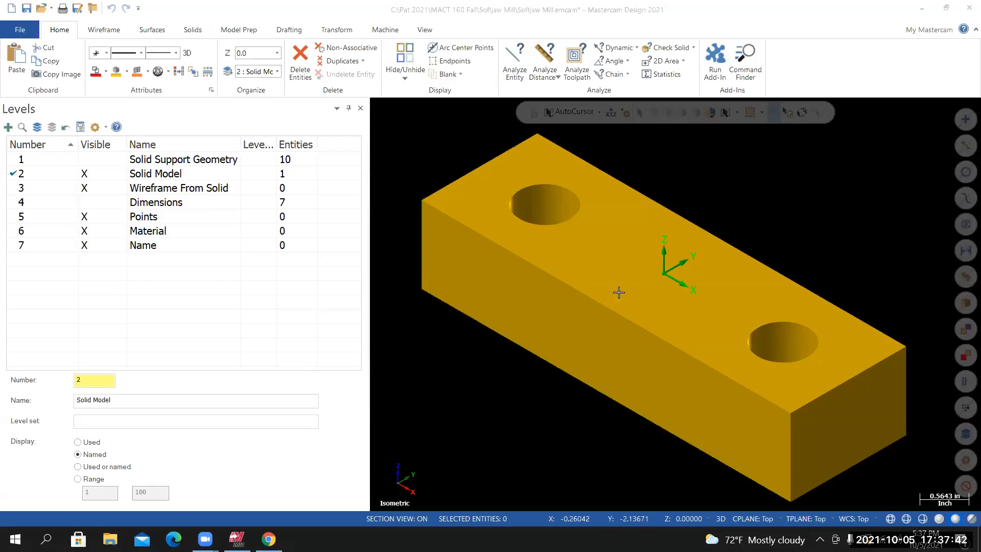
# Make the Solid Support Geometry level visible so its wireframe shows with the solid block
pyautogui.click(91, 159)
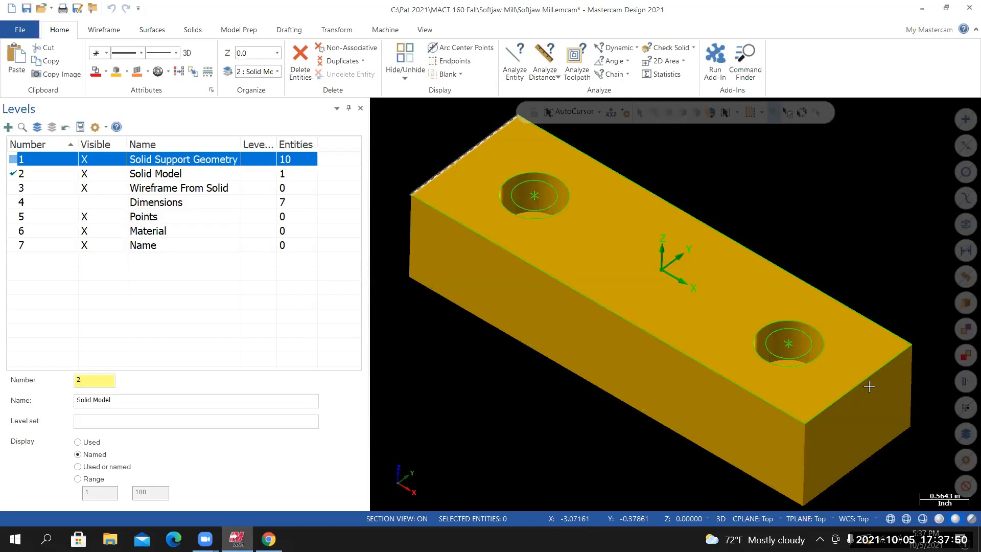
pyautogui.scroll(-1, 763, 344)
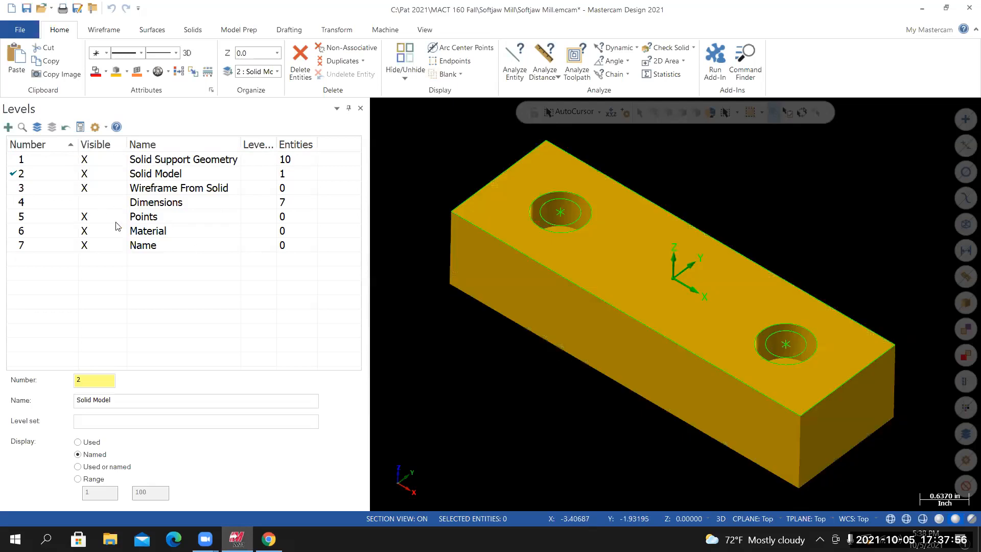
pyautogui.moveTo(438, 330)
pyautogui.mouseDown(button='middle')
pyautogui.moveTo(453, 338)
pyautogui.moveTo(558, 280)
pyautogui.mouseUp(button='middle')
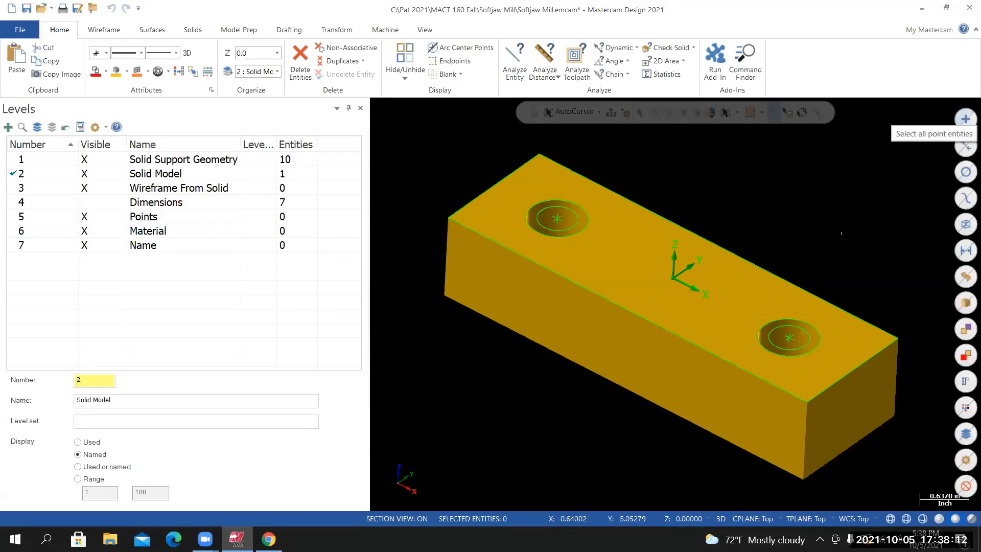
# Move all point entities to level 5, Points, with the Use Active Level option turned off
pyautogui.click(966, 119)
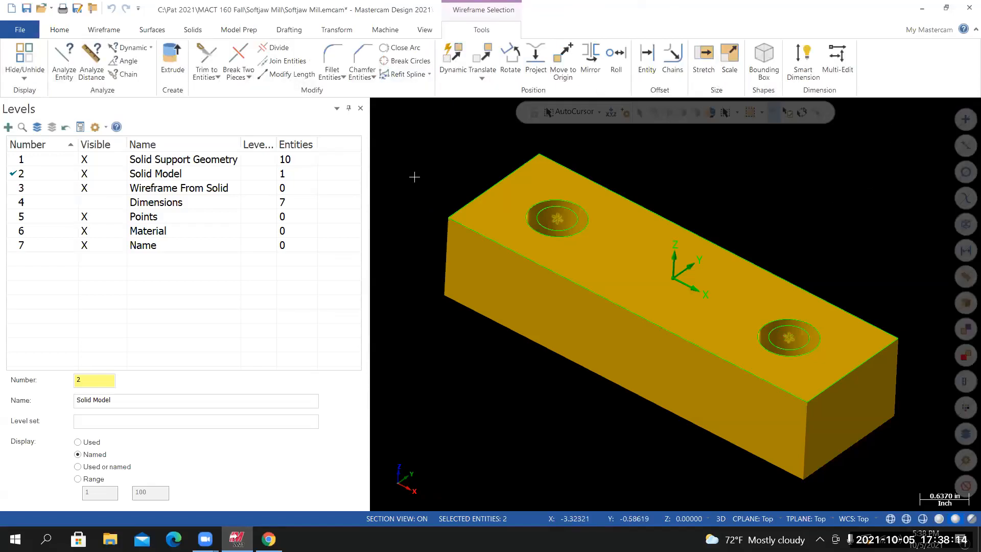
pyautogui.rightClick(426, 153)
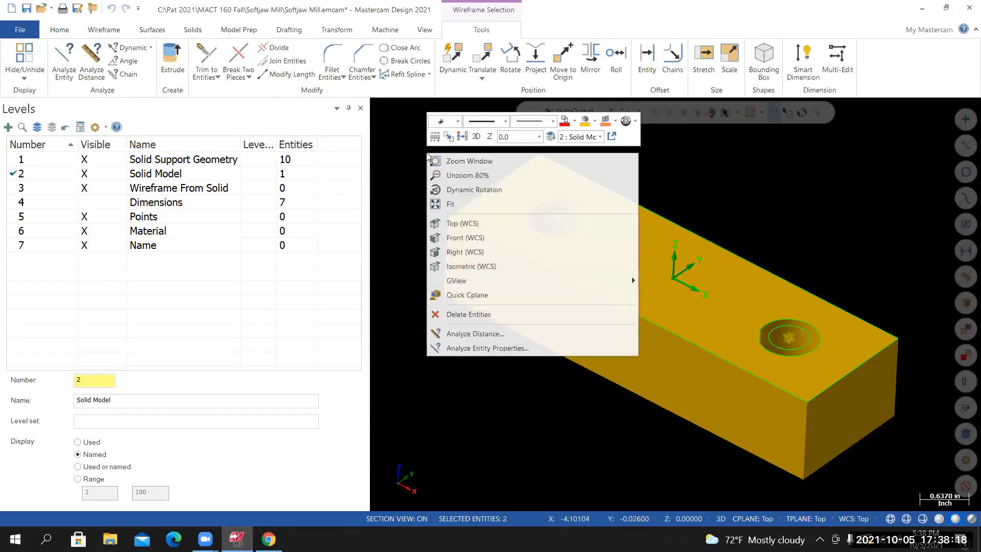
pyautogui.click(550, 137)
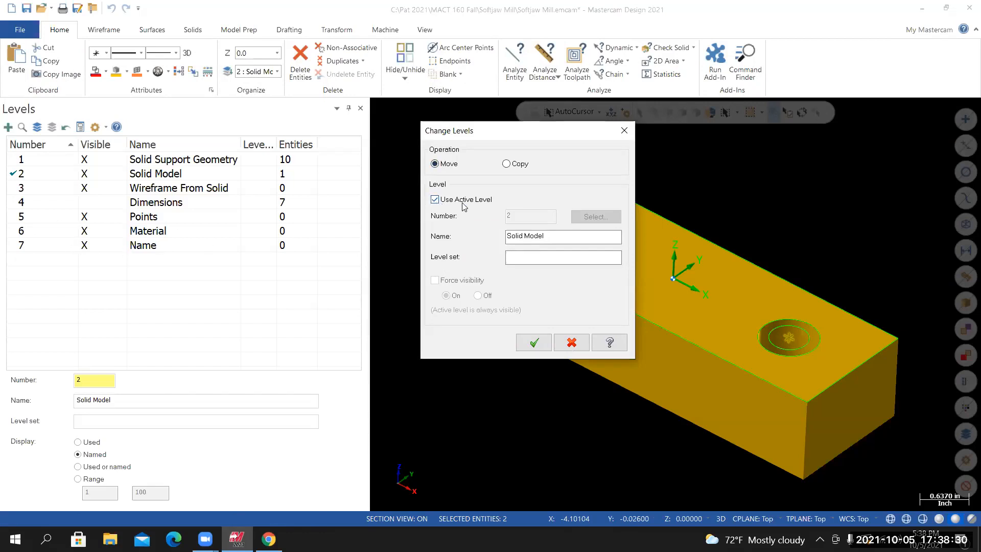
pyautogui.click(435, 199)
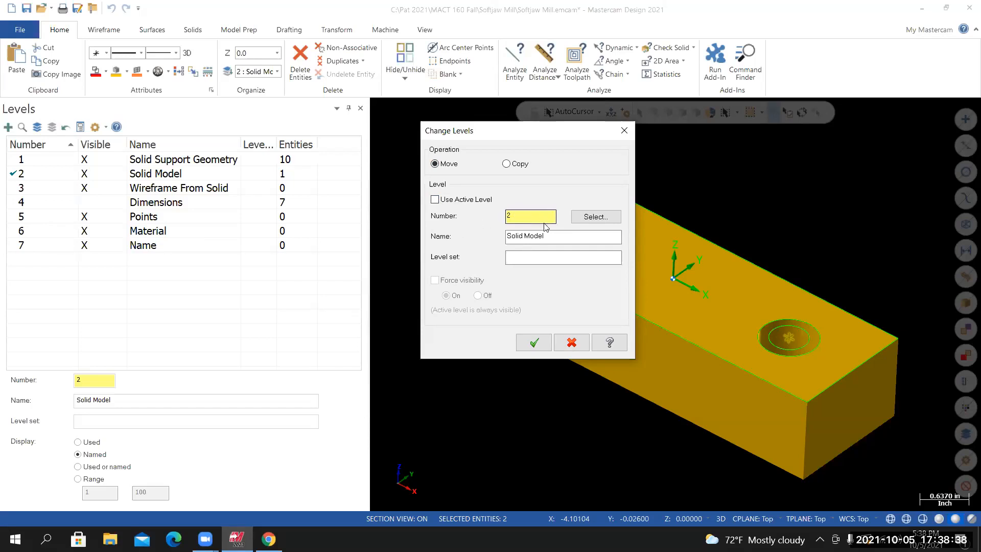
pyautogui.click(594, 218)
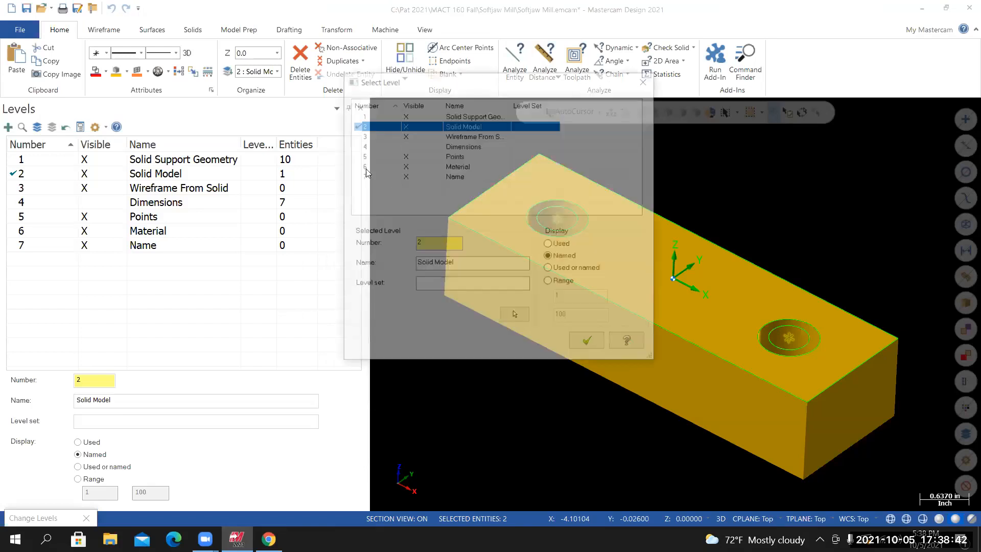
pyautogui.click(358, 155)
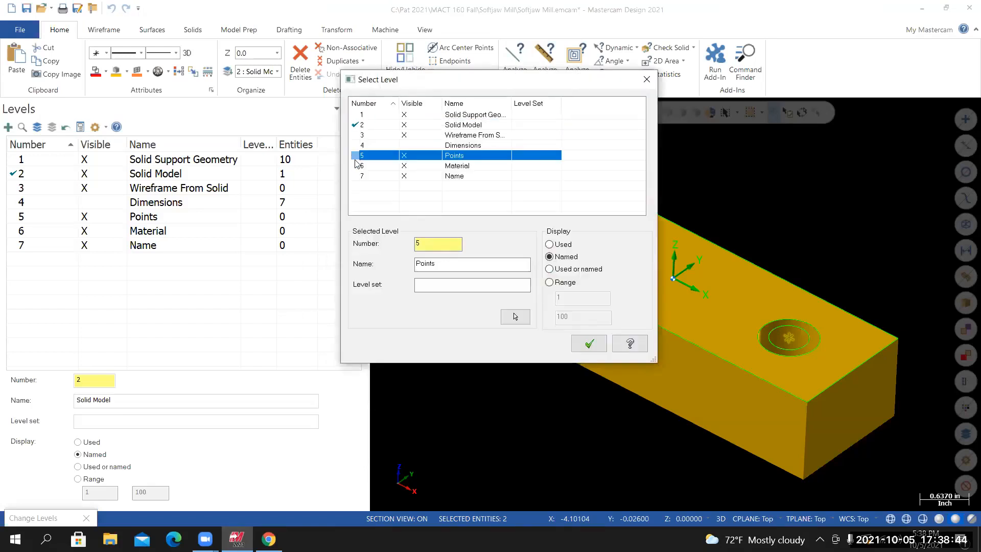
pyautogui.click(579, 341)
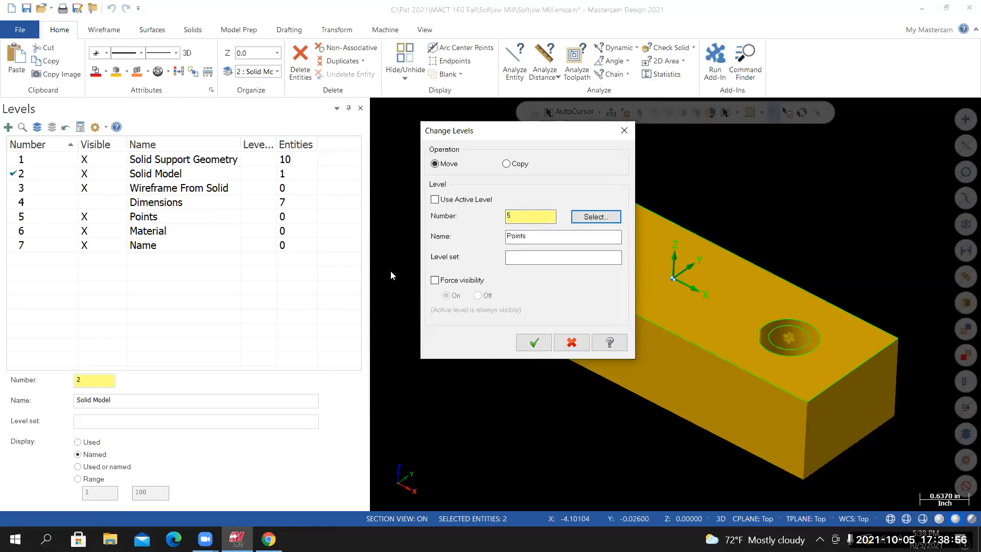
pyautogui.click(534, 342)
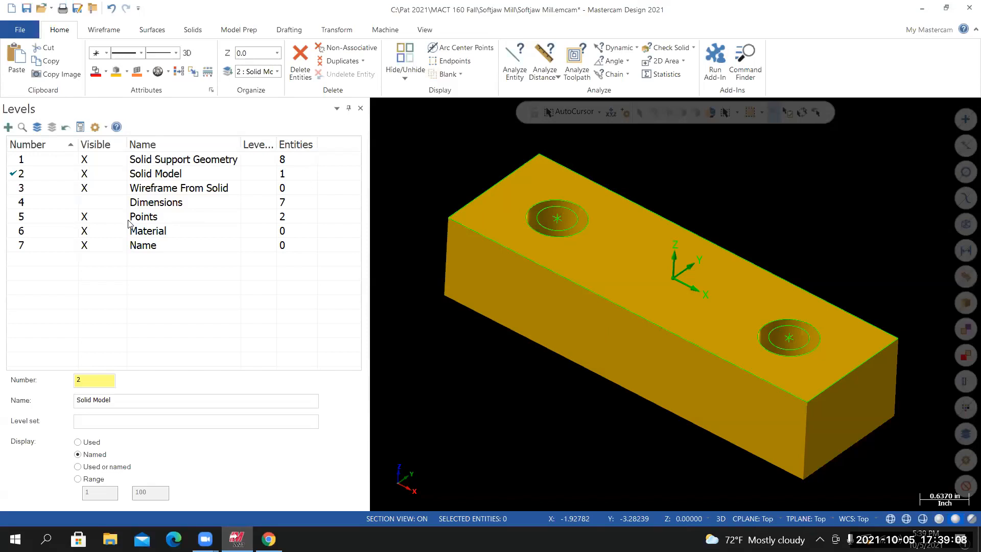
# Hide the Points level so the hole center points are not displayed on the block
pyautogui.click(85, 219)
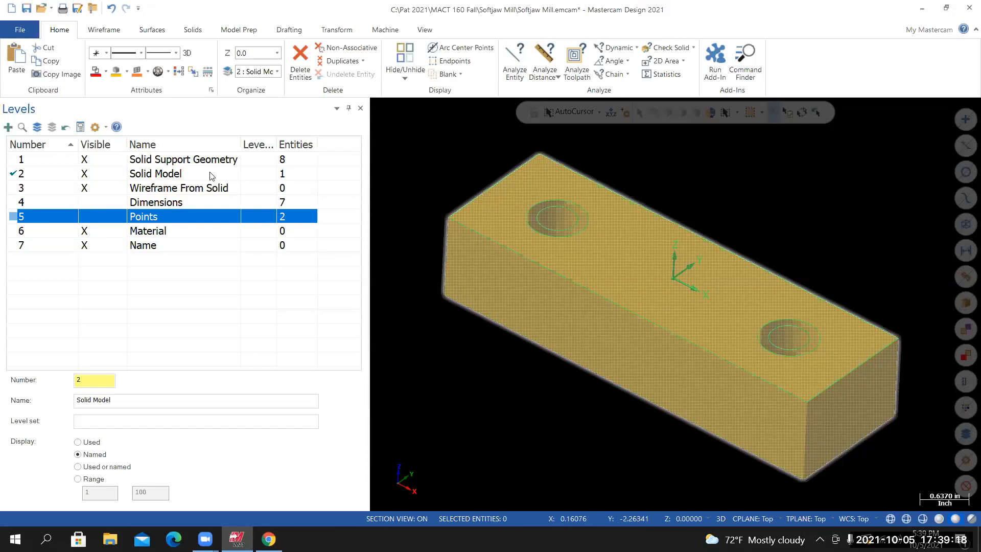
pyautogui.moveTo(494, 306); pyautogui.dragTo(286, 472, button='middle')
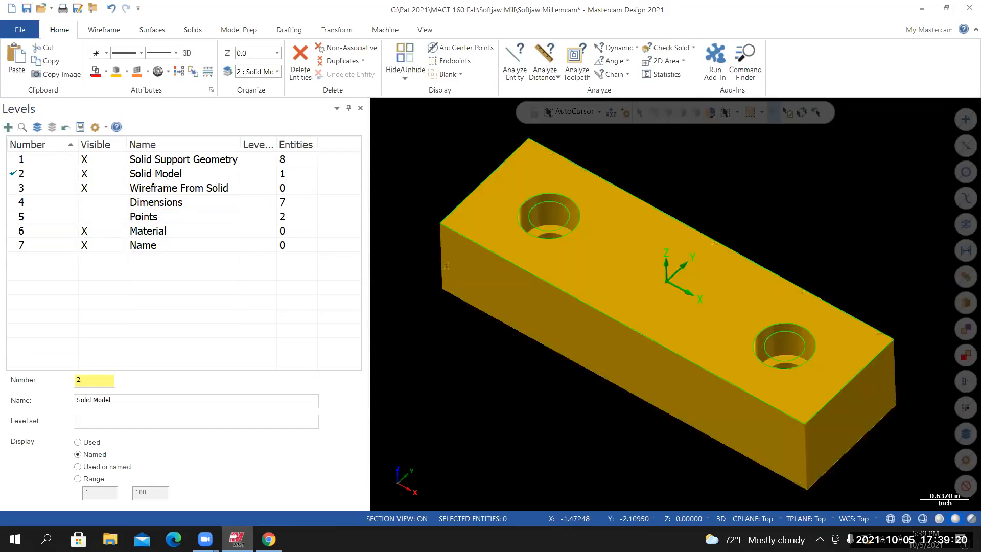
pyautogui.moveTo(478, 328); pyautogui.dragTo(461, 324, button='middle')
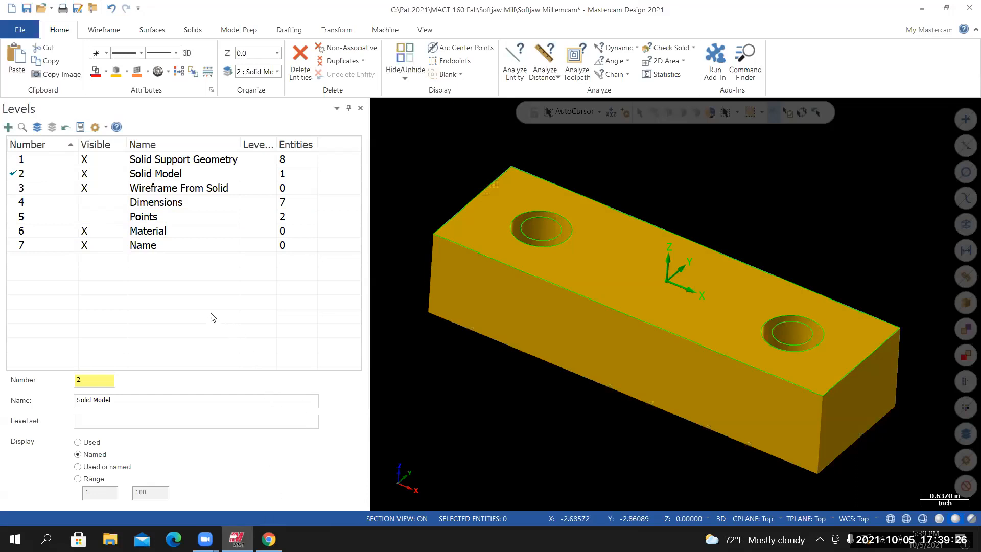
# After checking the assignment steps in Chrome, make the Wireframe From Solid level active and set the wireframe color to dark teal
pyautogui.hotkey('alt', 'Tab')
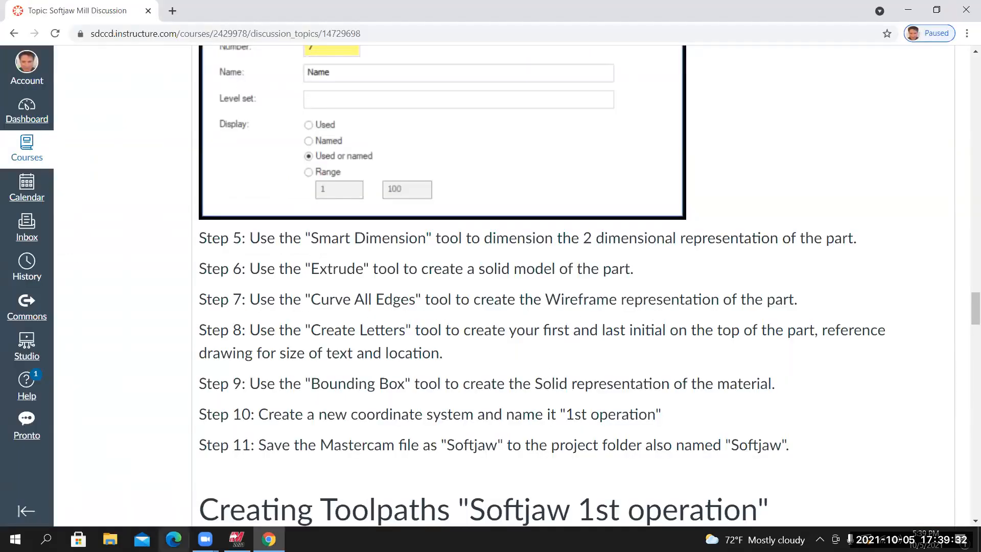
pyautogui.click(236, 539)
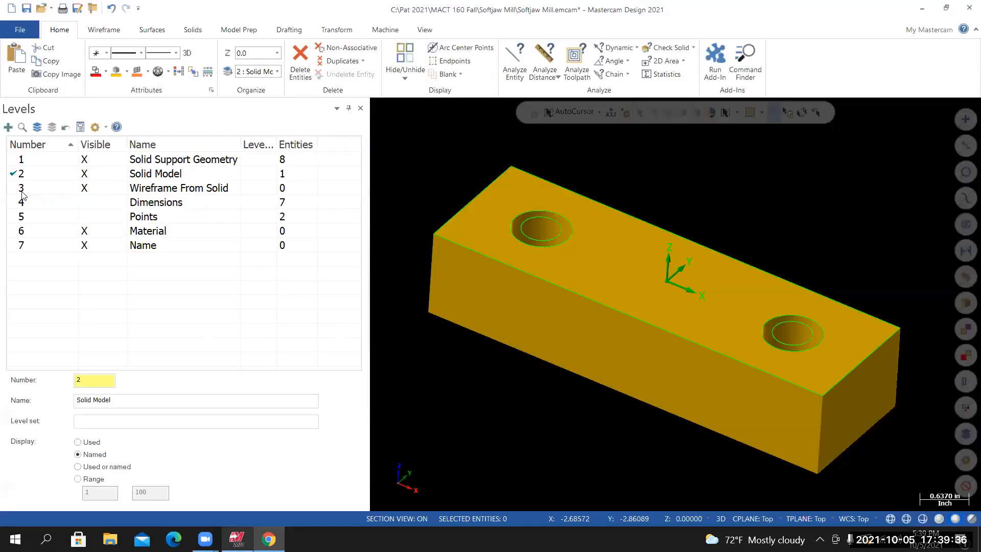
pyautogui.click(18, 189)
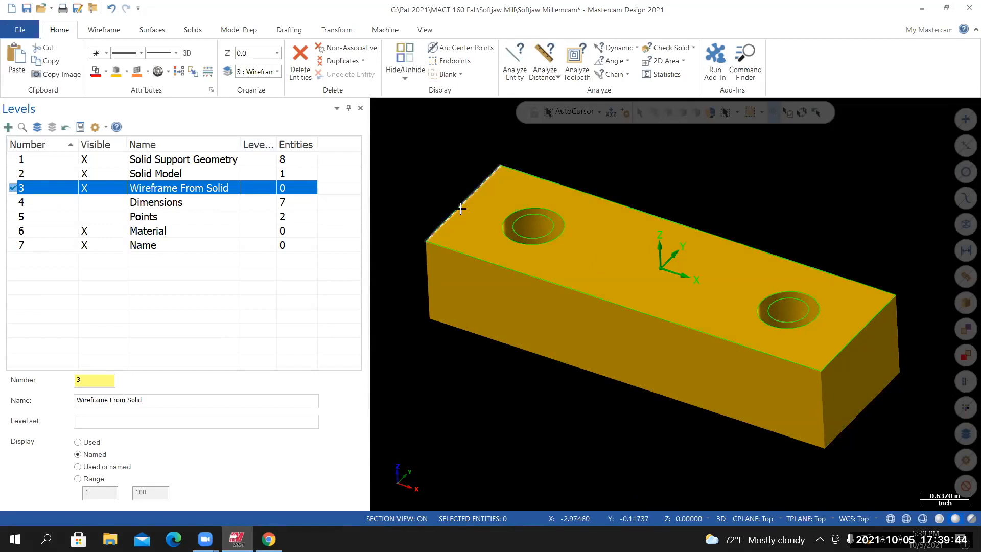
pyautogui.click(105, 71)
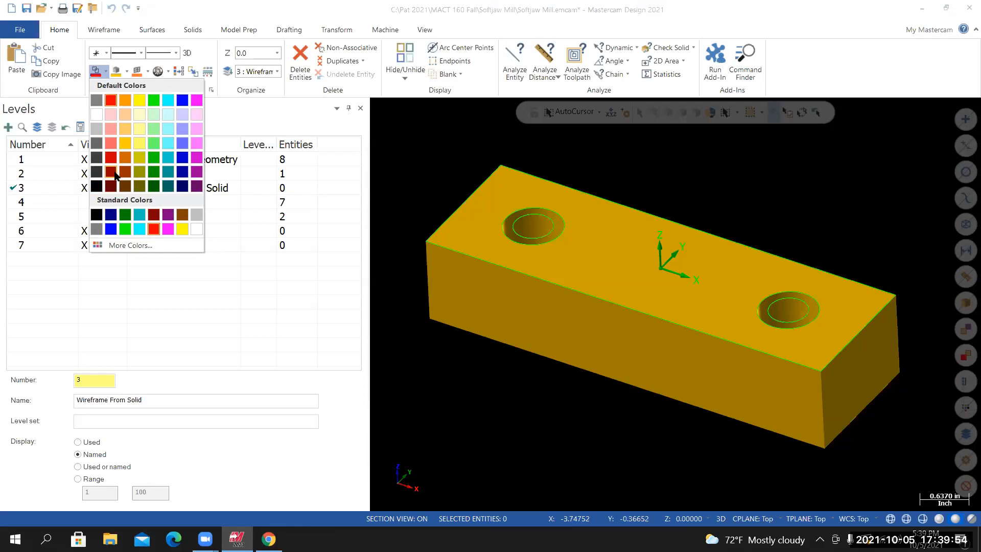
pyautogui.click(168, 172)
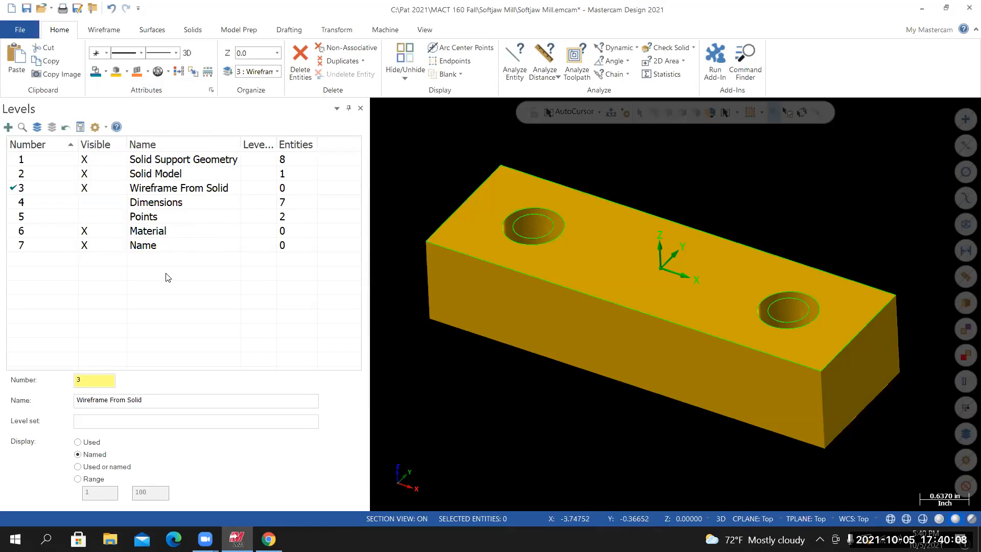
# Hide the Solid Support Geometry level and create curves on all edges of the entire solid block on the Wireframe From Solid level
pyautogui.click(98, 161)
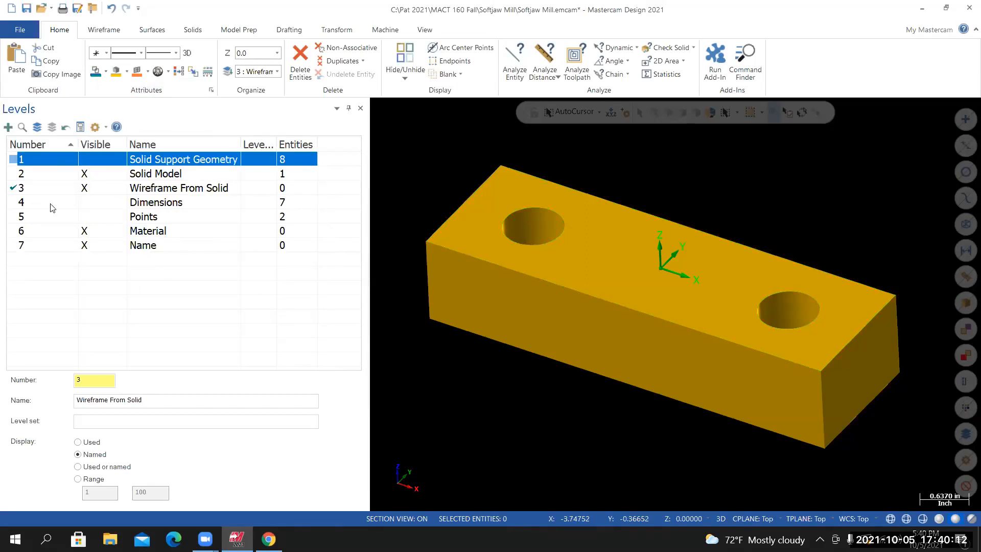
pyautogui.click(22, 190)
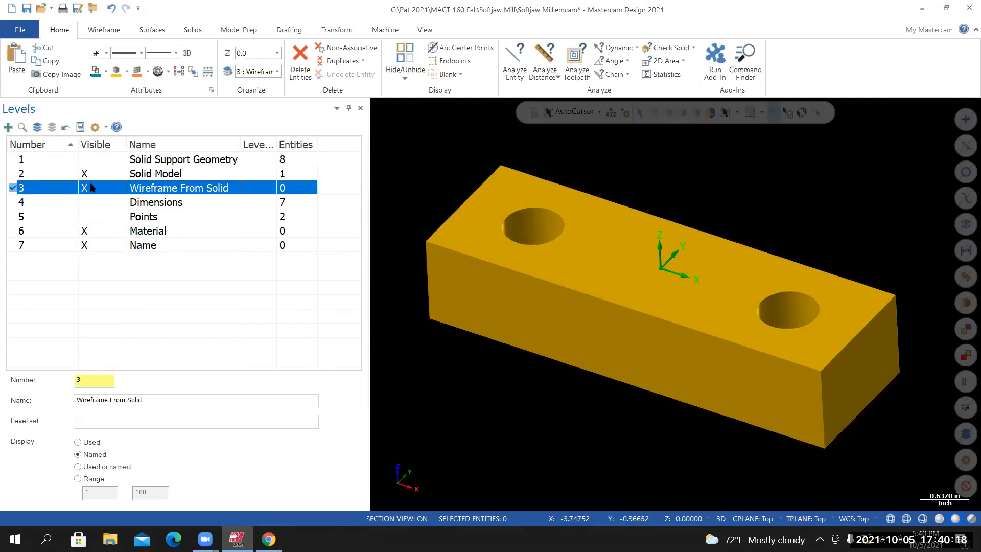
pyautogui.click(106, 32)
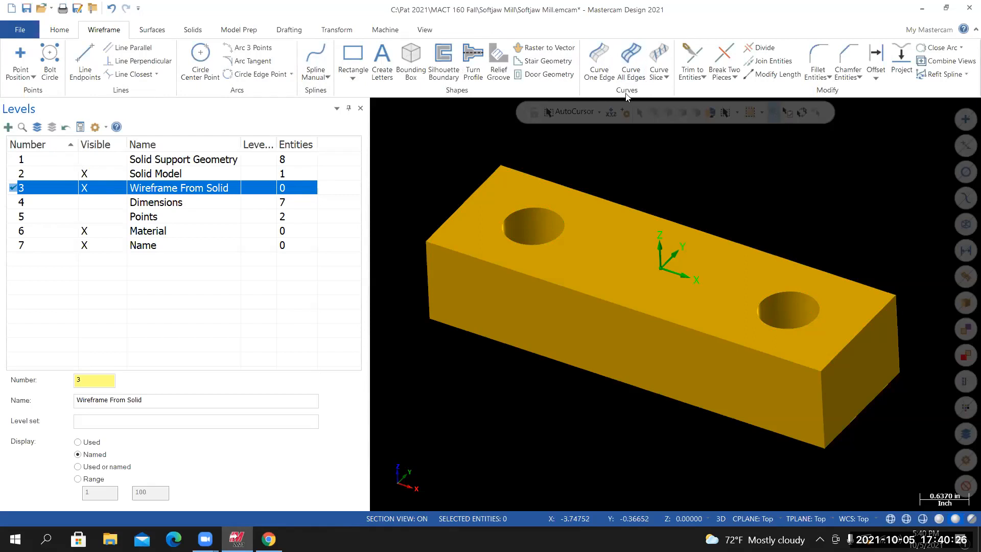
pyautogui.click(632, 61)
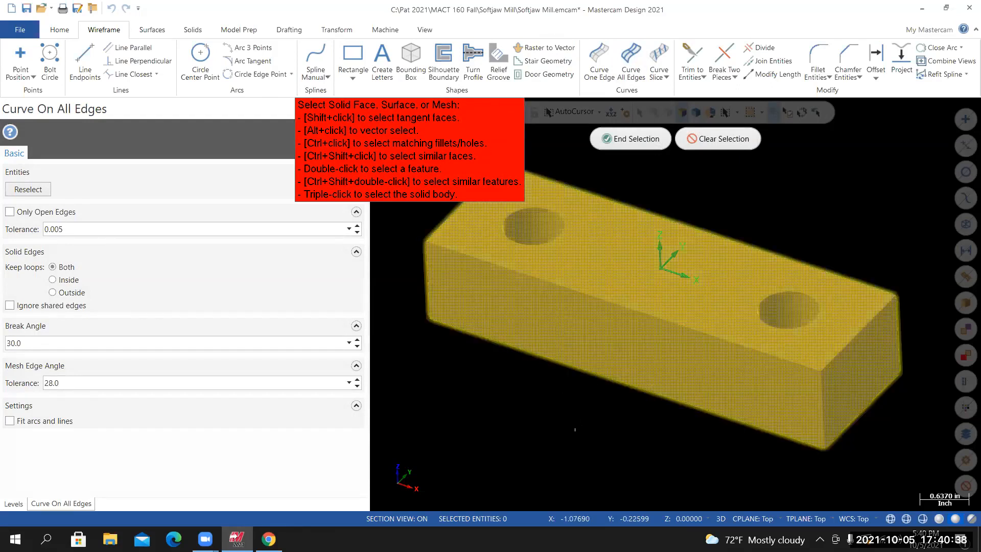
pyautogui.scroll(-1, 563, 406)
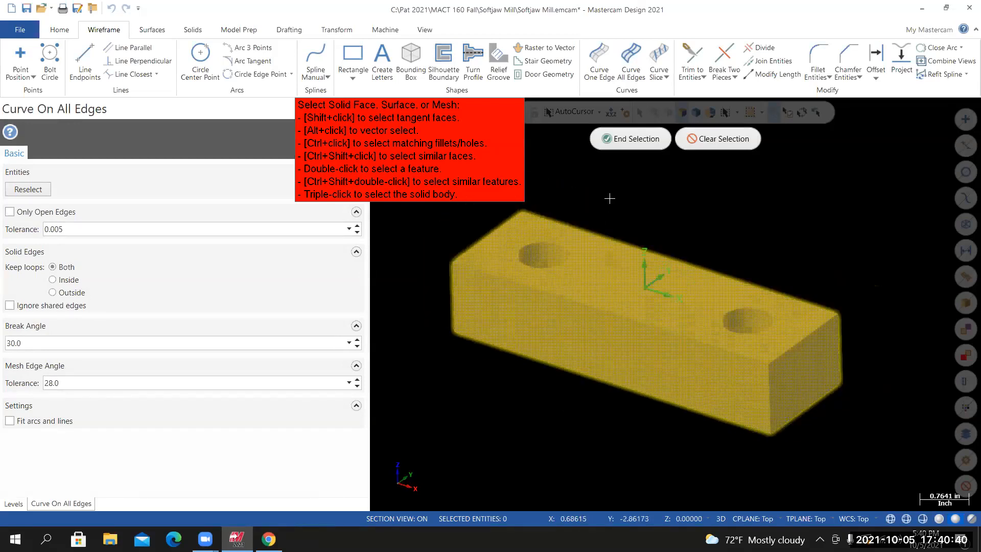
pyautogui.click(630, 143)
pyautogui.moveTo(519, 390)
pyautogui.mouseDown(button='middle')
pyautogui.moveTo(502, 425)
pyautogui.moveTo(514, 414)
pyautogui.moveTo(515, 380)
pyautogui.mouseUp(button='middle')
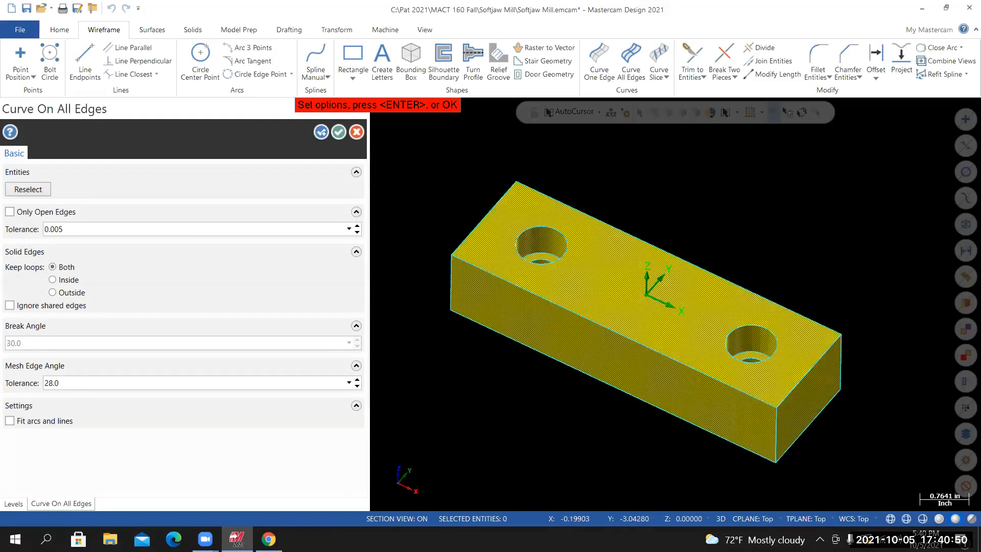
pyautogui.moveTo(591, 371); pyautogui.dragTo(676, 304, button='middle')
pyautogui.hotkey('alt', '7')
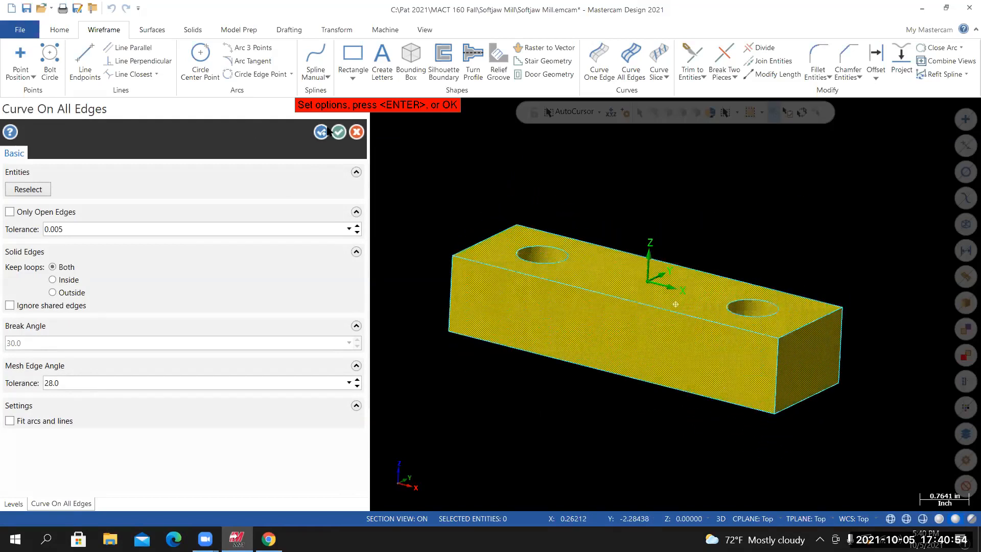
pyautogui.click(339, 132)
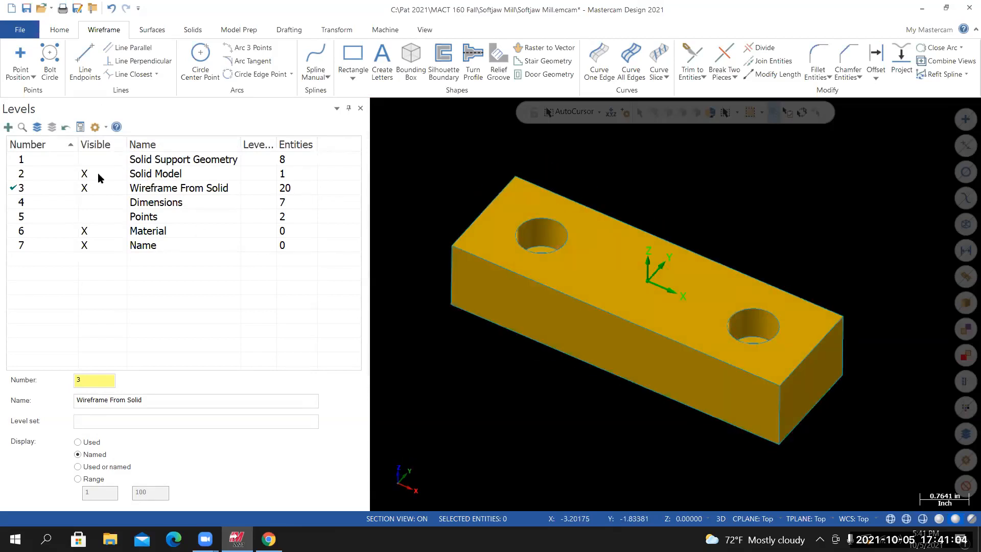
# Inspect the new edge wireframe with the Solid Model level temporarily hidden, and restore the solid's display
pyautogui.click(90, 178)
pyautogui.moveTo(539, 332)
pyautogui.mouseDown(button='middle')
pyautogui.moveTo(573, 298)
pyautogui.moveTo(552, 346)
pyautogui.mouseUp(button='middle')
pyautogui.moveTo(566, 305)
pyautogui.mouseDown(button='middle')
pyautogui.moveTo(581, 284)
pyautogui.moveTo(557, 347)
pyautogui.moveTo(568, 304)
pyautogui.mouseUp(button='middle')
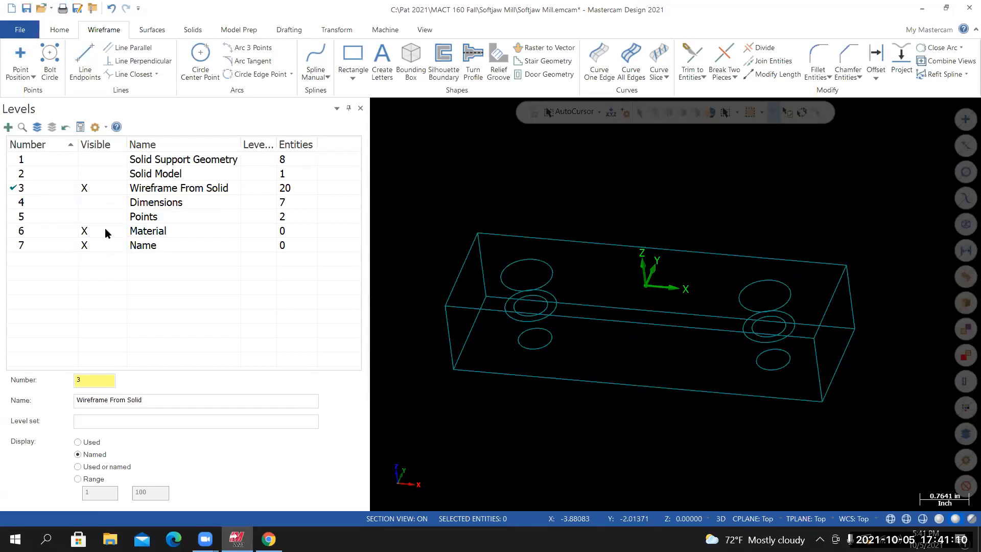
pyautogui.click(90, 177)
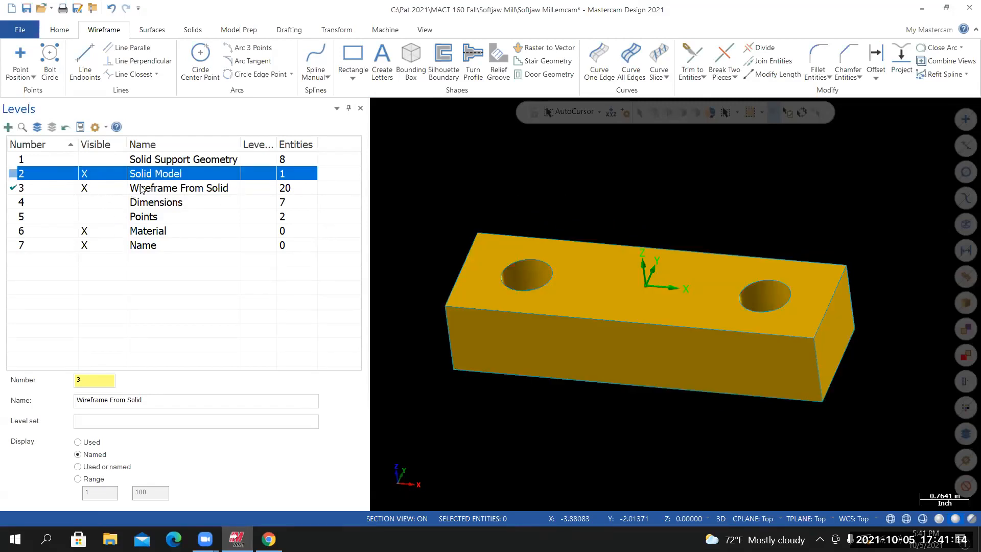
pyautogui.moveTo(467, 299)
pyautogui.mouseDown(button='middle')
pyautogui.moveTo(478, 287)
pyautogui.moveTo(466, 307)
pyautogui.mouseUp(button='middle')
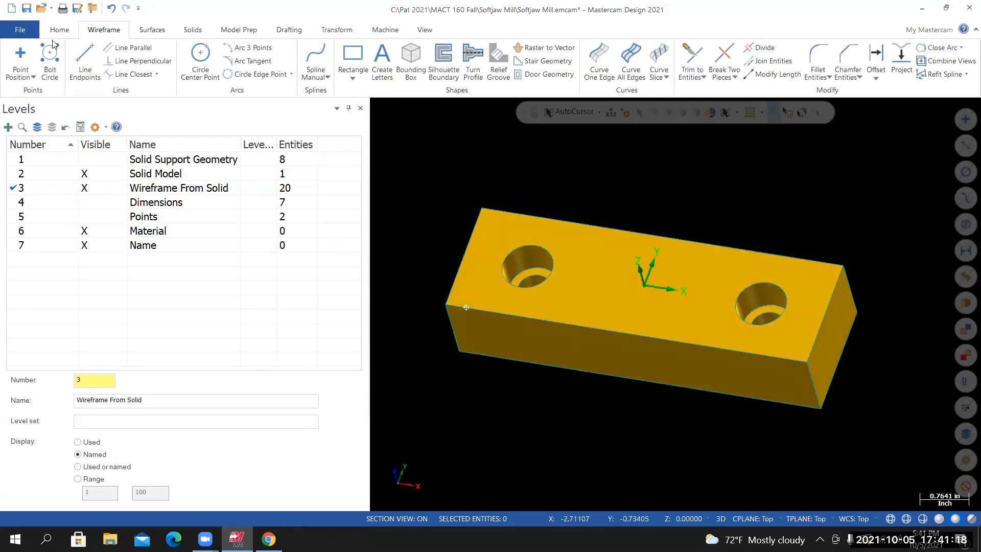
# Save the Softjaw Mill part file
pyautogui.click(23, 31)
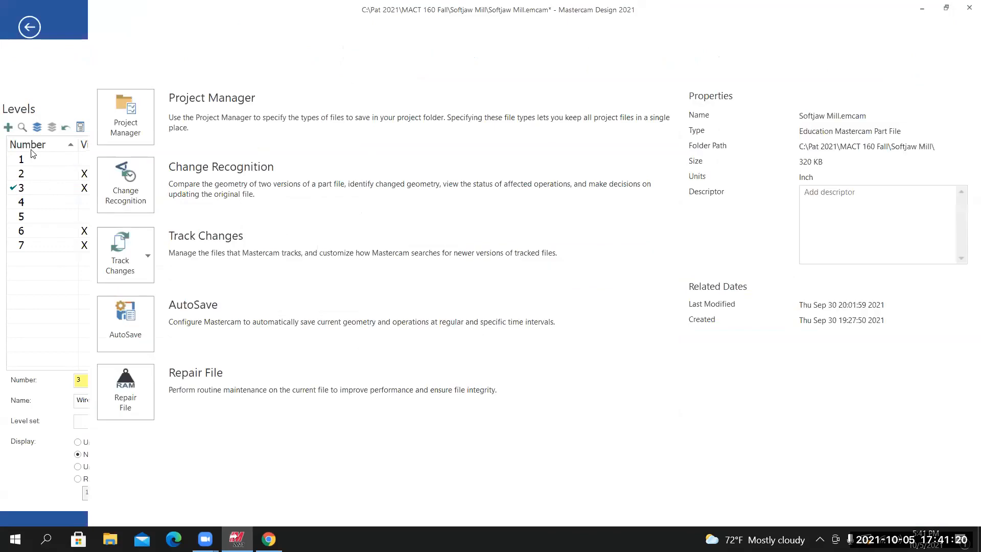
pyautogui.click(30, 228)
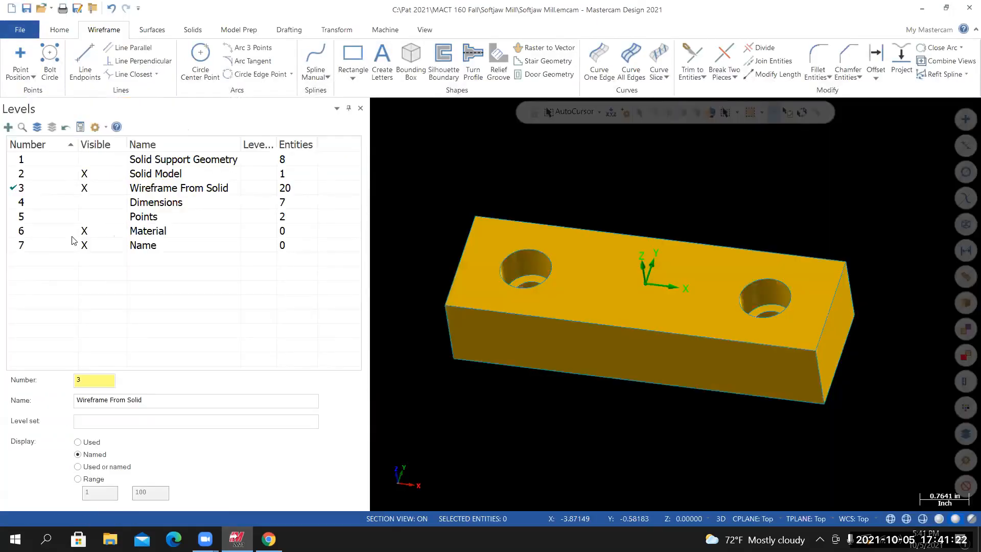
# Switch to Chrome and review the remaining Softjaw modeling steps and the dimensioned part drawing
pyautogui.click(268, 539)
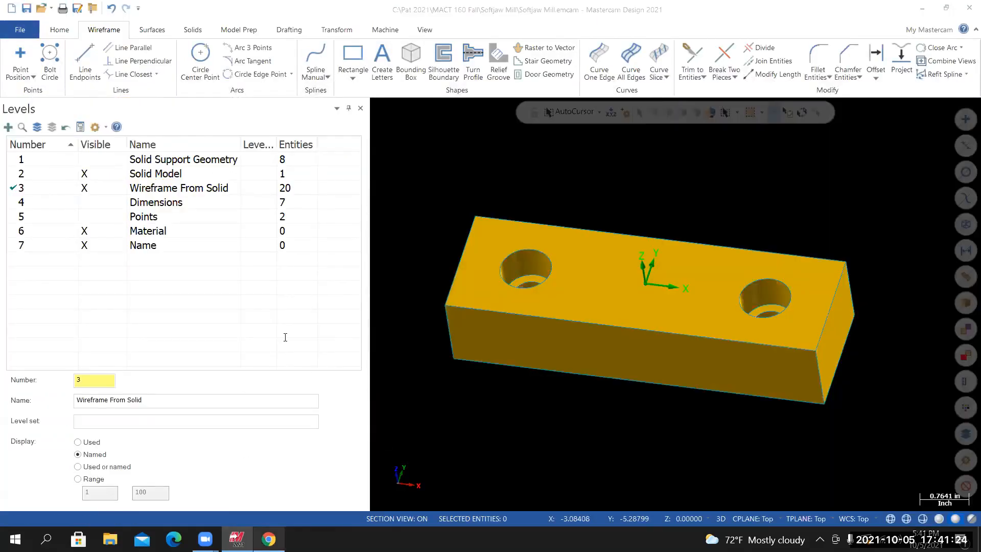
pyautogui.scroll(-1, 237, 260)
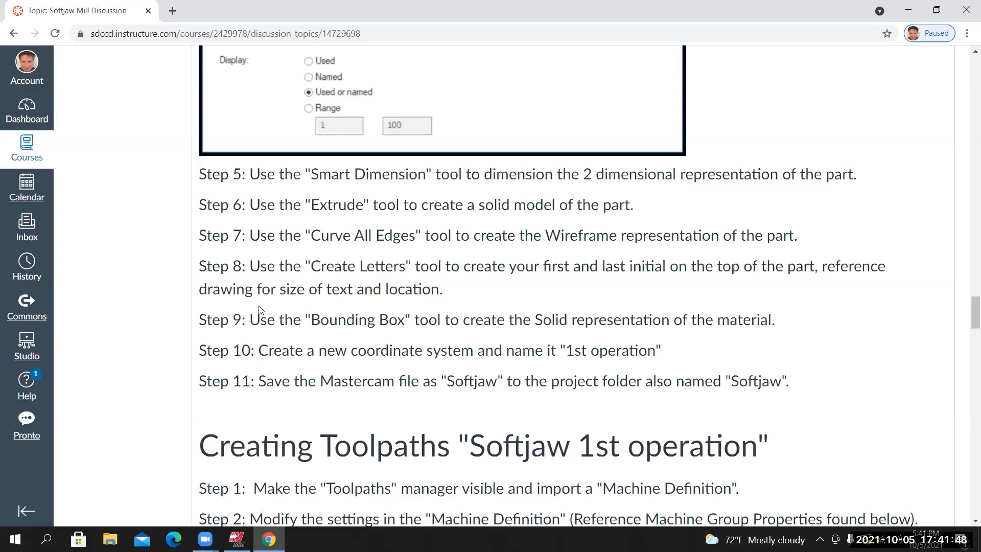
pyautogui.scroll(8, 446, 342)
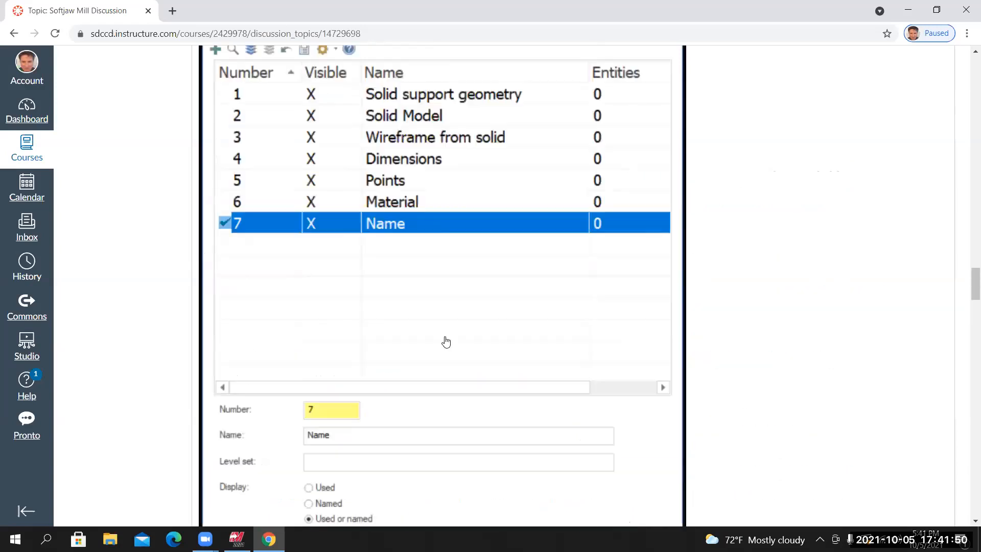
pyautogui.scroll(15, 447, 342)
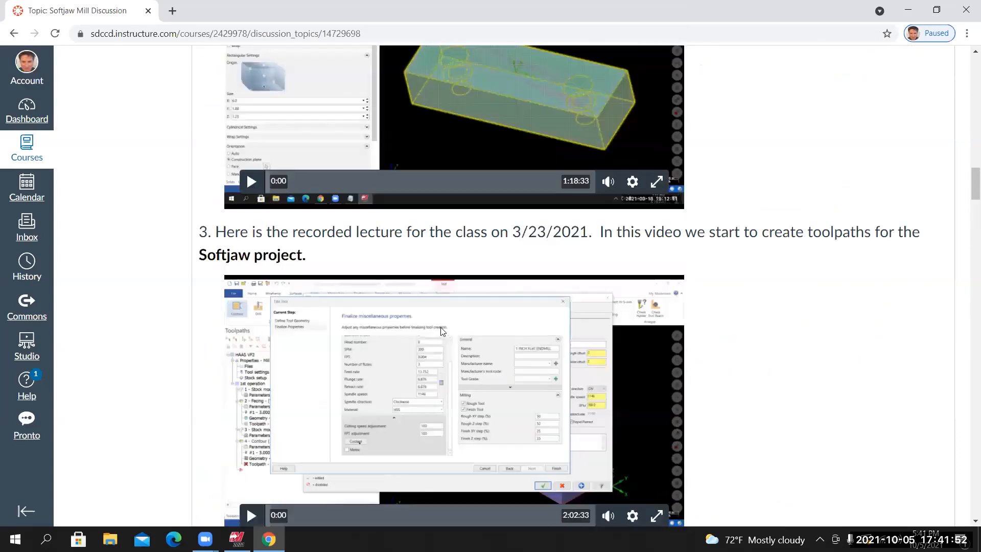
pyautogui.scroll(18, 443, 332)
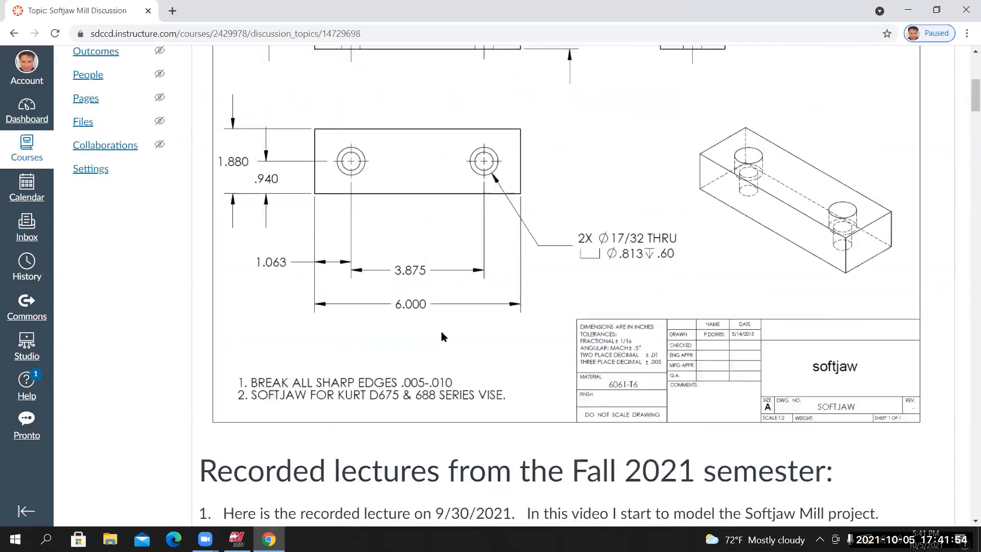
pyautogui.scroll(3, 443, 337)
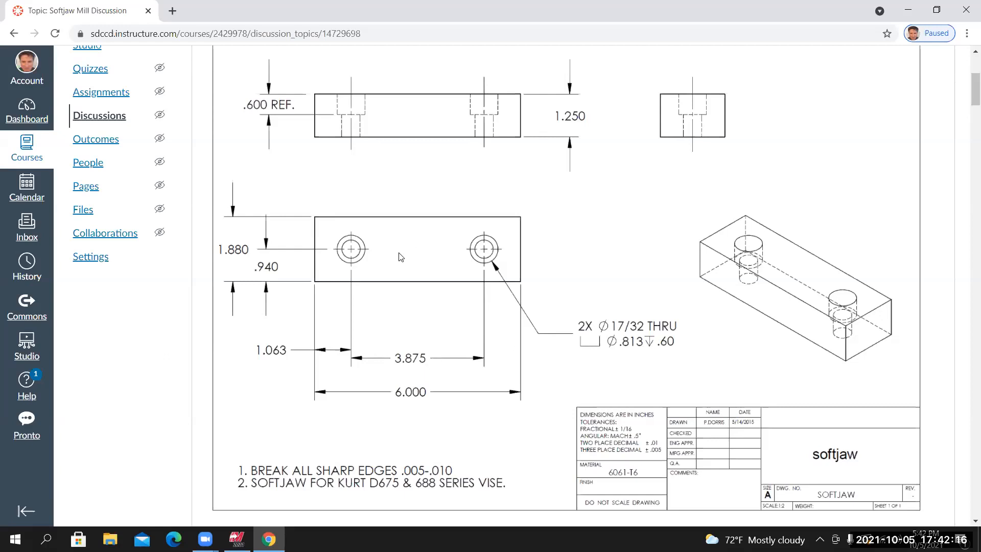
# Return to Mastercam, switch the construction mode to 2D, and view the soft jaw from the Top (WCS)
pyautogui.click(237, 538)
pyautogui.moveTo(532, 423); pyautogui.dragTo(641, 297, button='middle')
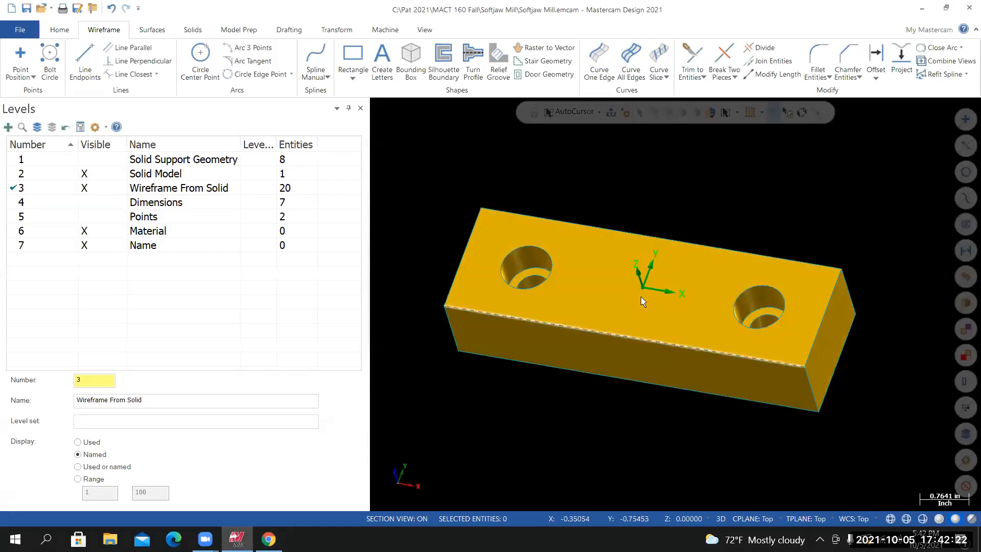
pyautogui.moveTo(520, 427); pyautogui.dragTo(629, 300, button='middle')
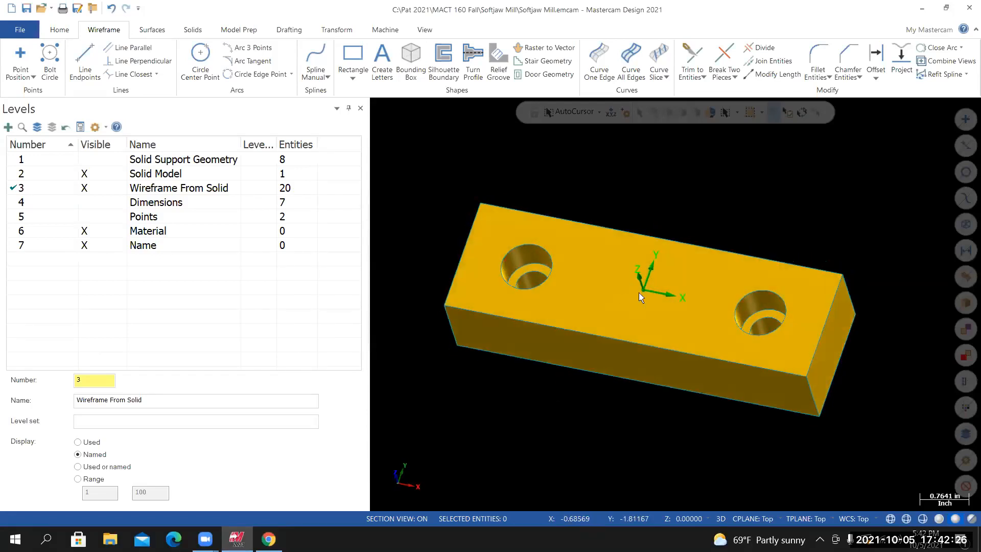
pyautogui.moveTo(500, 429); pyautogui.dragTo(476, 447, button='middle')
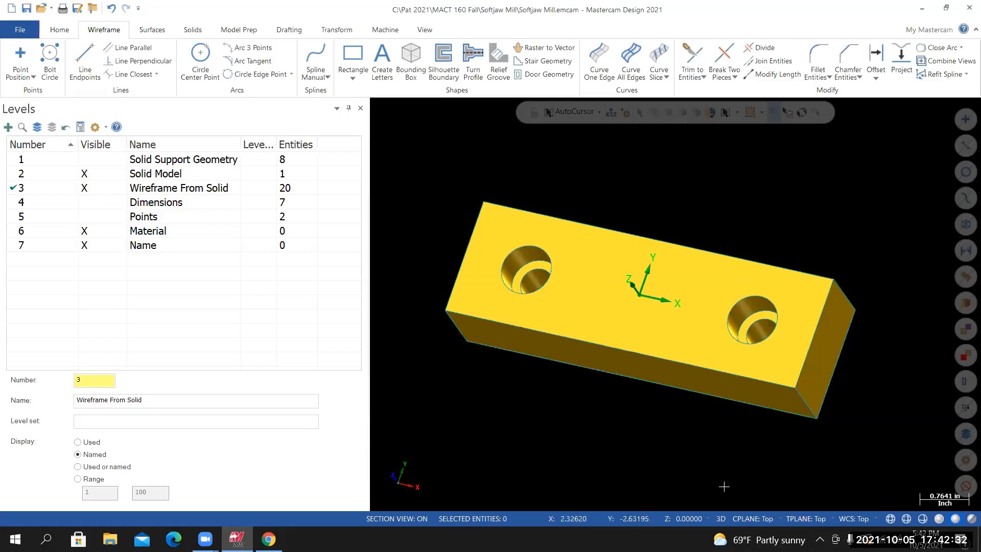
pyautogui.click(711, 524)
pyautogui.rightClick(558, 156)
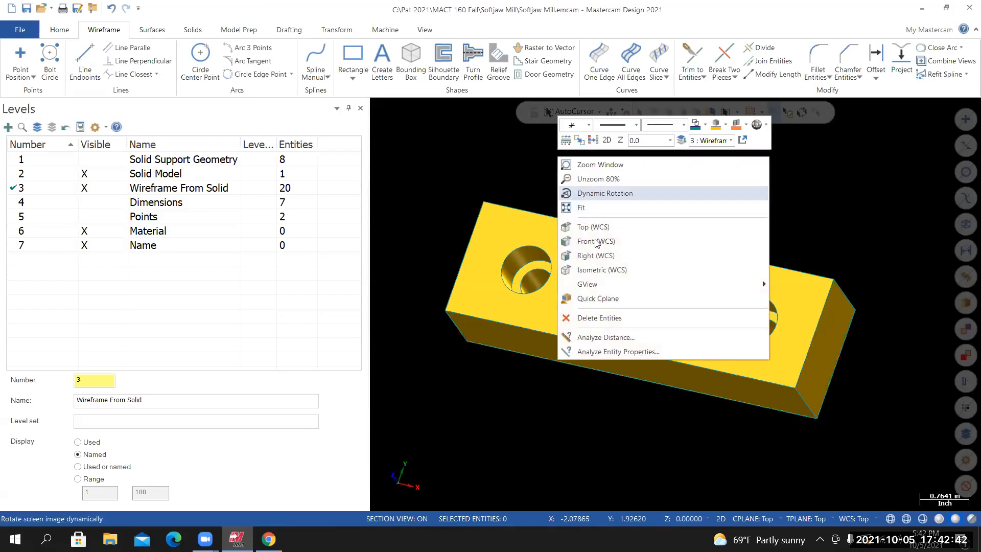
pyautogui.click(588, 228)
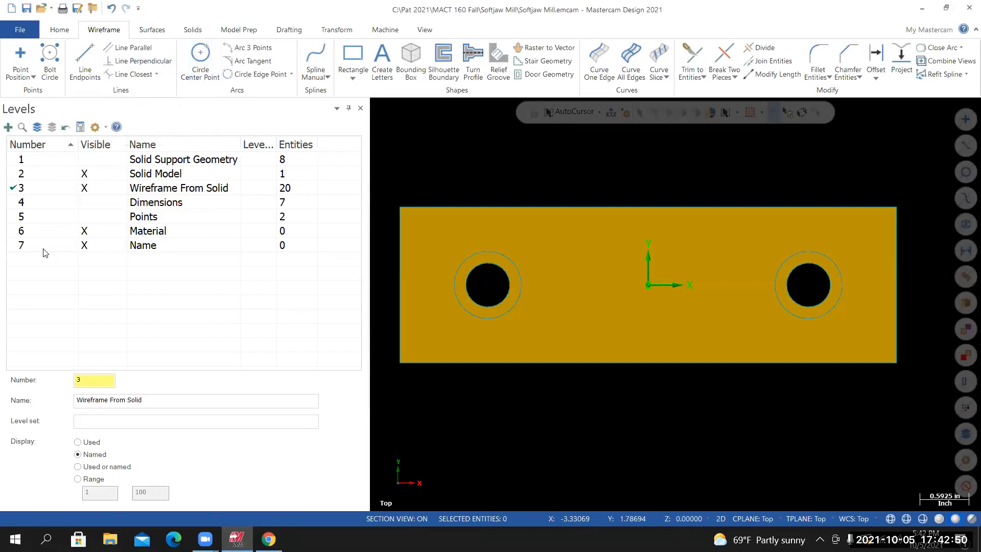
# Make the Name level (7) active and set the wireframe color to dark red
pyautogui.click(20, 247)
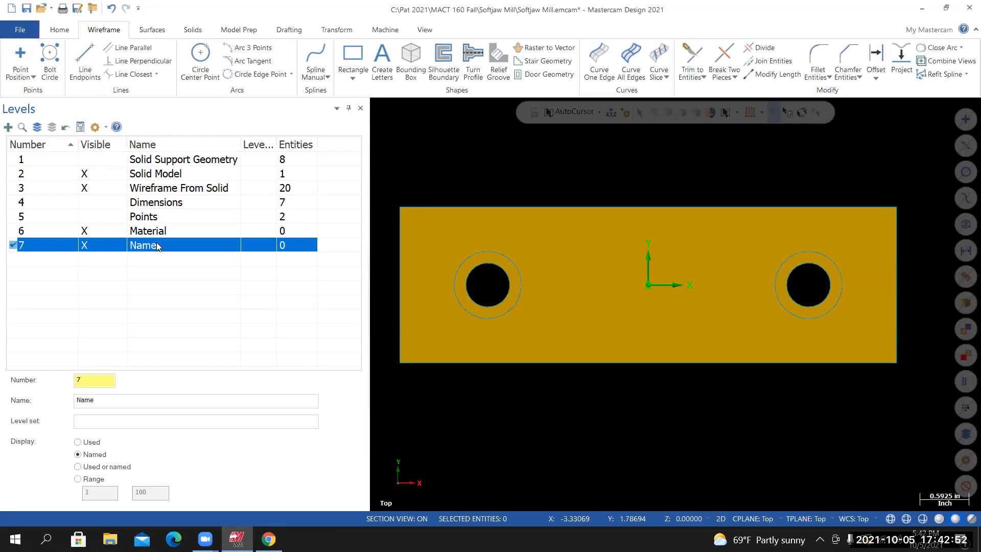
pyautogui.click(60, 30)
pyautogui.click(107, 73)
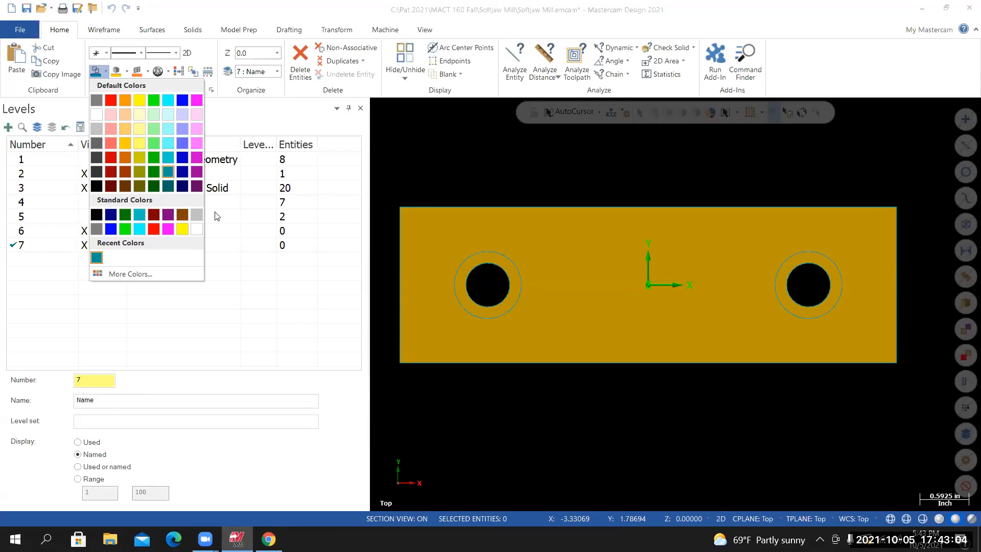
pyautogui.click(111, 173)
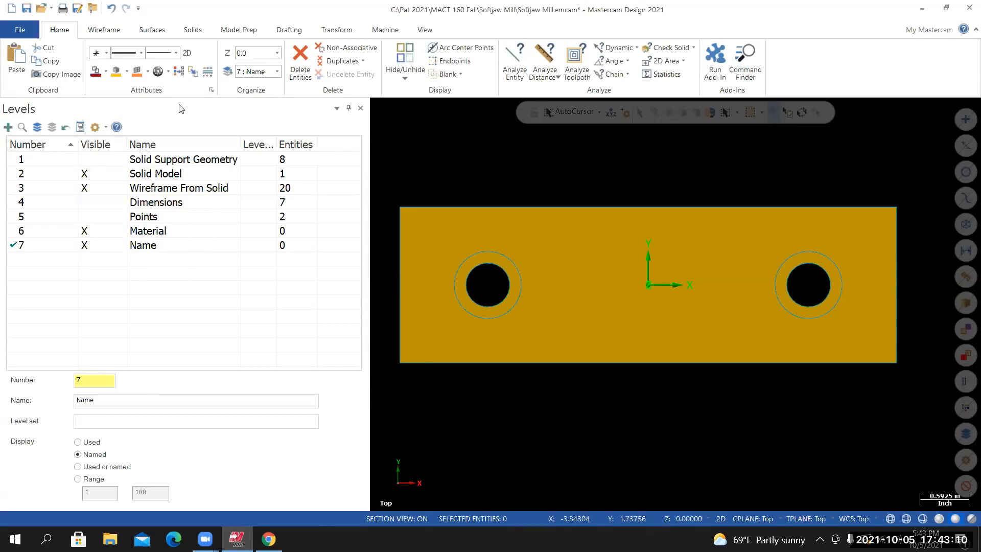
# Use Create Letters to write "PD" at a height of 0.5 and place it above the block, right of the origin
pyautogui.click(103, 31)
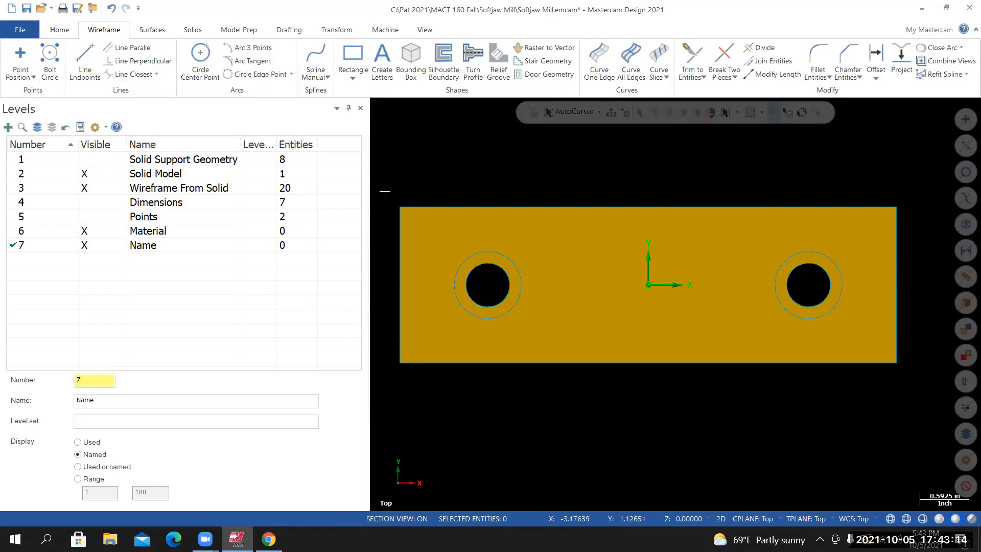
pyautogui.click(384, 70)
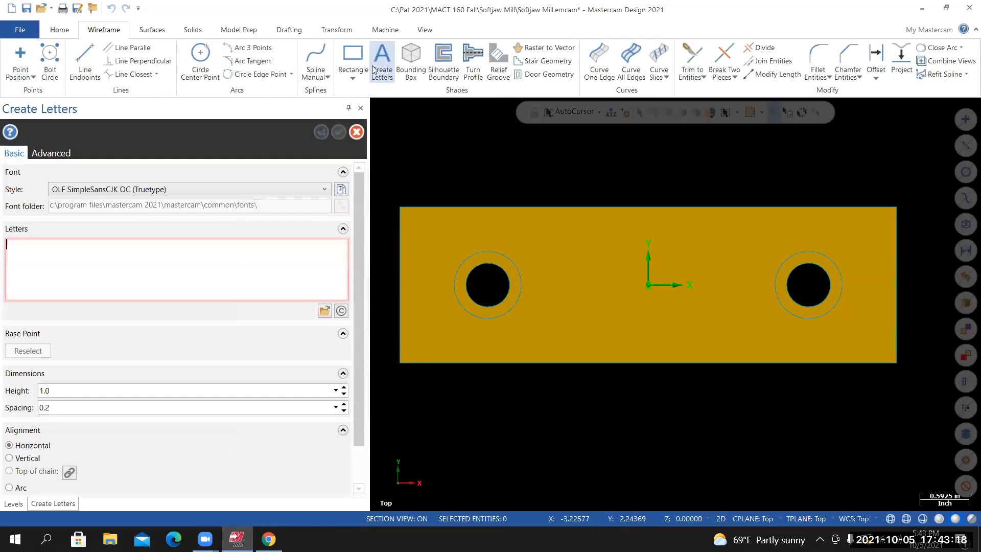
pyautogui.click(118, 261)
pyautogui.write('PD')
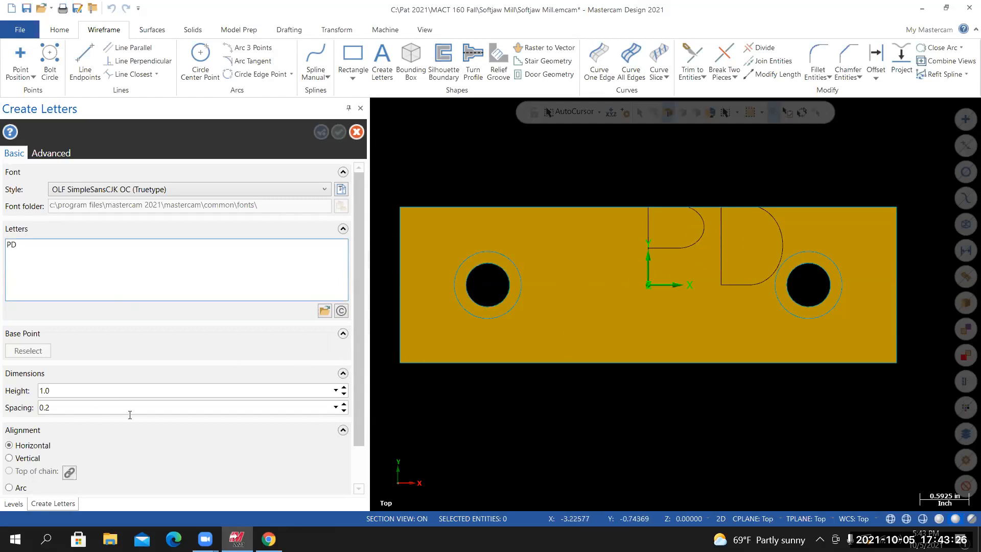
pyautogui.click(27, 396)
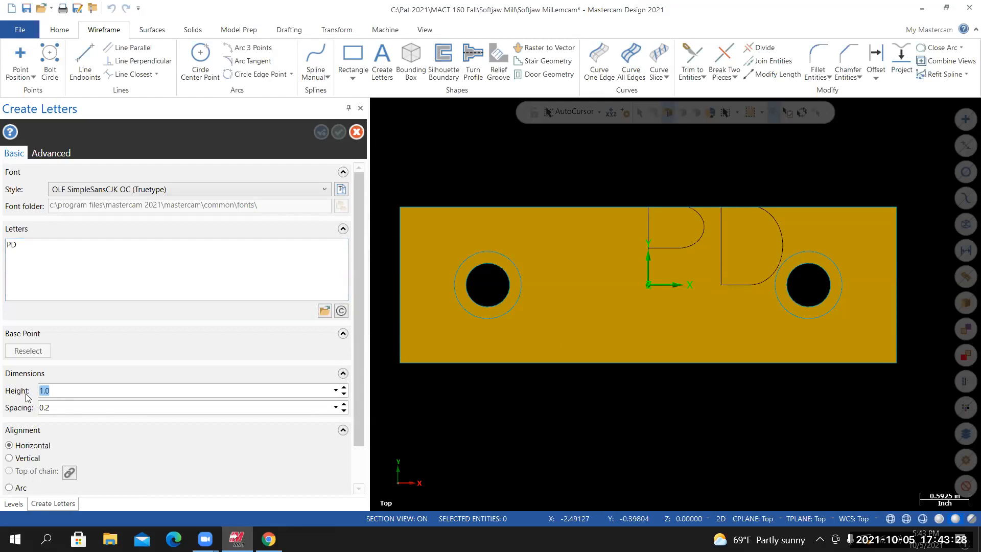
pyautogui.write('0.5')
pyautogui.press('Return')
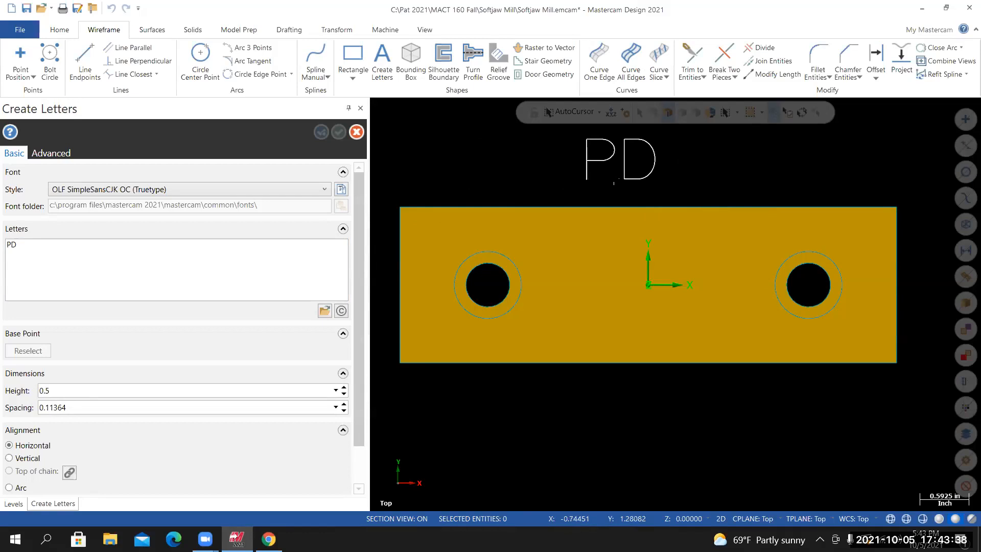
pyautogui.scroll(-4, 614, 182)
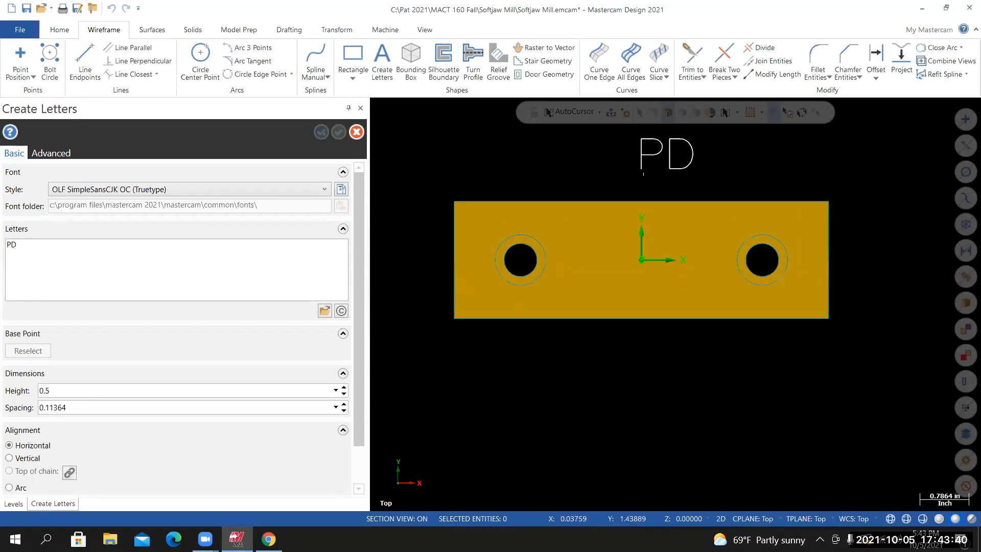
pyautogui.scroll(3, 643, 174)
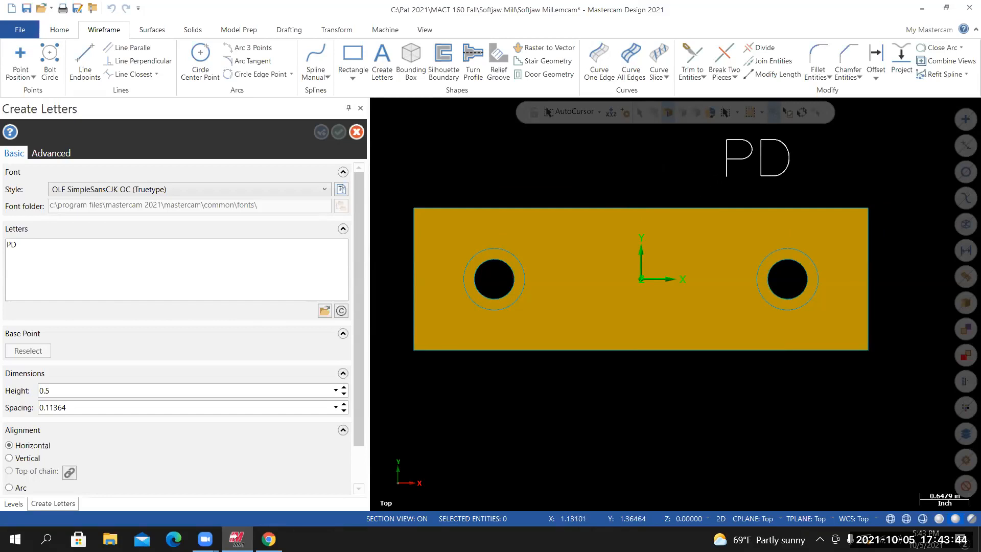
pyautogui.click(718, 177)
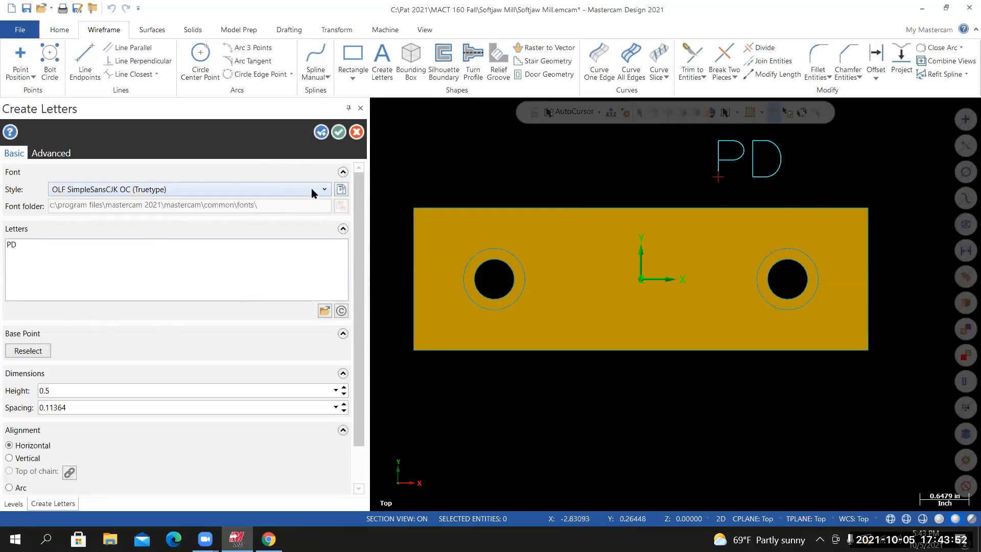
# Change the lettering's font to Mastercam (Box) Font, fix the letters in place, and leave Create Letters
pyautogui.click(325, 190)
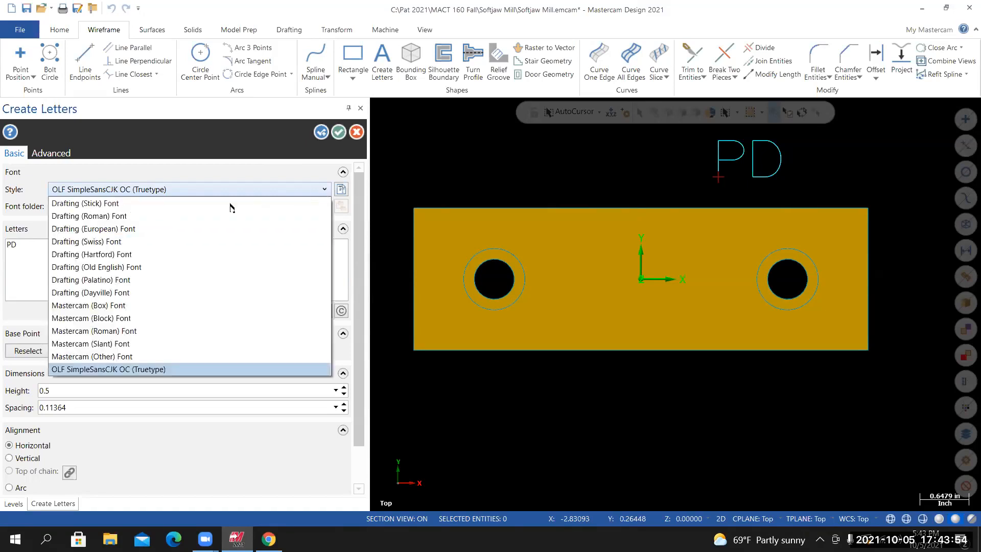
pyautogui.click(101, 305)
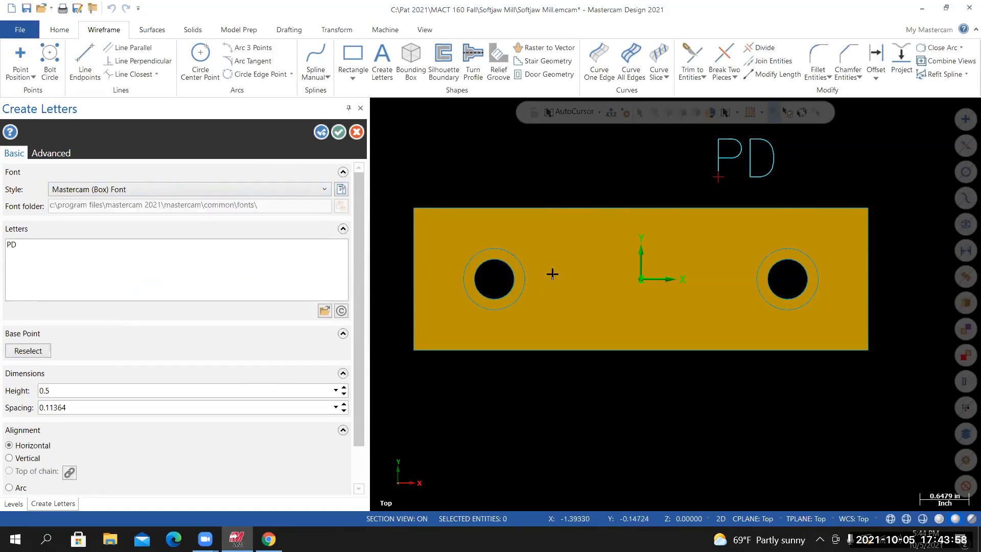
pyautogui.click(543, 211)
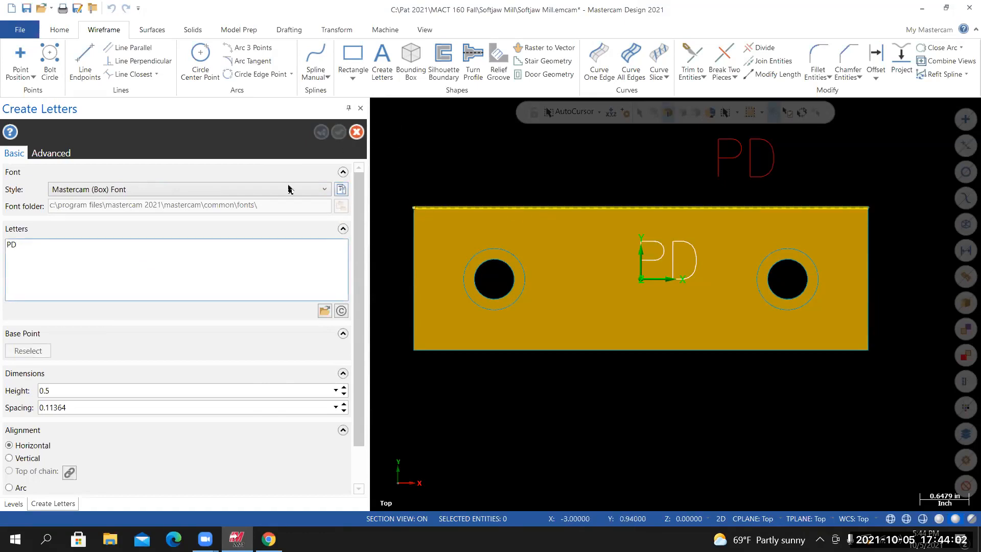
pyautogui.click(356, 132)
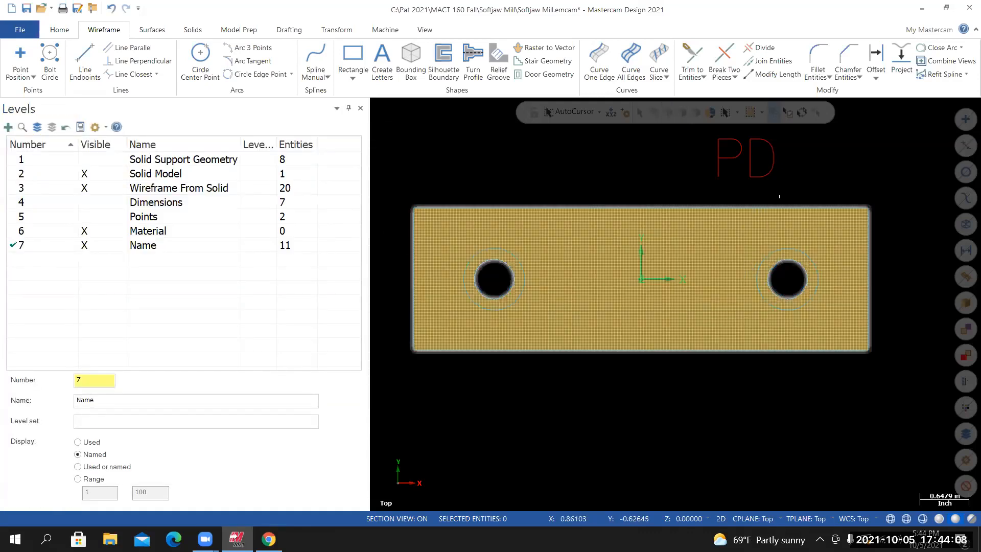
# Translate the dark red "PD" lettering (color 232) from its center point to the origin, using the Move method
pyautogui.scroll(-1, 779, 194)
pyautogui.scroll(1, 797, 232)
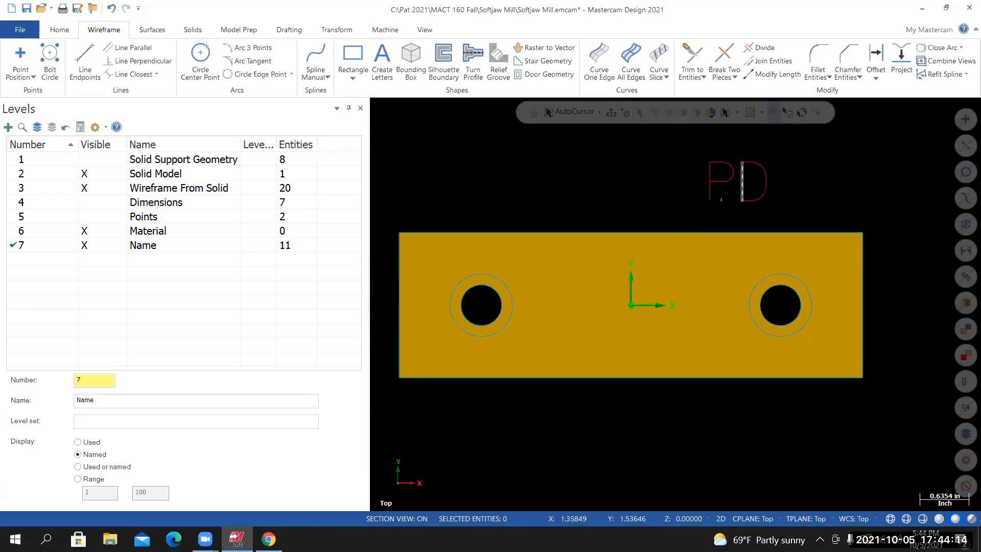
pyautogui.click(338, 31)
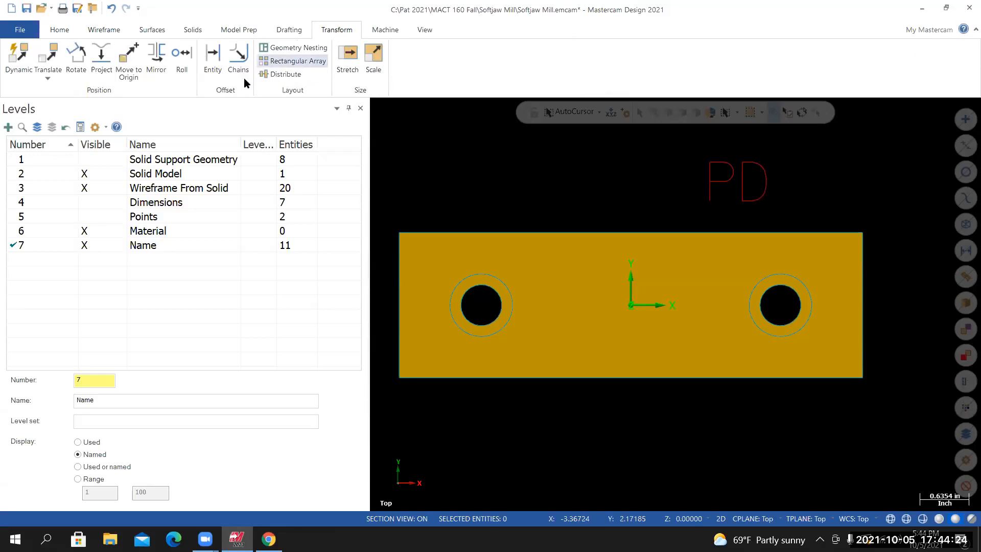
pyautogui.click(46, 57)
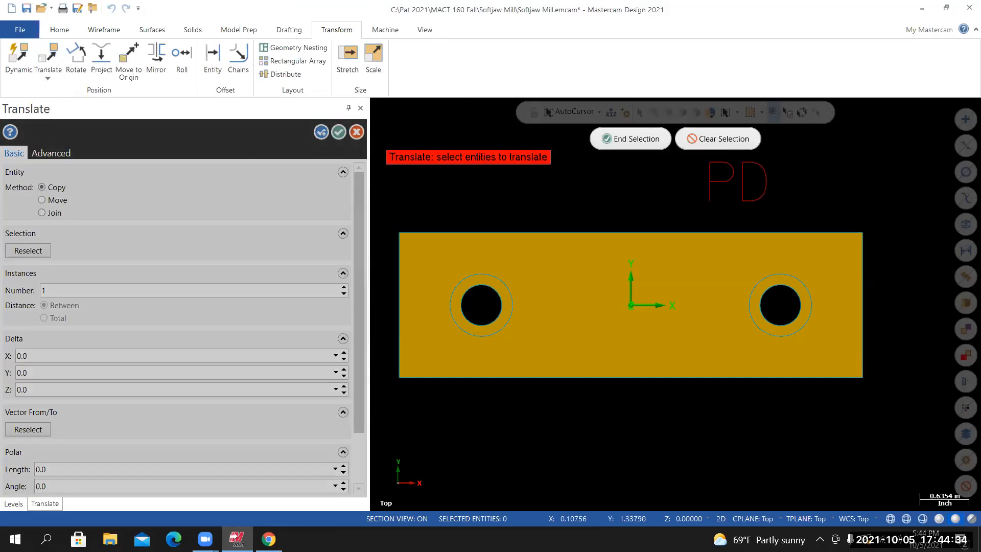
pyautogui.scroll(-3, 639, 203)
pyautogui.scroll(3, 718, 177)
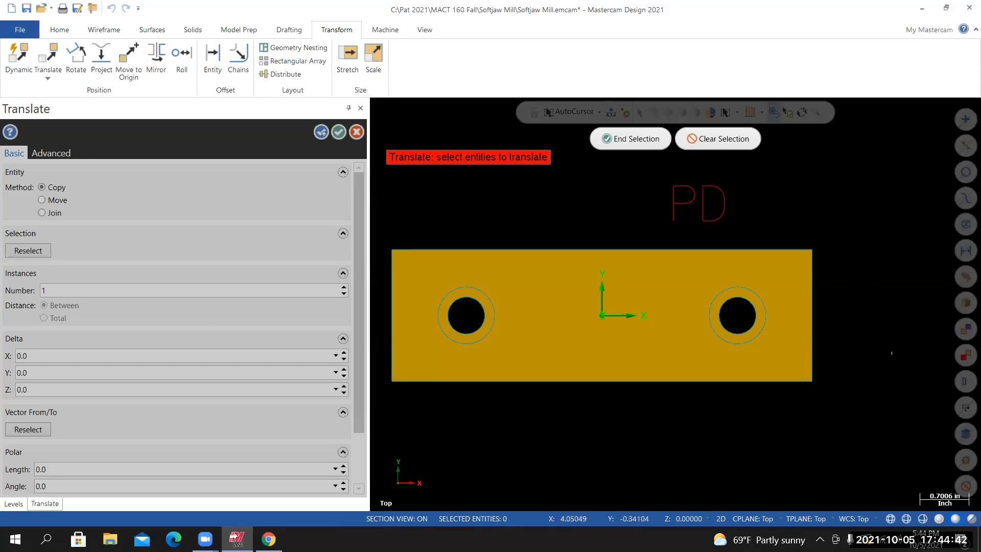
pyautogui.click(966, 406)
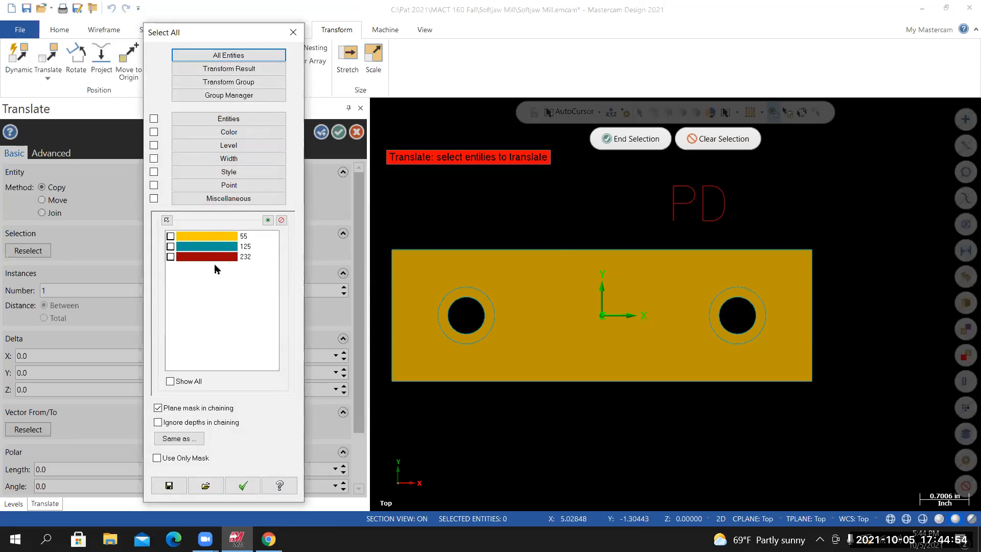
pyautogui.click(171, 257)
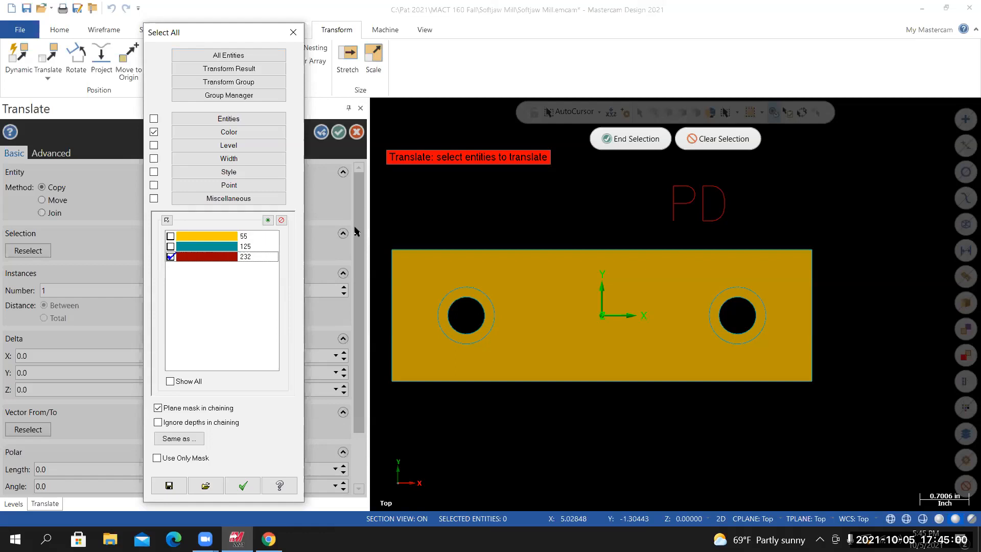
pyautogui.click(243, 487)
pyautogui.scroll(-1, 642, 225)
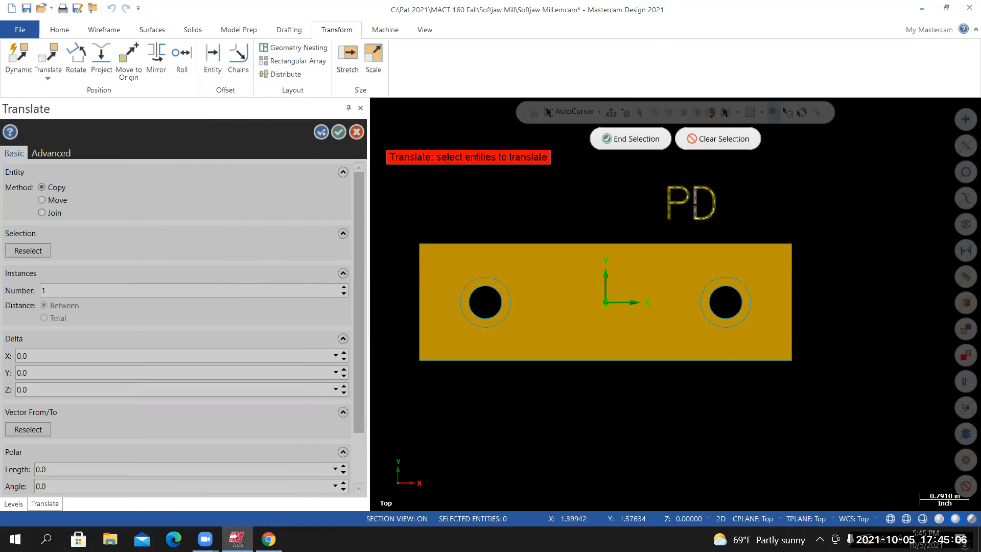
pyautogui.click(633, 140)
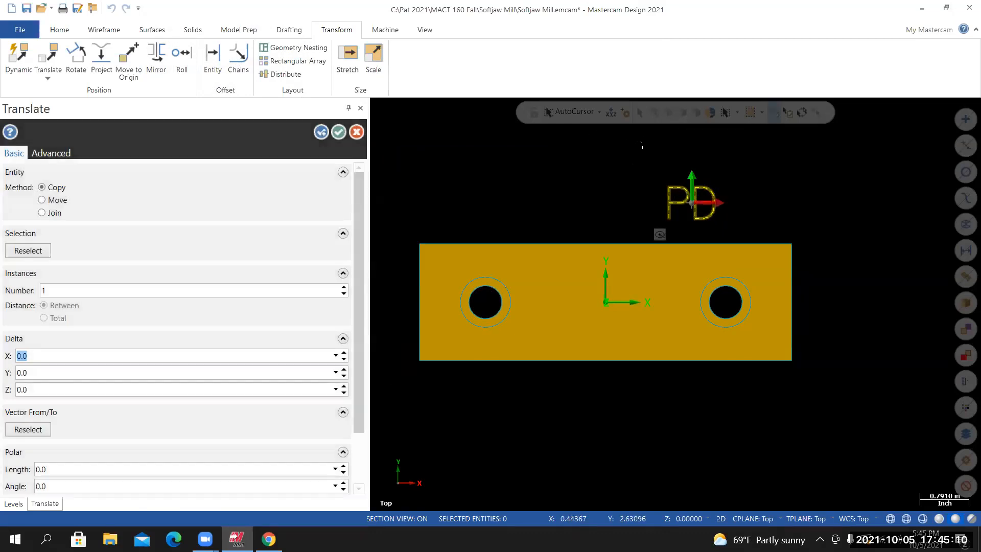
pyautogui.scroll(1, 757, 205)
pyautogui.scroll(1, 757, 207)
pyautogui.scroll(-2, 767, 220)
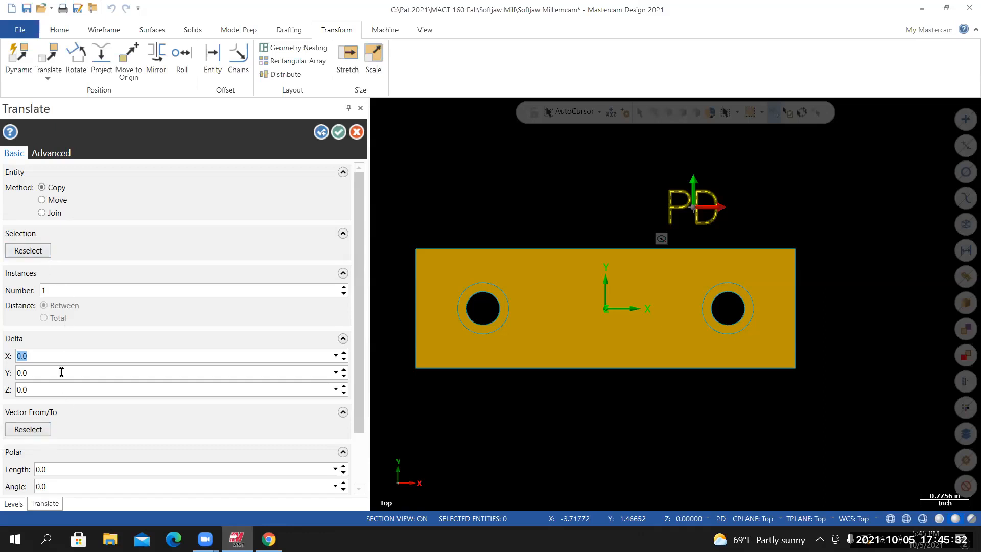
pyautogui.click(29, 430)
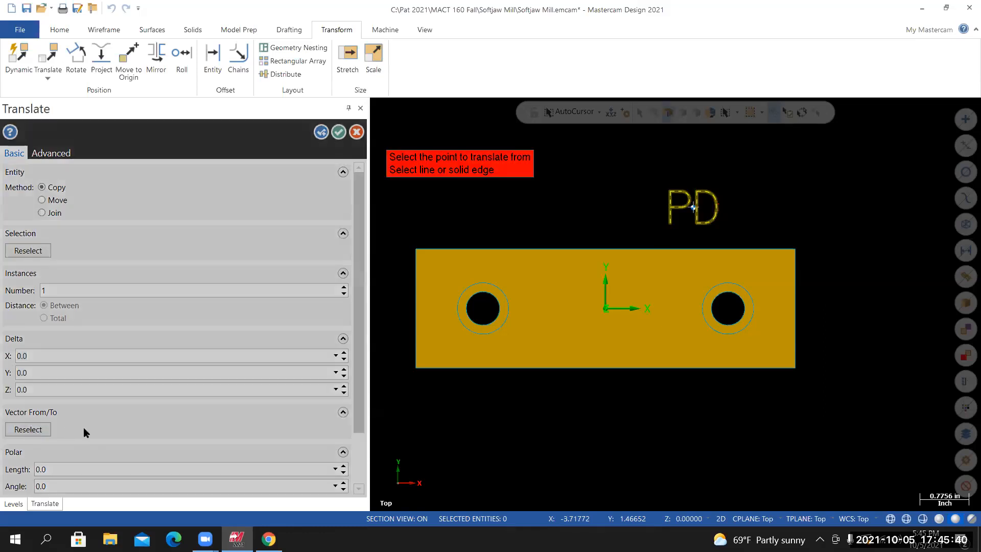
pyautogui.scroll(4, 639, 225)
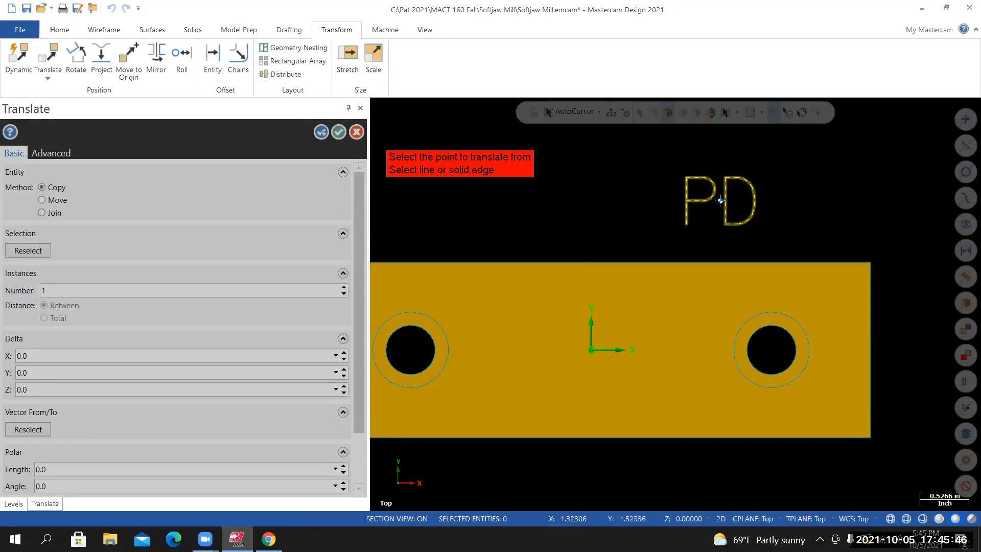
pyautogui.click(721, 201)
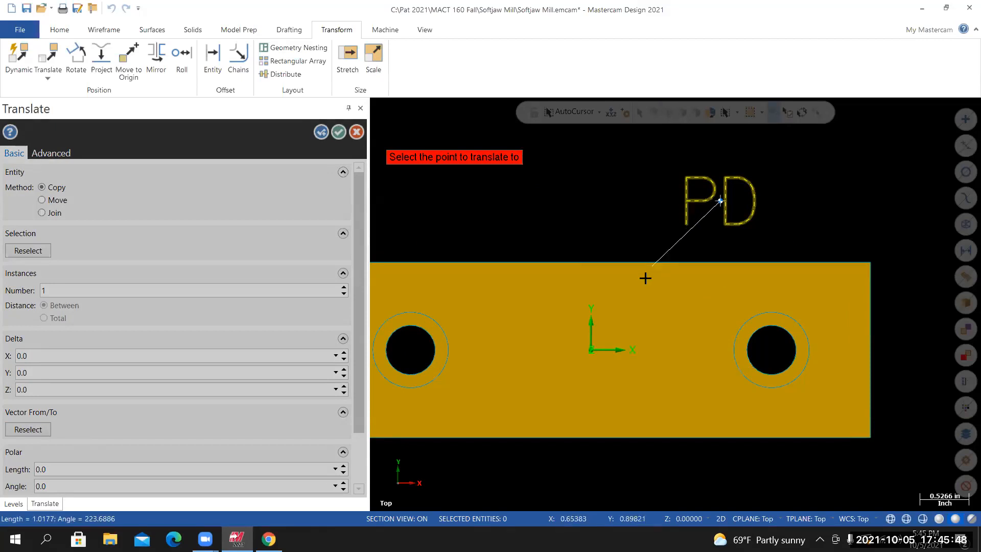
pyautogui.click(593, 350)
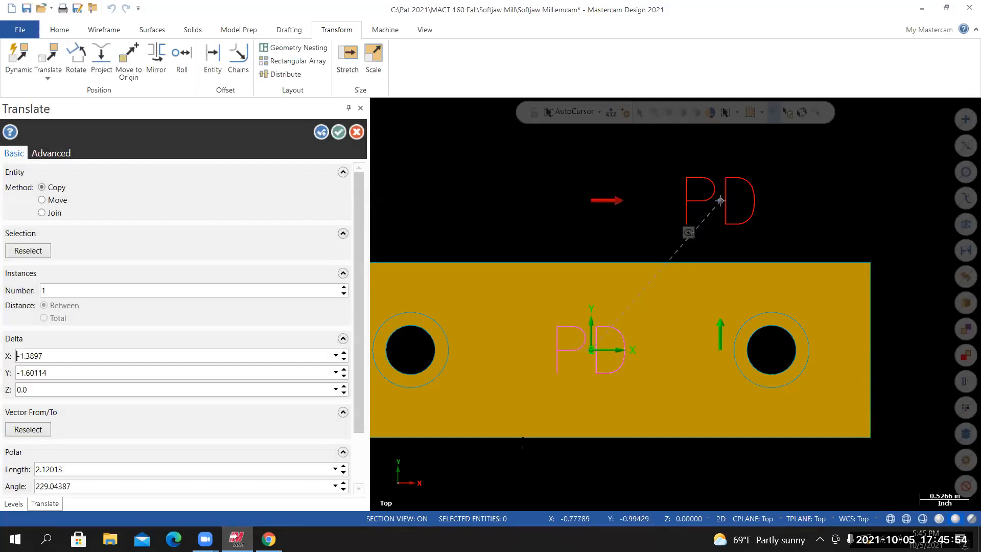
pyautogui.click(42, 200)
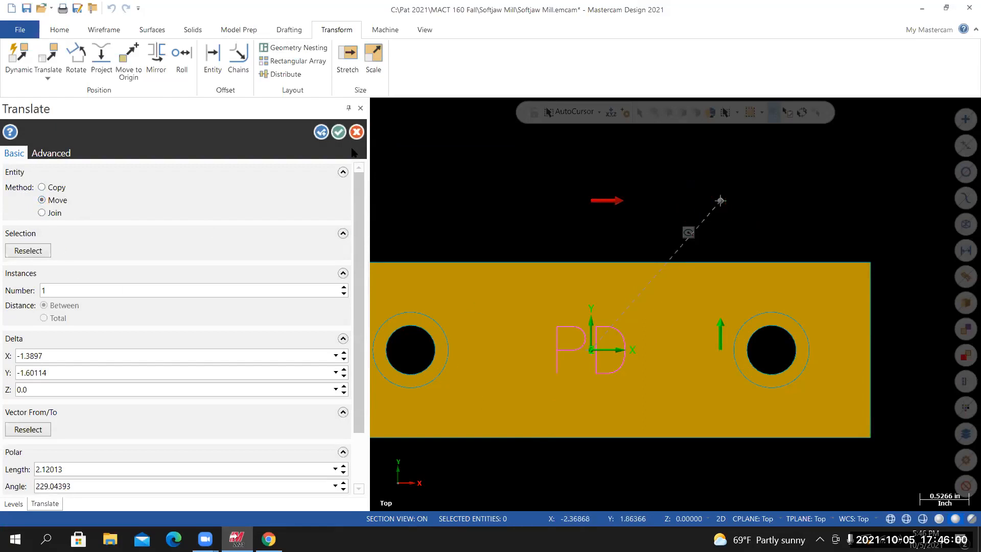
pyautogui.click(339, 133)
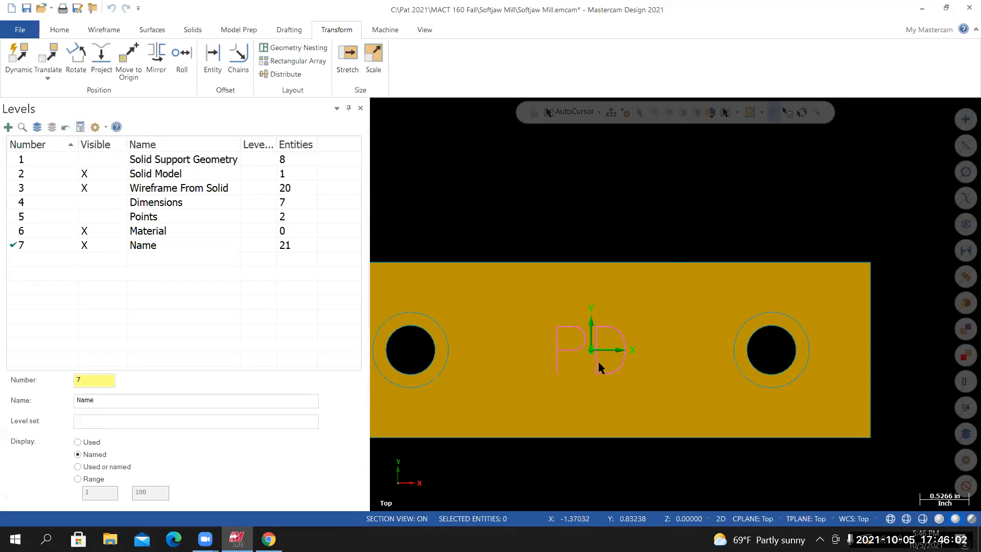
# Clear the transform result colors and undo the move of the "PD" lettering
pyautogui.scroll(-1, 598, 365)
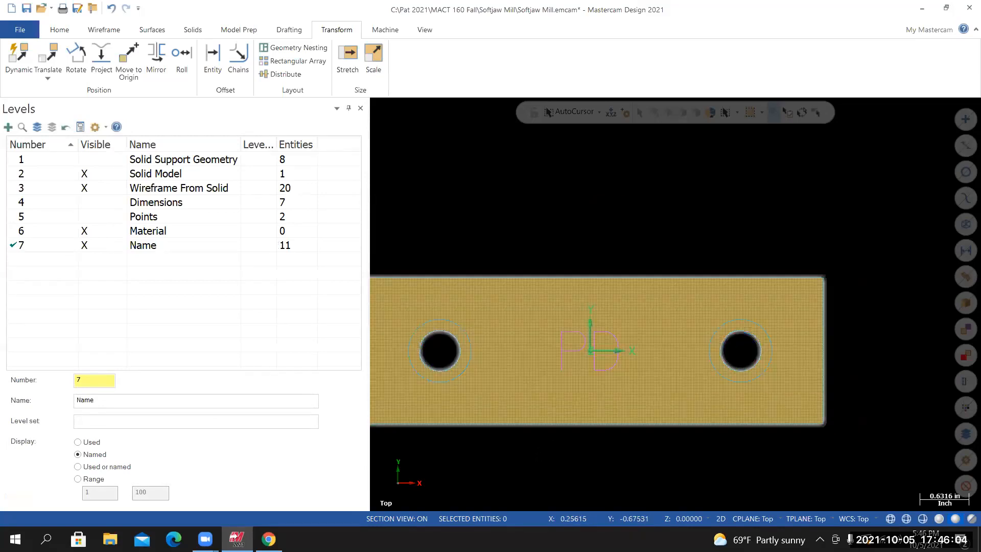
pyautogui.scroll(-1, 542, 434)
pyautogui.scroll(1, 541, 453)
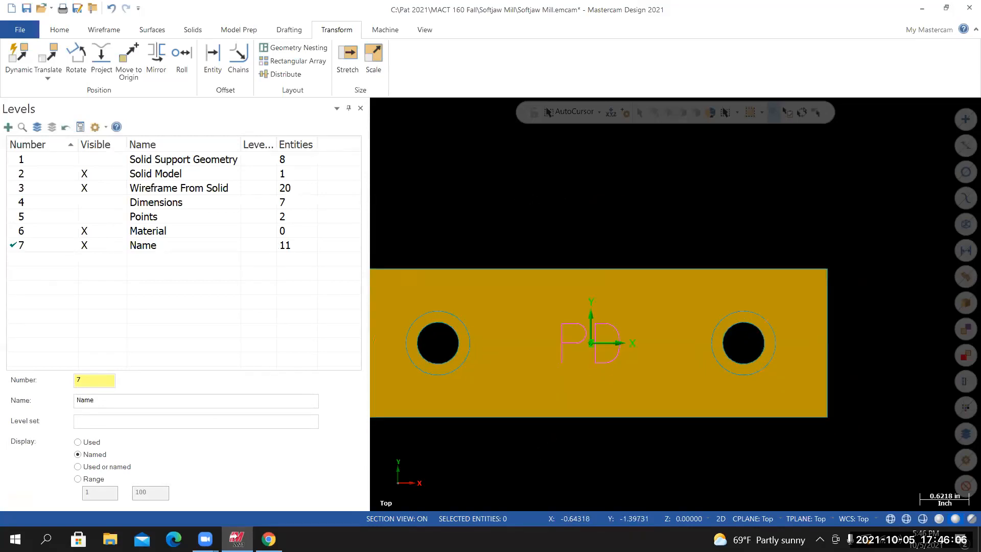
pyautogui.scroll(1, 539, 451)
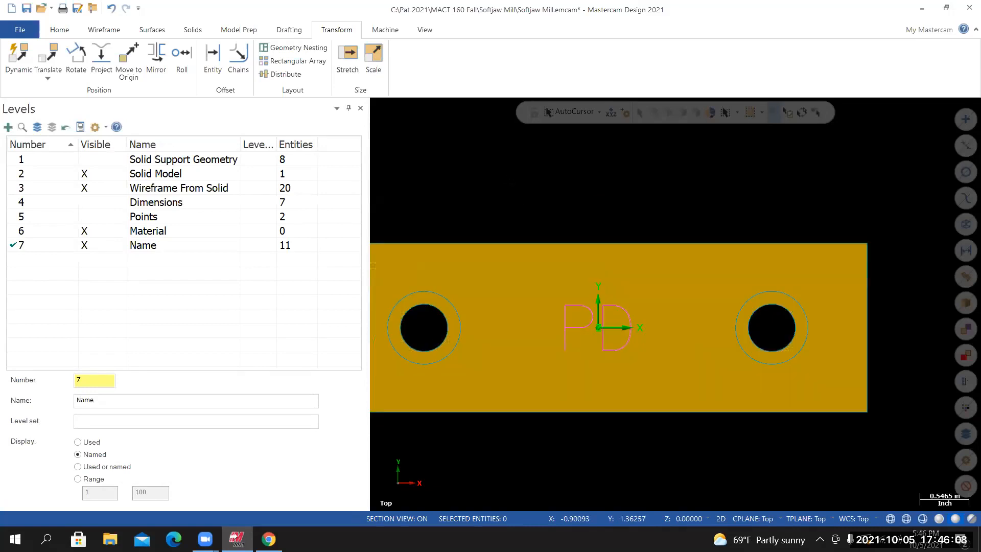
pyautogui.rightClick(512, 180)
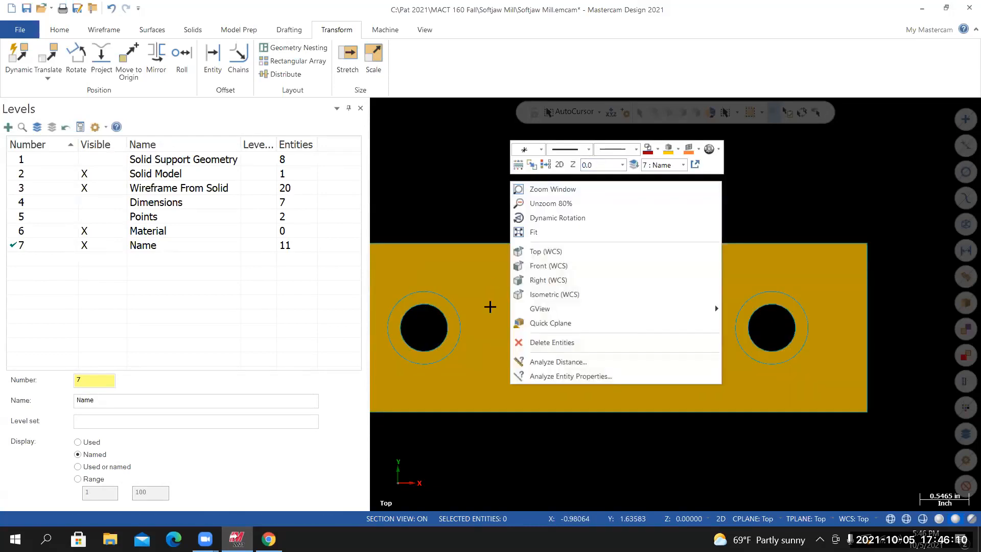
pyautogui.click(545, 165)
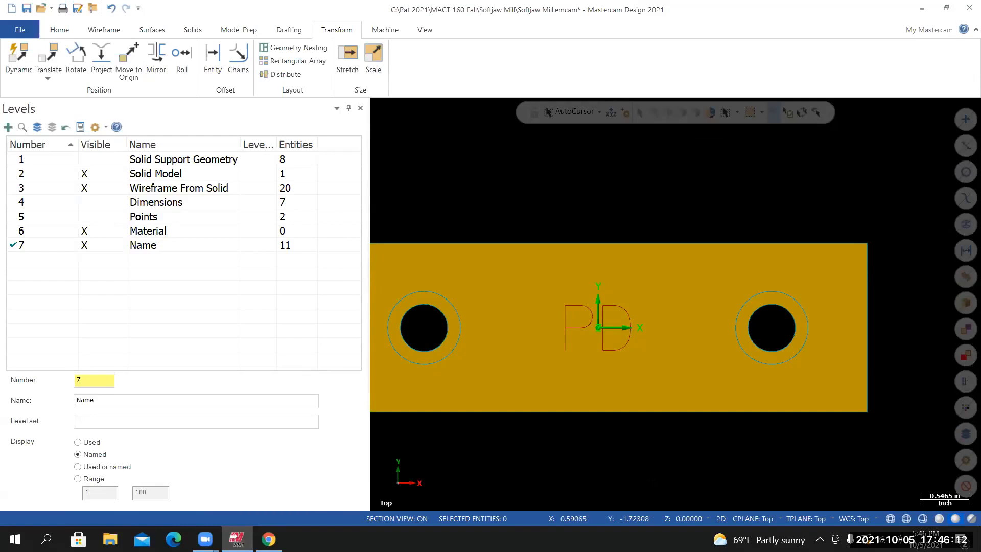
pyautogui.hotkey('ctrl', 'z')
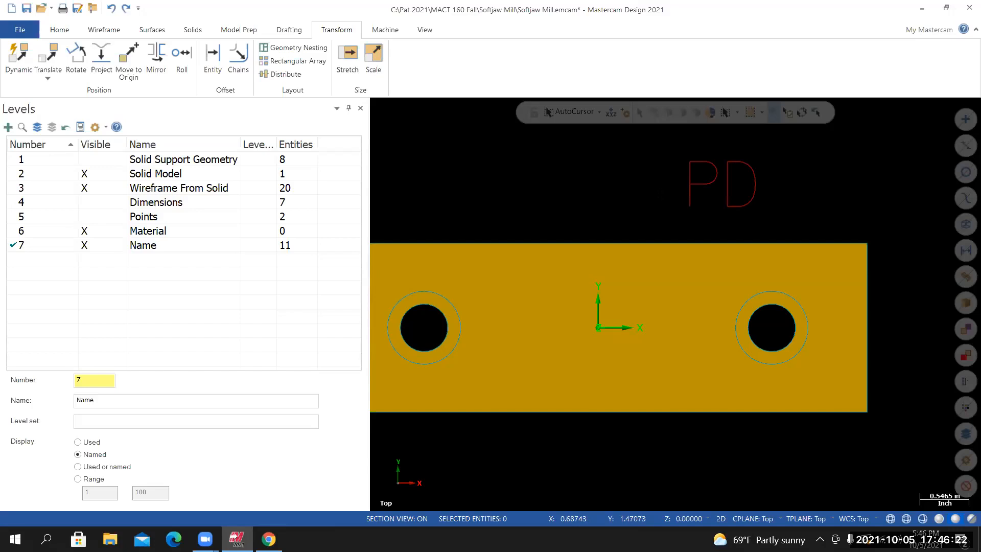
# Select the lettering by color 232, move it from its center point to the origin with Translate, and clear the result colors
pyautogui.click(964, 408)
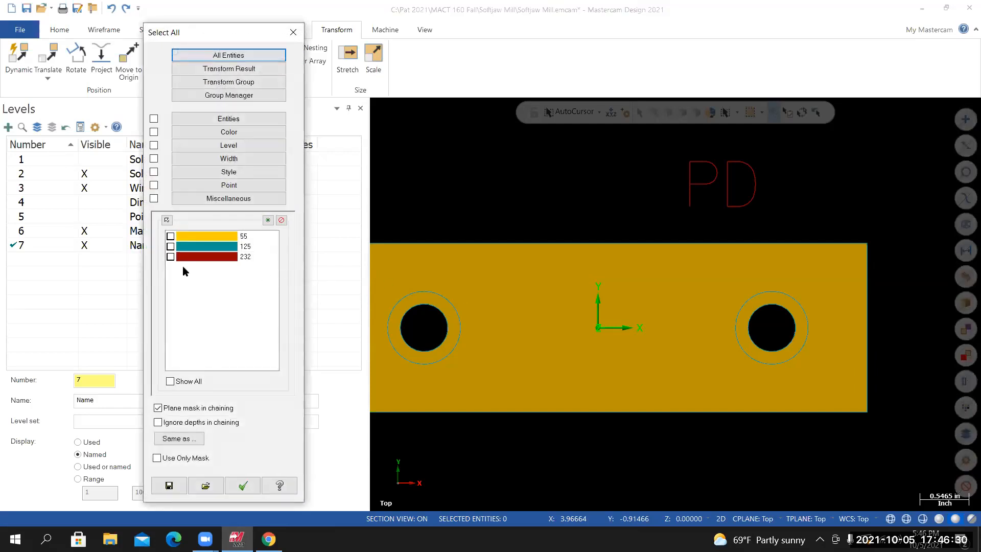
pyautogui.click(171, 256)
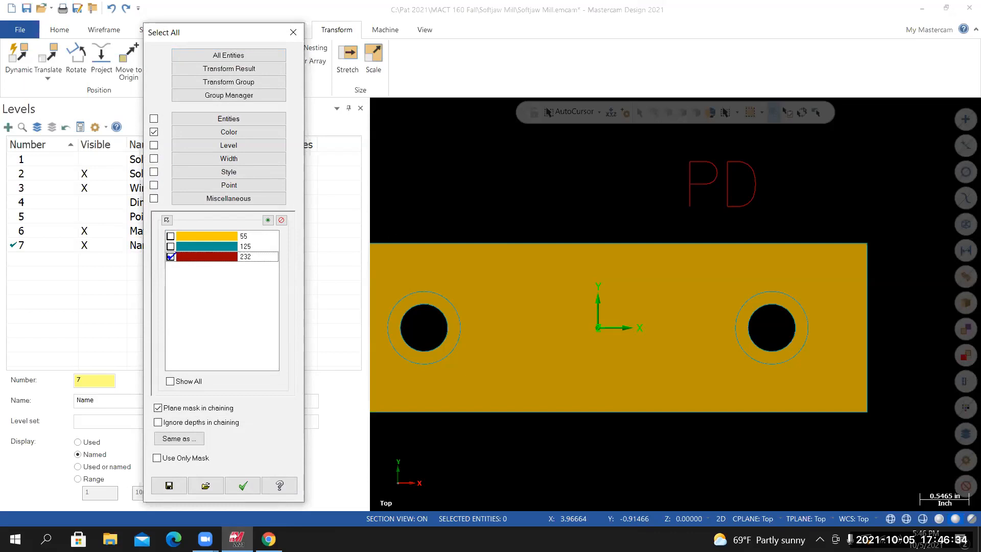
pyautogui.click(243, 486)
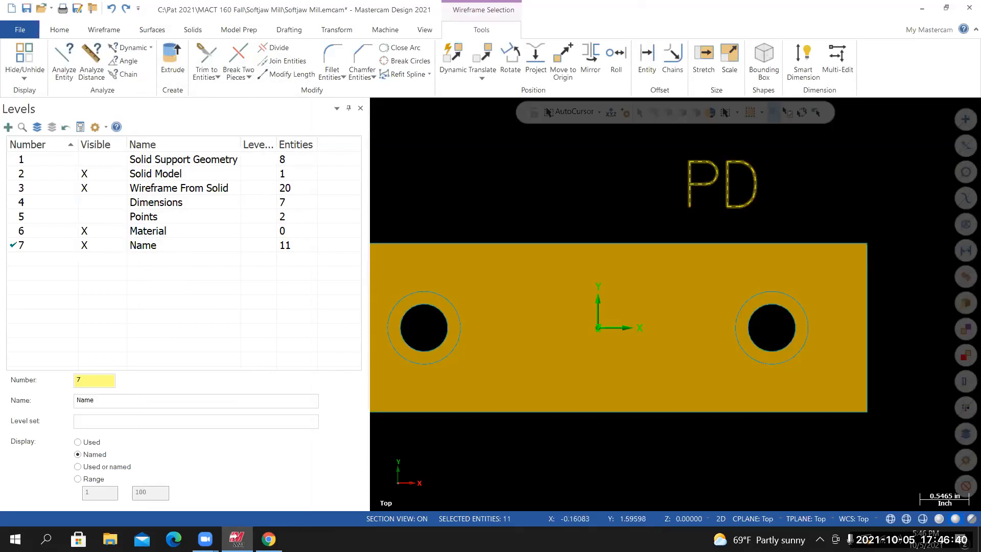
pyautogui.click(336, 30)
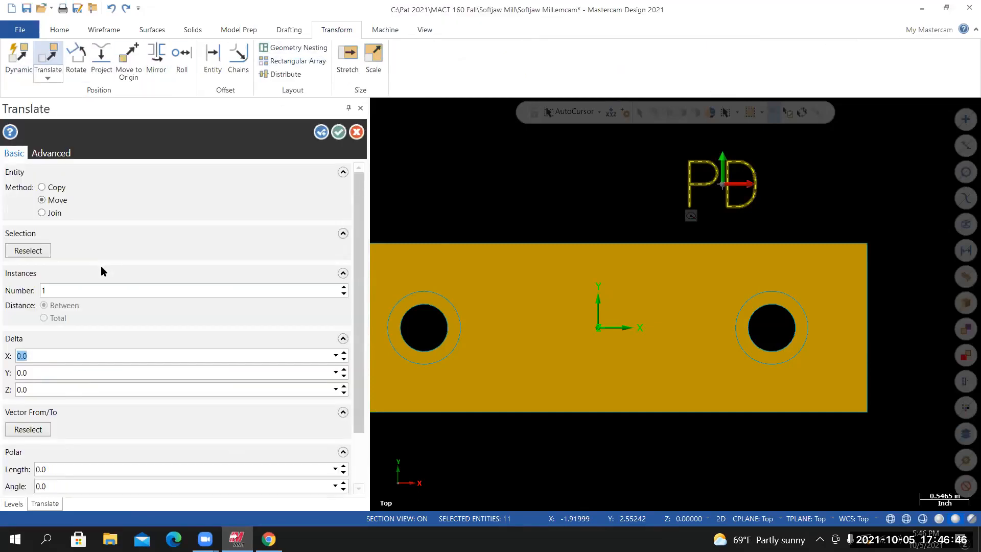
pyautogui.click(28, 430)
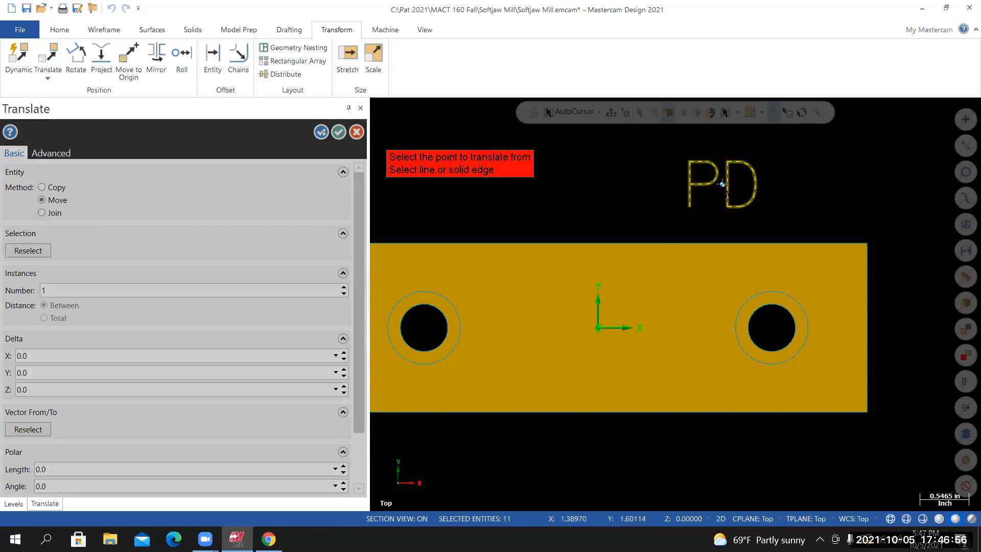
pyautogui.click(722, 184)
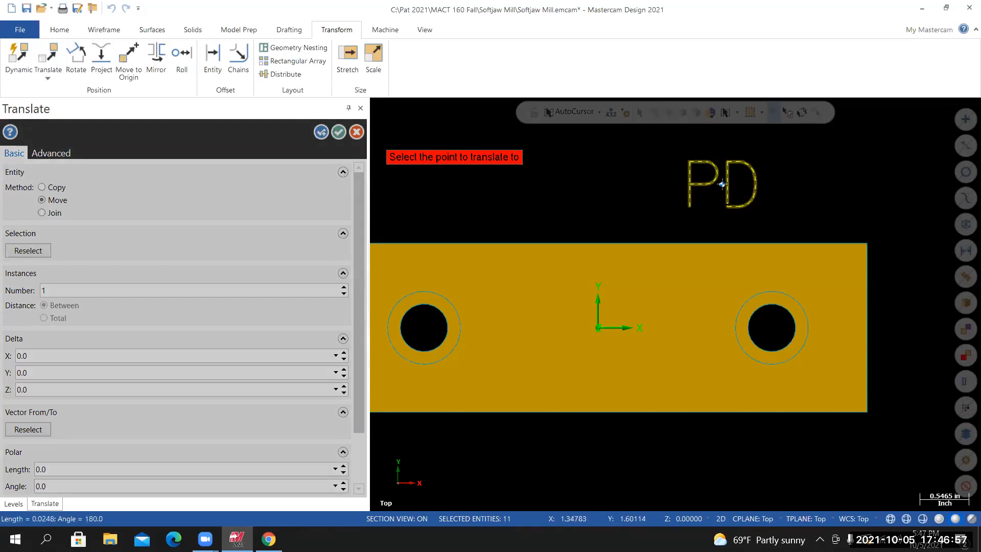
pyautogui.click(599, 327)
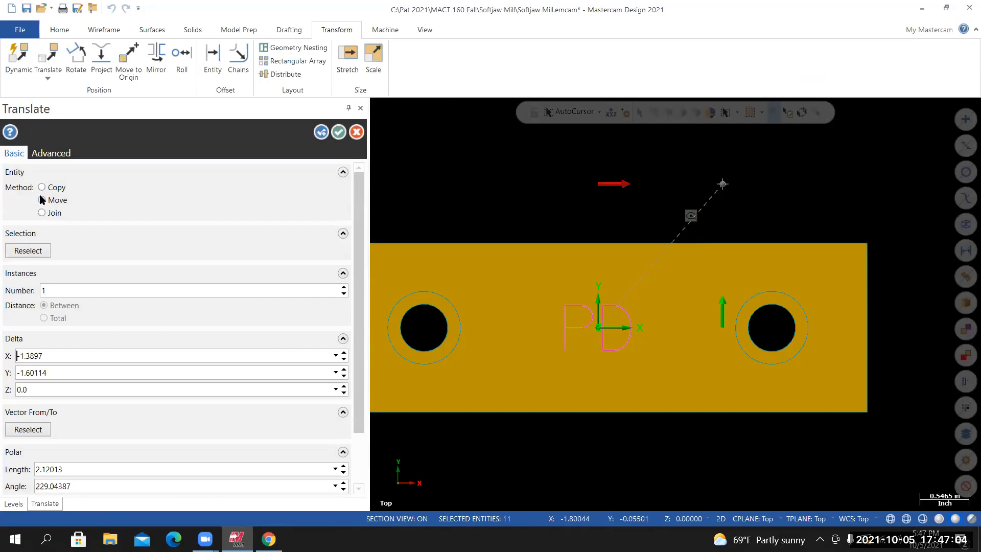
pyautogui.click(338, 133)
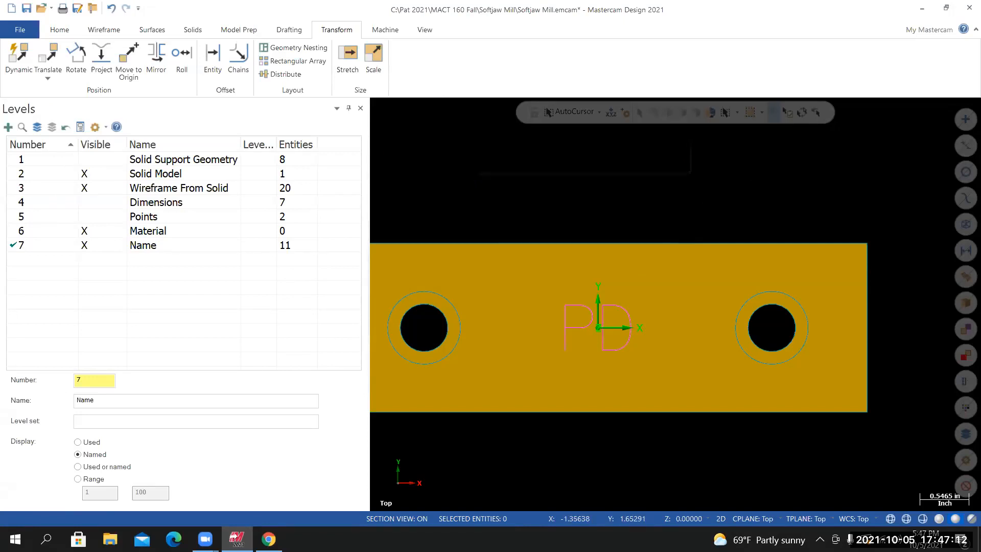
pyautogui.rightClick(477, 179)
pyautogui.click(511, 165)
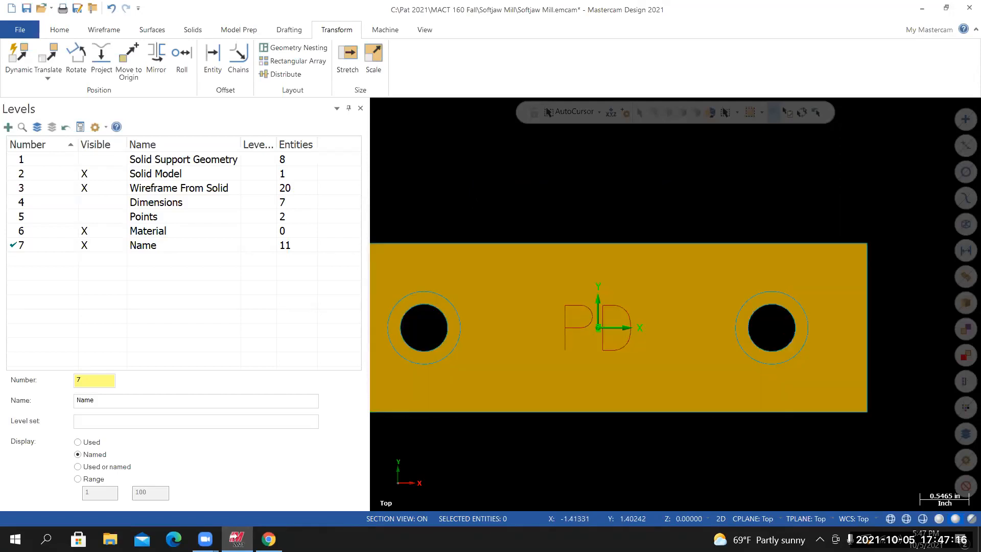
# Display the soft jaw in the Isometric (WCS) view and save the file
pyautogui.rightClick(474, 180)
pyautogui.click(511, 294)
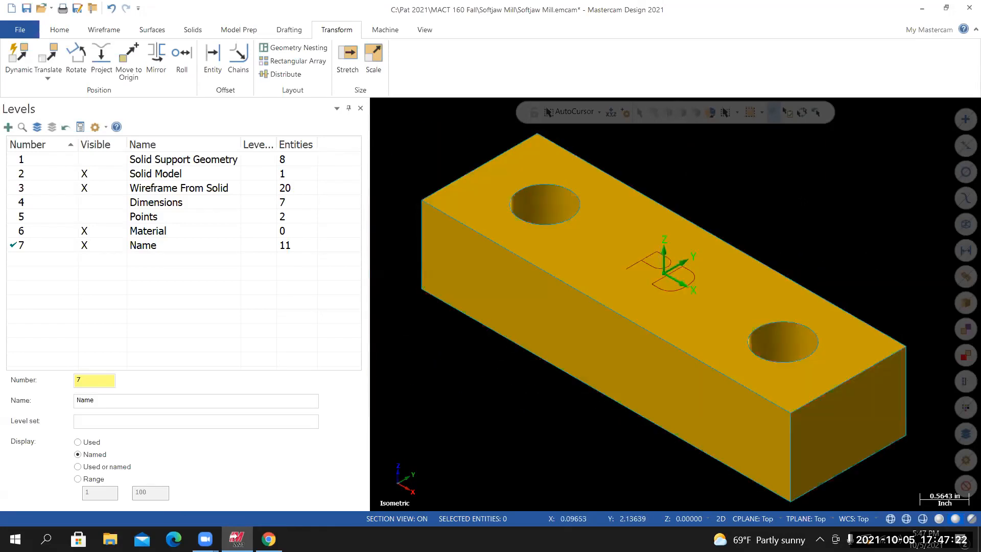
pyautogui.moveTo(801, 190)
pyautogui.mouseDown(button='middle')
pyautogui.moveTo(795, 407)
pyautogui.moveTo(792, 342)
pyautogui.moveTo(852, 313)
pyautogui.moveTo(751, 301)
pyautogui.moveTo(704, 165)
pyautogui.mouseUp(button='middle')
pyautogui.rightClick(704, 165)
pyautogui.click(790, 280)
pyautogui.click(19, 30)
pyautogui.click(25, 158)
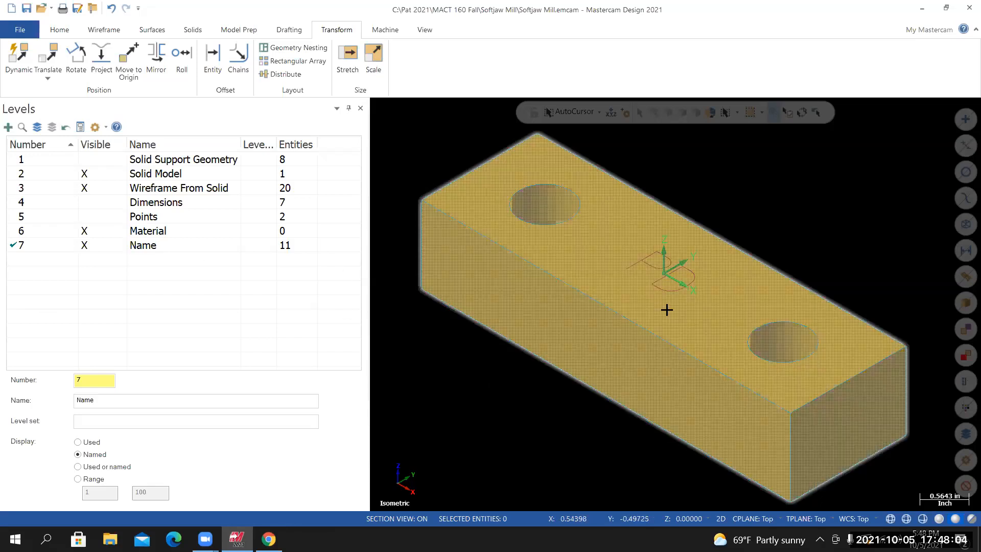
# Switch to the Softjaw Mill discussion page in Chrome and read the part modeling steps that follow the recorded lectures
pyautogui.click(268, 539)
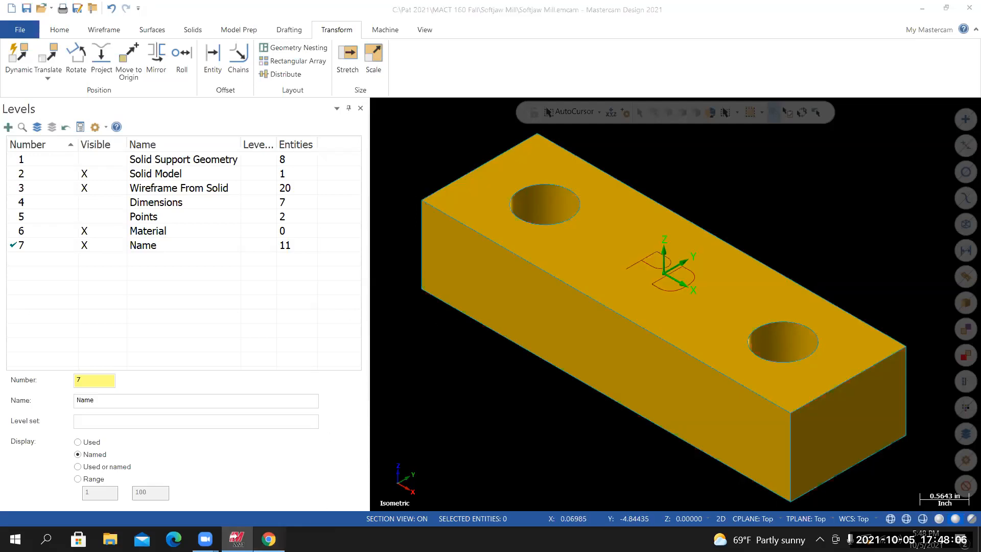
pyautogui.scroll(-8, 445, 312)
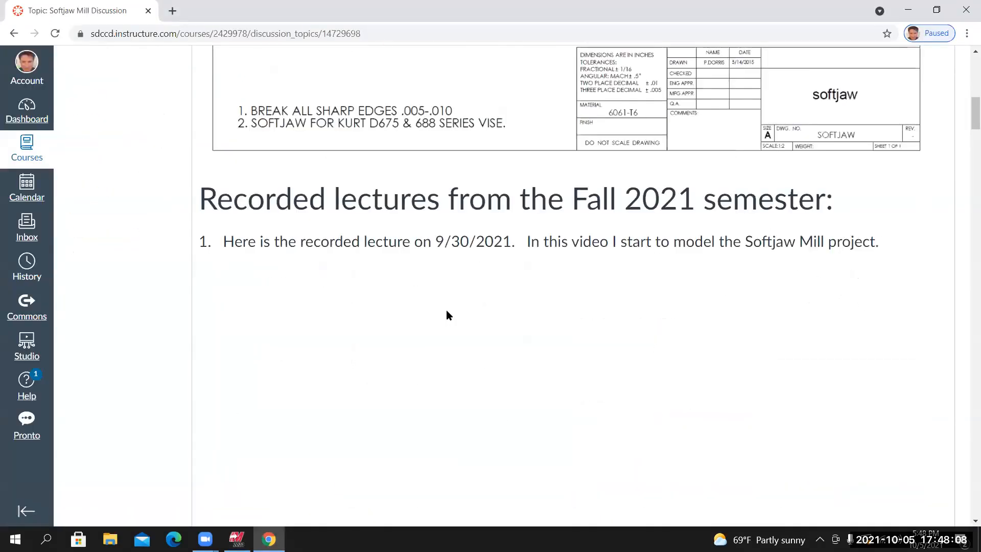
pyautogui.scroll(-12, 446, 309)
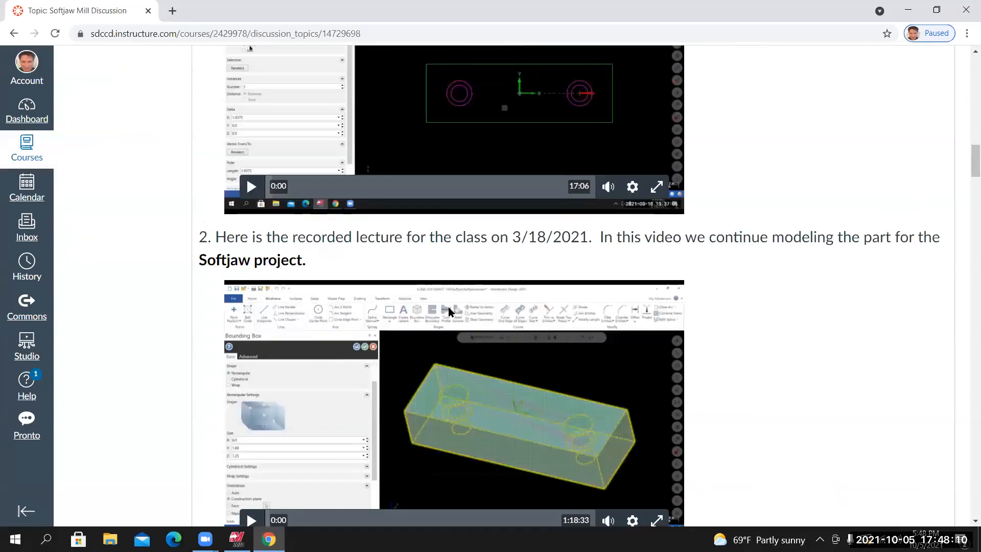
pyautogui.scroll(-6, 449, 309)
pyautogui.scroll(-4, 222, 239)
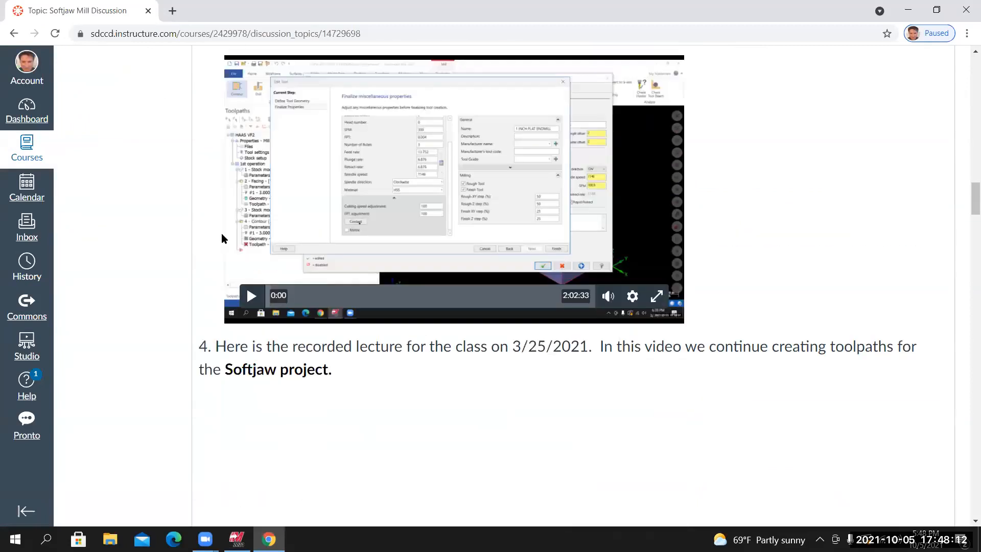
pyautogui.scroll(-10, 236, 278)
pyautogui.scroll(3, 239, 274)
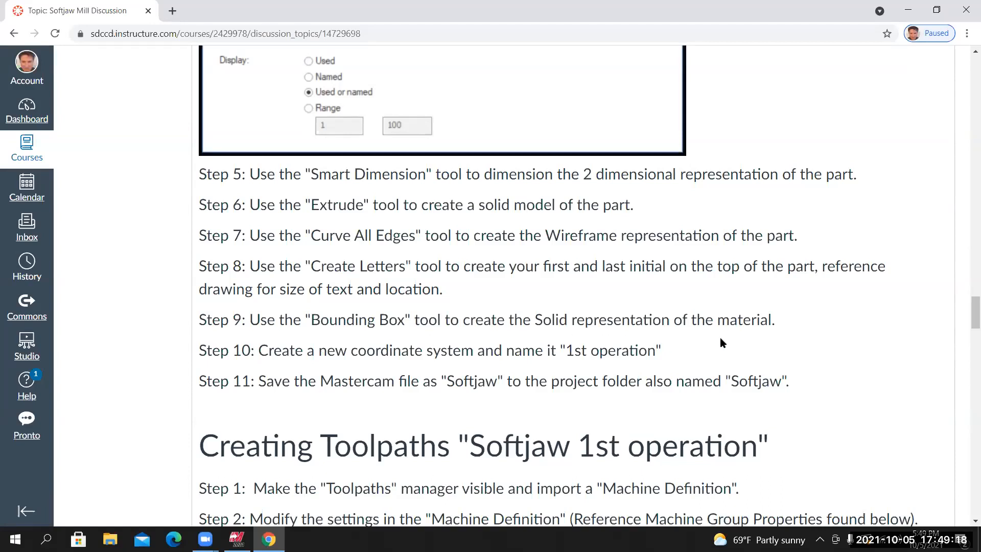
# Return to Mastercam and set the current solid color to a slightly dark magenta from the default colors
pyautogui.click(233, 540)
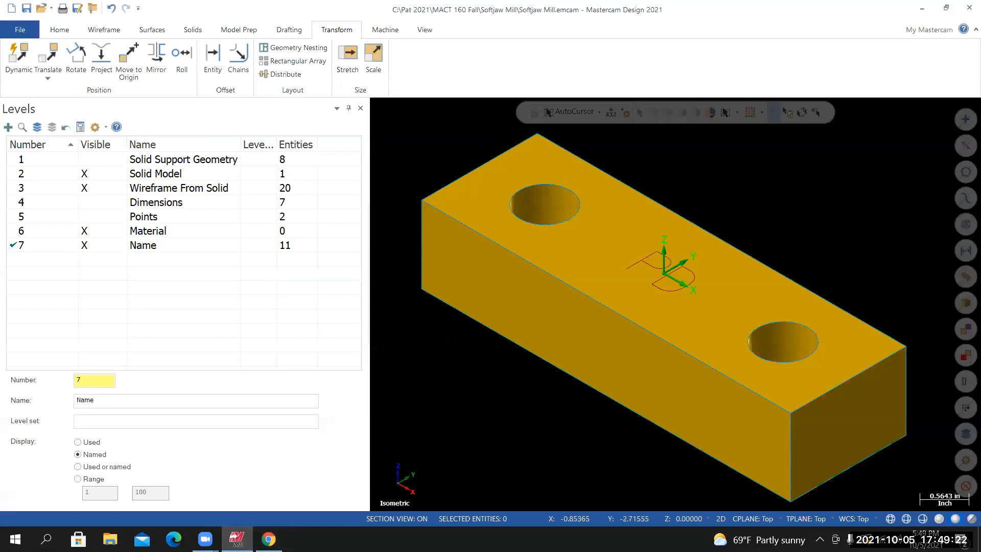
pyautogui.click(63, 32)
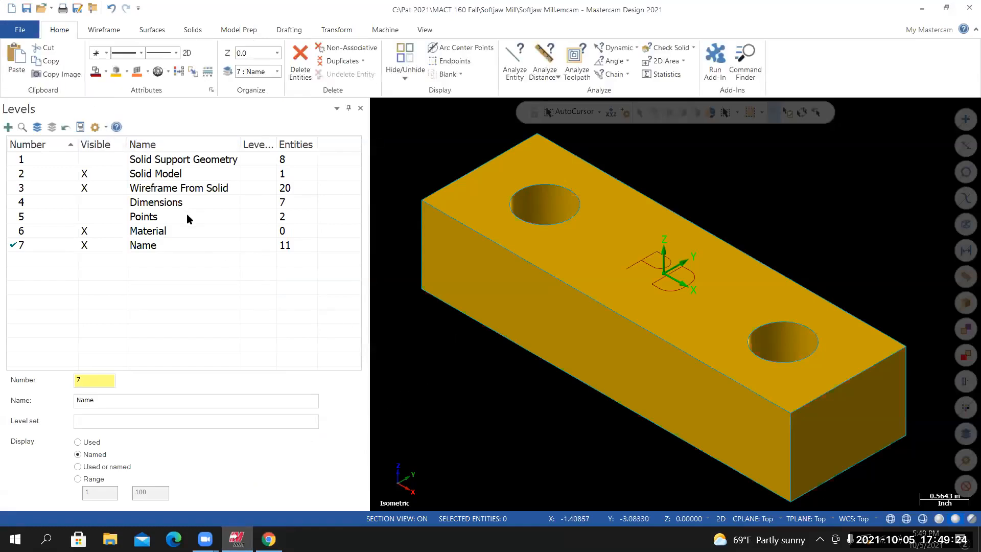
pyautogui.scroll(-2, 428, 399)
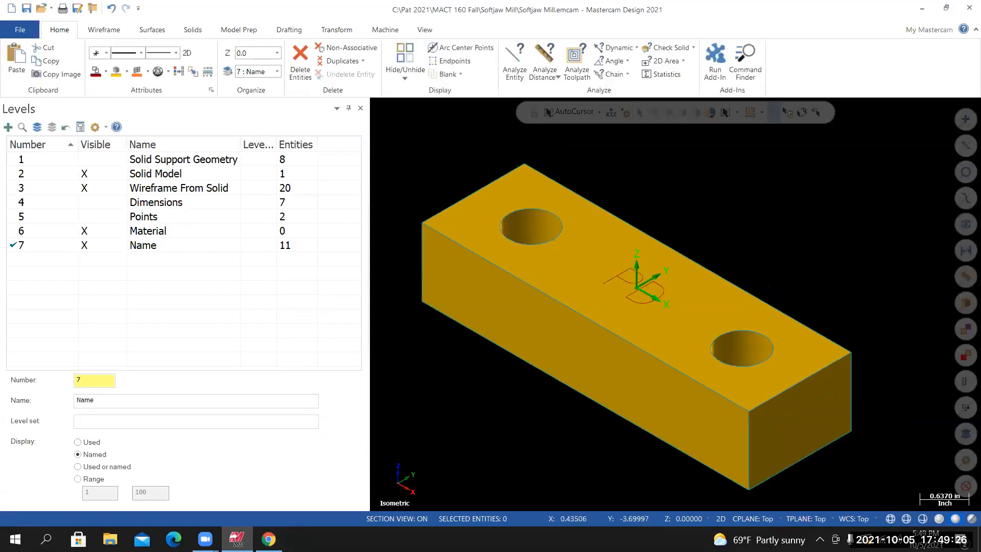
pyautogui.click(127, 72)
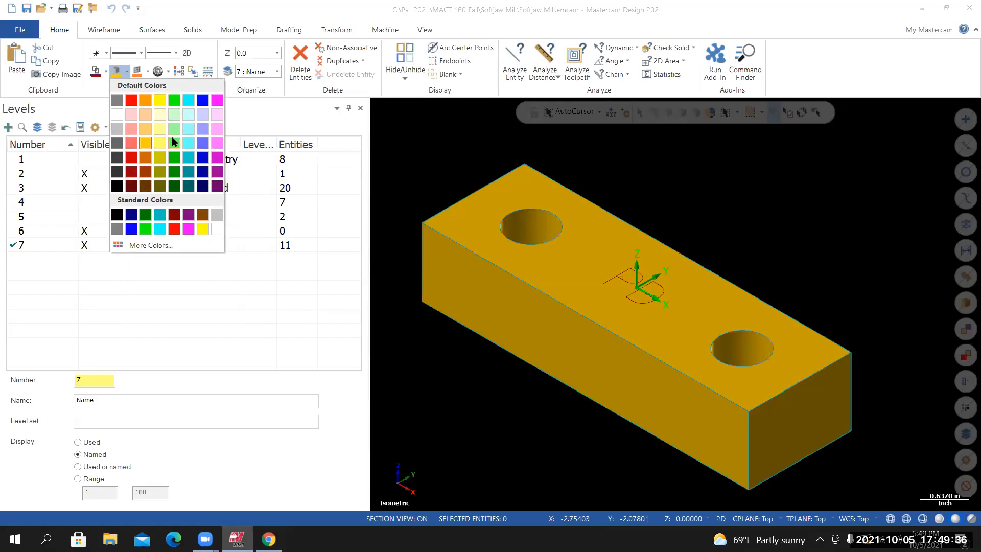
pyautogui.click(217, 157)
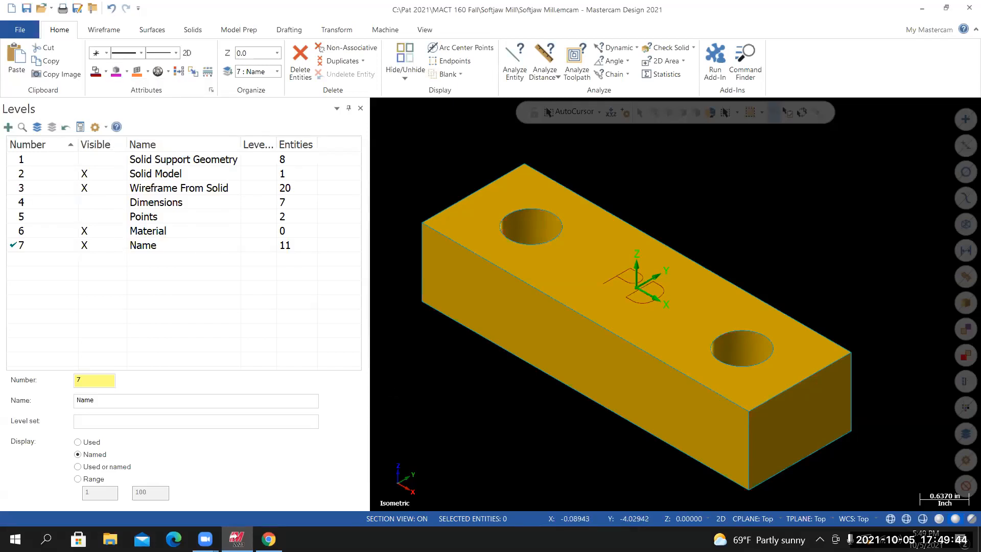
# Make level 6, Material, the active level and hide level 7, Name
pyautogui.click(20, 231)
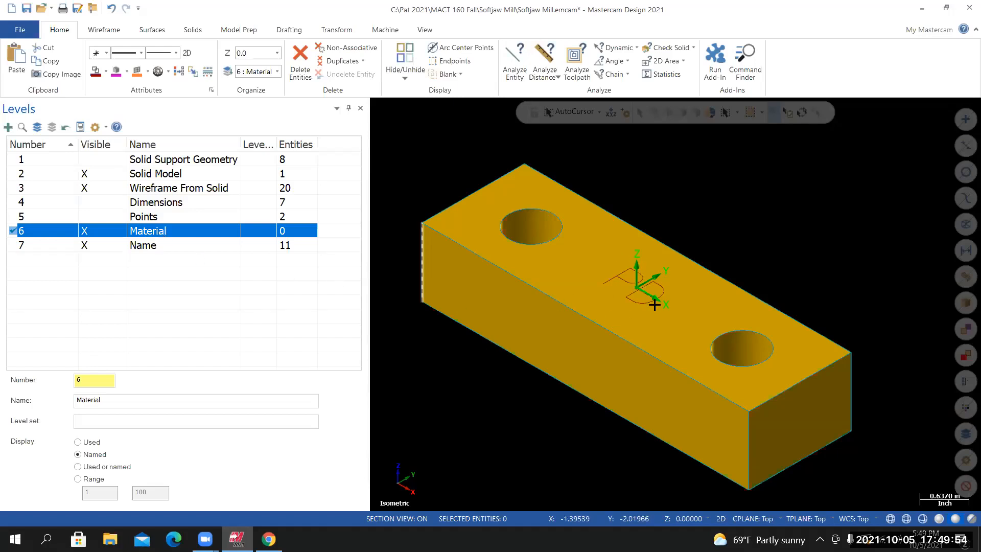
pyautogui.click(85, 245)
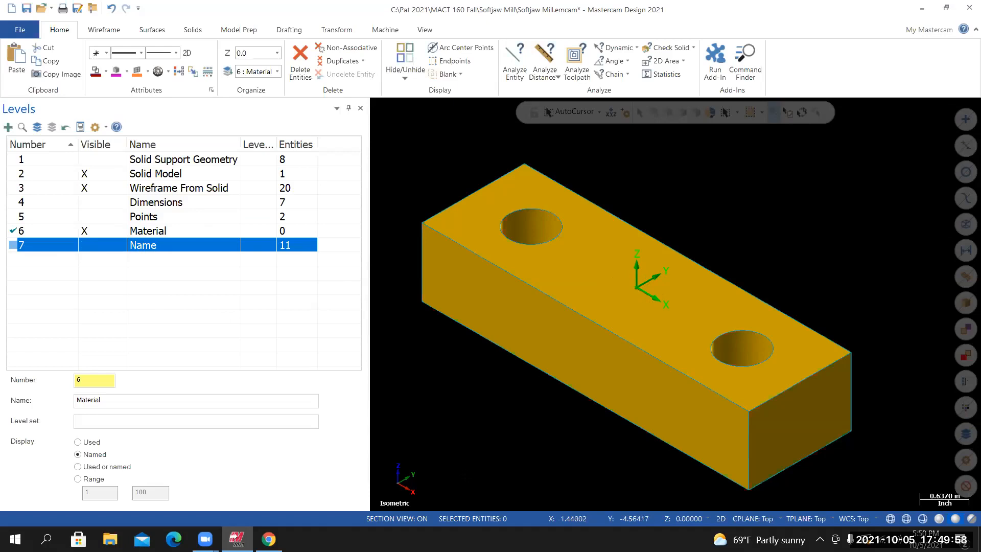
pyautogui.click(49, 232)
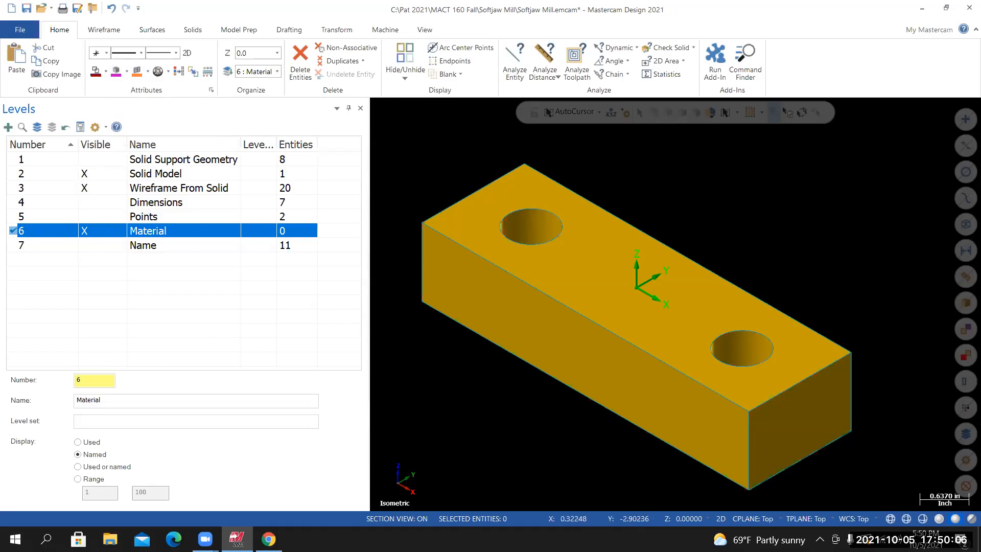
# Try to fit a rectangular Bounding Box around all visible soft jaw entities, oriented to the construction plane
pyautogui.click(103, 32)
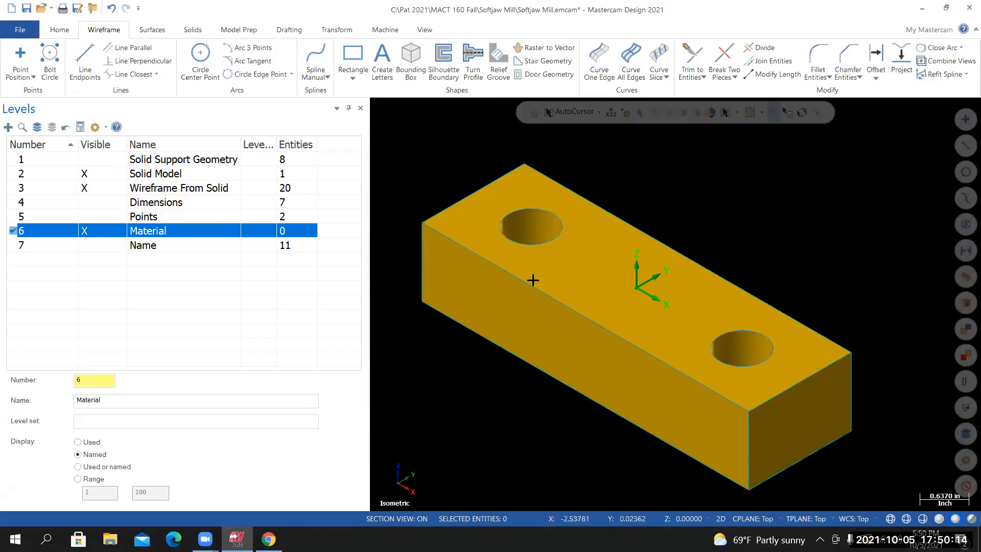
pyautogui.scroll(-1, 522, 276)
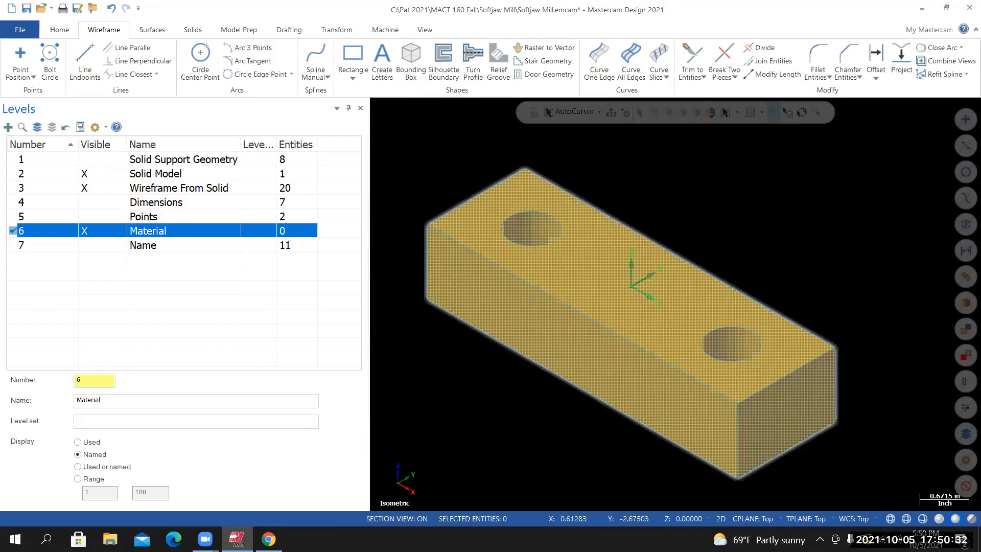
pyautogui.moveTo(496, 427); pyautogui.dragTo(499, 410, button='middle')
pyautogui.moveTo(676, 304); pyautogui.dragTo(601, 358, button='middle')
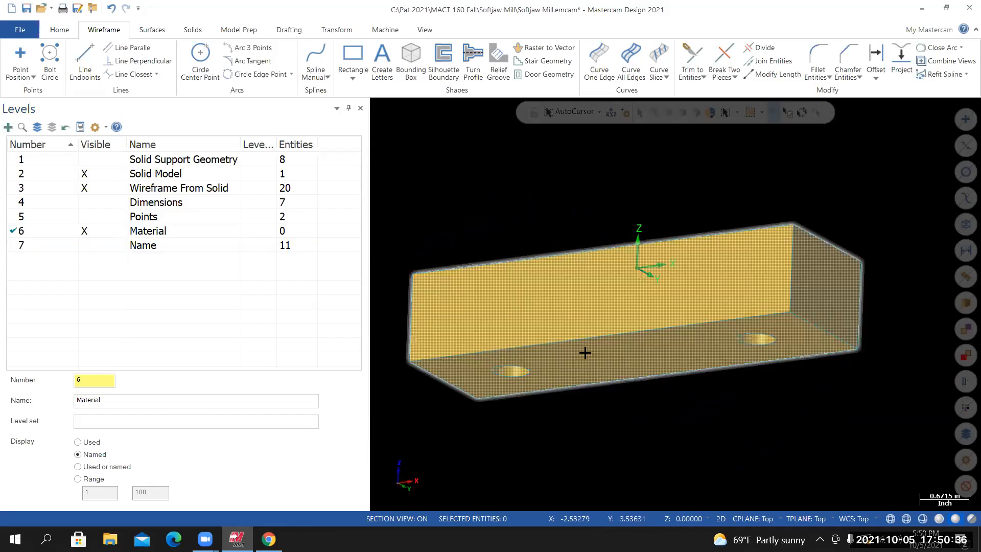
pyautogui.moveTo(578, 369)
pyautogui.mouseDown(button='middle')
pyautogui.moveTo(576, 403)
pyautogui.moveTo(535, 454)
pyautogui.moveTo(546, 438)
pyautogui.mouseUp(button='middle')
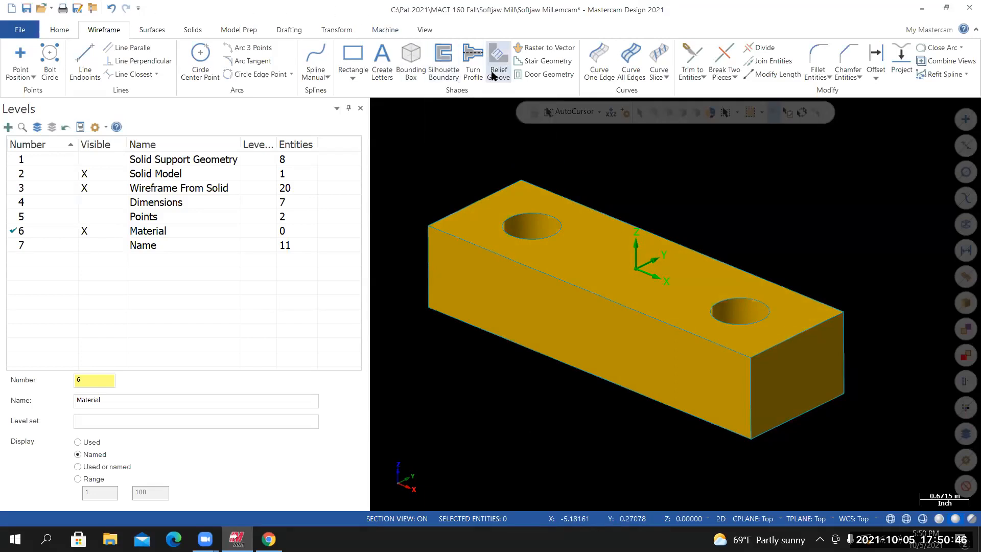
pyautogui.click(411, 61)
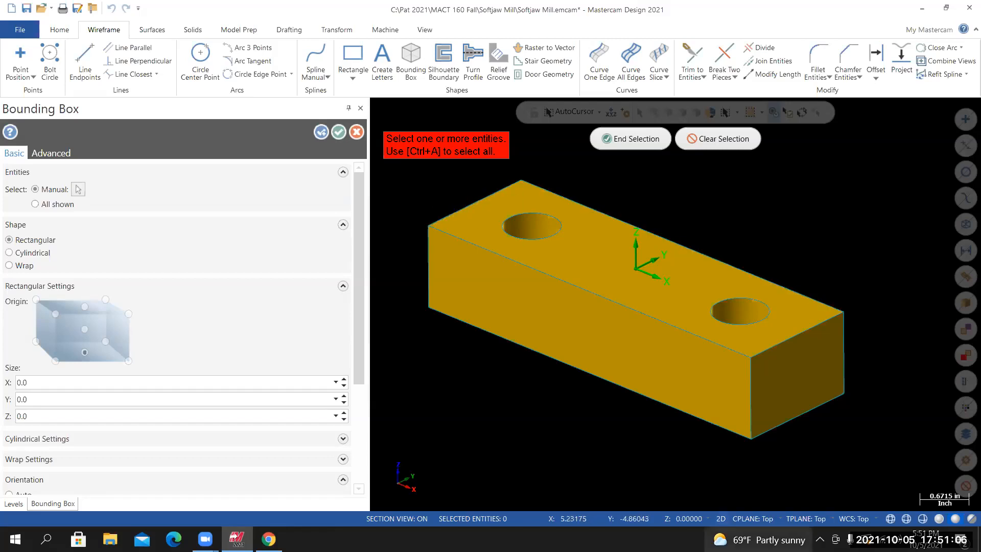
pyautogui.moveTo(674, 383)
pyautogui.mouseDown(button='middle')
pyautogui.moveTo(710, 302)
pyautogui.moveTo(665, 299)
pyautogui.moveTo(680, 306)
pyautogui.mouseUp(button='middle')
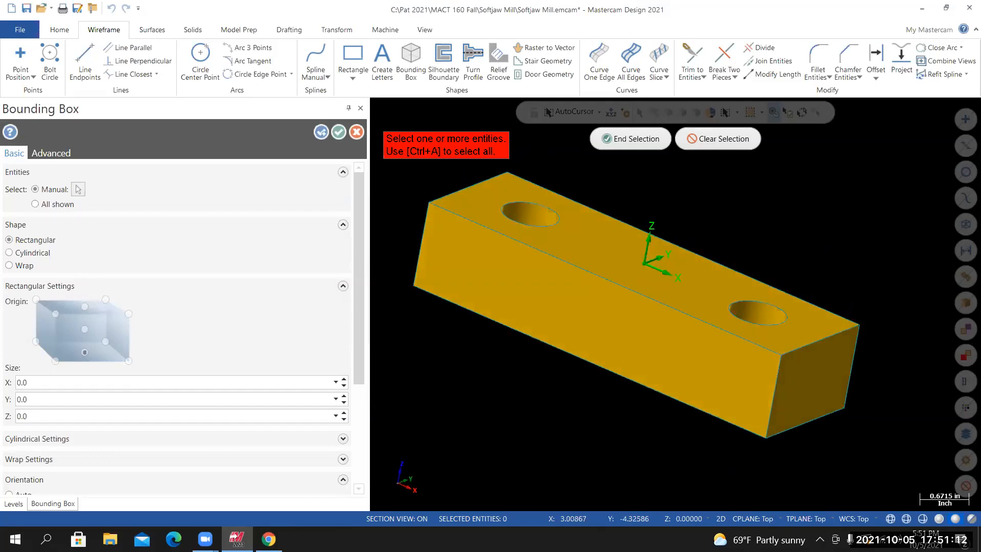
pyautogui.hotkey('ctrl', 'a')
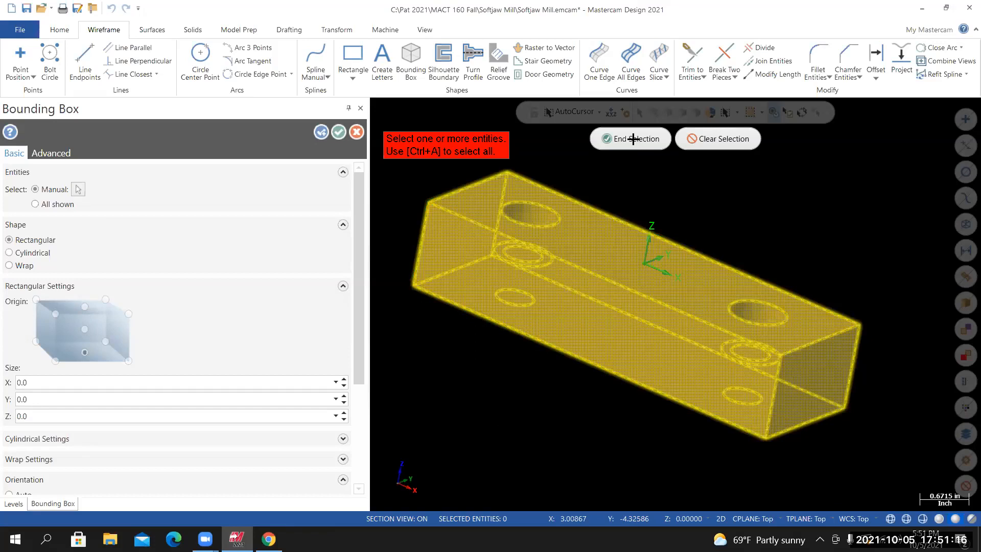
pyautogui.moveTo(634, 138); pyautogui.dragTo(633, 138, button='middle')
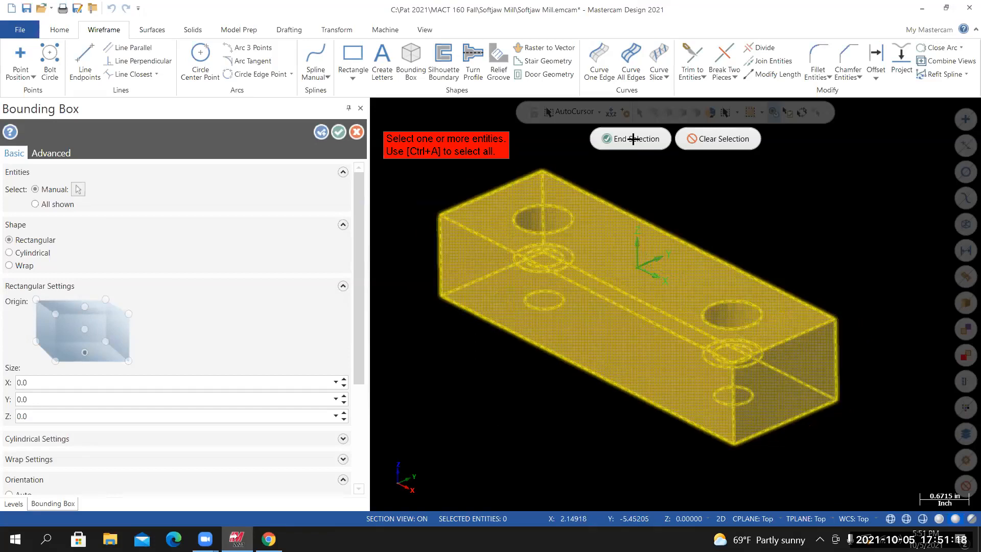
pyautogui.click(633, 139)
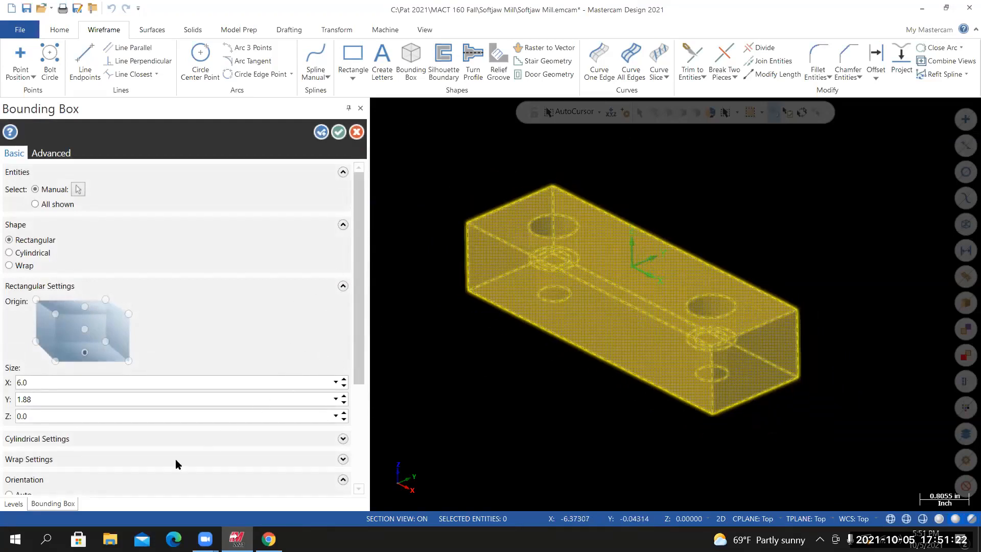
pyautogui.scroll(-3, 265, 332)
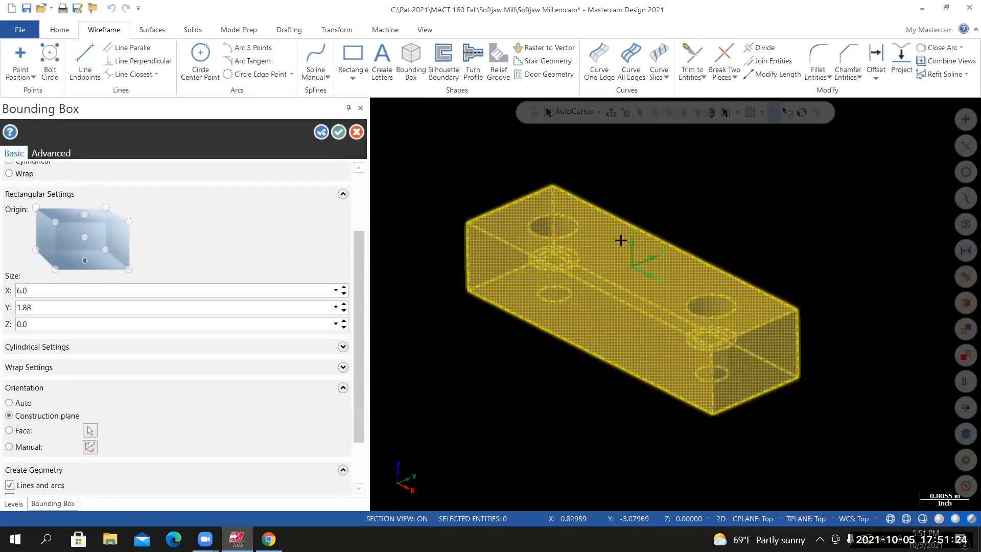
pyautogui.scroll(2, 538, 337)
pyautogui.scroll(1, 653, 286)
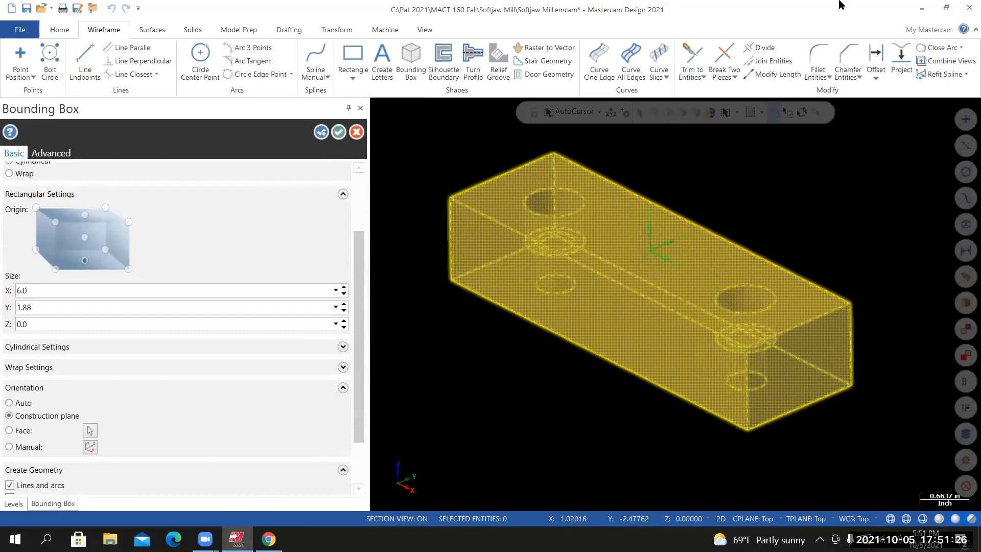
pyautogui.scroll(-3, 498, 264)
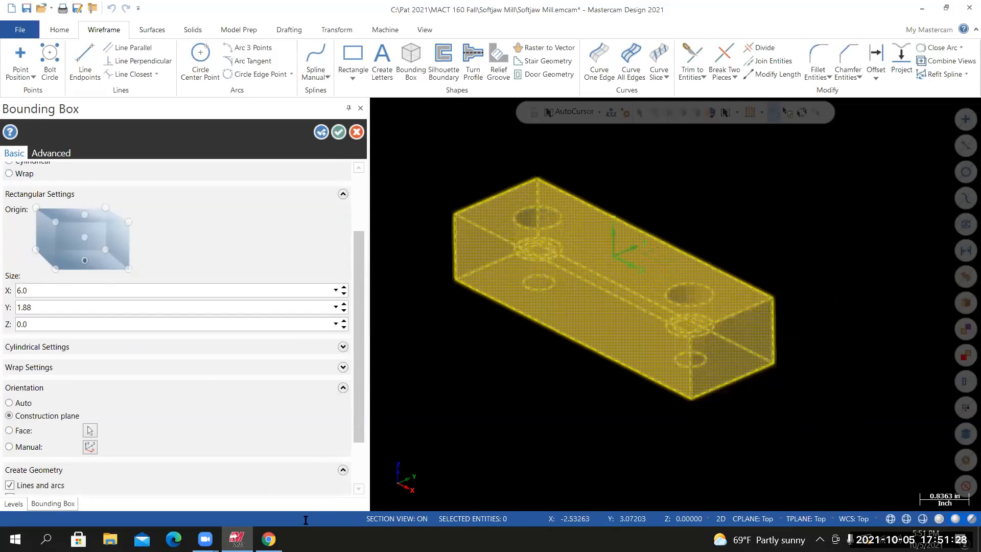
# Glance at the course page in Chrome and cancel the current Bounding Box command
pyautogui.click(269, 540)
pyautogui.click(269, 539)
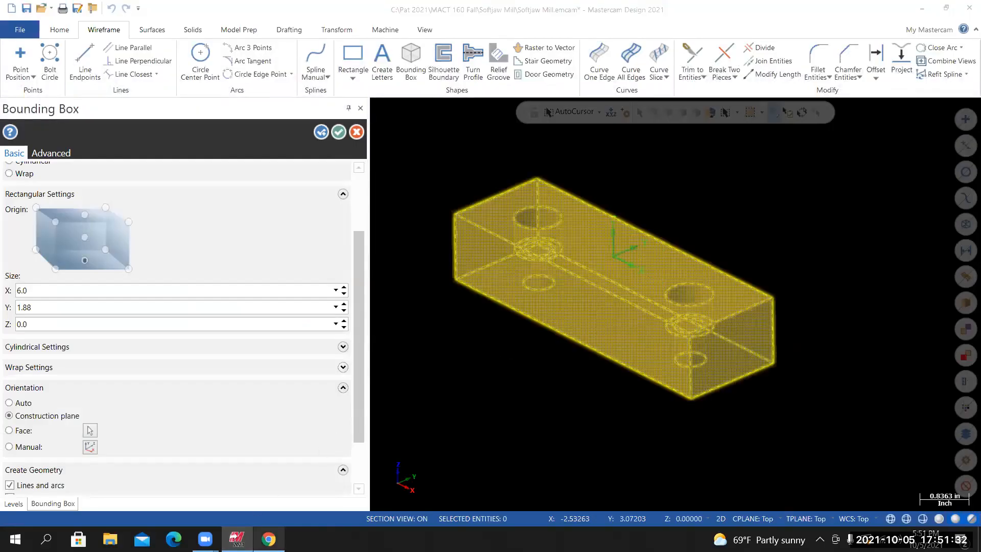
pyautogui.click(269, 539)
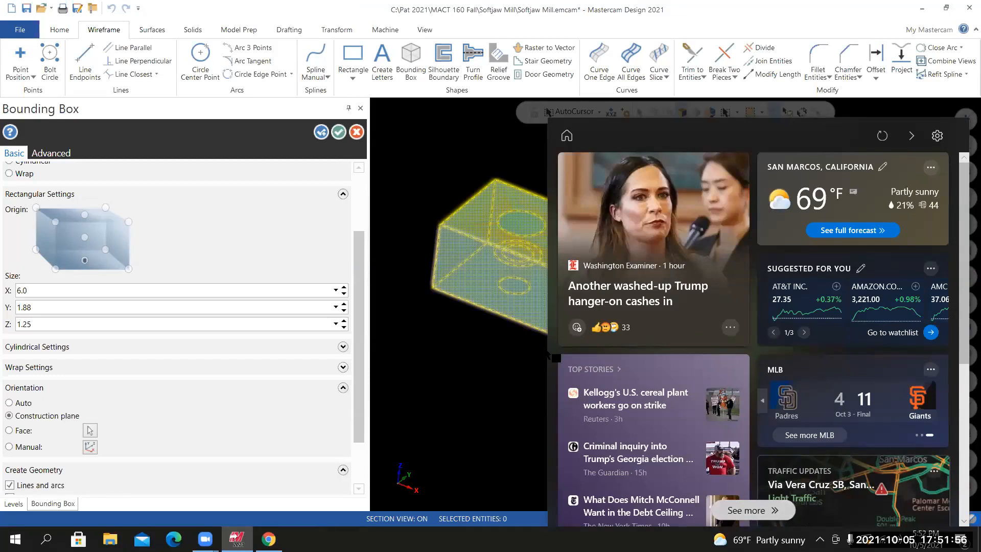
pyautogui.press('Escape')
pyautogui.press('Escape')
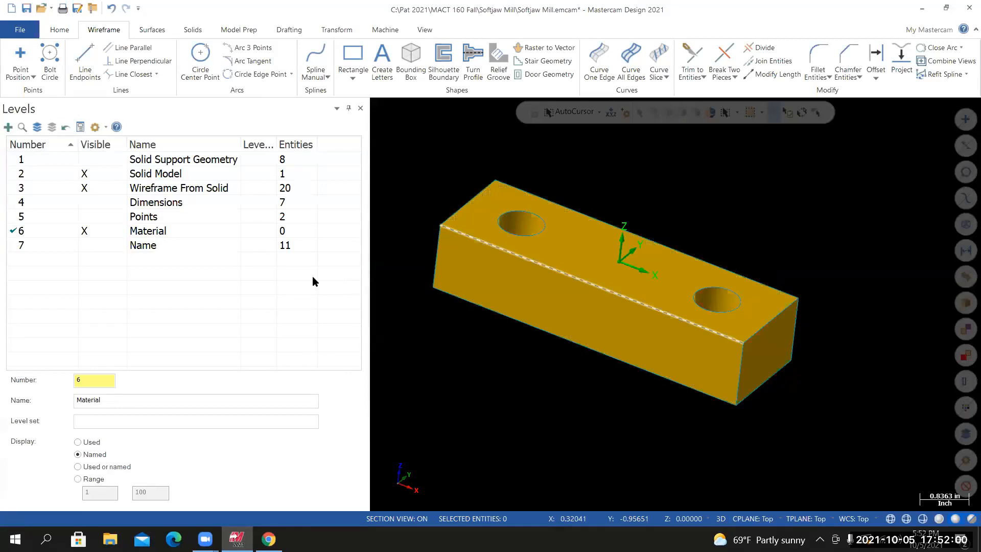
# Start a new rectangular Bounding Box in 3D construction mode with all visible soft jaw entities selected
pyautogui.moveTo(547, 275); pyautogui.dragTo(529, 273, button='middle')
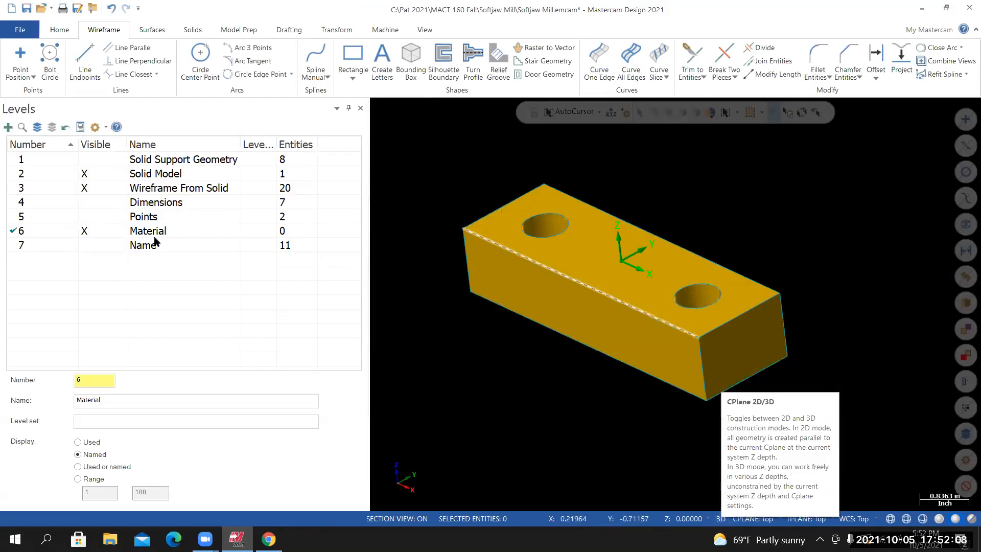
pyautogui.moveTo(572, 250); pyautogui.dragTo(574, 273, button='middle')
pyautogui.scroll(1, 572, 250)
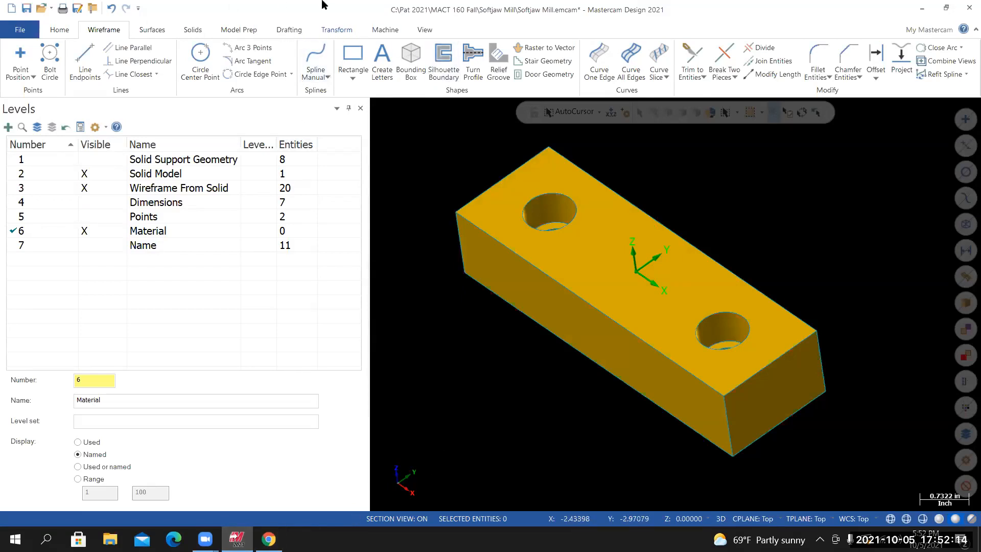
pyautogui.click(411, 59)
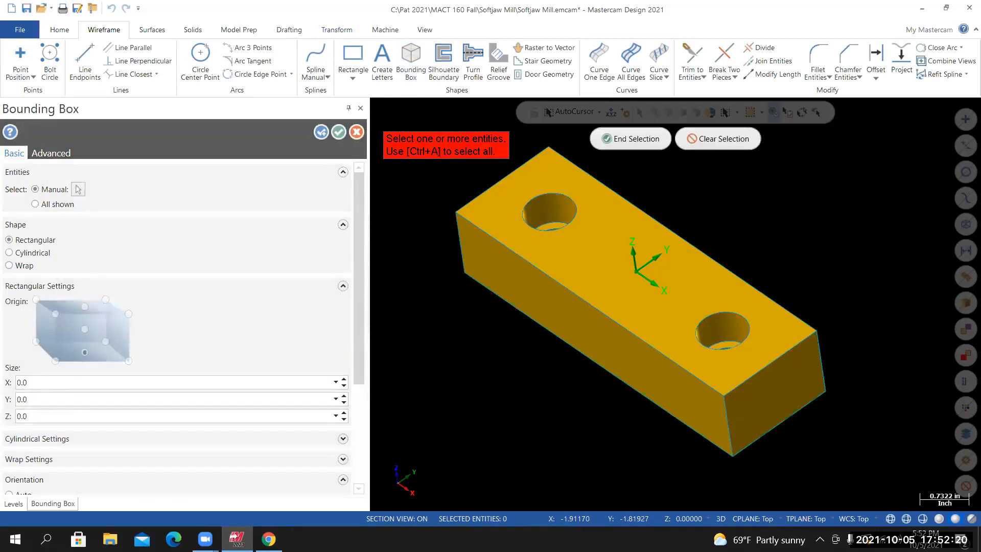
pyautogui.hotkey('ctrl', 'a')
pyautogui.click(629, 139)
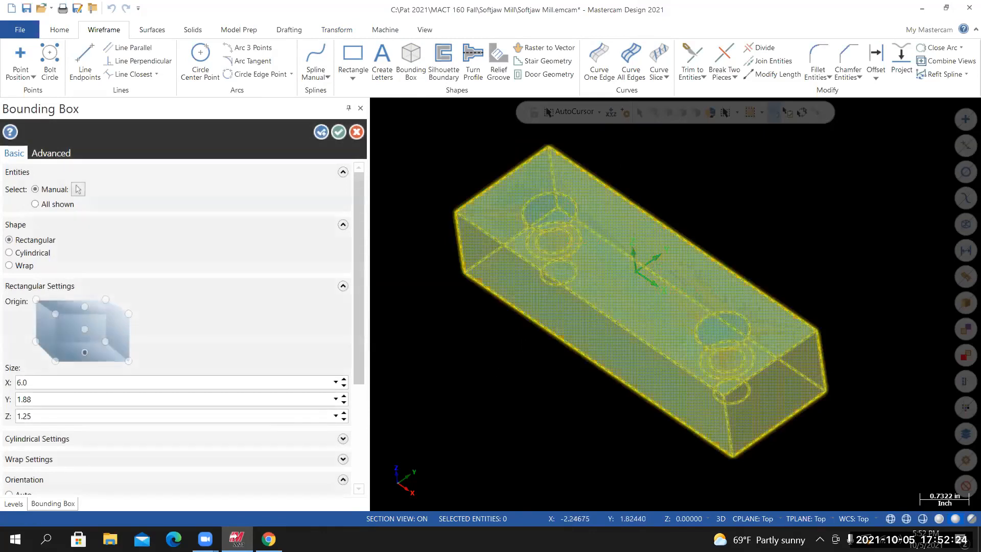
pyautogui.moveTo(654, 309); pyautogui.dragTo(677, 288, button='middle')
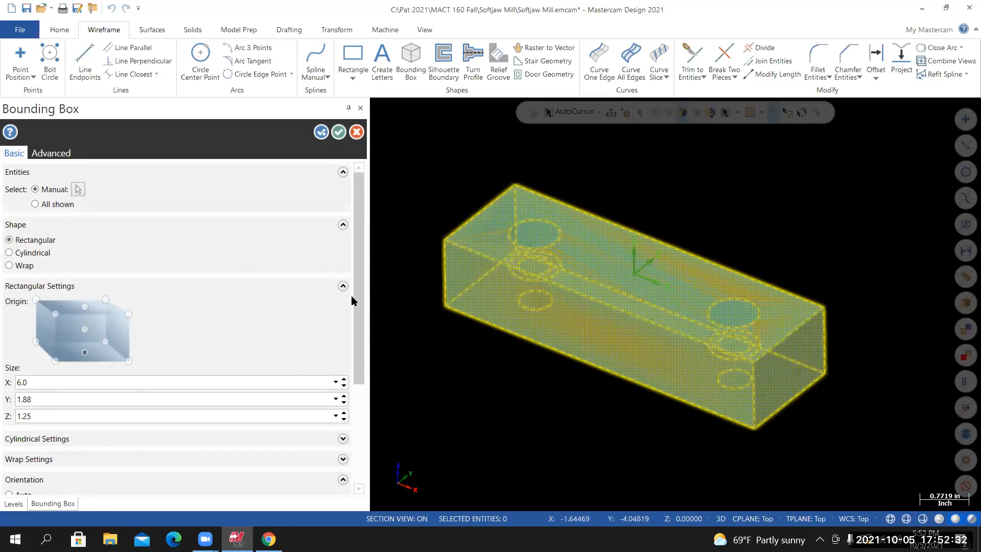
# Examine the X, Y and Z size values in the rectangular settings of the bounding box
pyautogui.scroll(-3, 358, 302)
pyautogui.click(44, 338)
pyautogui.click(46, 352)
pyautogui.click(42, 371)
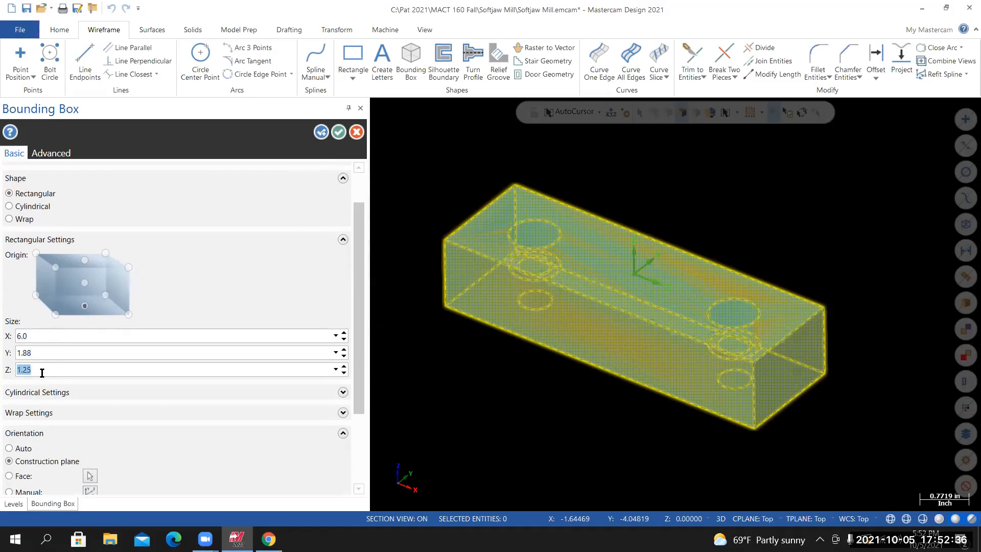
pyautogui.click(44, 338)
pyautogui.click(45, 352)
pyautogui.click(46, 371)
pyautogui.click(46, 337)
pyautogui.click(46, 353)
pyautogui.click(50, 380)
pyautogui.click(65, 374)
pyautogui.click(43, 358)
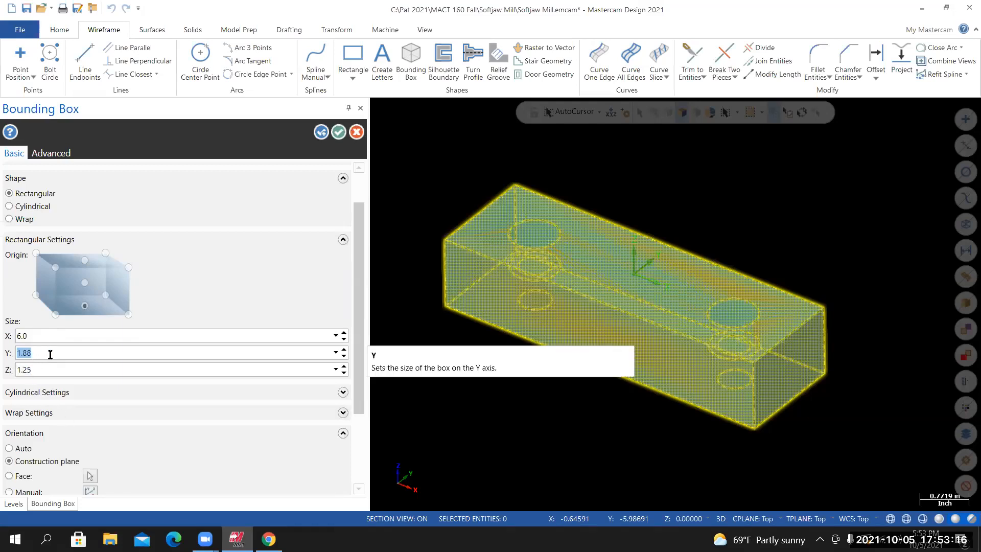
# Set the bounding box's Y size to 2.0 and check the added stock along the front and back edges from above
pyautogui.write('2')
pyautogui.press('Tab')
pyautogui.moveTo(740, 370)
pyautogui.mouseDown(button='middle')
pyautogui.moveTo(722, 397)
pyautogui.moveTo(797, 277)
pyautogui.mouseUp(button='middle')
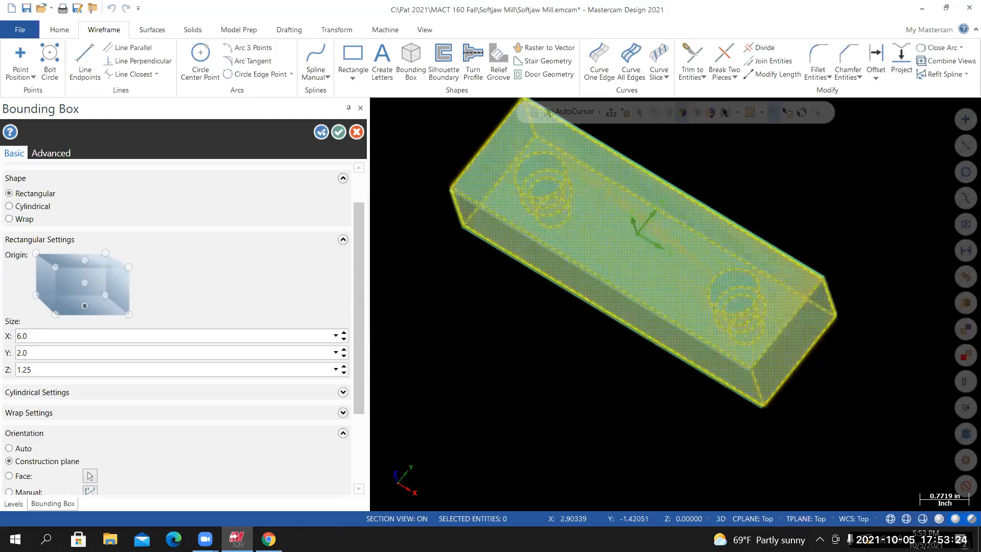
pyautogui.hotkey('alt', '1')
pyautogui.scroll(-2, 501, 301)
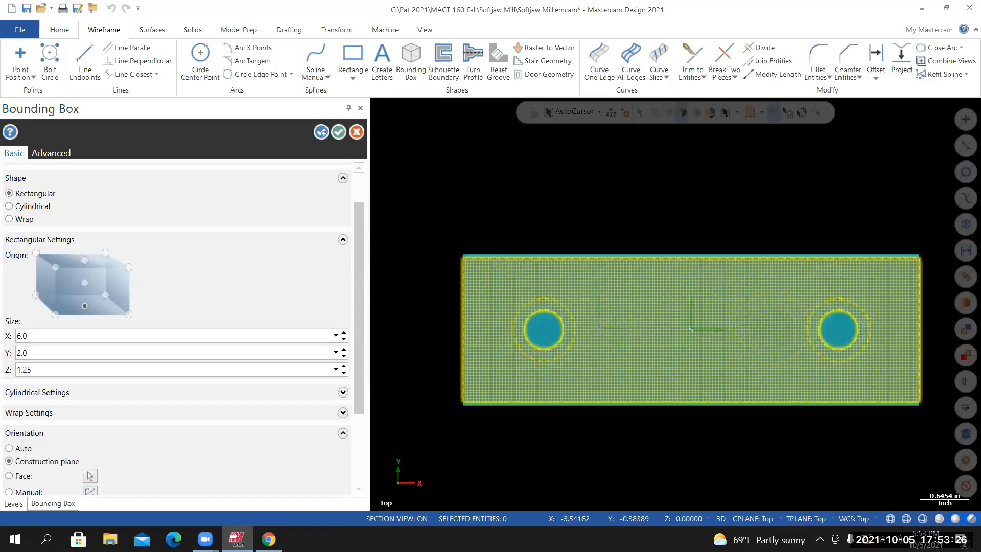
pyautogui.scroll(4, 423, 359)
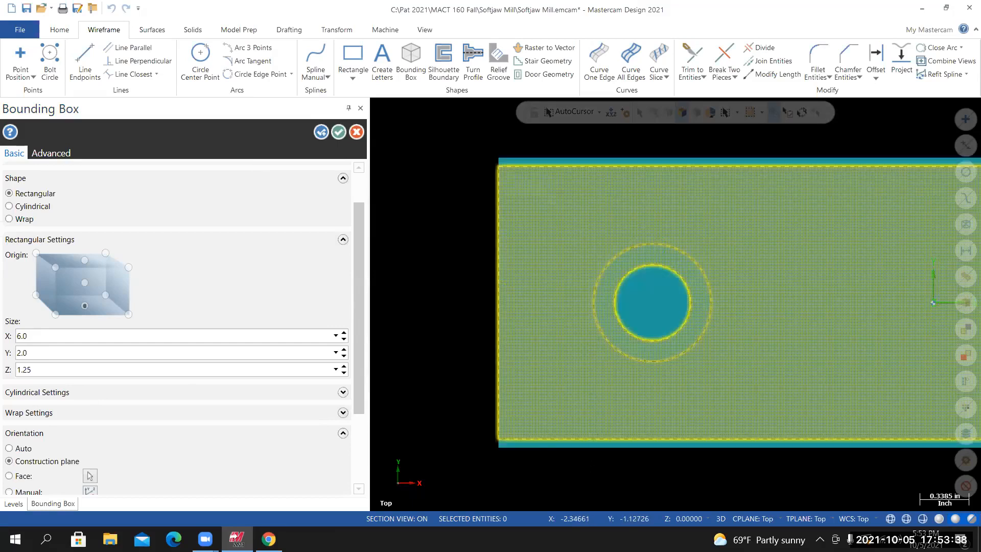
pyautogui.scroll(-2, 635, 428)
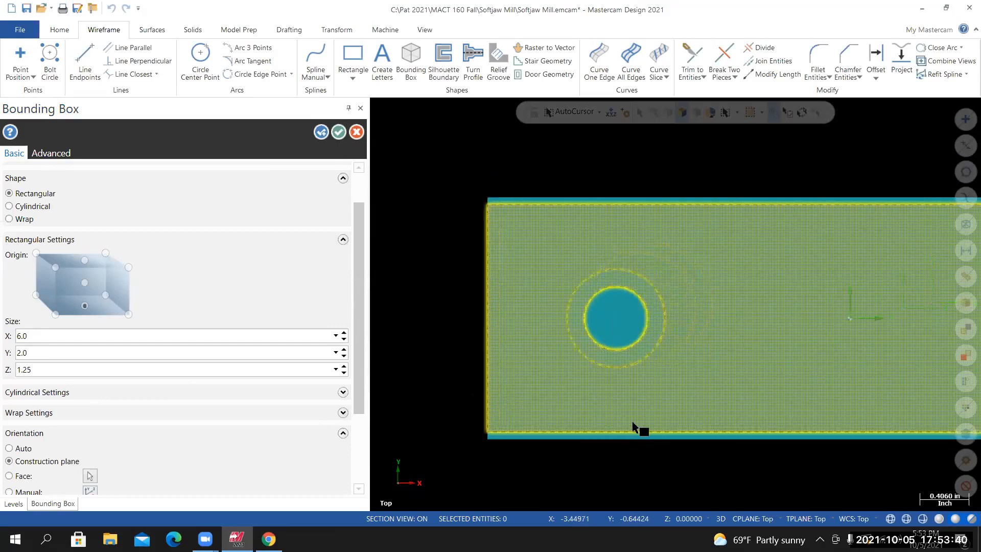
pyautogui.scroll(-3, 438, 378)
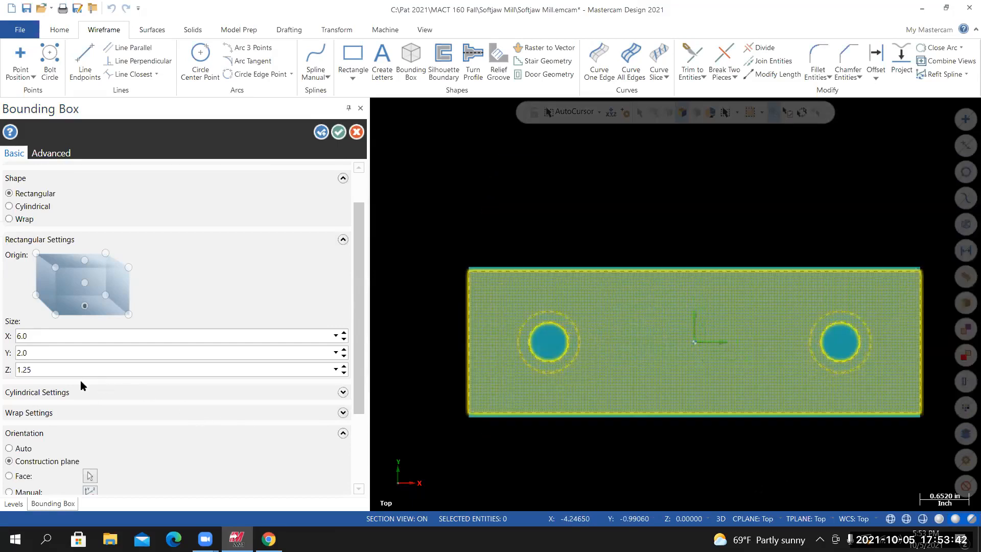
# Set the bounding box's X size to 6.25 so stock is added at both ends of the soft jaw
pyautogui.doubleClick(78, 341)
pyautogui.click(43, 336)
pyautogui.press('BackSpace')
pyautogui.write('25')
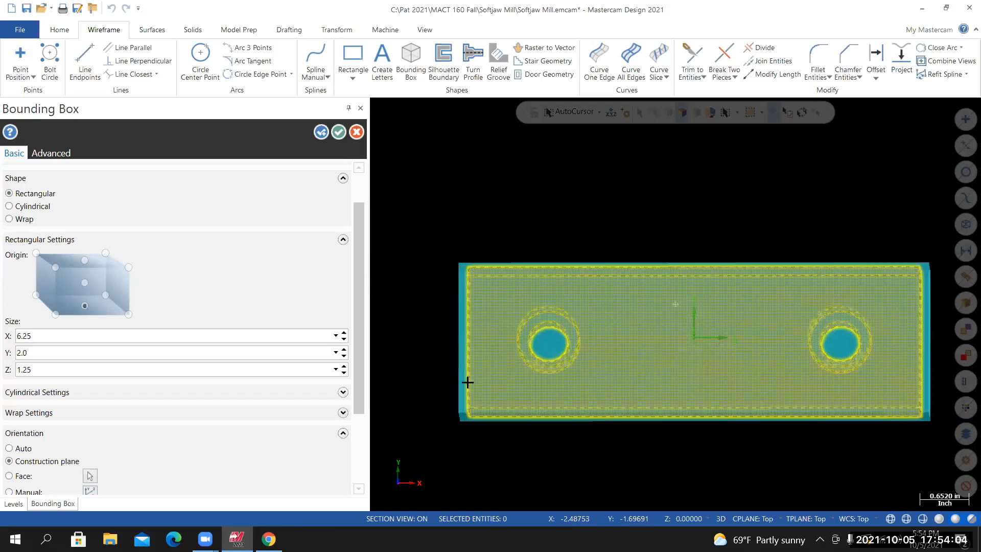
pyautogui.moveTo(467, 378); pyautogui.dragTo(469, 417, button='middle')
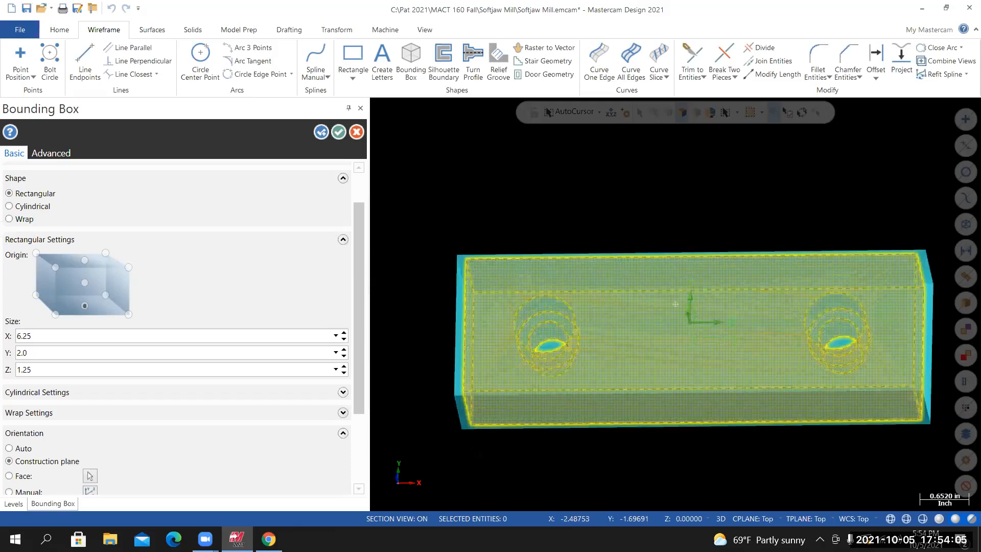
pyautogui.click(42, 354)
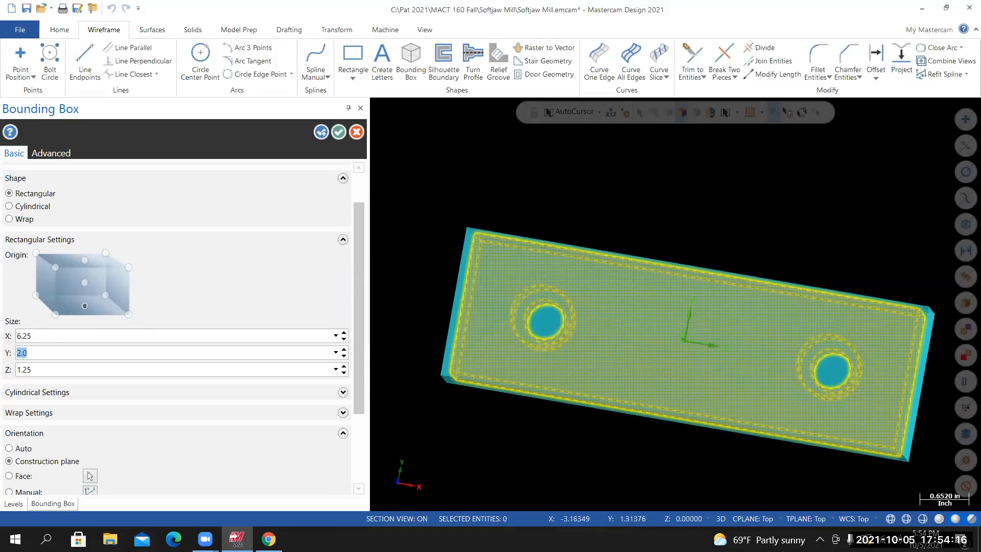
pyautogui.rightClick(541, 170)
pyautogui.click(609, 389)
pyautogui.moveTo(603, 352); pyautogui.dragTo(676, 319, button='middle')
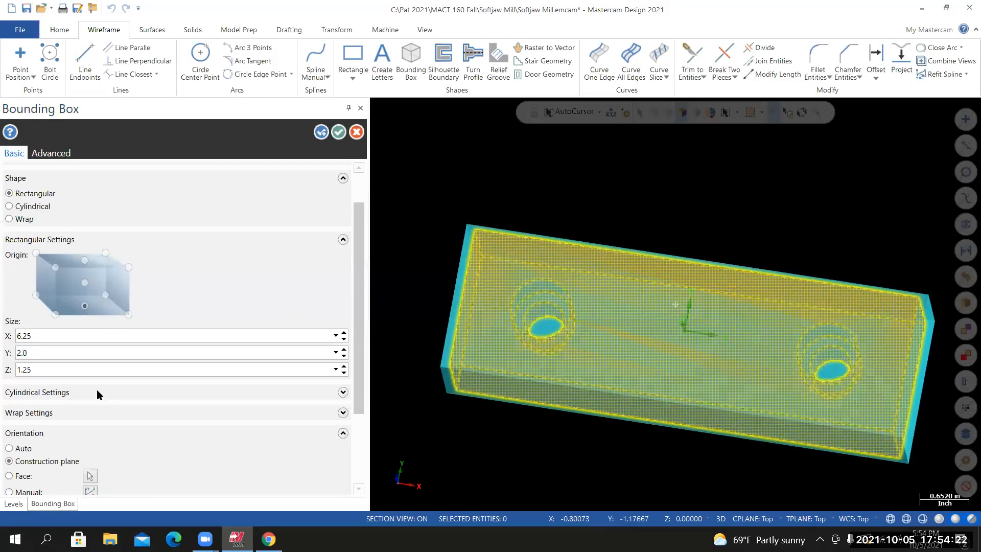
# Try a Z size of 1.5 for the bounding box and inspect where the extra height is added
pyautogui.click(62, 373)
pyautogui.press('BackSpace')
pyautogui.press('BackSpace')
pyautogui.write('5')
pyautogui.press('Return')
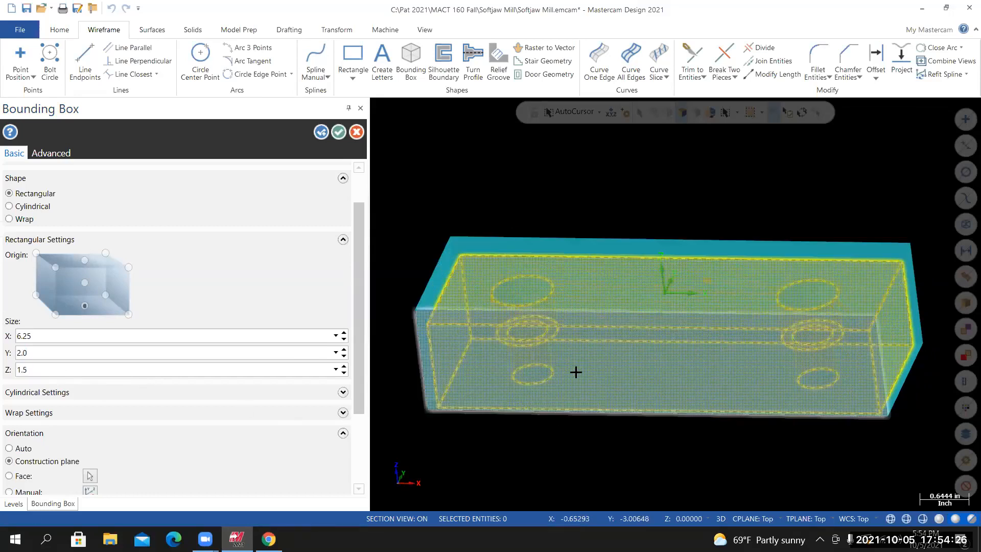
pyautogui.moveTo(585, 396); pyautogui.dragTo(583, 399, button='middle')
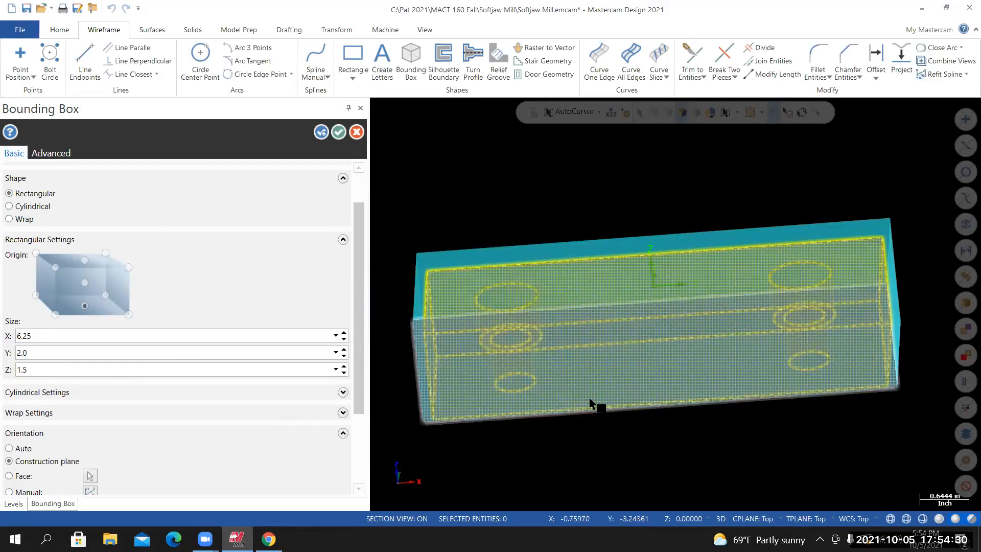
# Return the bounding box's Z size to 1.25
pyautogui.doubleClick(20, 369)
pyautogui.write('1.25')
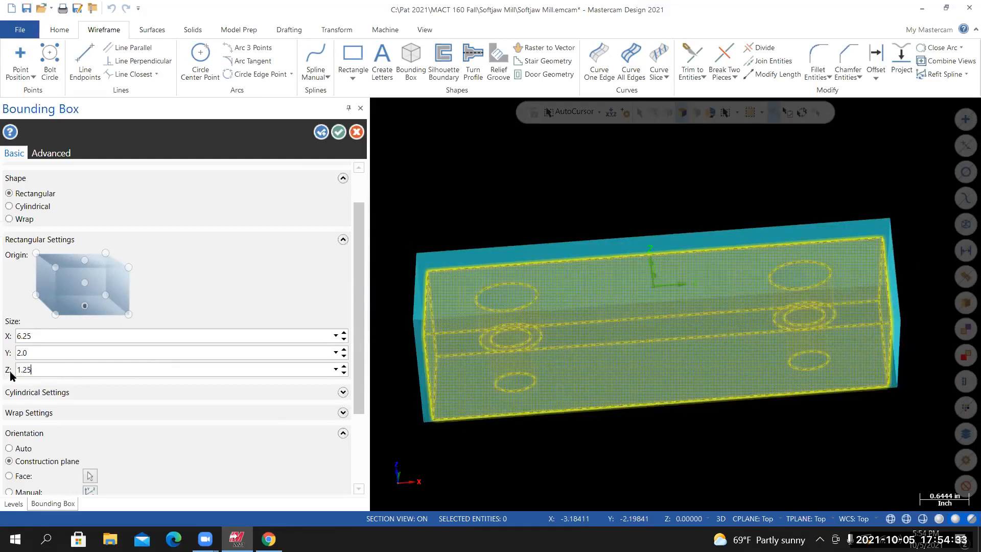
pyautogui.press('Return')
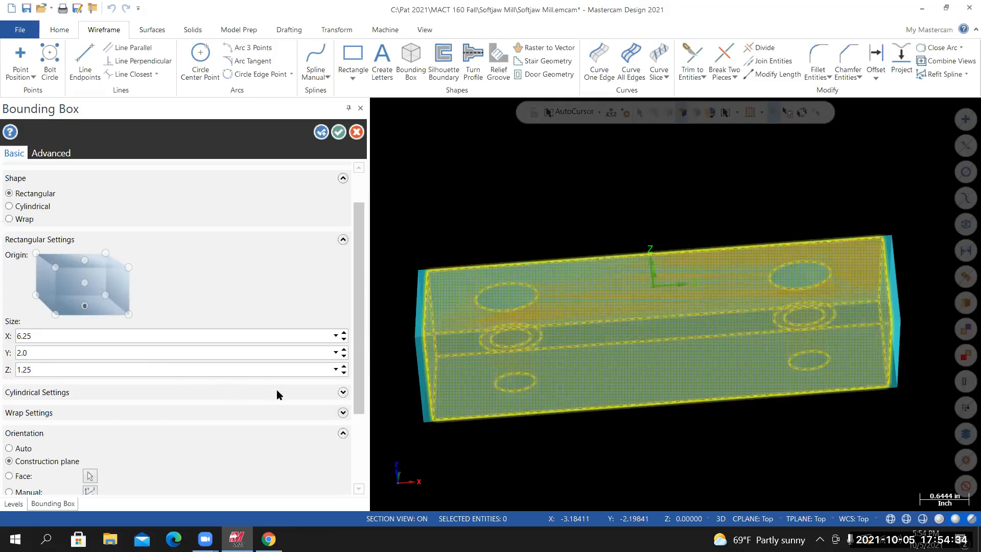
# Try pushing the bounding box's top face up by .02 in and inspect the added stock at the corner
pyautogui.moveTo(463, 377)
pyautogui.mouseDown(button='middle')
pyautogui.moveTo(444, 395)
pyautogui.moveTo(650, 364)
pyautogui.moveTo(646, 265)
pyautogui.moveTo(633, 307)
pyautogui.moveTo(614, 310)
pyautogui.moveTo(619, 303)
pyautogui.mouseUp(button='middle')
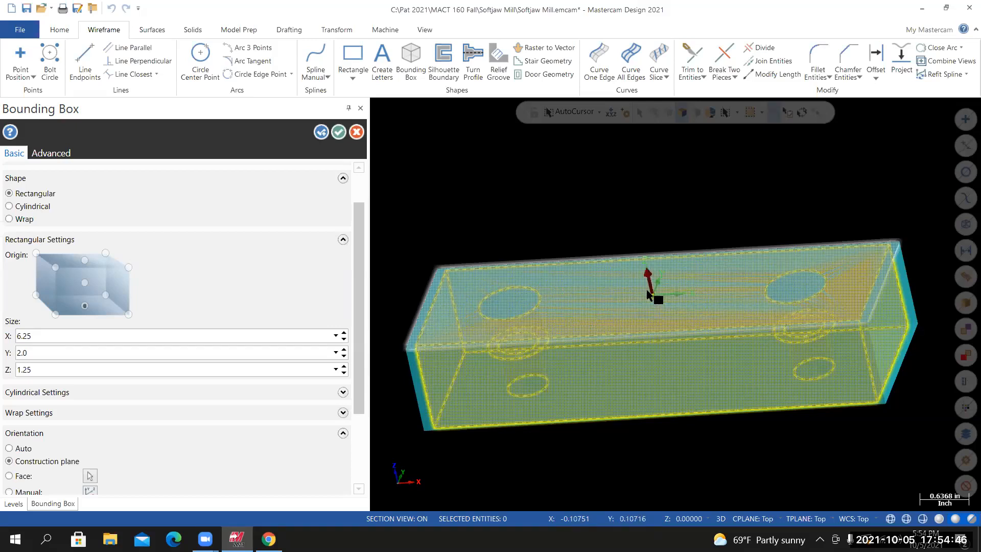
pyautogui.click(643, 289)
pyautogui.click(639, 286)
pyautogui.click(647, 287)
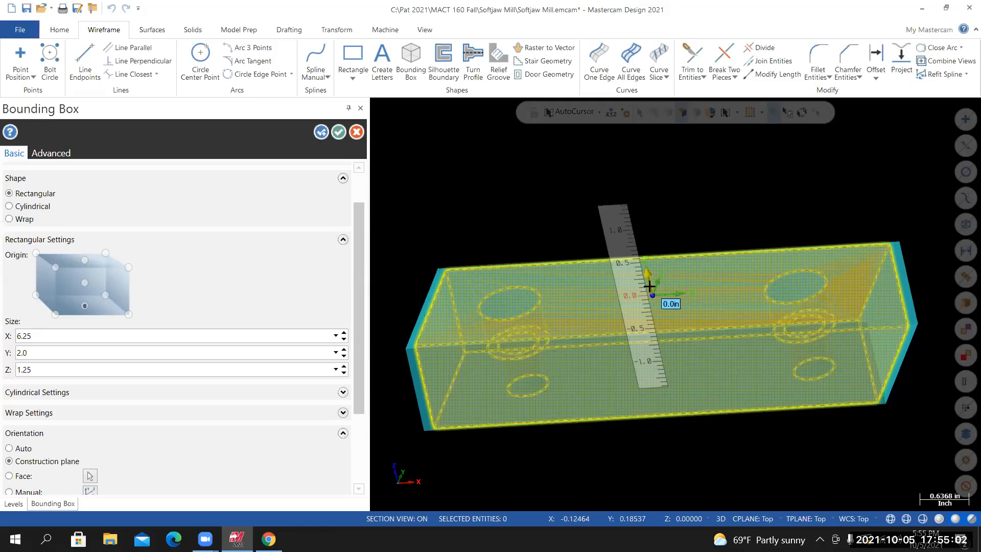
pyautogui.write('.0')
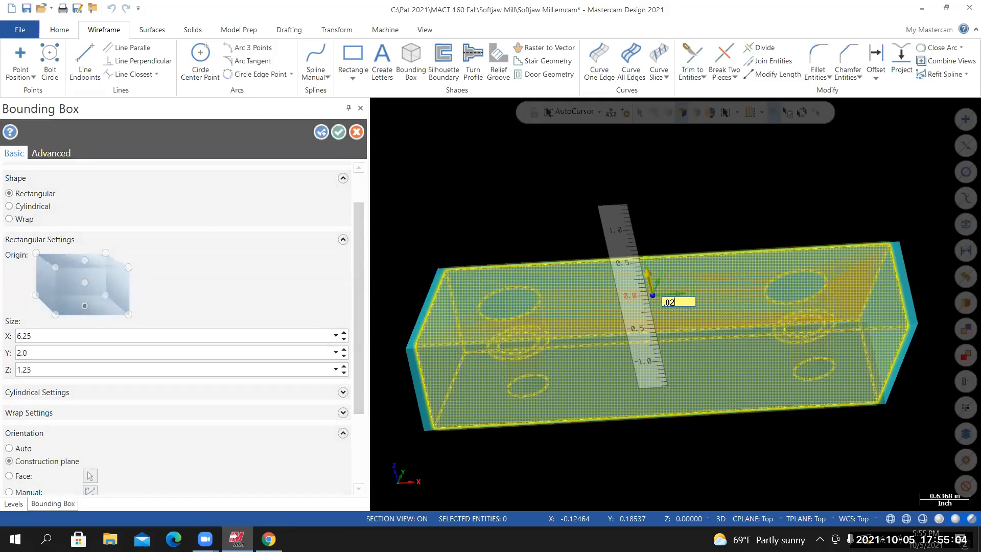
pyautogui.write('2')
pyautogui.press('Return')
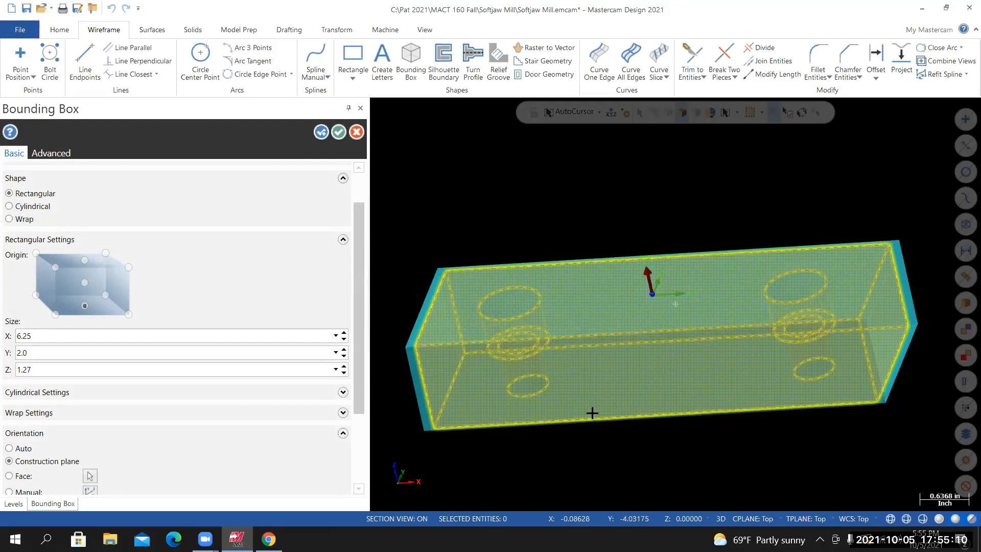
pyautogui.moveTo(415, 336)
pyautogui.mouseDown(button='middle')
pyautogui.moveTo(424, 287)
pyautogui.moveTo(409, 352)
pyautogui.mouseUp(button='middle')
pyautogui.scroll(5, 409, 351)
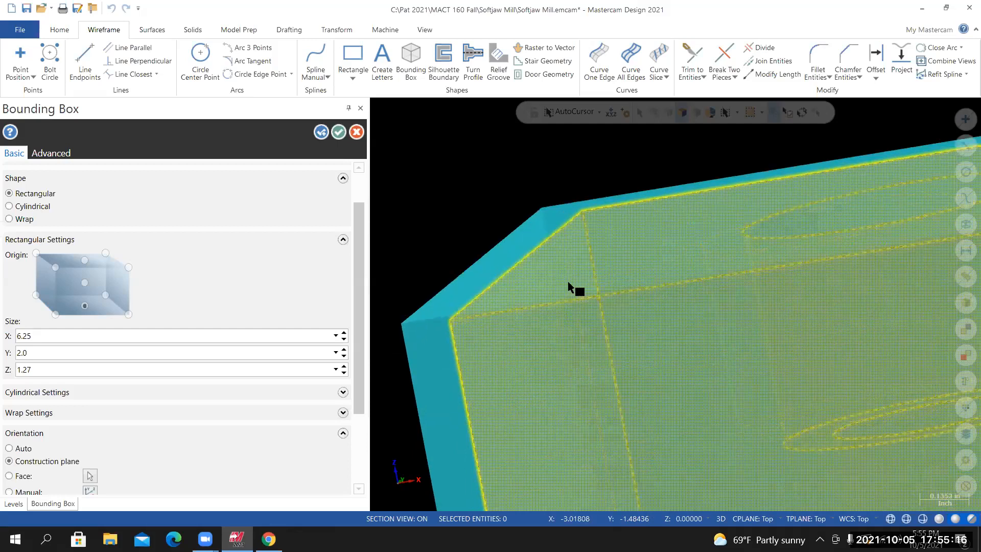
pyautogui.scroll(-5, 593, 333)
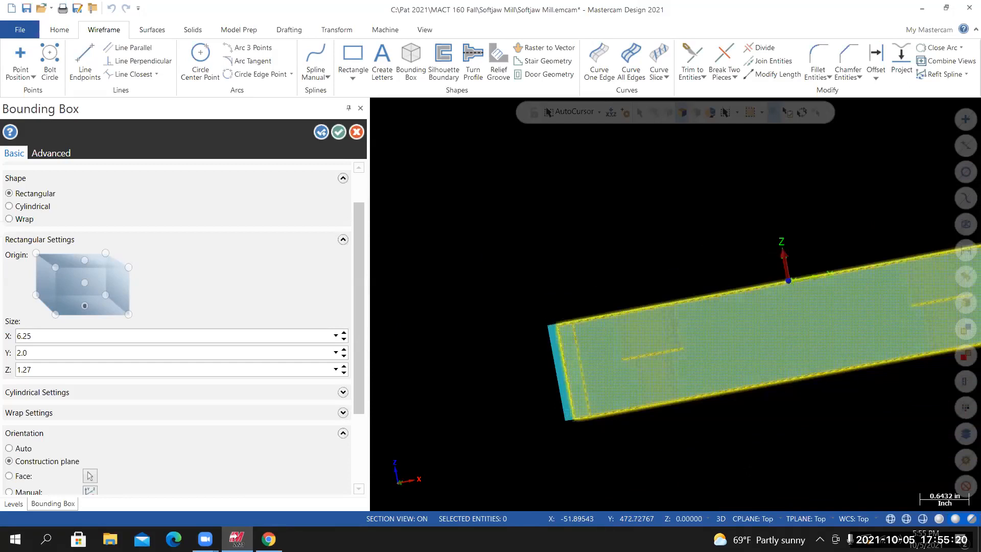
# Reset the bounding box's Z size to 1.25 to remove the extra stock on the top face
pyautogui.moveTo(719, 336); pyautogui.dragTo(720, 389, button='middle')
pyautogui.doubleClick(39, 369)
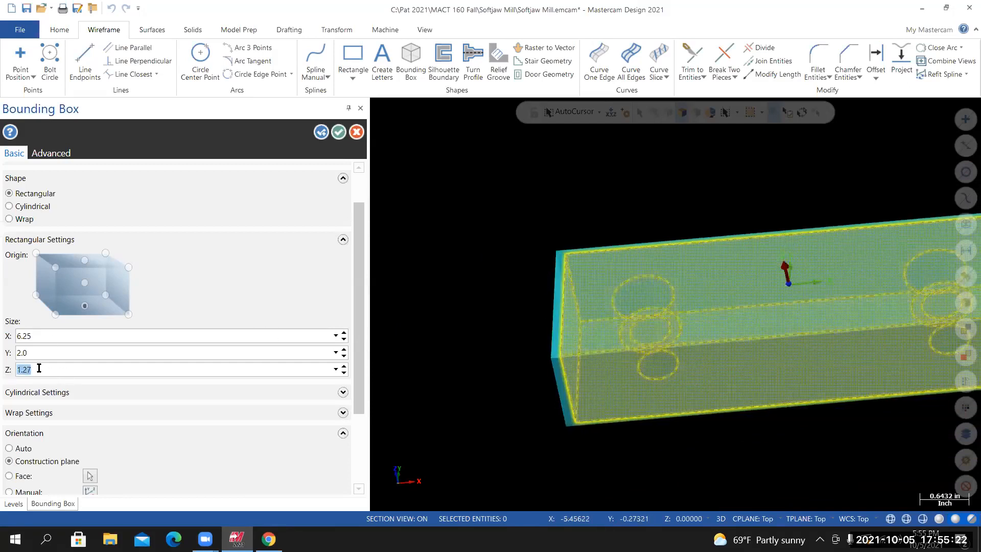
pyautogui.write('1.25')
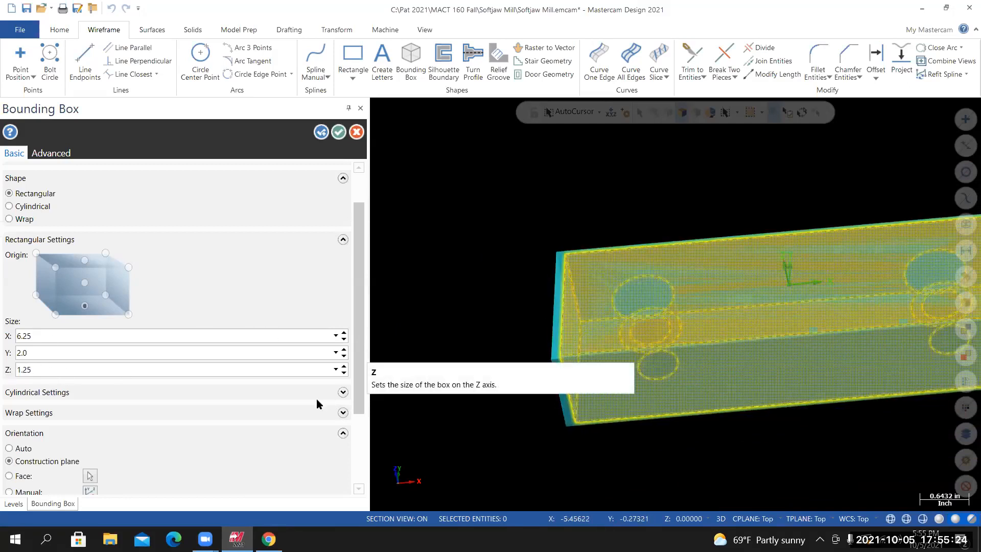
# Extend the bounding box's top face upward by .02 in, working from the isometric view
pyautogui.moveTo(712, 381); pyautogui.dragTo(830, 361, button='middle')
pyautogui.scroll(3, 892, 340)
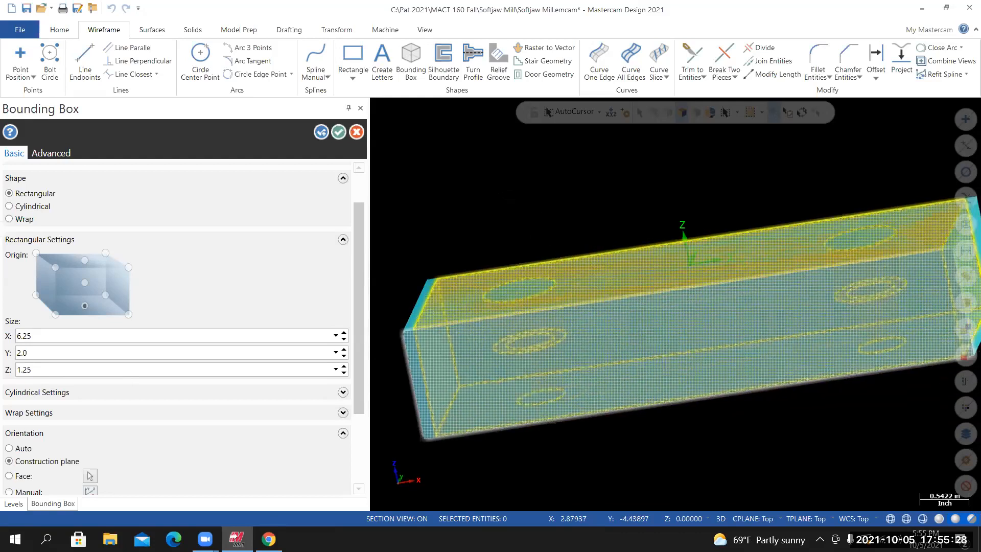
pyautogui.moveTo(455, 269); pyautogui.dragTo(459, 258, button='middle')
pyautogui.rightClick(512, 352)
pyautogui.click(516, 365)
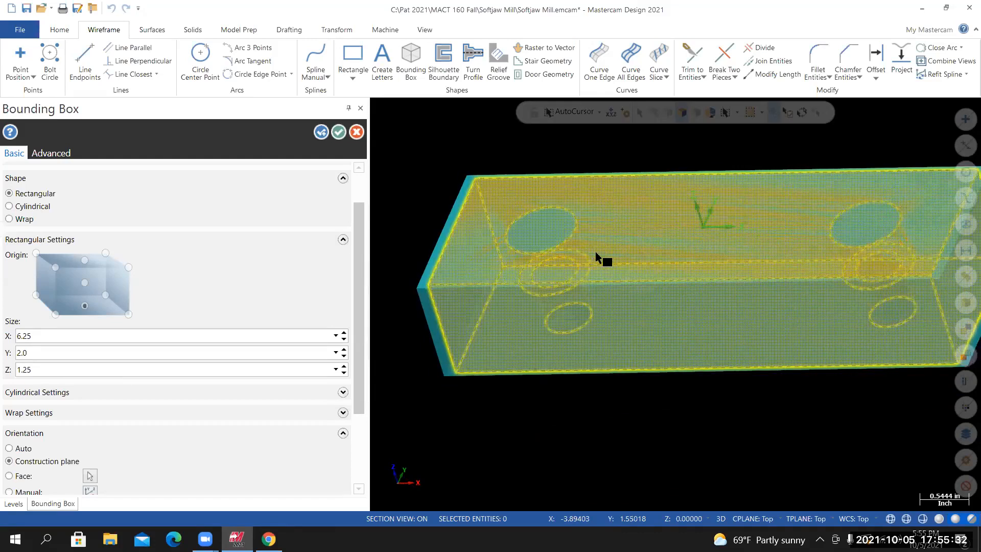
pyautogui.hotkey('alt', '7')
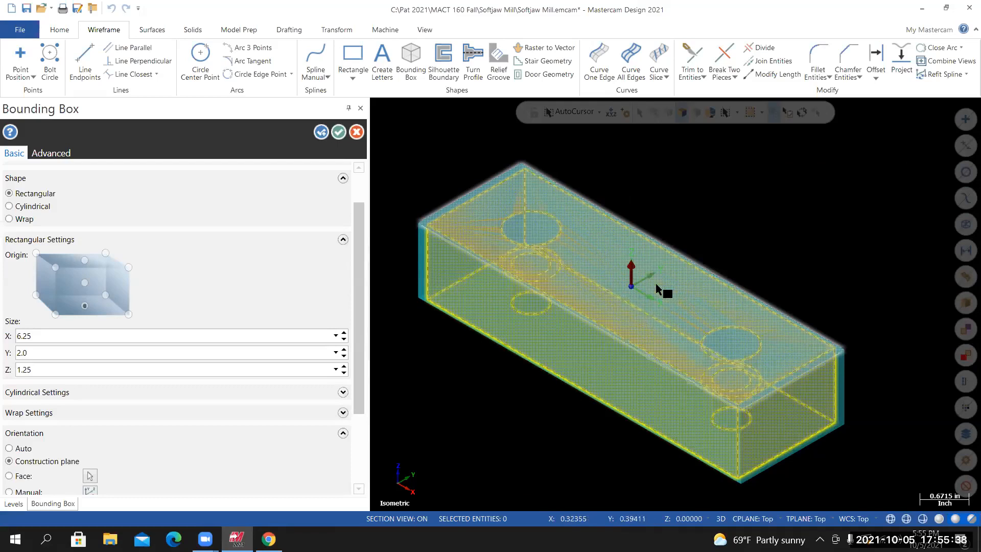
pyautogui.click(633, 273)
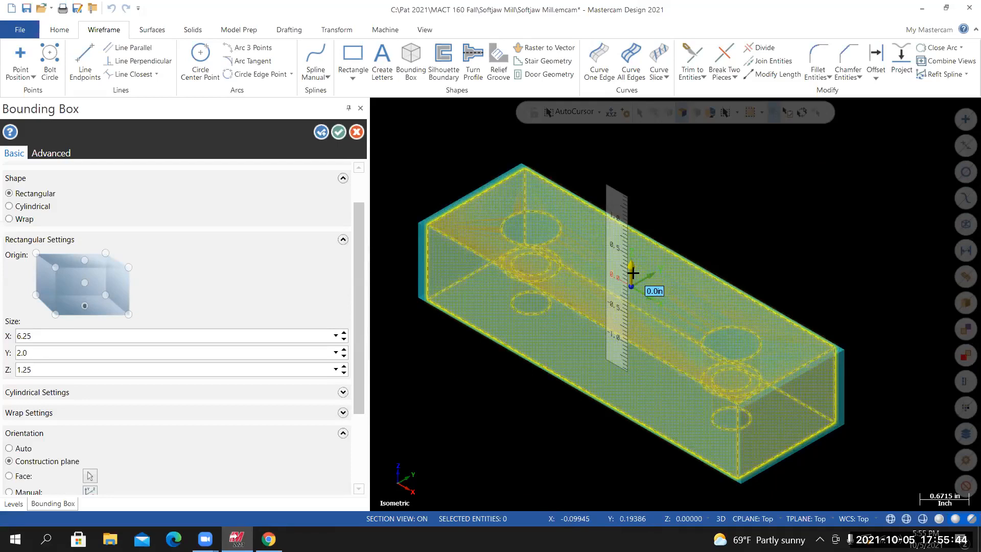
pyautogui.write('.')
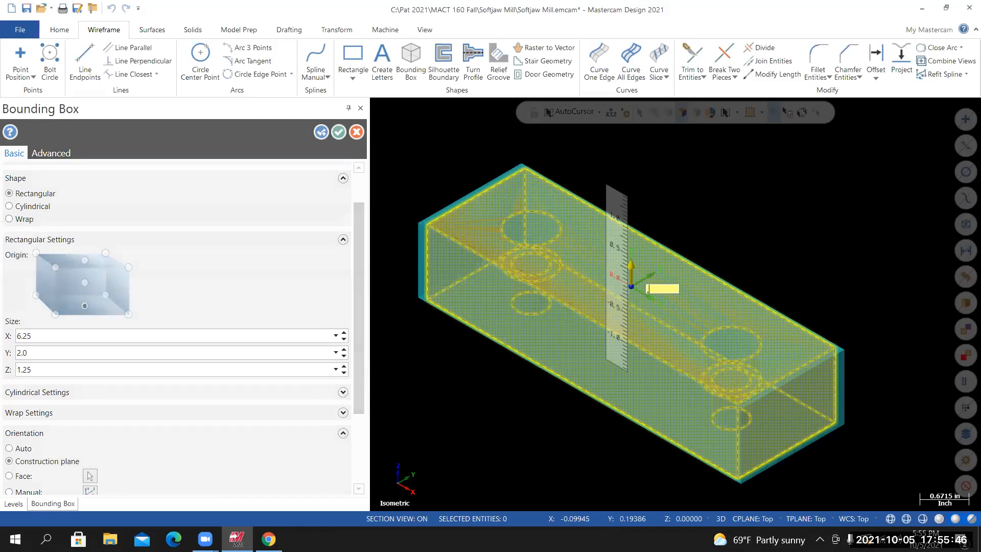
pyautogui.write('02')
pyautogui.press('Return')
pyautogui.press('Return')
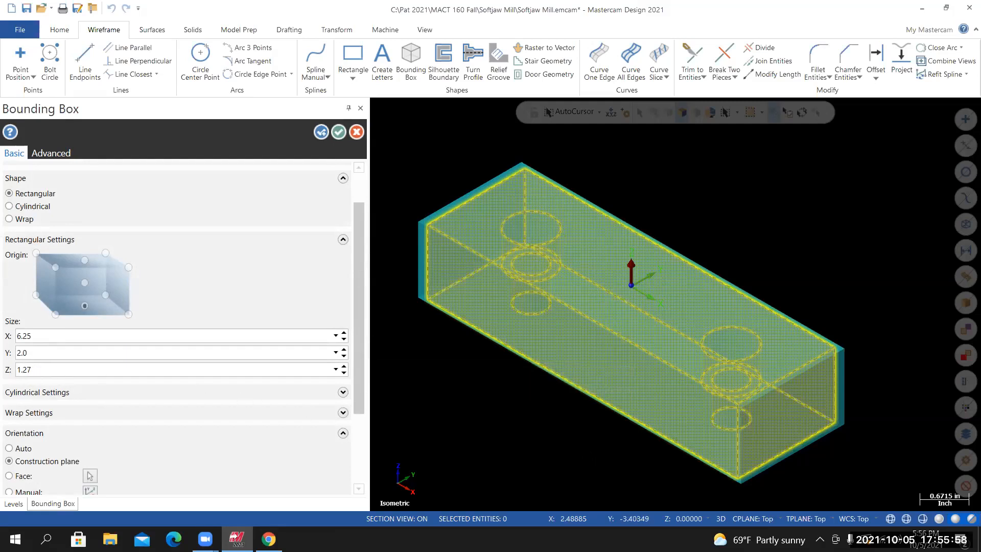
# Extend the bounding box's bottom face downward by 1.5-1.27 in and check the added stock below the jaw
pyautogui.moveTo(584, 462); pyautogui.dragTo(588, 359, button='middle')
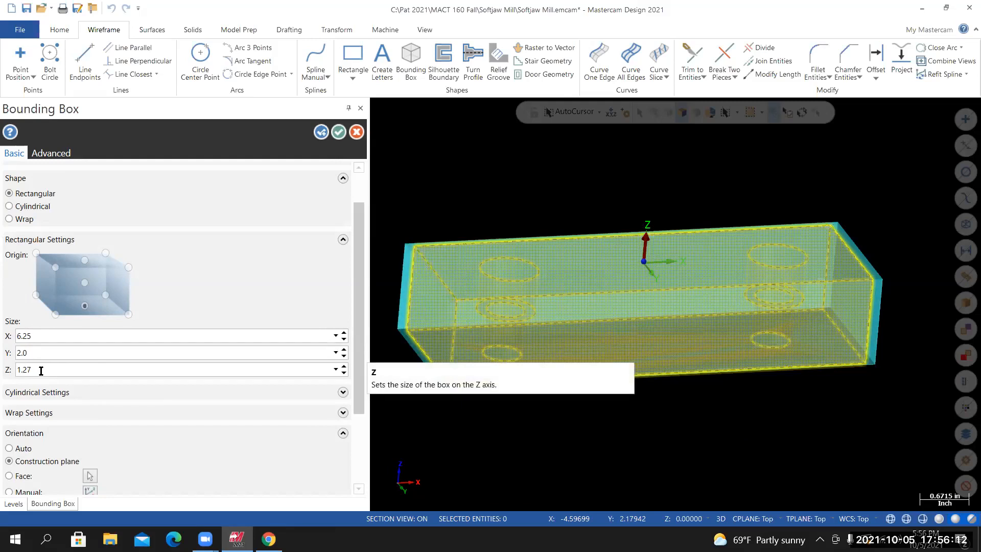
pyautogui.click(645, 352)
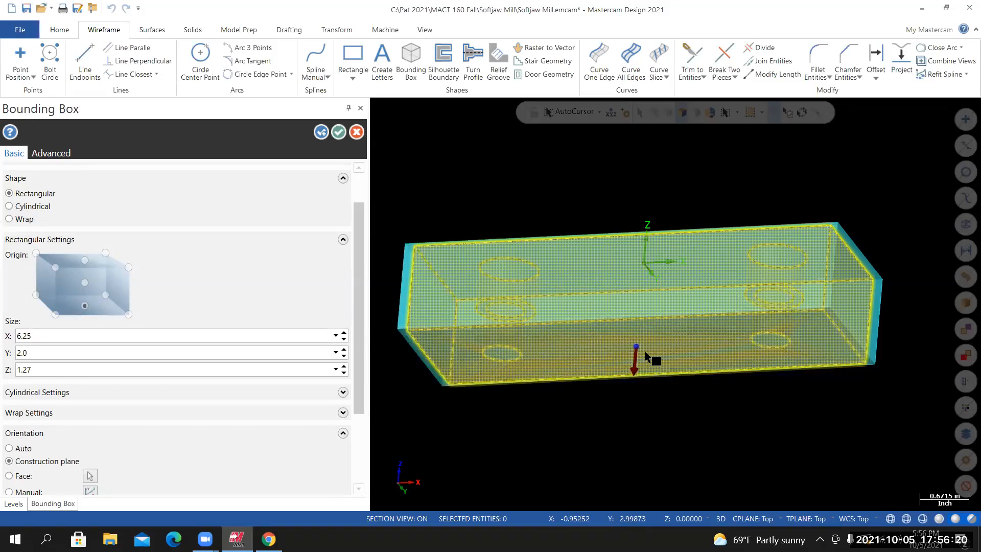
pyautogui.click(636, 354)
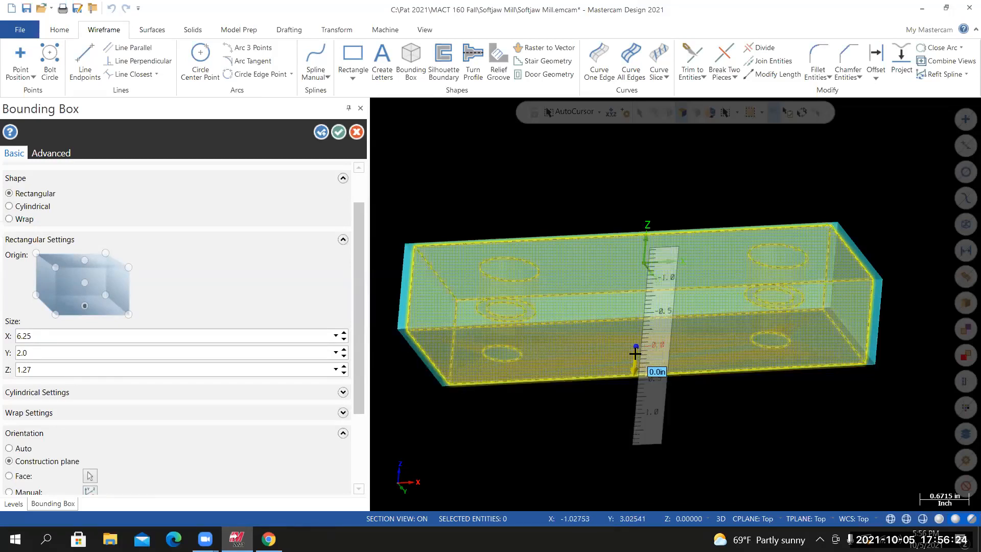
pyautogui.write('1.5')
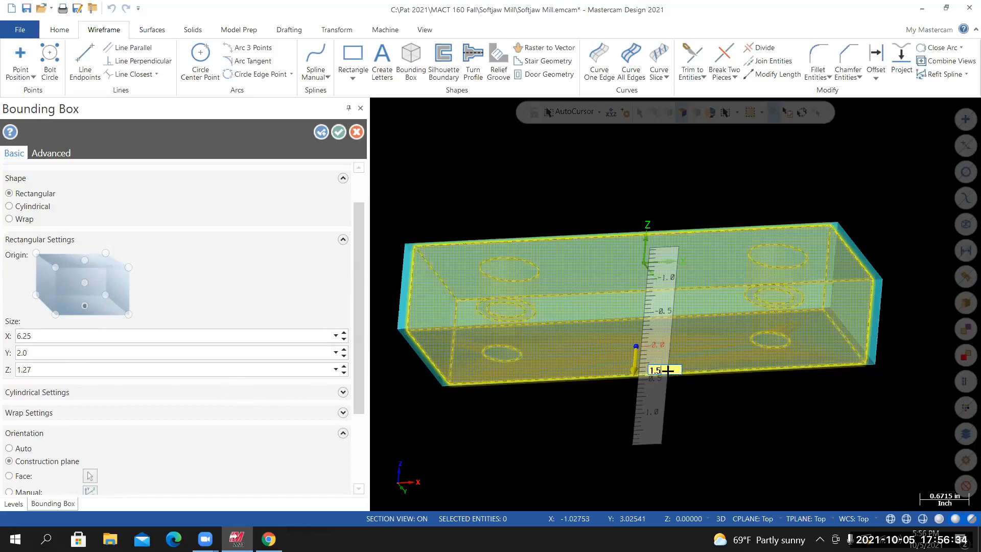
pyautogui.write('1.27')
pyautogui.press('Return')
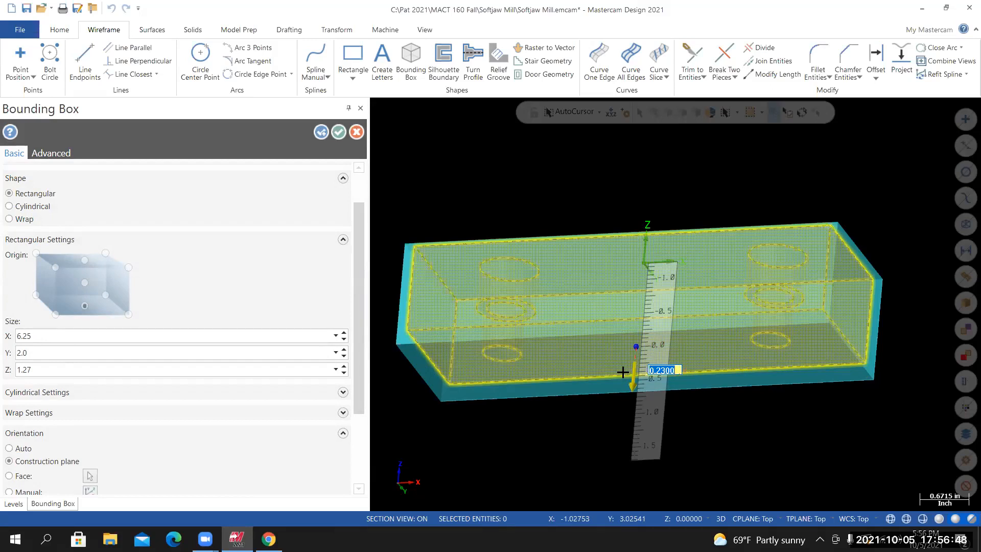
pyautogui.press('Return')
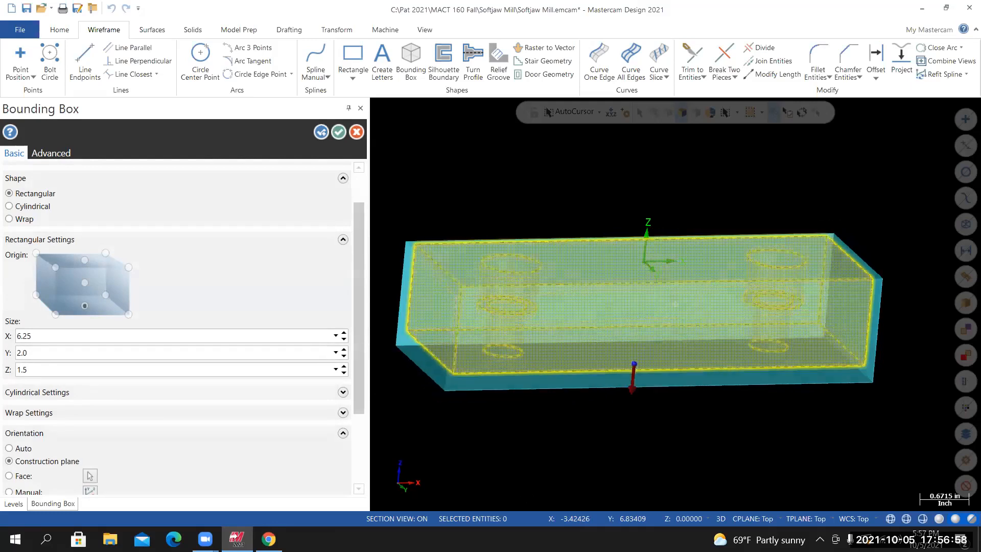
pyautogui.moveTo(675, 305); pyautogui.dragTo(682, 327, button='middle')
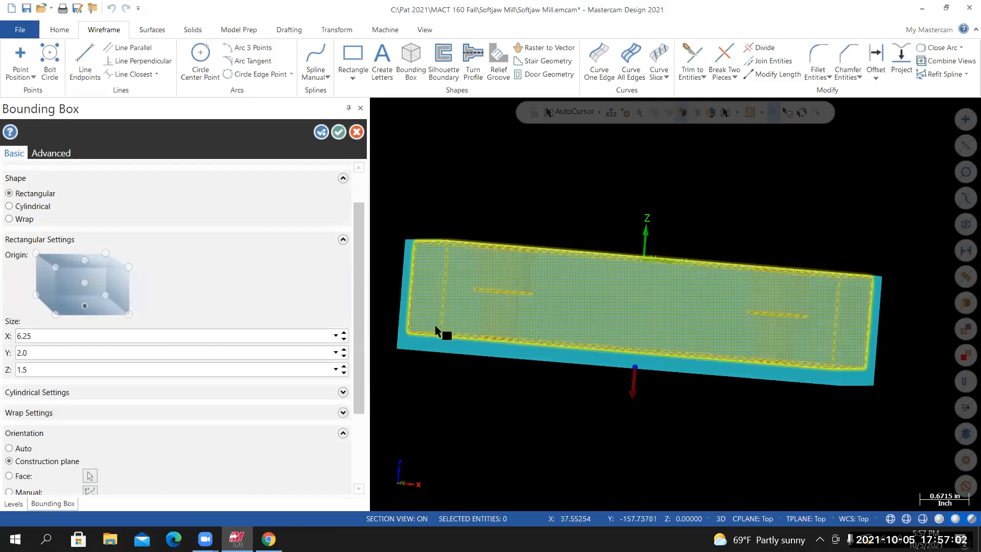
pyautogui.scroll(1, 445, 329)
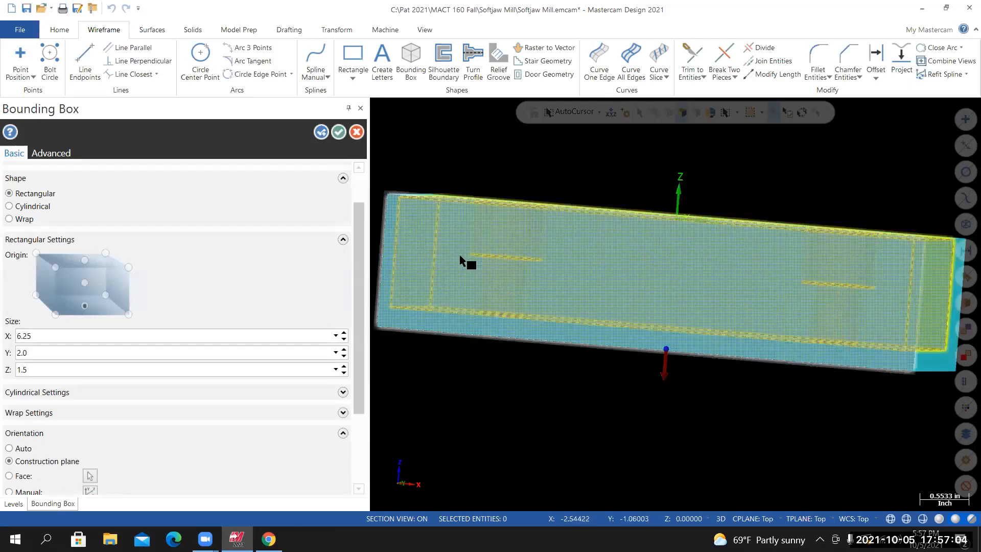
# Check the stock around the jaw and create the 6.25 x 2.0 x 1.5 in bounding box as lines on the Material level
pyautogui.scroll(-1, 443, 302)
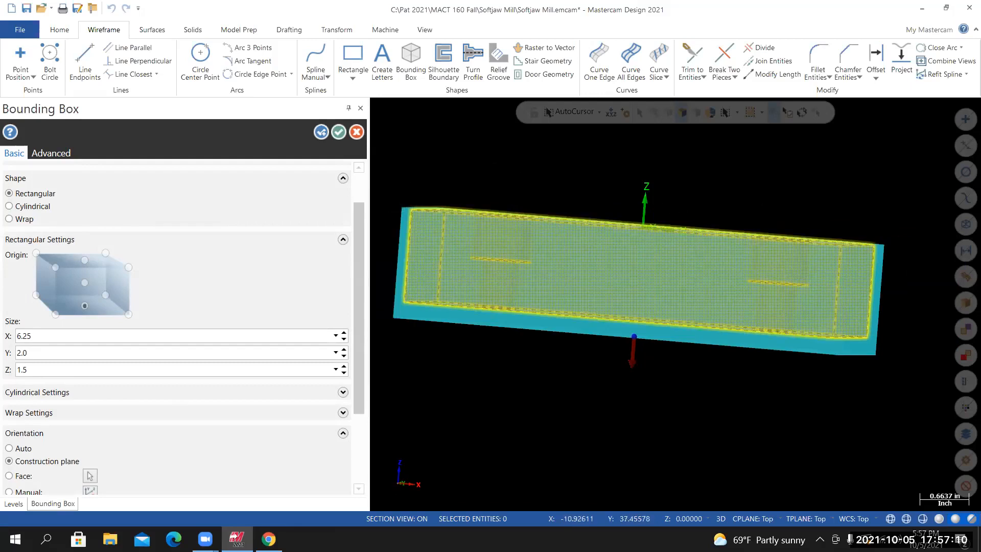
pyautogui.moveTo(416, 210); pyautogui.dragTo(418, 243, button='middle')
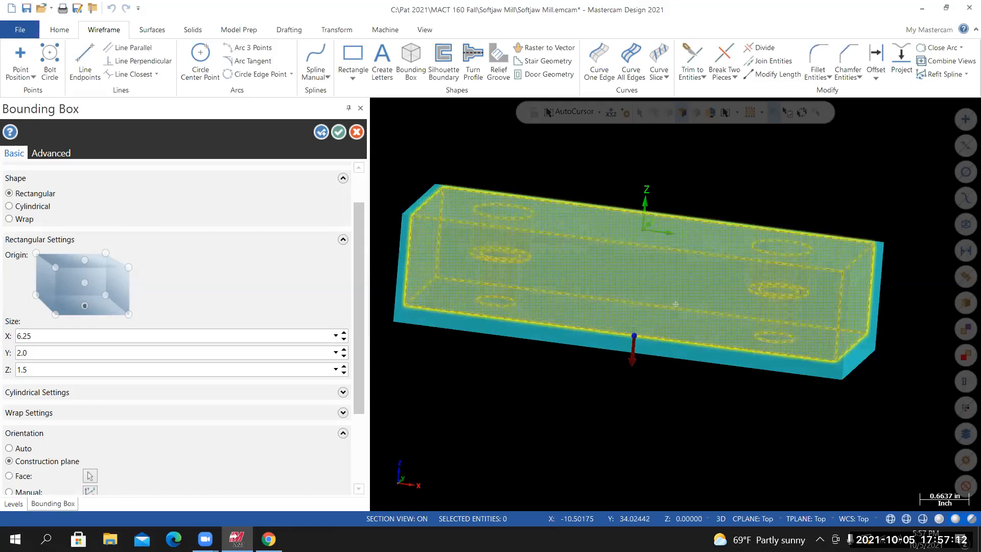
pyautogui.moveTo(528, 221); pyautogui.dragTo(528, 225, button='middle')
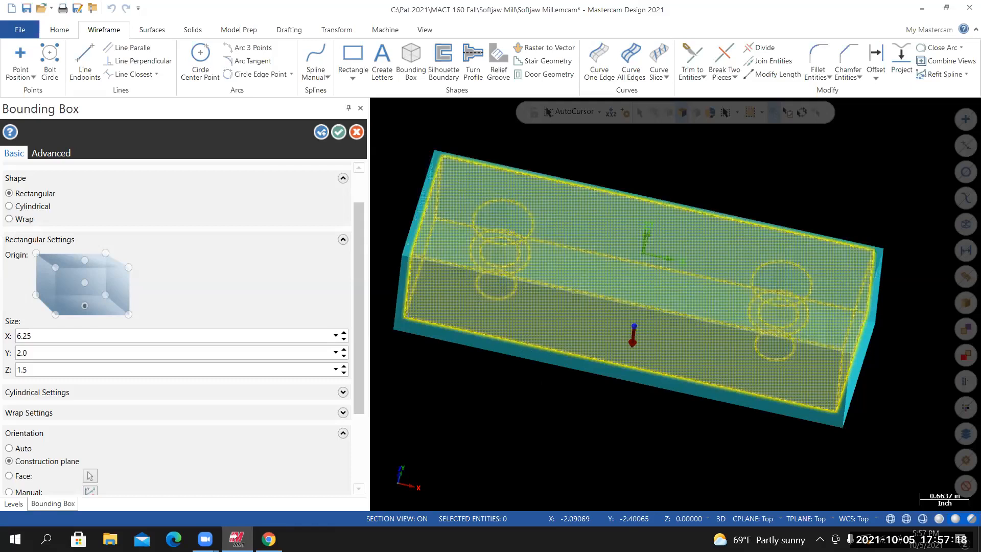
pyautogui.moveTo(455, 340); pyautogui.dragTo(445, 296, button='middle')
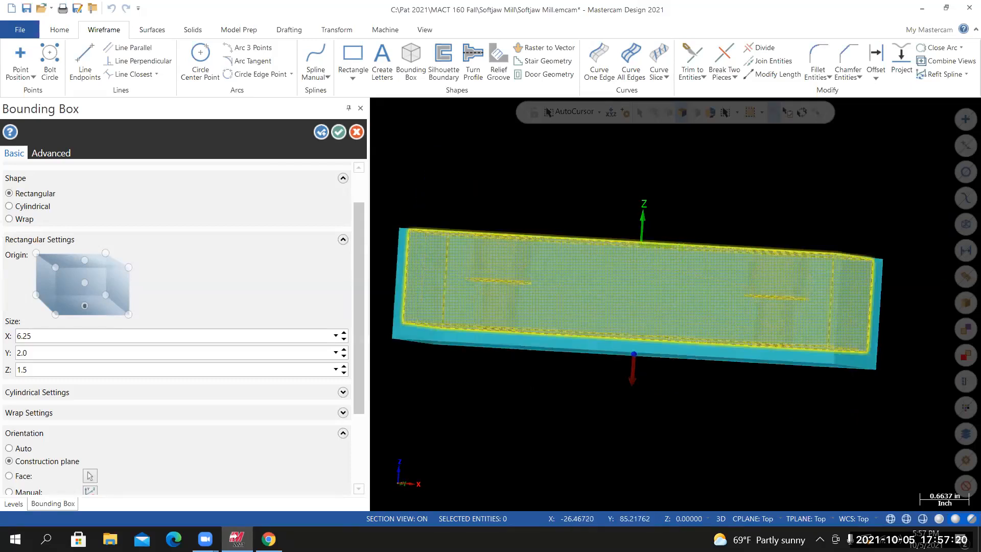
pyautogui.click(338, 131)
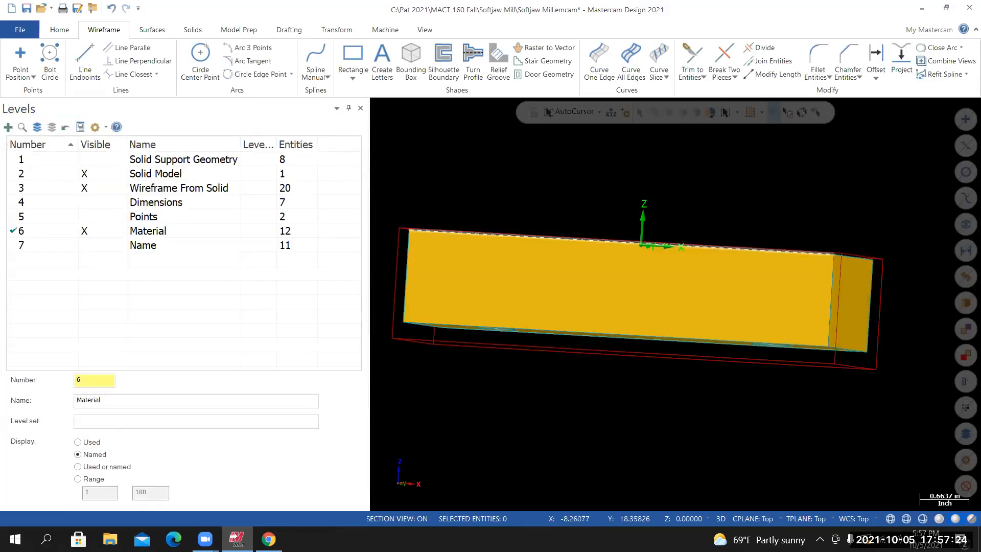
# Look over the wireframe box around the jaw and undo its creation
pyautogui.moveTo(522, 346)
pyautogui.mouseDown(button='middle')
pyautogui.moveTo(598, 333)
pyautogui.moveTo(522, 346)
pyautogui.mouseUp(button='middle')
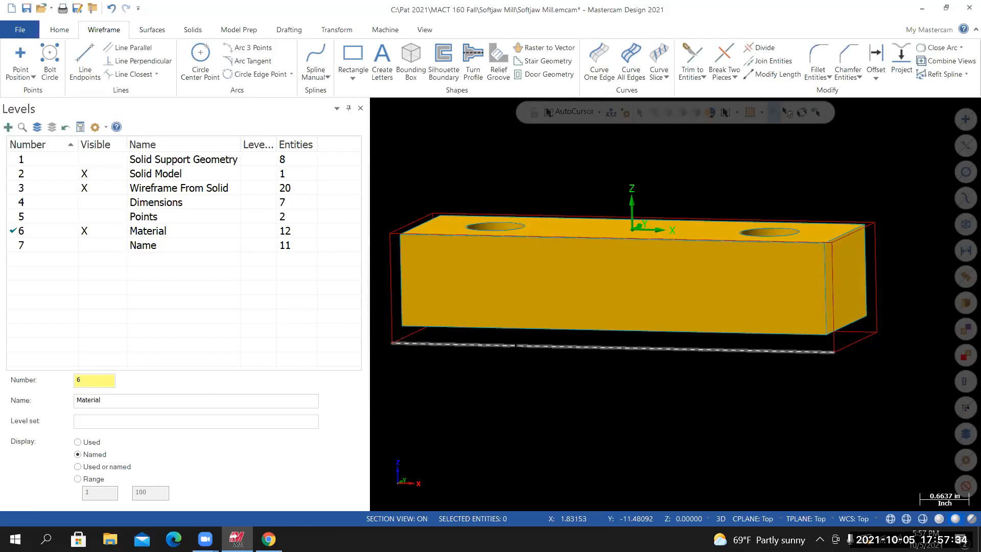
pyautogui.hotkey('ctrl', 'z')
pyautogui.moveTo(675, 304); pyautogui.dragTo(681, 338, button='middle')
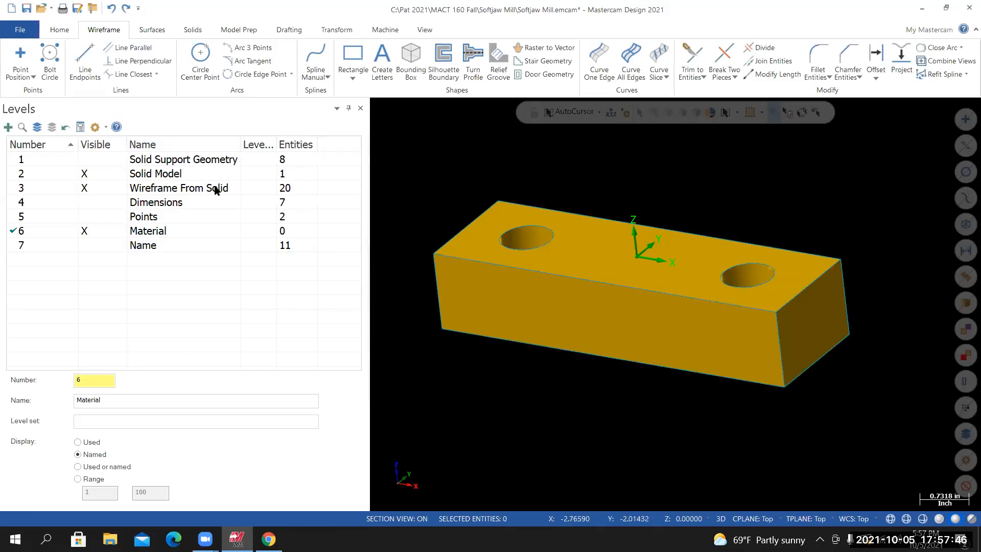
# Start a new bounding box around the soft jaw and set its X size to 6.25
pyautogui.click(415, 60)
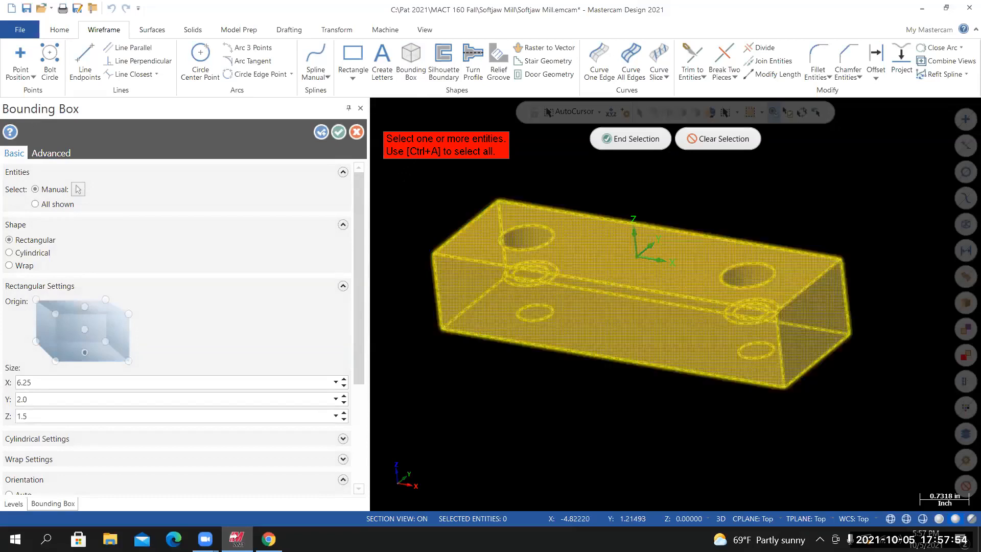
pyautogui.click(633, 141)
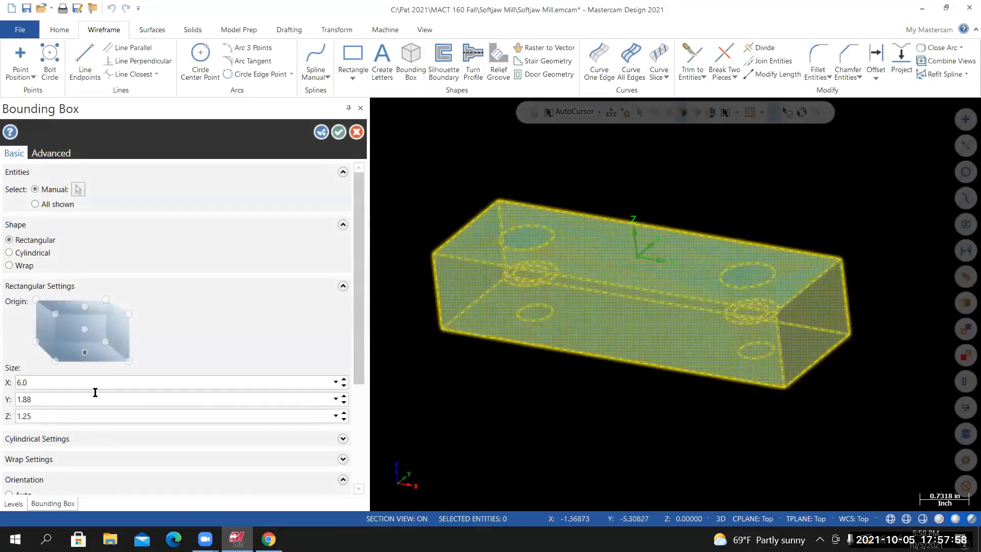
pyautogui.scroll(-3, 362, 313)
pyautogui.click(51, 303)
pyautogui.click(45, 320)
pyautogui.click(42, 333)
pyautogui.click(45, 302)
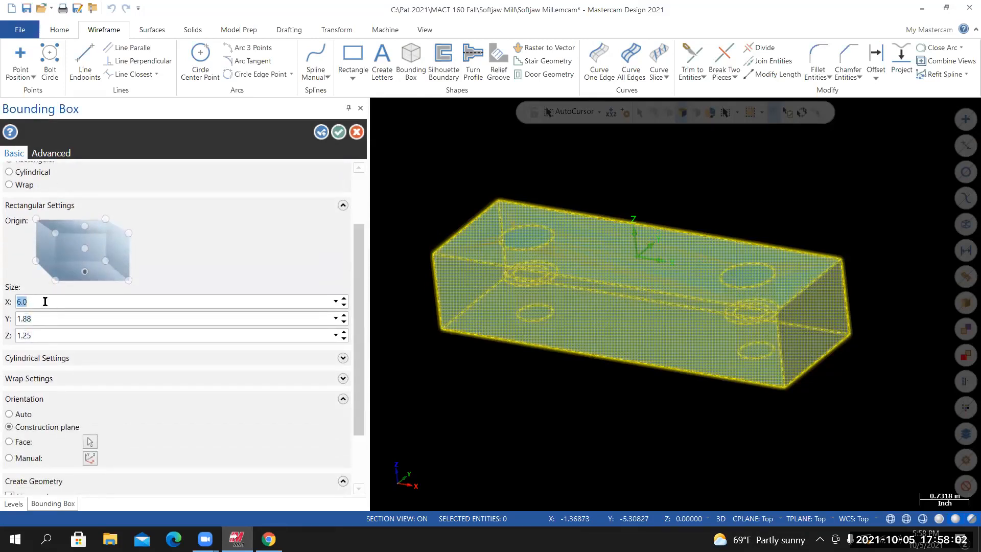
pyautogui.click(41, 318)
pyautogui.click(44, 305)
pyautogui.write('6.25')
pyautogui.press('Return')
pyautogui.moveTo(650, 355); pyautogui.dragTo(553, 258, button='middle')
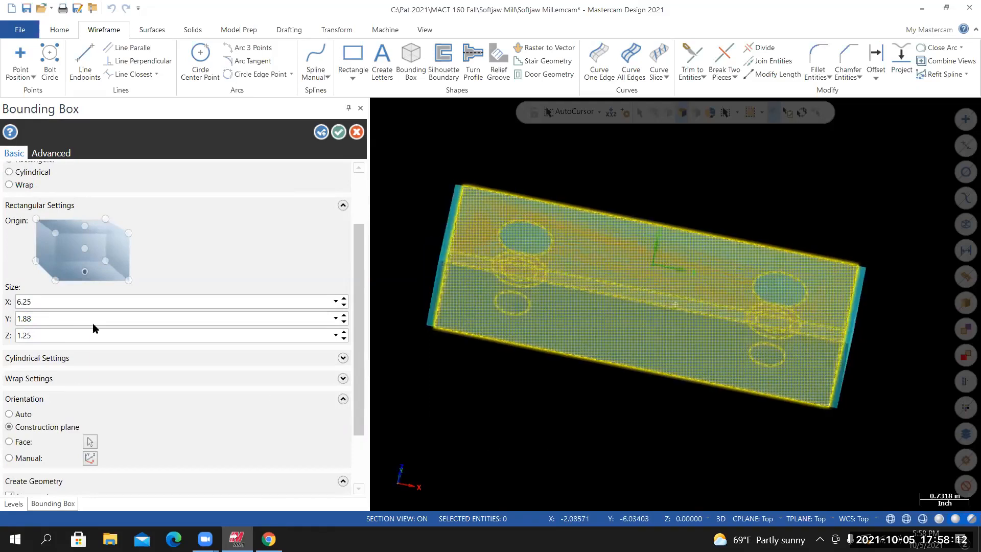
# Set the bounding box's Y size to 2.0 and check the added side stock from the Top view
pyautogui.doubleClick(24, 319)
pyautogui.write('2.0')
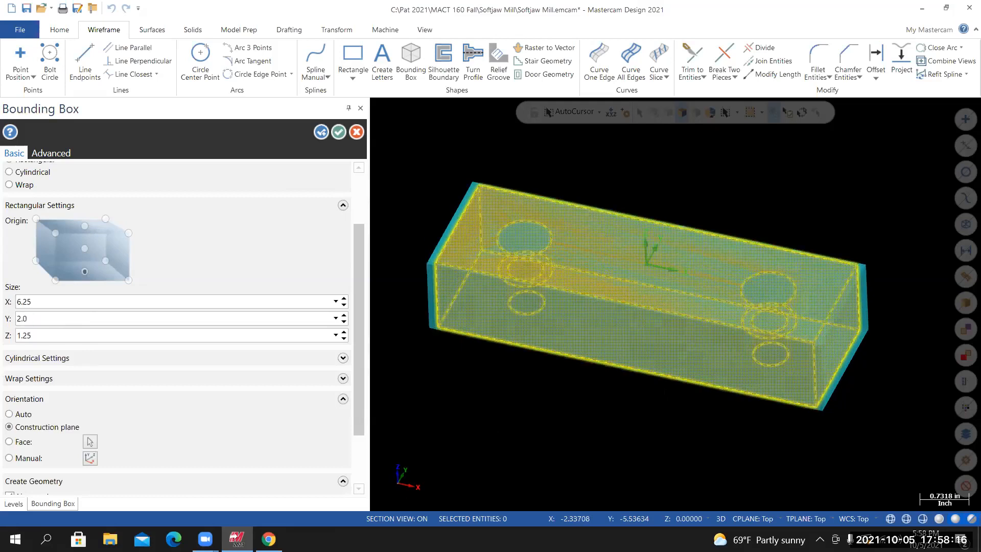
pyautogui.moveTo(403, 225); pyautogui.dragTo(416, 145, button='middle')
pyautogui.rightClick(416, 144)
pyautogui.click(452, 216)
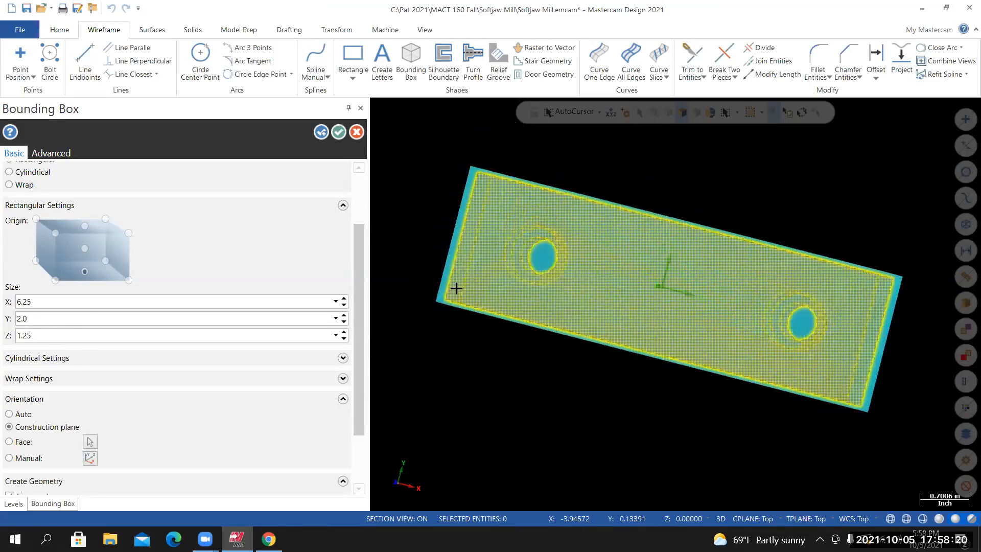
pyautogui.scroll(3, 460, 342)
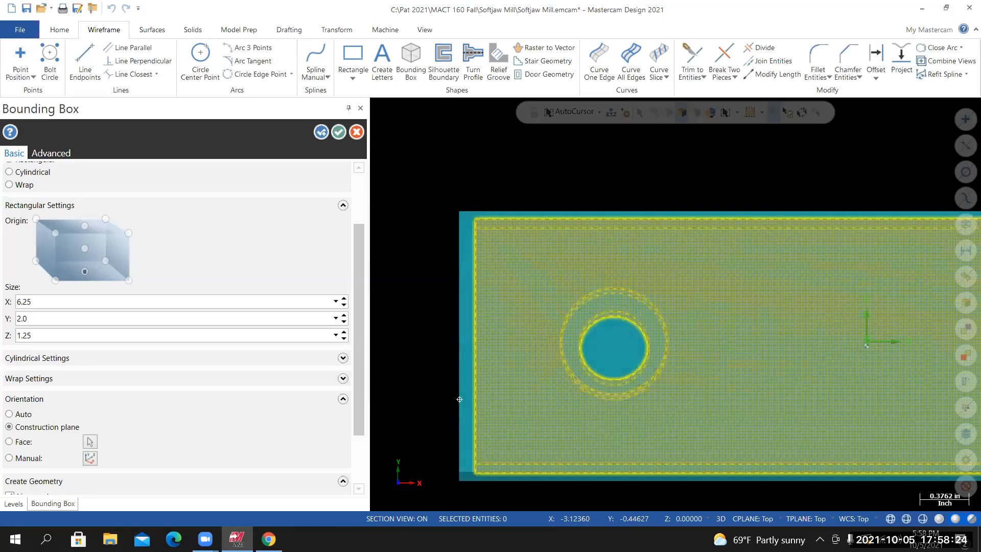
pyautogui.moveTo(463, 353); pyautogui.dragTo(591, 376, button='middle')
# Push the bounding box's top face upward by .02 in
pyautogui.scroll(-5, 865, 471)
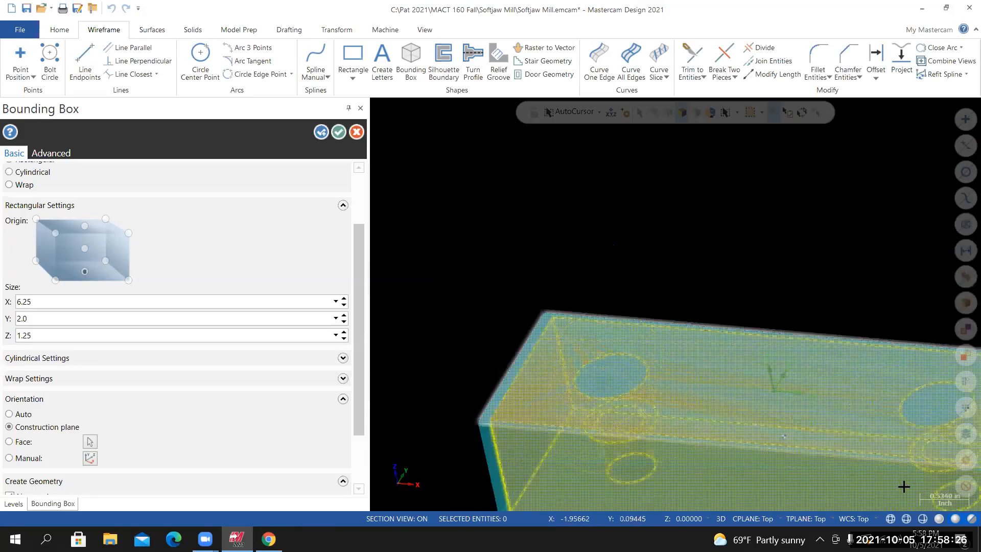
pyautogui.scroll(4, 906, 486)
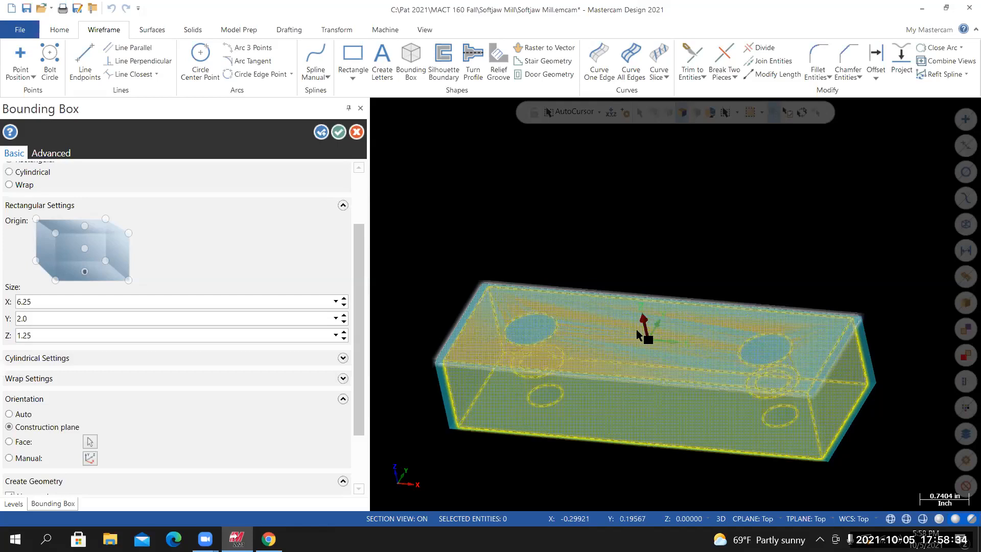
pyautogui.click(644, 329)
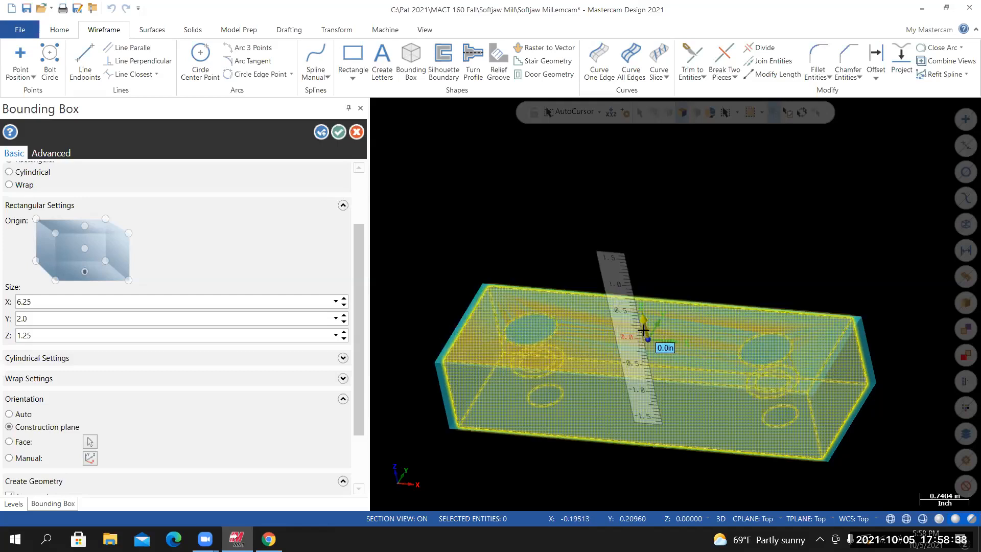
pyautogui.write('.02')
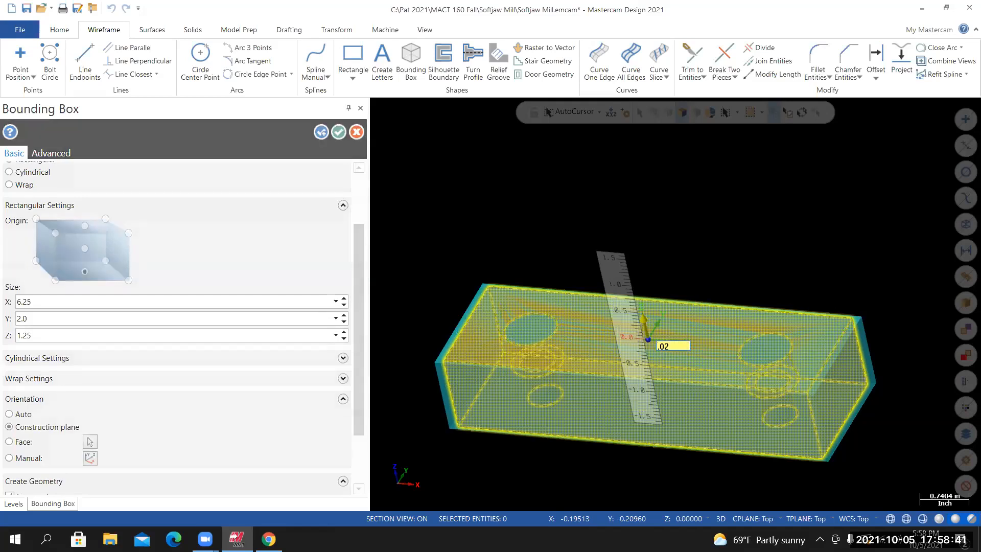
pyautogui.press('Return')
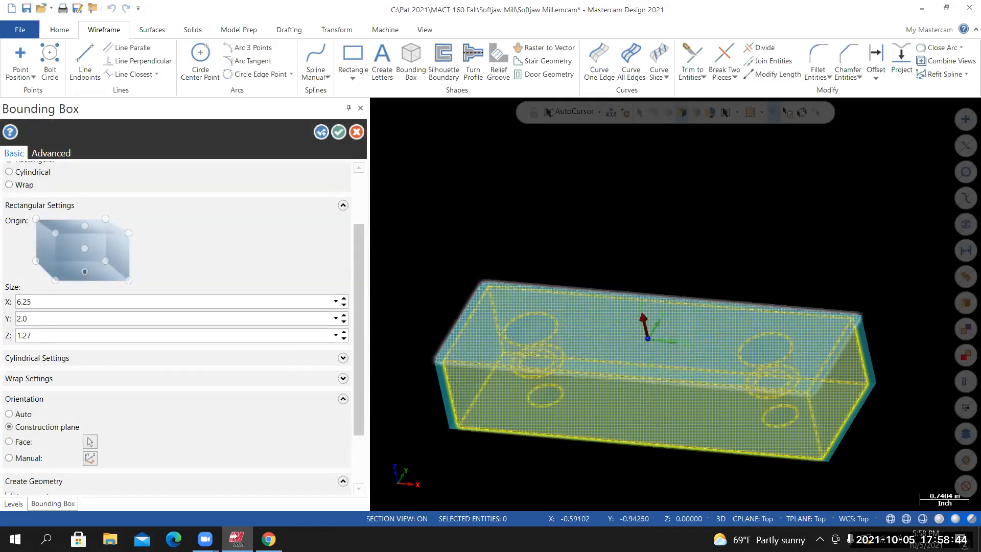
# Extend the bounding box's bottom face downward by 0.23 in and check the stock below the jaw
pyautogui.moveTo(560, 412); pyautogui.dragTo(615, 386, button='middle')
pyautogui.moveTo(665, 350); pyautogui.dragTo(660, 335, button='middle')
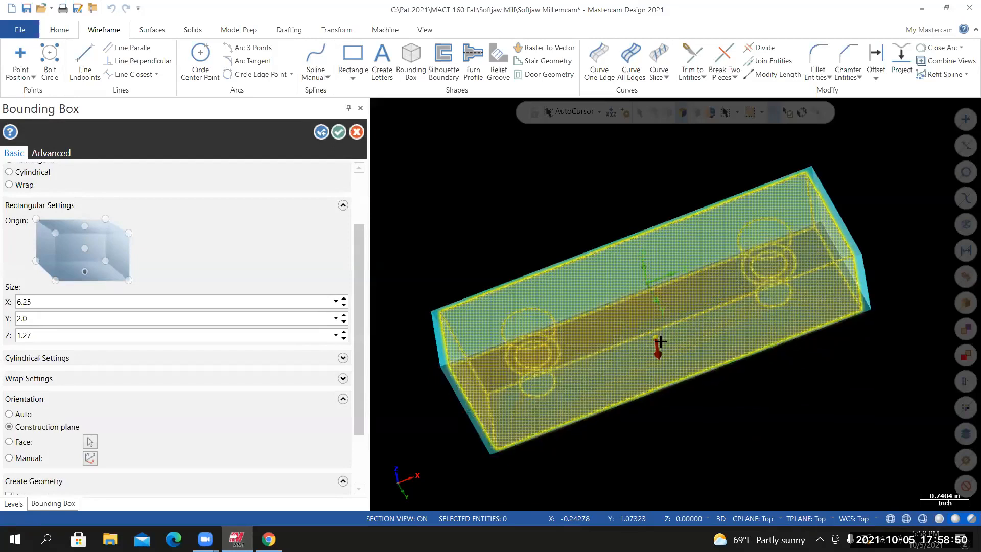
pyautogui.moveTo(658, 344)
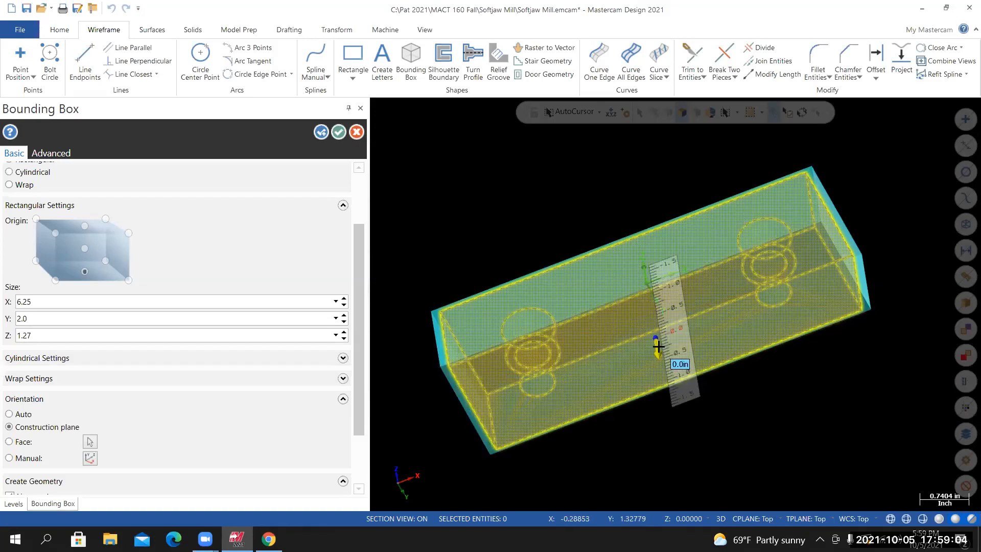
pyautogui.write('1.')
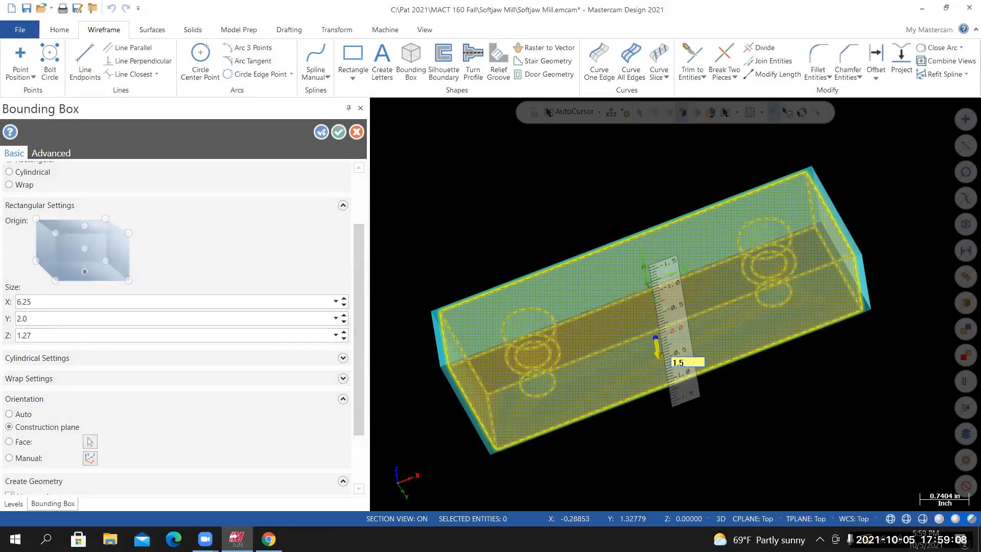
pyautogui.write('5-..2300')
pyautogui.press('Return')
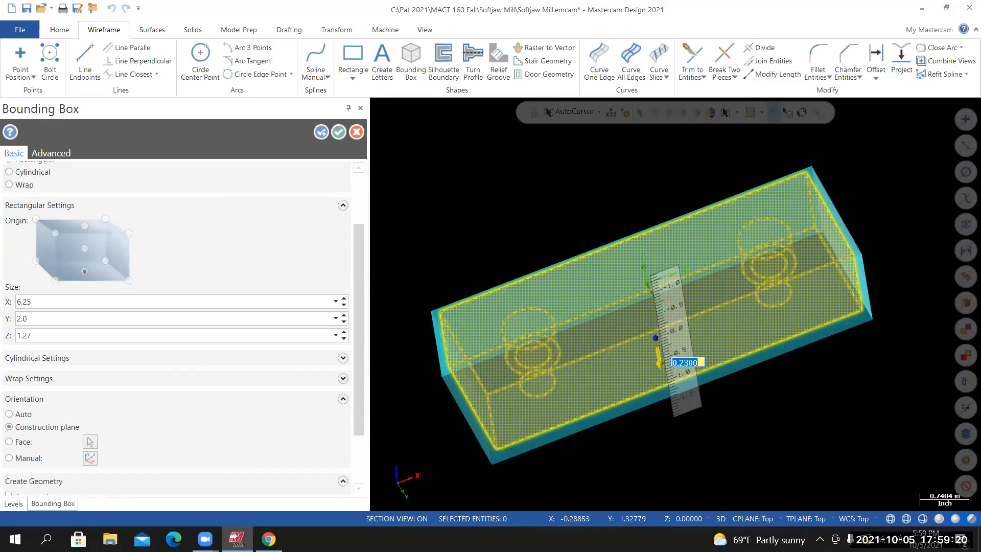
pyautogui.press('Return')
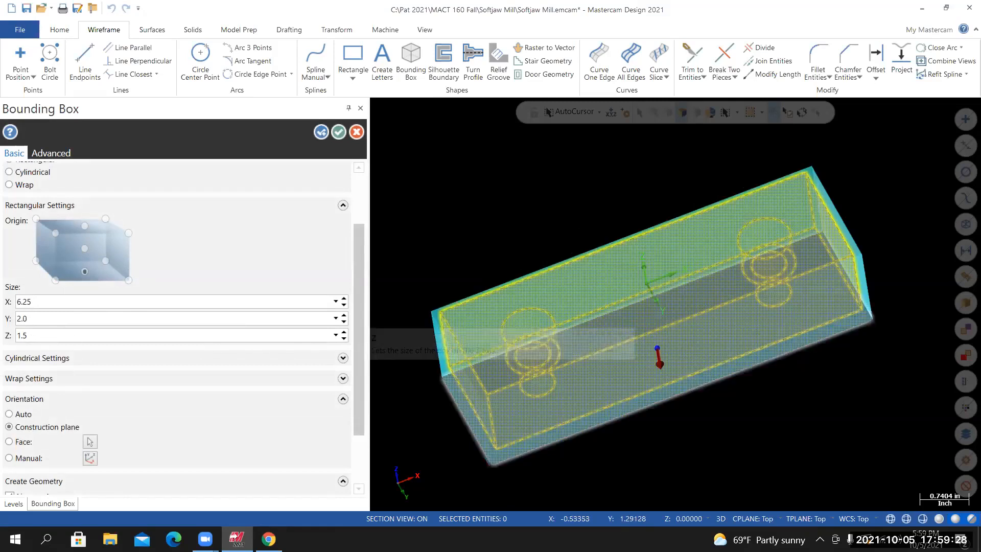
pyautogui.moveTo(598, 275)
pyautogui.mouseDown(button='middle')
pyautogui.moveTo(610, 257)
pyautogui.moveTo(613, 271)
pyautogui.mouseUp(button='middle')
pyautogui.moveTo(584, 312); pyautogui.dragTo(541, 388, button='middle')
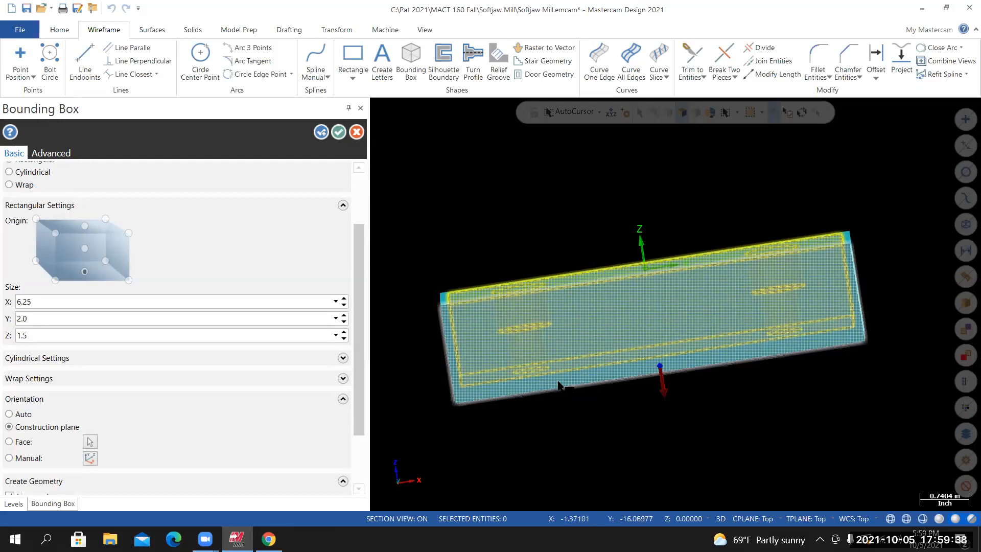
# Create the bounding box as a solid on the Material level, with Solids enabled and Lines and arcs disabled
pyautogui.moveTo(363, 255); pyautogui.dragTo(365, 306)
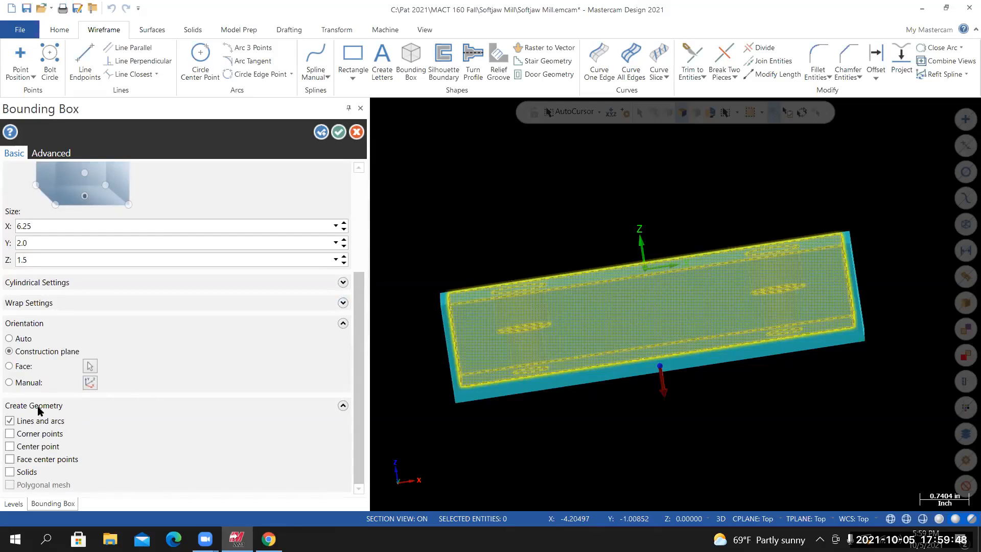
pyautogui.click(10, 421)
pyautogui.click(9, 472)
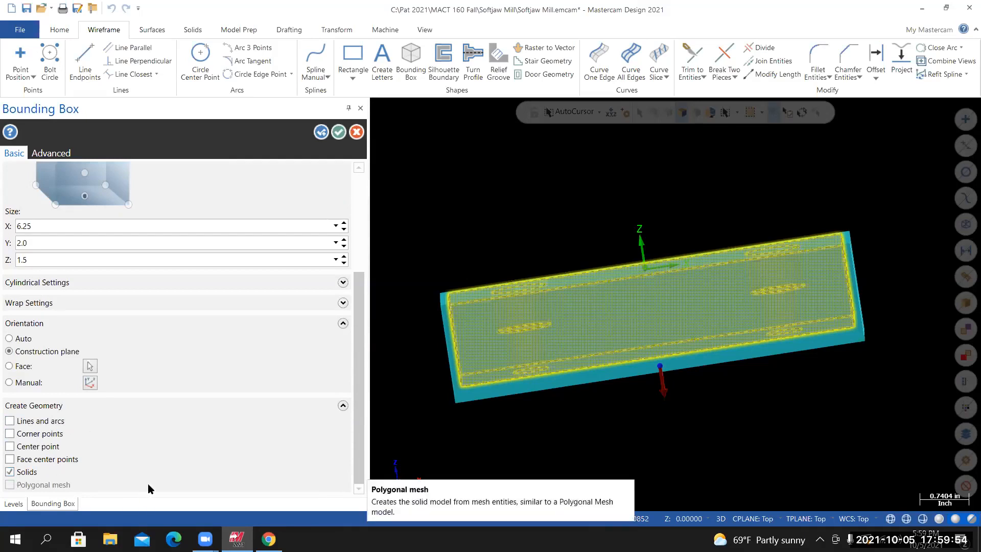
pyautogui.click(338, 133)
pyautogui.moveTo(675, 304)
pyautogui.mouseDown(button='middle')
pyautogui.moveTo(674, 316)
pyautogui.moveTo(698, 271)
pyautogui.moveTo(675, 286)
pyautogui.mouseUp(button='middle')
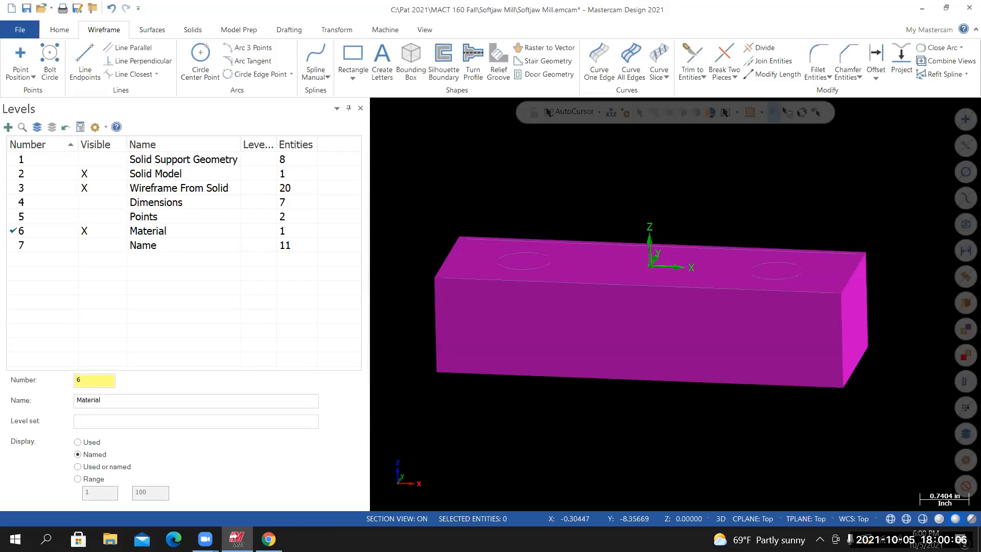
# Make the shaded solids translucent and inspect the jaw inside the stock block
pyautogui.click(966, 518)
pyautogui.moveTo(769, 468)
pyautogui.mouseDown(button='middle')
pyautogui.moveTo(769, 409)
pyautogui.moveTo(769, 433)
pyautogui.mouseUp(button='middle')
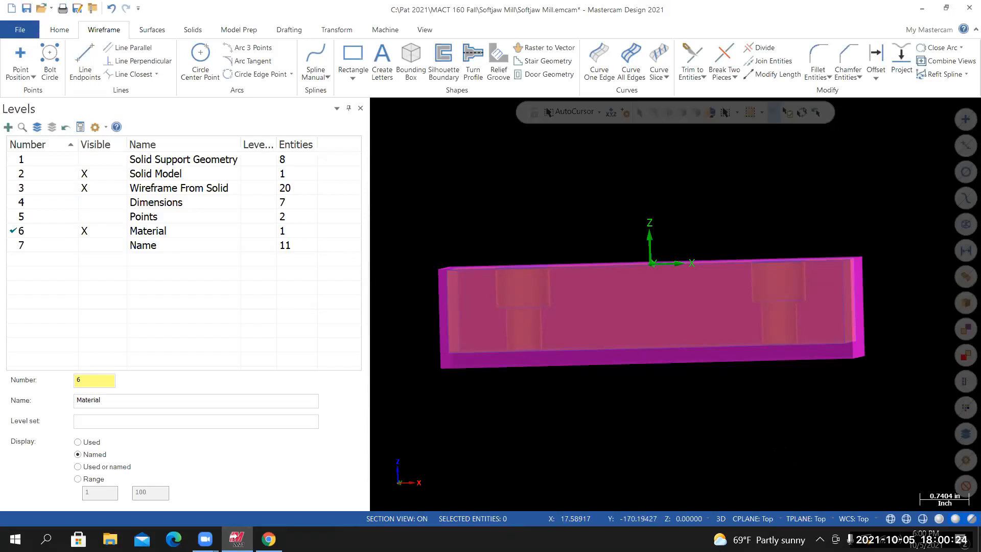
pyautogui.moveTo(675, 305); pyautogui.dragTo(676, 342, button='middle')
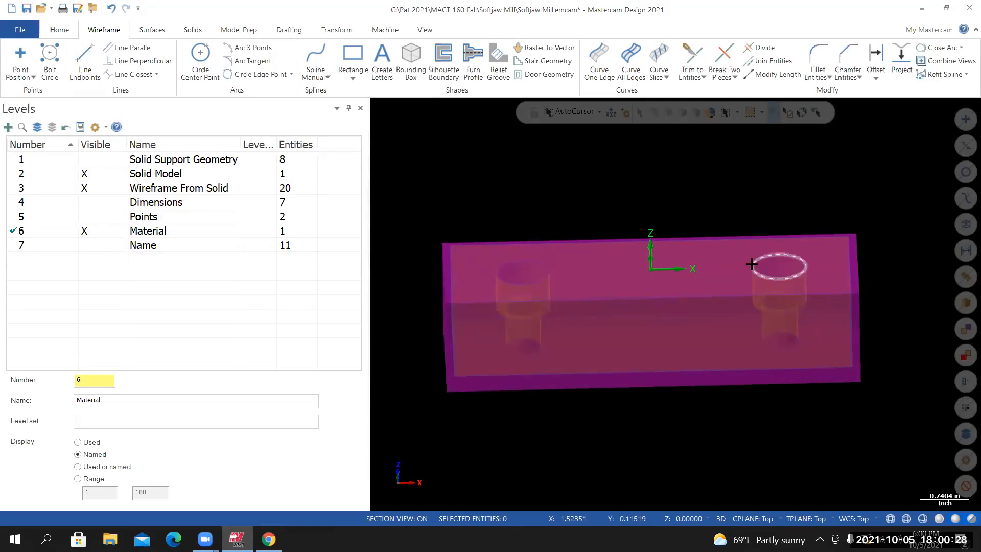
pyautogui.moveTo(665, 327)
pyautogui.mouseDown(button='middle')
pyautogui.moveTo(635, 335)
pyautogui.moveTo(650, 336)
pyautogui.moveTo(661, 306)
pyautogui.moveTo(664, 317)
pyautogui.mouseUp(button='middle')
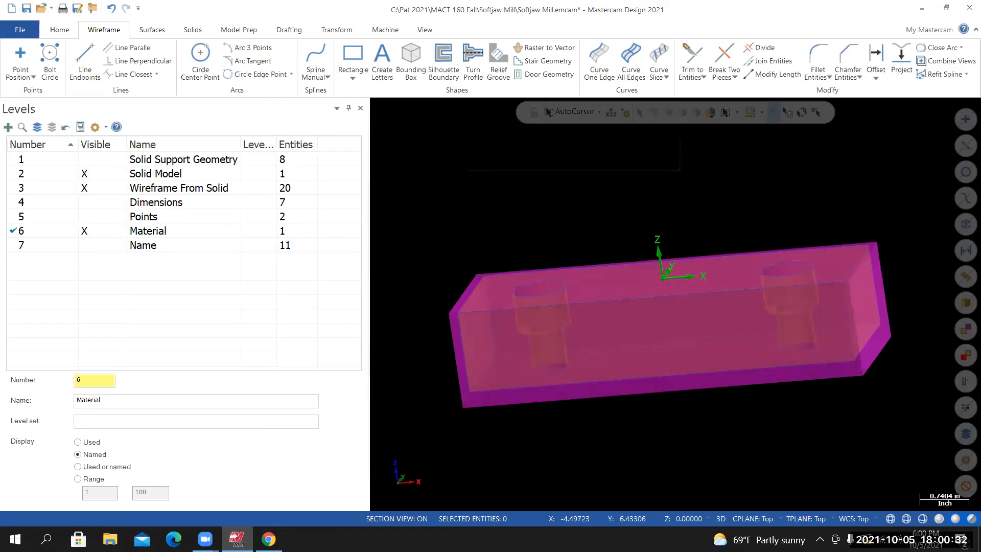
# Examine the stock allowance around the jaw's end and counterbored hole from the Top and Front views
pyautogui.rightClick(466, 176)
pyautogui.click(498, 249)
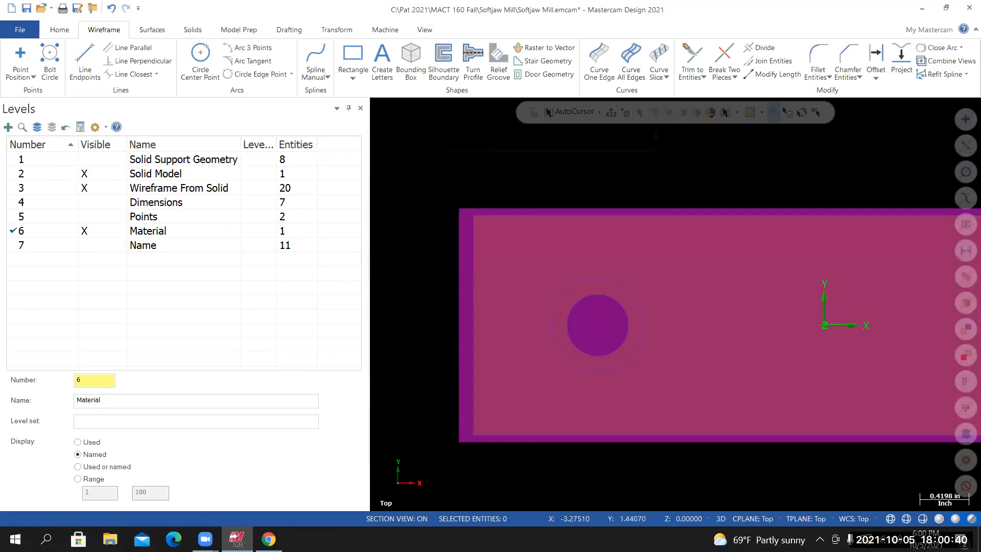
pyautogui.rightClick(441, 156)
pyautogui.click(468, 241)
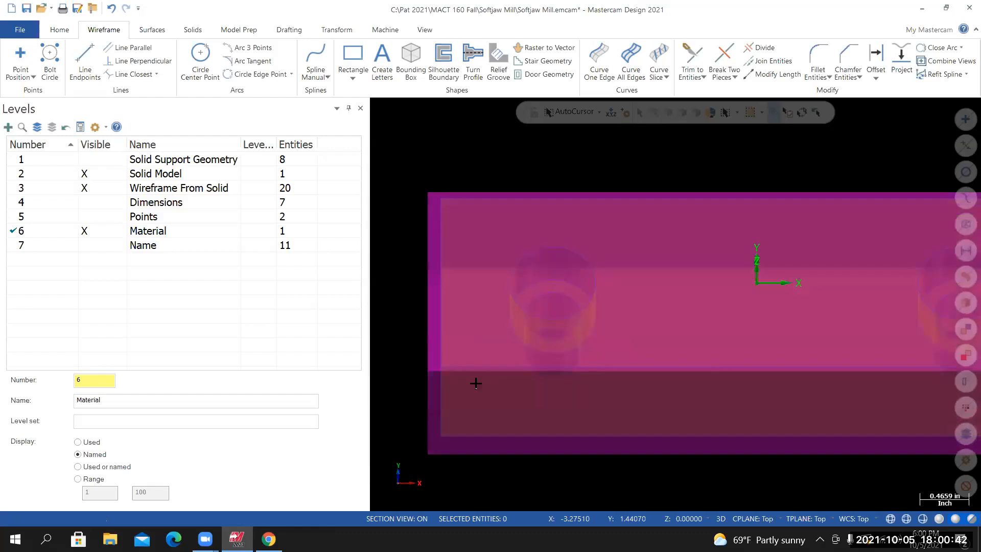
pyautogui.scroll(5, 391, 342)
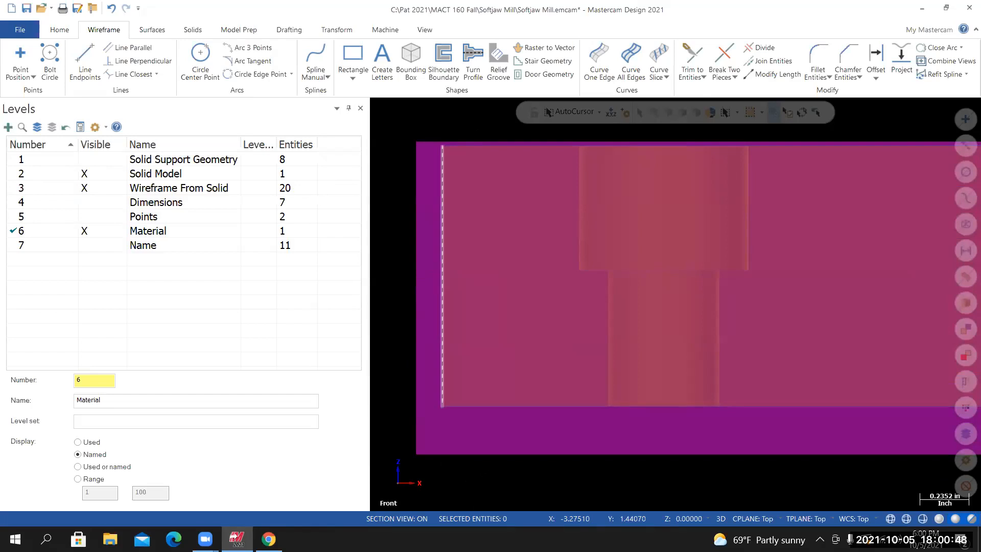
pyautogui.scroll(-1, 511, 442)
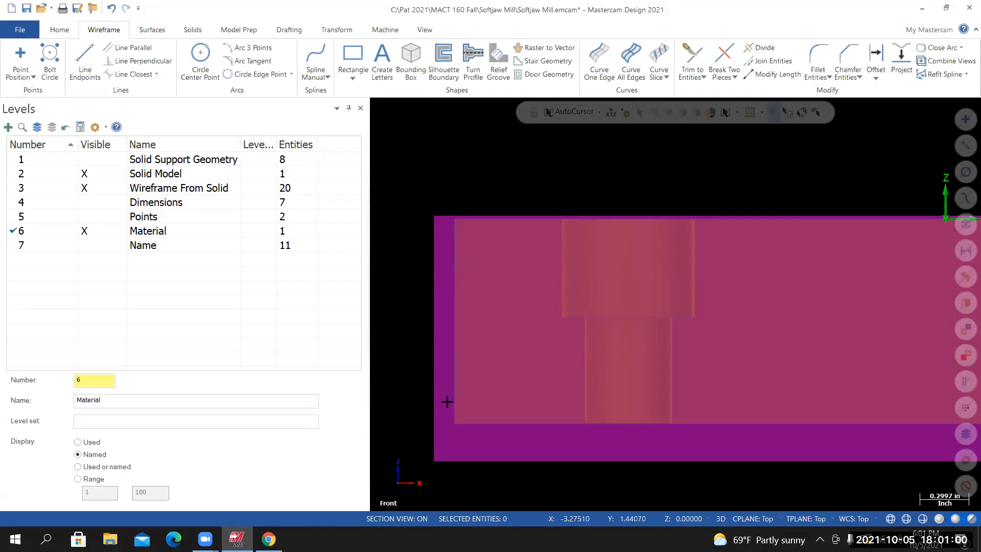
# Return the stock block to the Isometric view and save the part file
pyautogui.rightClick(419, 171)
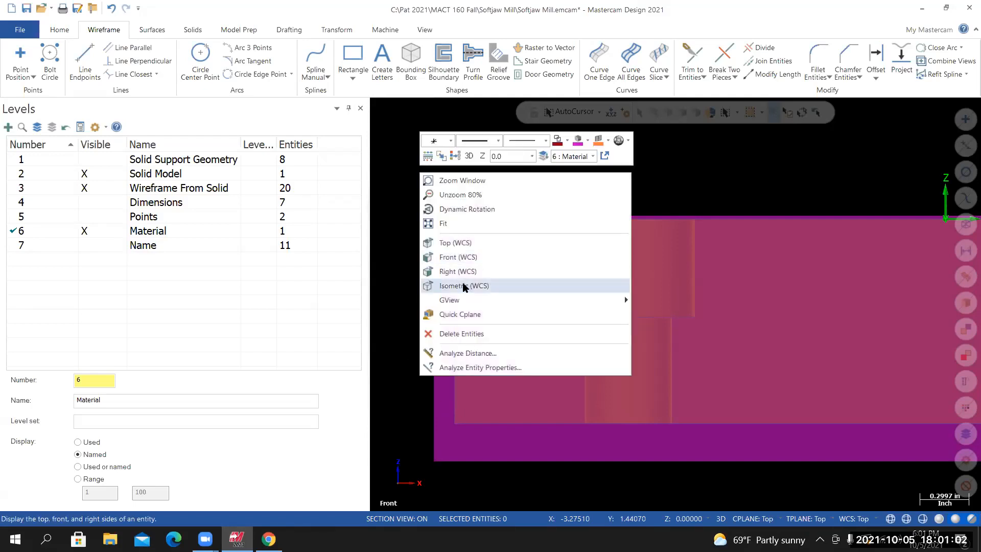
pyautogui.click(465, 287)
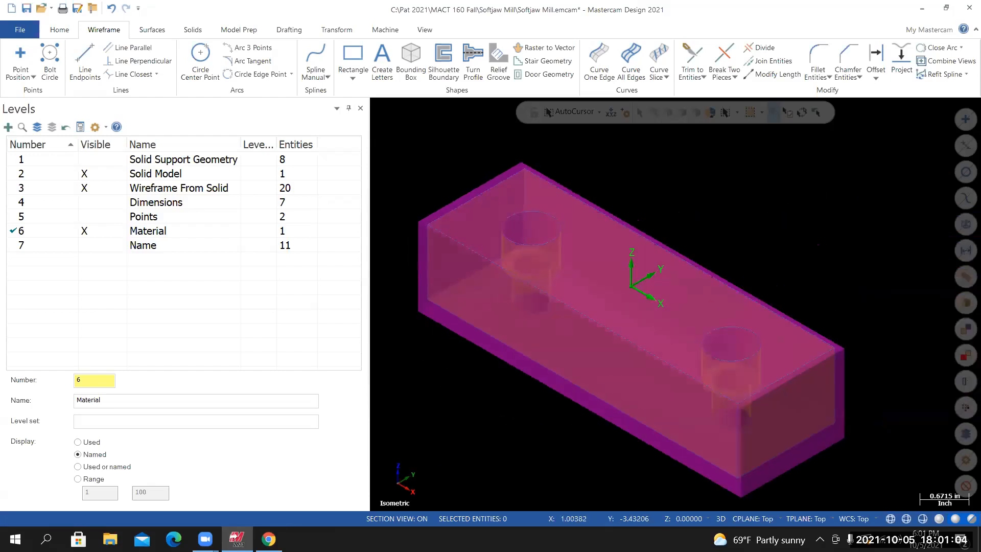
pyautogui.click(20, 30)
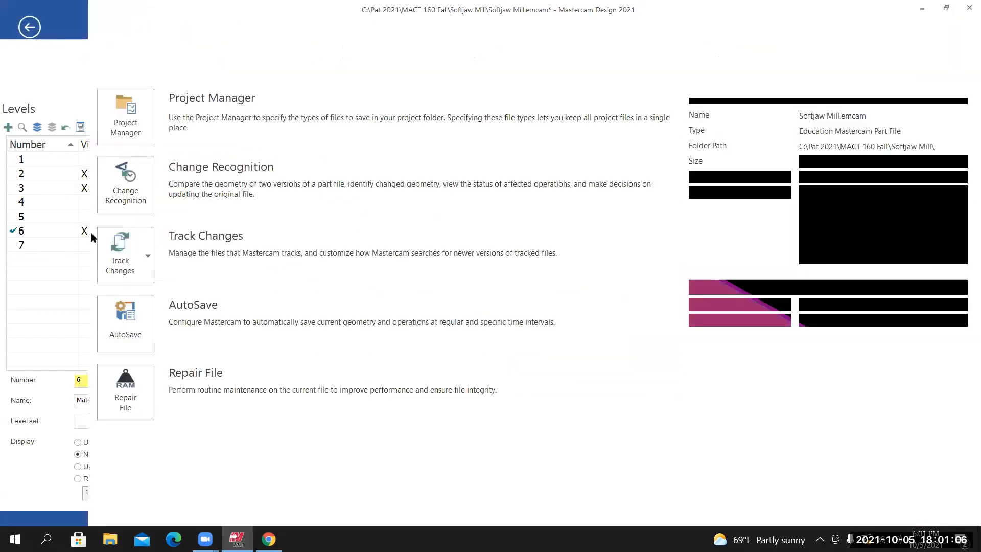
pyautogui.click(31, 163)
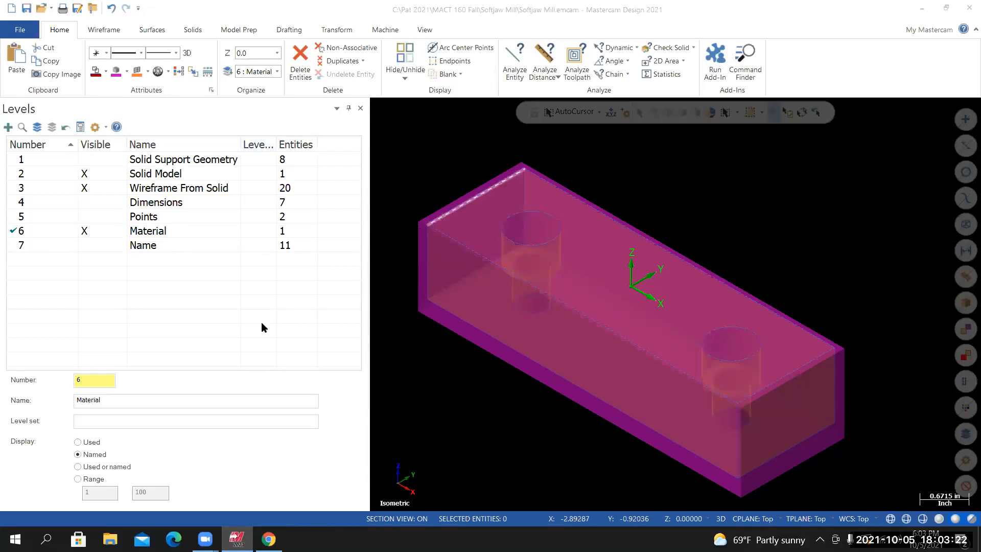
# Switch to Chrome to read the assignment's coordinate system step, and return to Mastercam
pyautogui.click(269, 540)
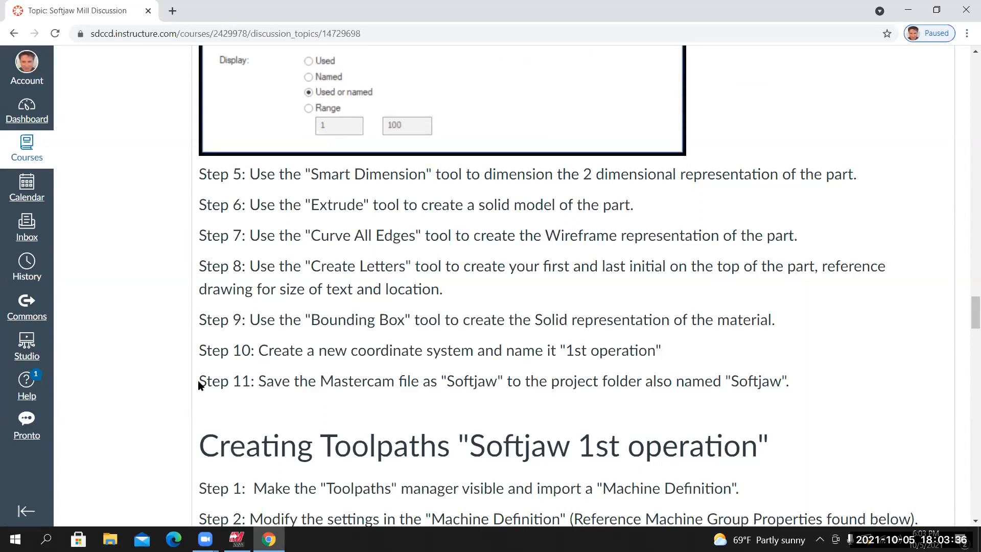
pyautogui.click(237, 539)
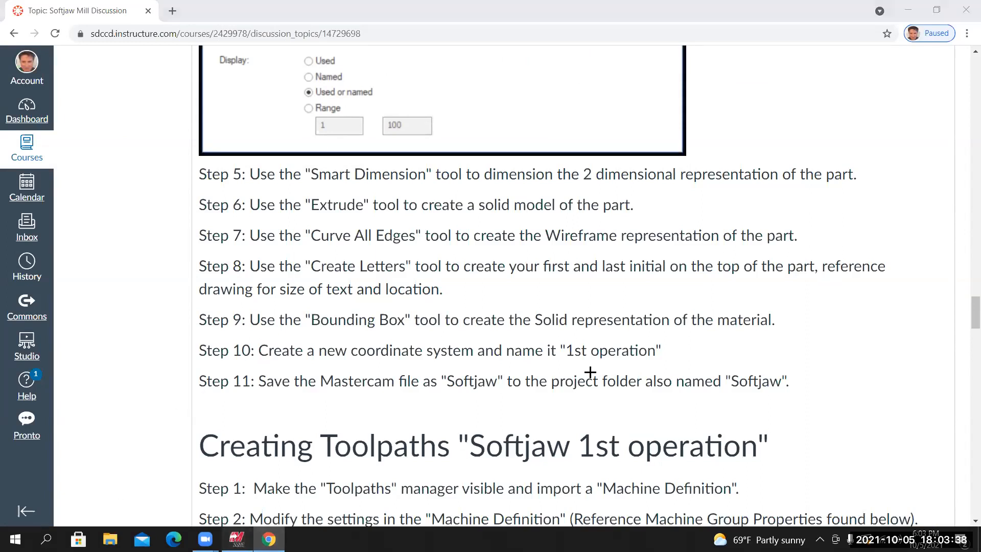
# Examine the translucent stock block around the jaw from several angles, including its end, top and underside allowance
pyautogui.moveTo(622, 418)
pyautogui.mouseDown(button='middle')
pyautogui.moveTo(732, 405)
pyautogui.moveTo(620, 414)
pyautogui.moveTo(547, 265)
pyautogui.moveTo(649, 286)
pyautogui.moveTo(676, 306)
pyautogui.moveTo(664, 288)
pyautogui.mouseUp(button='middle')
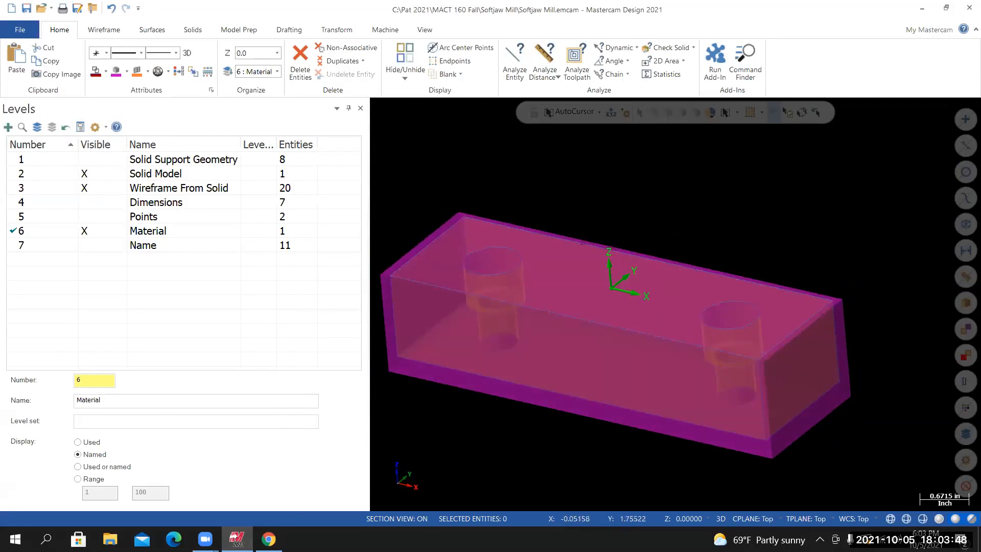
pyautogui.moveTo(665, 289)
pyautogui.mouseDown(button='middle')
pyautogui.moveTo(674, 302)
pyautogui.moveTo(663, 294)
pyautogui.mouseUp(button='middle')
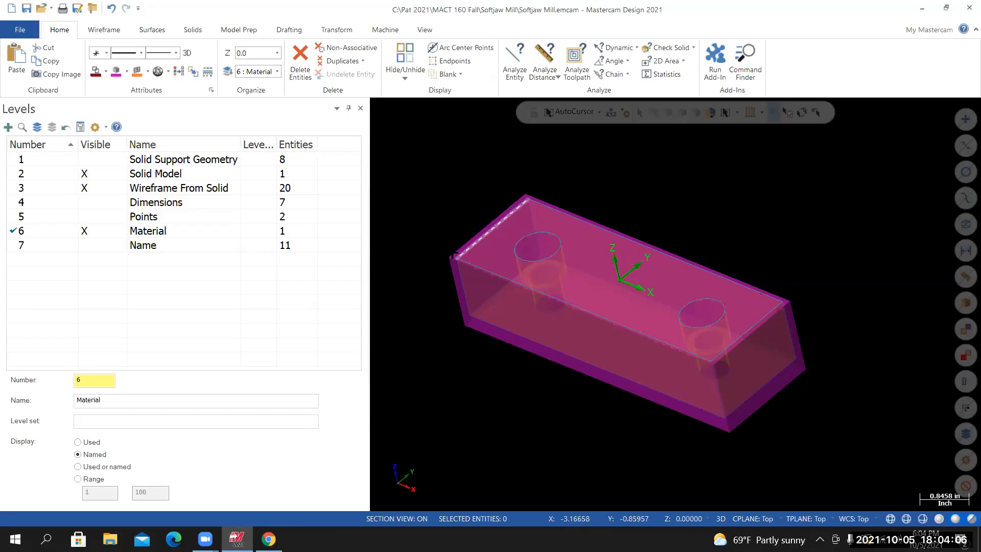
pyautogui.moveTo(770, 391); pyautogui.dragTo(798, 358, button='middle')
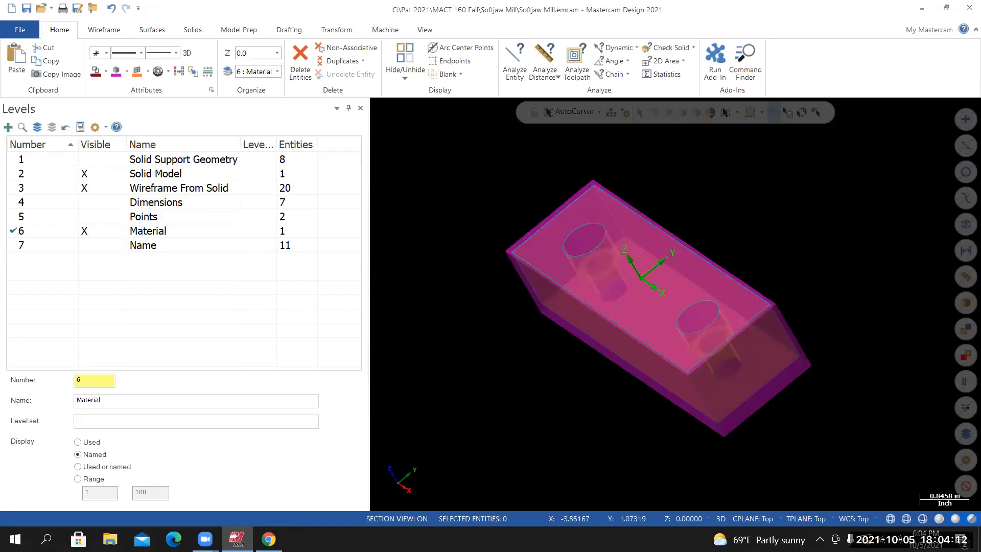
pyautogui.scroll(5, 676, 304)
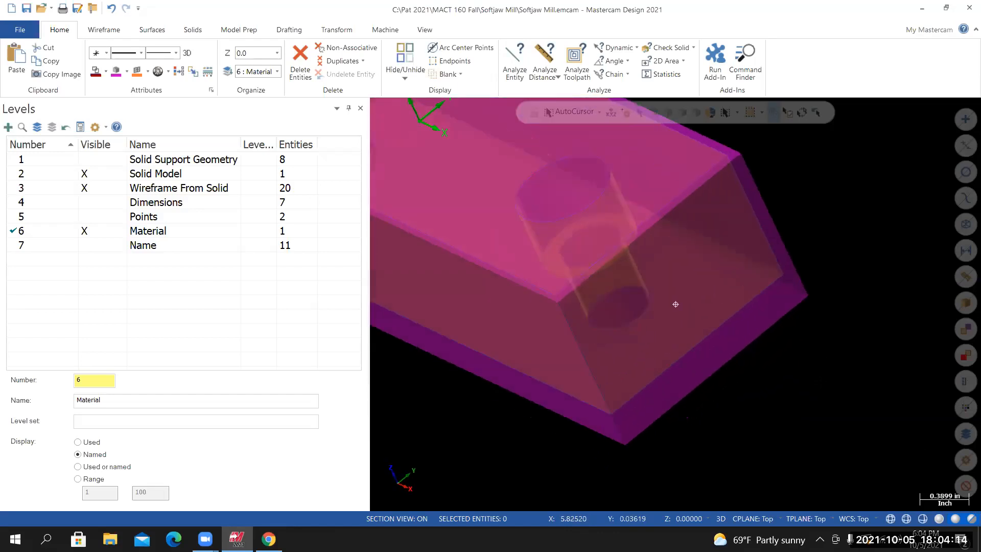
pyautogui.scroll(-5, 676, 304)
pyautogui.scroll(4, 675, 304)
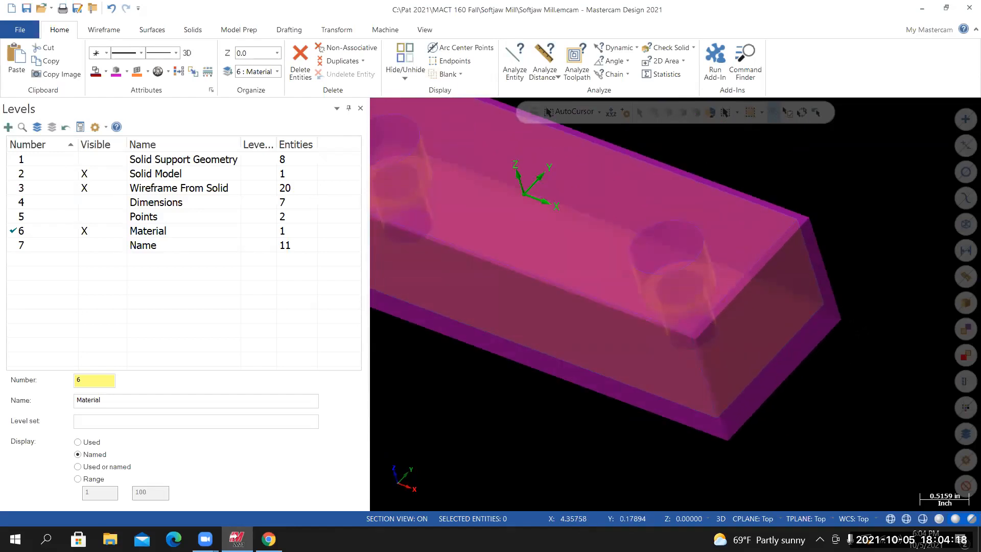
pyautogui.moveTo(676, 304)
pyautogui.mouseDown(button='middle')
pyautogui.moveTo(634, 345)
pyautogui.moveTo(662, 316)
pyautogui.mouseUp(button='middle')
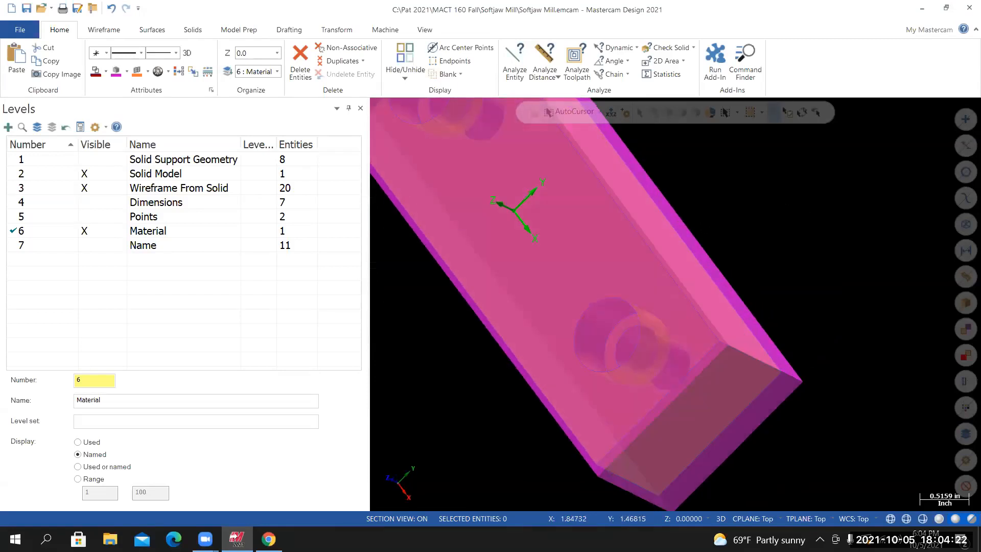
pyautogui.moveTo(676, 303); pyautogui.dragTo(717, 238, button='middle')
pyautogui.scroll(-7, 874, 327)
pyautogui.scroll(1, 874, 327)
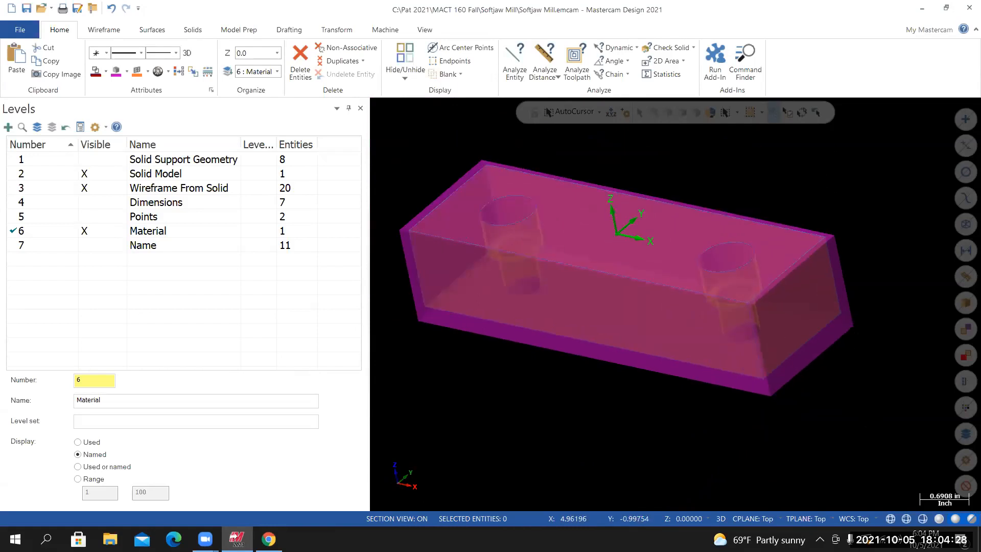
pyautogui.moveTo(675, 304)
pyautogui.mouseDown(button='middle')
pyautogui.moveTo(697, 302)
pyautogui.moveTo(675, 312)
pyautogui.moveTo(691, 305)
pyautogui.moveTo(679, 299)
pyautogui.mouseUp(button='middle')
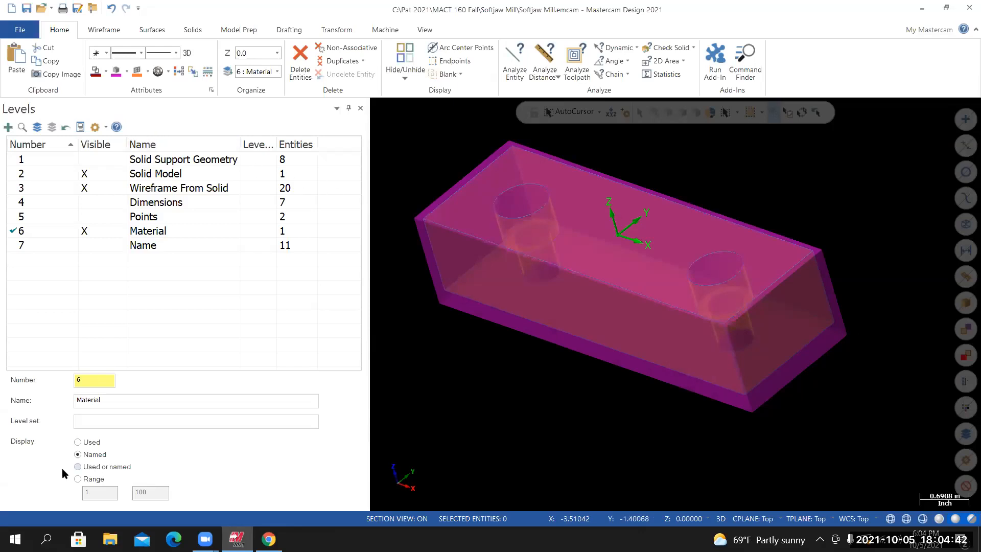
# Show the Planes manager and start a new plane from the stock block's top solid face
pyautogui.click(418, 30)
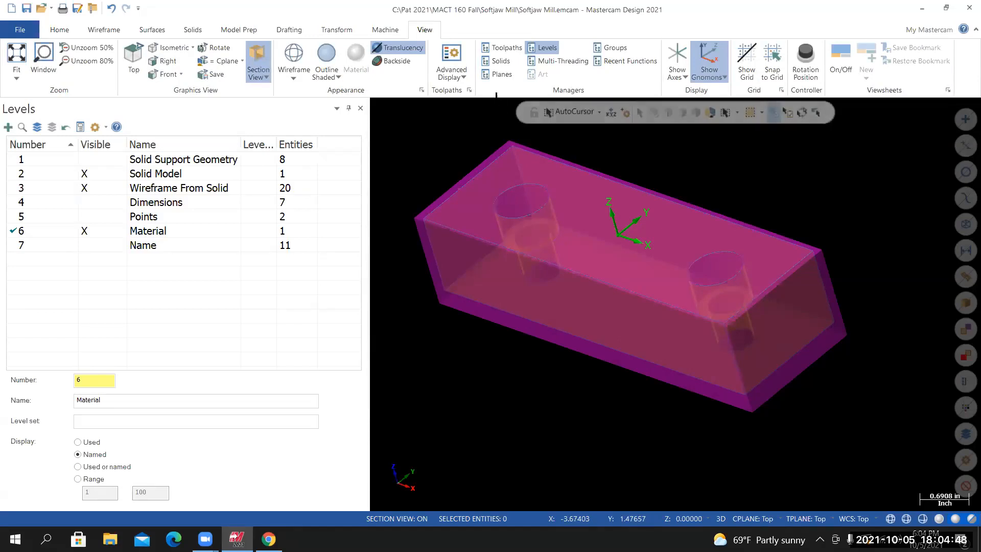
pyautogui.click(501, 76)
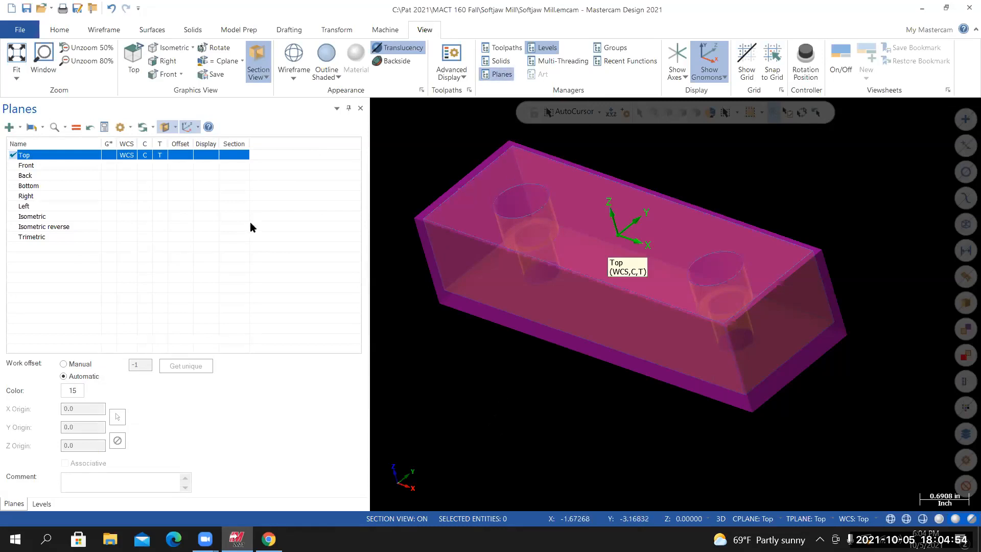
pyautogui.click(10, 128)
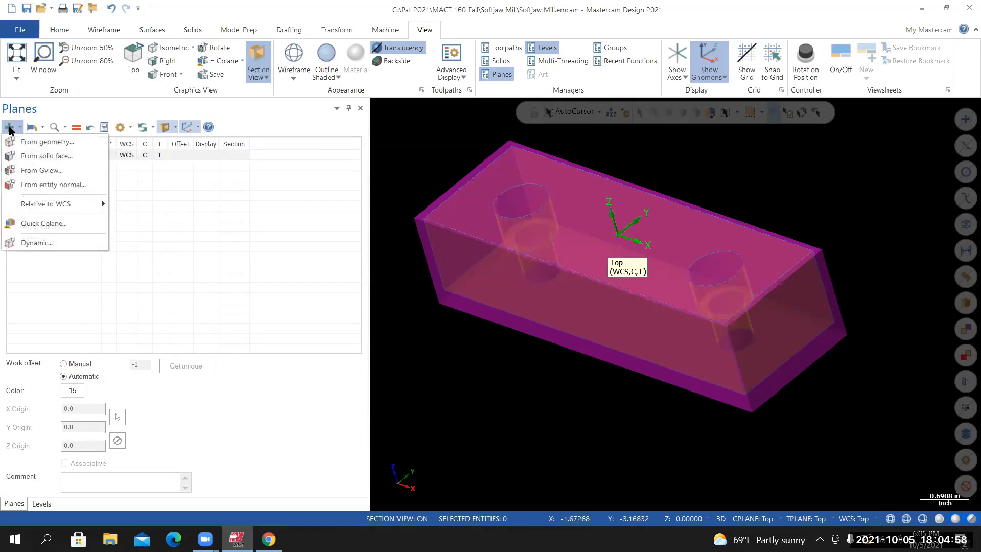
pyautogui.click(32, 128)
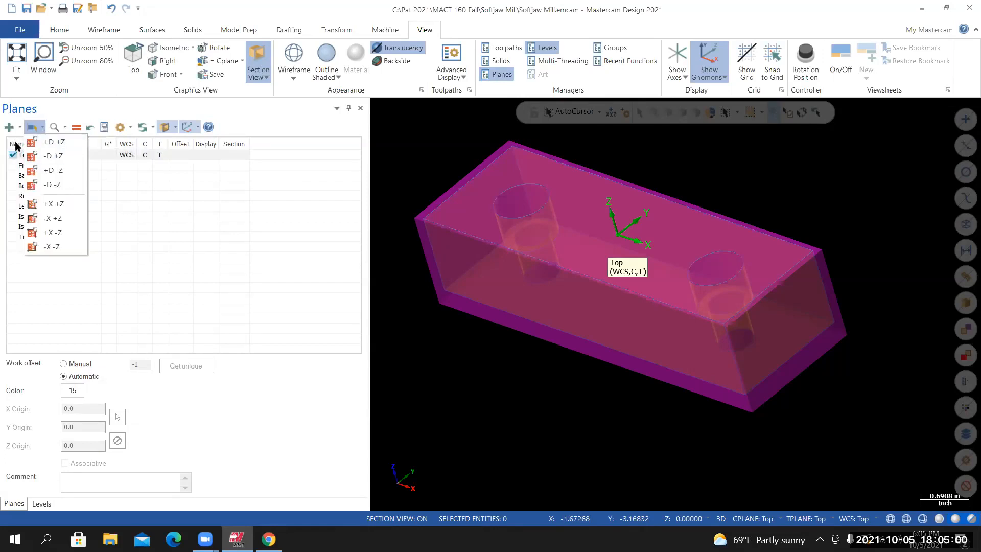
pyautogui.click(6, 131)
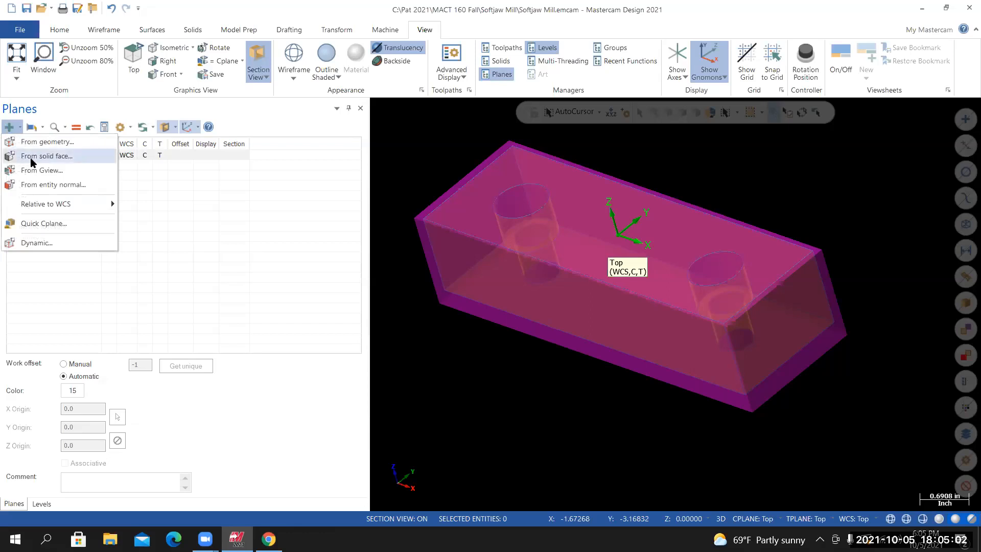
pyautogui.click(46, 156)
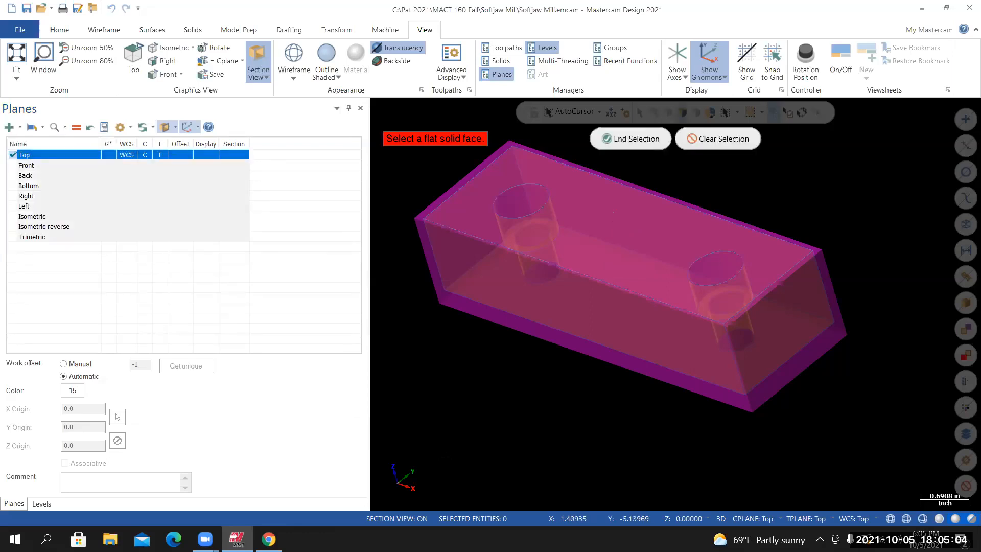
pyautogui.moveTo(675, 305); pyautogui.dragTo(692, 286, button='middle')
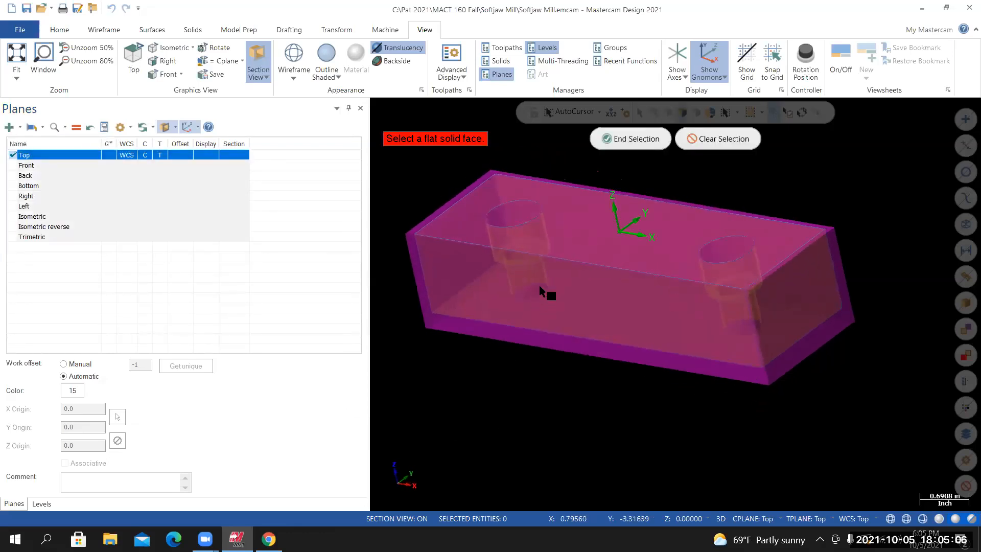
pyautogui.click(585, 214)
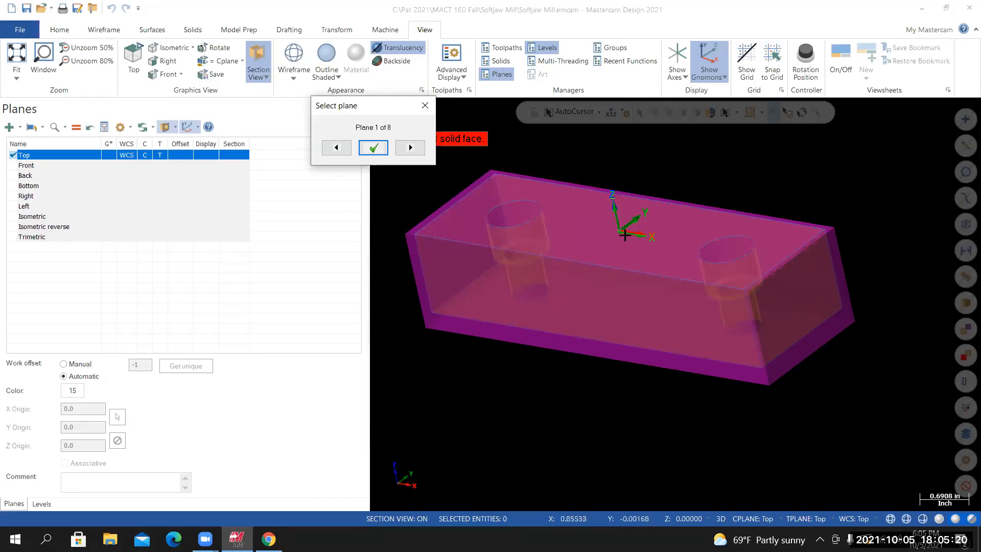
# Cycle through the candidate plane orientations and accept plane 1 of 8, with Z up and X along the jaw's length
pyautogui.click(412, 148)
pyautogui.click(411, 148)
pyautogui.click(411, 147)
pyautogui.click(412, 147)
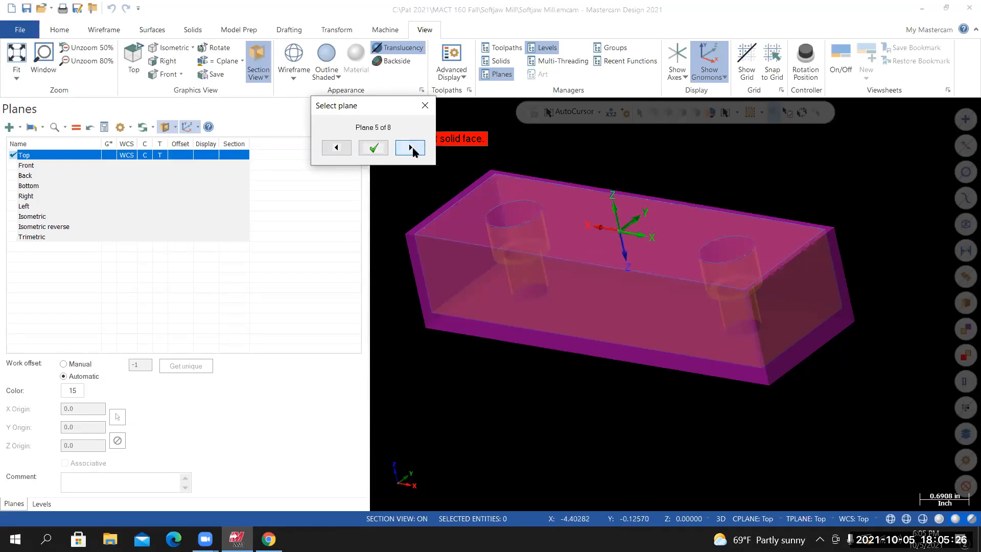
pyautogui.click(411, 148)
pyautogui.click(411, 148)
pyautogui.click(411, 148)
pyautogui.click(412, 147)
pyautogui.click(411, 148)
pyautogui.click(411, 148)
pyautogui.click(411, 149)
pyautogui.click(411, 149)
pyautogui.click(412, 149)
pyautogui.click(411, 148)
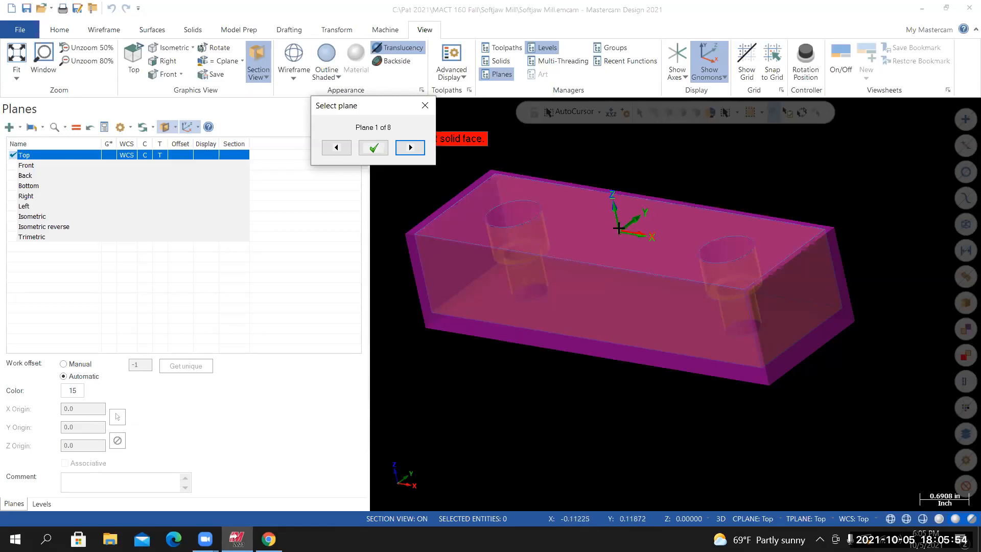
pyautogui.moveTo(613, 256)
pyautogui.mouseDown(button='middle')
pyautogui.moveTo(635, 271)
pyautogui.moveTo(616, 287)
pyautogui.moveTo(659, 245)
pyautogui.moveTo(583, 305)
pyautogui.mouseUp(button='middle')
pyautogui.click(373, 147)
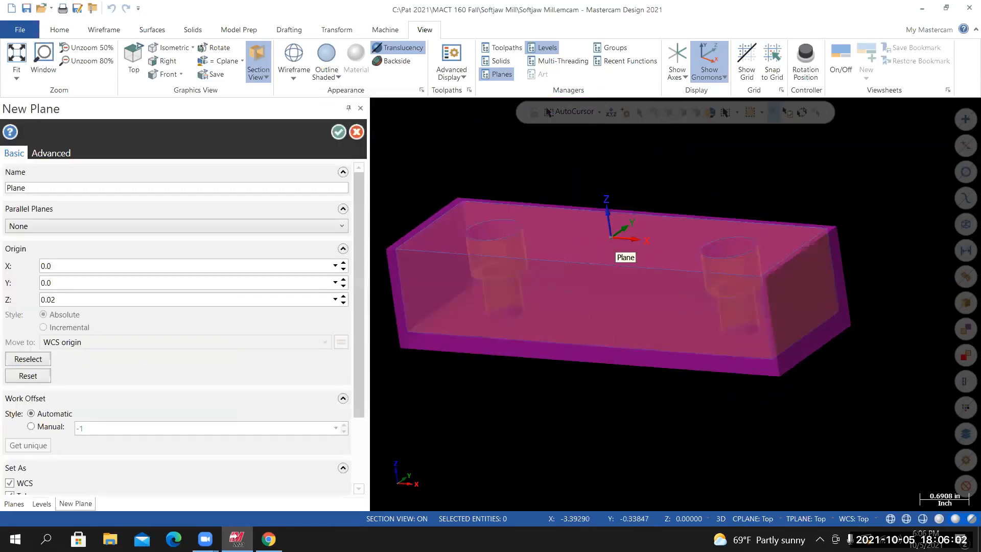
# Name the new plane 1st Operation and place its origin at the stock's bottom rear corner, X 3.125, Y 1.0, Z -1.48
pyautogui.doubleClick(54, 189)
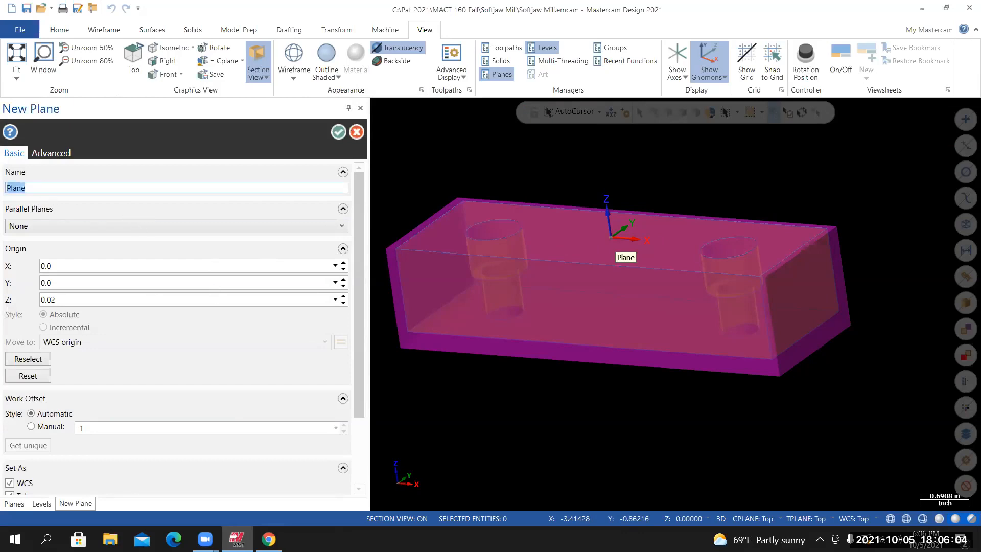
pyautogui.write('1st Operation')
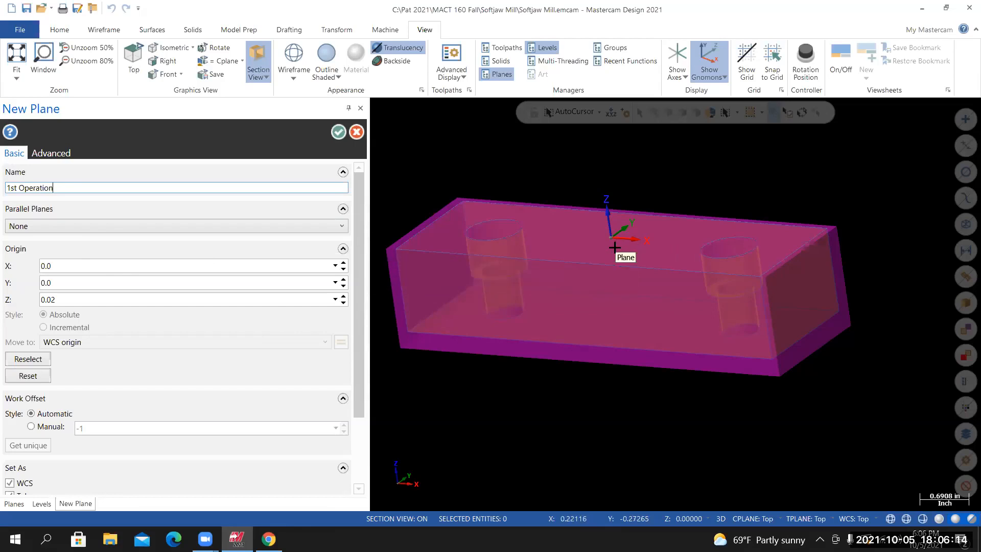
pyautogui.click(28, 360)
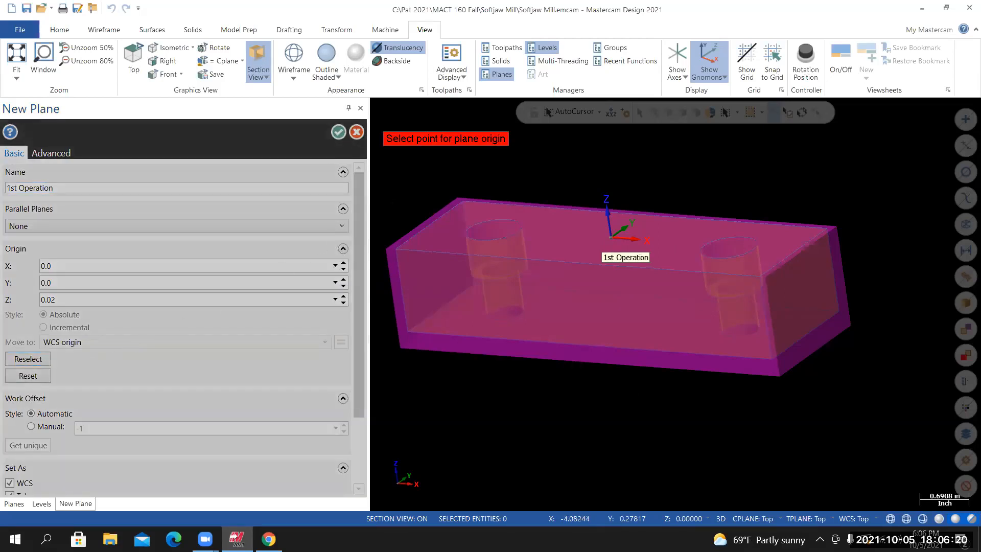
pyautogui.moveTo(697, 172); pyautogui.dragTo(605, 230, button='middle')
pyautogui.moveTo(680, 304); pyautogui.dragTo(676, 304, button='middle')
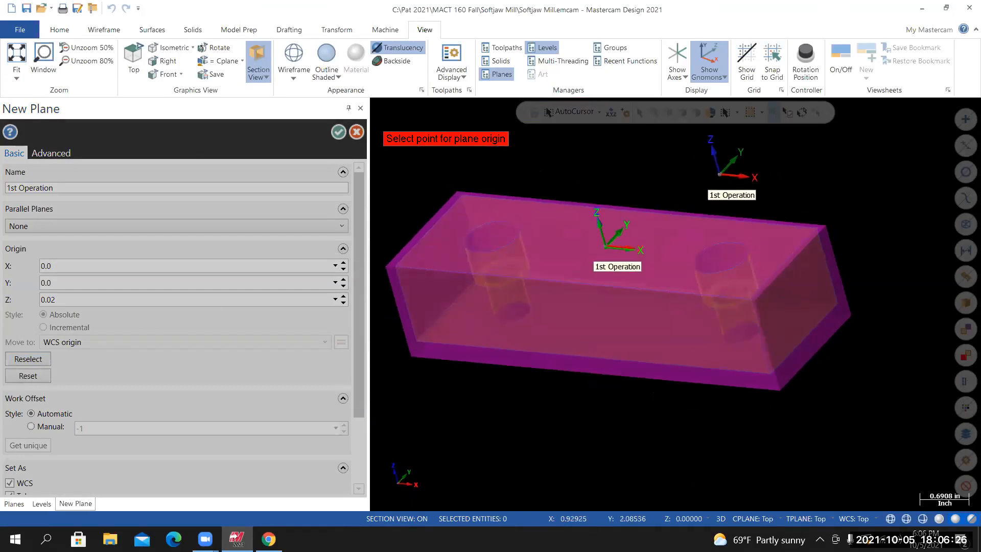
pyautogui.scroll(3, 889, 281)
pyautogui.scroll(1, 877, 284)
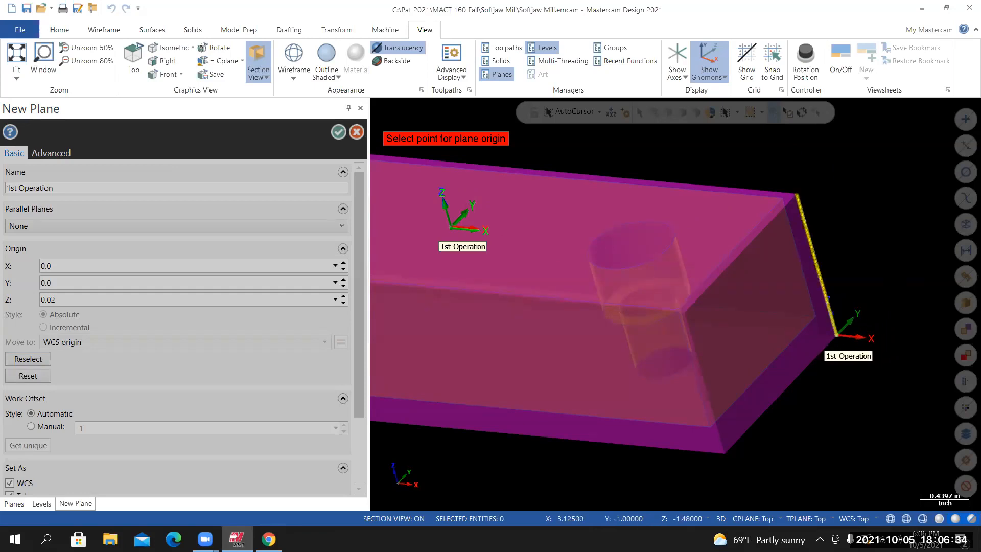
pyautogui.click(836, 336)
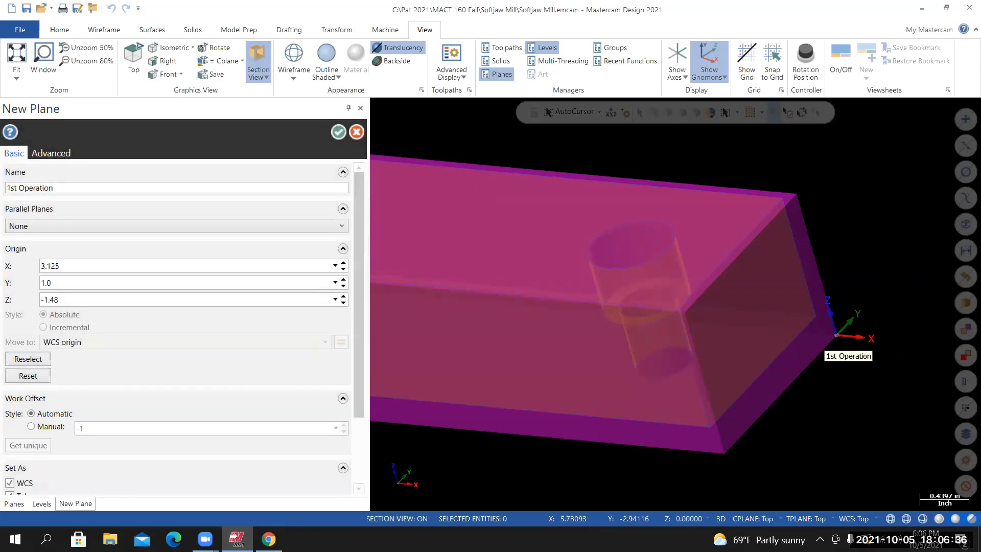
# Review the new plane's settings and create it with WCS, Tplane and Cplane enabled
pyautogui.scroll(-1, 500, 405)
pyautogui.scroll(-1, 447, 373)
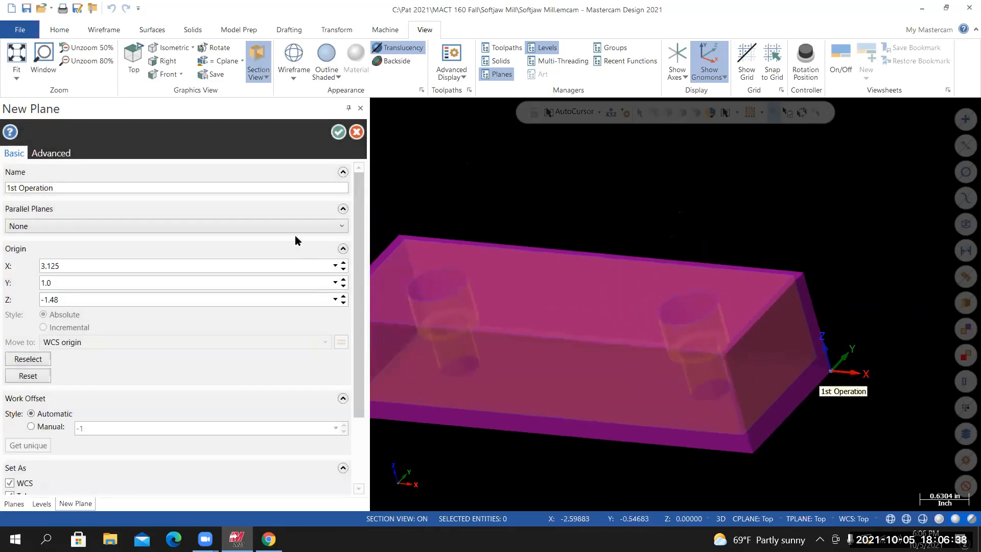
pyautogui.moveTo(361, 212); pyautogui.dragTo(361, 276)
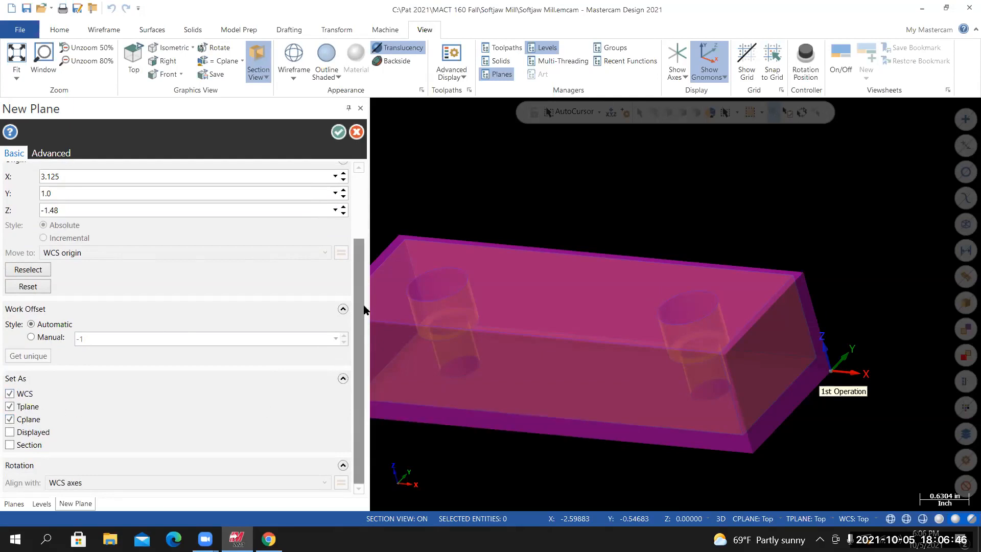
pyautogui.moveTo(358, 306); pyautogui.dragTo(357, 216)
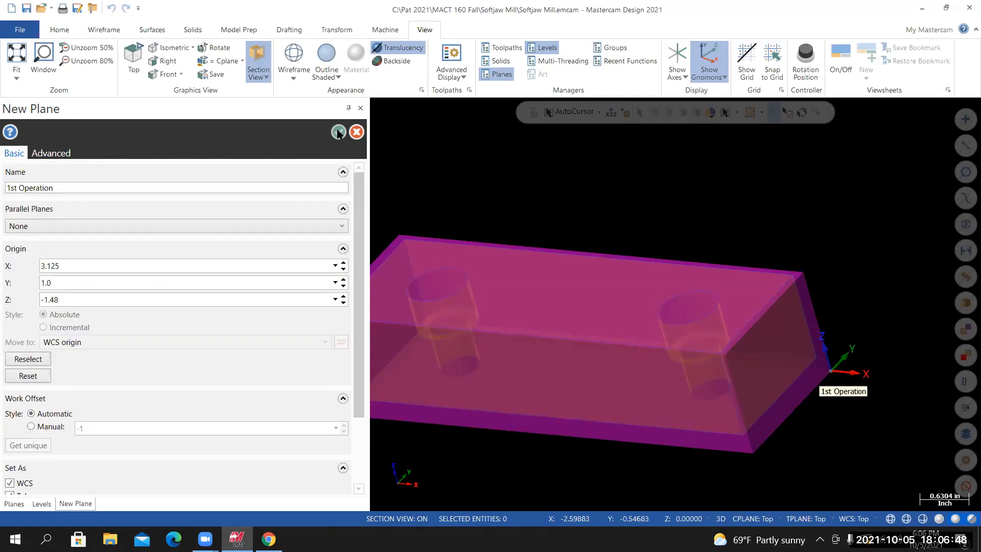
pyautogui.press('Return')
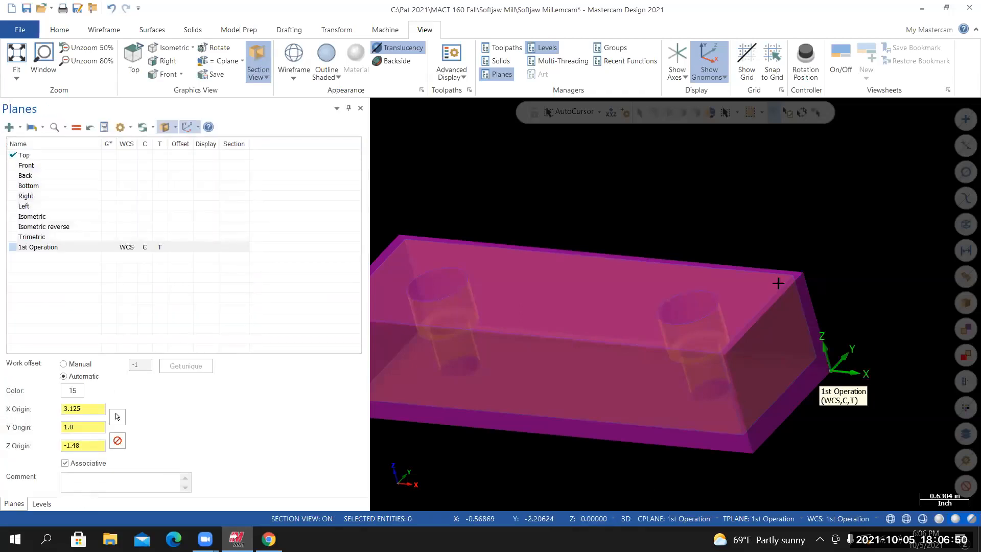
# Check the 1st Operation origin at the stock corner and save the Softjaw Mill file
pyautogui.moveTo(784, 298); pyautogui.dragTo(803, 269, button='middle')
pyautogui.scroll(3, 807, 410)
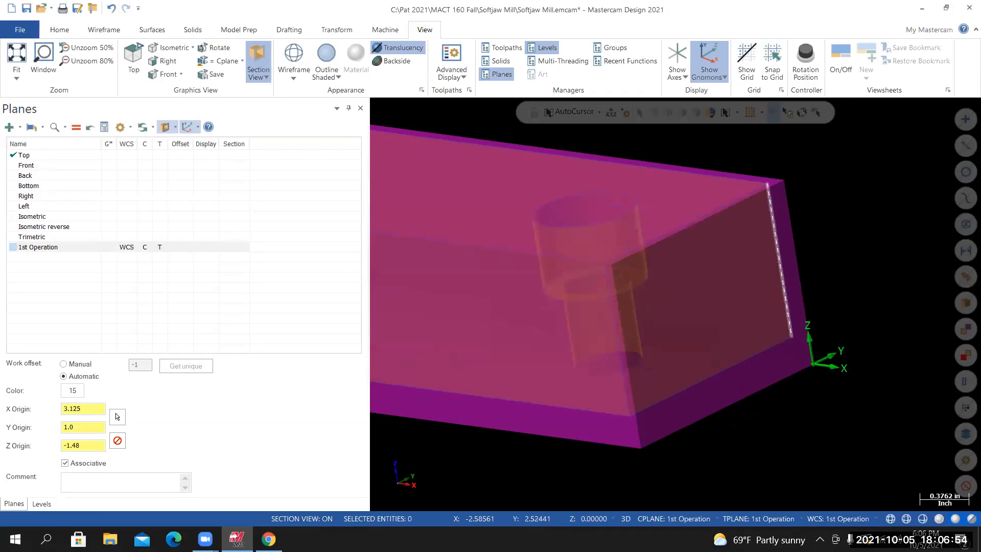
pyautogui.rightClick(768, 292)
pyautogui.click(771, 290)
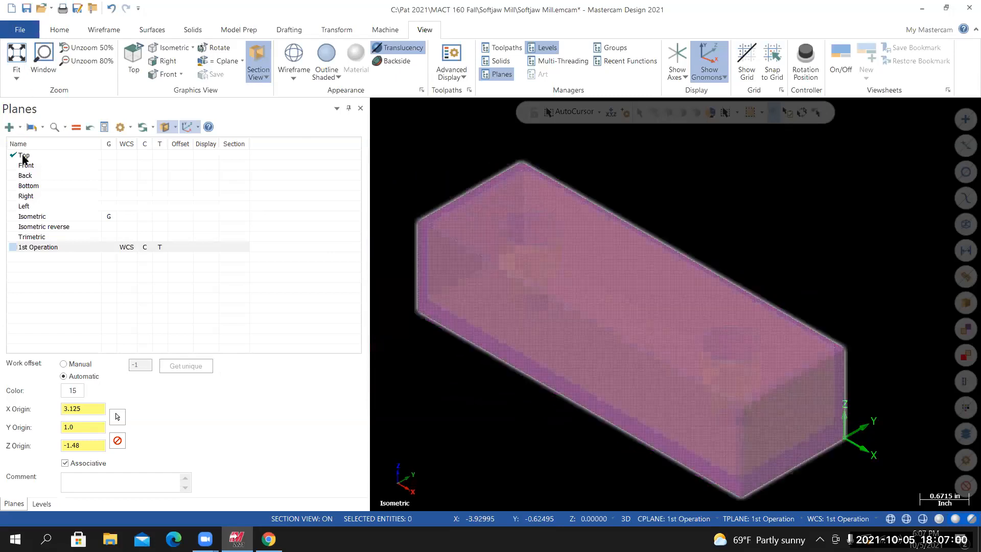
pyautogui.hotkey('ctrl', 's')
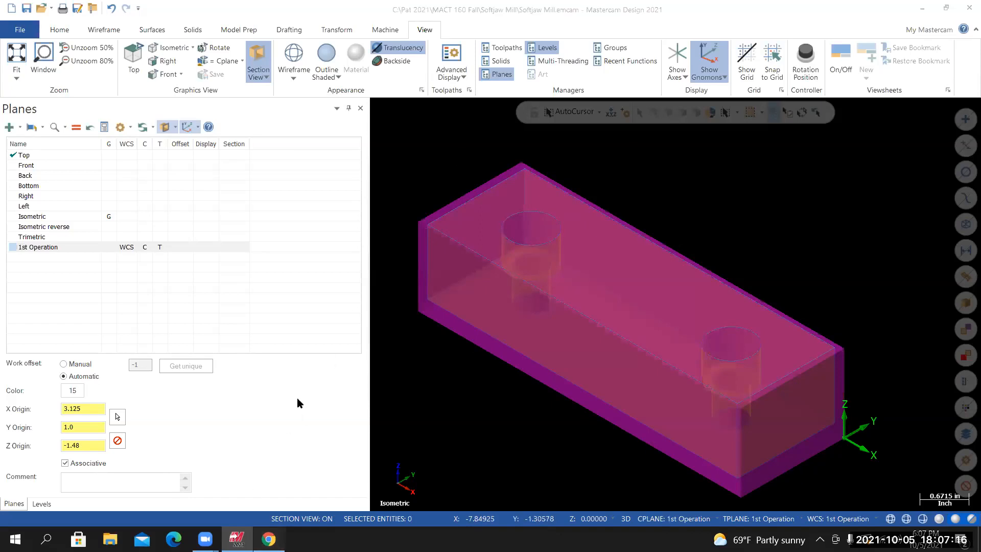
# Switch to the Softjaw Mill Discussion page in Chrome and compare its final modeling steps with the Mastercam model
pyautogui.hotkey('alt', 'Tab')
pyautogui.scroll(-1, 320, 373)
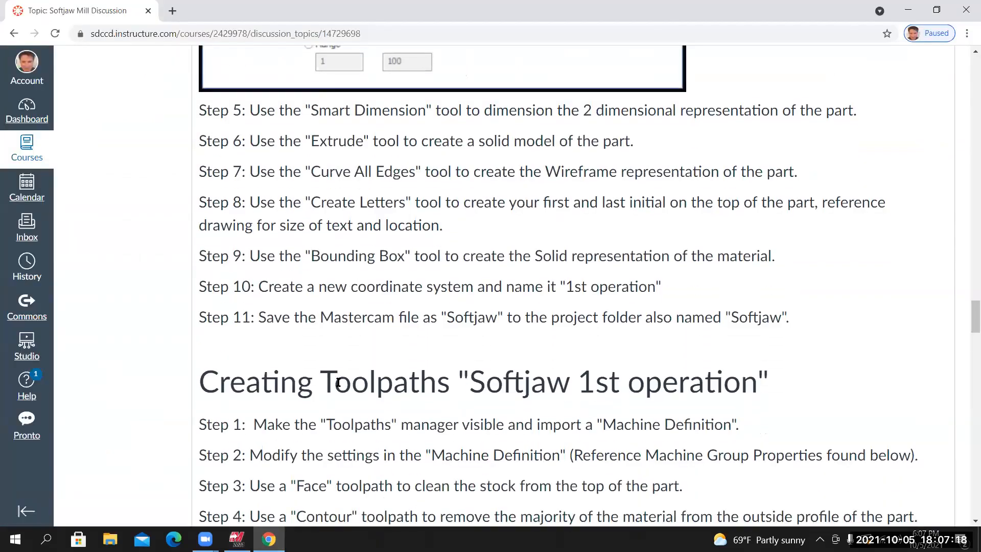
pyautogui.scroll(-2, 272, 206)
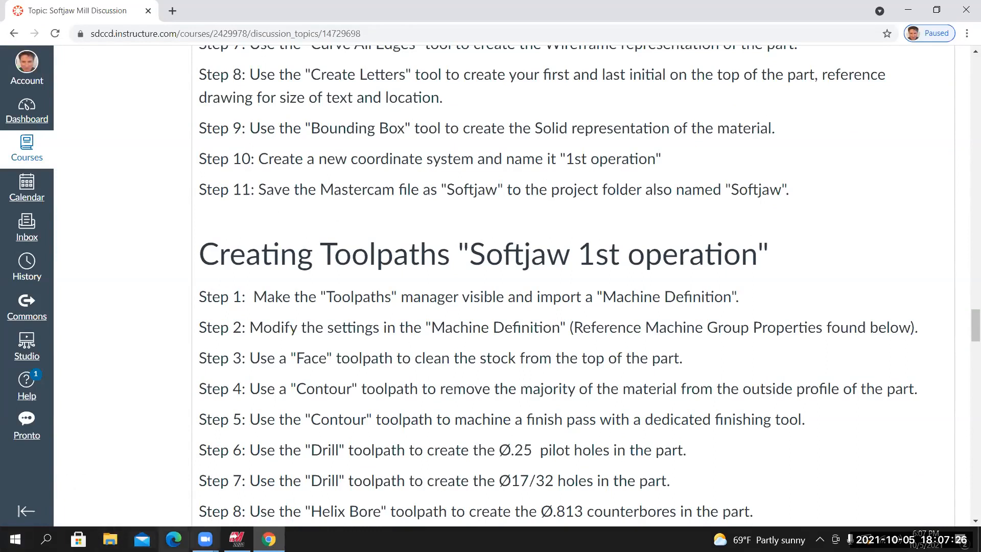
pyautogui.click(236, 539)
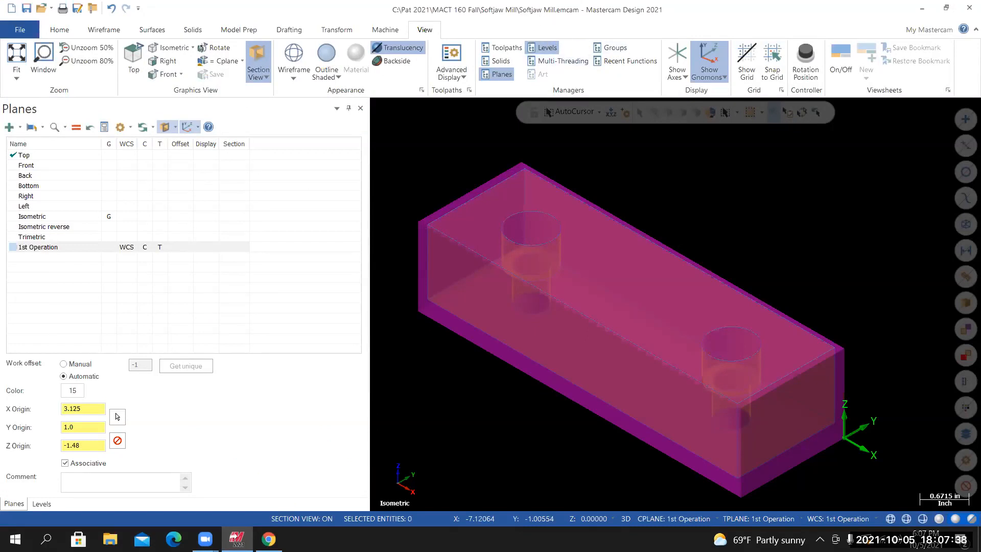
pyautogui.hotkey('alt', 'Tab')
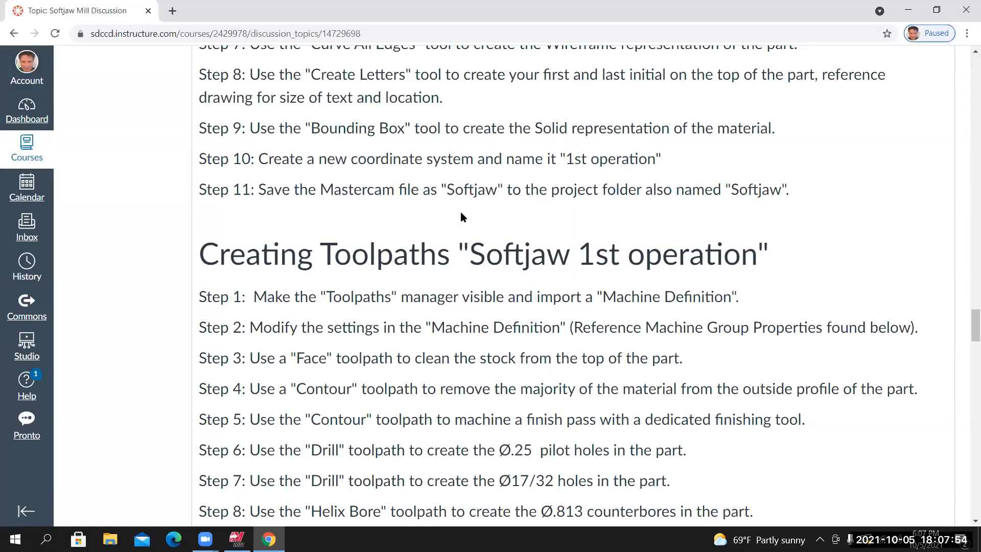
pyautogui.click(237, 539)
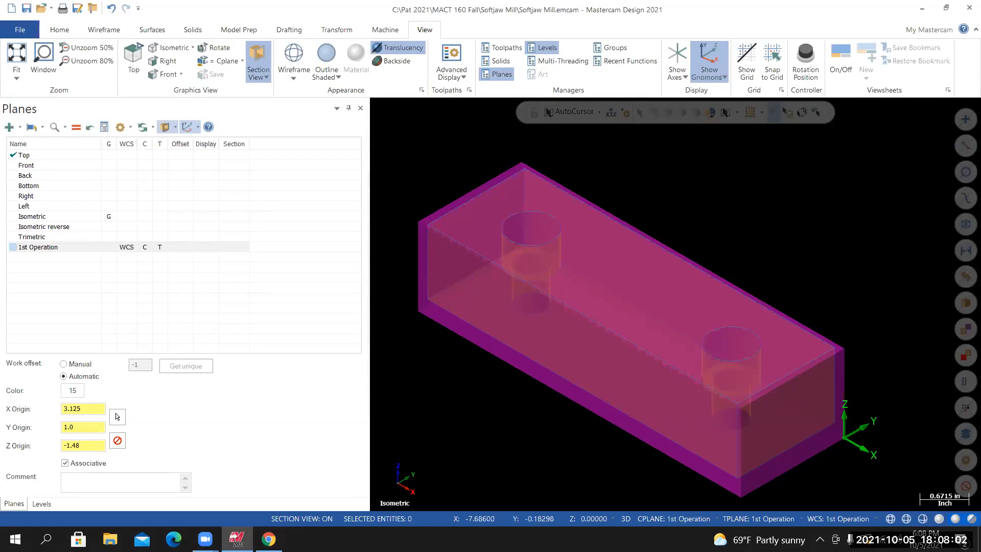
pyautogui.moveTo(484, 463)
pyautogui.mouseDown(button='middle')
pyautogui.moveTo(562, 421)
pyautogui.moveTo(484, 447)
pyautogui.mouseUp(button='middle')
# Review the "Modeling Softjaw" instructions in Chrome, from the base shape and levels through saving, against the finished model
pyautogui.click(269, 539)
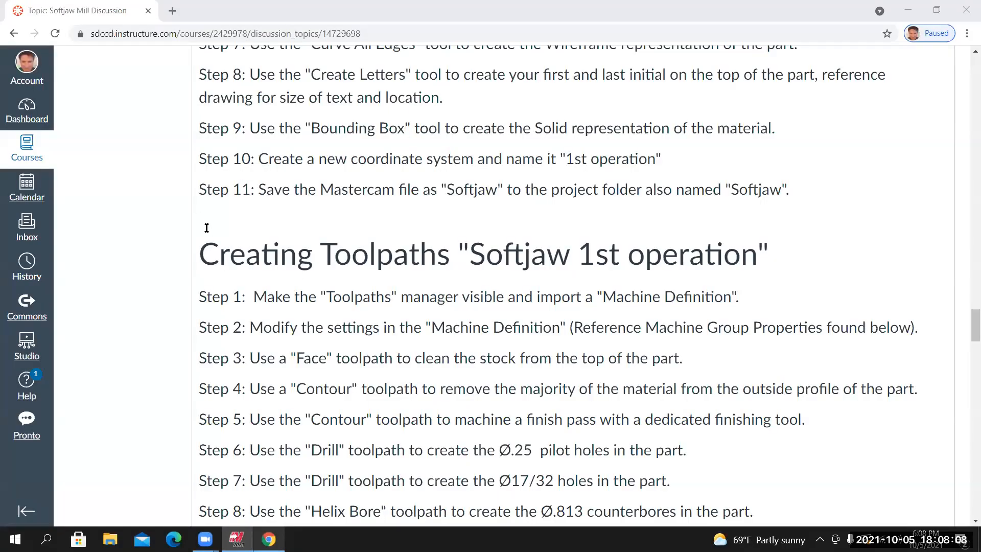
pyautogui.scroll(5, 208, 249)
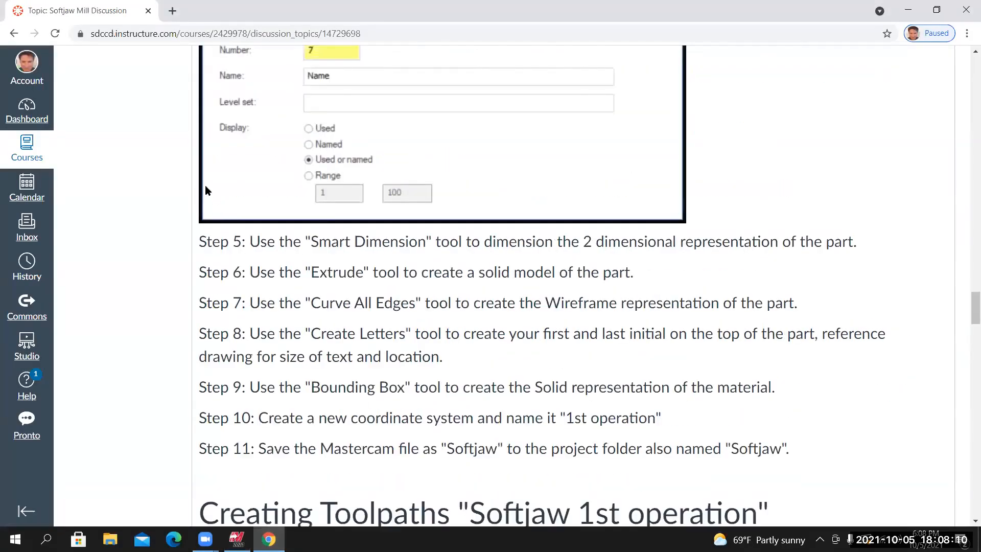
pyautogui.scroll(10, 206, 190)
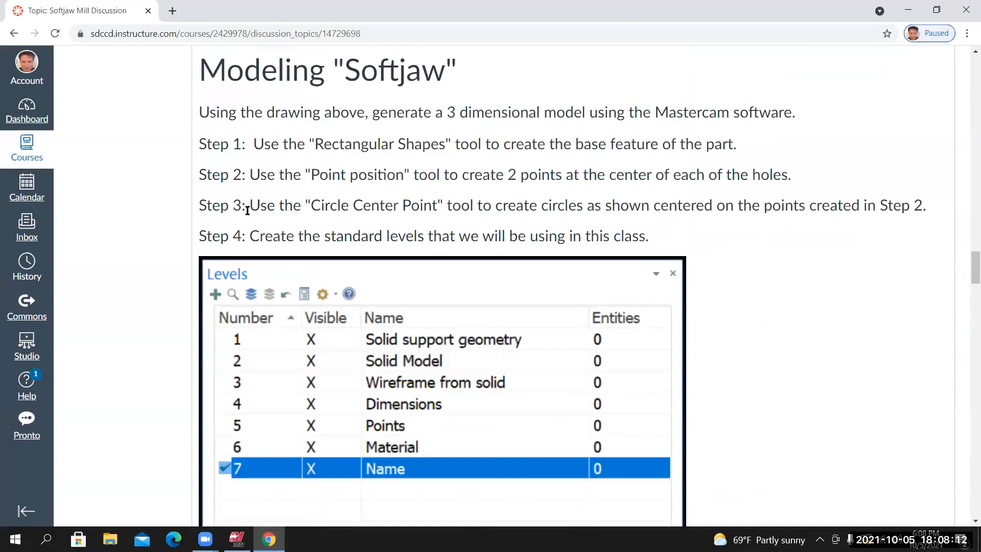
pyautogui.scroll(-7, 247, 210)
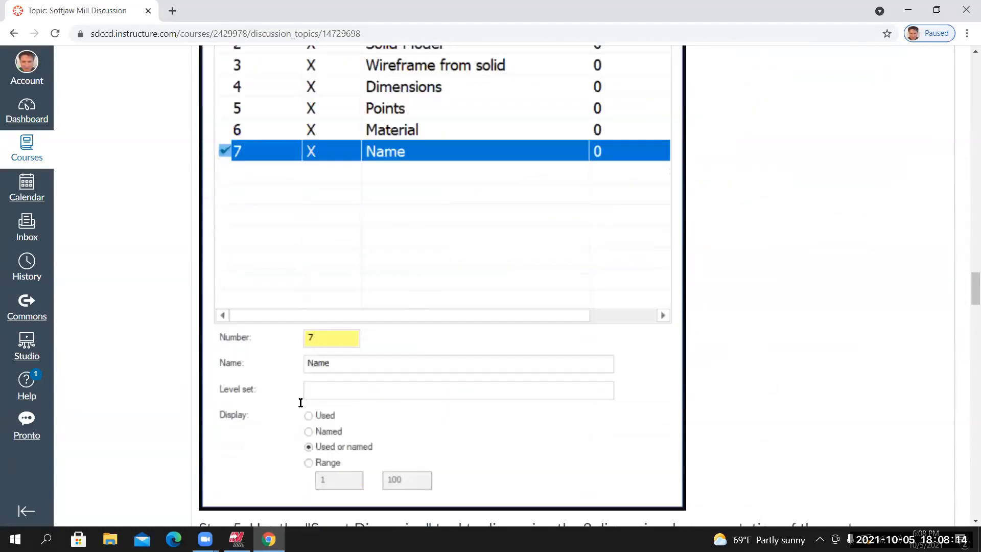
pyautogui.scroll(-7, 245, 174)
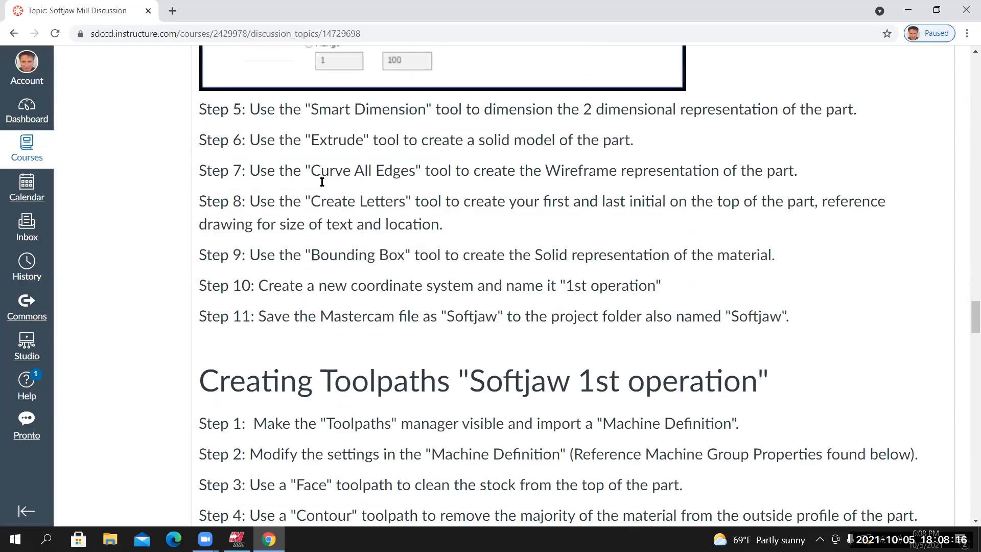
pyautogui.scroll(-3, 332, 189)
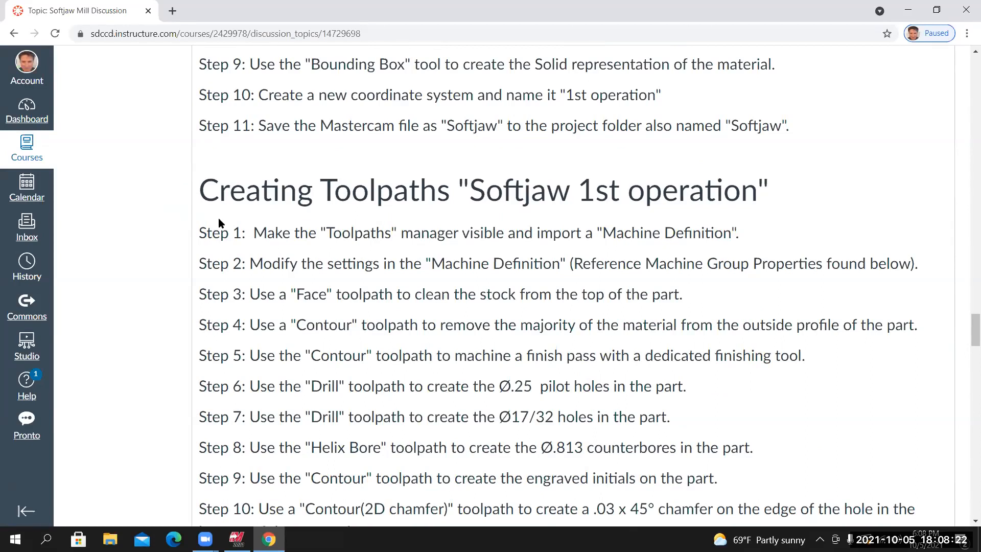
pyautogui.scroll(2, 222, 327)
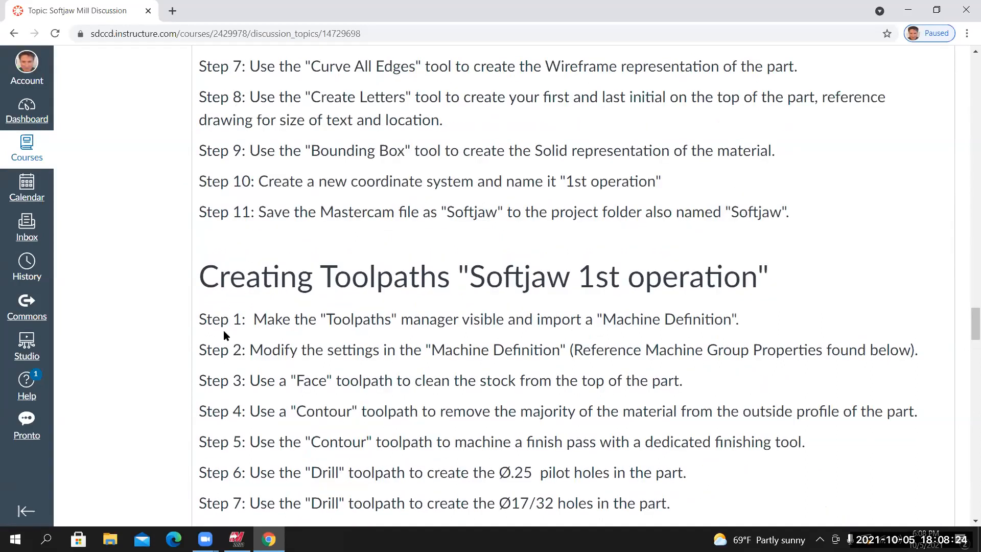
pyautogui.scroll(12, 225, 333)
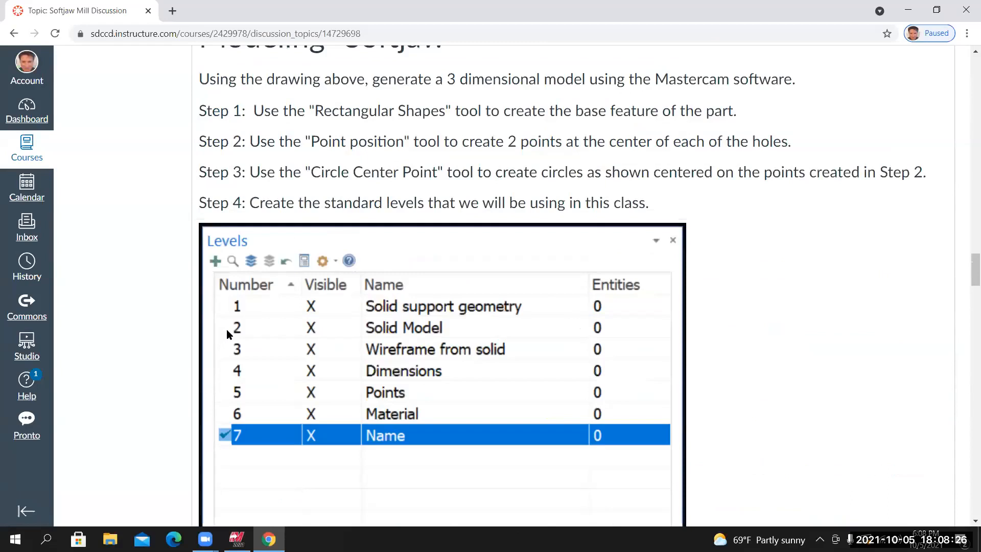
pyautogui.scroll(-10, 226, 329)
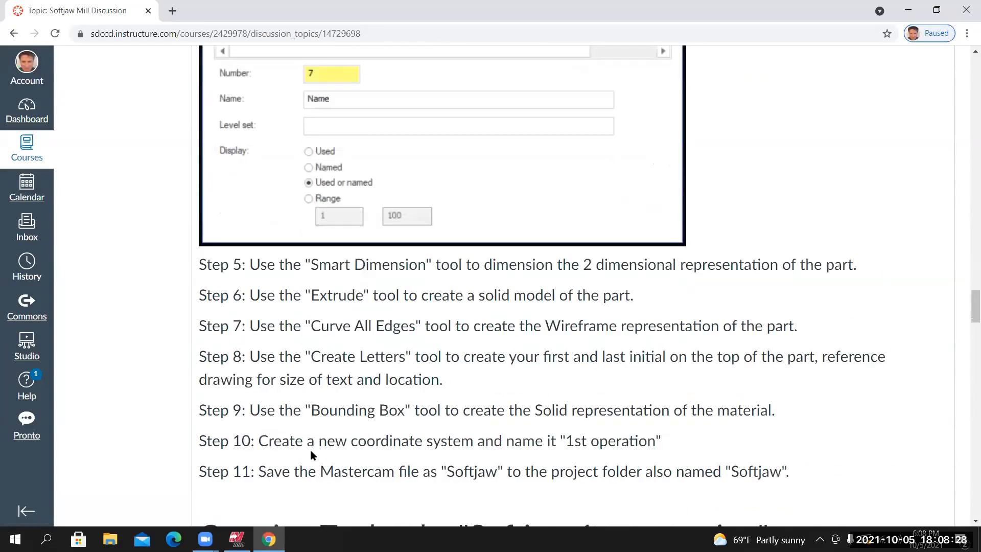
pyautogui.scroll(-5, 311, 450)
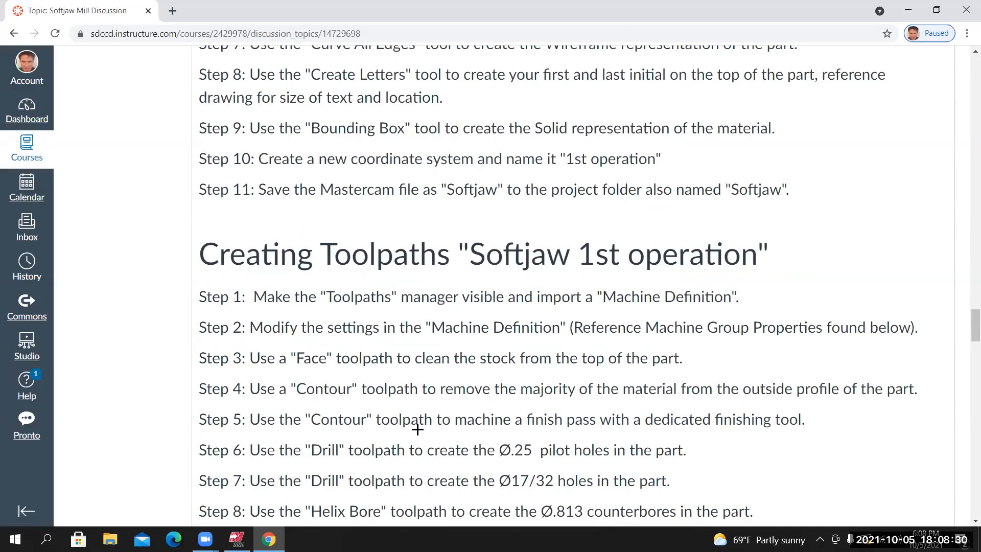
pyautogui.hotkey('alt', 'Tab')
pyautogui.moveTo(676, 305); pyautogui.dragTo(676, 304, button='middle')
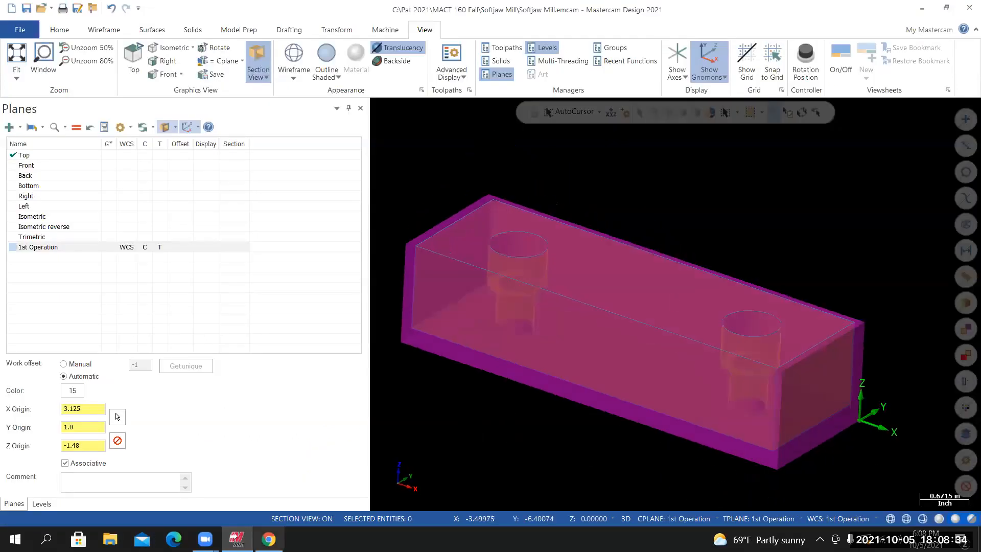
pyautogui.hotkey('alt', 'Tab')
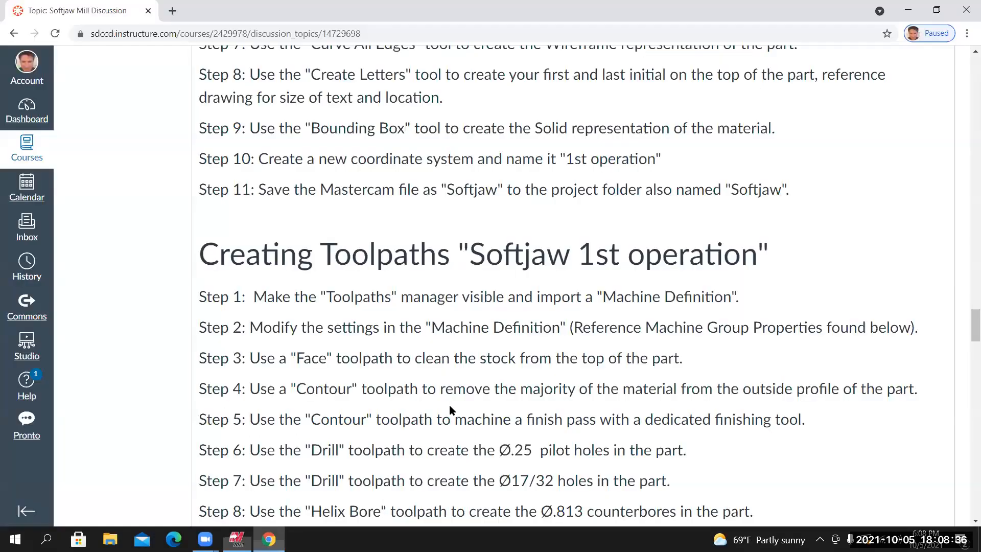
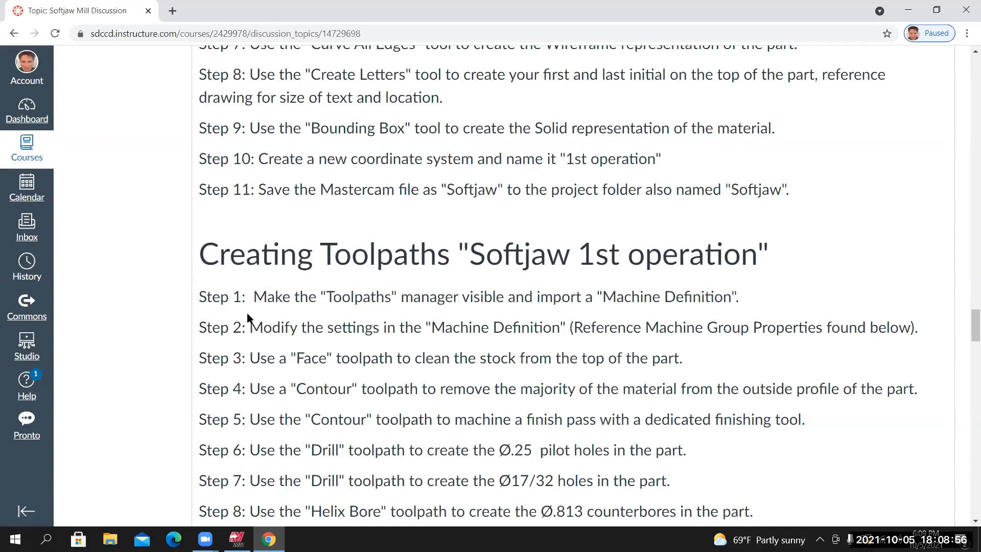
# Examine the 1st and 2nd operation toolpath steps and the Machine Group Properties reference for files, tool settings and stock setup
pyautogui.scroll(-1, 317, 266)
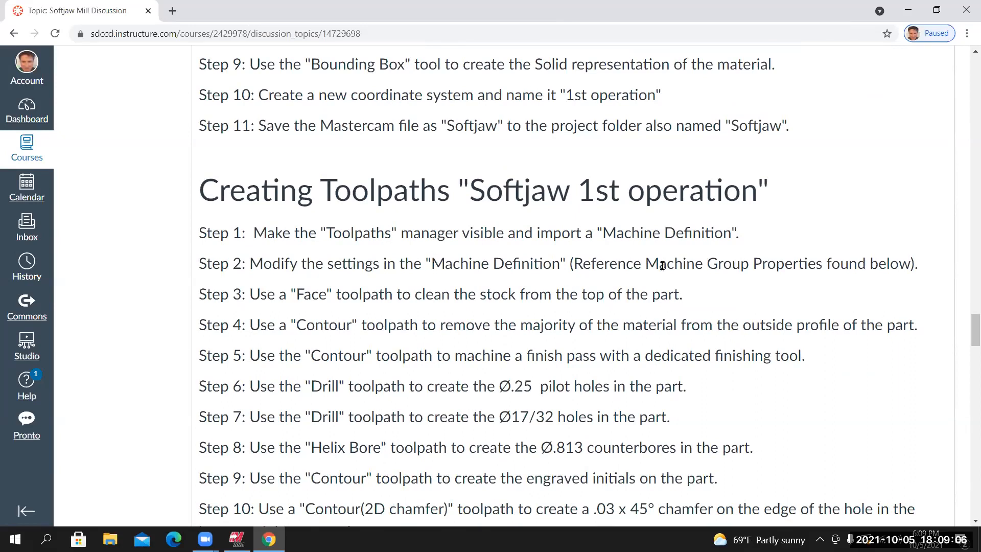
pyautogui.scroll(-4, 878, 281)
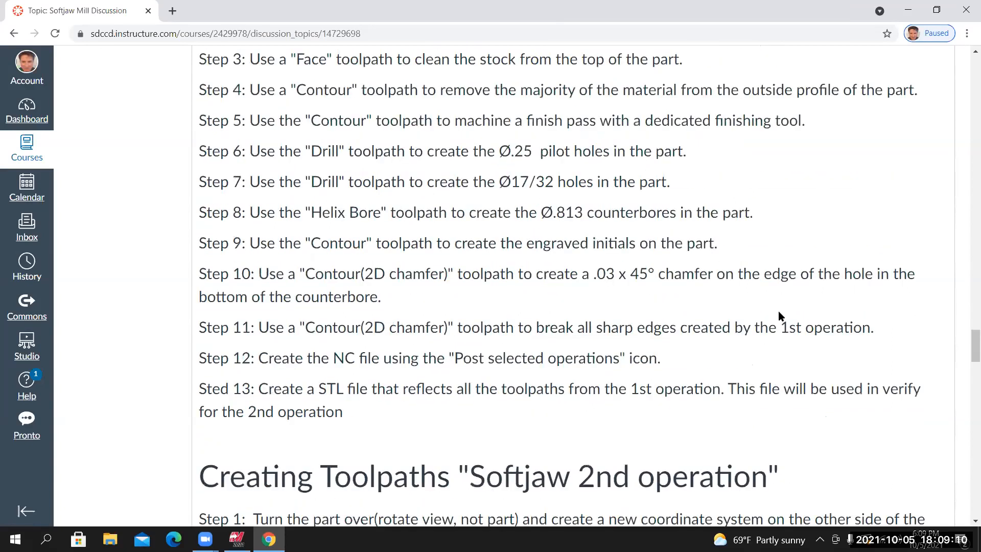
pyautogui.scroll(-15, 777, 310)
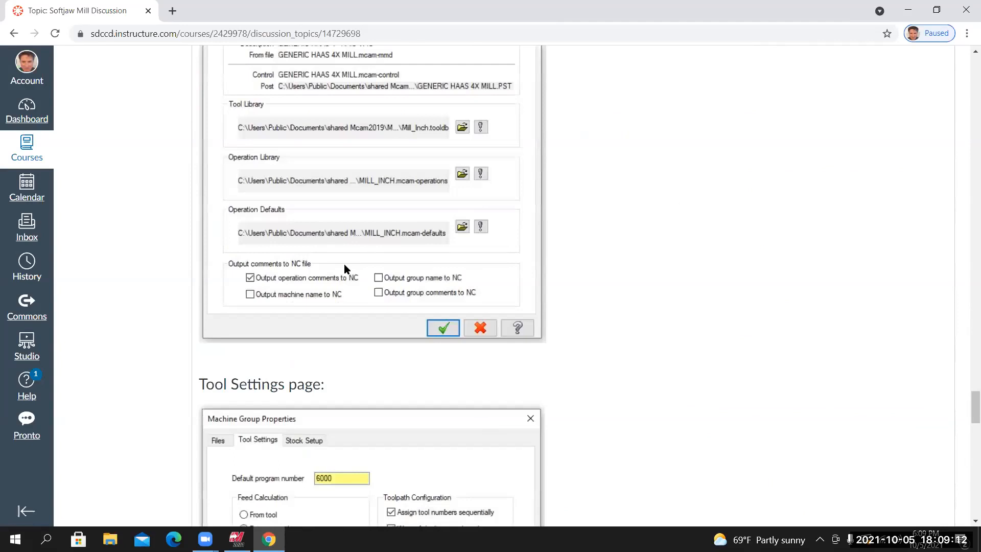
pyautogui.scroll(5, 345, 264)
pyautogui.scroll(3, 223, 232)
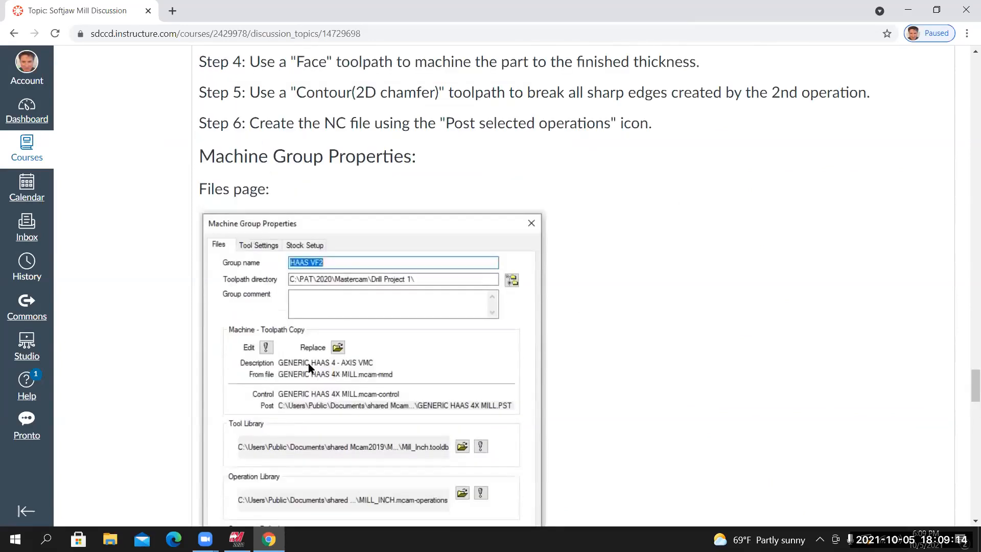
pyautogui.scroll(-6, 314, 293)
pyautogui.scroll(-10, 305, 339)
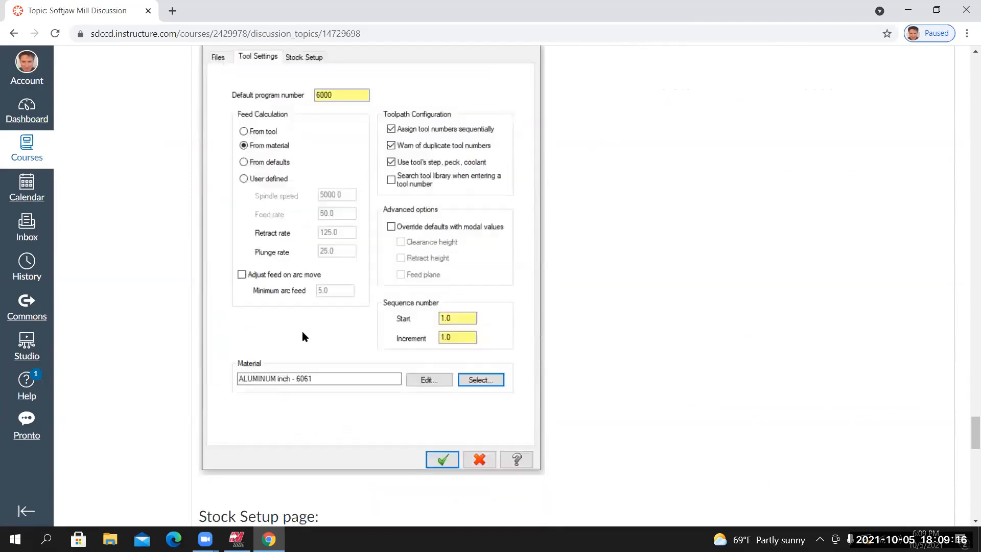
pyautogui.scroll(-4, 302, 331)
pyautogui.scroll(-4, 302, 331)
pyautogui.scroll(10, 302, 331)
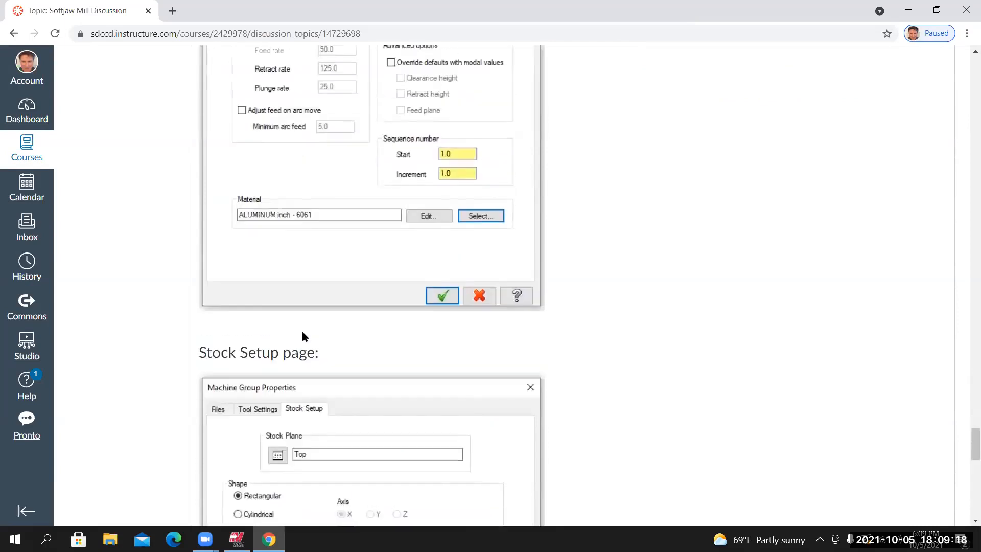
pyautogui.scroll(-3, 302, 337)
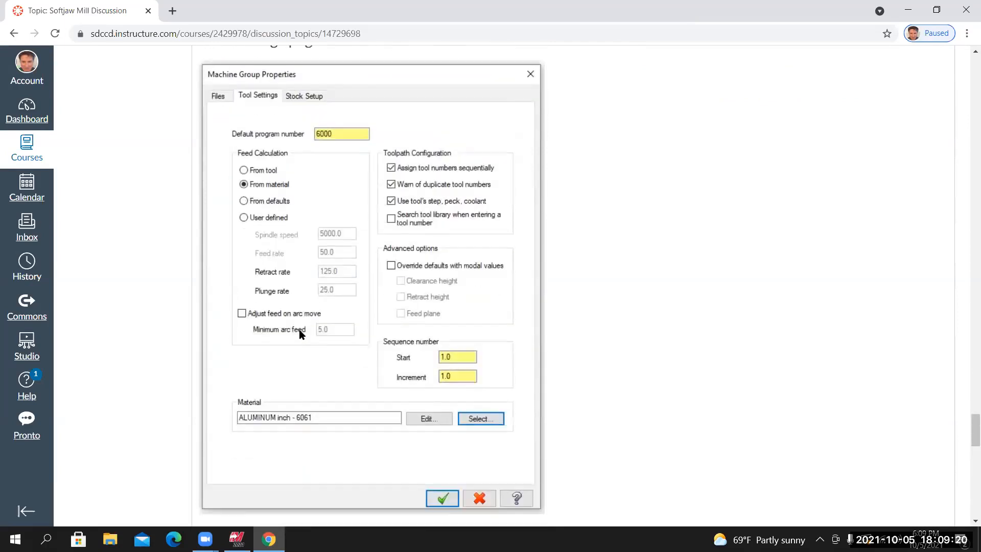
pyautogui.scroll(-8, 292, 296)
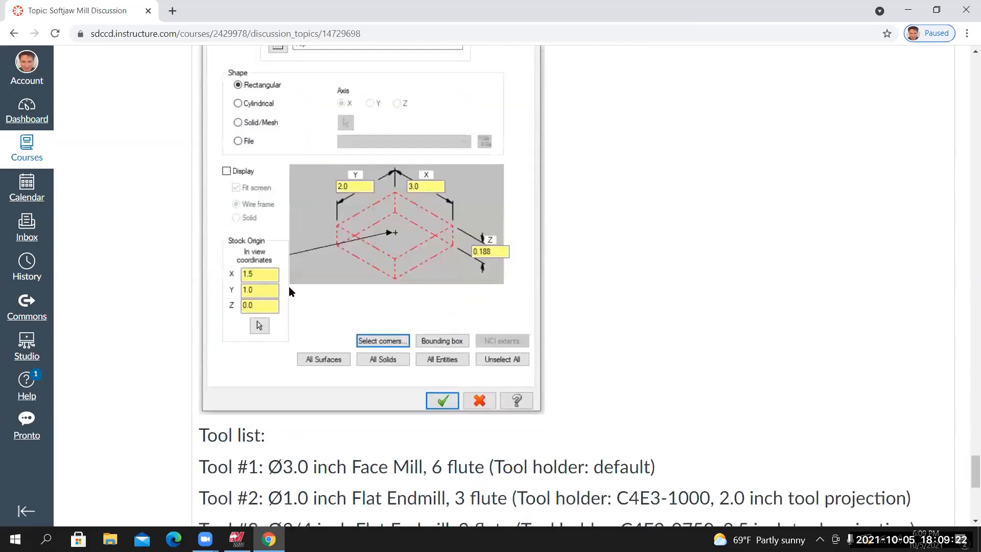
pyautogui.scroll(8, 288, 285)
pyautogui.scroll(10, 285, 292)
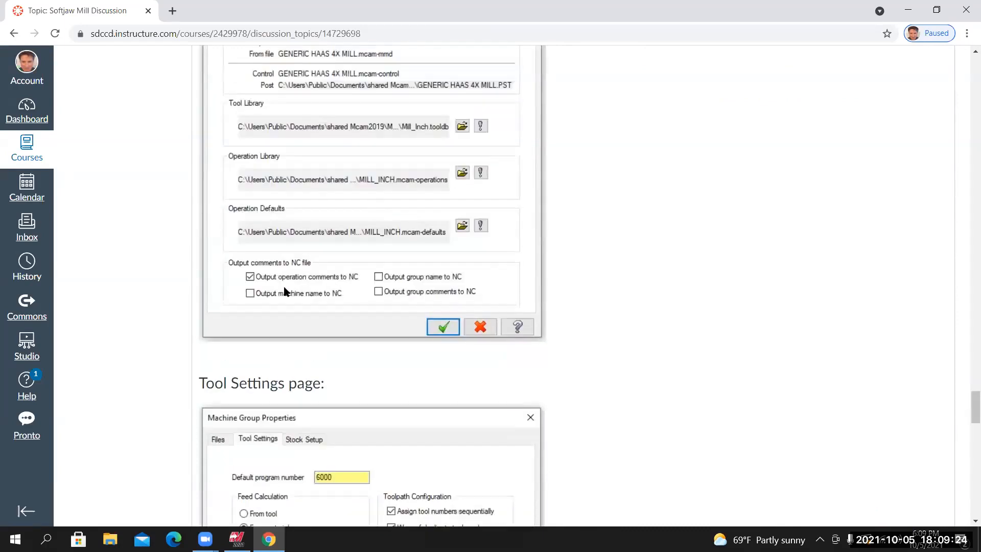
pyautogui.scroll(10, 218, 231)
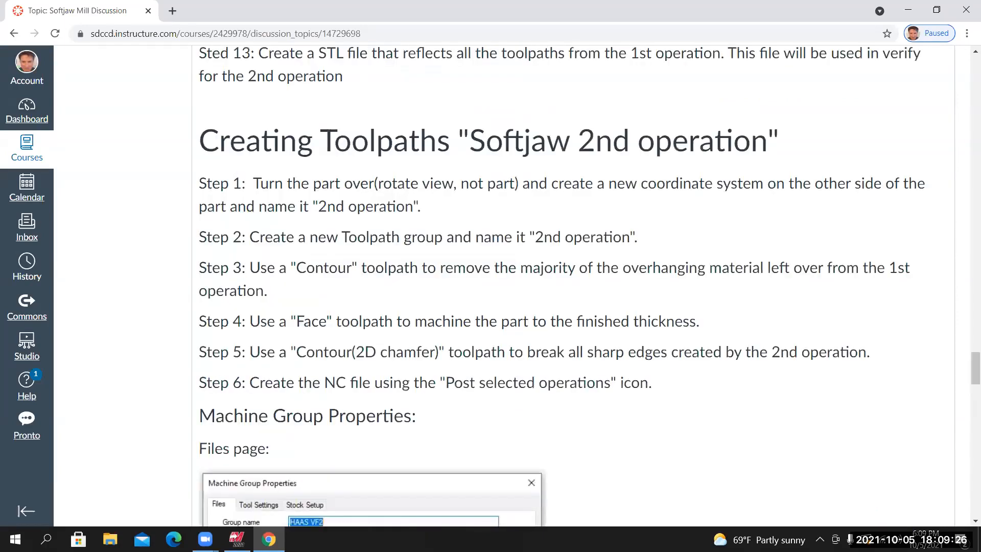
pyautogui.scroll(1, 298, 409)
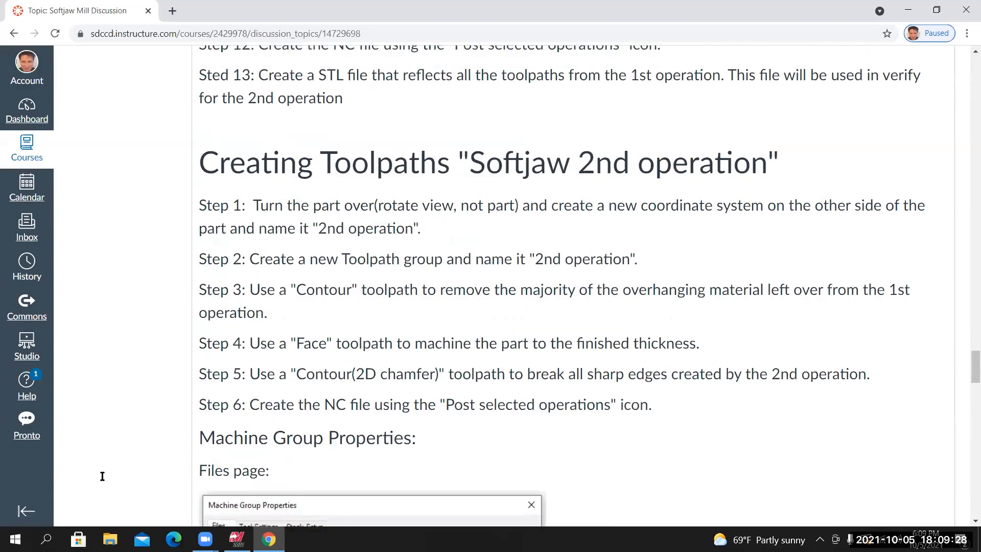
# Switch to Mastercam, show the Toolpaths manager, and add a mill machine group from MILL DEFAULT.MCAM-MMD with its properties expanded
pyautogui.hotkey('alt', 'Tab')
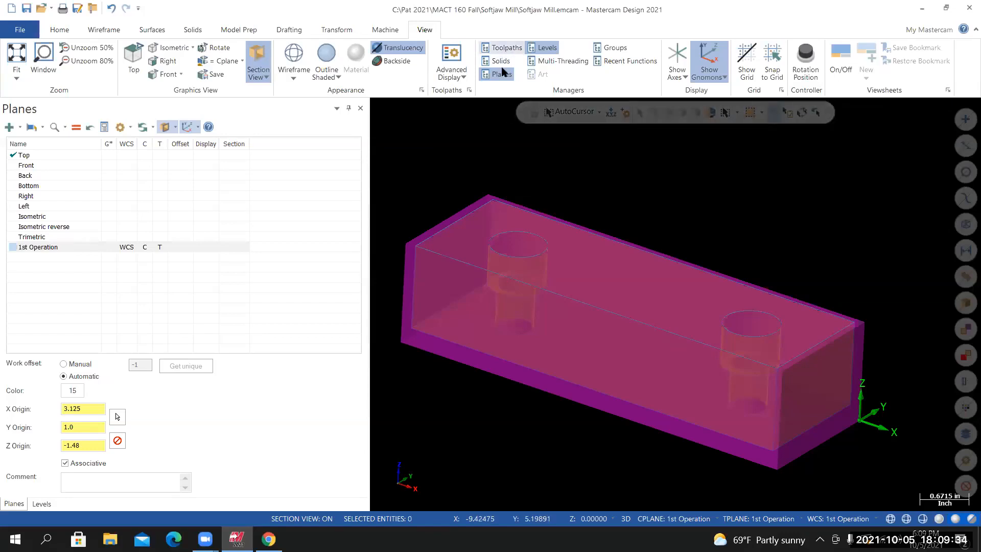
pyautogui.click(505, 50)
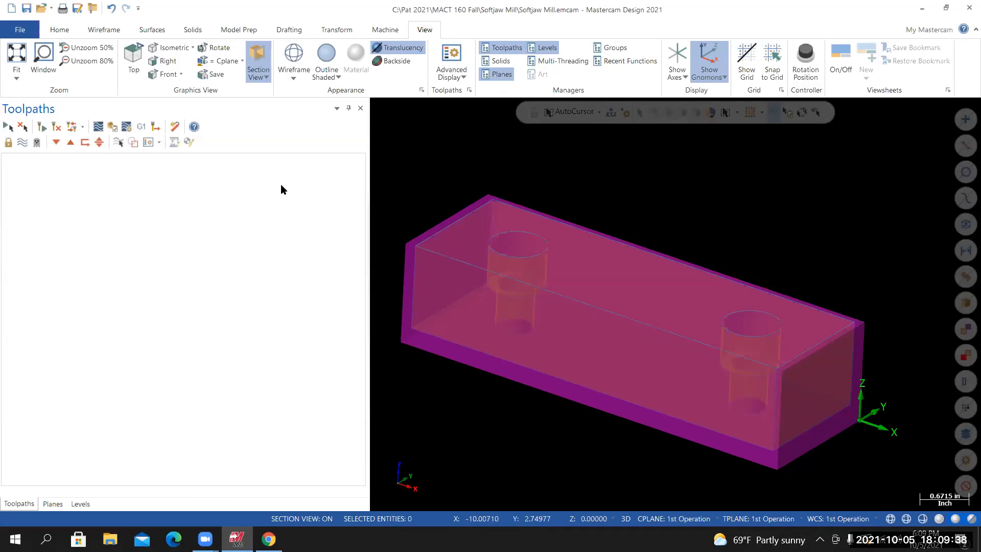
pyautogui.click(389, 32)
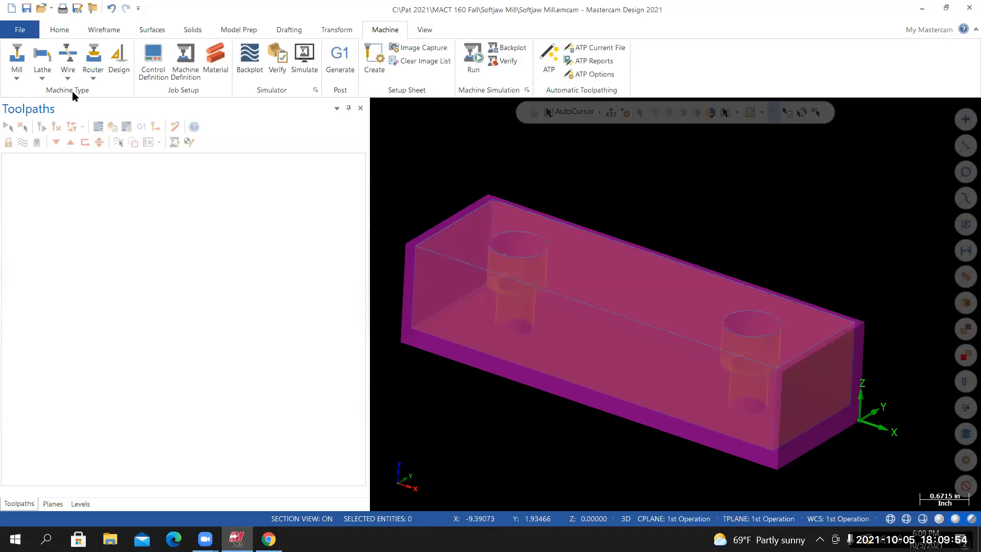
pyautogui.click(16, 79)
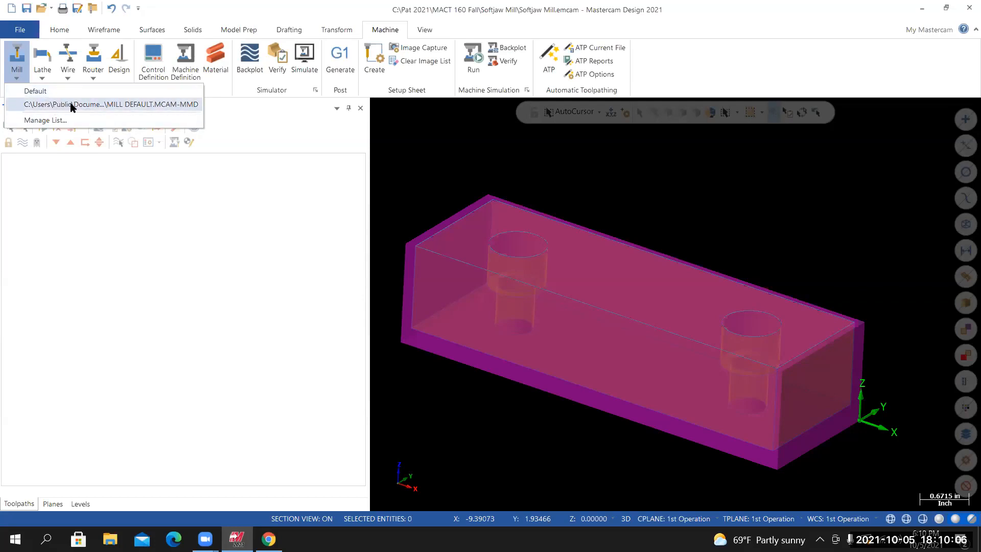
pyautogui.click(126, 105)
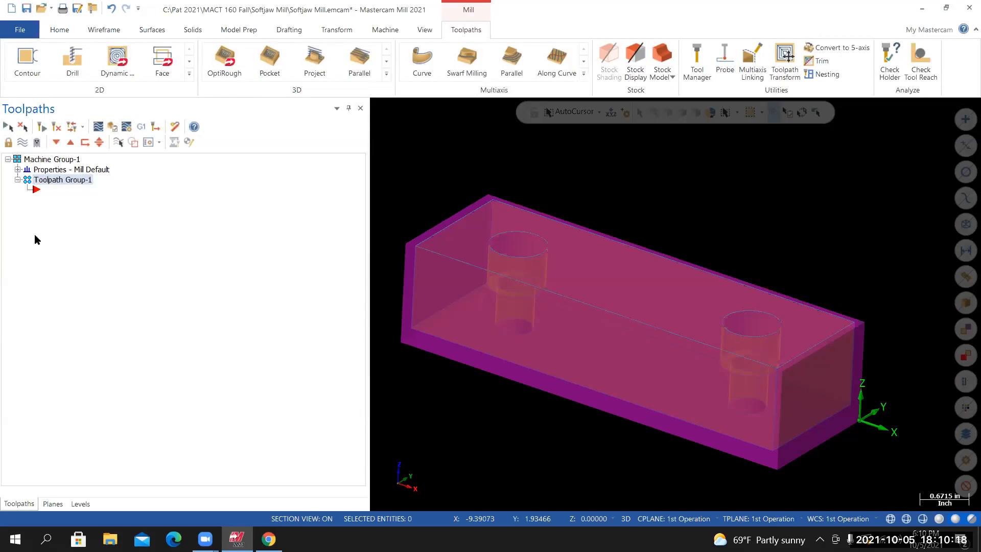
pyautogui.click(18, 170)
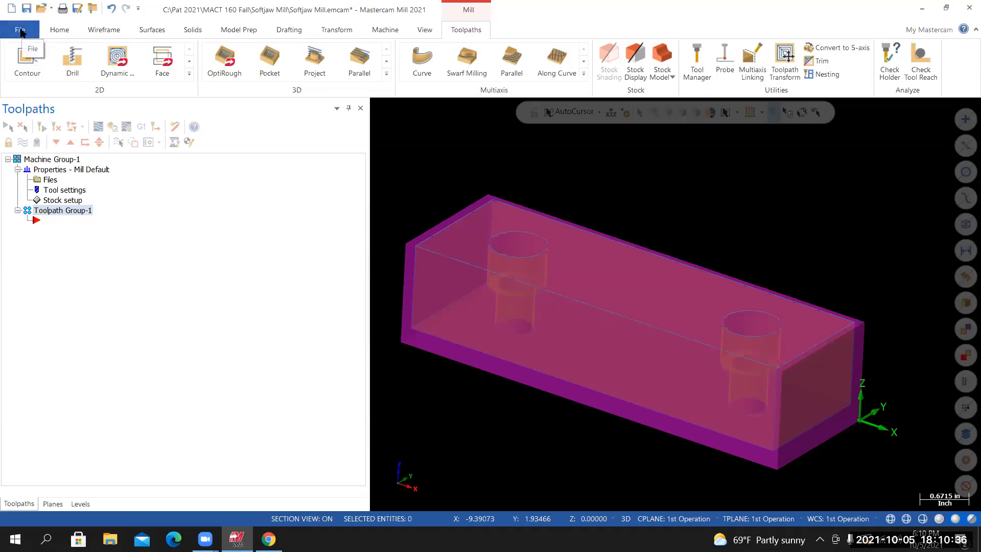
# Configure the Project Manager to add NC files and NCI files to the Softjaw Mill project folder for Machine Group-1
pyautogui.click(20, 32)
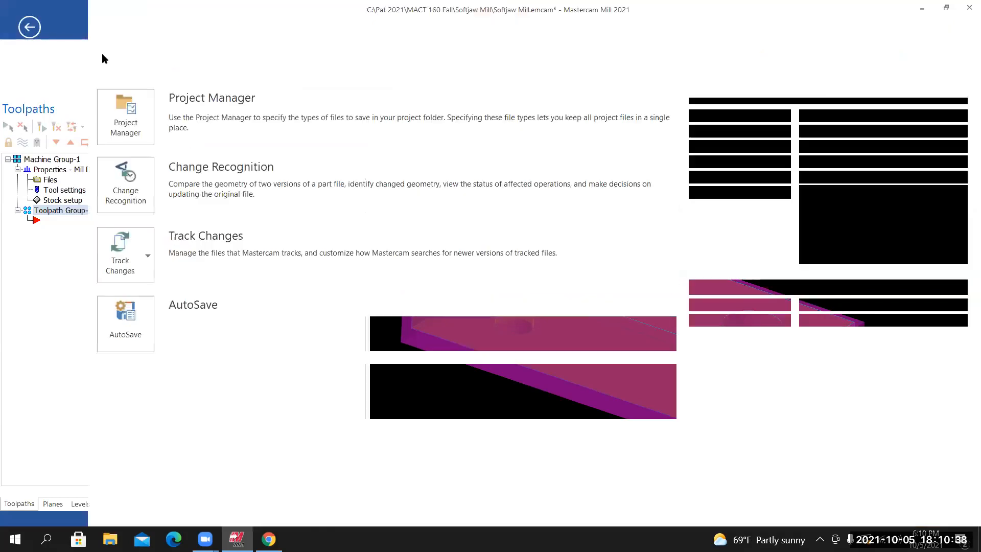
pyautogui.click(131, 117)
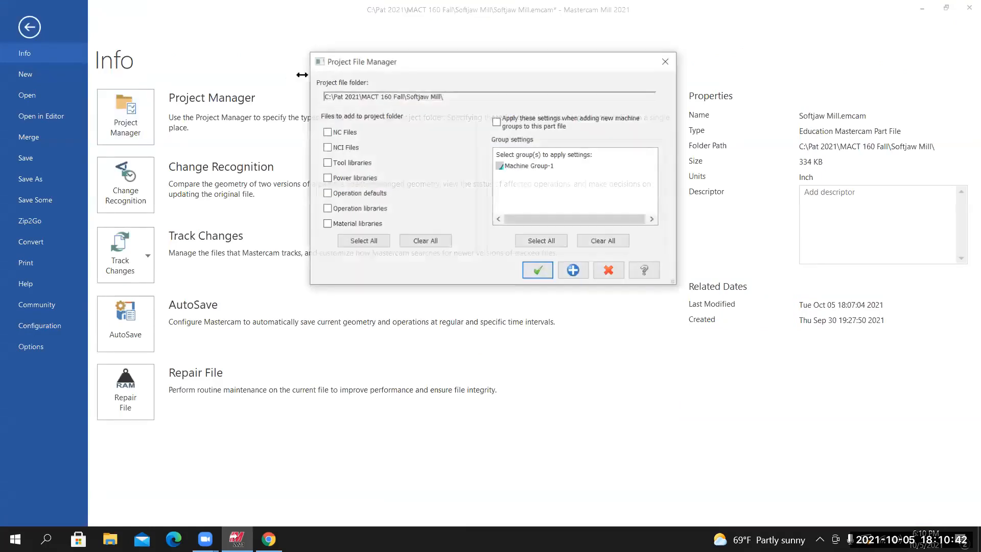
pyautogui.moveTo(422, 63); pyautogui.dragTo(402, 91)
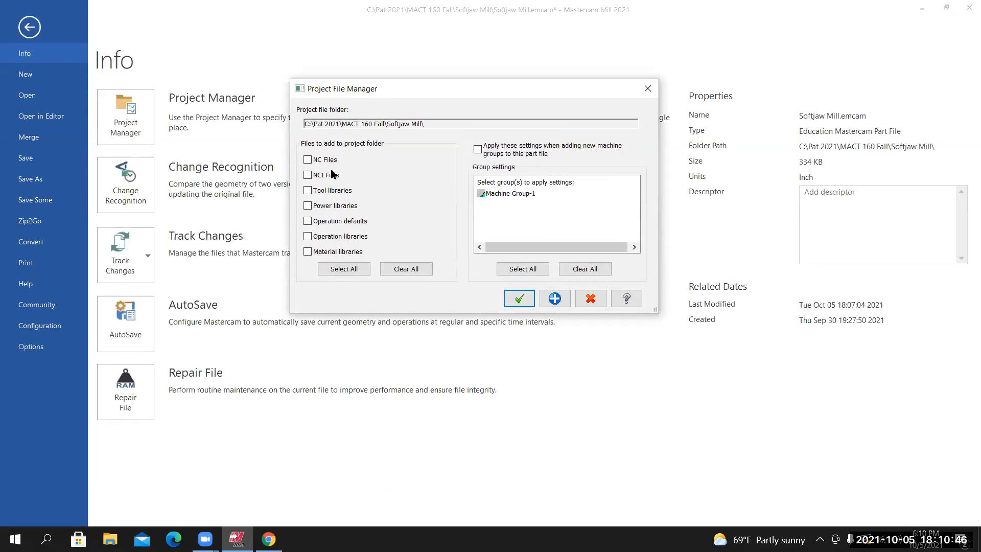
pyautogui.click(308, 161)
pyautogui.click(307, 175)
pyautogui.click(521, 300)
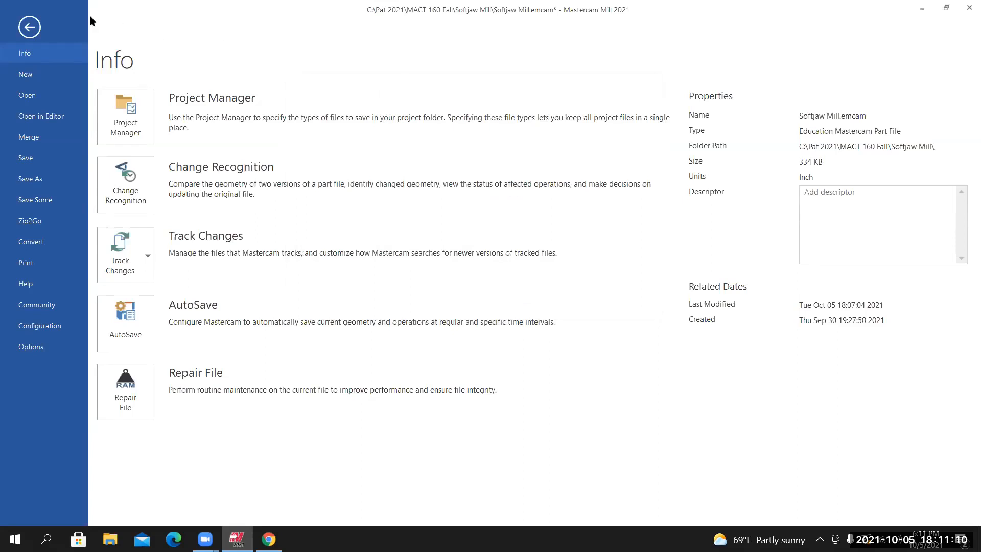
pyautogui.click(29, 27)
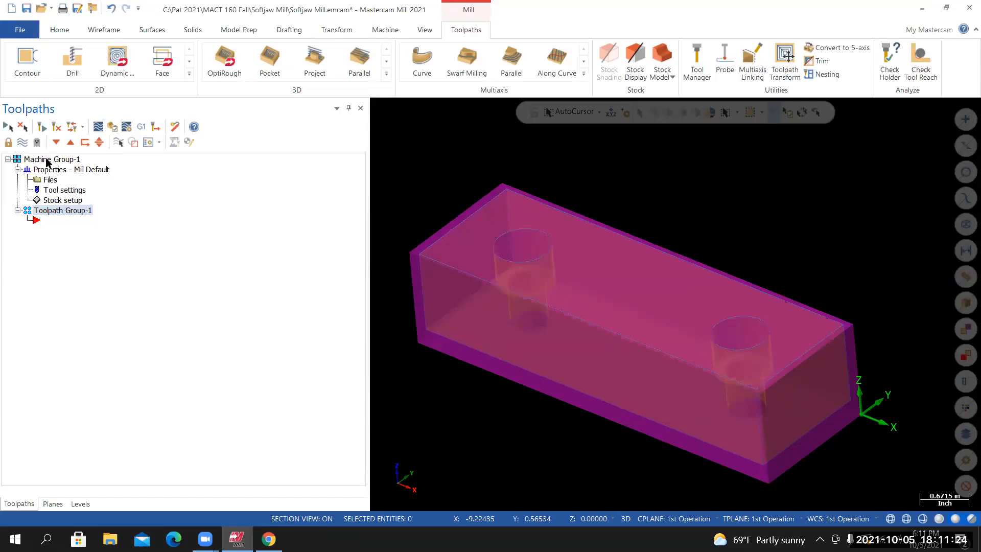
# Open the machine group's Files properties and name the group HAAS VF2
pyautogui.click(60, 175)
pyautogui.click(50, 182)
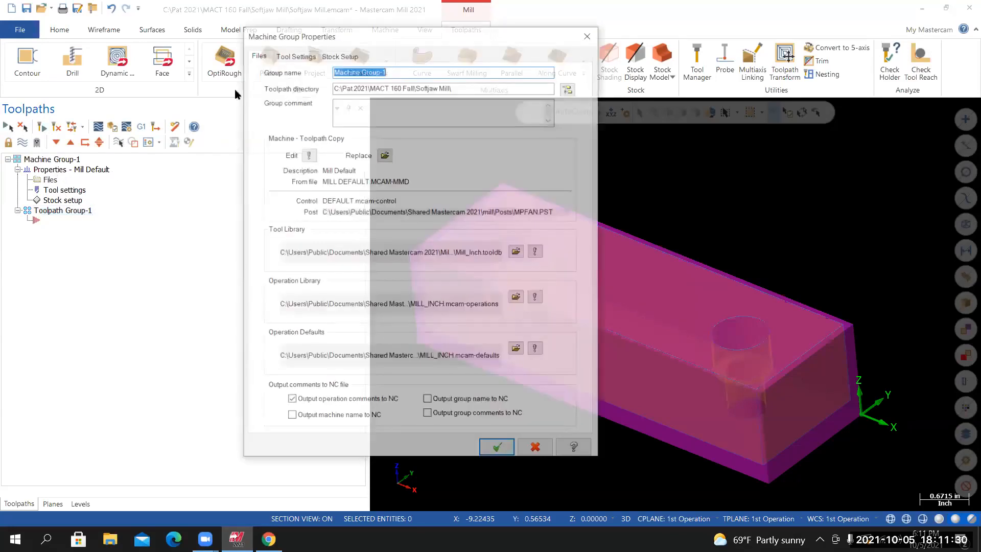
pyautogui.moveTo(347, 35); pyautogui.dragTo(420, 45)
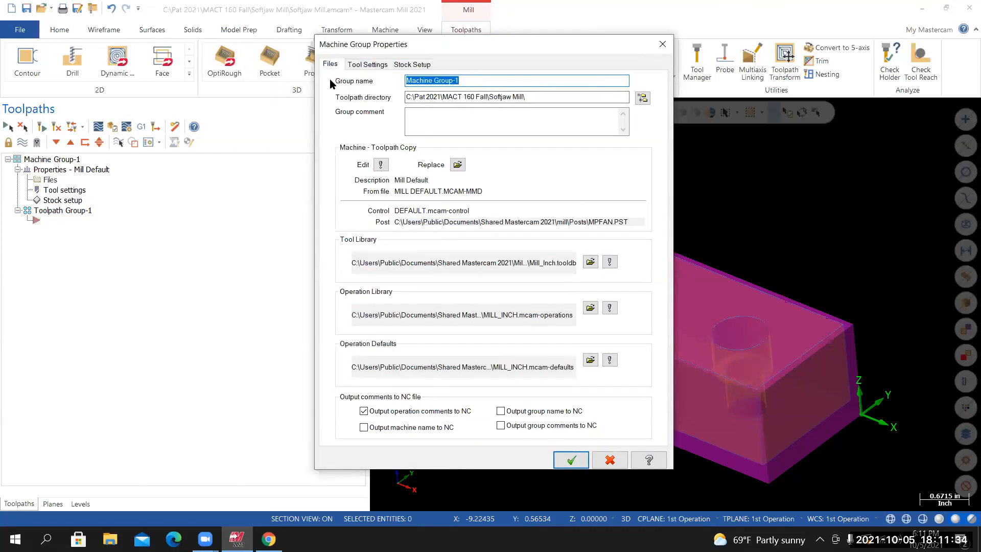
pyautogui.write('HAA')
pyautogui.write('S BF')
pyautogui.press('BackSpace')
pyautogui.press('BackSpace')
pyautogui.write('VF2')
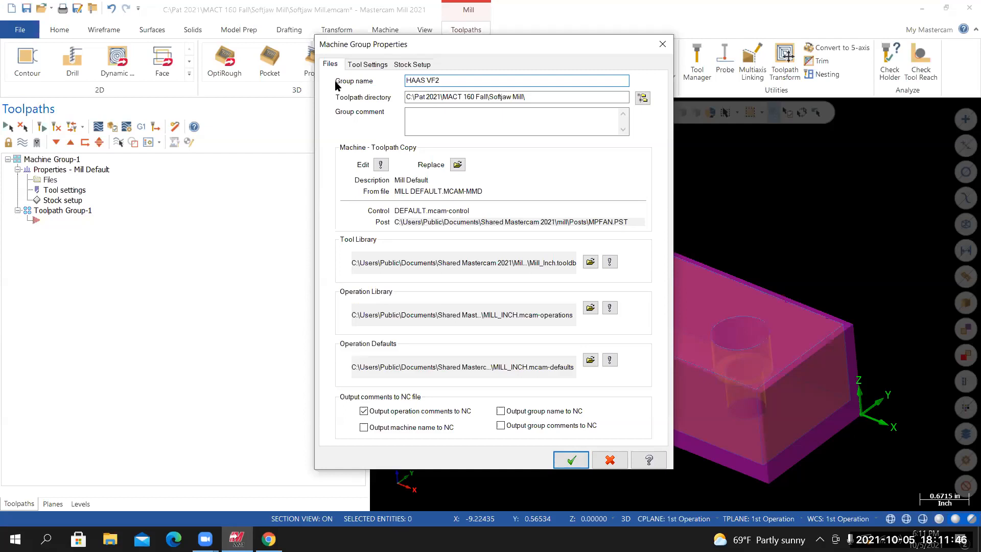
# Edit the machine definition and set the Tool Spindle's maximum speed to 10000 rpm
pyautogui.click(381, 166)
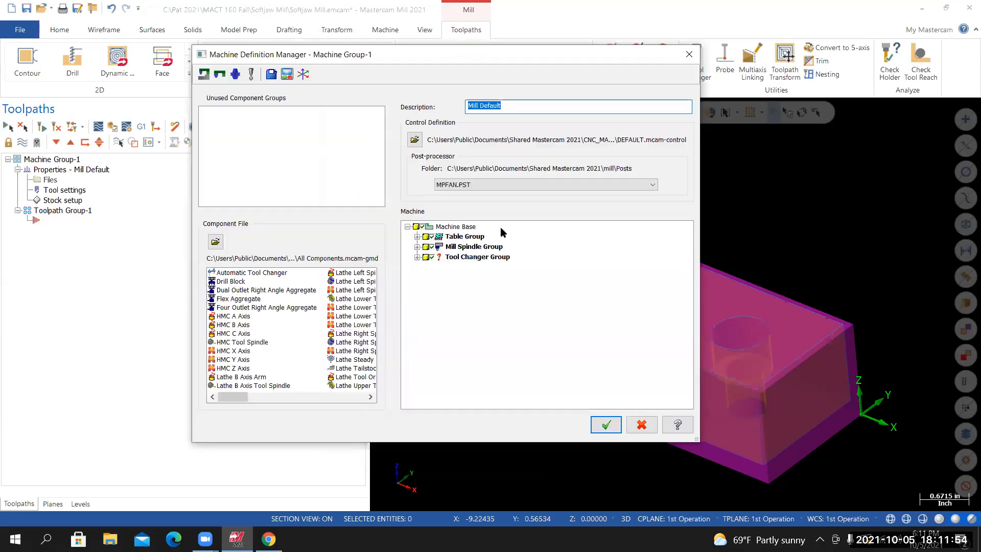
pyautogui.click(429, 228)
pyautogui.click(439, 237)
pyautogui.click(448, 248)
pyautogui.click(458, 258)
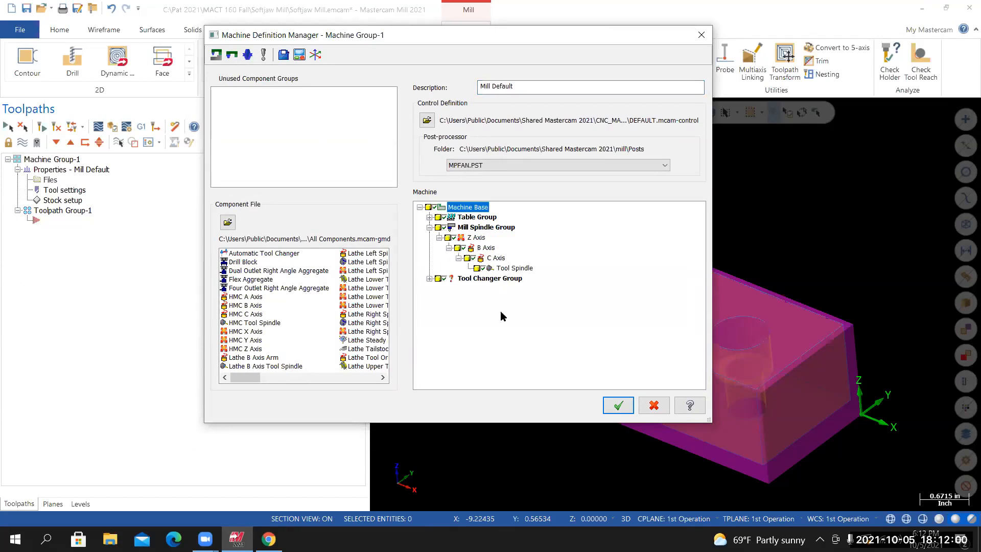
pyautogui.doubleClick(515, 268)
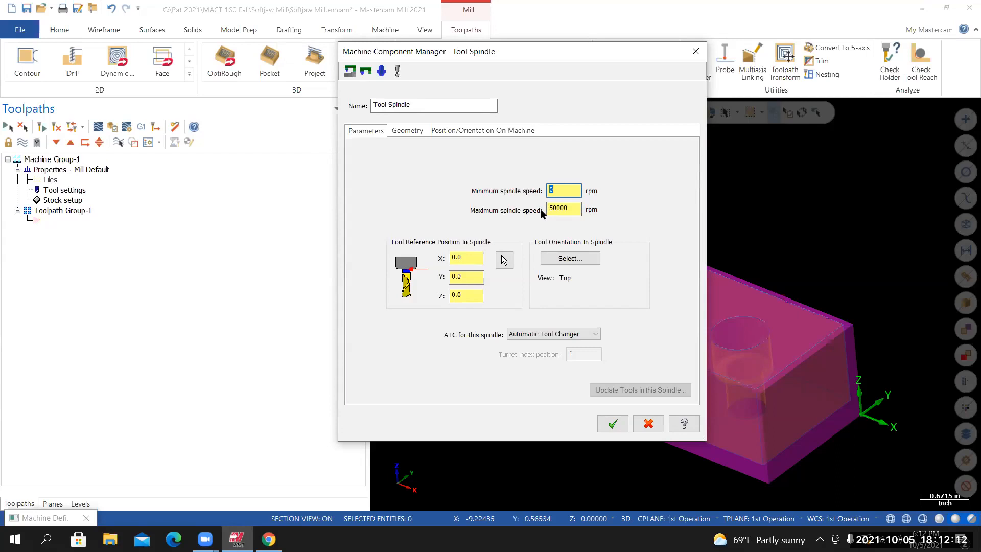
pyautogui.press('Tab')
pyautogui.write('10000')
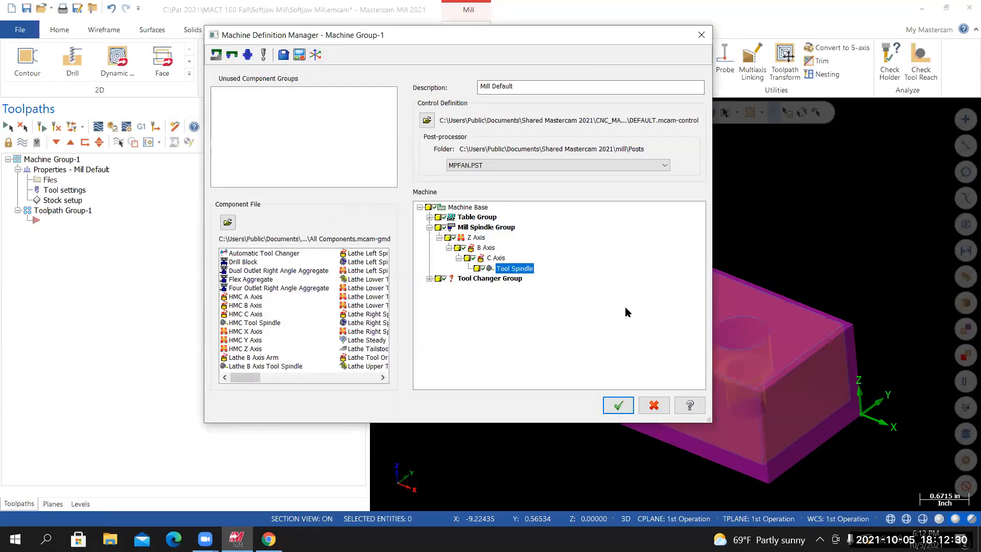
pyautogui.click(618, 407)
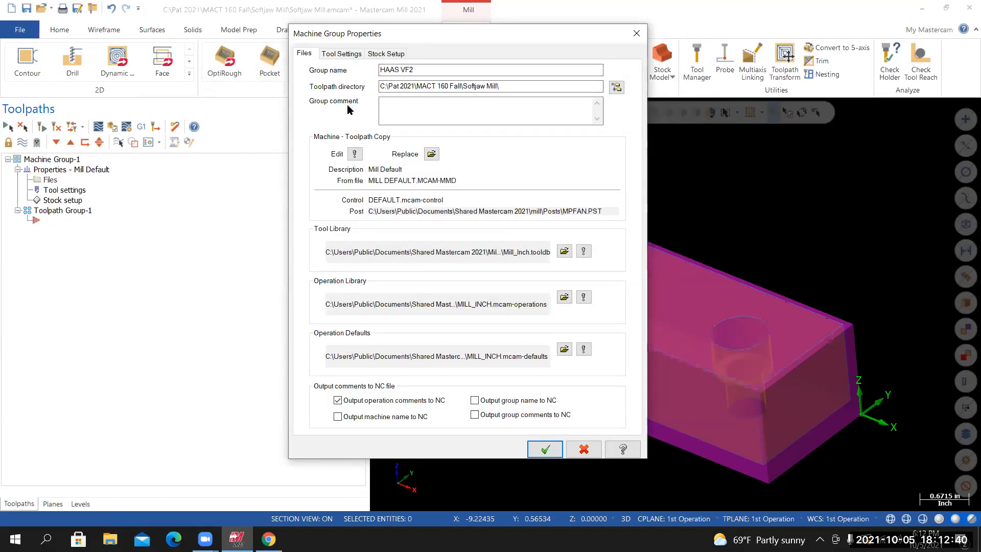
# Set the default program number to 8050, feed calculation from material, and enable sequential tool numbering and the tool's step, peck, coolant
pyautogui.click(341, 54)
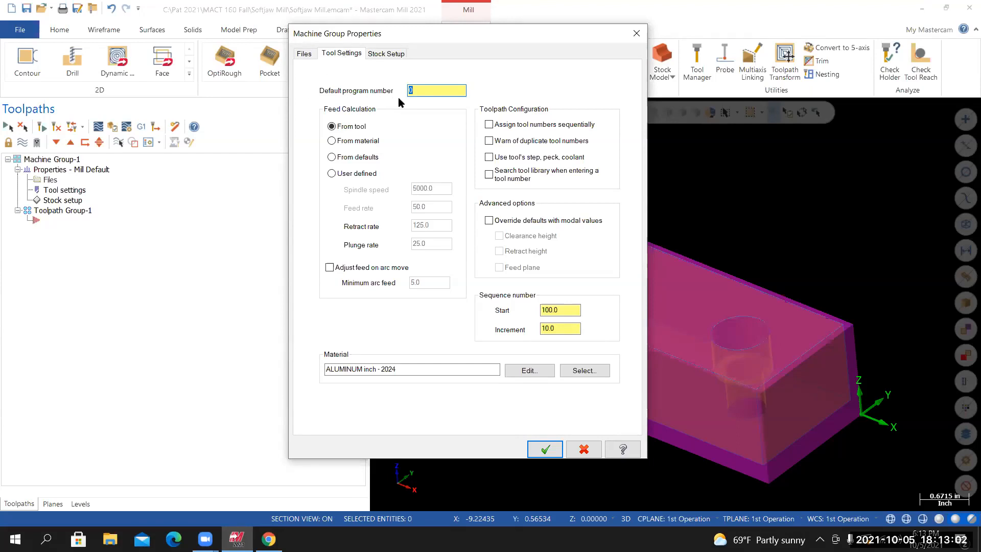
pyautogui.write('8050')
pyautogui.click(332, 142)
pyautogui.click(489, 125)
pyautogui.click(489, 158)
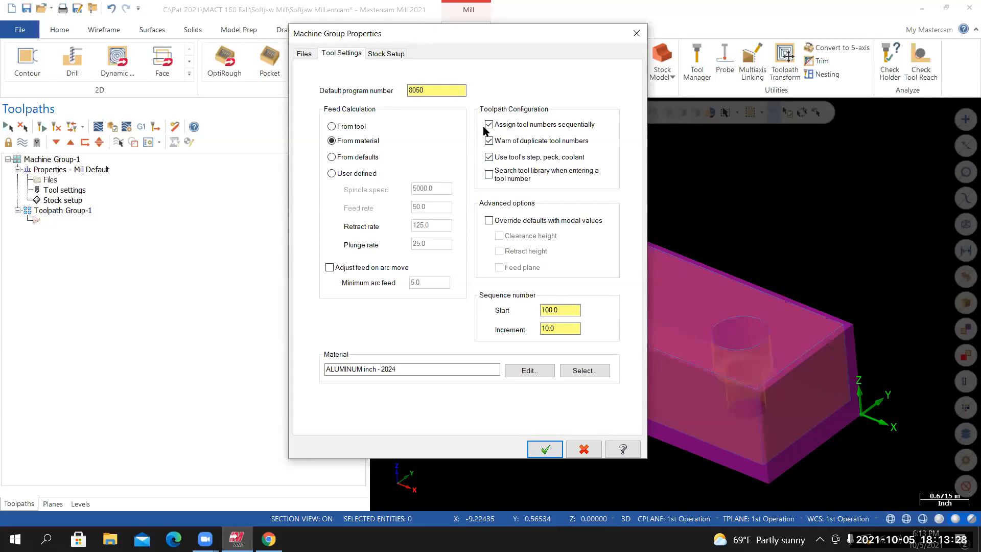
# Set the sequence number start to 1 and the increment to 1
pyautogui.moveTo(563, 311); pyautogui.dragTo(512, 330)
pyautogui.write('1')
pyautogui.press('Return')
pyautogui.write('1')
pyautogui.press('Return')
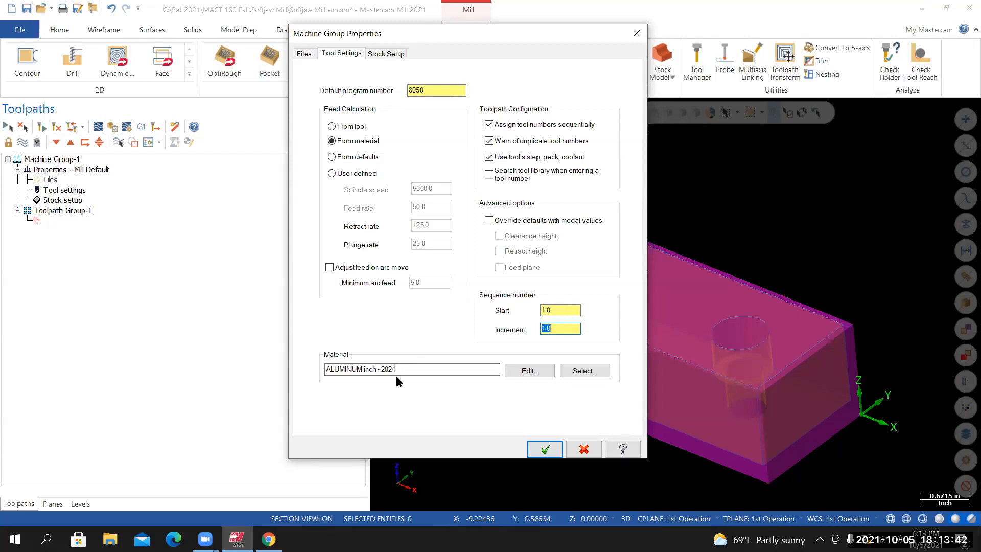
# Check the material on the softjaw drawing in Chrome and assign ALUMINUM inch - 6061 from the material library to the machine group
pyautogui.click(271, 539)
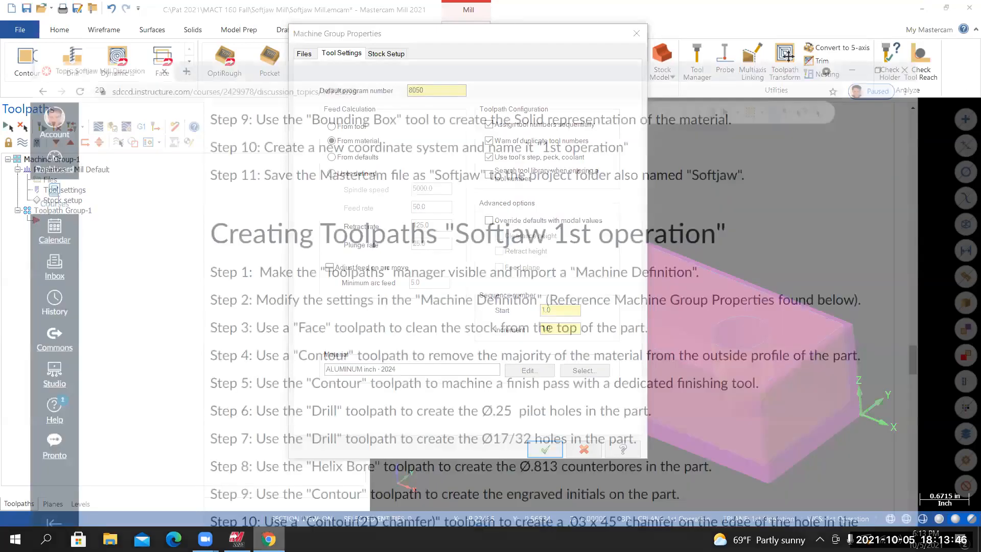
pyautogui.scroll(20, 581, 403)
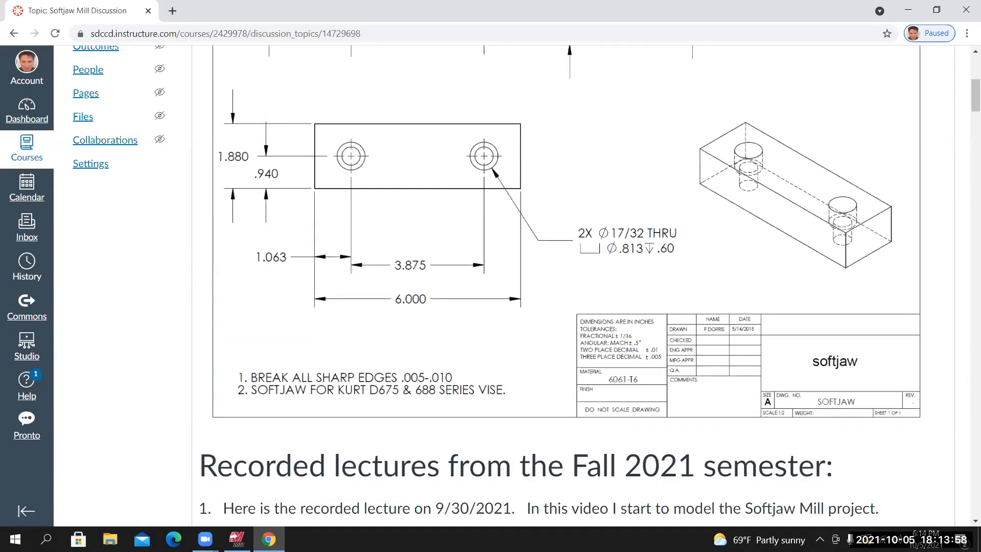
pyautogui.click(237, 539)
pyautogui.moveTo(311, 459)
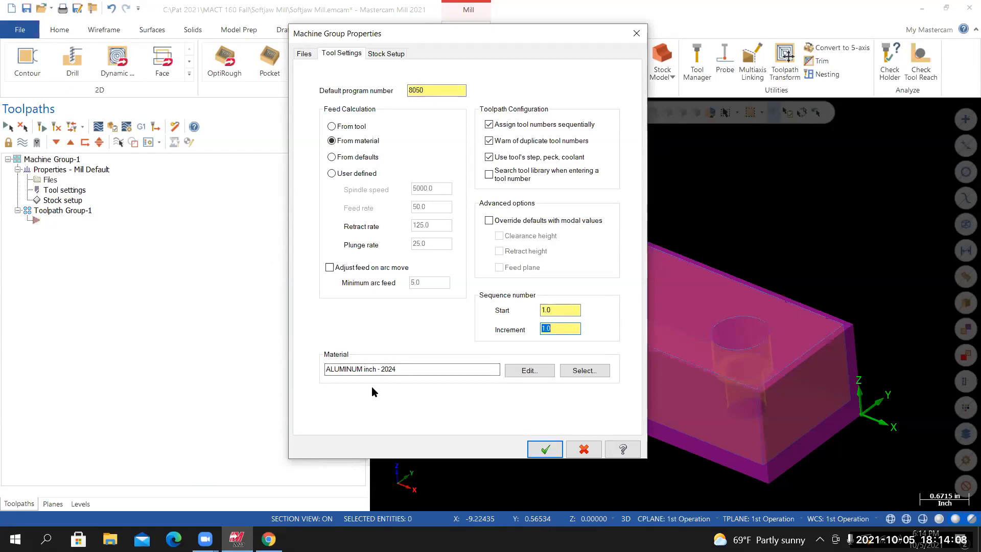
pyautogui.click(590, 374)
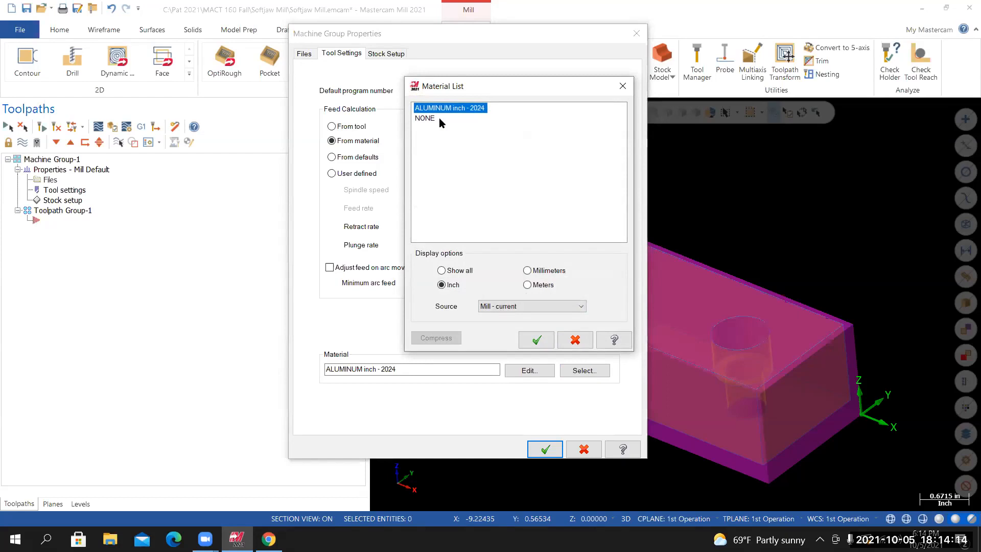
pyautogui.rightClick(480, 142)
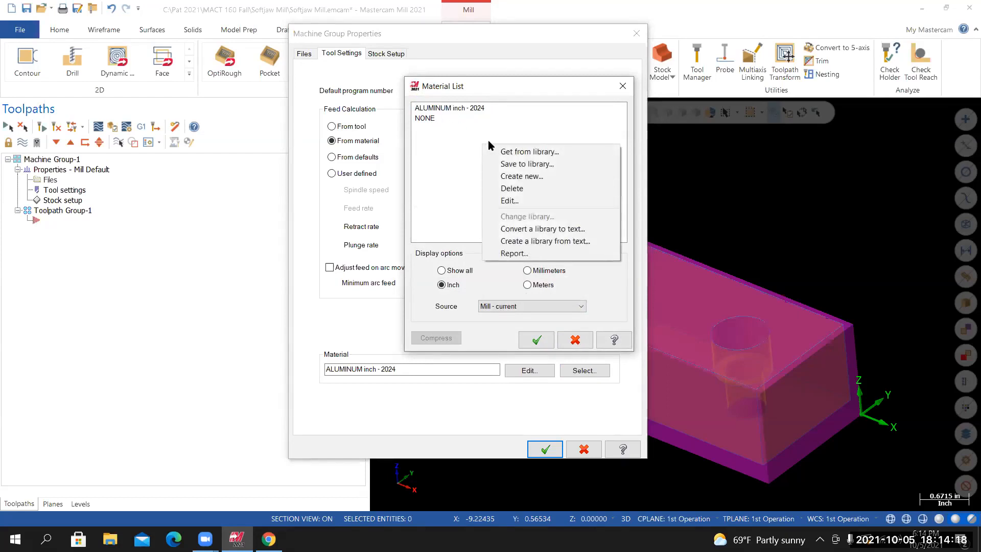
pyautogui.click(524, 153)
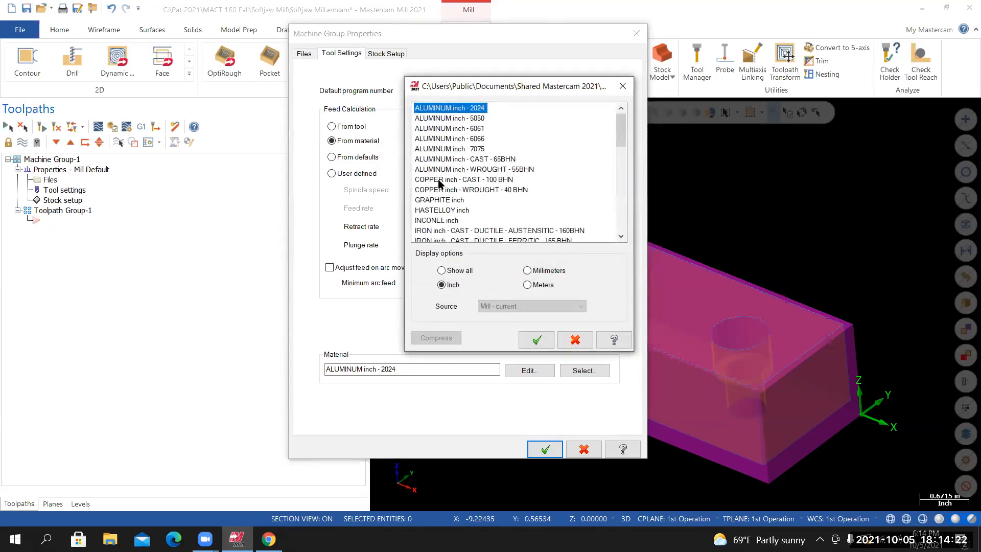
pyautogui.click(445, 129)
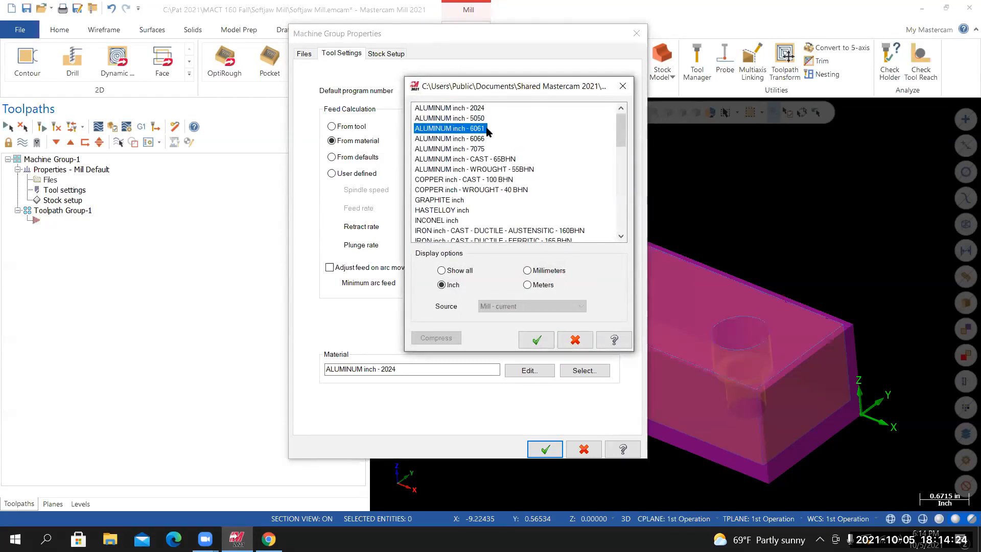
pyautogui.click(541, 341)
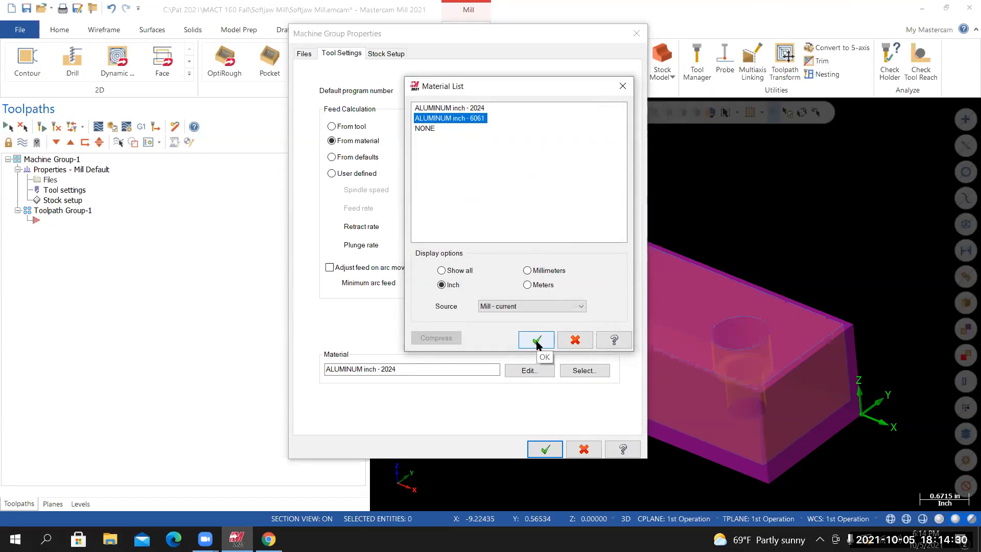
pyautogui.click(537, 341)
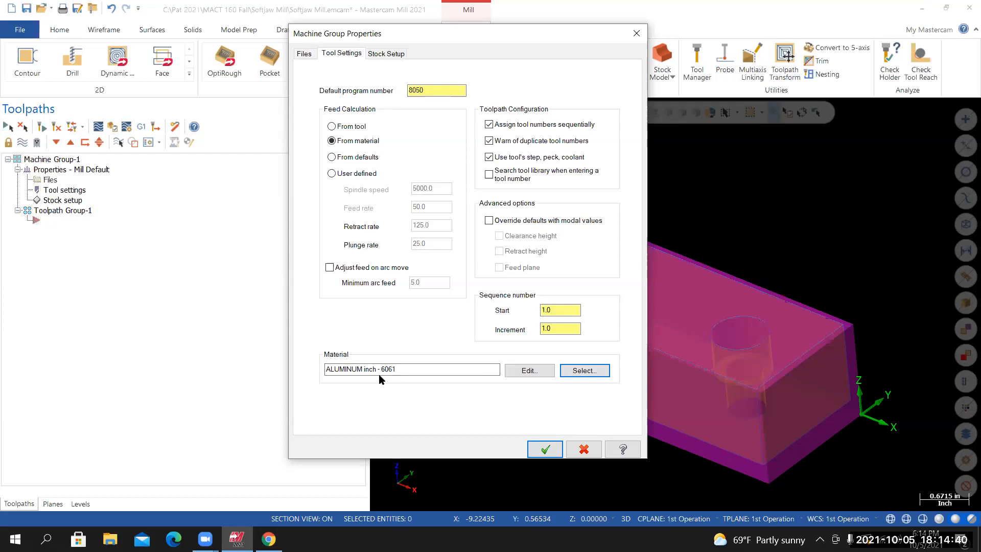
# Edit the material definition and rename it ALUMINUM 6061-T6
pyautogui.click(529, 370)
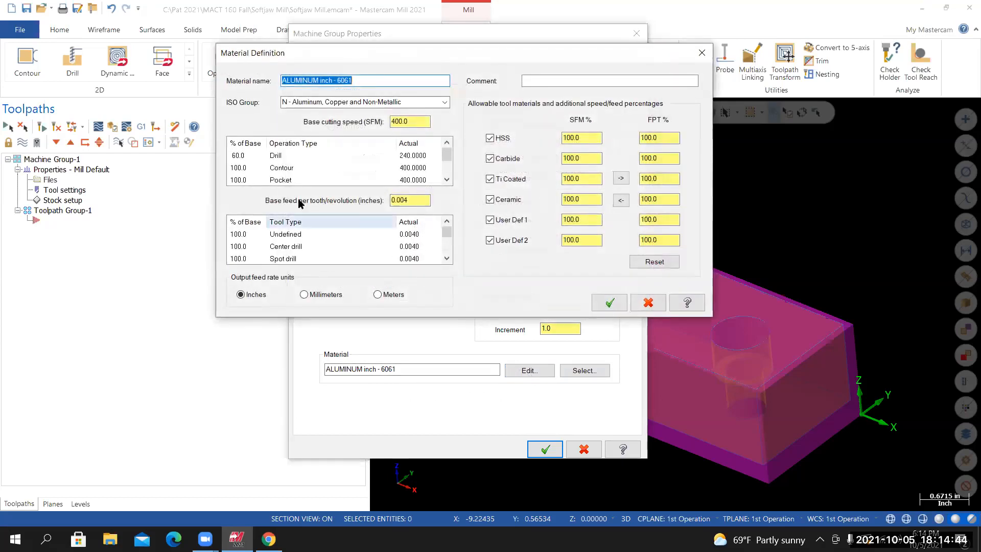
pyautogui.click(339, 80)
pyautogui.press('BackSpace')
pyautogui.press('BackSpace')
pyautogui.press('BackSpace')
pyautogui.press('BackSpace')
pyautogui.press('BackSpace')
pyautogui.press('BackSpace')
pyautogui.press('BackSpace')
pyautogui.press('BackSpace')
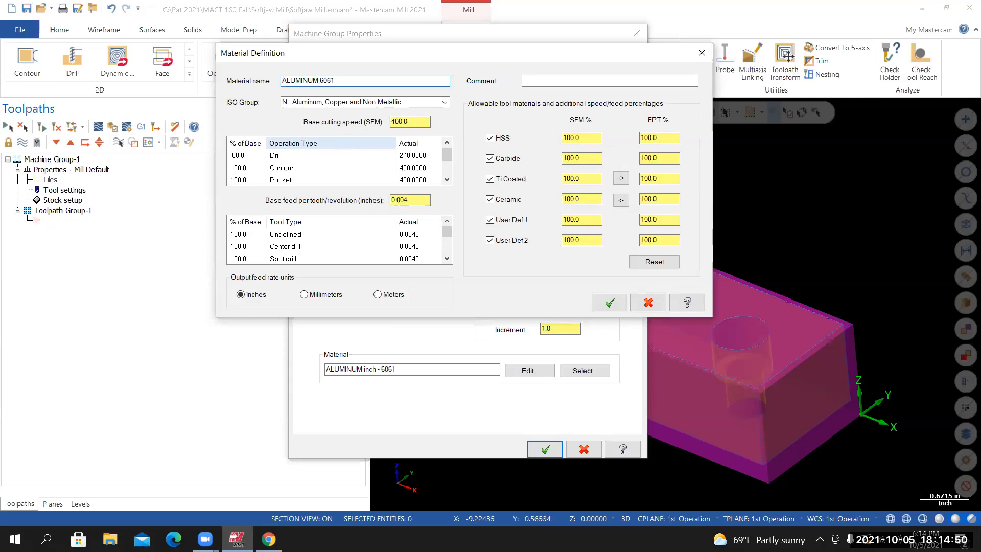
pyautogui.click(346, 81)
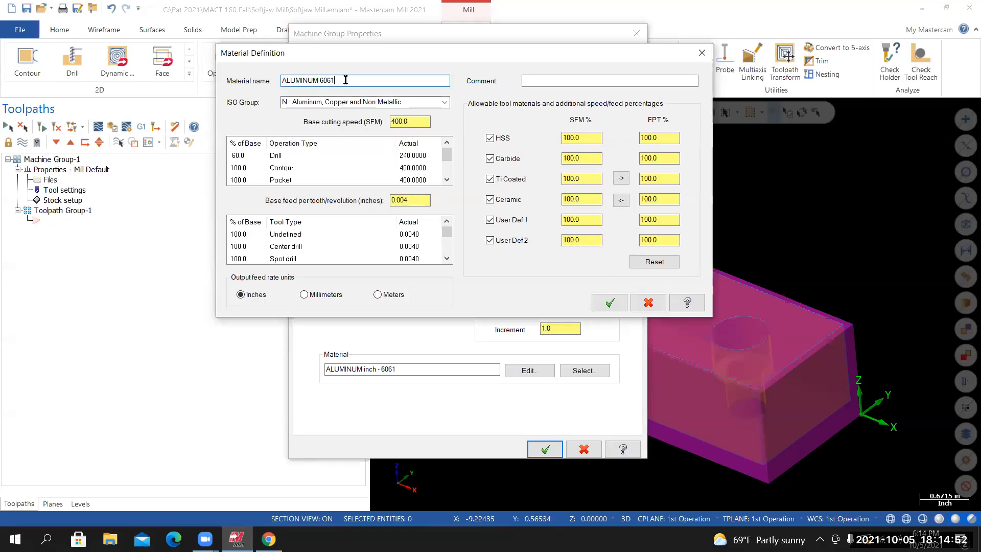
pyautogui.write('-T6')
# Set the material's base cutting speed to 300 SFM
pyautogui.press('Tab')
pyautogui.press('Tab')
pyautogui.write('300.0')
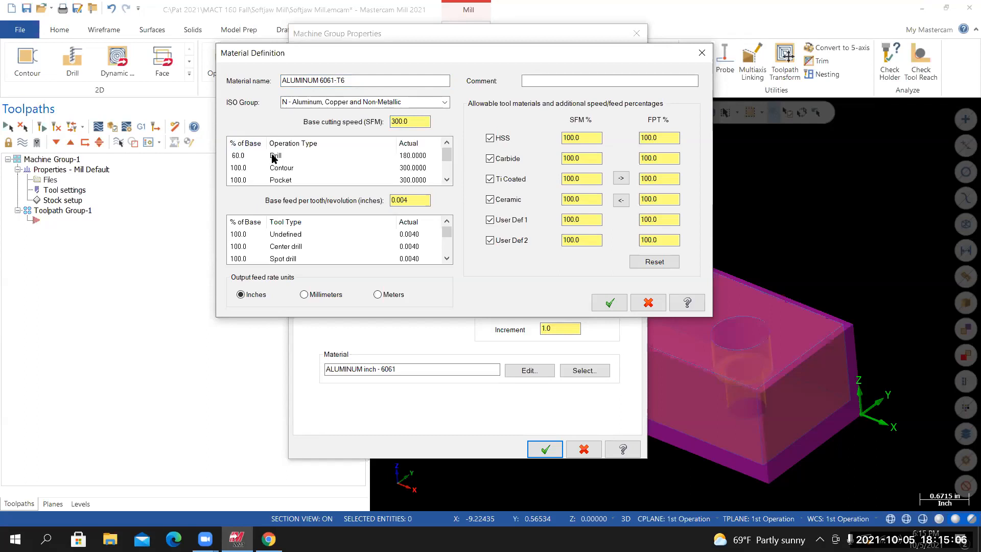
# Set the Drill operation's percentage of base cutting speed to 50 and accept the ALUMINUM 6061-T6 material definition
pyautogui.click(237, 160)
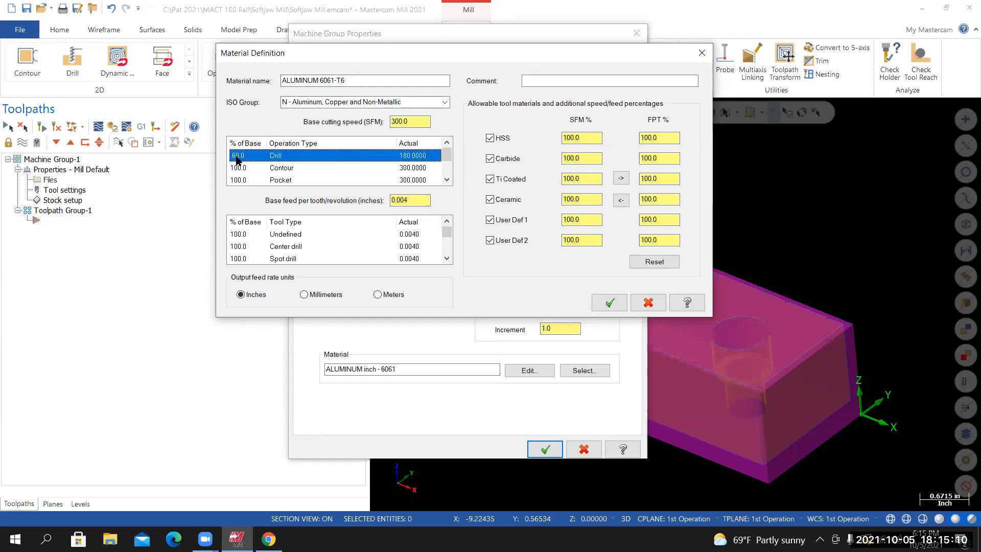
pyautogui.doubleClick(237, 156)
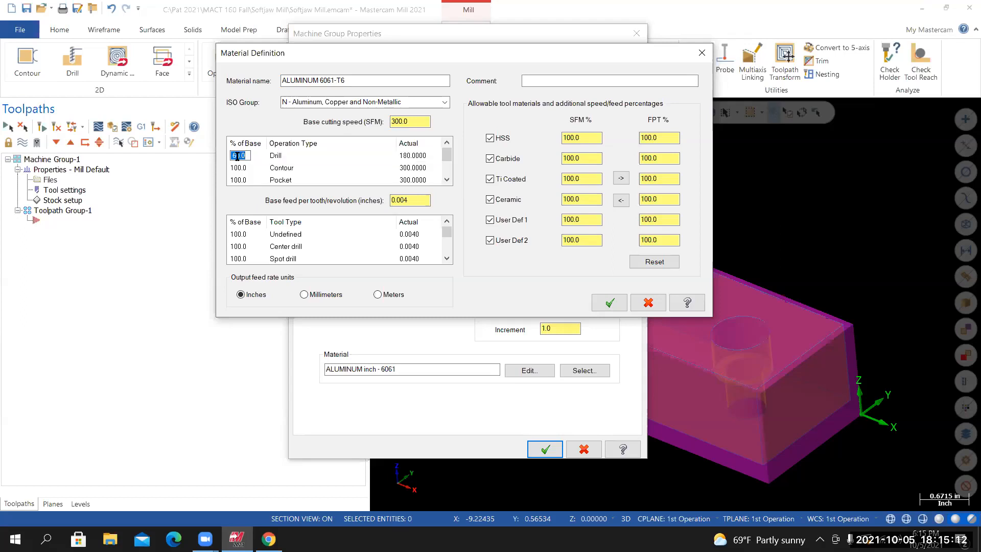
pyautogui.write('50')
pyautogui.press('Return')
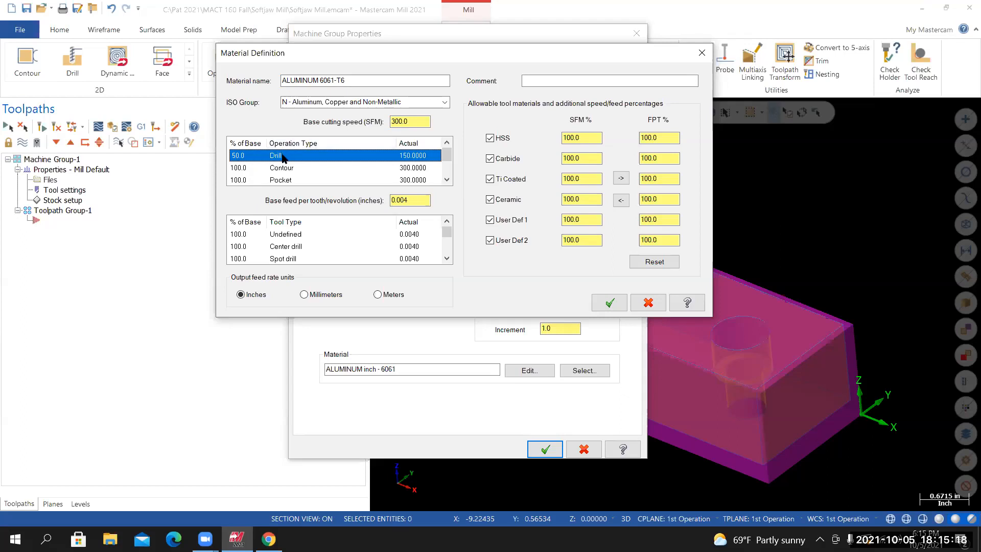
pyautogui.moveTo(446, 233); pyautogui.dragTo(450, 254)
pyautogui.scroll(4, 361, 252)
pyautogui.scroll(2, 356, 256)
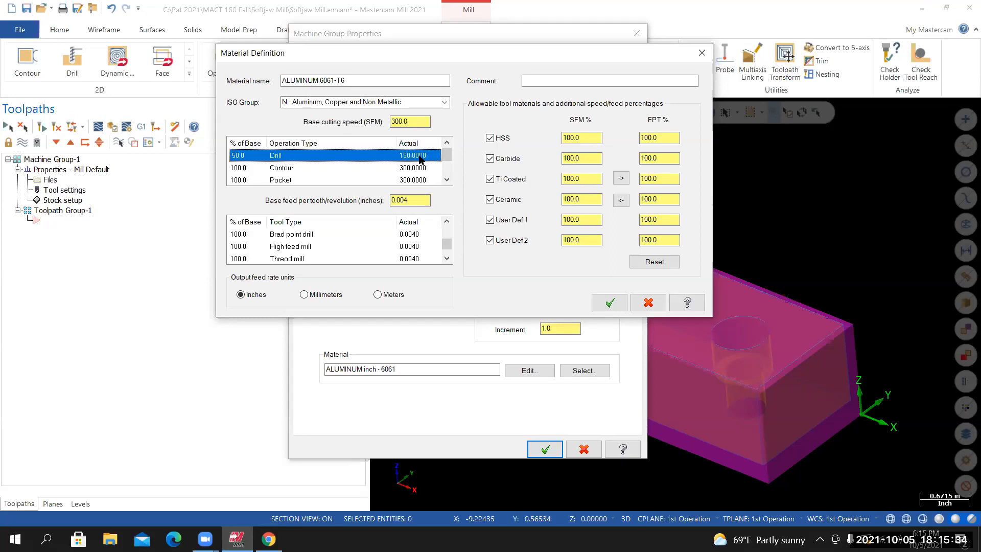
pyautogui.click(448, 180)
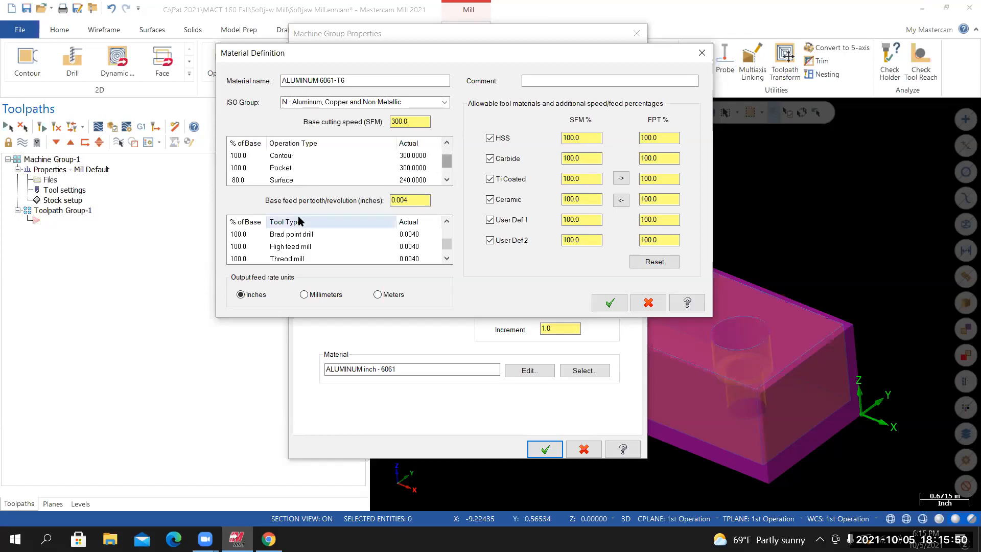
pyautogui.click(606, 303)
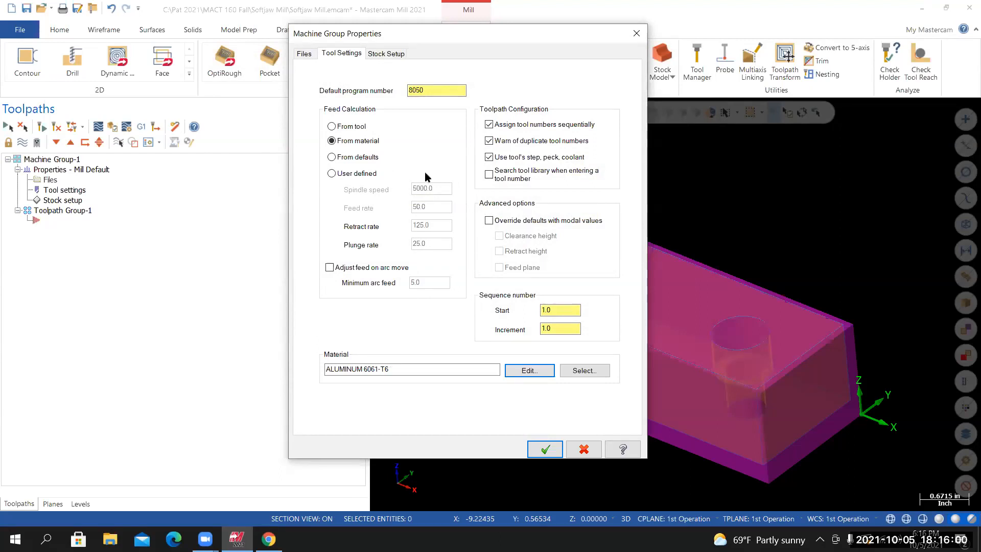
# Set the stock plane to Top in the machine group's stock setup and recheck the choice in the plane list
pyautogui.click(378, 54)
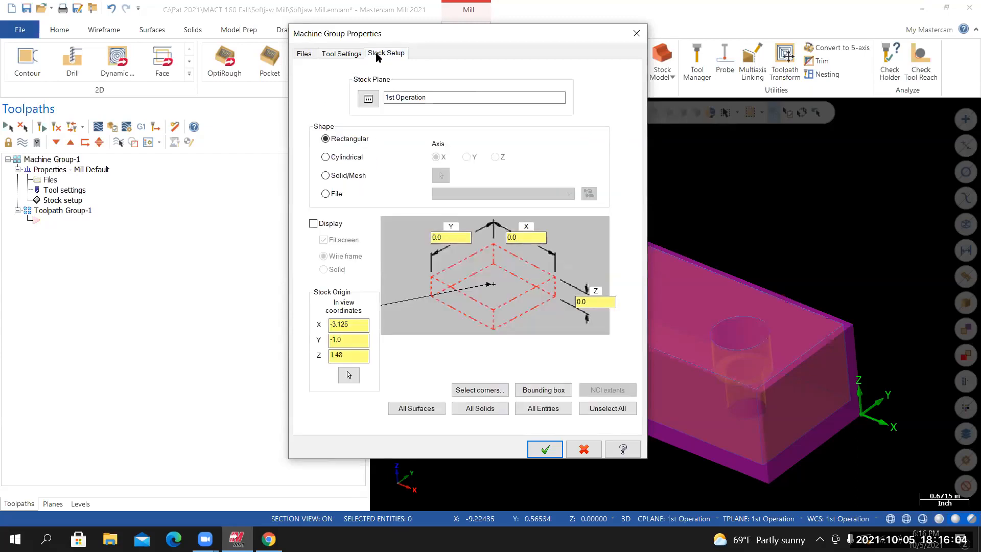
pyautogui.click(369, 99)
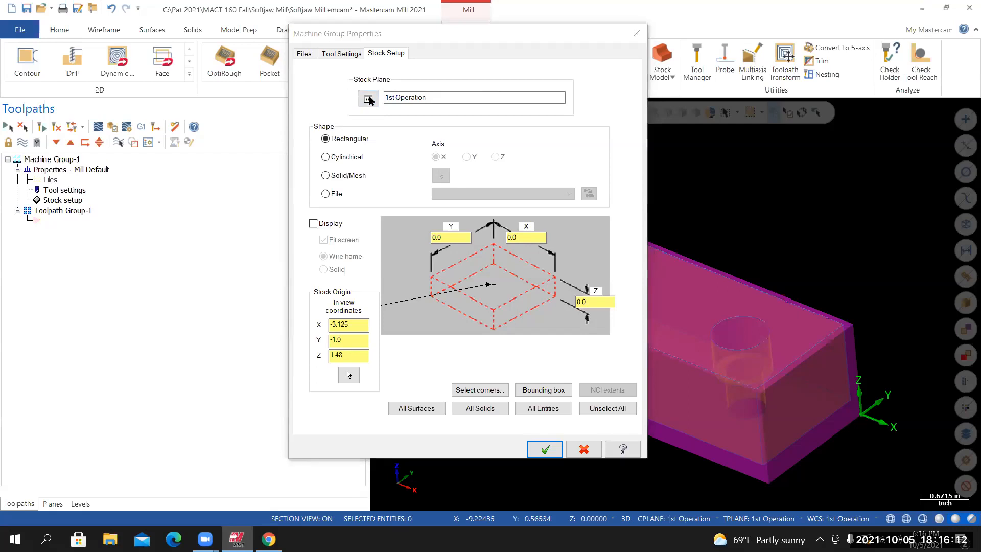
pyautogui.moveTo(486, 143); pyautogui.dragTo(483, 108)
pyautogui.click(289, 118)
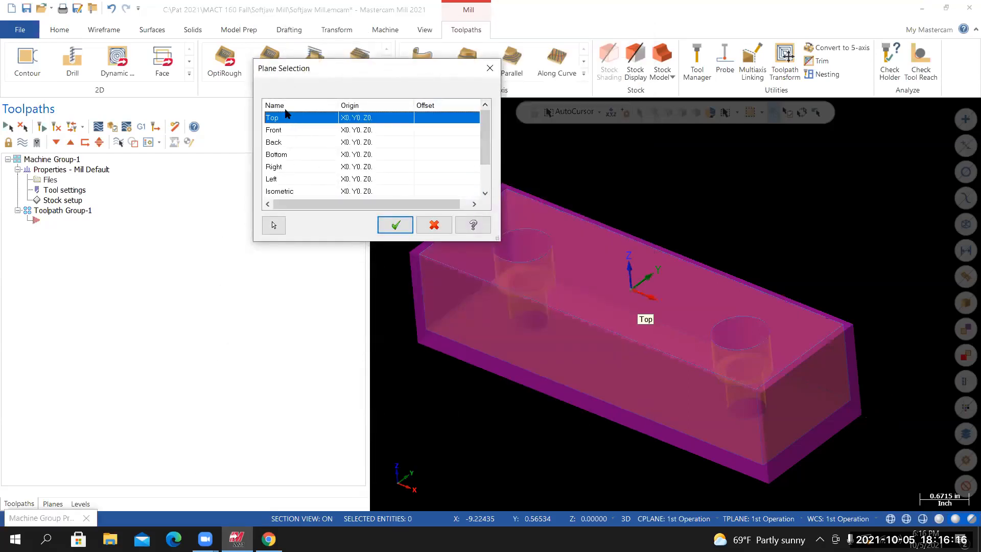
pyautogui.click(396, 224)
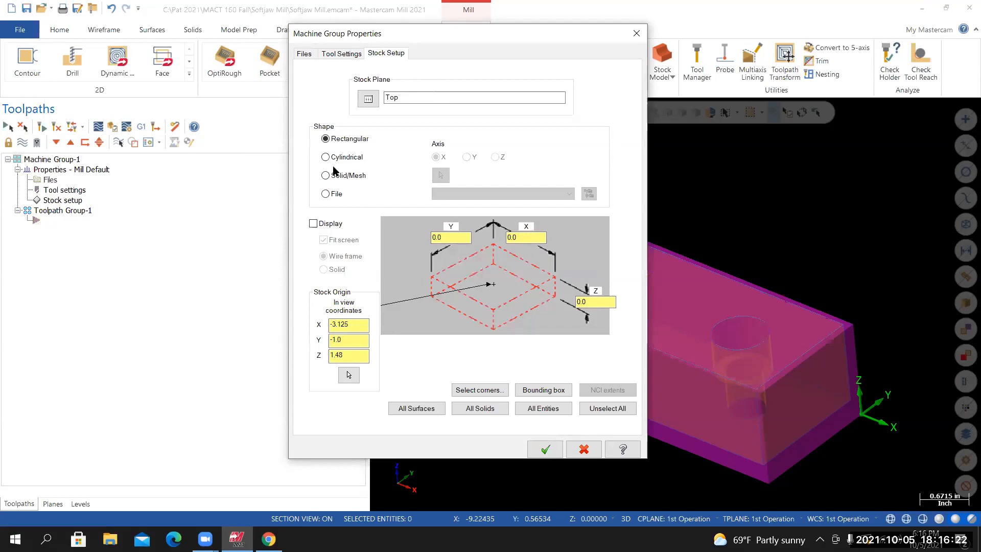
pyautogui.moveTo(328, 33); pyautogui.dragTo(273, 32)
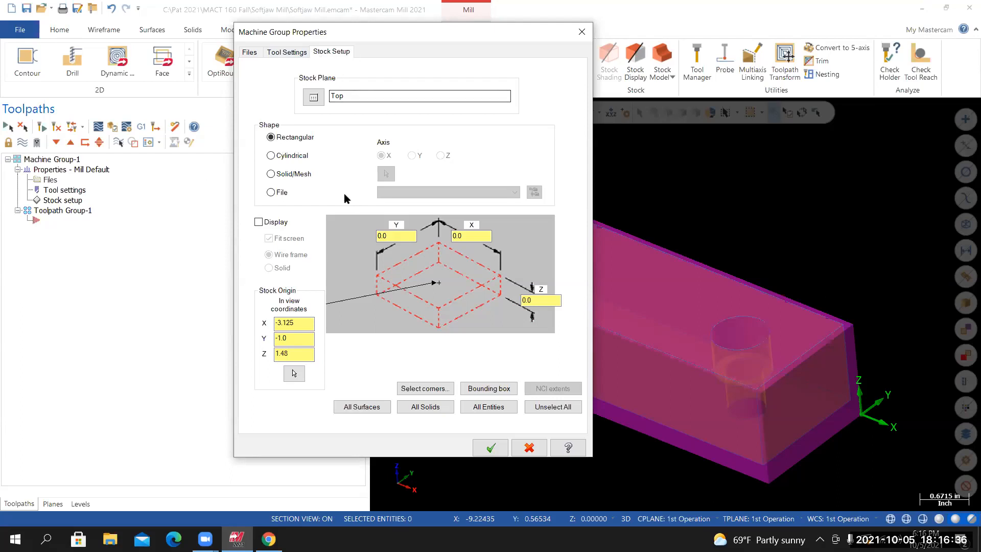
pyautogui.click(314, 98)
pyautogui.moveTo(485, 124)
pyautogui.mouseDown()
pyautogui.moveTo(486, 160)
pyautogui.moveTo(490, 115)
pyautogui.moveTo(491, 166)
pyautogui.moveTo(490, 115)
pyautogui.mouseUp()
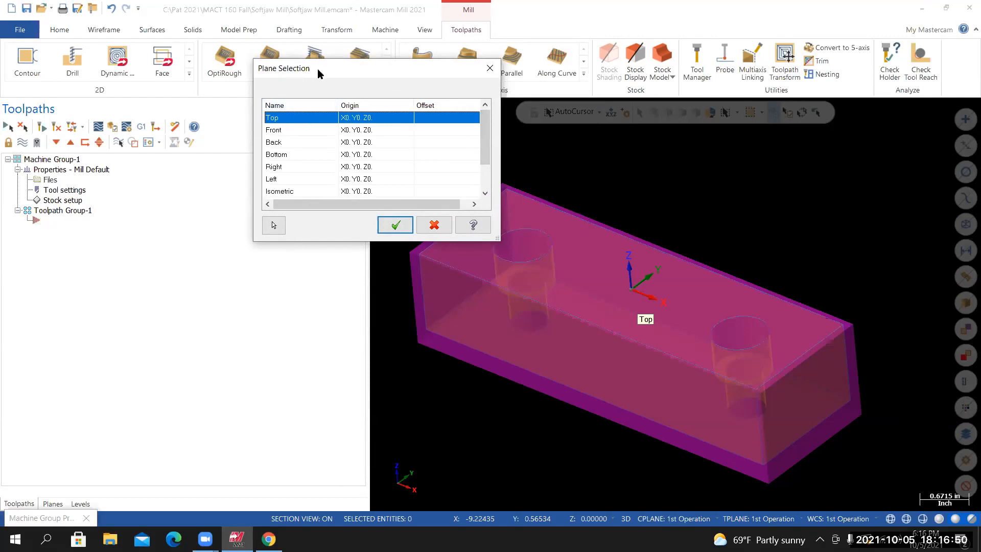
pyautogui.moveTo(311, 73); pyautogui.dragTo(318, 80)
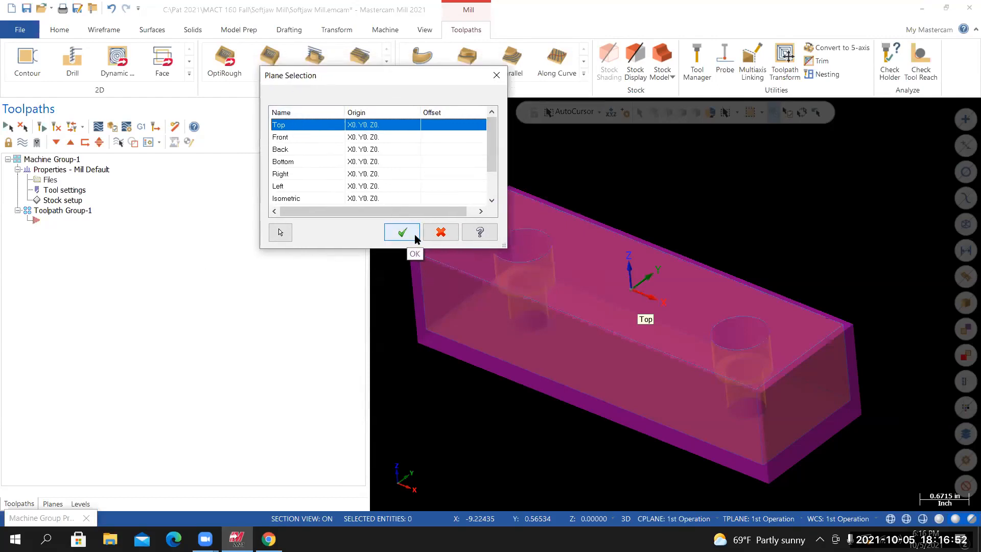
pyautogui.click(416, 237)
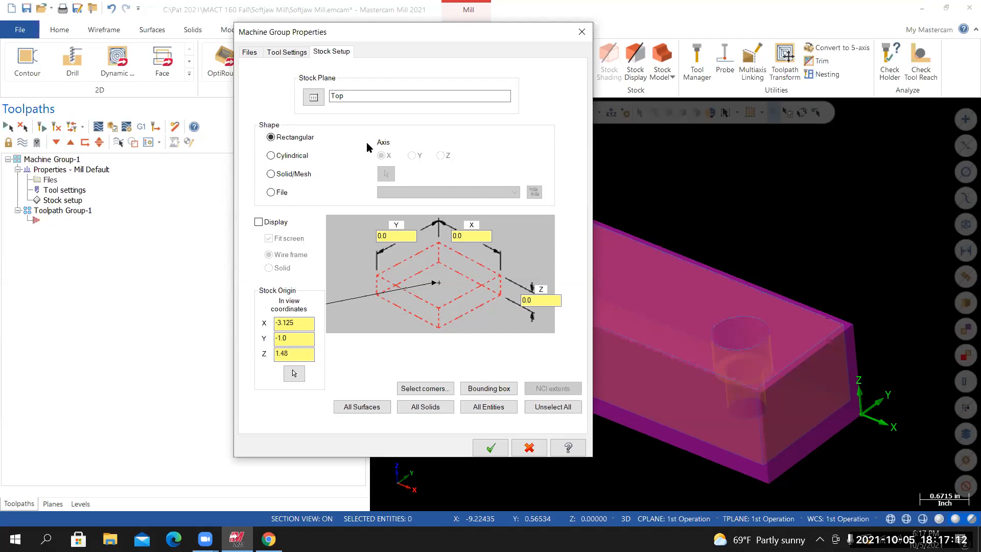
# Set the stock shape to Solid/Mesh and pick the outer material block as the stock solid
pyautogui.click(272, 175)
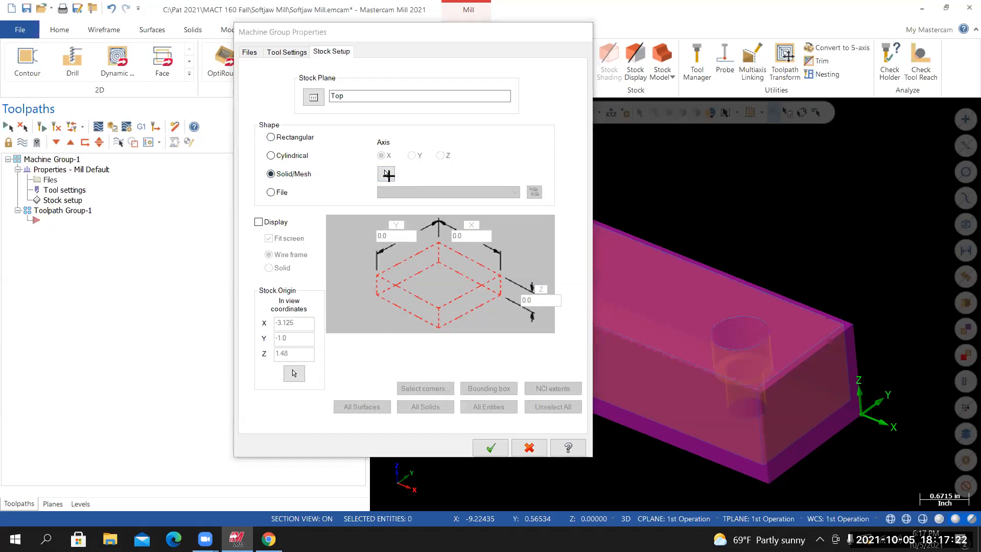
pyautogui.click(386, 174)
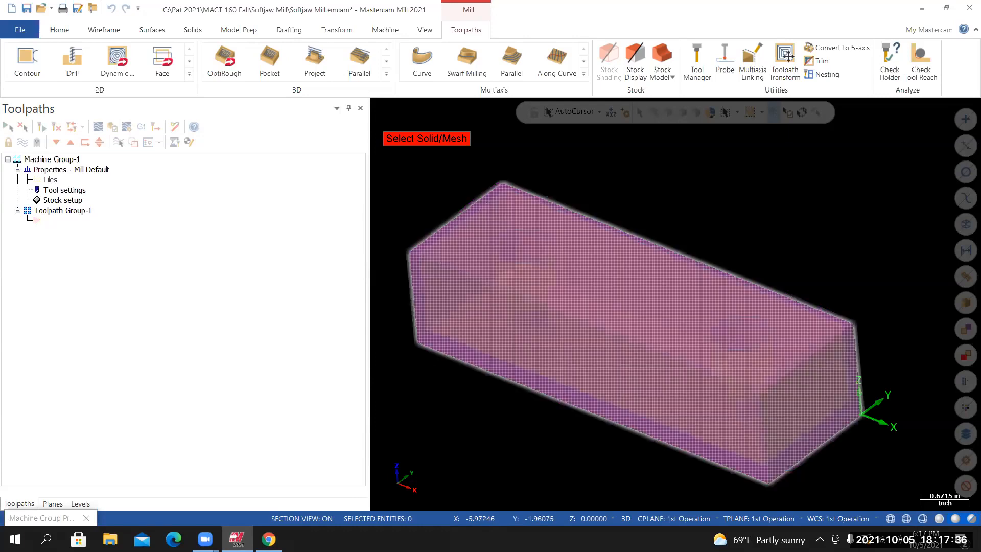
pyautogui.click(433, 345)
pyautogui.moveTo(675, 304)
pyautogui.mouseDown(button='middle')
pyautogui.moveTo(685, 291)
pyautogui.moveTo(684, 313)
pyautogui.moveTo(674, 292)
pyautogui.moveTo(674, 301)
pyautogui.mouseUp(button='middle')
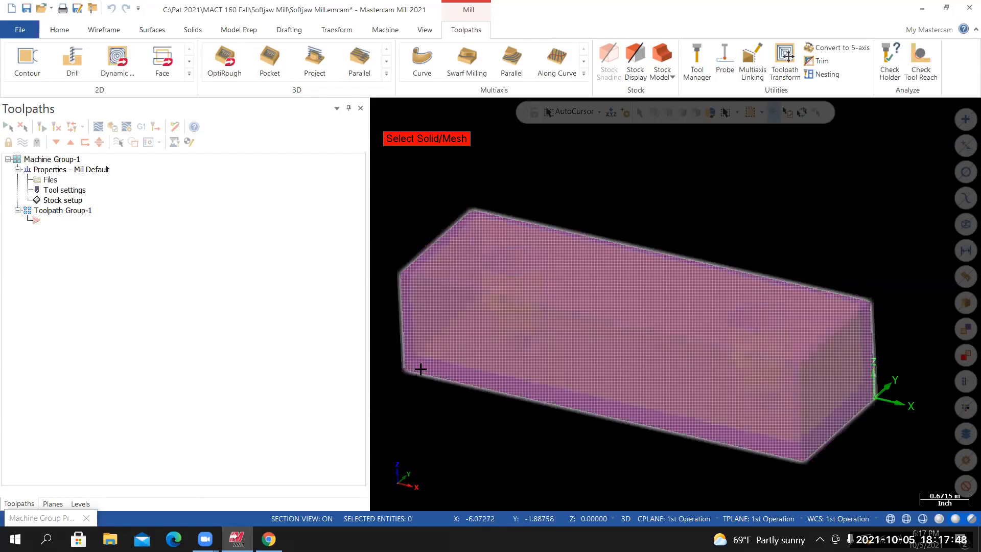
pyautogui.click(421, 368)
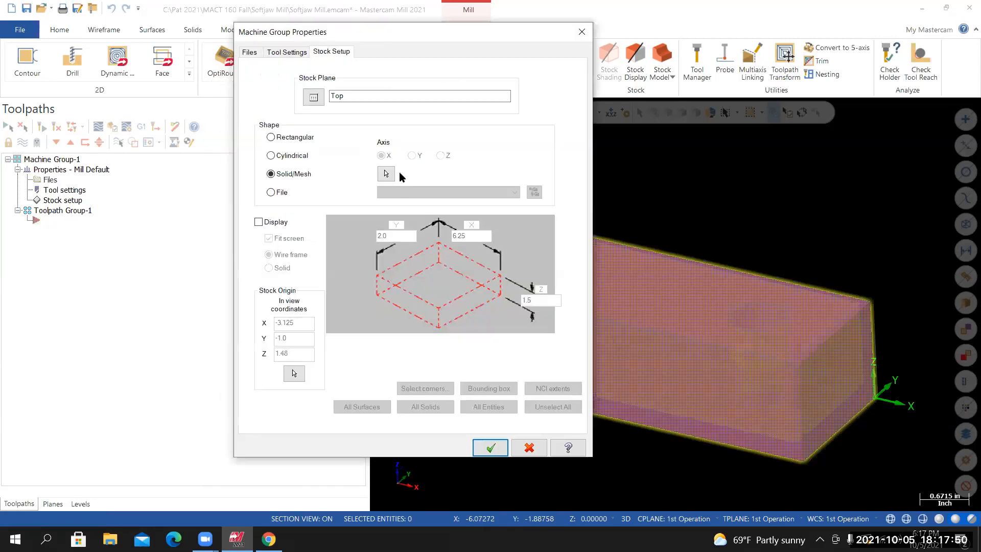
# Turn on the stock display as a shaded solid and accept the machine group properties
pyautogui.moveTo(373, 32); pyautogui.dragTo(371, 29)
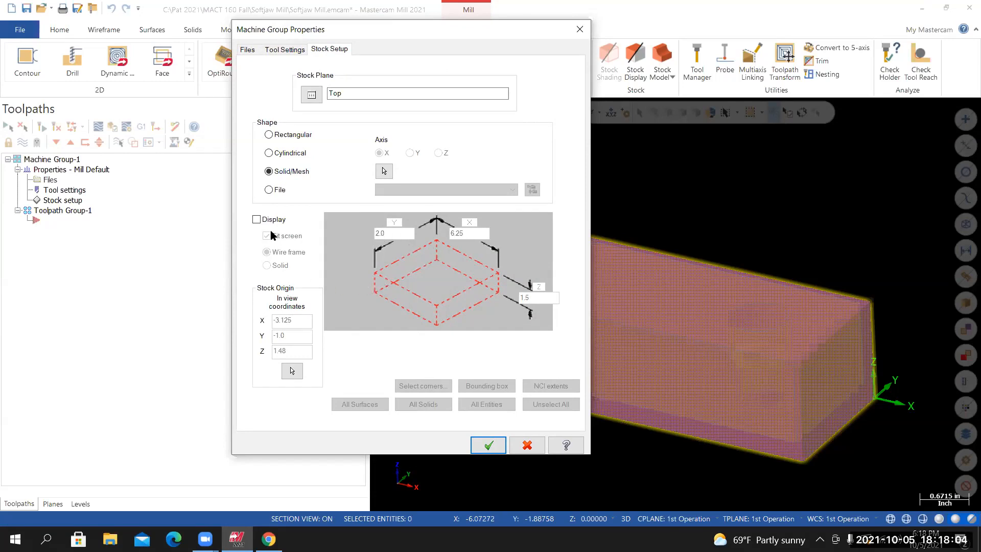
pyautogui.click(257, 220)
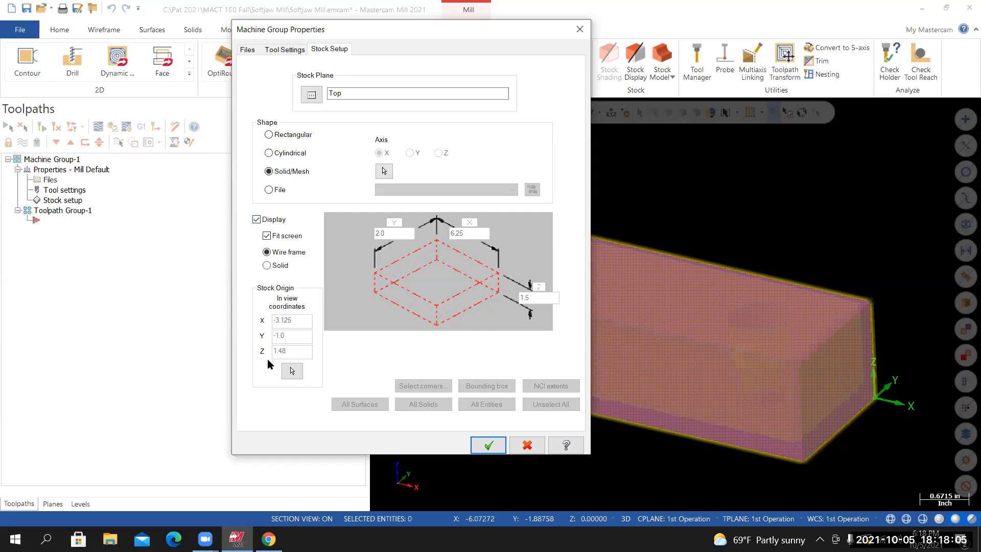
pyautogui.click(266, 265)
pyautogui.click(487, 445)
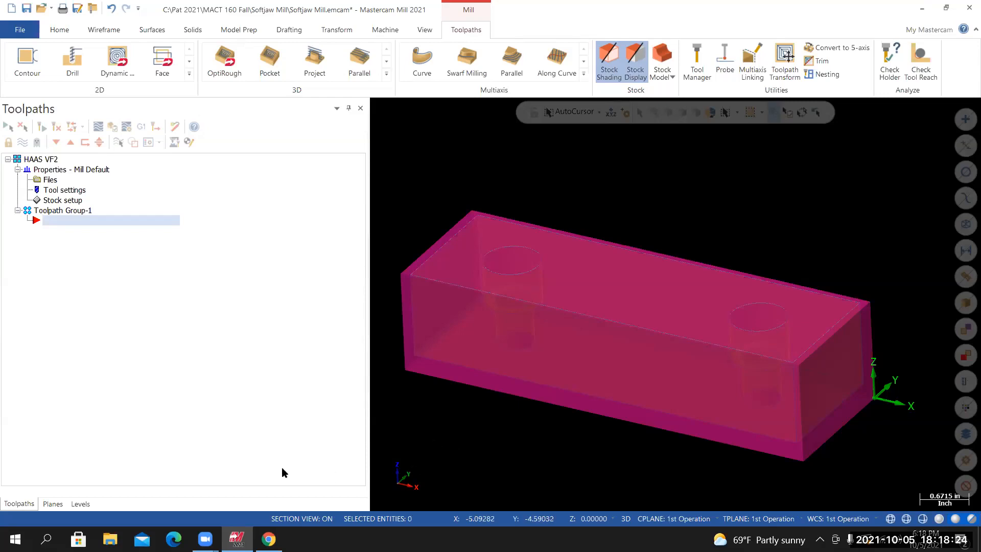
# Make the Wireframe From Solid level the main level, toggle the Material level to compare it with the stock, and leave it hidden
pyautogui.click(81, 504)
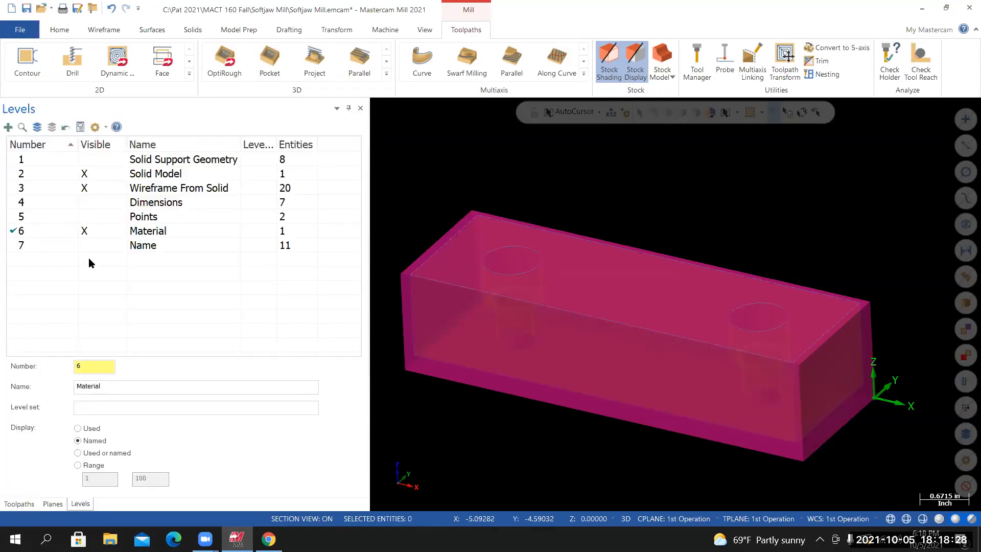
pyautogui.click(77, 189)
pyautogui.click(88, 234)
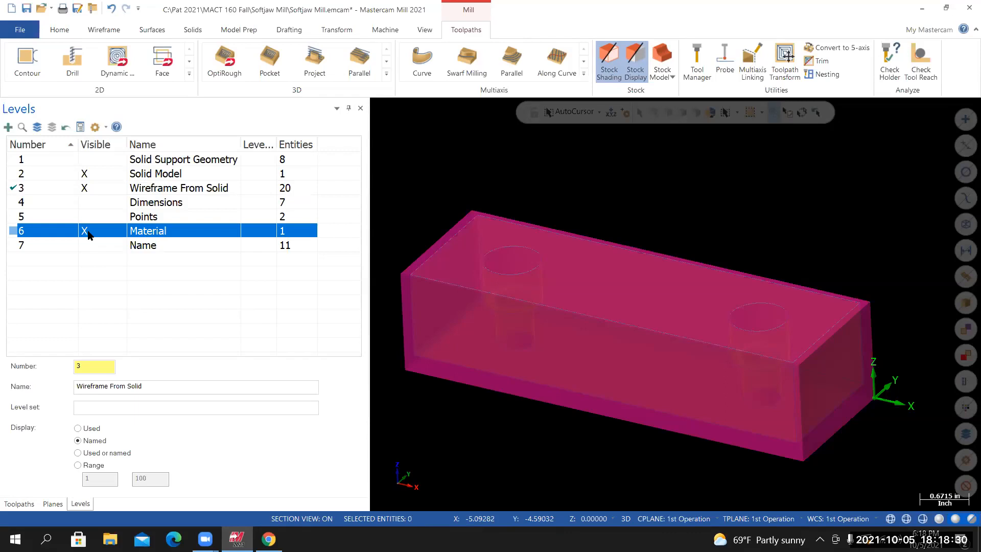
pyautogui.click(88, 234)
pyautogui.click(88, 234)
pyautogui.click(88, 234)
pyautogui.click(90, 235)
pyautogui.click(90, 235)
pyautogui.click(90, 235)
pyautogui.click(89, 235)
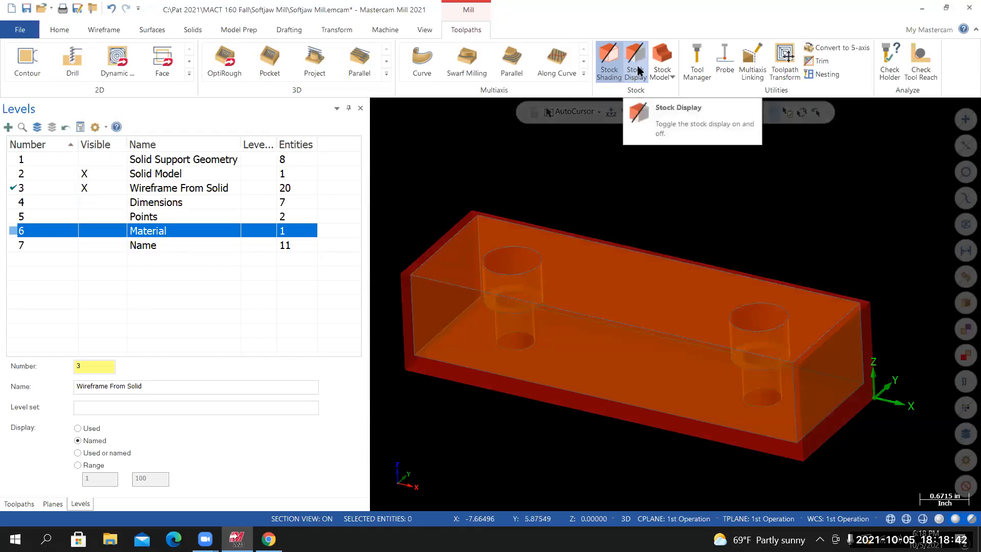
pyautogui.click(96, 237)
pyautogui.click(96, 236)
pyautogui.click(96, 237)
pyautogui.click(95, 237)
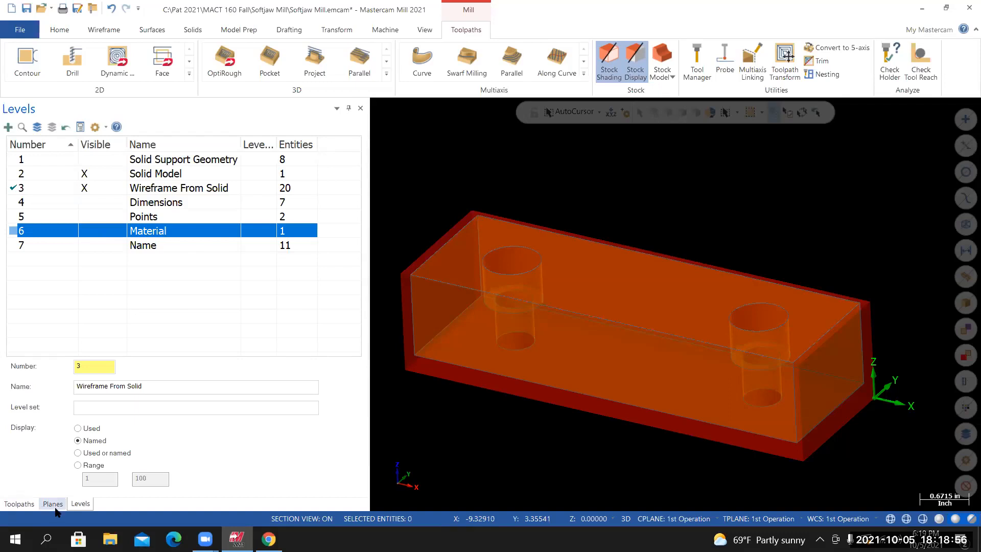
# Change the stock plane to 1st Operation in the stock setup and accept the machine group properties
pyautogui.click(19, 504)
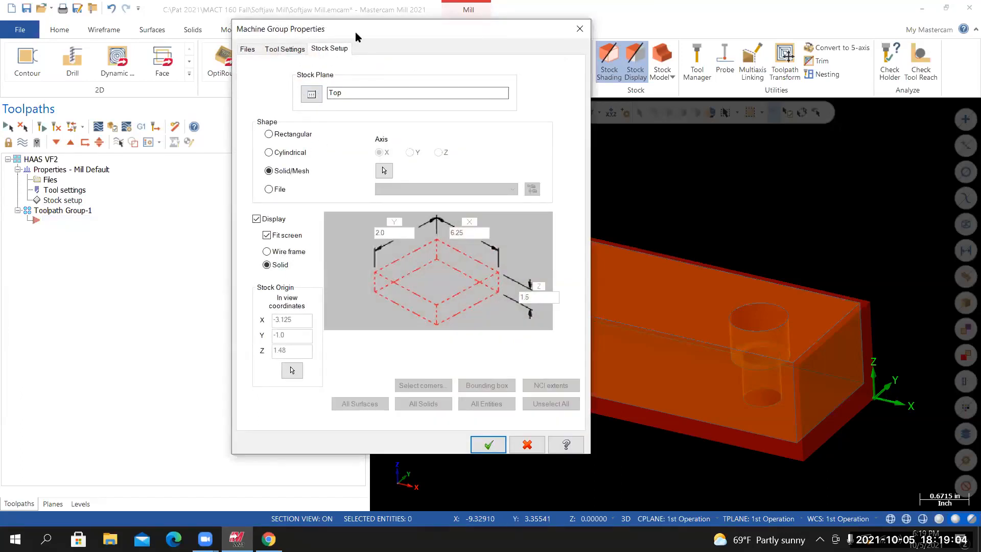
pyautogui.moveTo(240, 100); pyautogui.dragTo(256, 71)
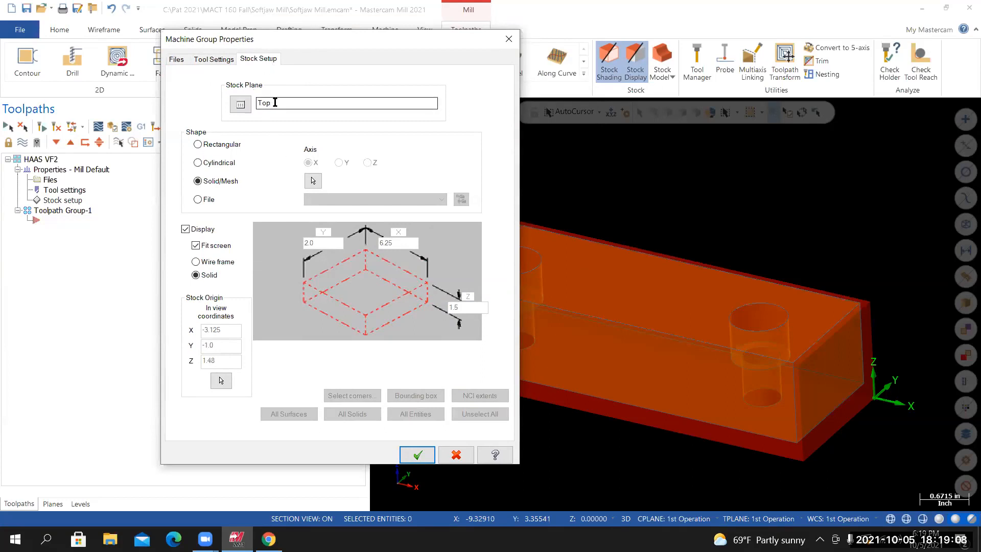
pyautogui.click(241, 106)
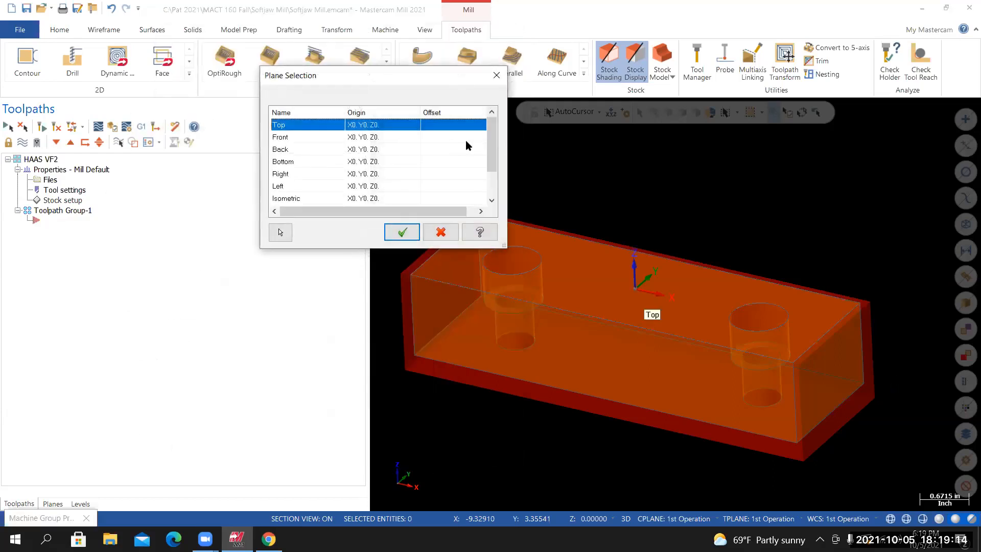
pyautogui.scroll(-1, 489, 160)
pyautogui.click(310, 199)
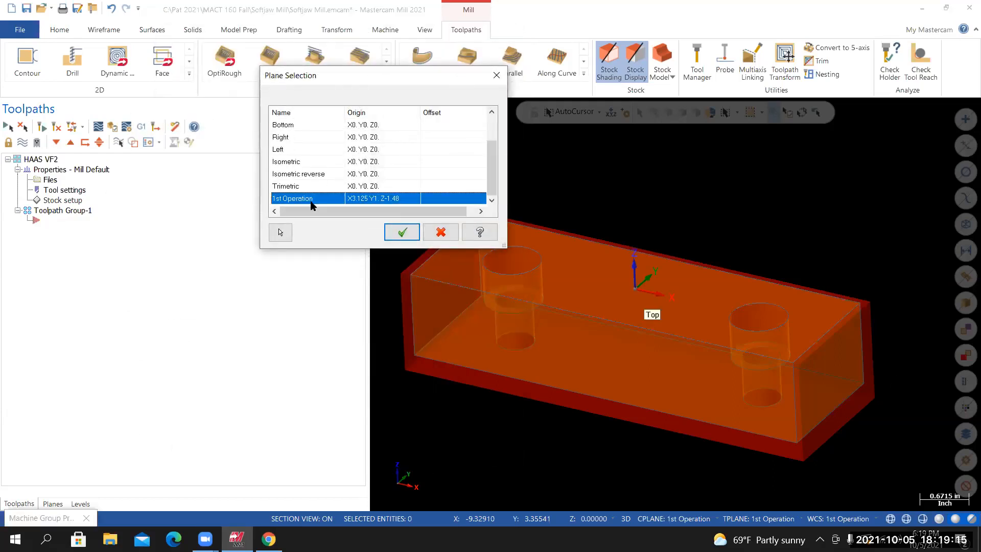
pyautogui.click(401, 232)
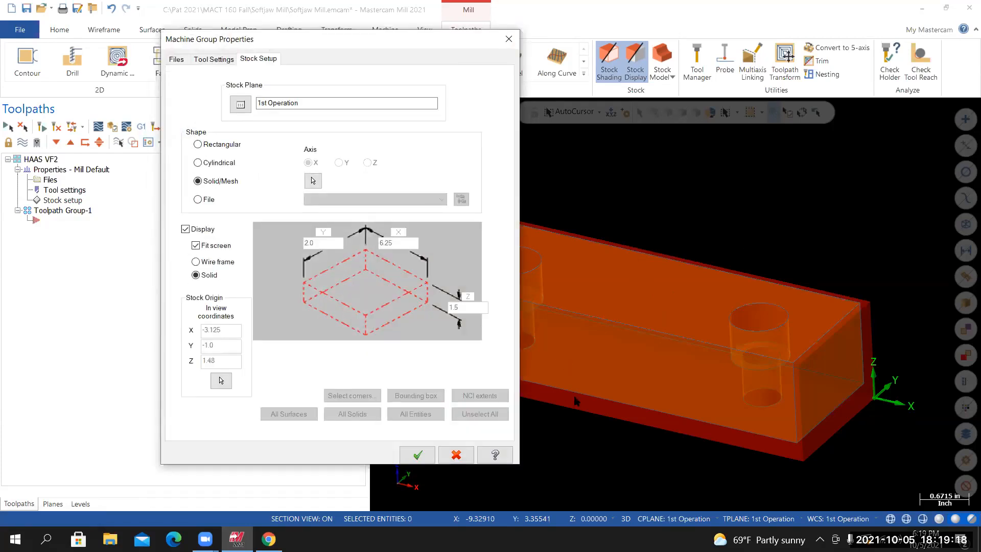
pyautogui.click(414, 454)
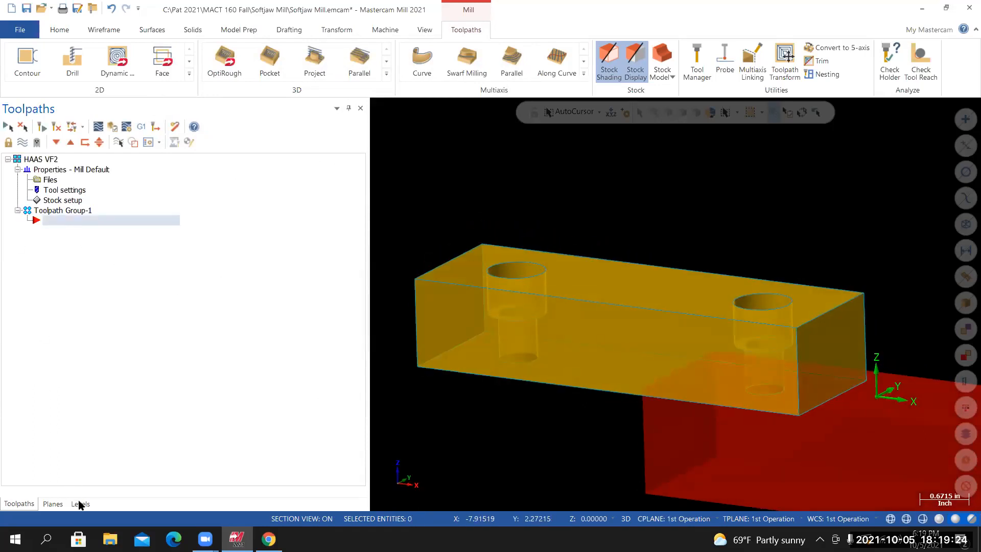
# Show the Material level and compare the material block's position with the displayed stock
pyautogui.click(79, 504)
pyautogui.click(100, 233)
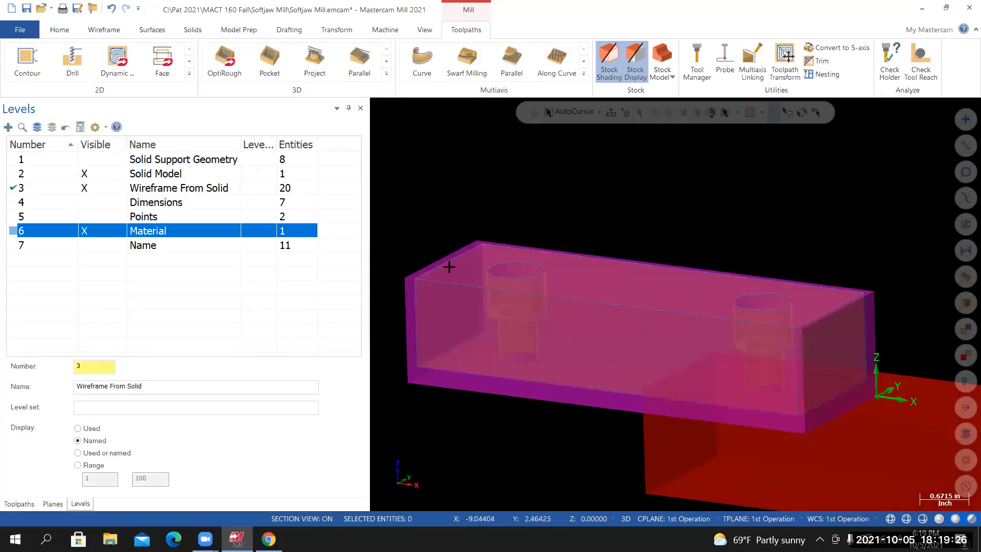
pyautogui.moveTo(554, 338); pyautogui.dragTo(517, 286, button='middle')
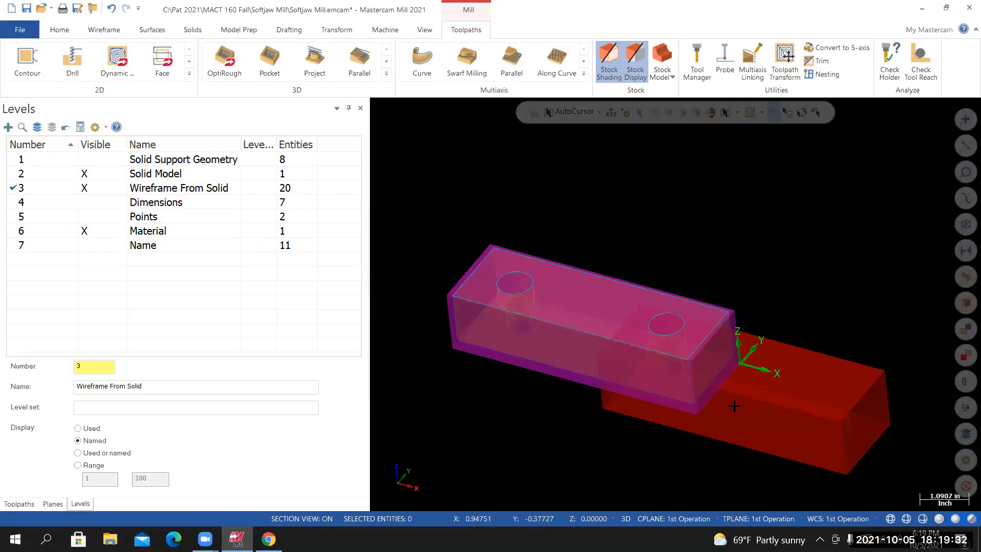
pyautogui.moveTo(741, 347); pyautogui.dragTo(190, 374, button='middle')
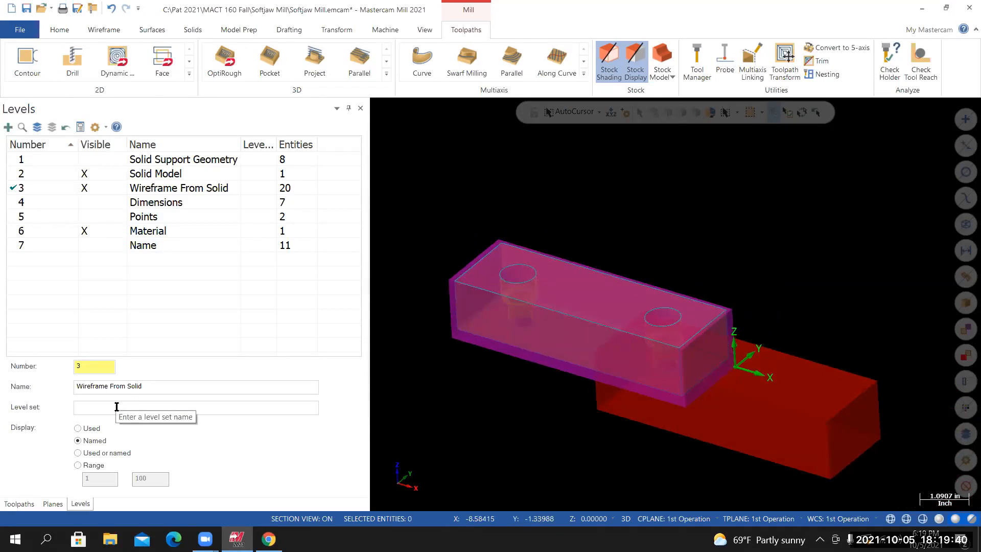
pyautogui.moveTo(674, 305)
pyautogui.mouseDown(button='middle')
pyautogui.moveTo(639, 439)
pyautogui.moveTo(687, 435)
pyautogui.mouseUp(button='middle')
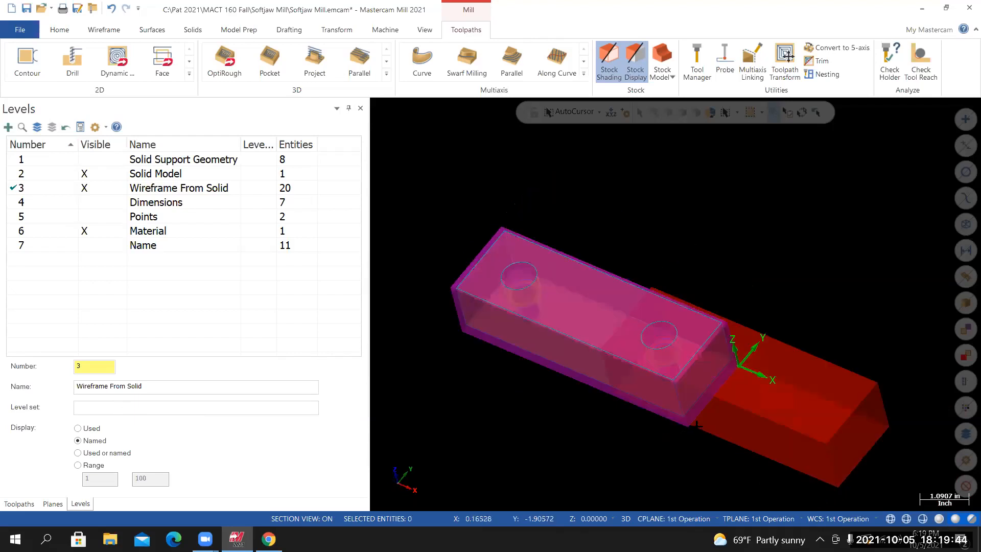
# Change the stock plane back to Top in the stock setup and accept the machine group properties
pyautogui.click(19, 504)
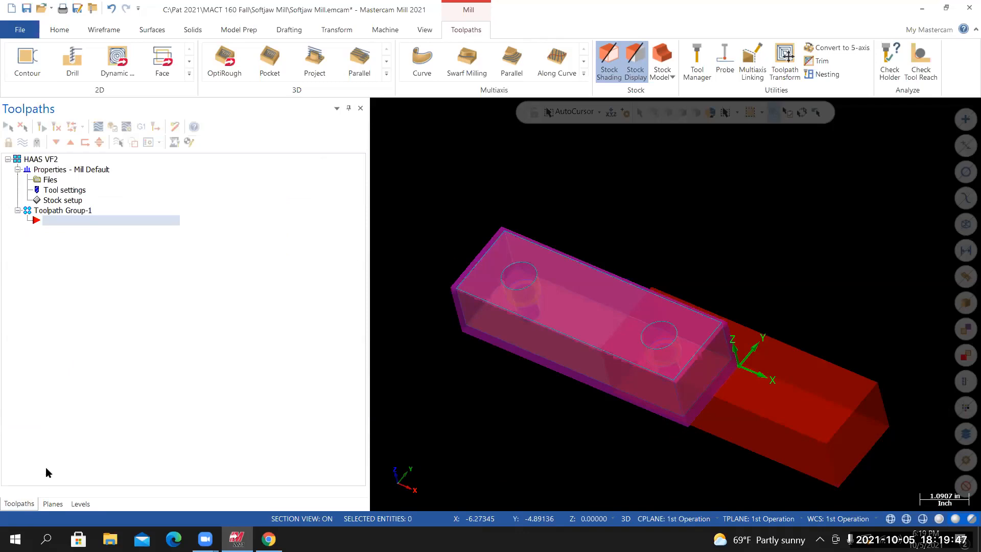
pyautogui.click(65, 201)
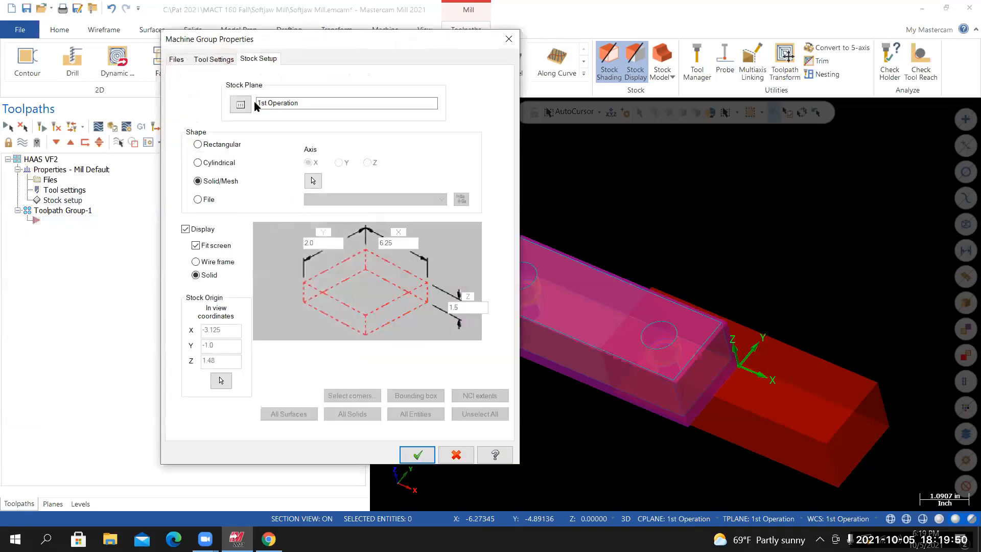
pyautogui.click(240, 104)
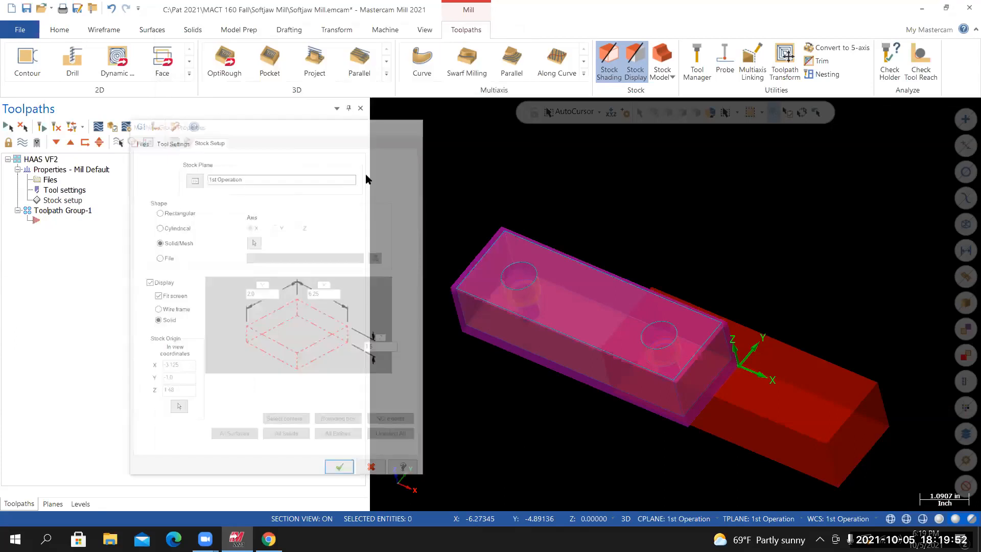
pyautogui.moveTo(492, 154); pyautogui.dragTo(492, 122)
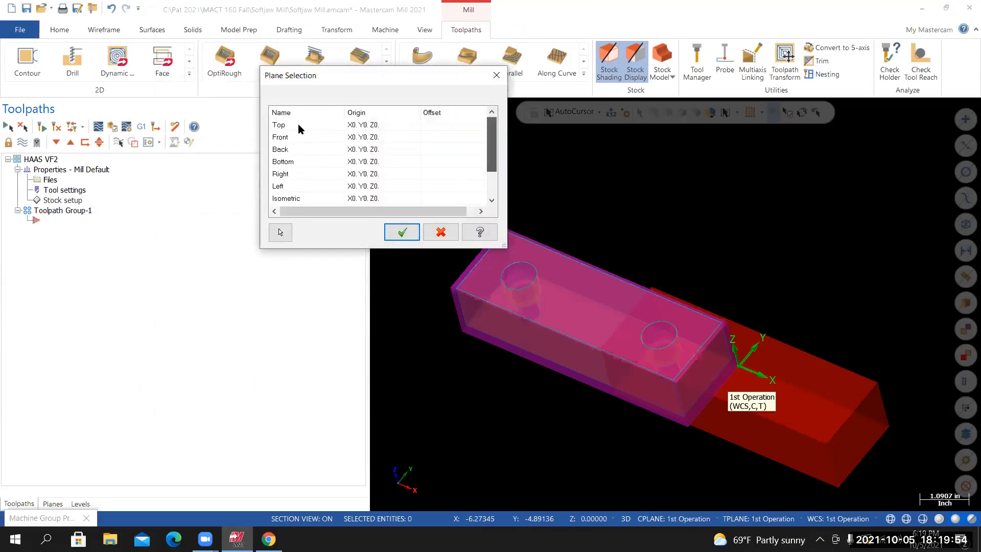
pyautogui.click(299, 124)
pyautogui.click(402, 233)
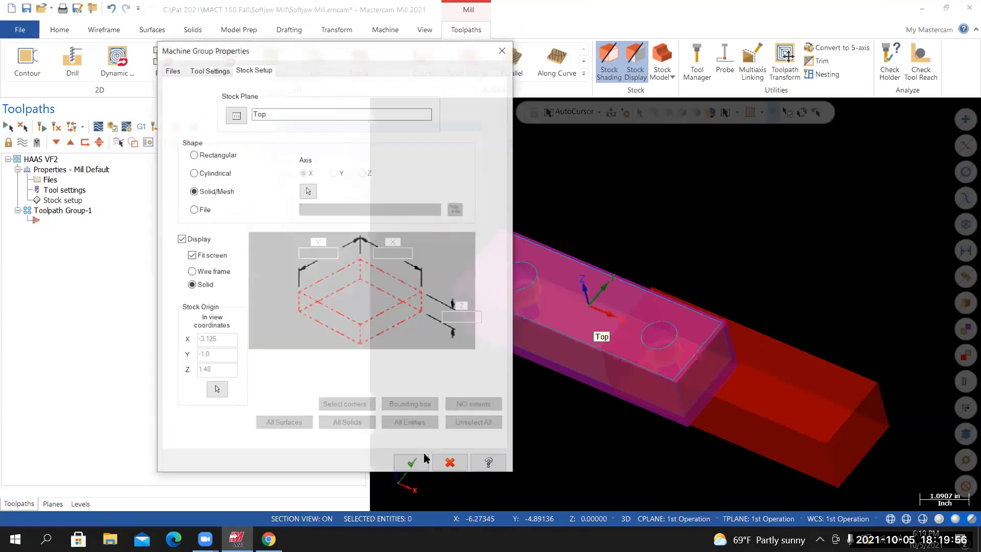
pyautogui.click(413, 462)
# Check the stock's alignment with the material block from several angles and turn off the stock display
pyautogui.moveTo(604, 342)
pyautogui.mouseDown(button='middle')
pyautogui.moveTo(625, 331)
pyautogui.moveTo(622, 343)
pyautogui.mouseUp(button='middle')
pyautogui.click(633, 79)
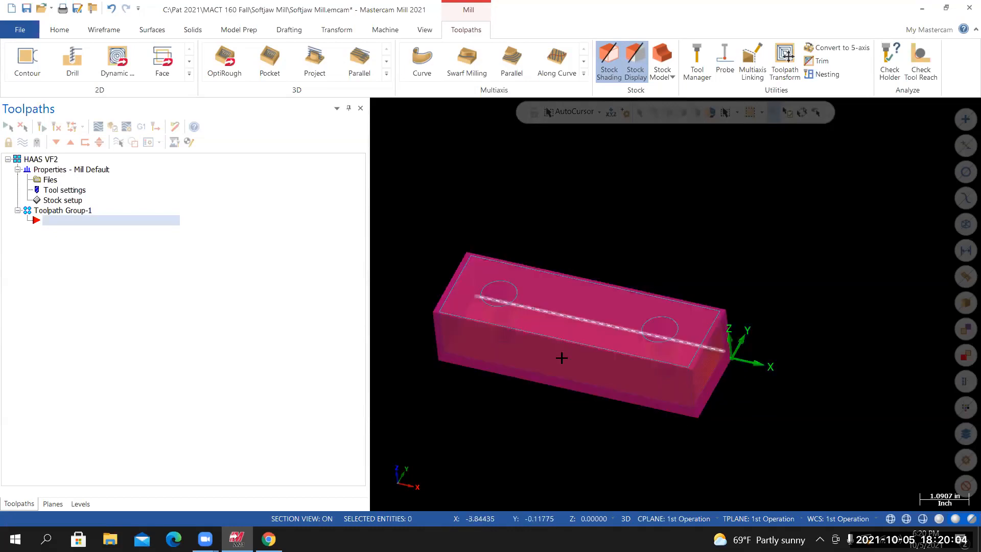
pyautogui.scroll(2, 542, 367)
pyautogui.moveTo(504, 393); pyautogui.dragTo(578, 379, button='middle')
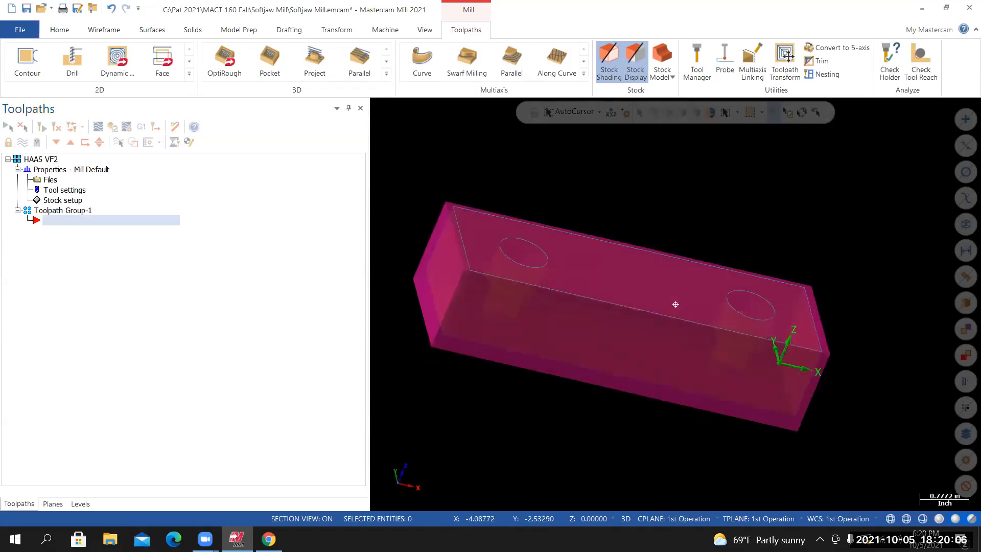
pyautogui.moveTo(675, 304); pyautogui.dragTo(665, 305, button='middle')
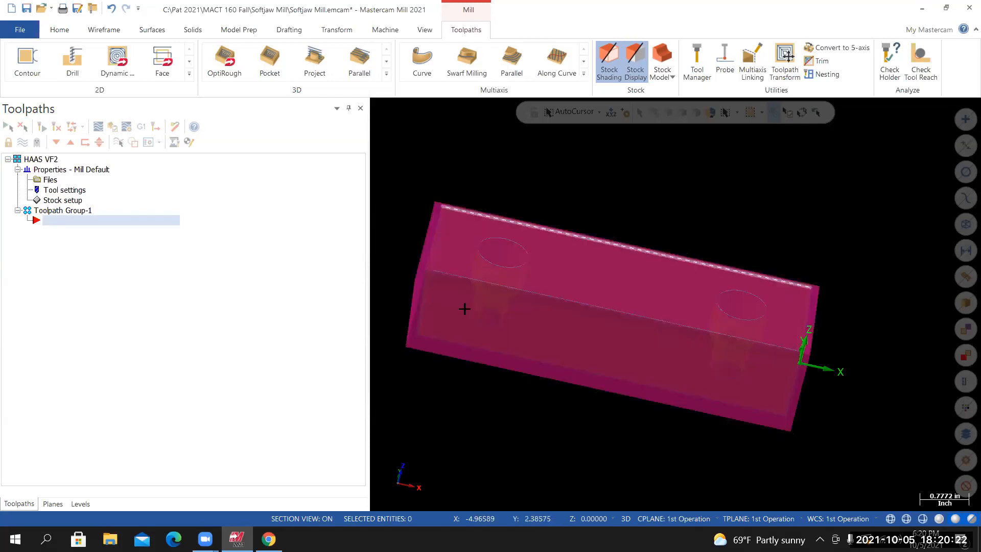
pyautogui.moveTo(627, 292); pyautogui.dragTo(648, 265, button='middle')
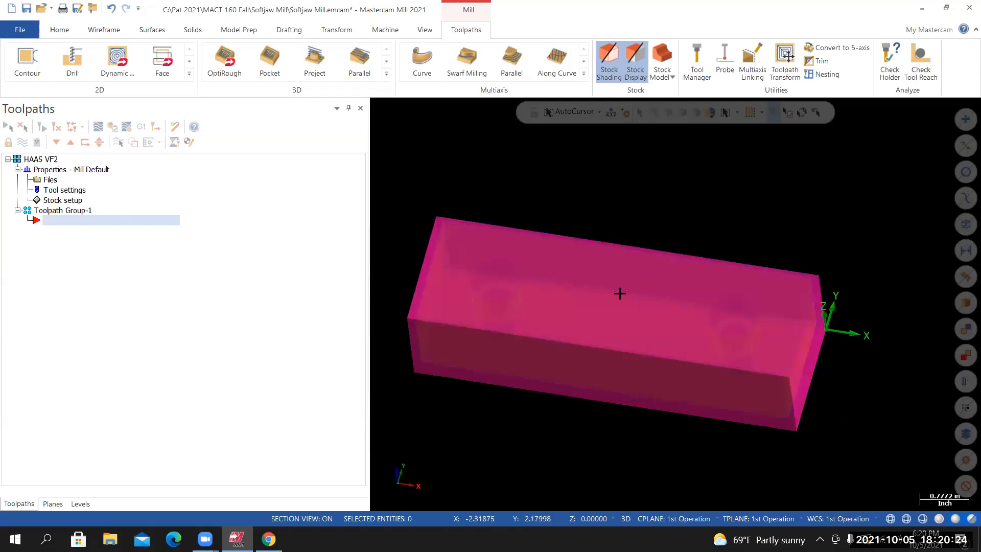
pyautogui.click(636, 62)
pyautogui.moveTo(676, 304)
pyautogui.mouseDown(button='middle')
pyautogui.moveTo(675, 275)
pyautogui.moveTo(675, 289)
pyautogui.mouseUp(button='middle')
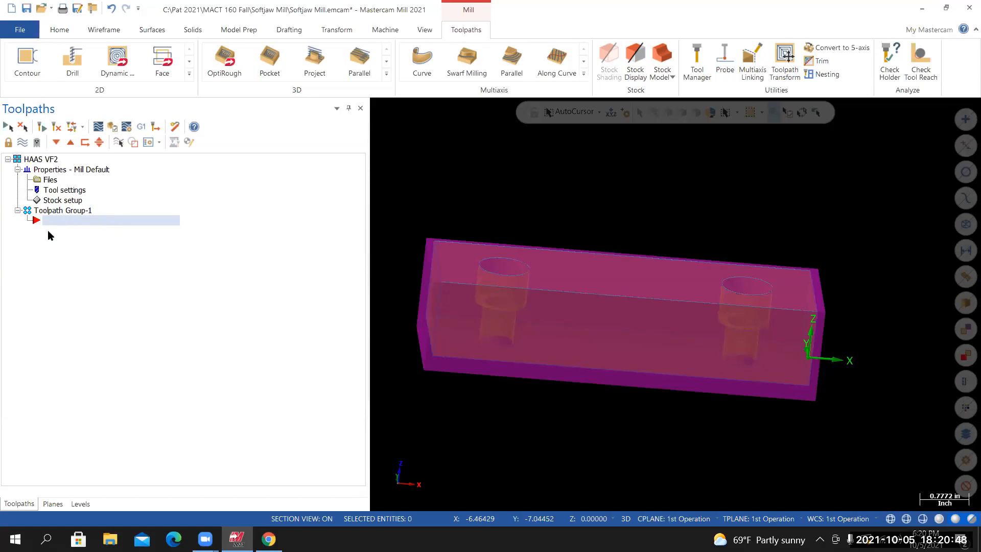
# Rename the toolpath group as 1st Operation and save the file
pyautogui.rightClick(58, 215)
pyautogui.moveTo(86, 215)
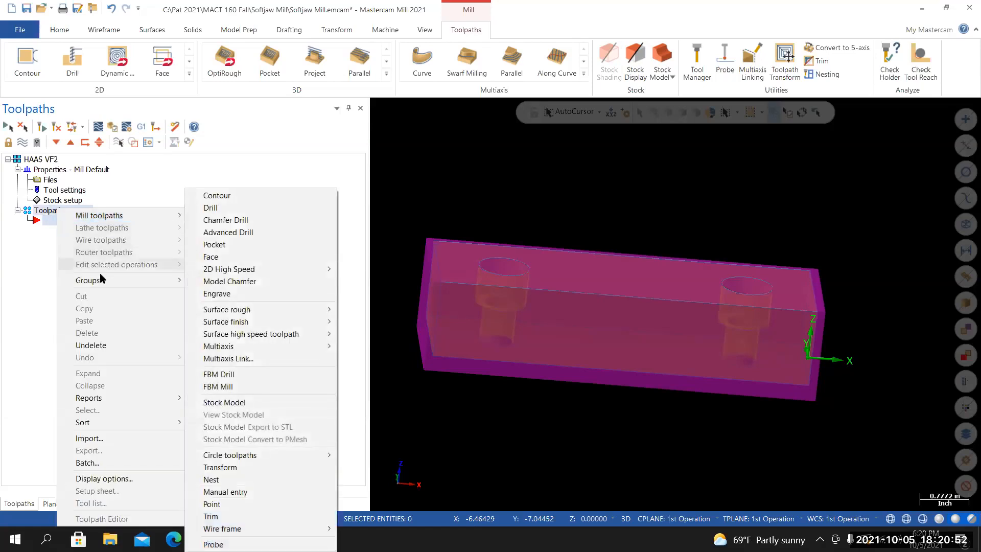
pyautogui.moveTo(97, 280)
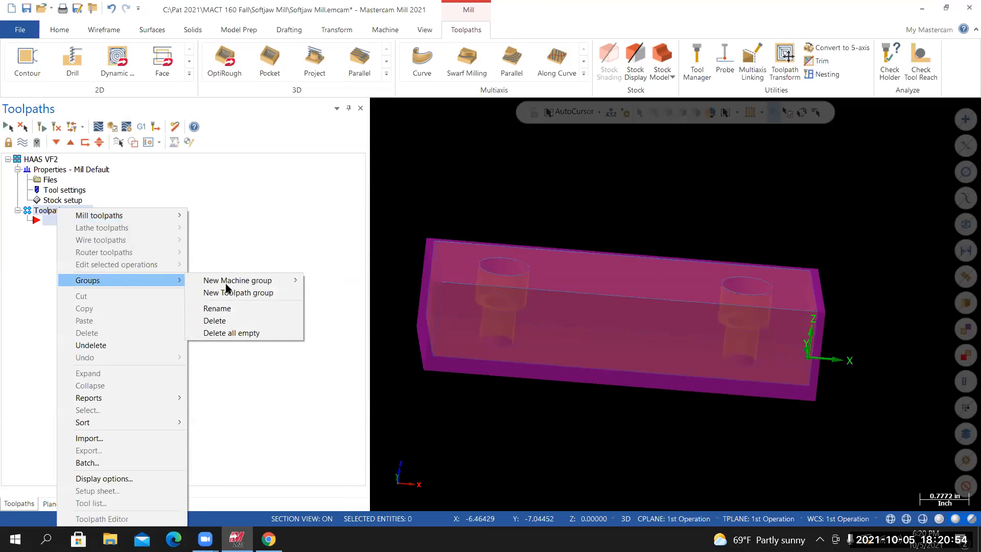
pyautogui.click(215, 308)
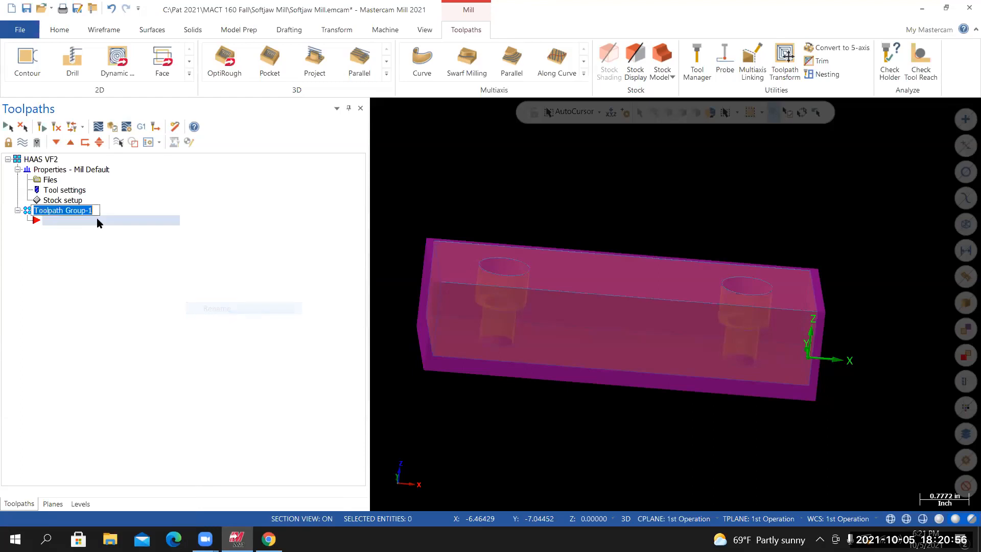
pyautogui.write('1s')
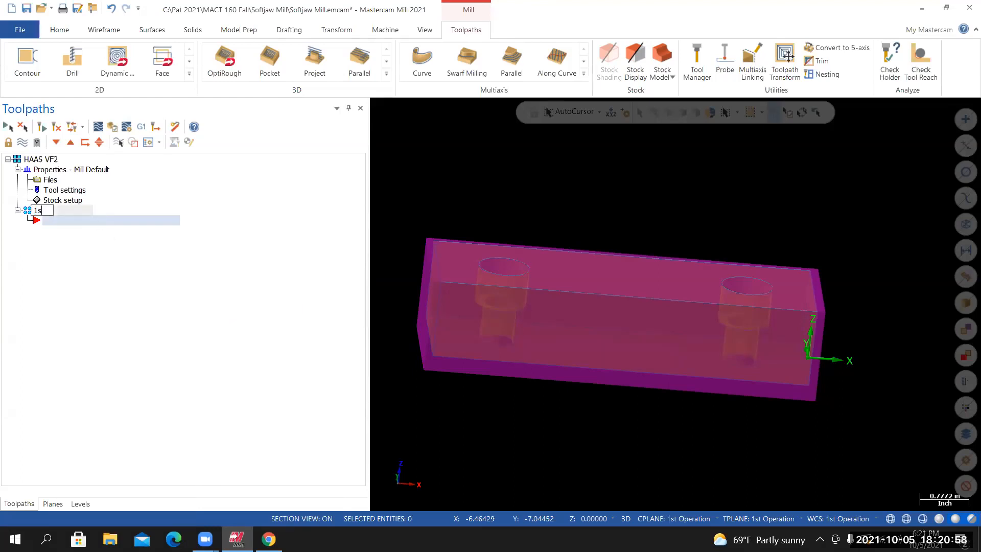
pyautogui.write('t Operation')
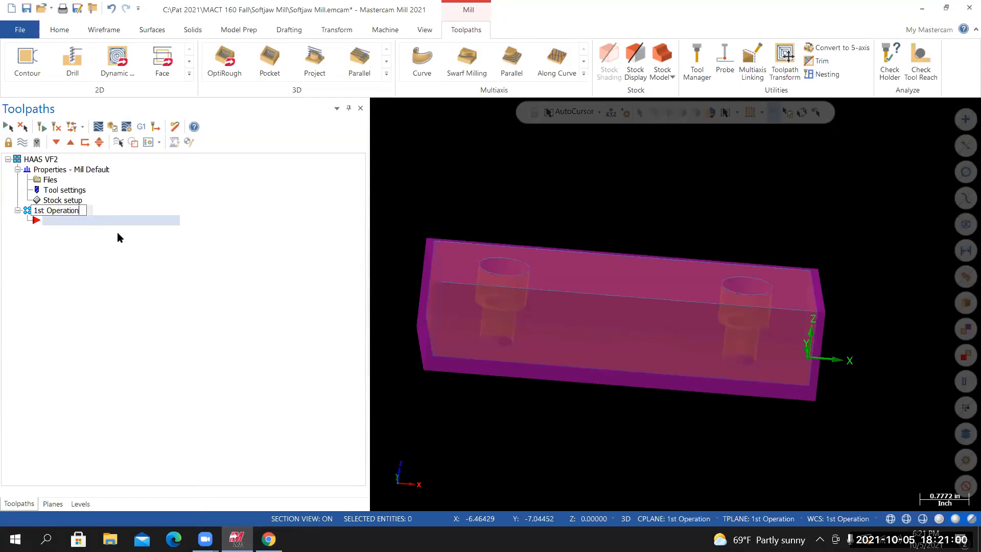
pyautogui.press('Return')
pyautogui.click(20, 29)
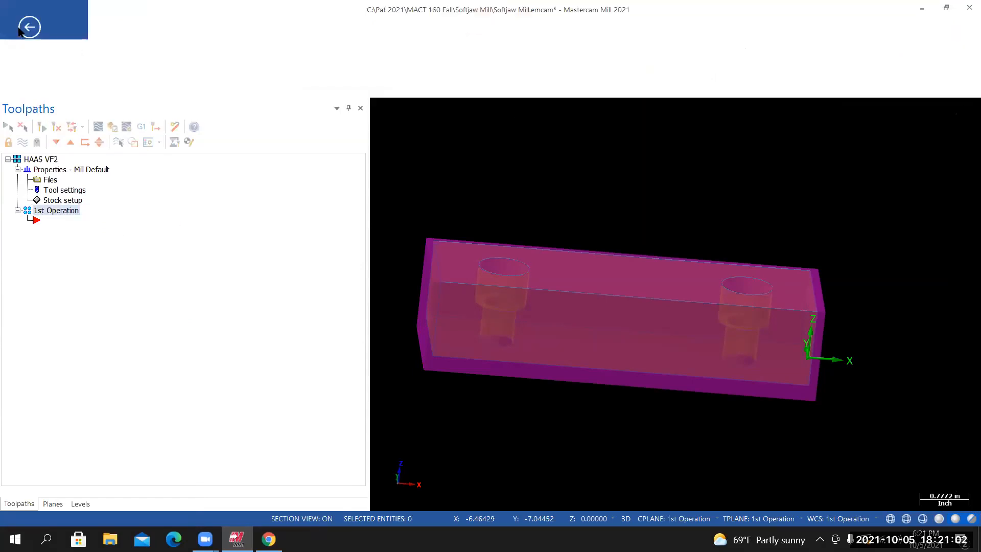
pyautogui.click(24, 158)
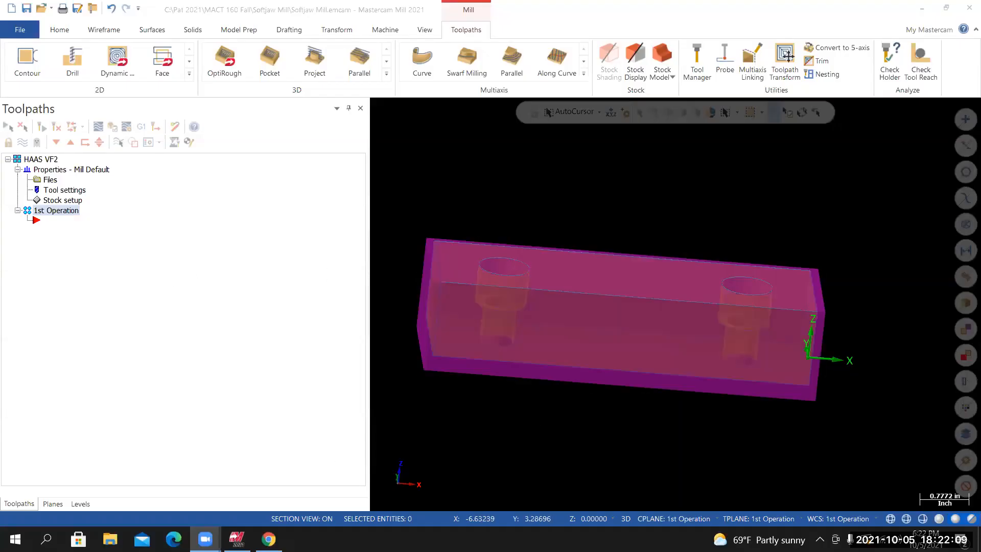
# Show the part in the isometric view, unzoom it to 80%, and save the file again
pyautogui.rightClick(545, 180)
pyautogui.click(581, 295)
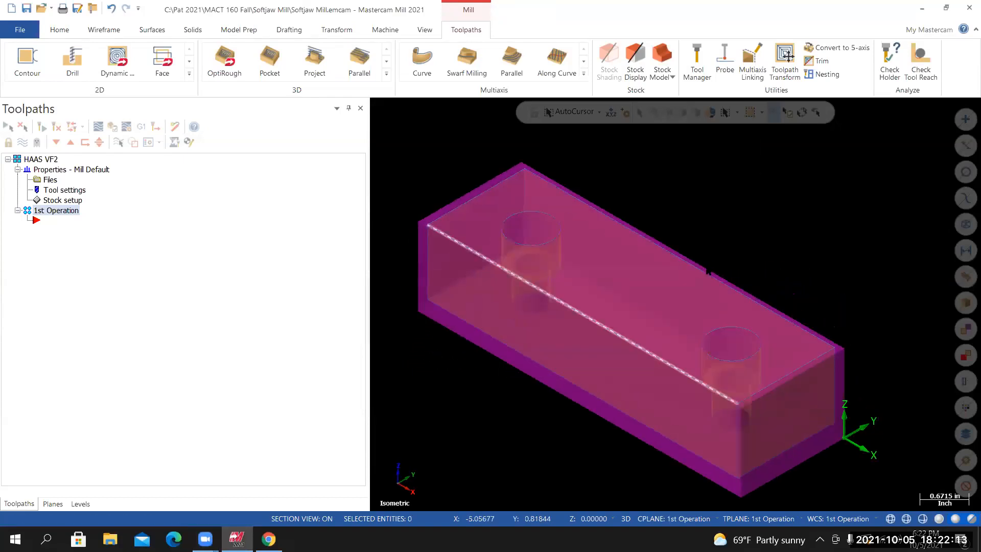
pyautogui.scroll(1, 635, 344)
pyautogui.rightClick(757, 190)
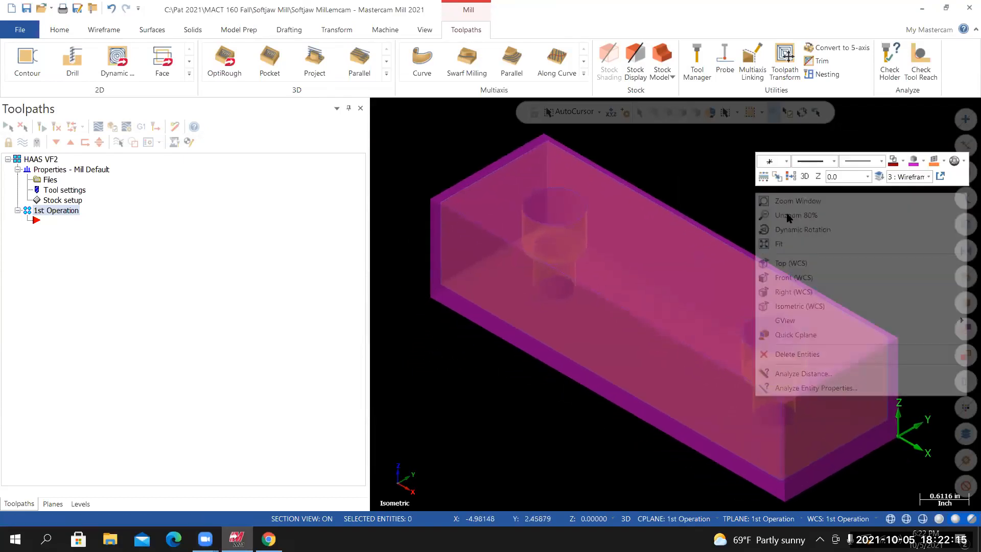
pyautogui.click(793, 215)
pyautogui.click(22, 31)
pyautogui.click(26, 159)
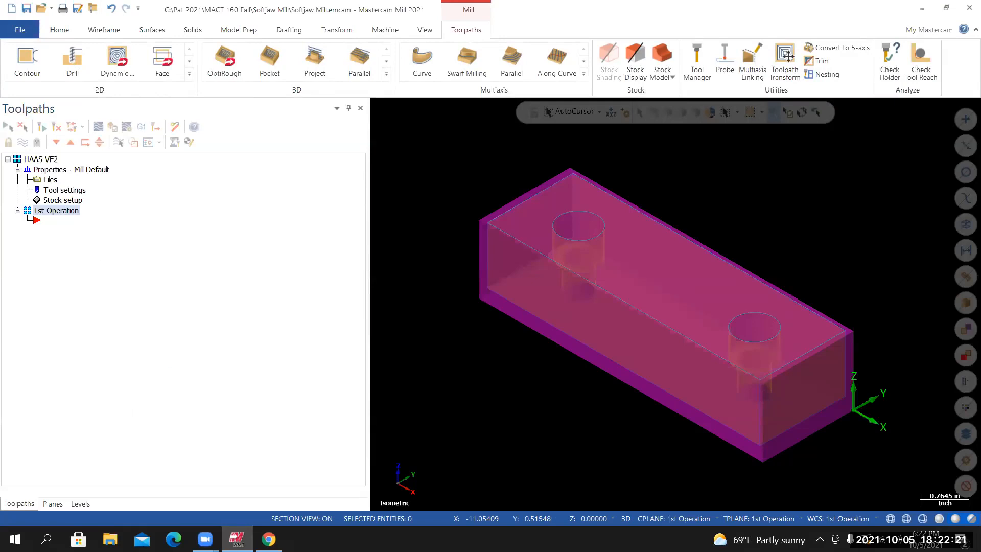
# Switch to Chrome and review the "Creating Toolpaths Softjaw 1st operation" steps on the Softjaw Mill discussion page
pyautogui.click(269, 539)
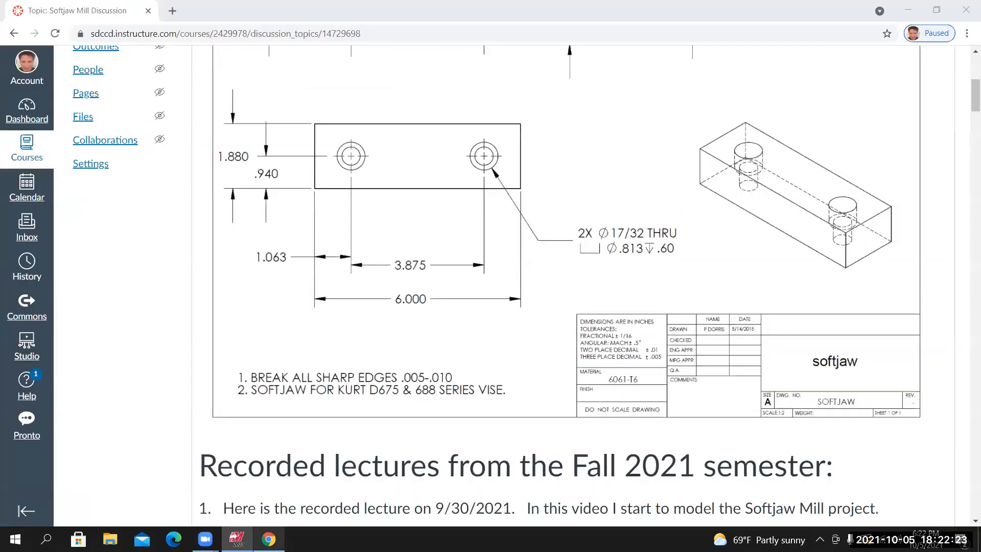
pyautogui.scroll(-5, 572, 360)
pyautogui.scroll(-5, 969, 127)
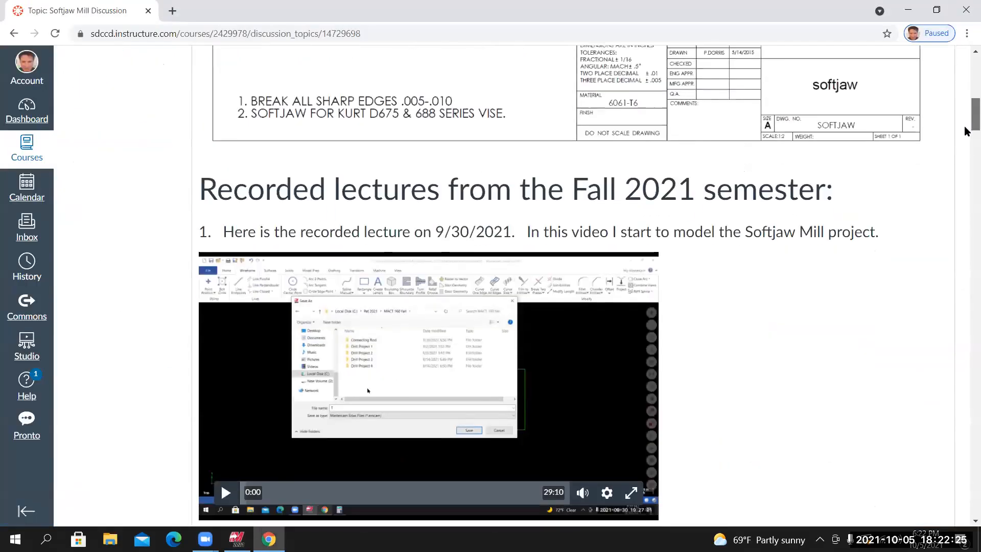
pyautogui.scroll(-20, 946, 316)
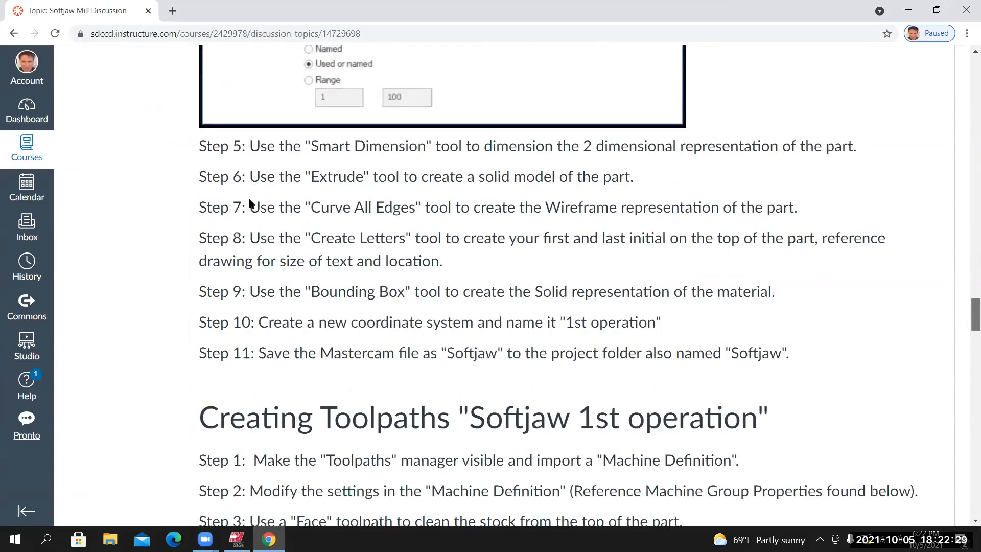
pyautogui.scroll(-6, 251, 204)
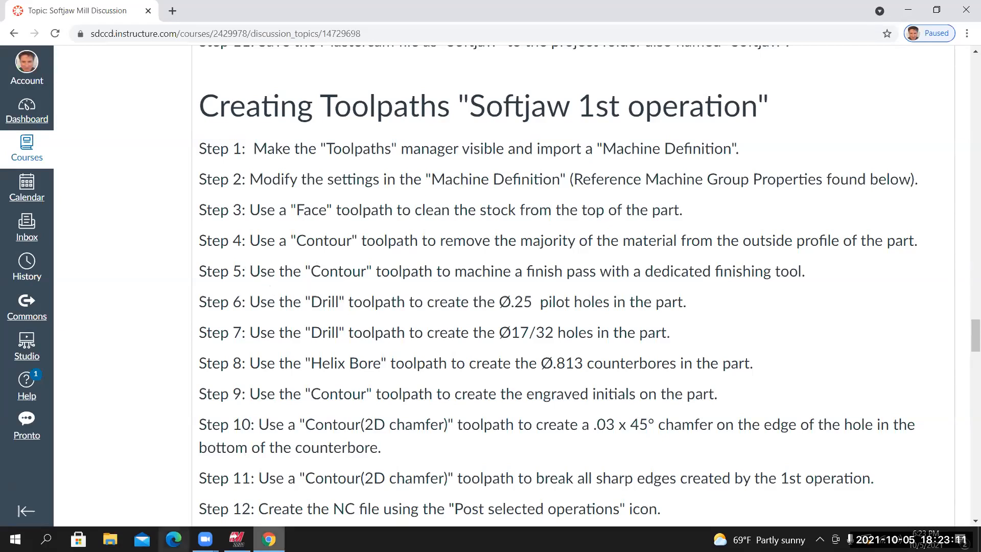
# Return to Mastercam and start a stock model named Raw Material with the stock plane option turned off
pyautogui.click(237, 539)
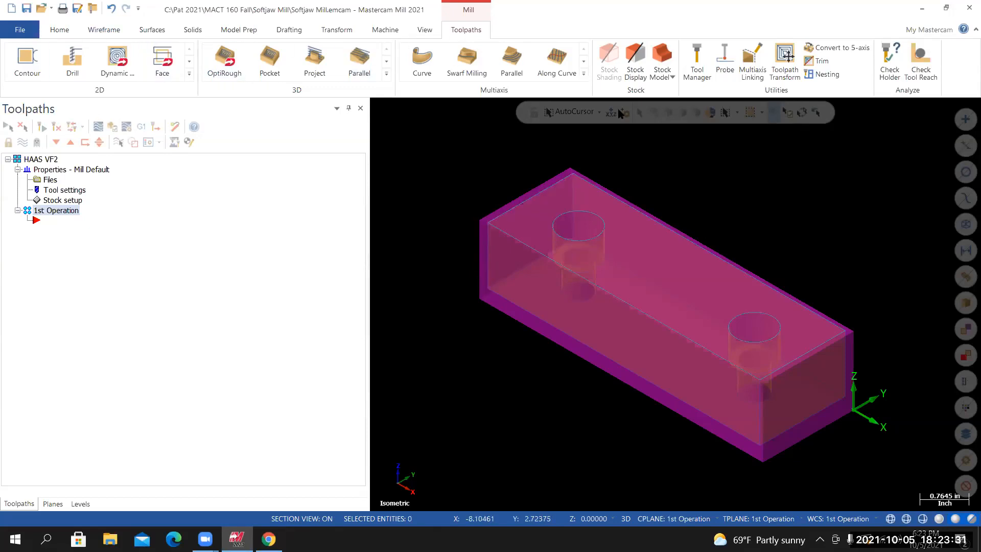
pyautogui.click(666, 58)
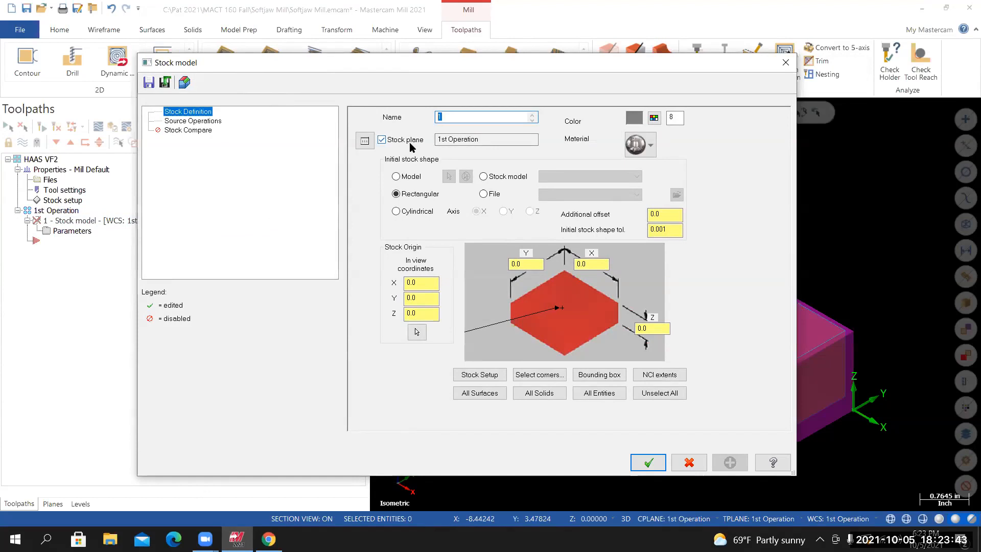
pyautogui.write('Raw Matierial')
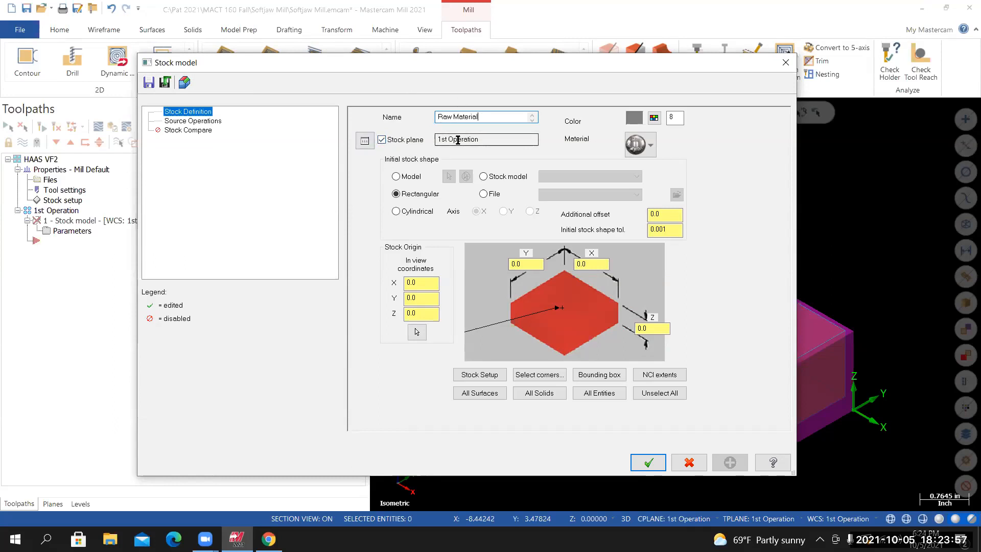
pyautogui.click(394, 146)
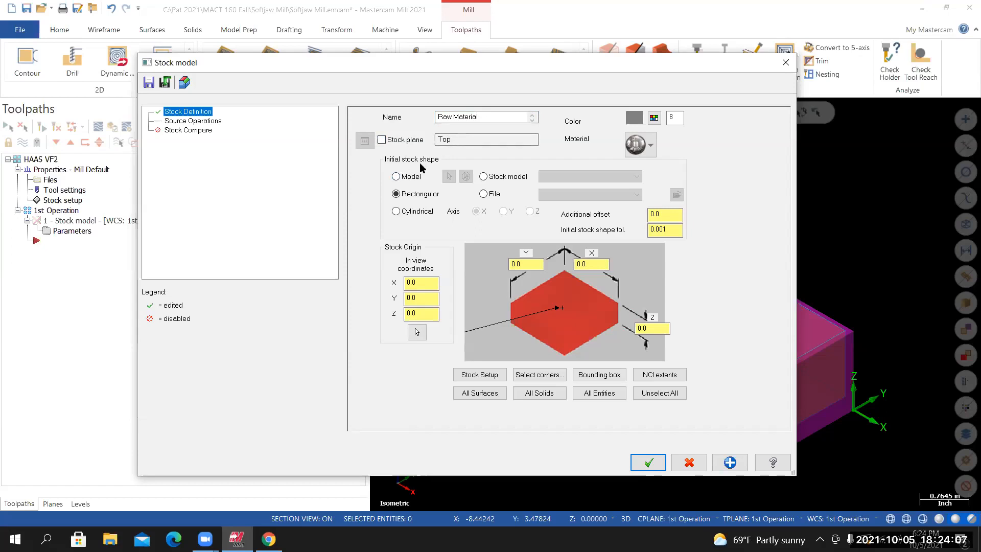
# Use the solid material block as the model for the initial stock shape and generate the stock model
pyautogui.click(396, 177)
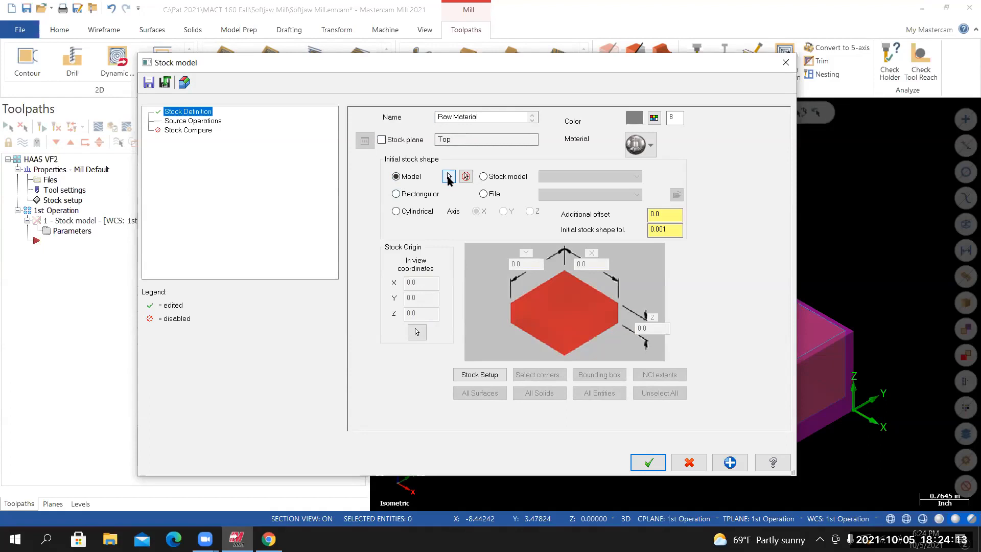
pyautogui.click(448, 178)
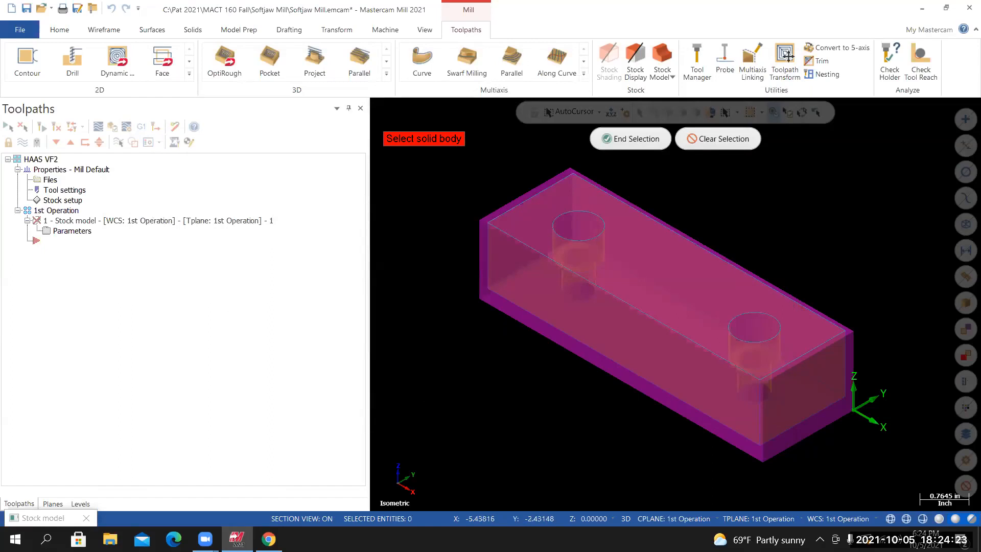
pyautogui.click(638, 207)
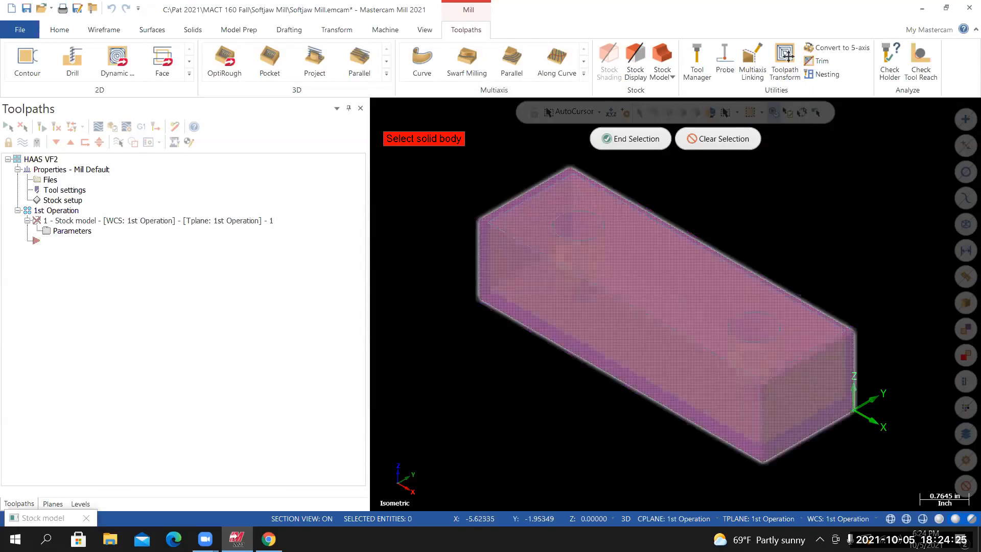
pyautogui.click(634, 139)
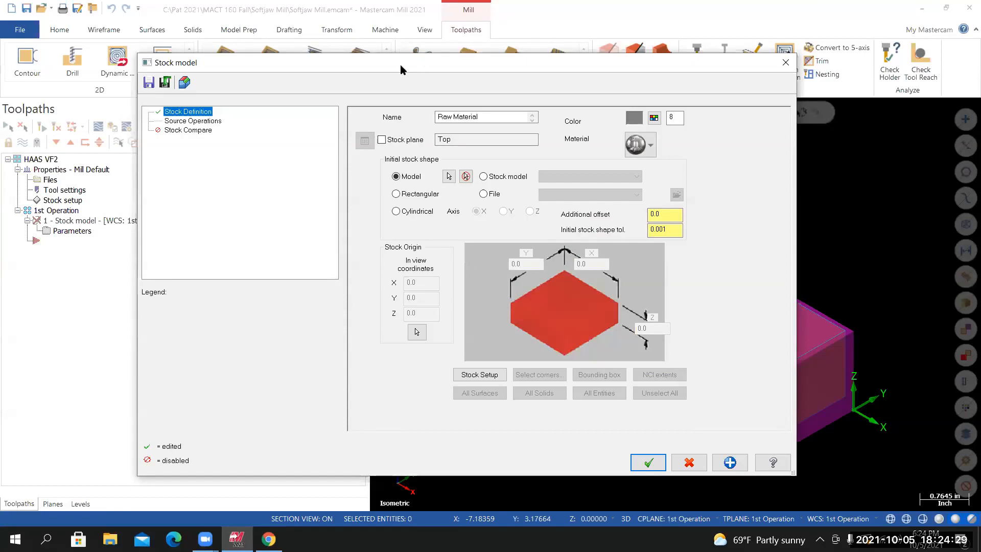
pyautogui.moveTo(402, 69); pyautogui.dragTo(382, 63)
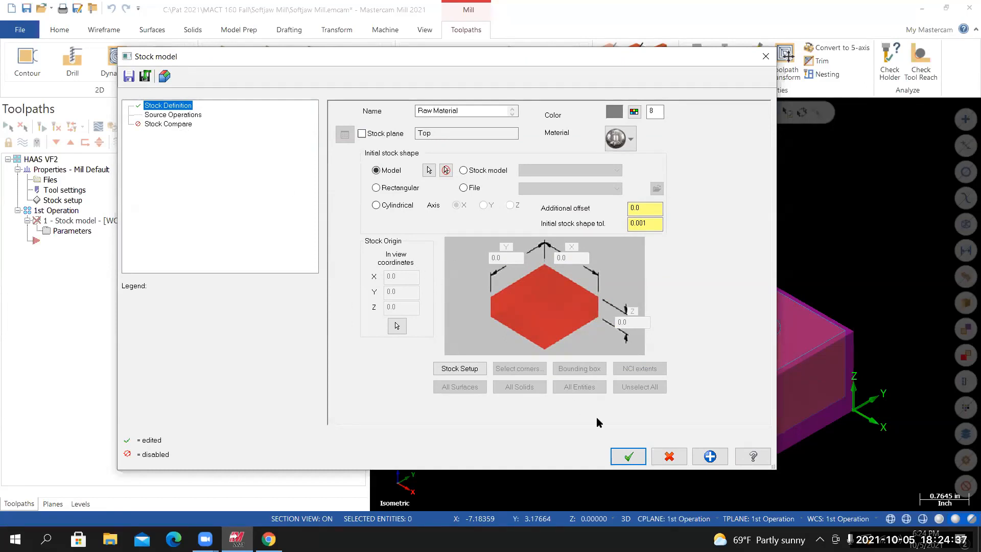
pyautogui.click(630, 459)
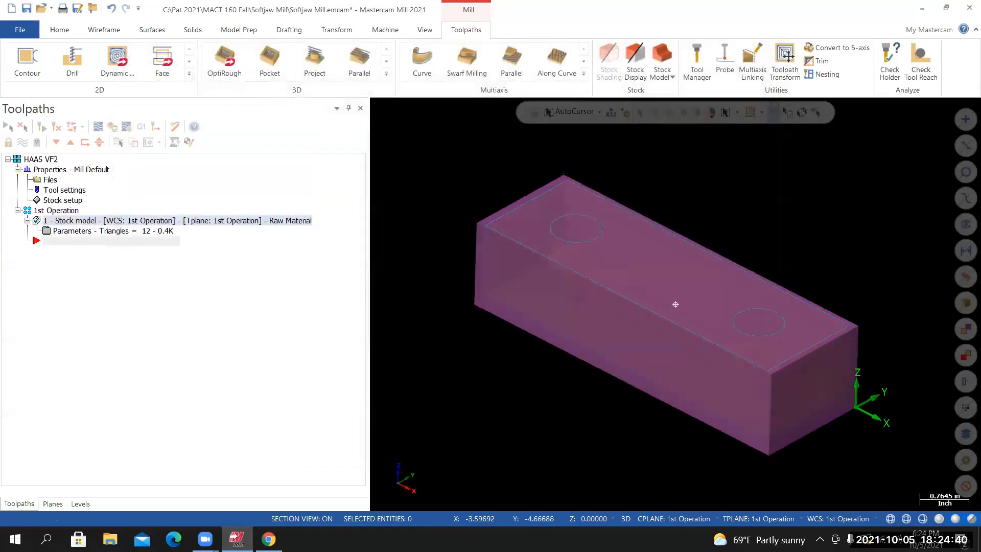
pyautogui.moveTo(481, 437)
pyautogui.mouseDown(button='middle')
pyautogui.moveTo(509, 413)
pyautogui.moveTo(488, 446)
pyautogui.mouseUp(button='middle')
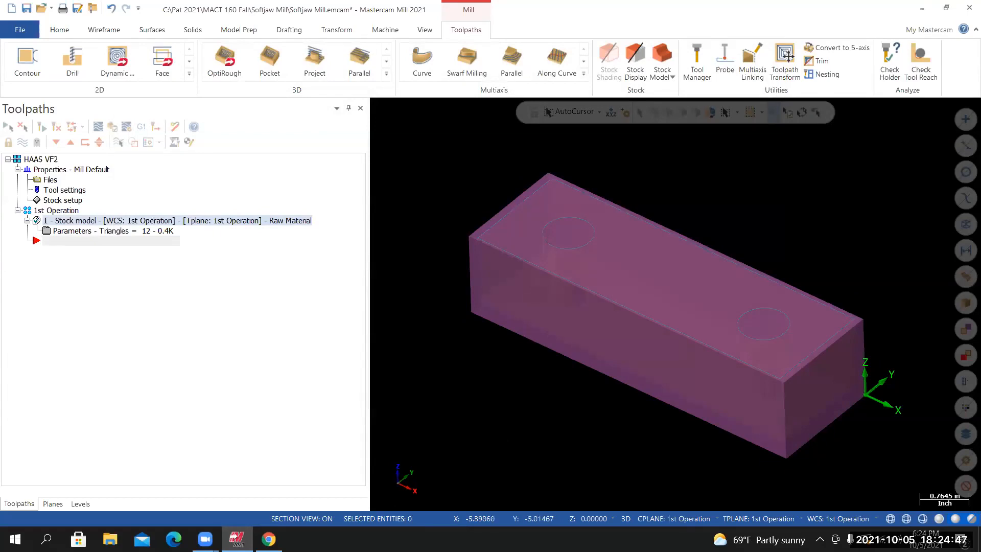
# Hide the Material level and examine the Raw Material stock model around the solid part from several angles
pyautogui.click(82, 504)
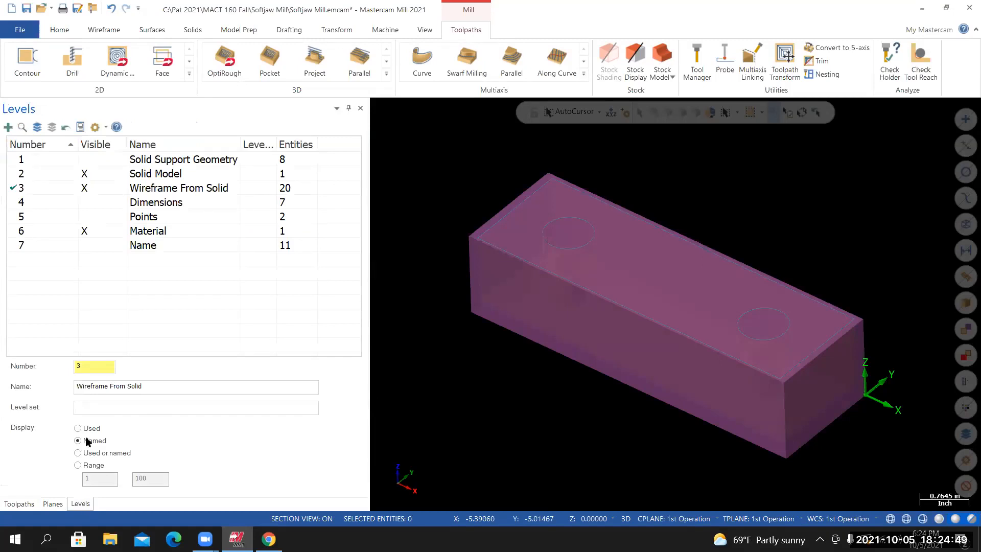
pyautogui.click(84, 231)
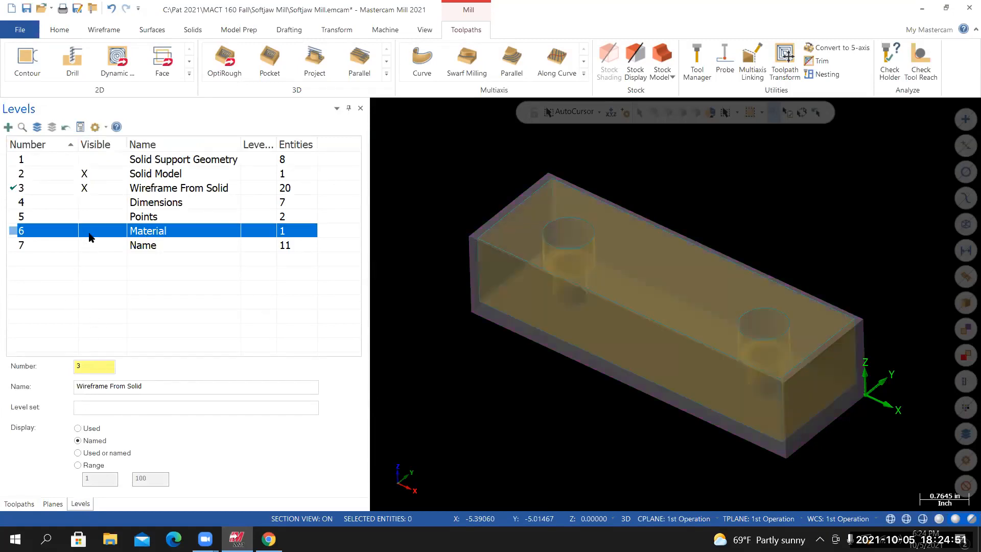
pyautogui.moveTo(675, 304)
pyautogui.mouseDown(button='middle')
pyautogui.moveTo(679, 259)
pyautogui.moveTo(675, 302)
pyautogui.mouseUp(button='middle')
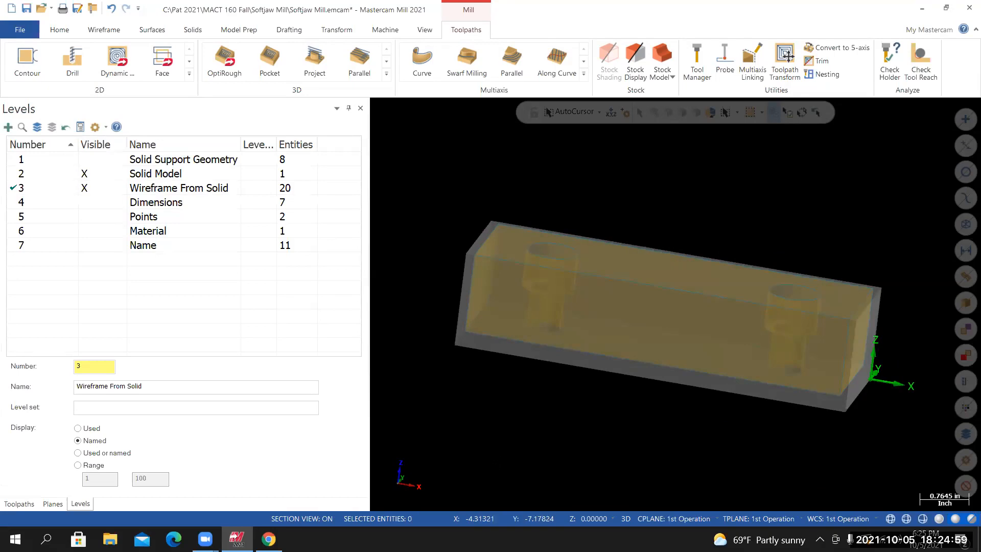
pyautogui.moveTo(676, 304); pyautogui.dragTo(675, 302, button='middle')
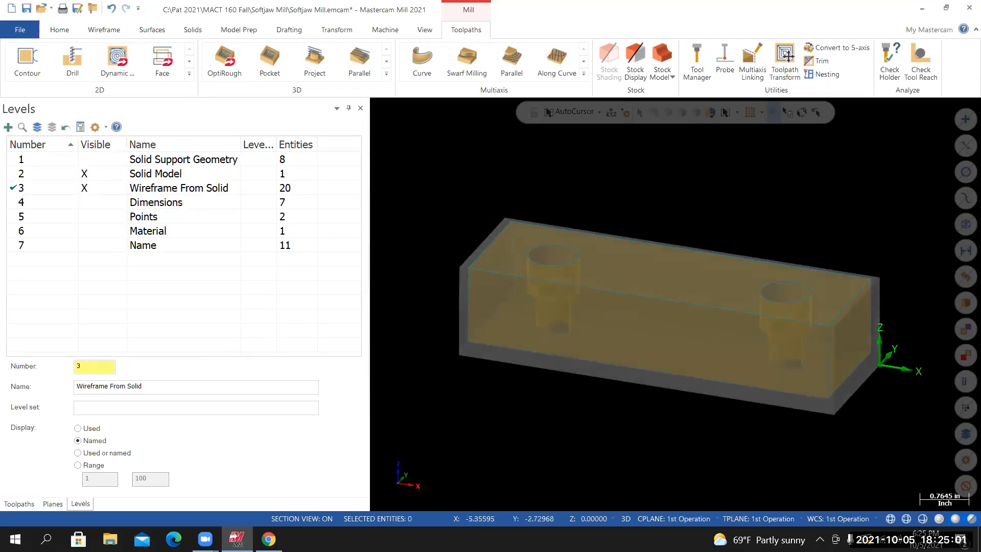
pyautogui.click(60, 31)
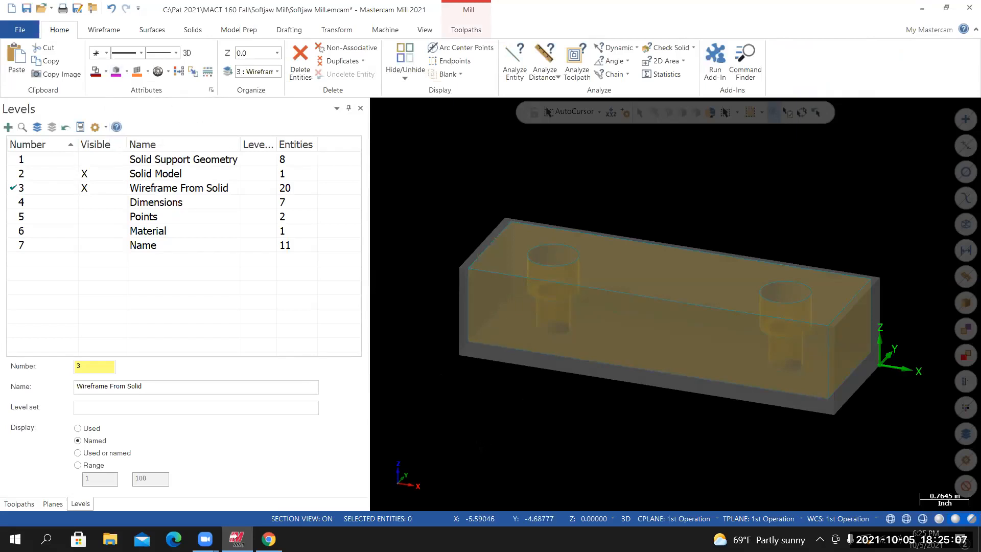
pyautogui.moveTo(664, 301); pyautogui.dragTo(685, 301, button='middle')
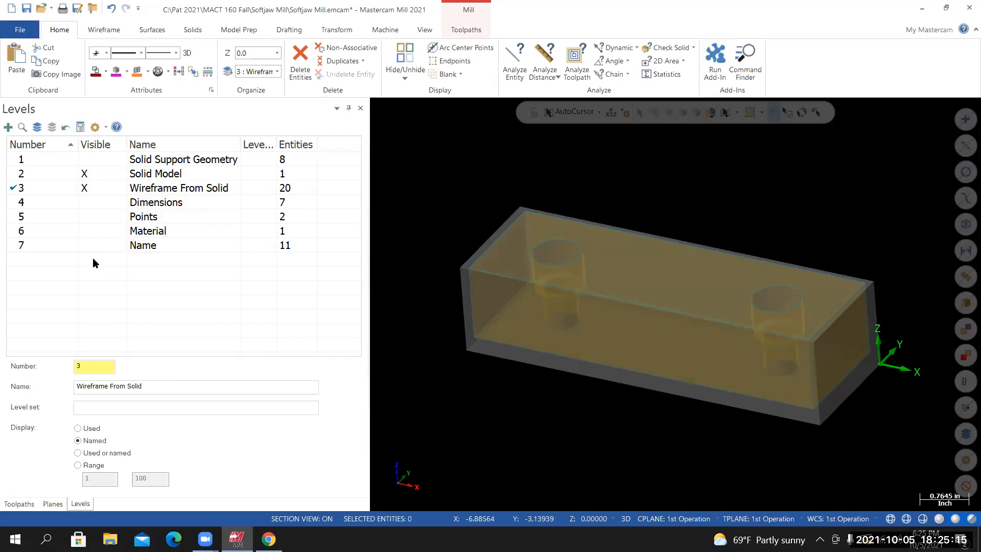
# Make the Material level visible again and turn off the display of the Raw Material stock model
pyautogui.click(85, 230)
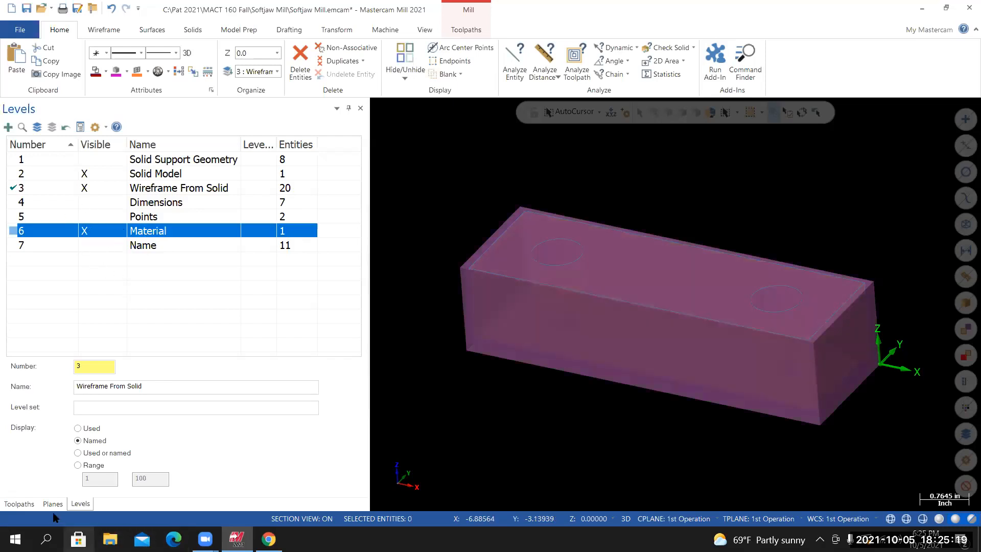
pyautogui.click(20, 503)
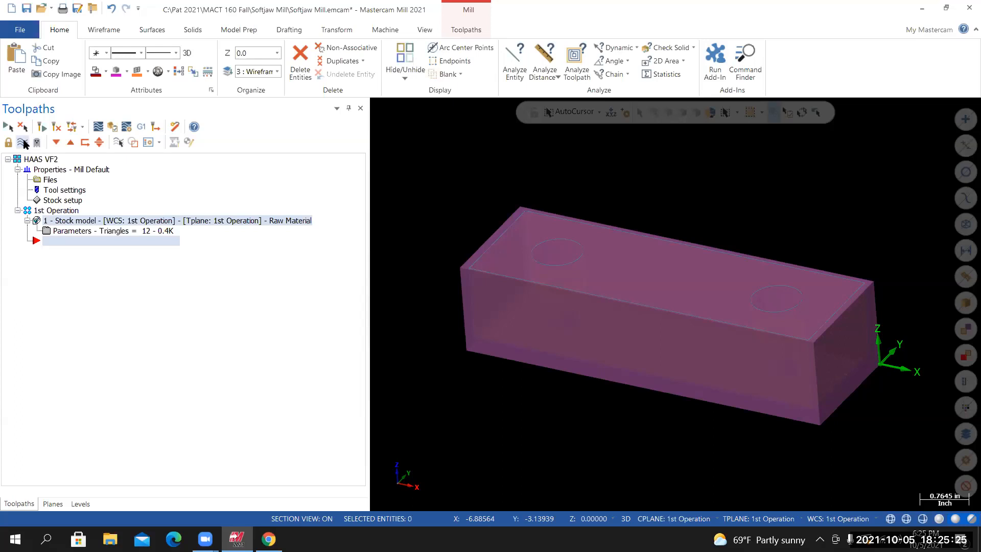
pyautogui.click(24, 144)
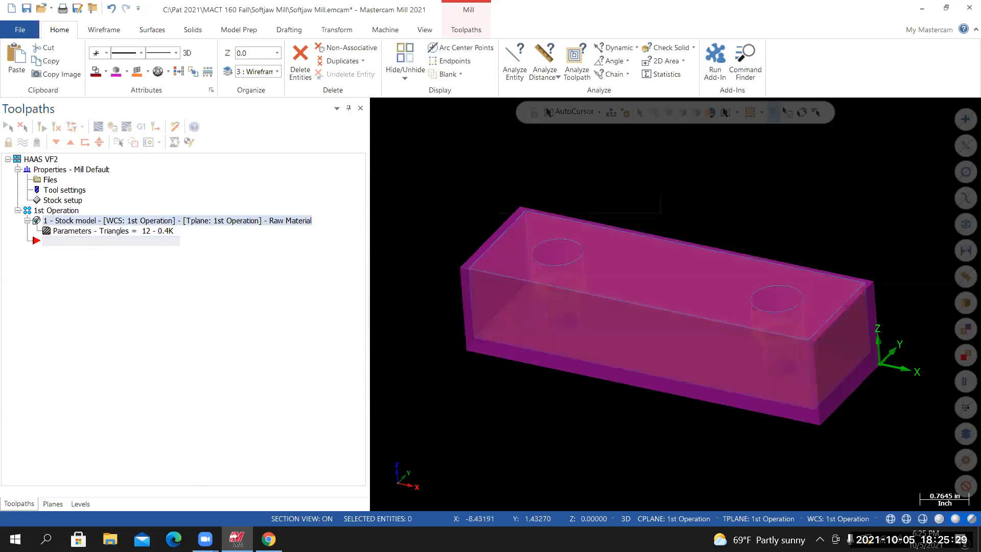
# Show the part in the isometric view and save the file
pyautogui.rightClick(446, 219)
pyautogui.click(481, 338)
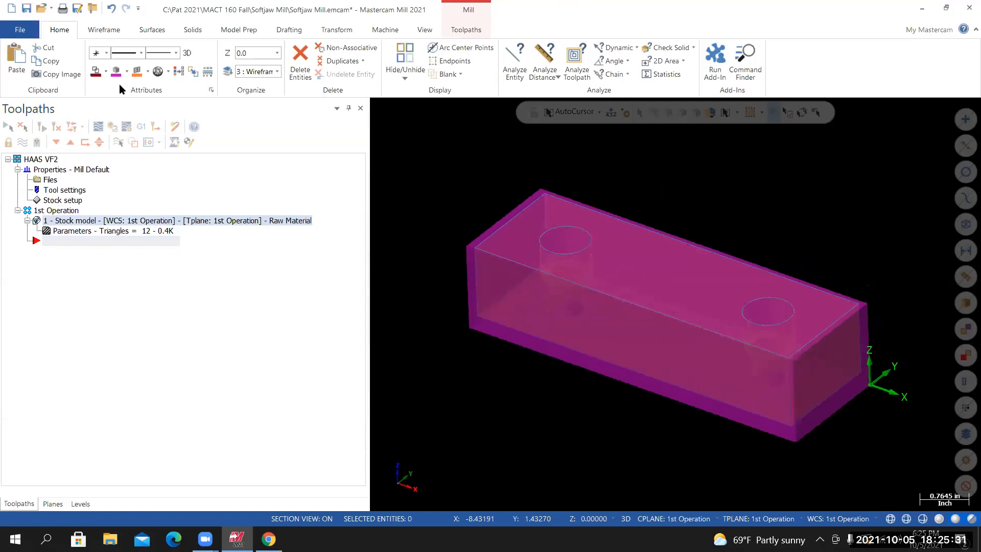
pyautogui.click(20, 29)
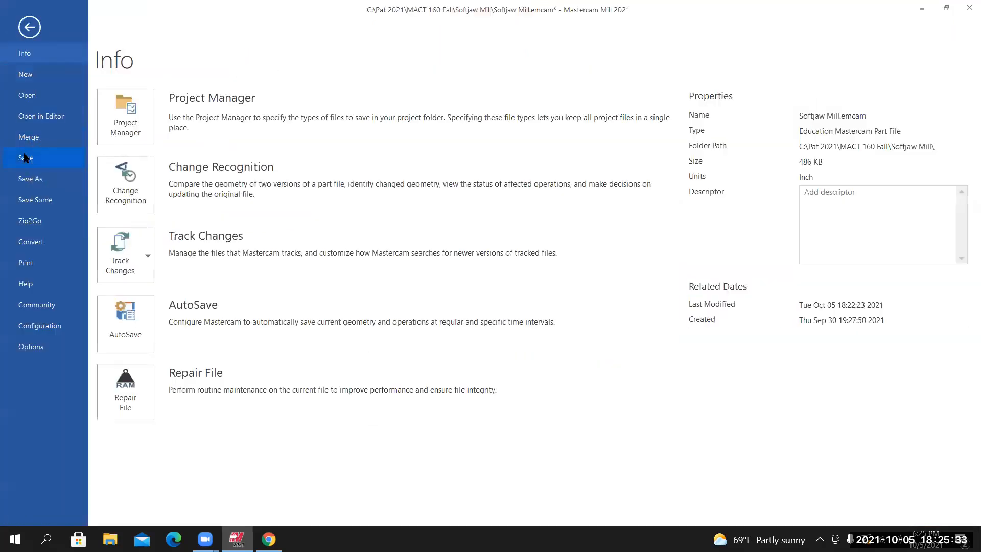
pyautogui.click(25, 159)
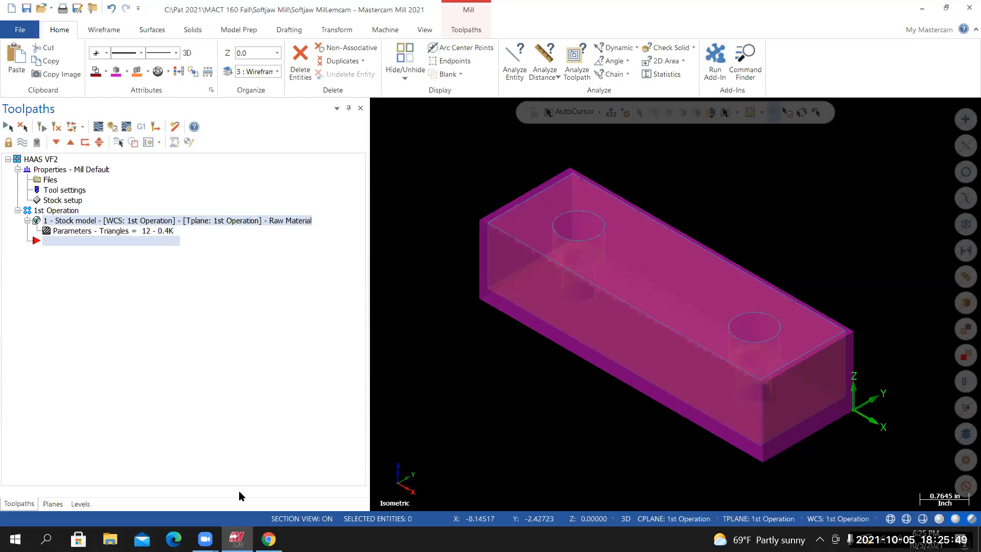
# Switch to Chrome and review the 1st operation steps, stock setup and tool list on the Softjaw Mill discussion page
pyautogui.click(269, 539)
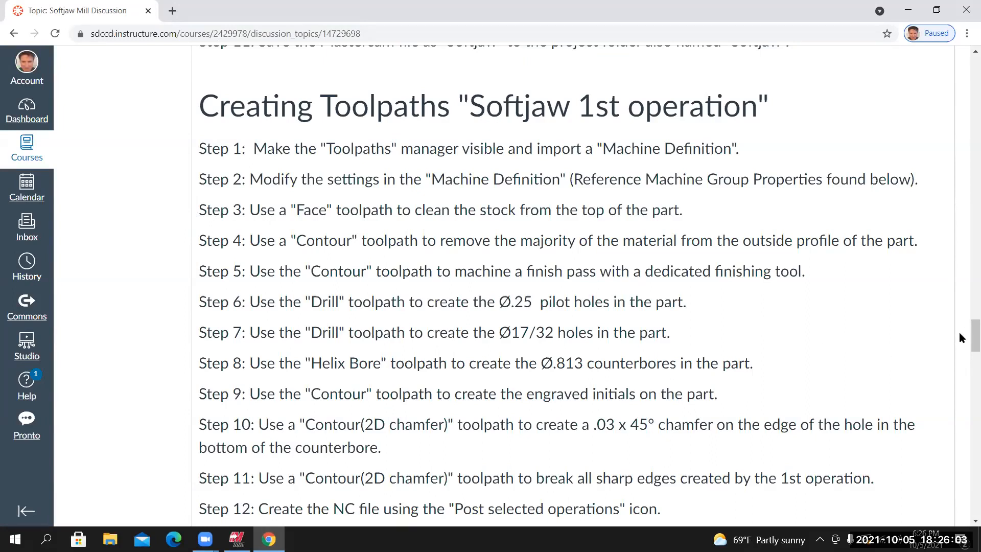
pyautogui.scroll(-3, 970, 332)
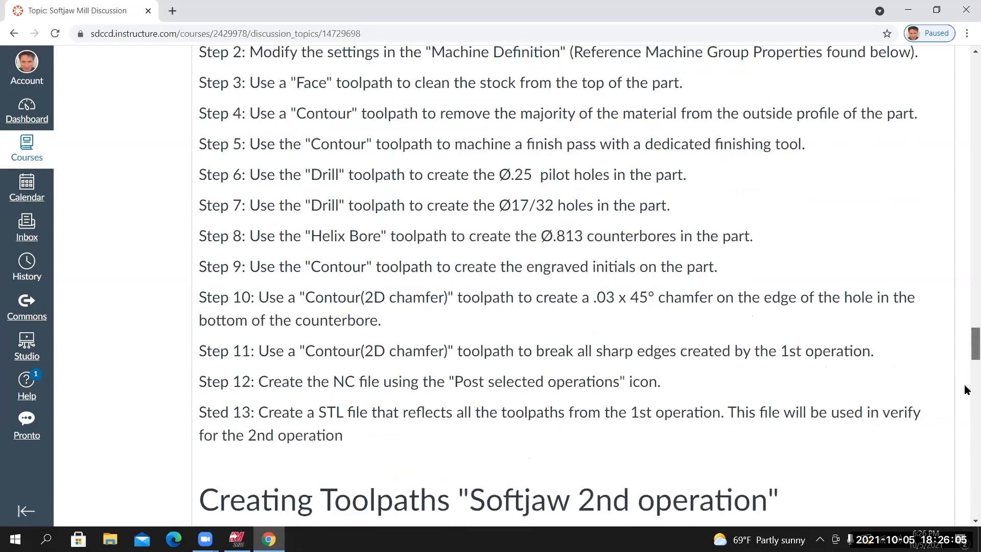
pyautogui.scroll(-20, 968, 390)
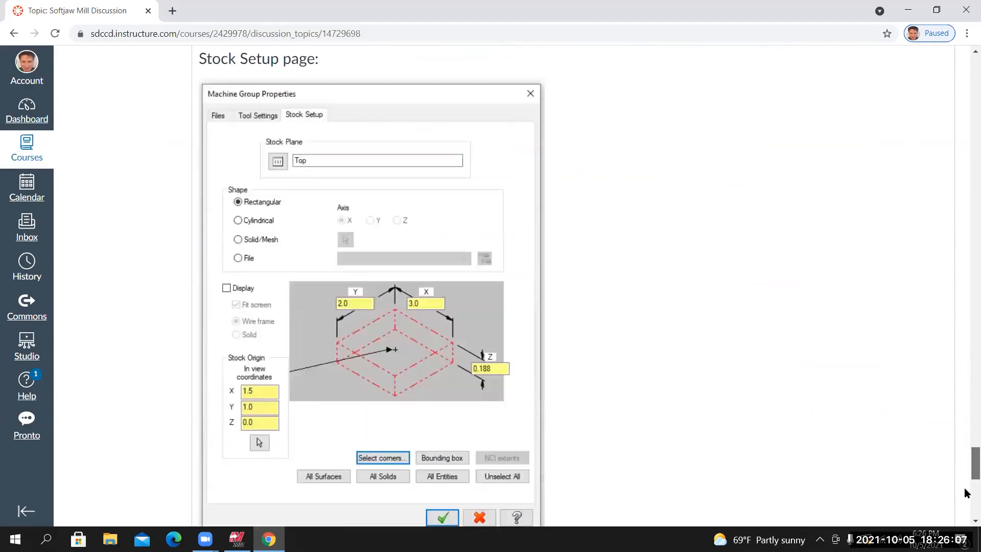
pyautogui.scroll(-8, 967, 494)
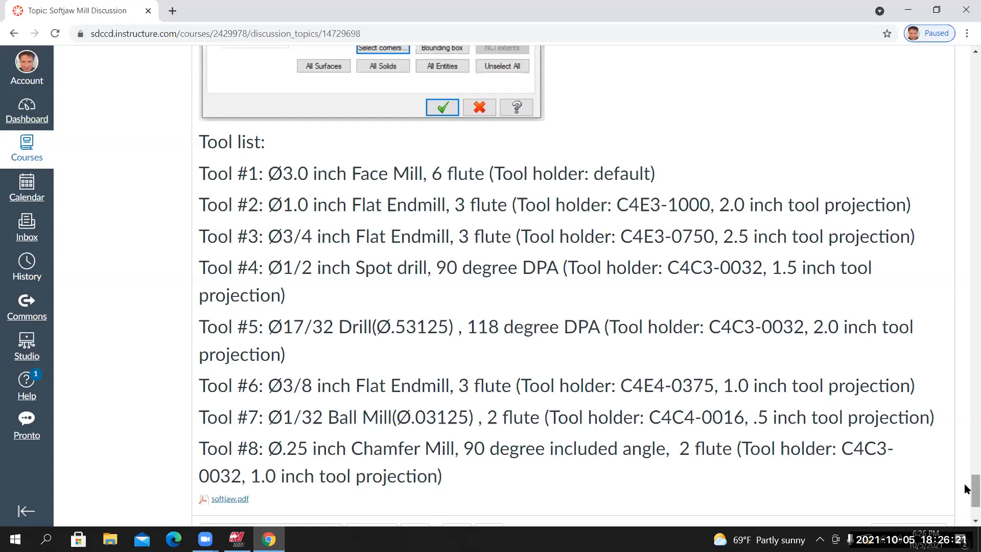
pyautogui.scroll(10, 953, 311)
pyautogui.scroll(15, 953, 322)
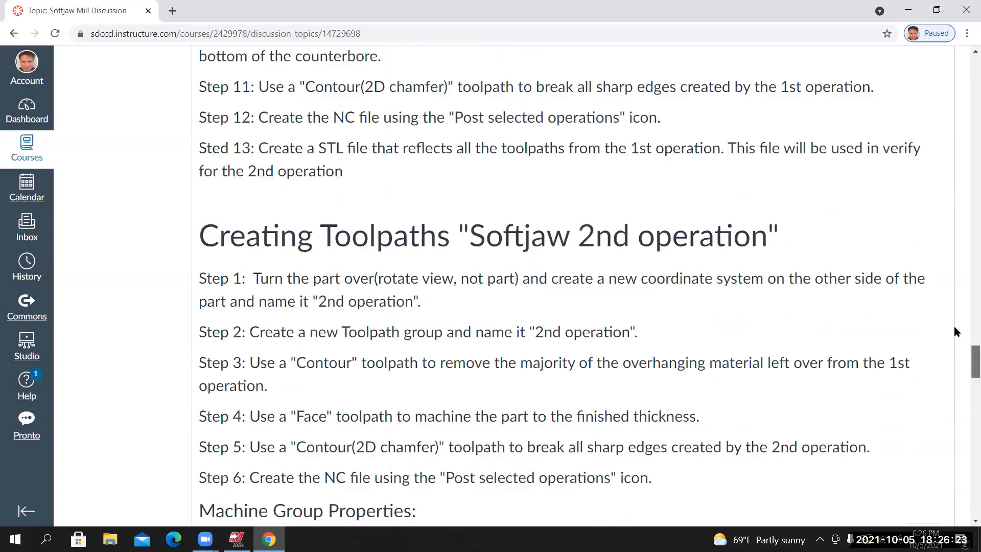
pyautogui.scroll(6, 572, 287)
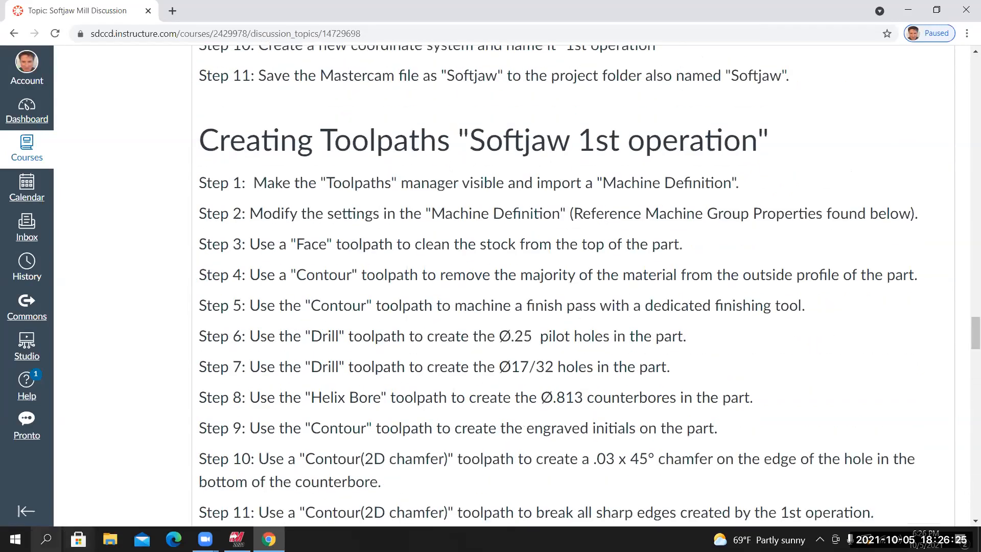
# Return to Mastercam and start a 2D Face toolpath in the 1st Operation group, using solid chaining for the geometry
pyautogui.click(237, 539)
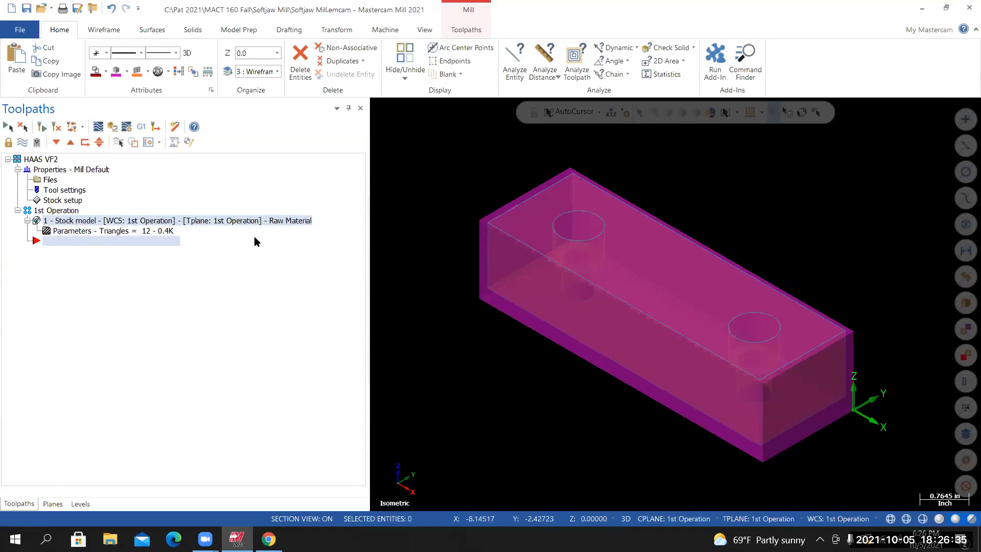
pyautogui.click(465, 30)
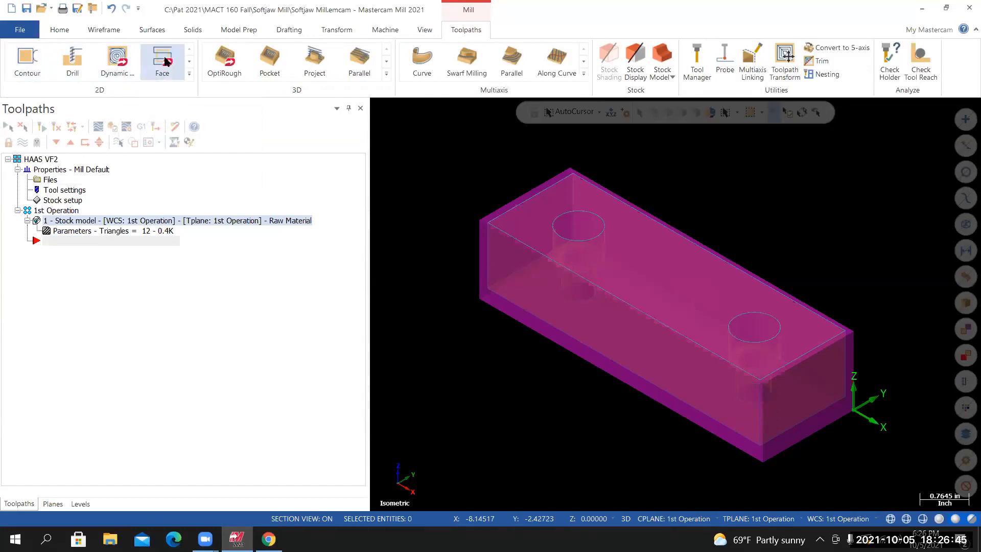
pyautogui.click(189, 73)
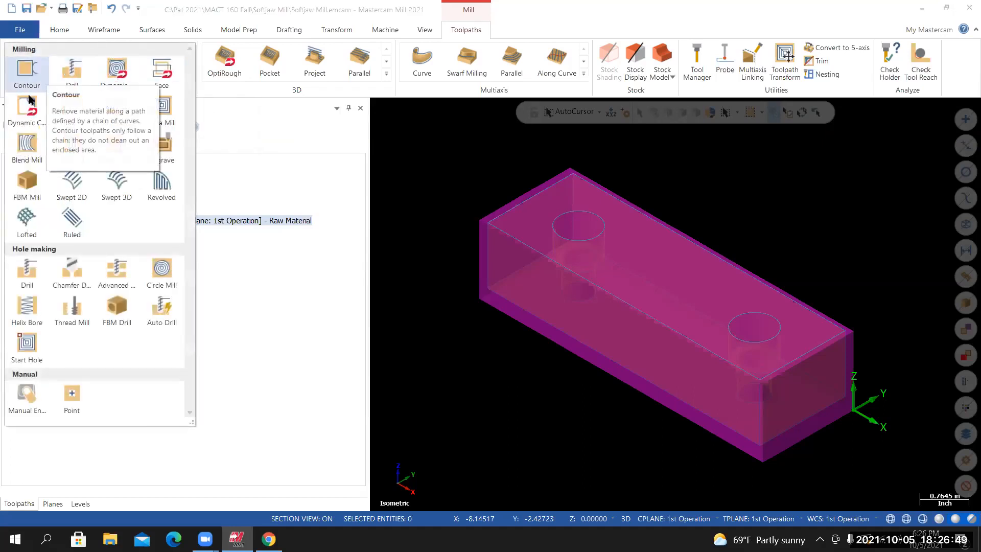
pyautogui.click(163, 71)
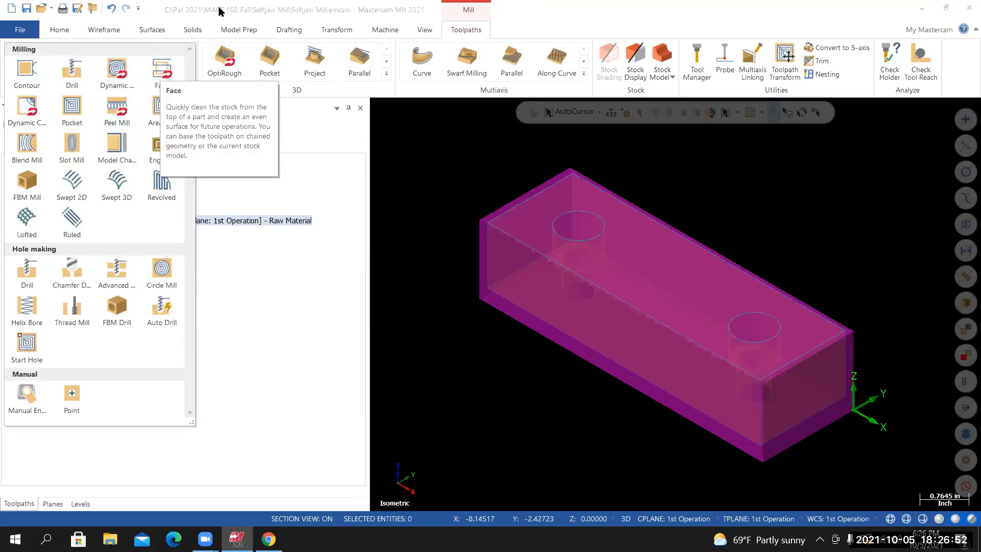
pyautogui.click(167, 64)
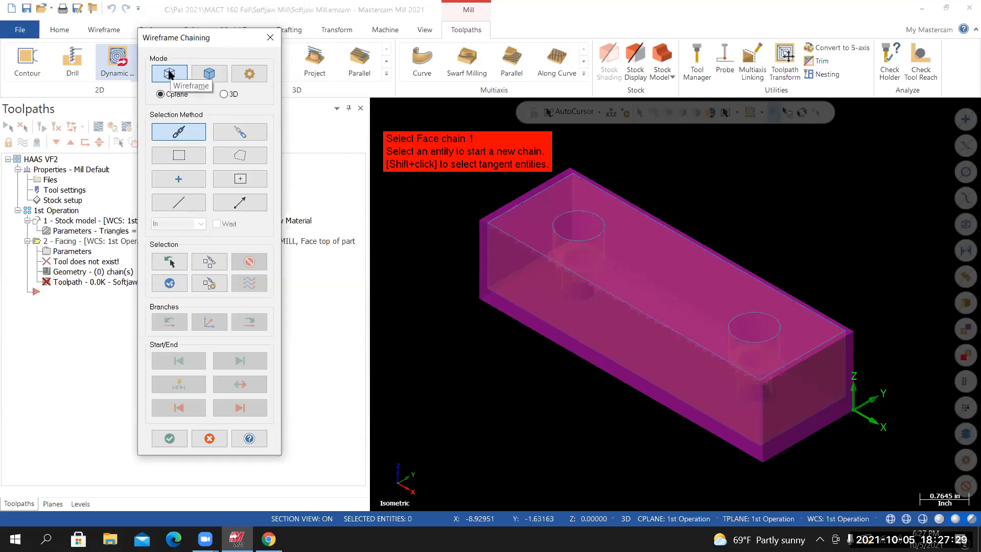
pyautogui.click(209, 75)
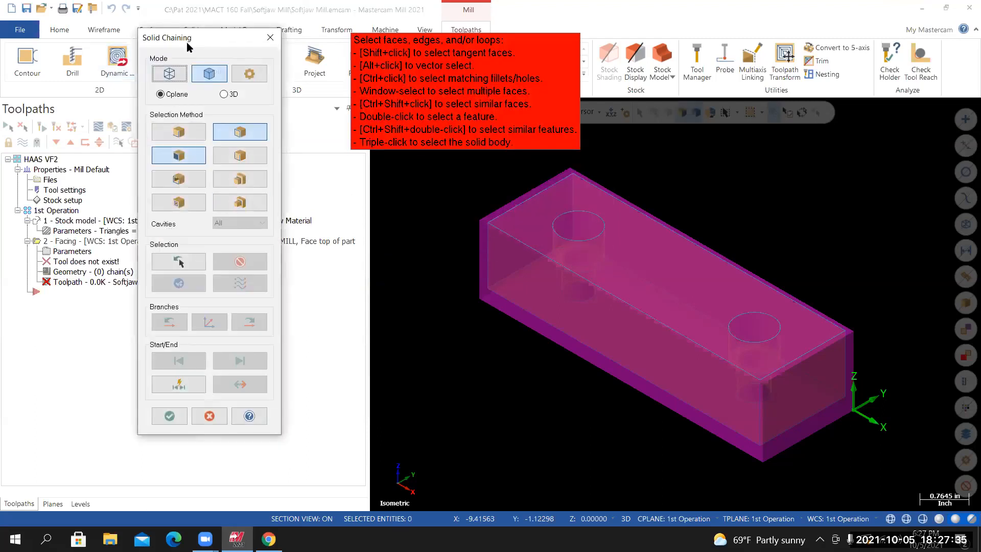
pyautogui.moveTo(191, 44); pyautogui.dragTo(179, 51)
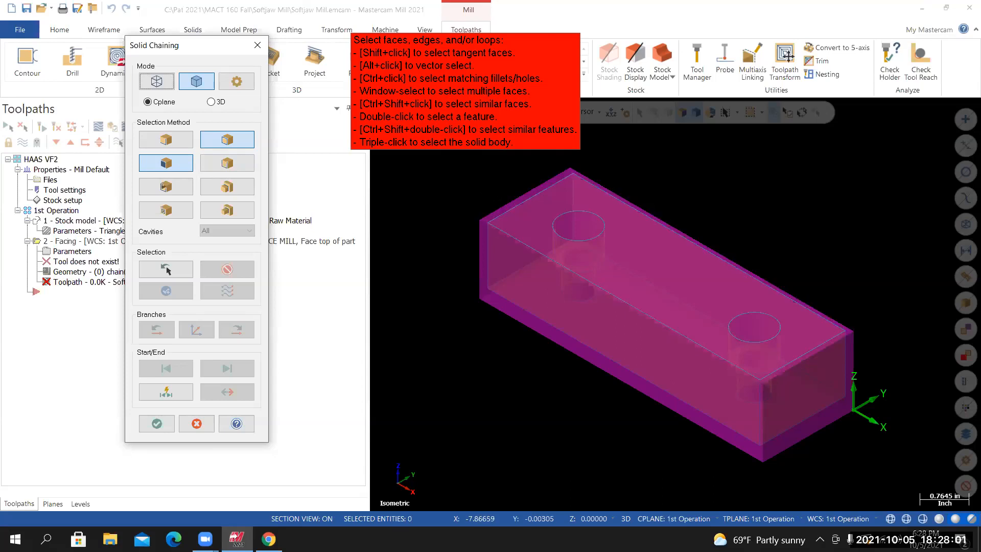
# Chain the outer edge loop of the block's top face as the facing boundary, try reversing its direction, and accept the chain
pyautogui.click(501, 209)
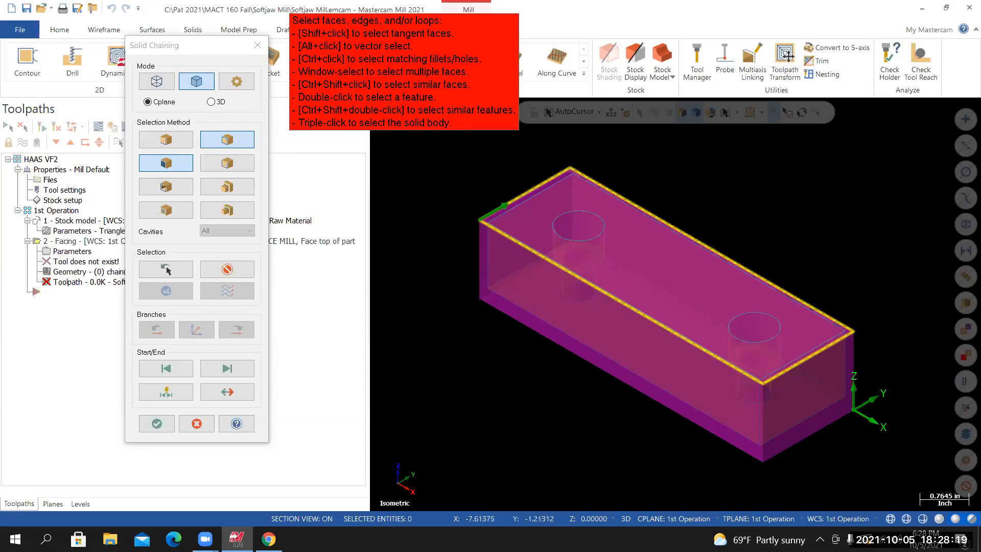
pyautogui.click(227, 393)
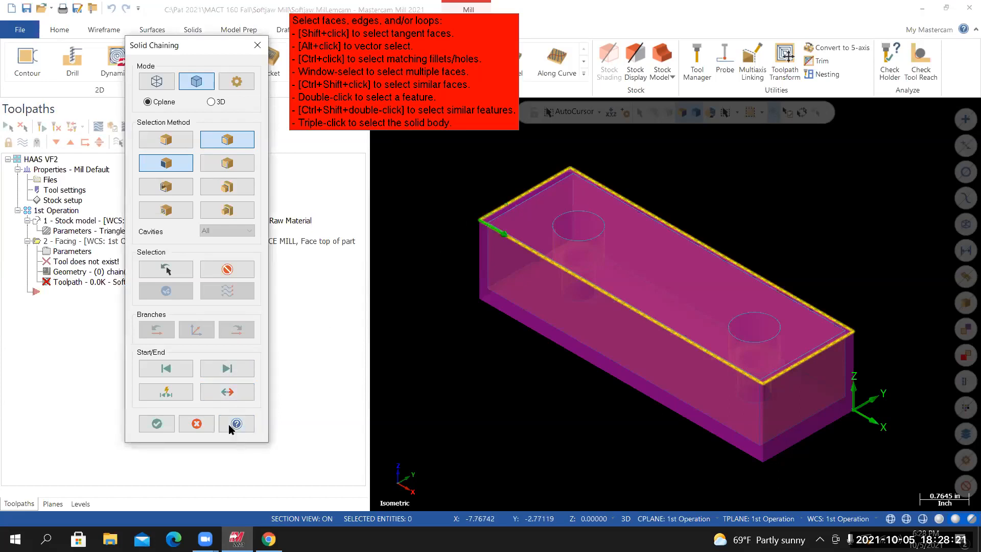
pyautogui.click(231, 395)
pyautogui.click(230, 395)
pyautogui.click(231, 395)
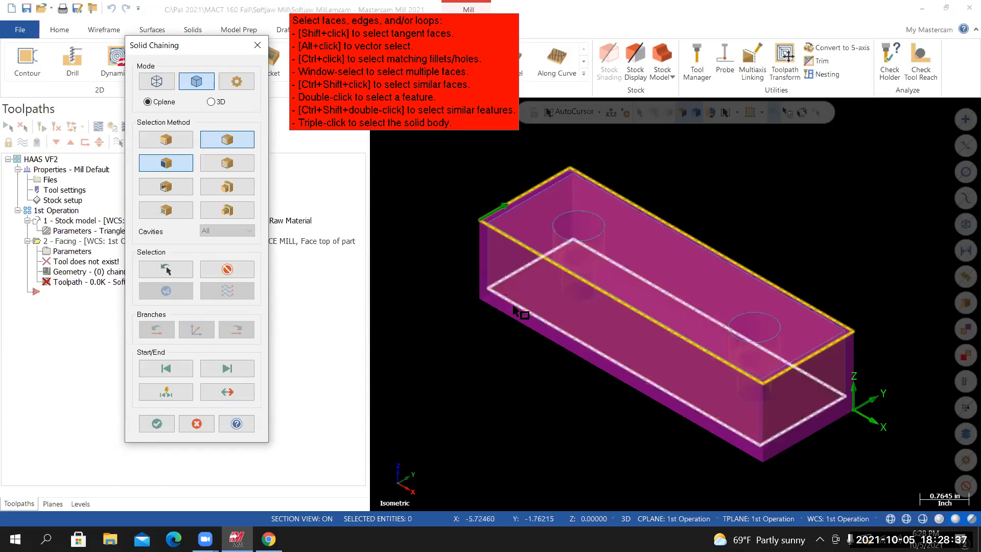
pyautogui.click(157, 425)
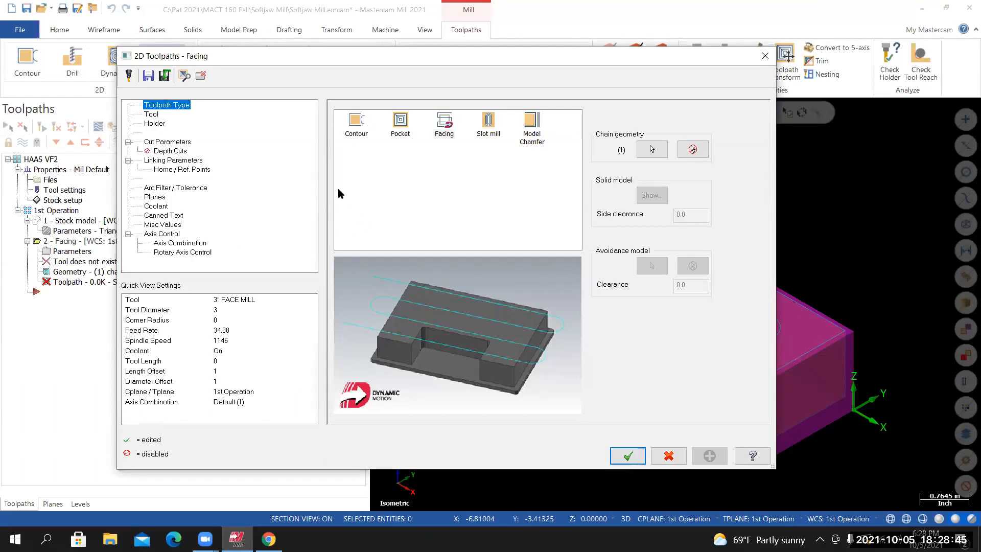
# Open the tool library selection from the facing toolpath's tool settings
pyautogui.click(152, 114)
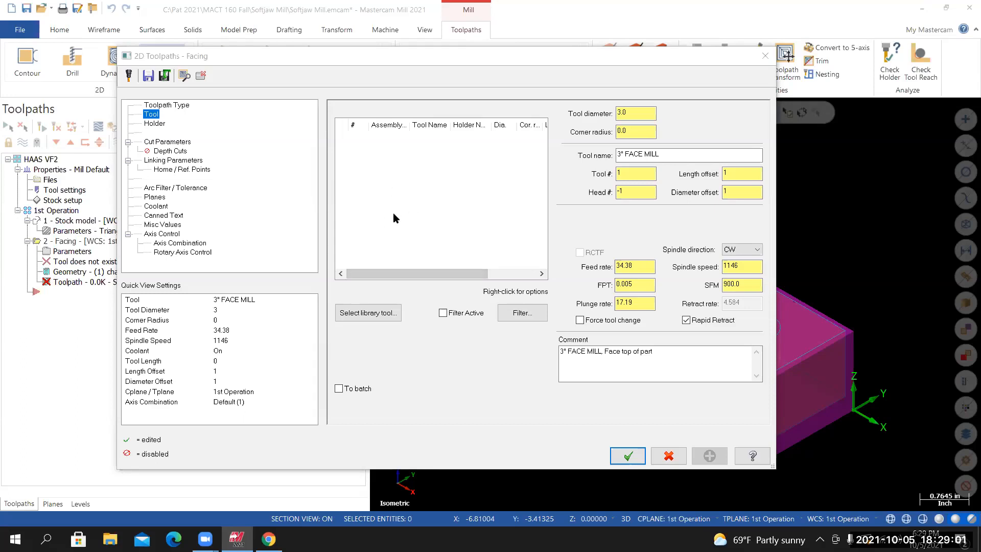
pyautogui.rightClick(402, 174)
pyautogui.click(373, 174)
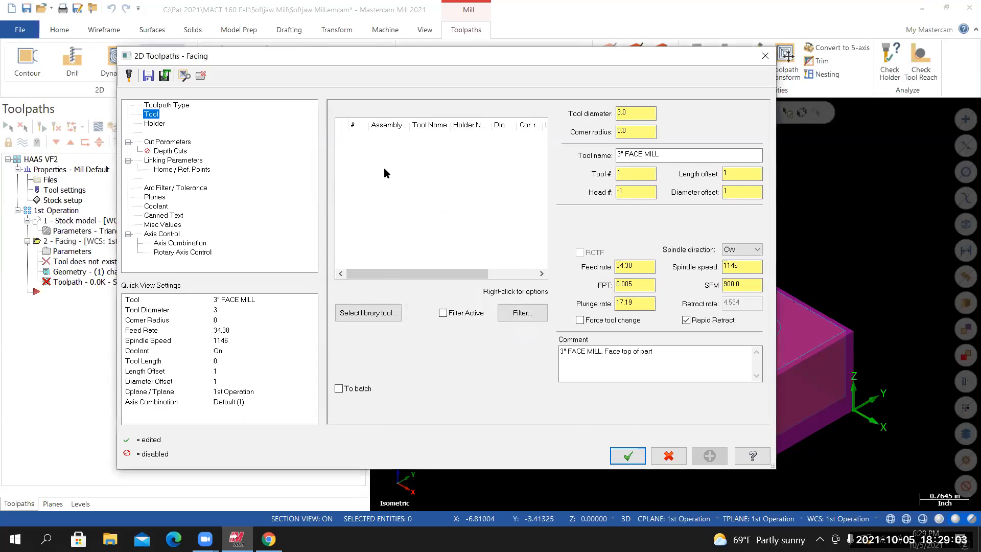
pyautogui.rightClick(385, 171)
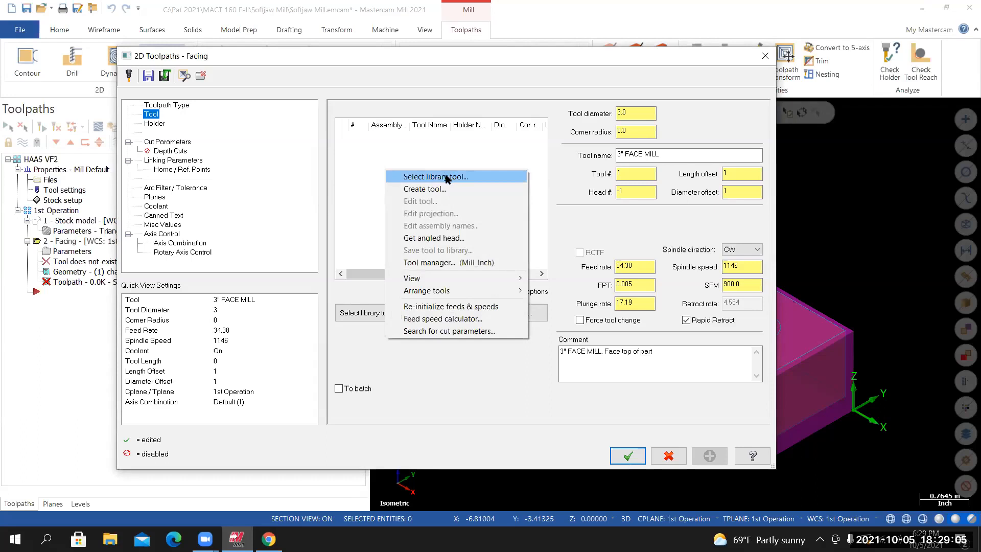
pyautogui.click(391, 360)
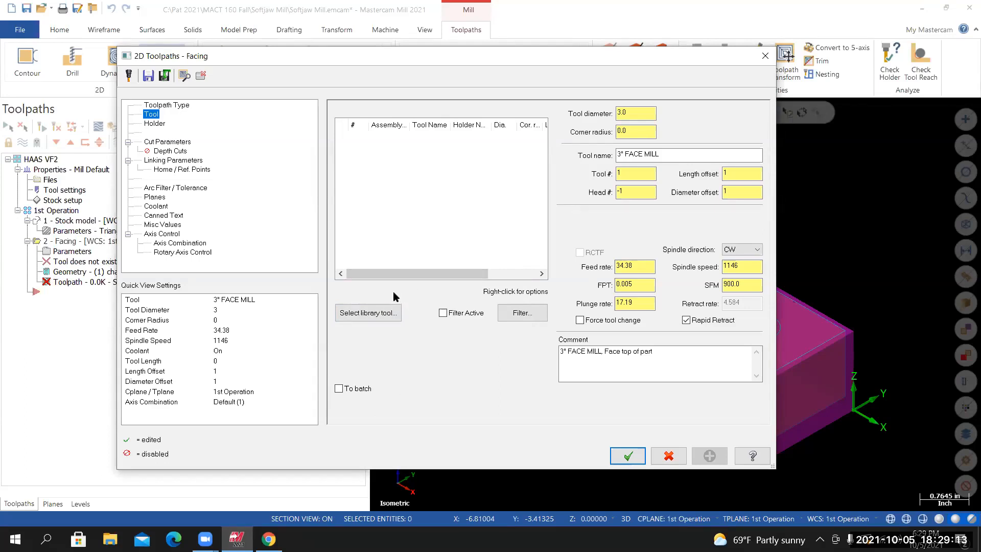
pyautogui.click(368, 313)
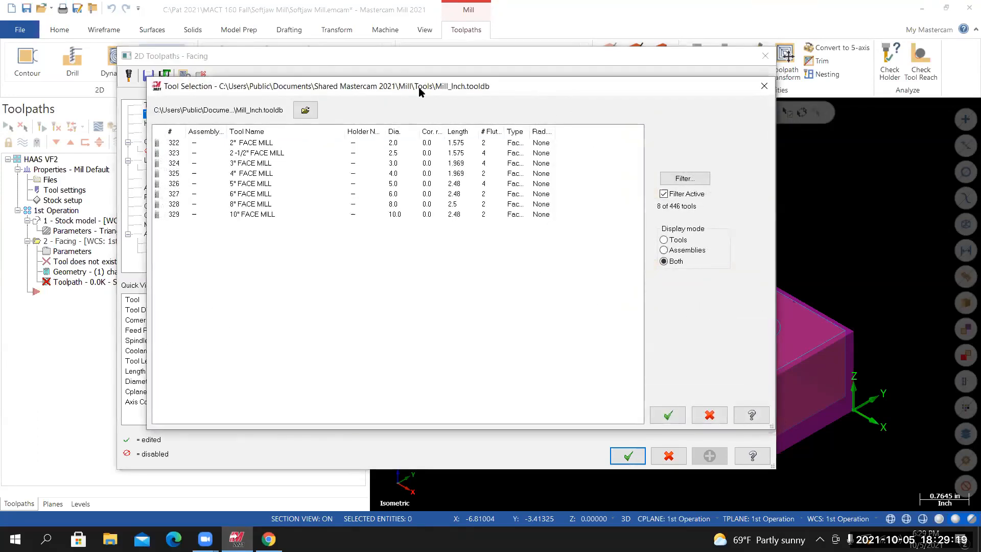
# Filter the library list to show only face mills, ignoring tool diameter
pyautogui.moveTo(416, 86); pyautogui.dragTo(403, 96)
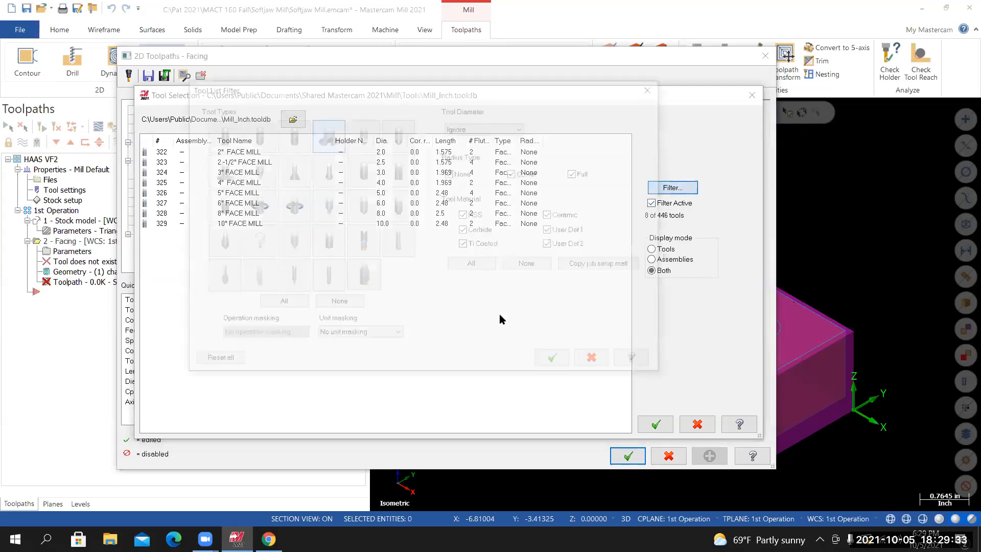
pyautogui.click(284, 304)
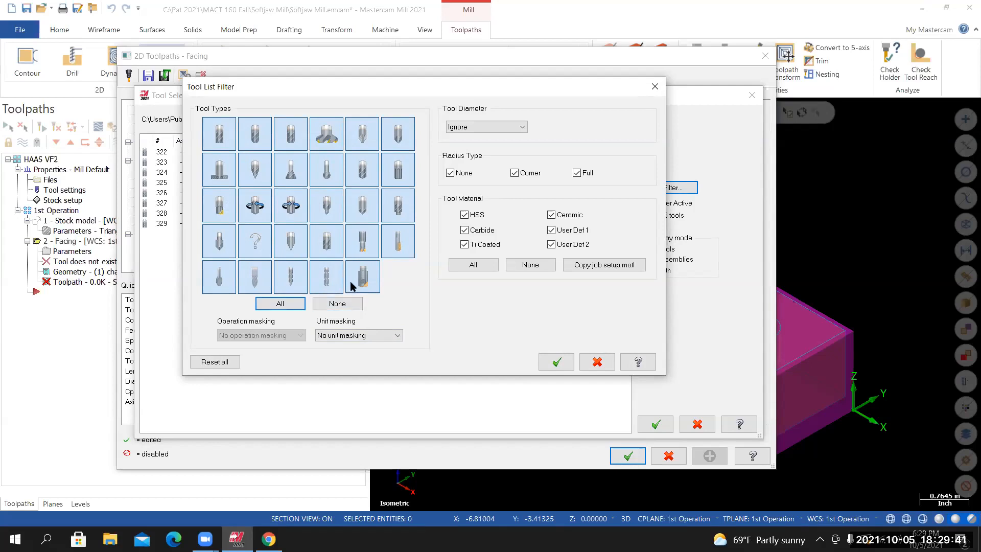
pyautogui.click(338, 305)
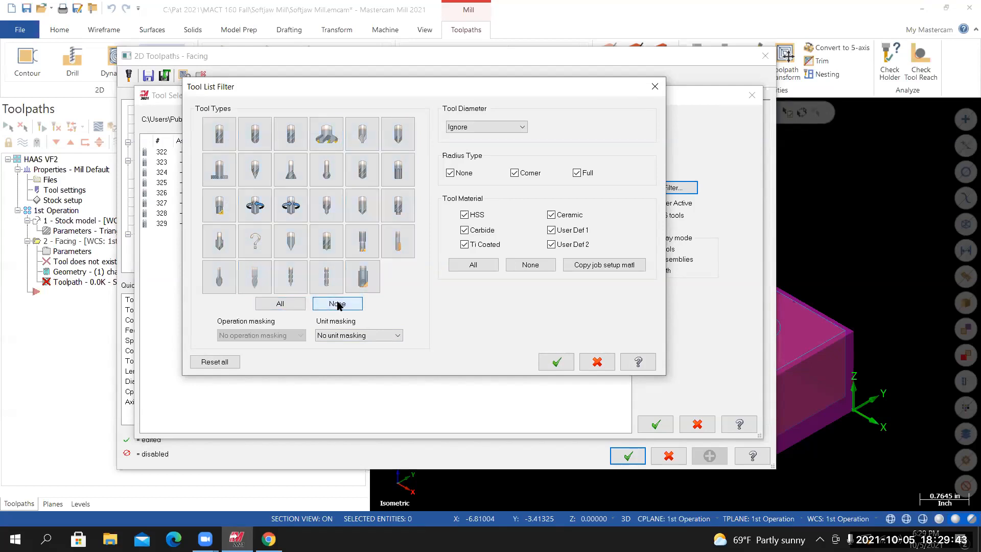
pyautogui.click(325, 139)
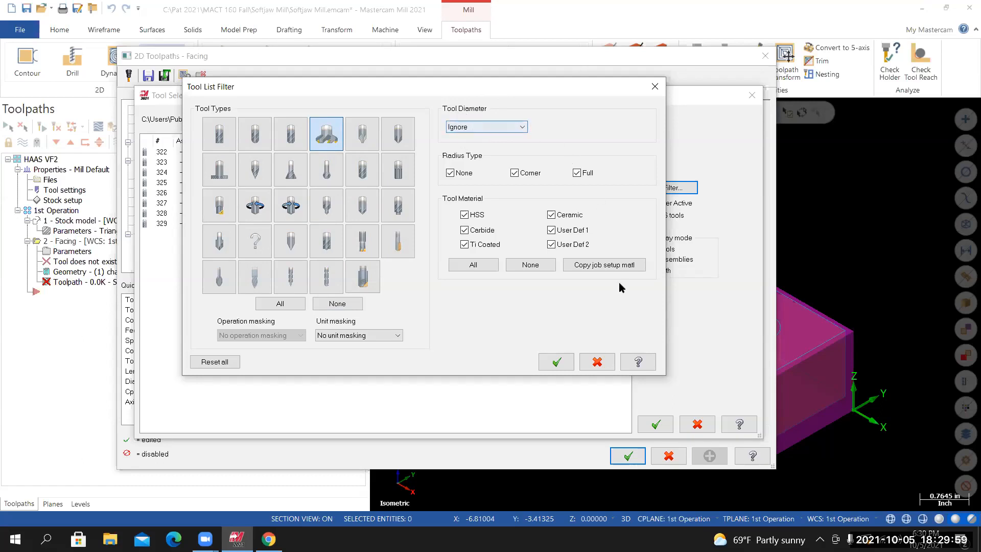
pyautogui.click(557, 362)
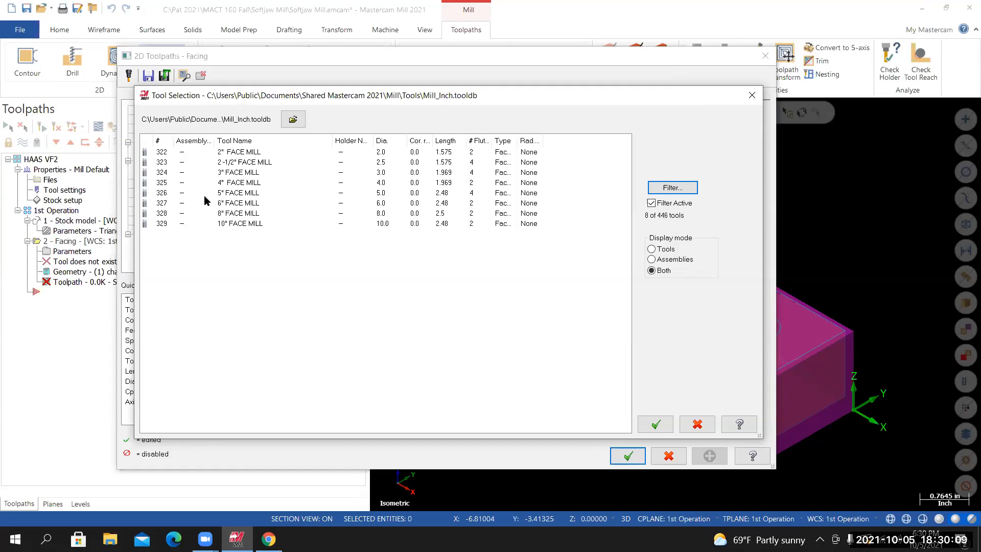
# Choose the 3" FACE MILL, library tool 324, for the facing toolpath
pyautogui.doubleClick(163, 174)
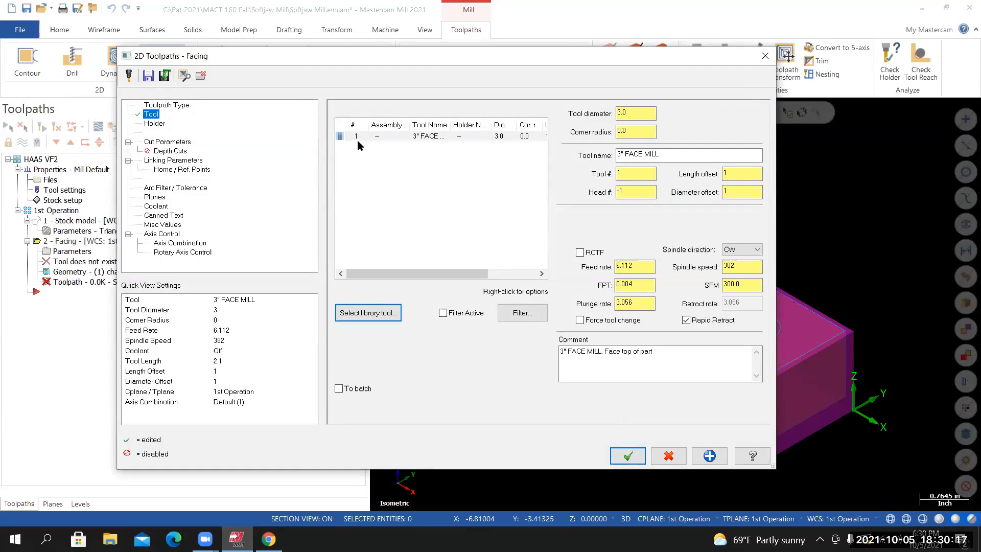
pyautogui.moveTo(361, 62); pyautogui.dragTo(466, 55)
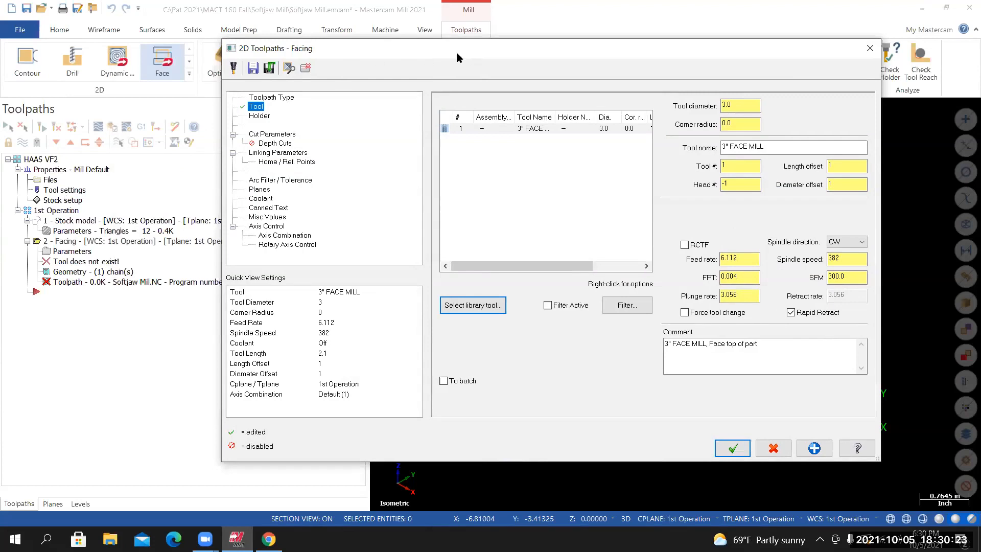
pyautogui.moveTo(458, 55); pyautogui.dragTo(425, 58)
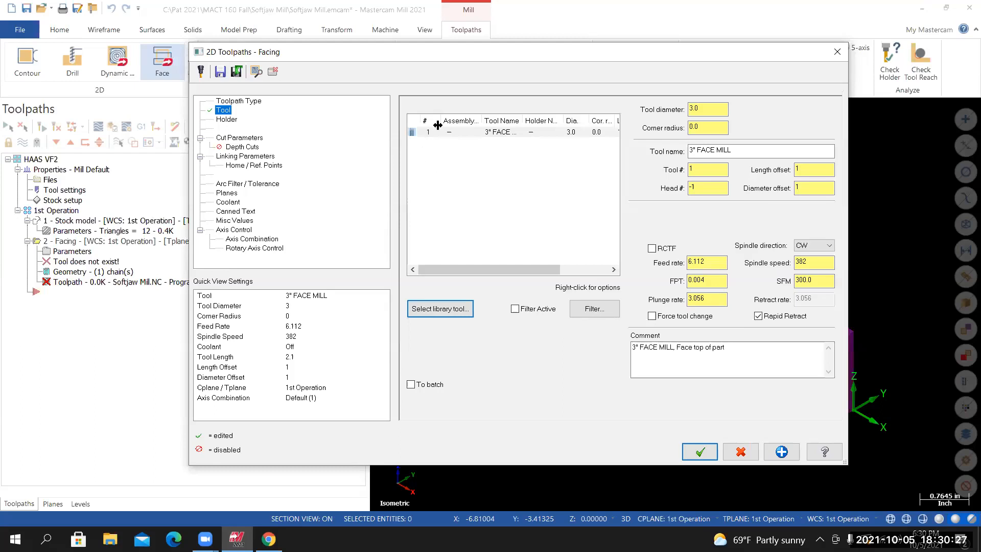
# Edit the 3" face mill to have 6 flutes and recalculate its feeds and spindle speed
pyautogui.rightClick(499, 132)
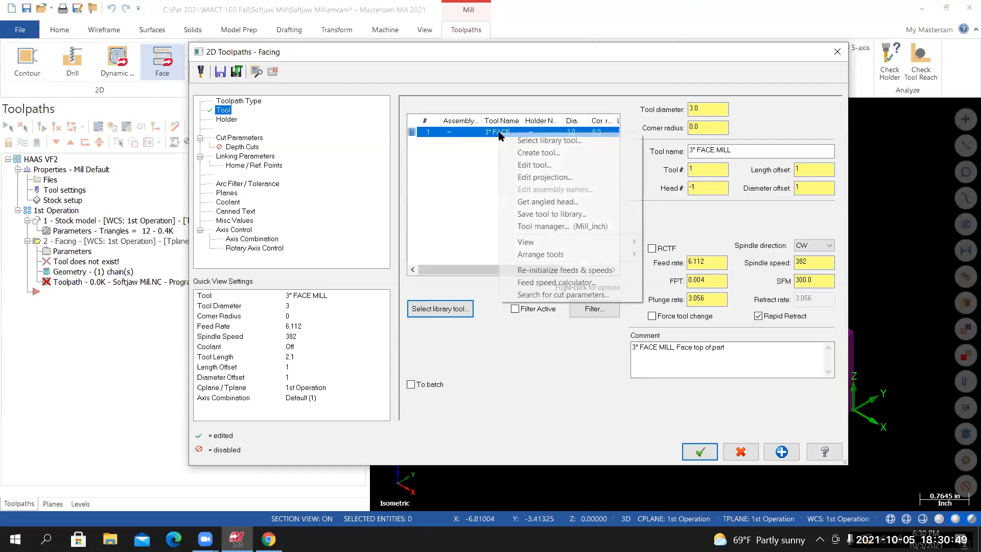
pyautogui.click(526, 166)
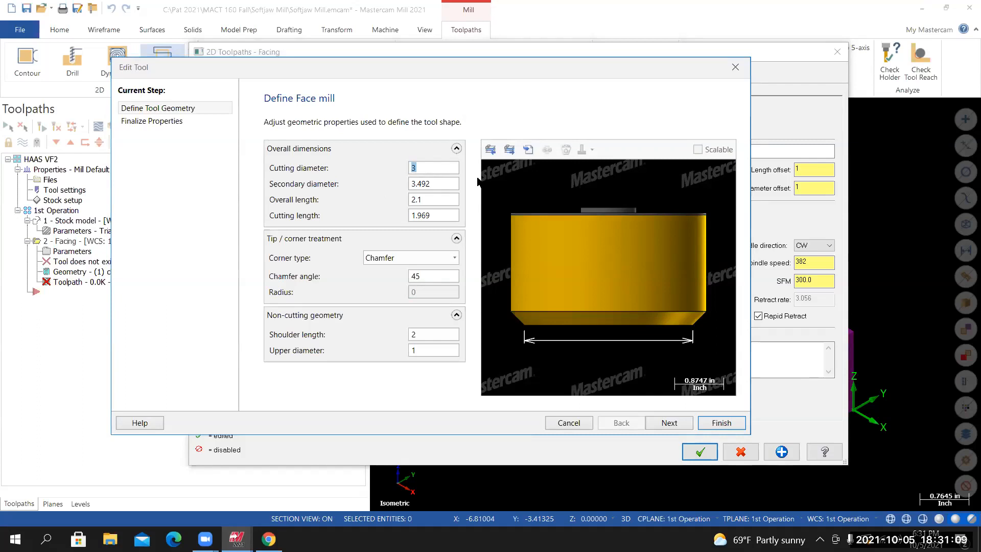
pyautogui.click(670, 423)
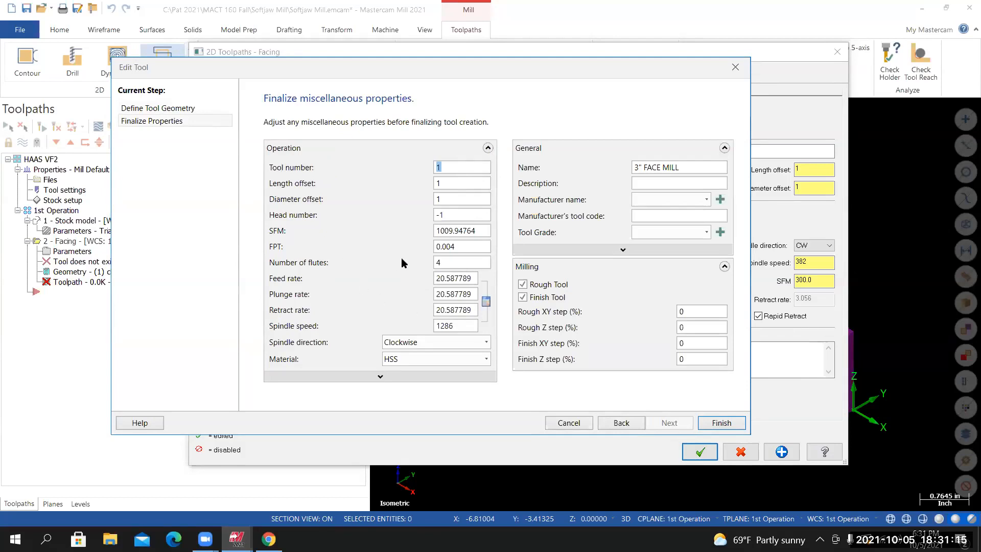
pyautogui.doubleClick(440, 259)
pyautogui.write('6')
pyautogui.click(486, 301)
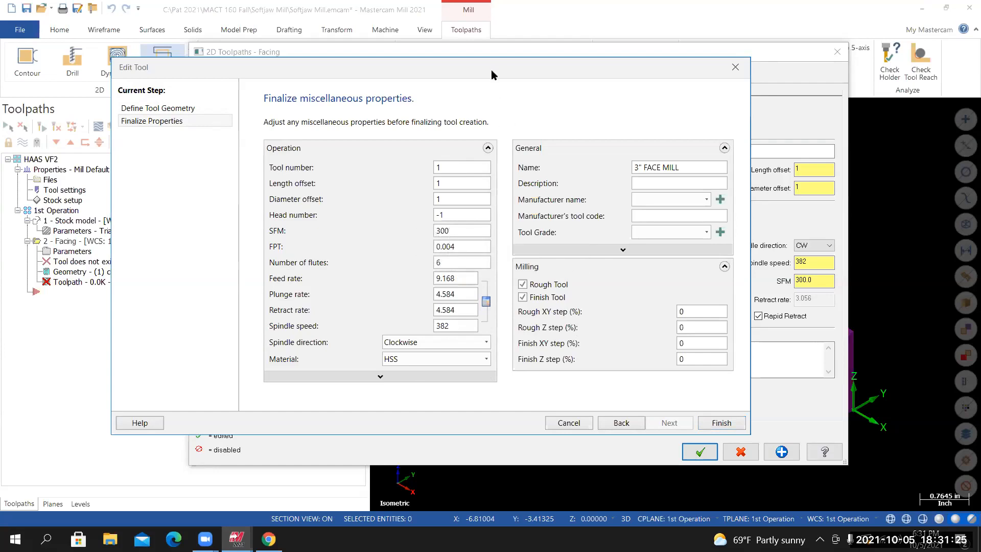
pyautogui.moveTo(486, 77); pyautogui.dragTo(279, 312)
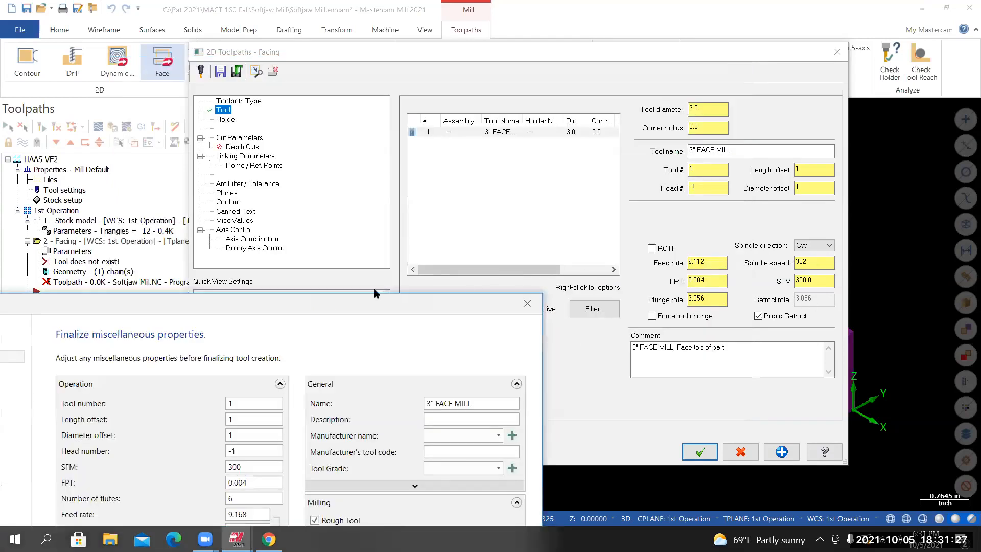
pyautogui.moveTo(340, 300); pyautogui.dragTo(483, 215)
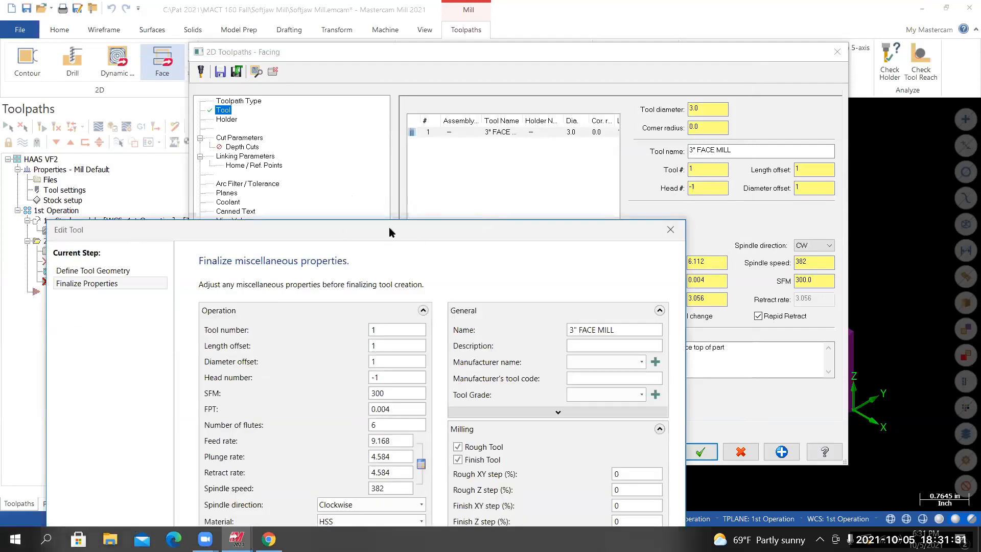
pyautogui.moveTo(520, 230); pyautogui.dragTo(662, 75)
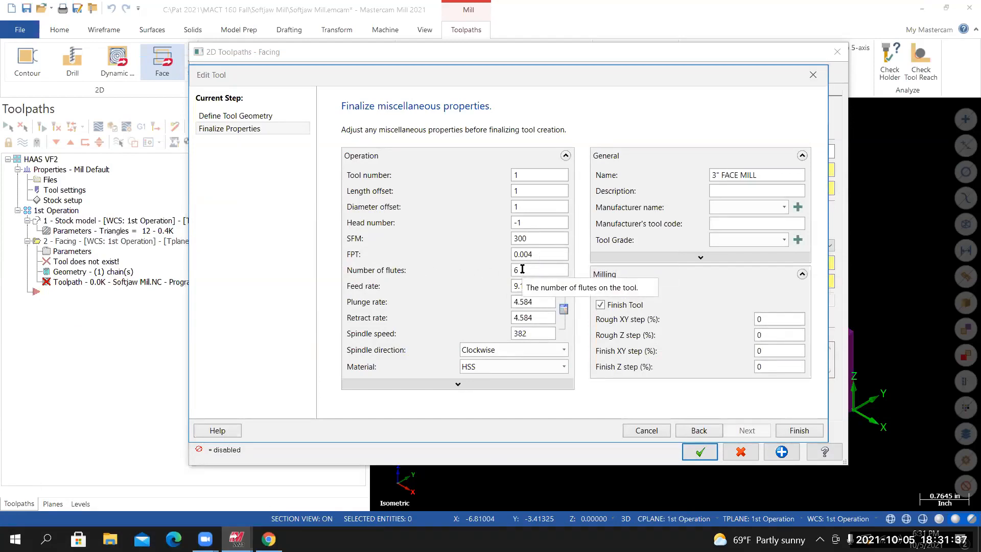
pyautogui.click(563, 309)
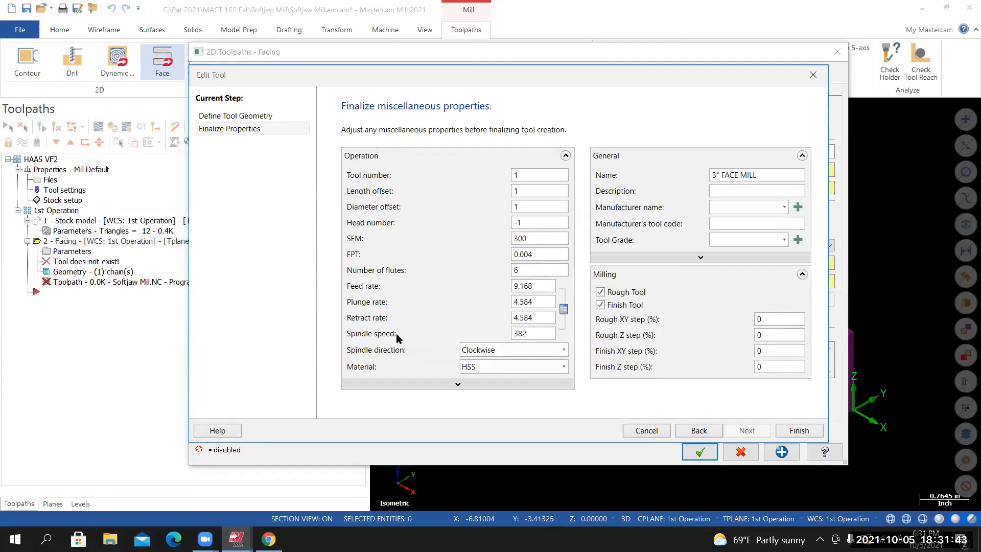
# Turn flood coolant on for the face mill and finish editing the tool
pyautogui.click(411, 386)
pyautogui.click(366, 376)
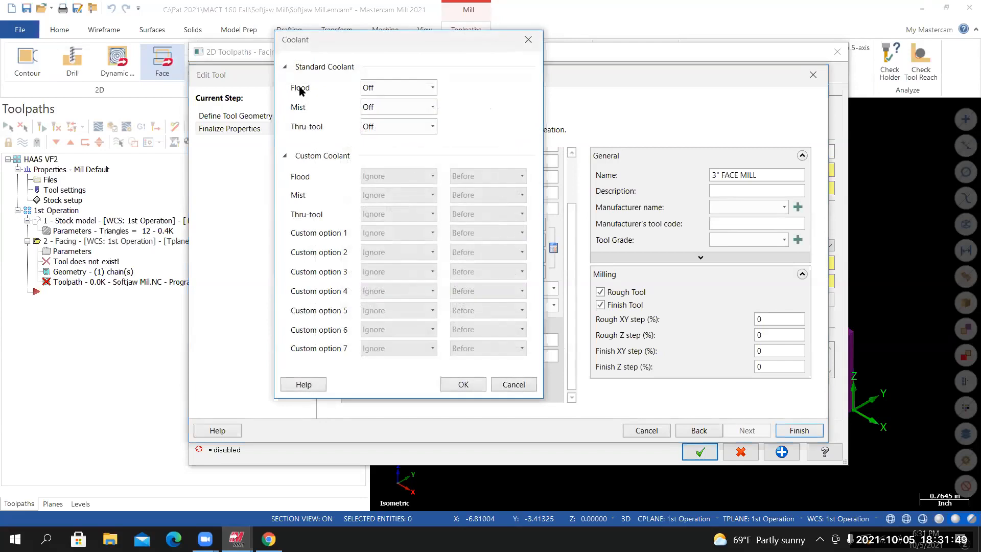
pyautogui.click(379, 87)
pyautogui.click(373, 103)
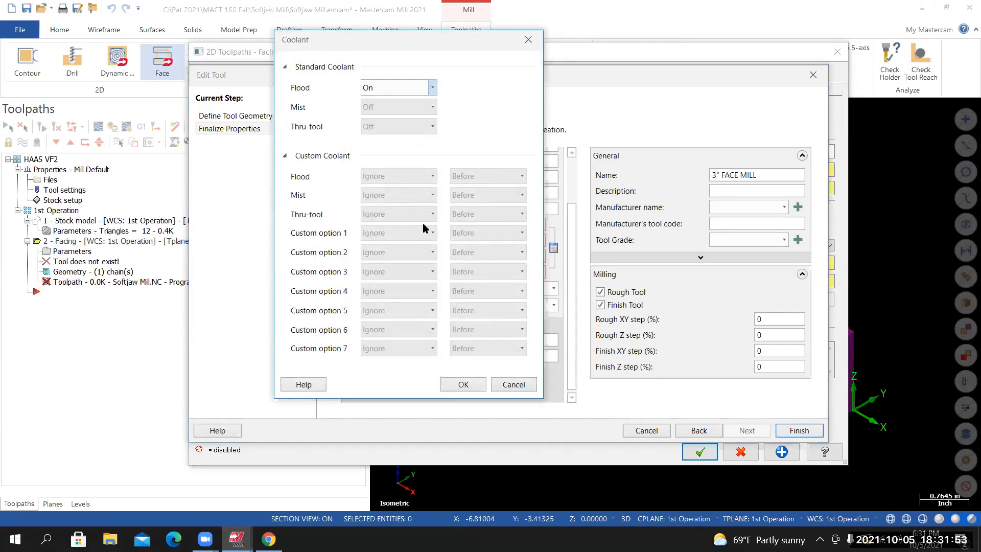
pyautogui.click(463, 386)
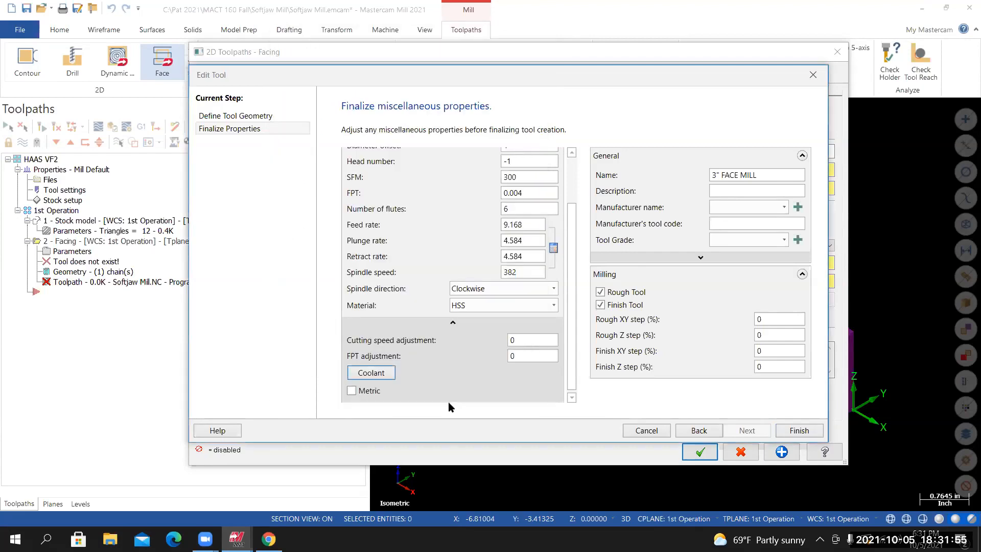
pyautogui.scroll(2, 450, 368)
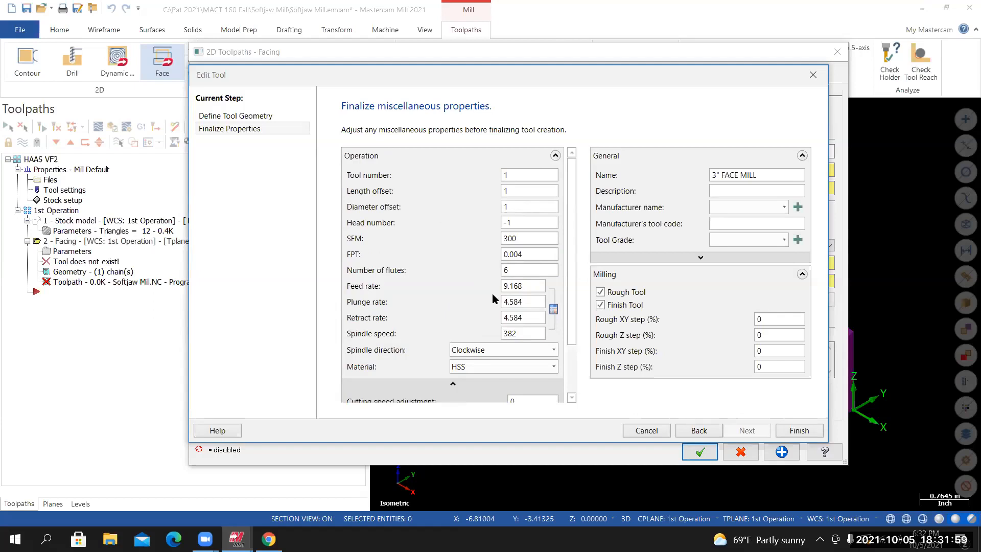
pyautogui.click(799, 430)
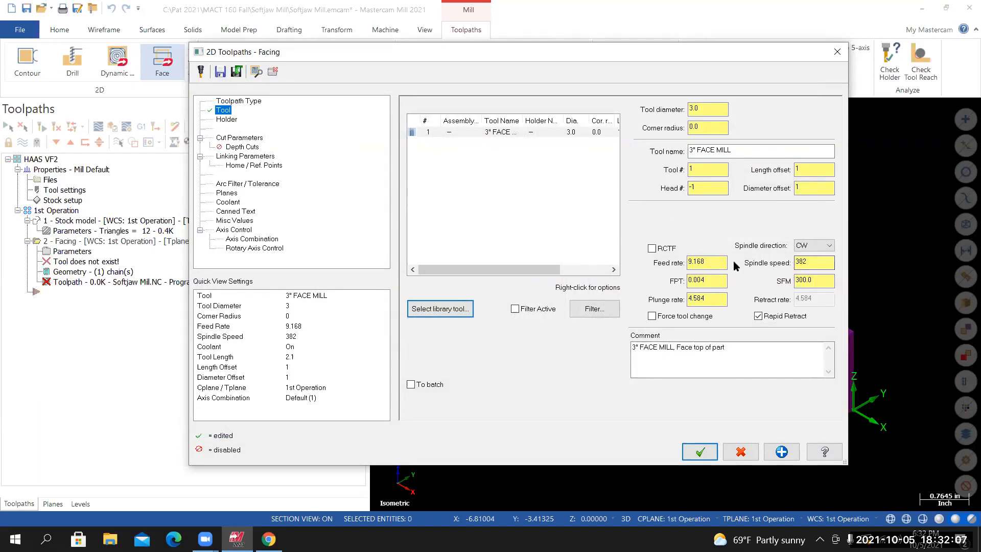
# Set the facing tool's surface speed to 900 SFM and its feed per tooth to 0.005
pyautogui.doubleClick(810, 279)
pyautogui.write('900')
pyautogui.press('Return')
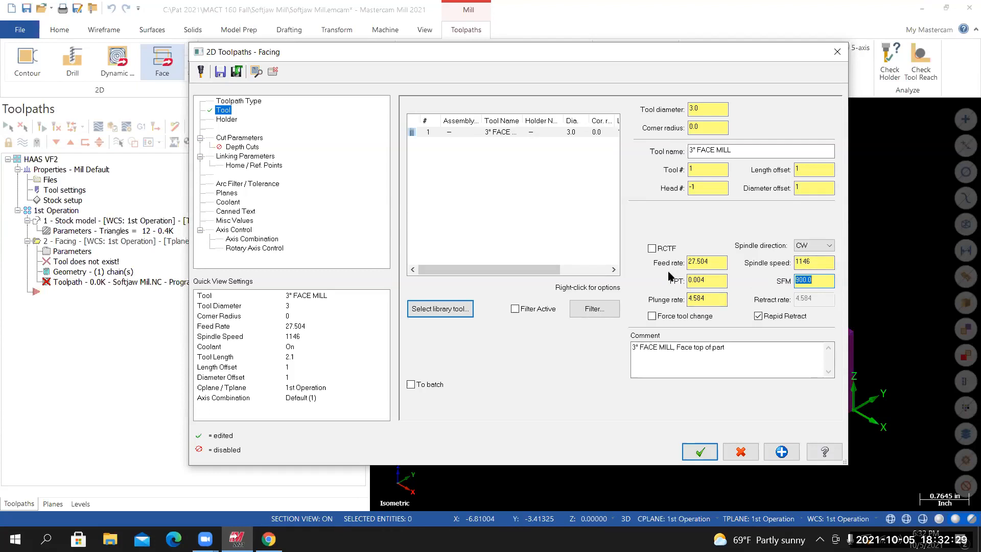
pyautogui.click(715, 281)
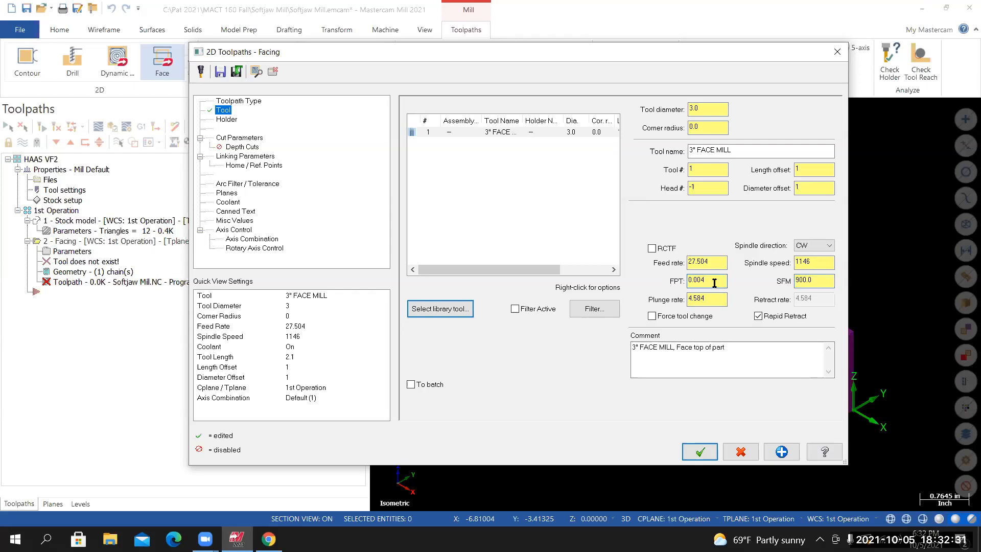
pyautogui.write('5')
pyautogui.press('Return')
pyautogui.click(819, 281)
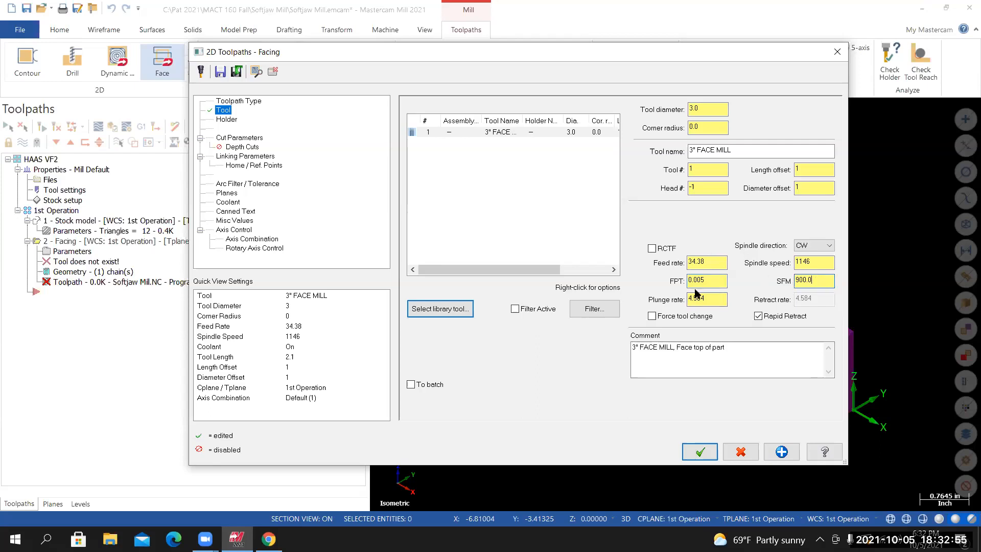
pyautogui.doubleClick(820, 281)
pyautogui.click(717, 281)
# Set the facing toolpath's plunge rate to 17.19, half of the feed rate
pyautogui.doubleClick(697, 301)
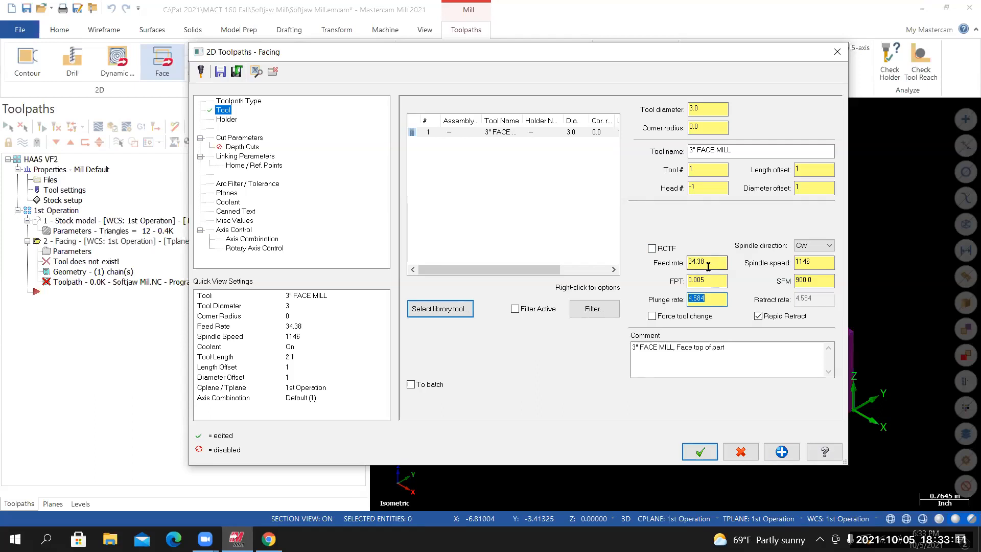
pyautogui.write('34')
pyautogui.press('Return')
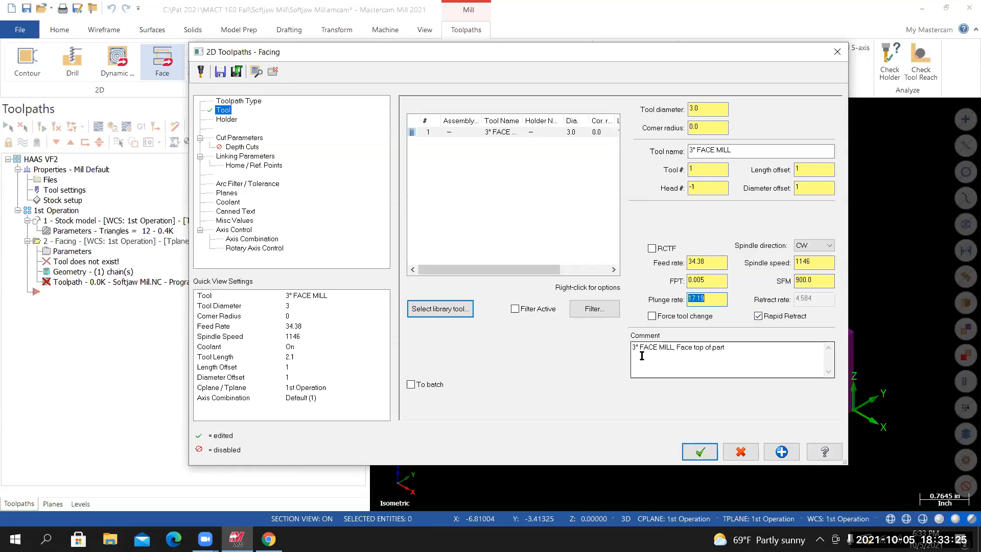
# Replace the facing operation's comment with "3" FACE MILL, FACE TOP OF PART" and save the parameters to the defaults library
pyautogui.moveTo(744, 355); pyautogui.dragTo(512, 354)
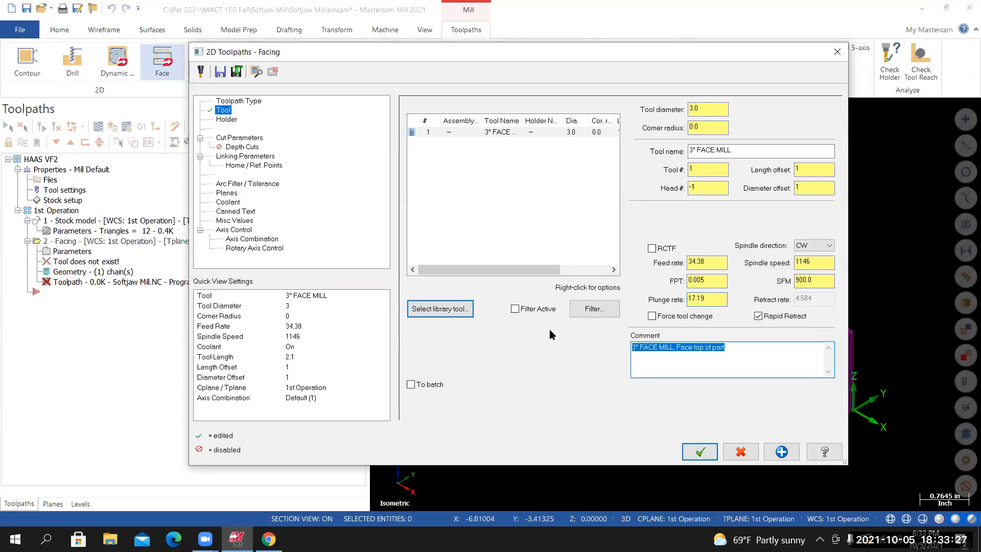
pyautogui.press('Delete')
pyautogui.moveTo(723, 150); pyautogui.dragTo(667, 155)
pyautogui.hotkey('ctrl', 'c')
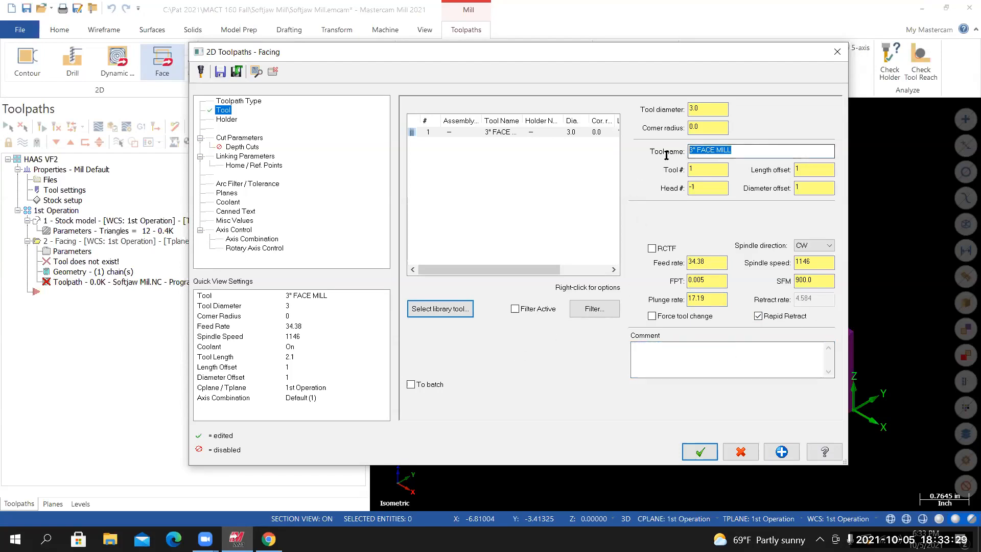
pyautogui.rightClick(719, 149)
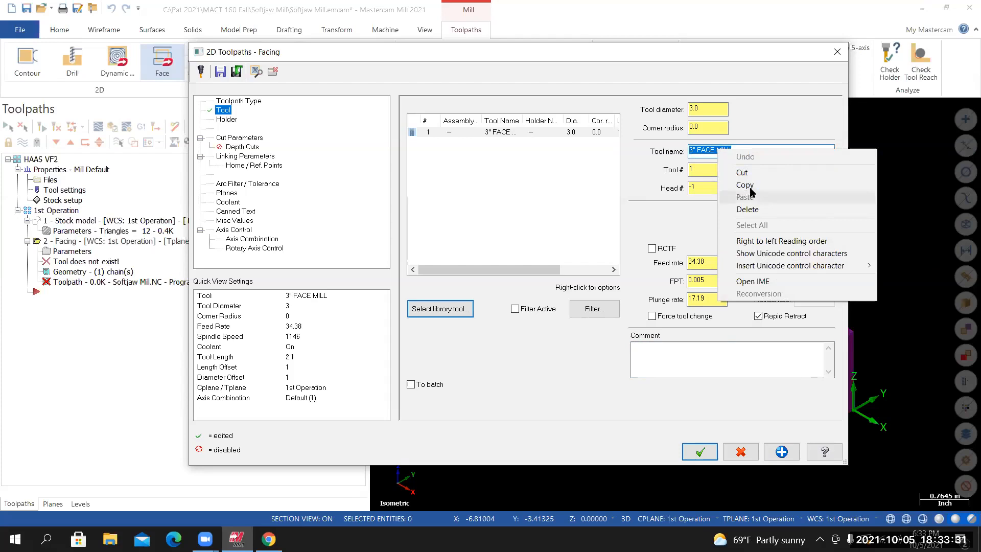
pyautogui.click(746, 185)
pyautogui.click(640, 348)
pyautogui.rightClick(642, 350)
pyautogui.click(671, 398)
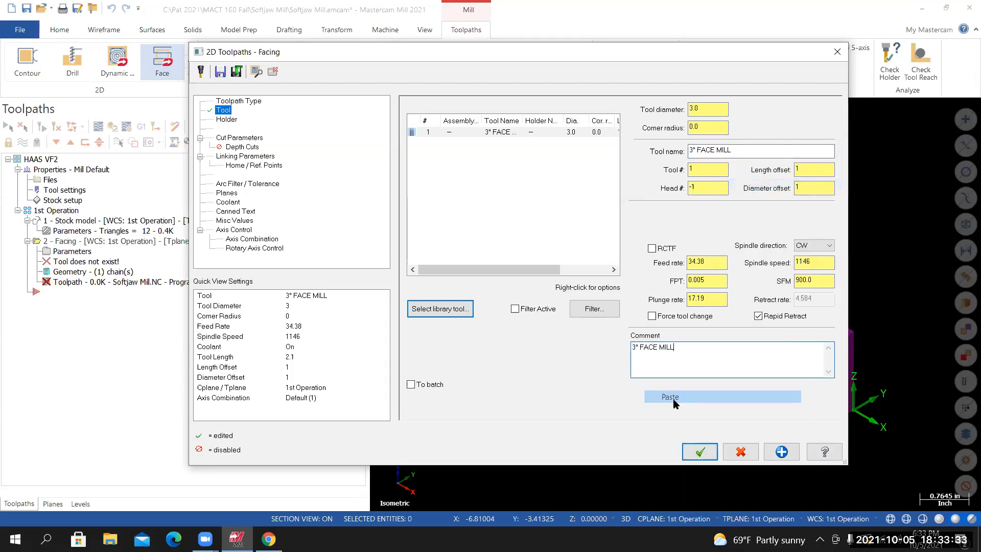
pyautogui.write(', ')
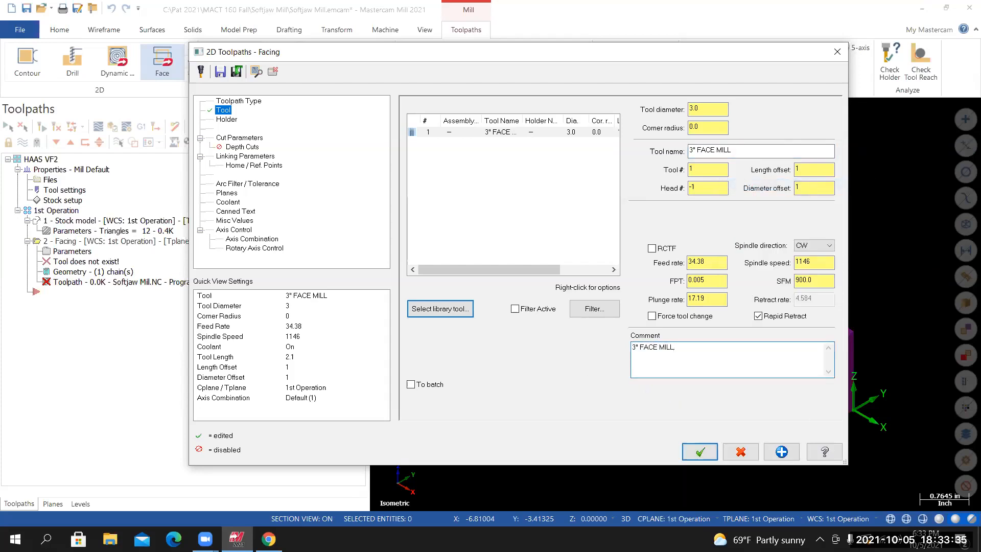
pyautogui.write('FACE TOP OF PART')
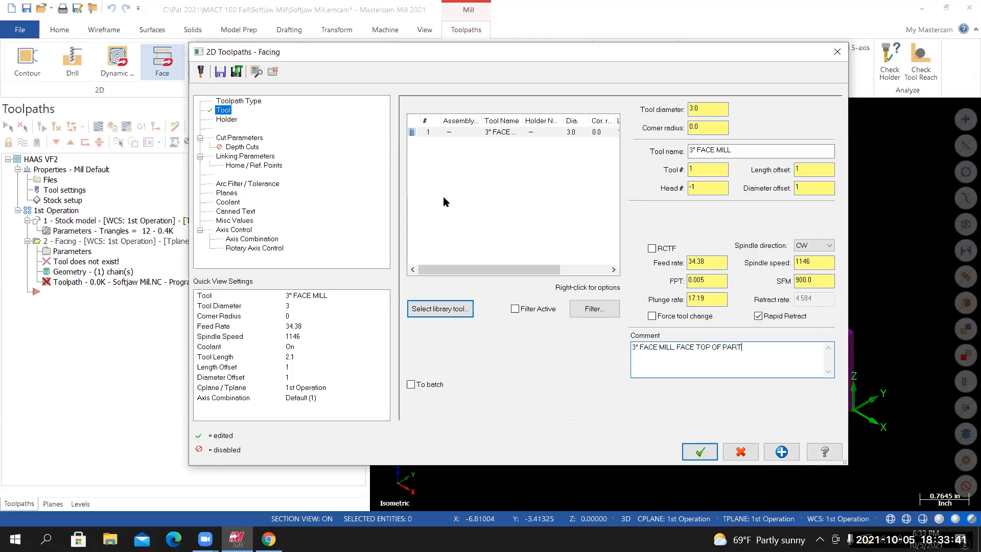
pyautogui.click(220, 71)
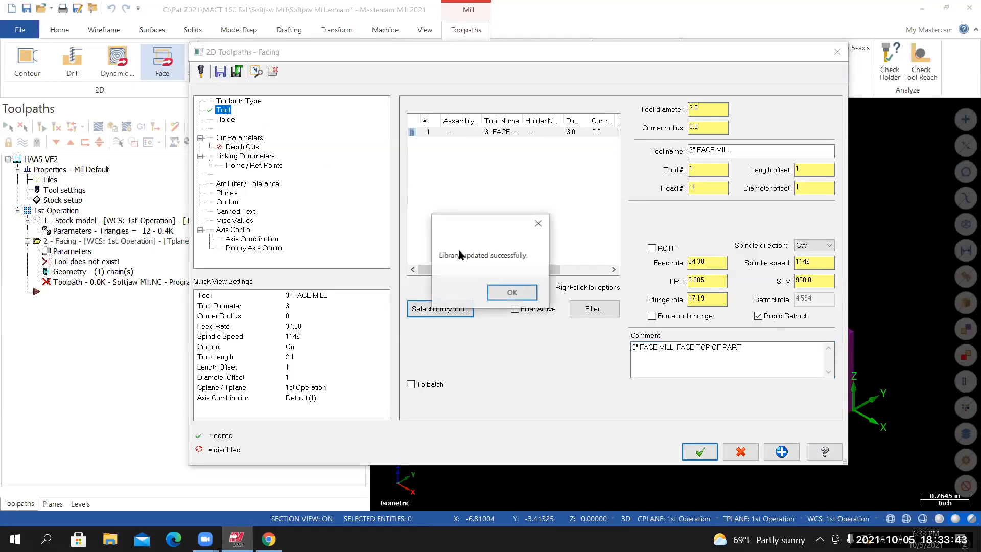
pyautogui.click(511, 294)
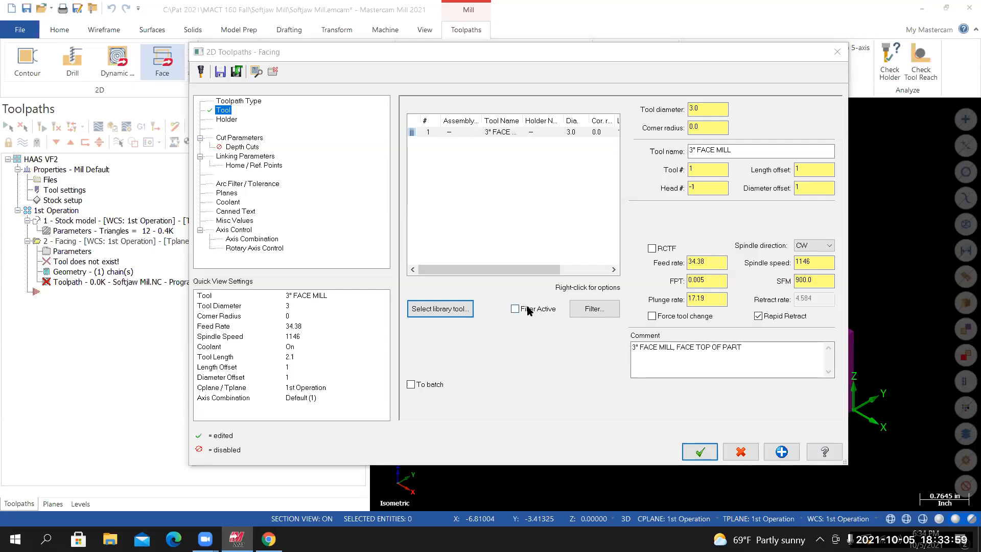
# Try the One way and Zigzag styles in the facing toolpath's cut parameters
pyautogui.click(225, 120)
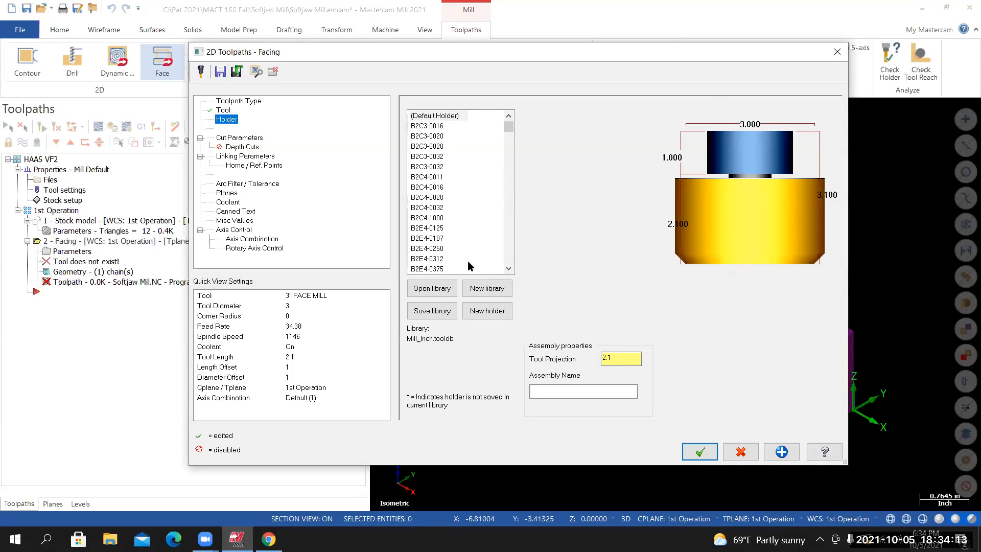
pyautogui.click(252, 138)
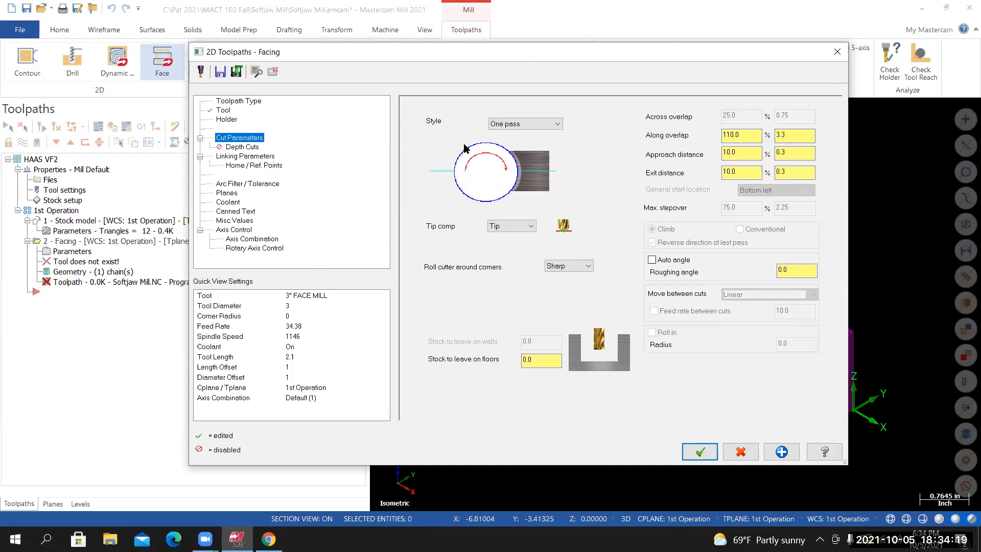
pyautogui.click(551, 125)
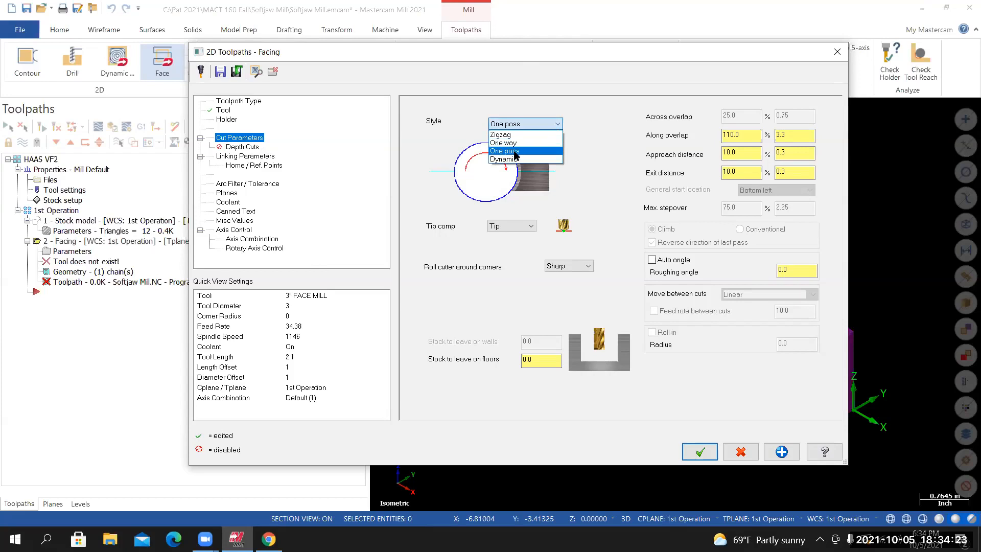
pyautogui.click(519, 143)
pyautogui.click(557, 127)
pyautogui.click(524, 133)
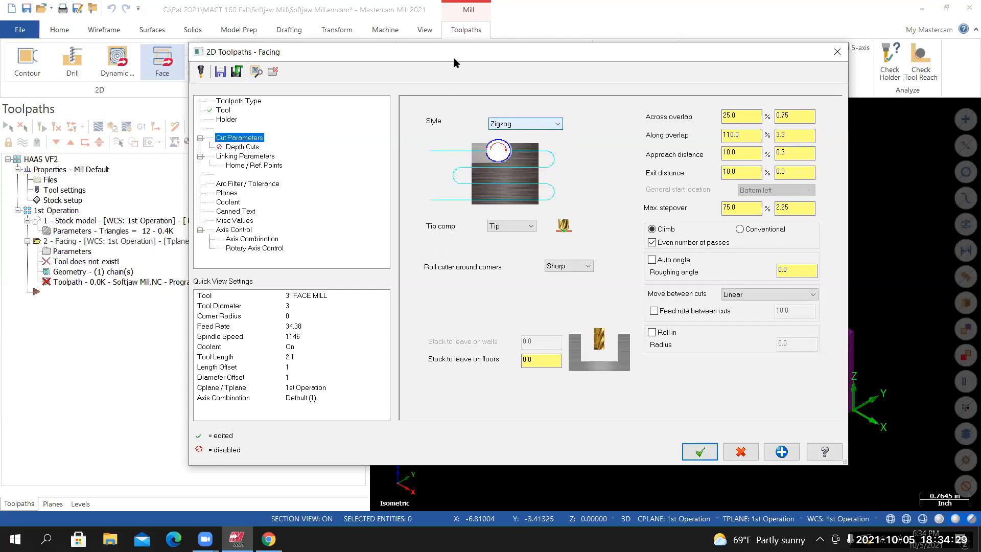
pyautogui.moveTo(485, 51); pyautogui.dragTo(450, 320)
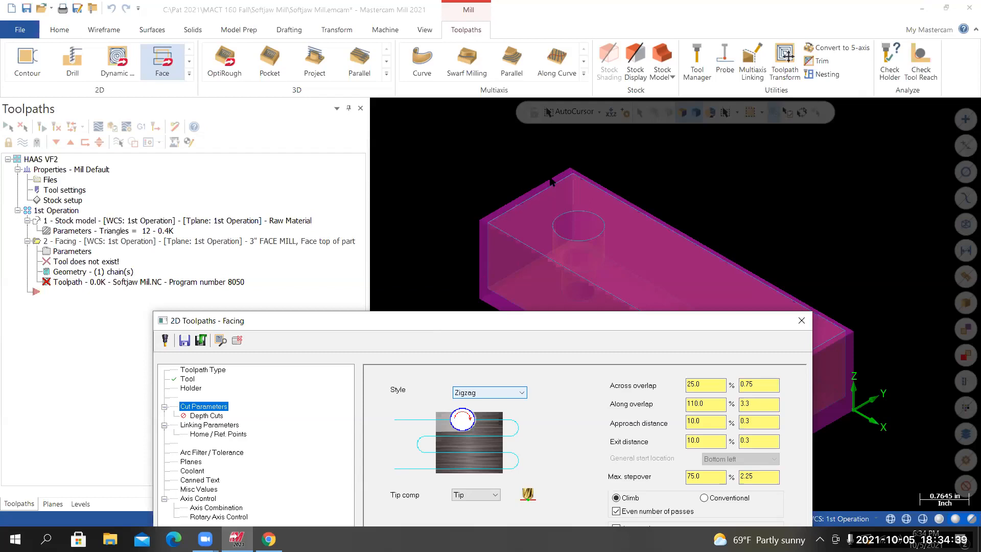
pyautogui.moveTo(409, 312); pyautogui.dragTo(409, 134)
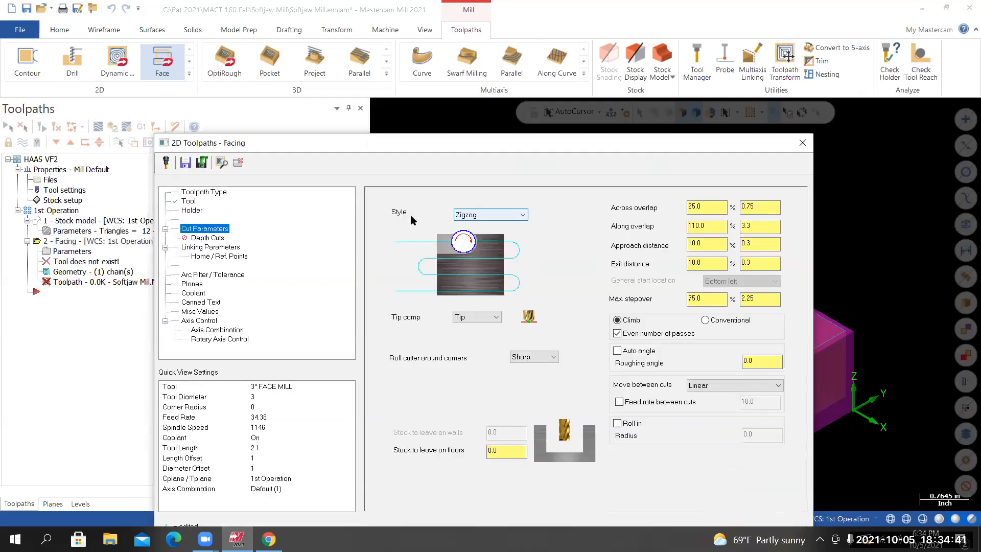
# Set the facing toolpath's cutting style to One pass
pyautogui.click(522, 215)
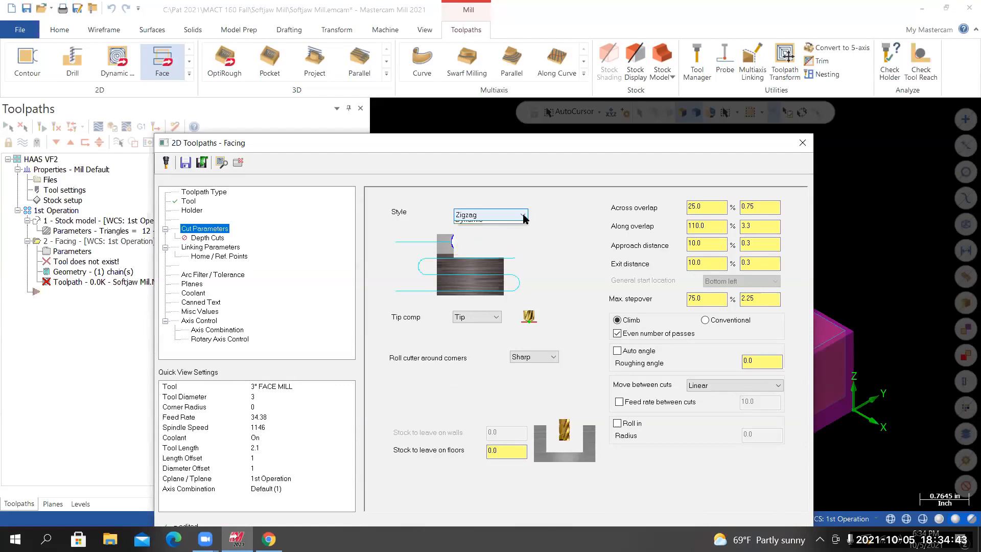
pyautogui.click(470, 242)
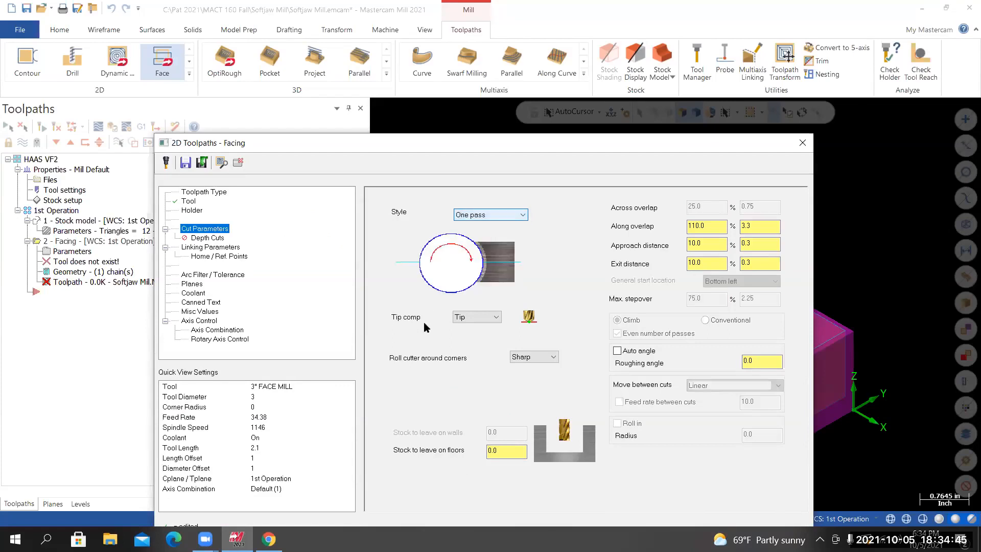
pyautogui.moveTo(468, 140); pyautogui.dragTo(462, 91)
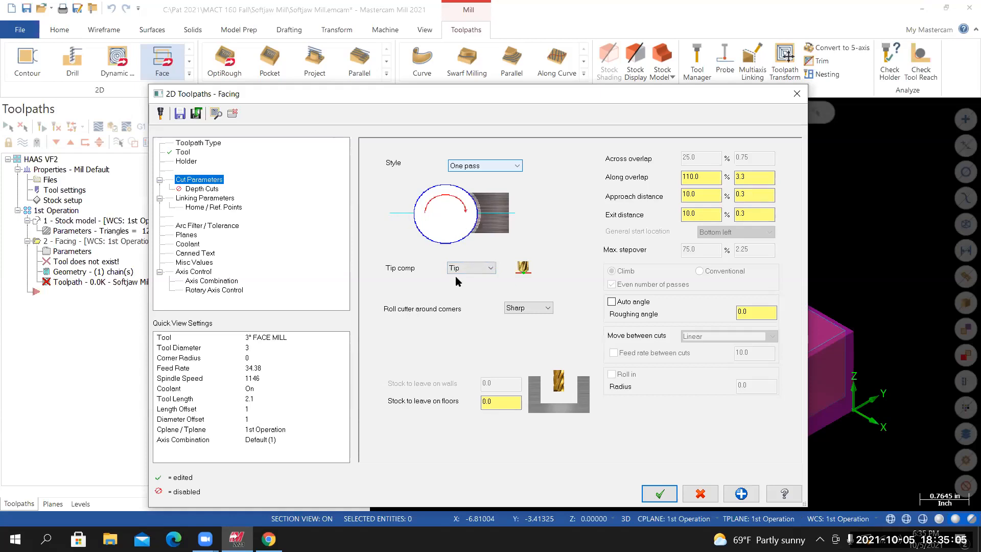
# Try an approach distance of 50% for the facing pass and return it to 10%
pyautogui.doubleClick(710, 195)
pyautogui.write('50')
pyautogui.press('Return')
pyautogui.write('10')
pyautogui.press('Return')
pyautogui.doubleClick(707, 214)
pyautogui.doubleClick(502, 402)
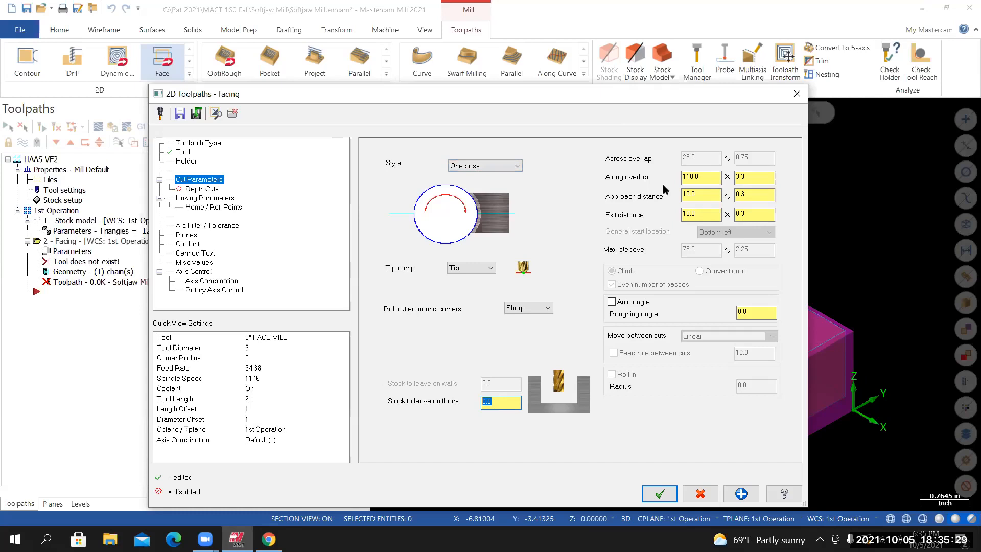
# Save the facing toolpath's cut parameters to the defaults library
pyautogui.click(706, 213)
pyautogui.click(503, 402)
pyautogui.click(179, 113)
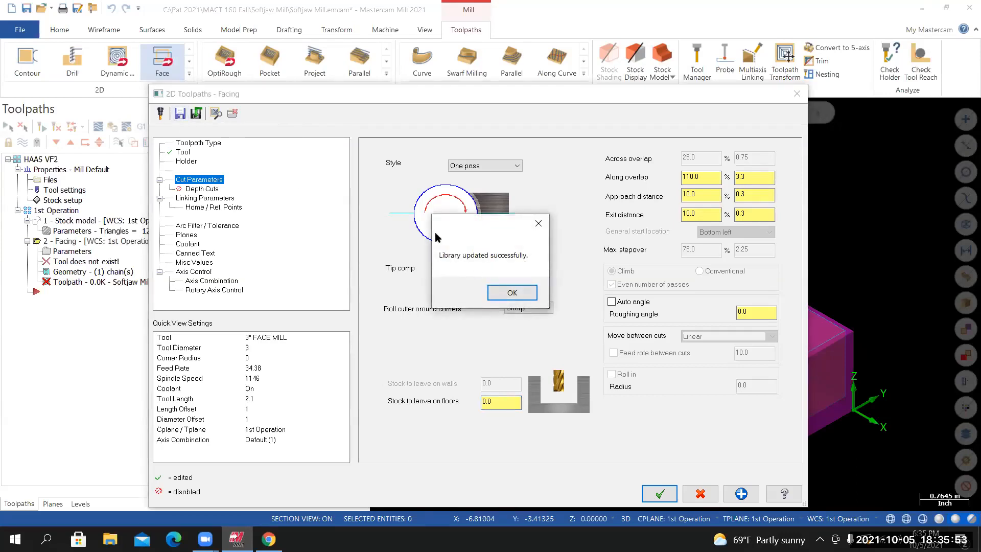
pyautogui.click(513, 293)
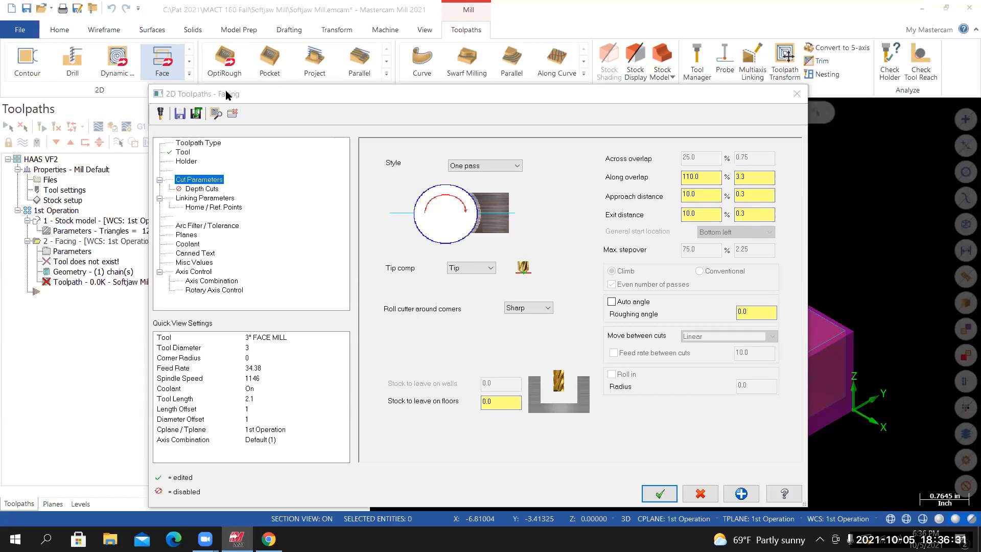
# Enable the clearance height in the facing toolpath's linking parameters, leaving depth cuts off
pyautogui.moveTo(301, 93); pyautogui.dragTo(311, 52)
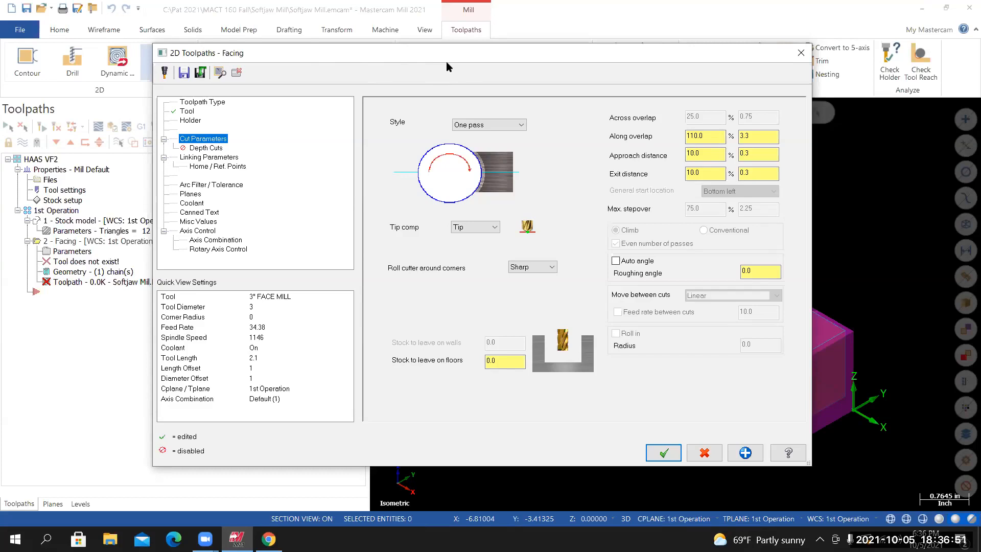
pyautogui.moveTo(446, 62); pyautogui.dragTo(413, 56)
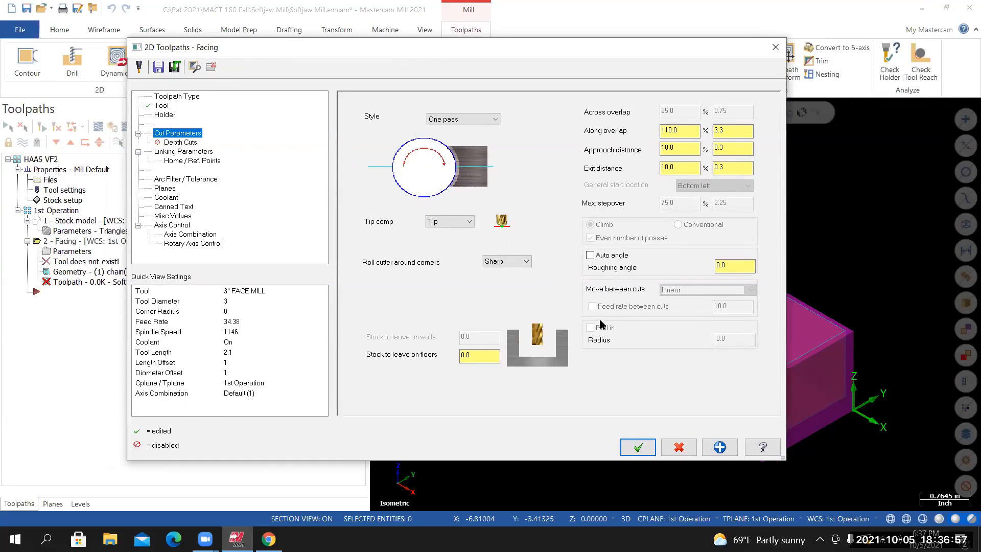
pyautogui.click(188, 143)
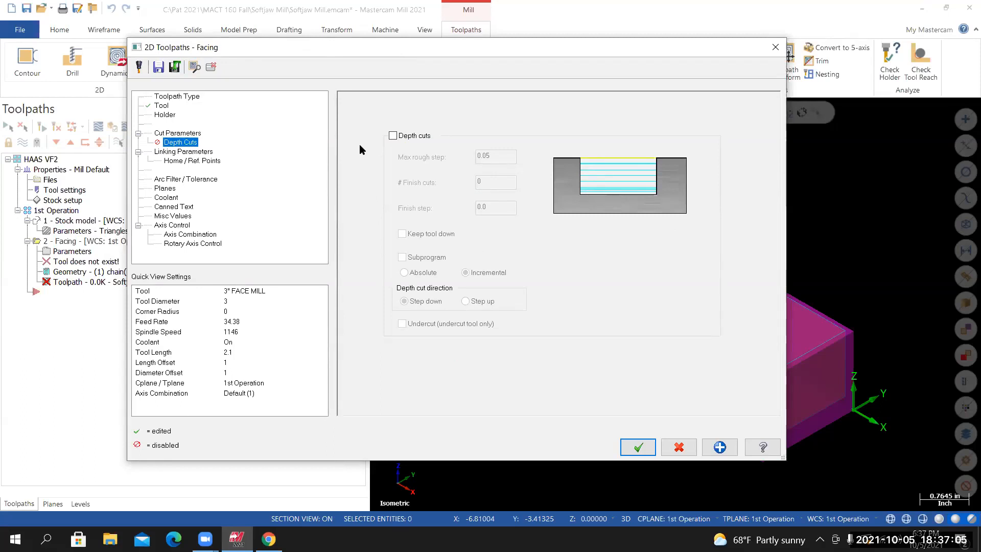
pyautogui.moveTo(474, 55); pyautogui.dragTo(487, 454)
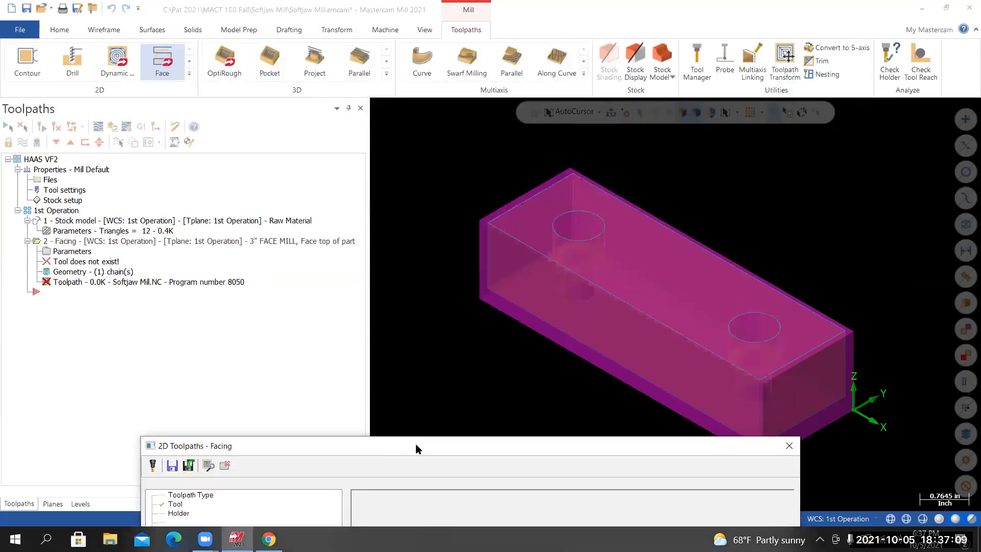
pyautogui.moveTo(416, 443); pyautogui.dragTo(429, 69)
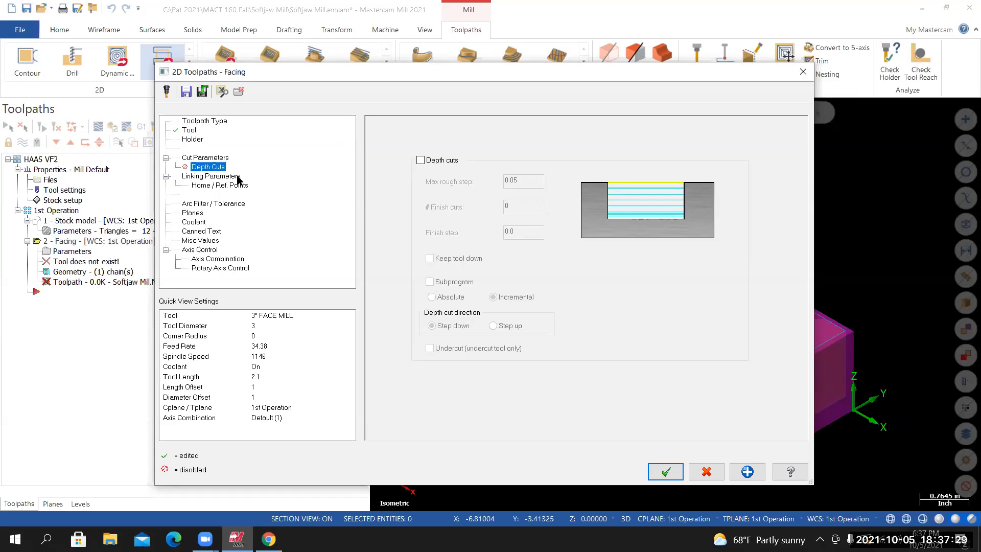
pyautogui.click(197, 176)
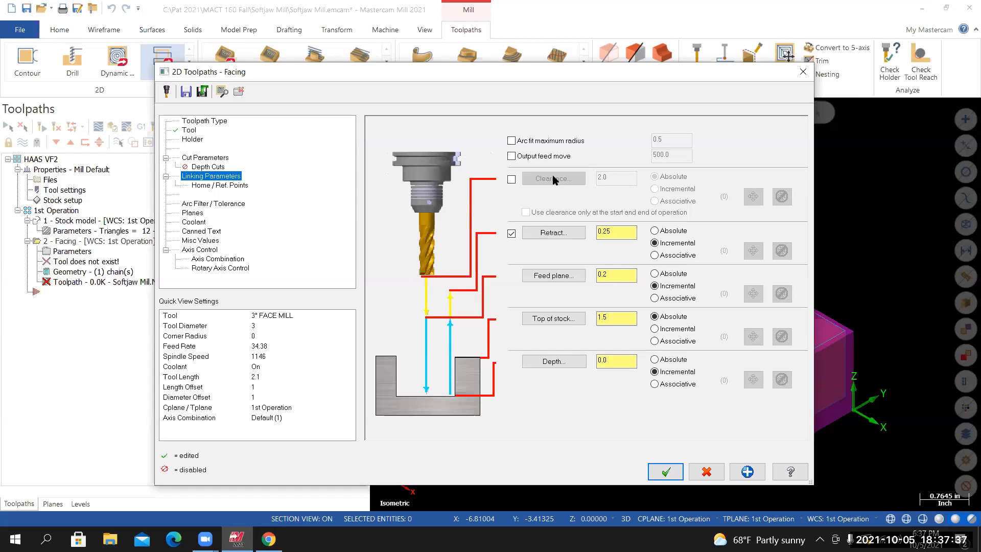
pyautogui.moveTo(594, 74); pyautogui.dragTo(474, 73)
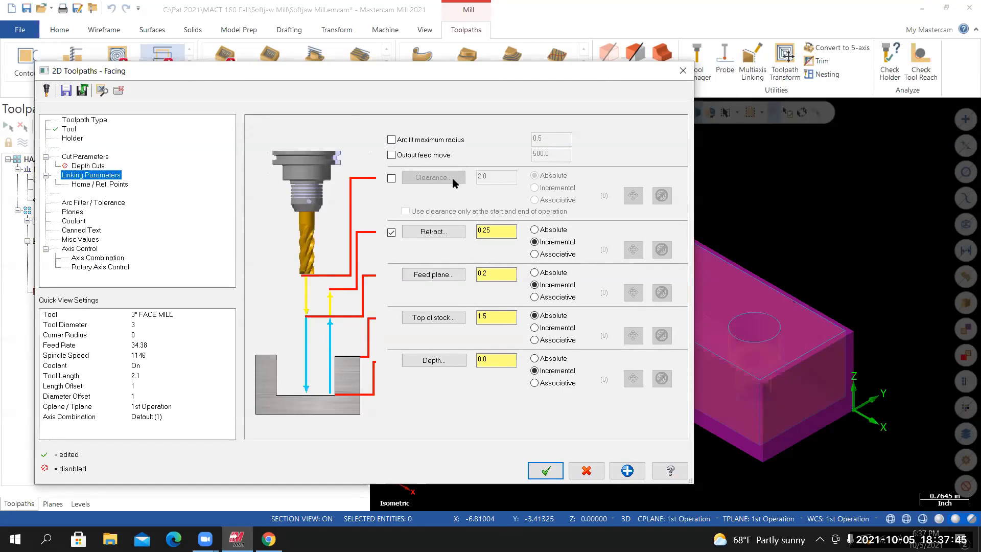
pyautogui.click(391, 179)
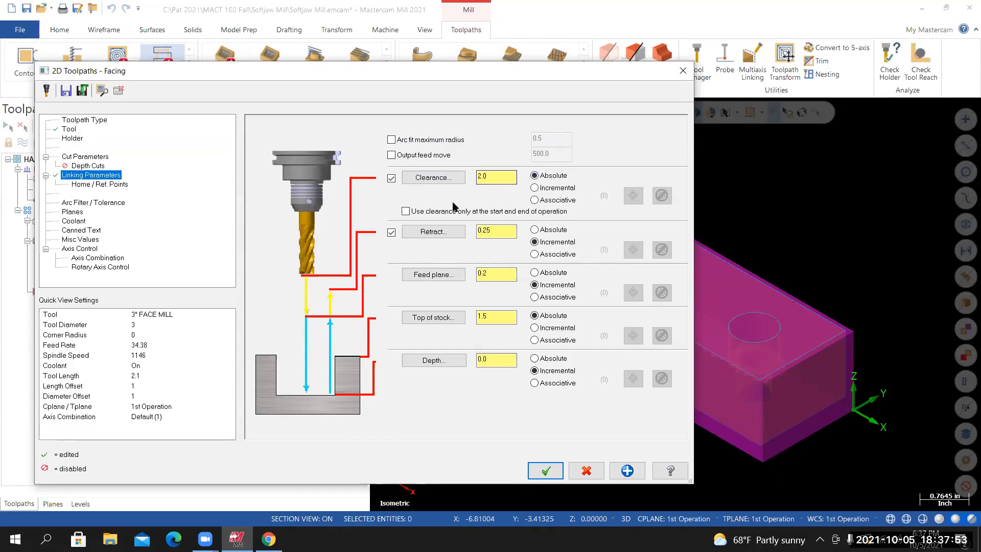
# Set the absolute clearance height to 3.5 by picking the stock's top corner above the origin and adding 2
pyautogui.click(431, 177)
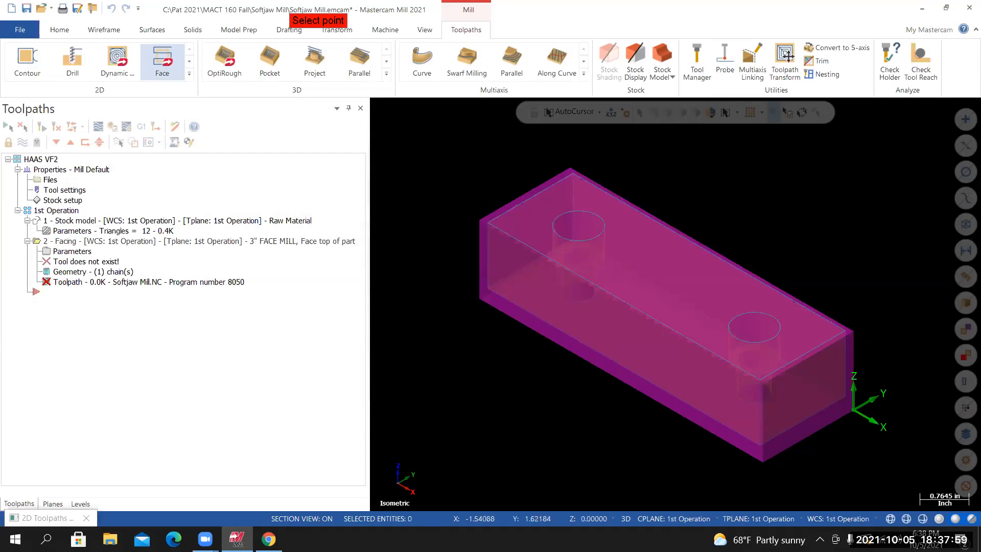
pyautogui.click(854, 331)
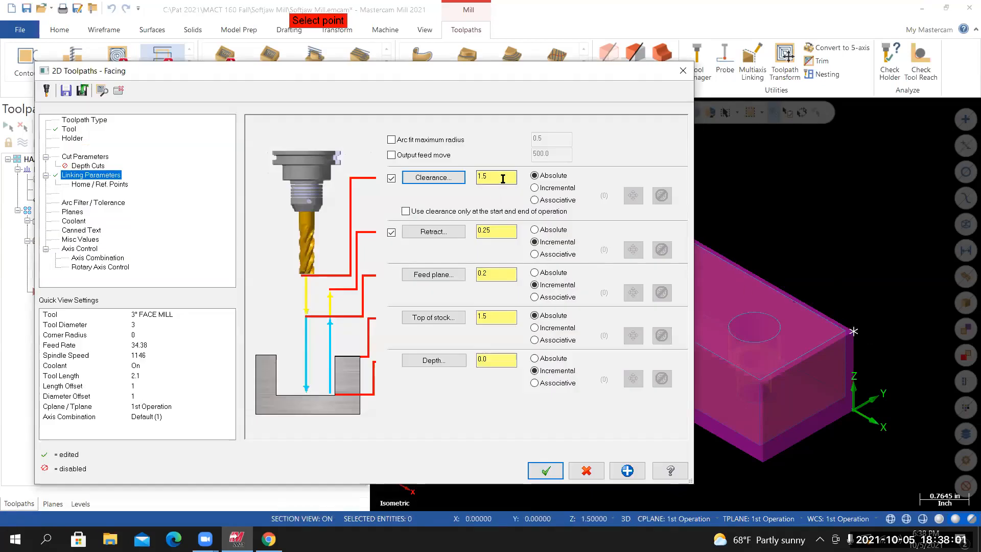
pyautogui.click(505, 178)
pyautogui.write('+2')
pyautogui.press('Return')
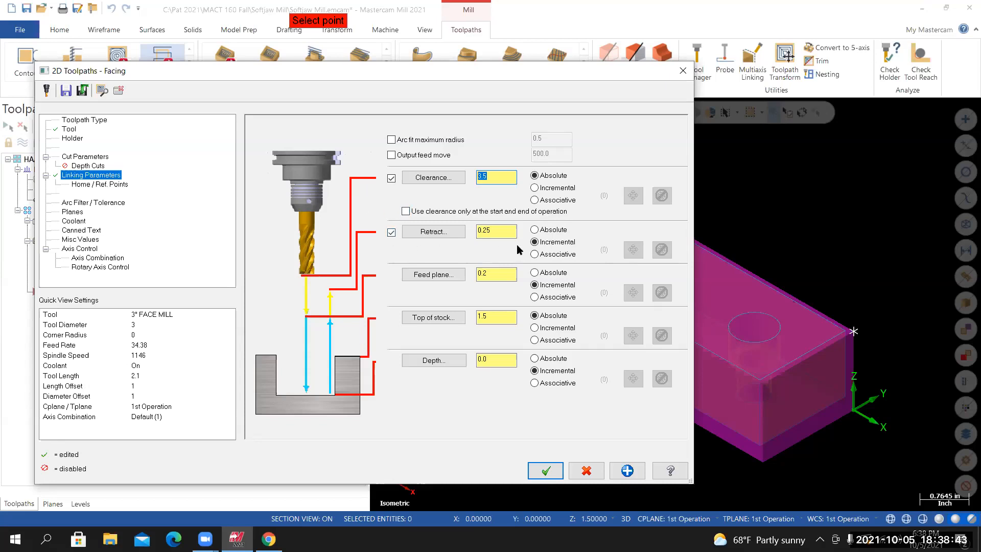
# Turn off the retract height for the facing toolpath
pyautogui.click(536, 244)
pyautogui.doubleClick(503, 231)
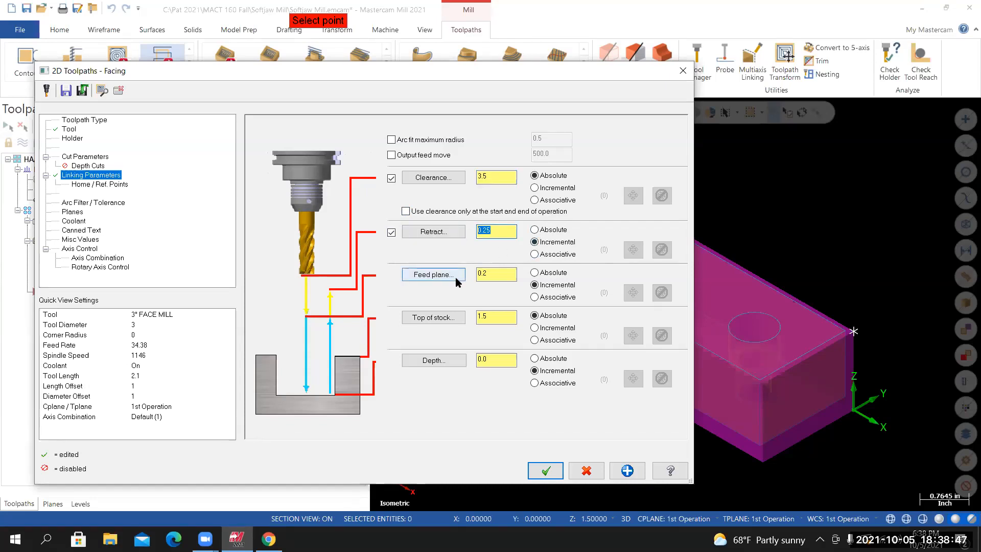
pyautogui.click(392, 232)
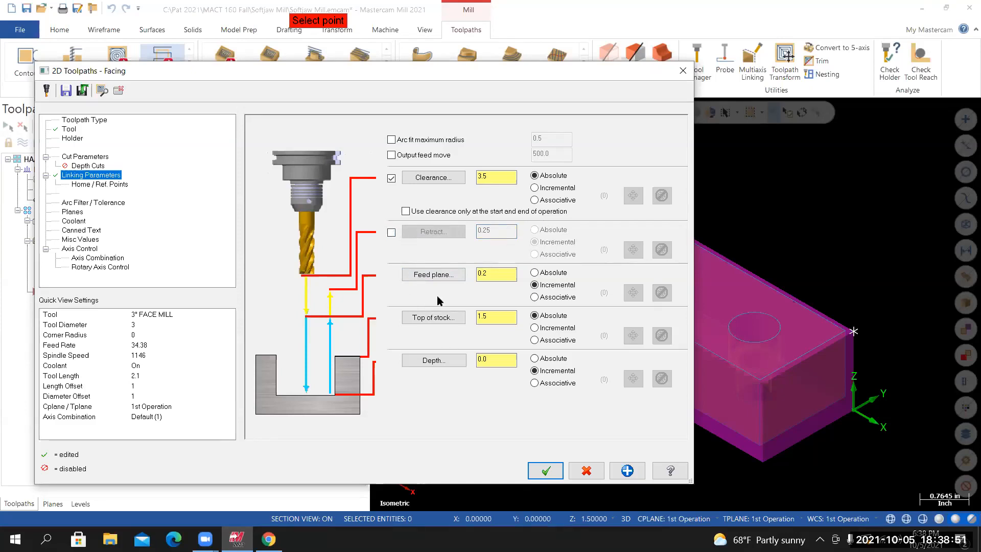
# Set the incremental feed plane to 0.1 and the top of stock to 1.5 absolute from the stock's top corner above the origin
pyautogui.press('Tab')
pyautogui.press('Tab')
pyautogui.write('.1')
pyautogui.press('Return')
pyautogui.click(435, 318)
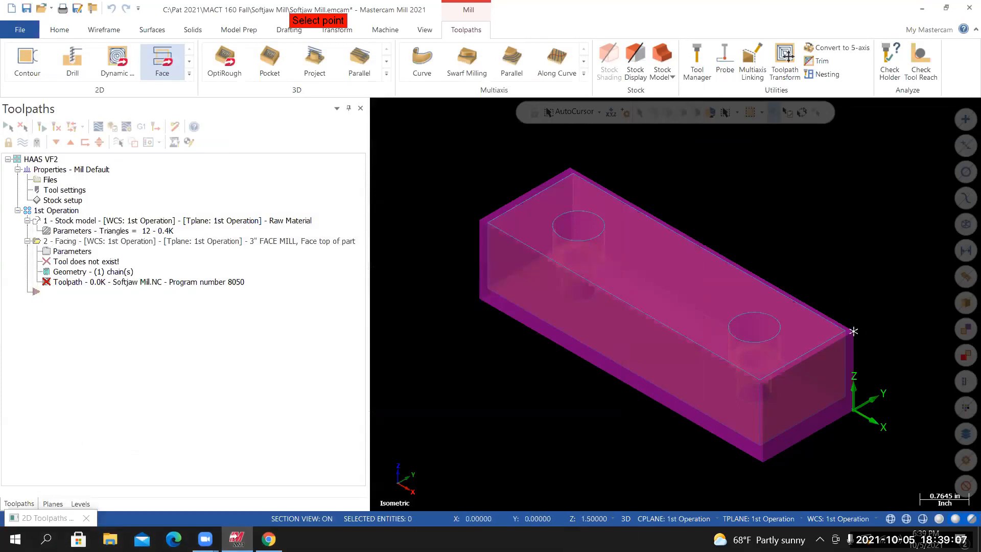
pyautogui.click(854, 331)
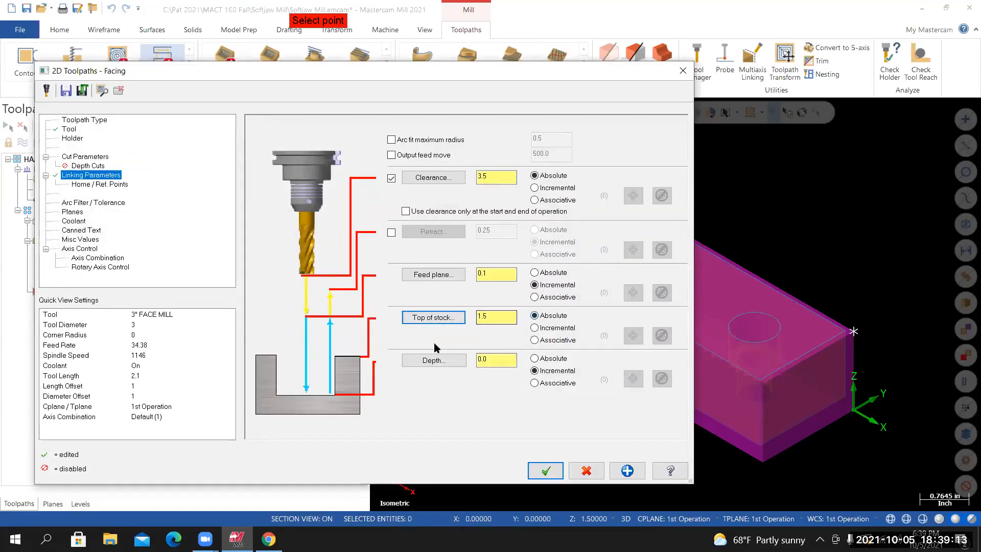
# Set the absolute facing depth to 1.48 from the finished part's top corner above the origin, and generate the toolpath
pyautogui.click(535, 358)
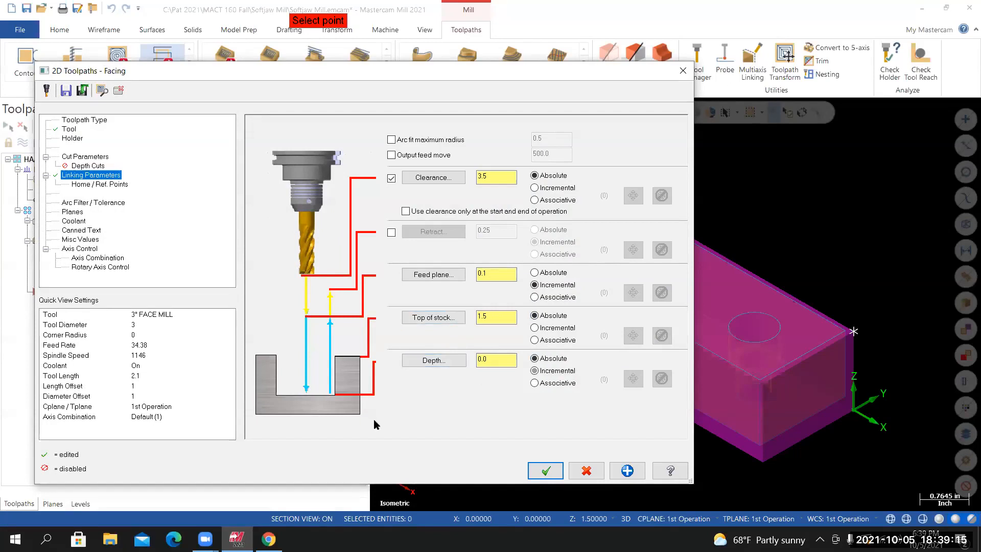
pyautogui.click(434, 361)
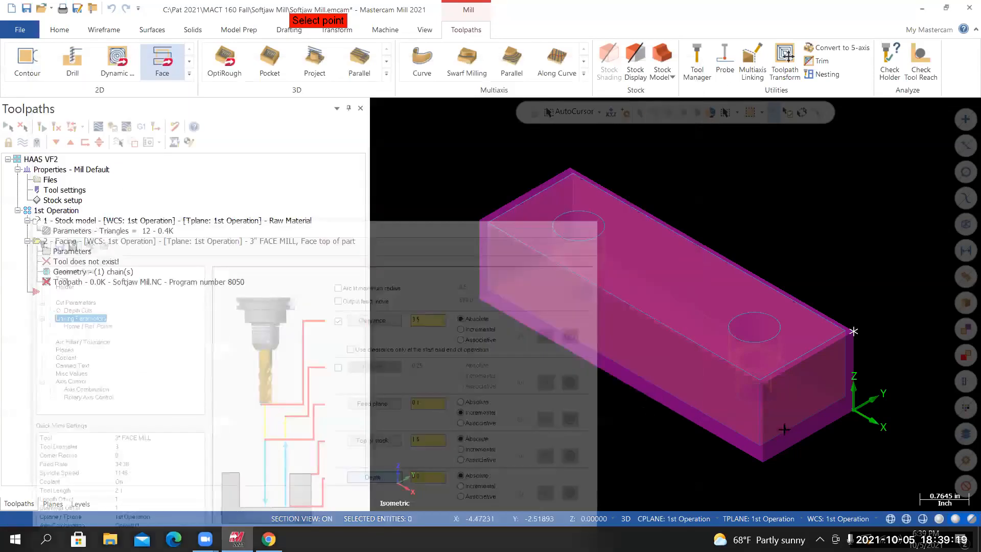
pyautogui.scroll(8, 853, 331)
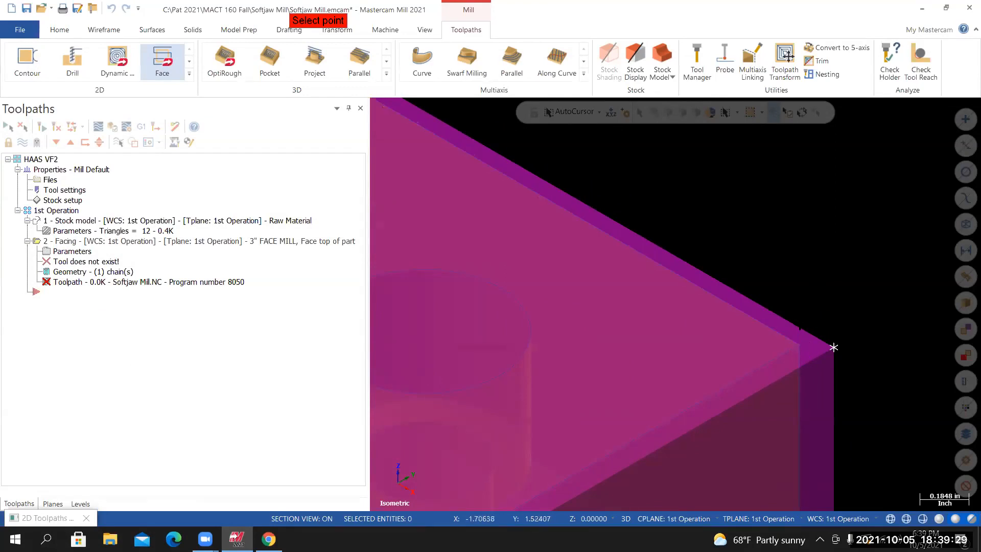
pyautogui.click(800, 346)
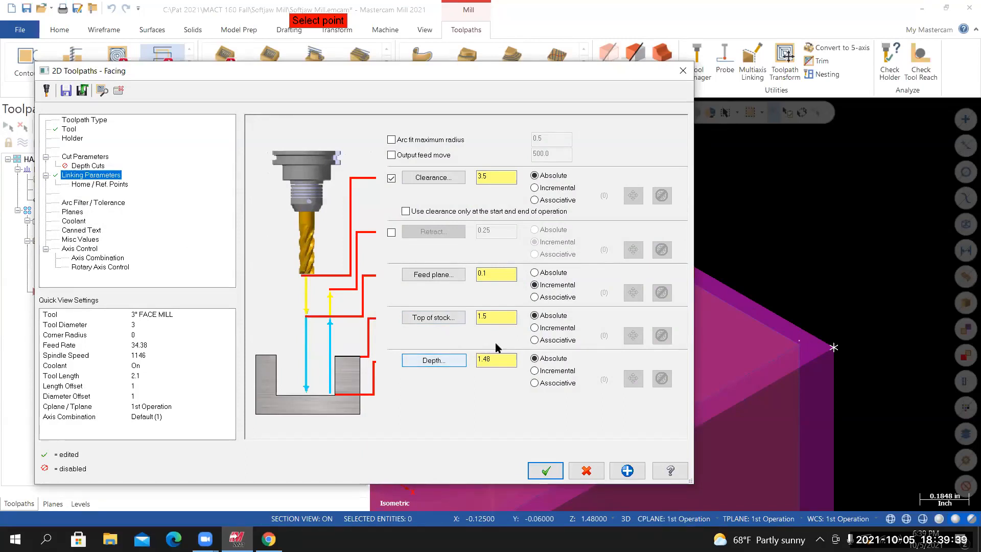
pyautogui.click(499, 317)
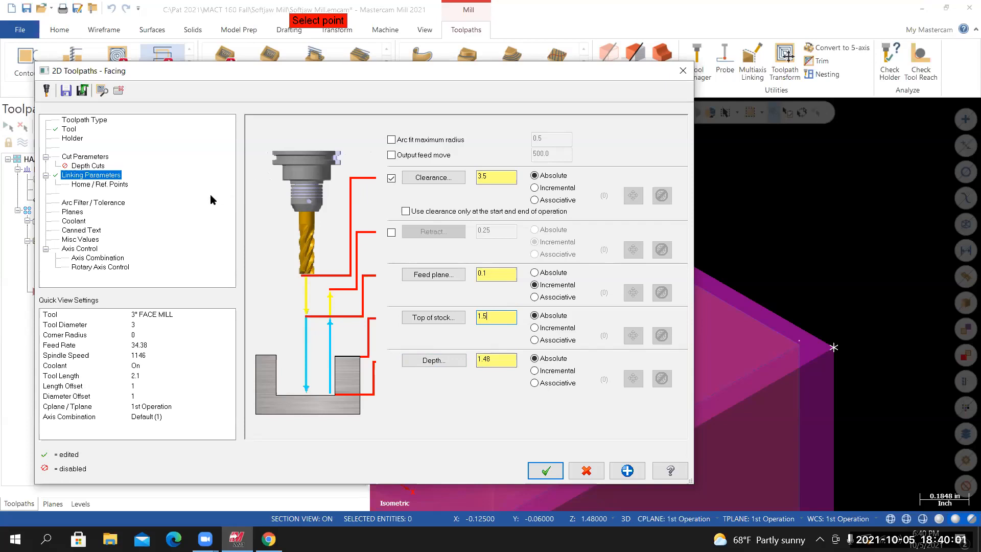
pyautogui.click(548, 467)
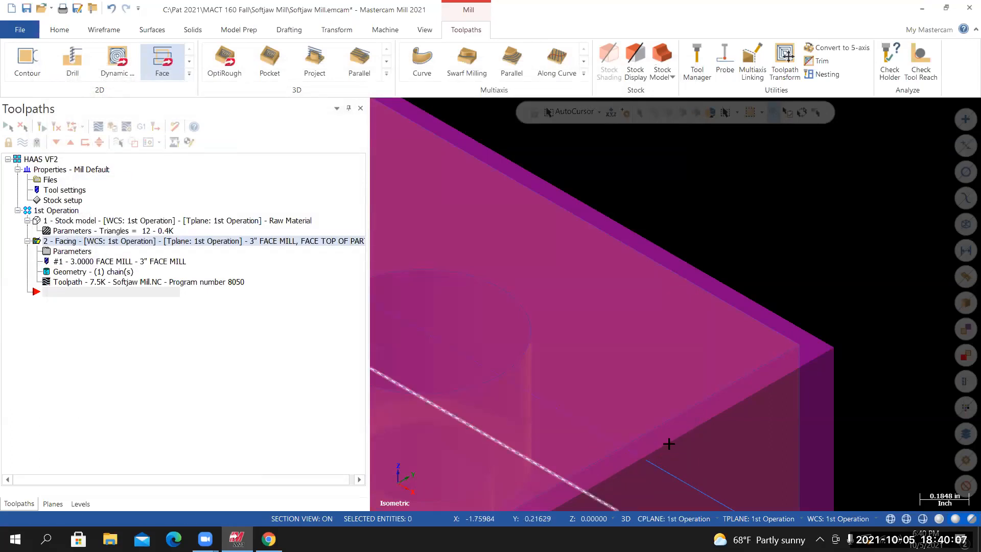
# Start a backplot of the facing toolpath and adjust its playback speed
pyautogui.scroll(-7, 571, 265)
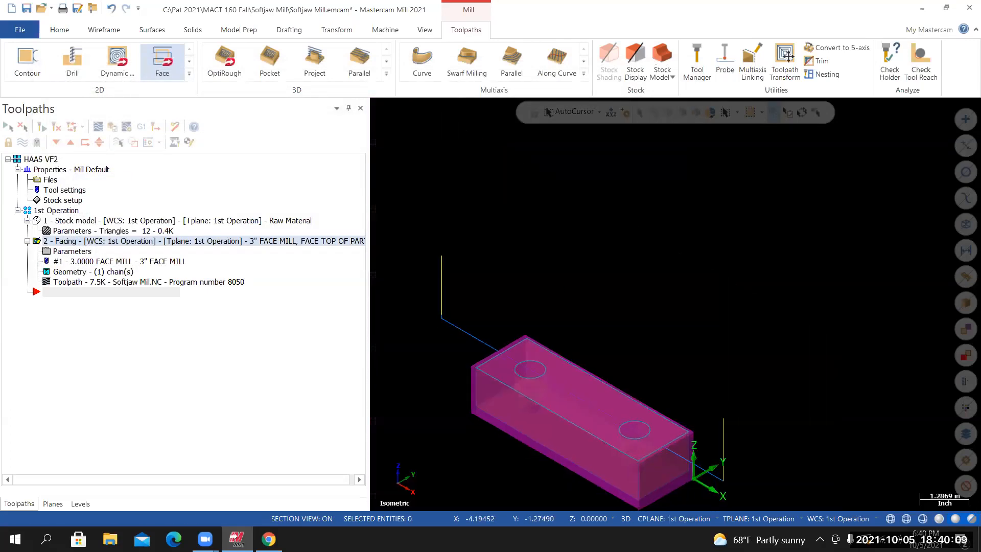
pyautogui.scroll(1, 519, 395)
pyautogui.scroll(1, 519, 395)
pyautogui.moveTo(515, 399)
pyautogui.mouseDown(button='middle')
pyautogui.moveTo(603, 363)
pyautogui.moveTo(499, 409)
pyautogui.moveTo(501, 398)
pyautogui.moveTo(530, 395)
pyautogui.mouseUp(button='middle')
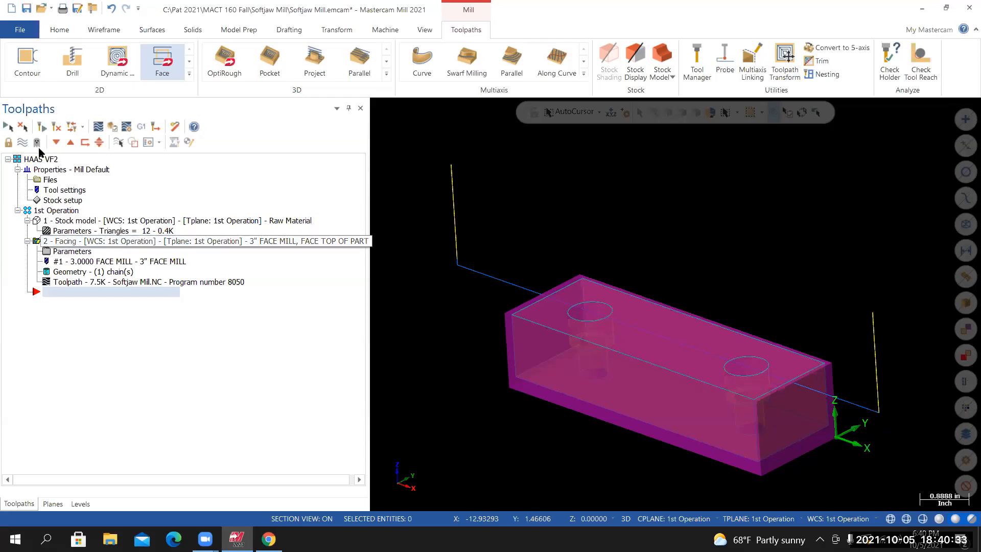
pyautogui.click(99, 128)
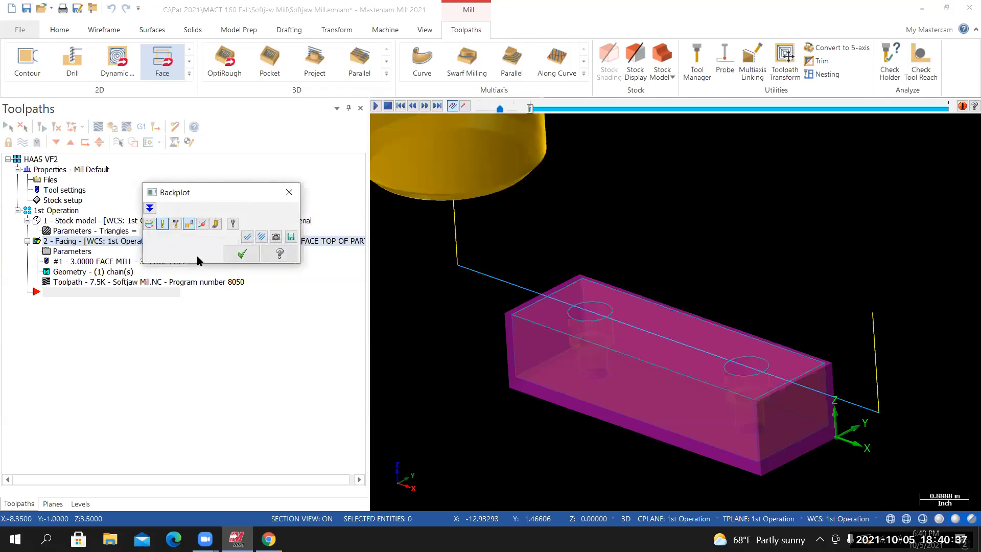
pyautogui.scroll(-3, 517, 347)
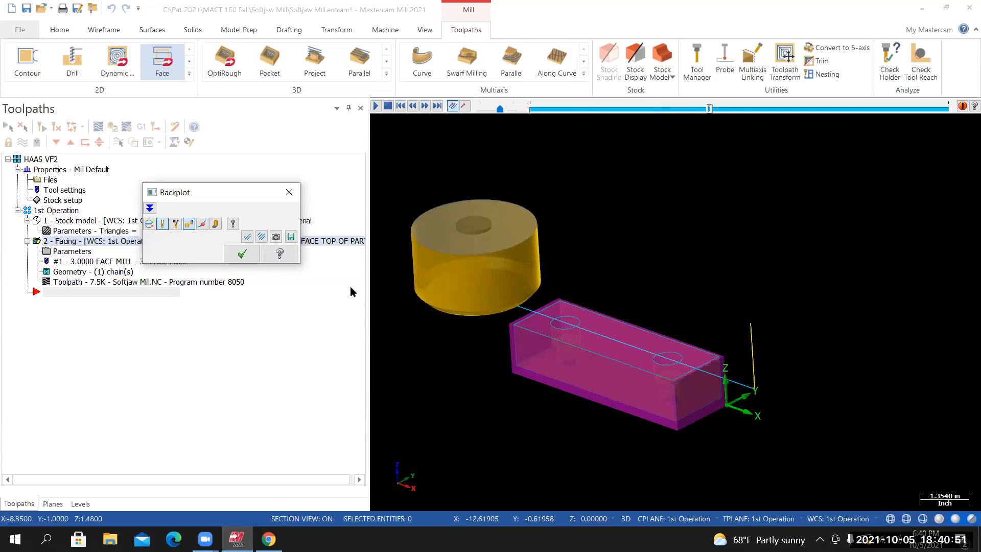
pyautogui.click(500, 109)
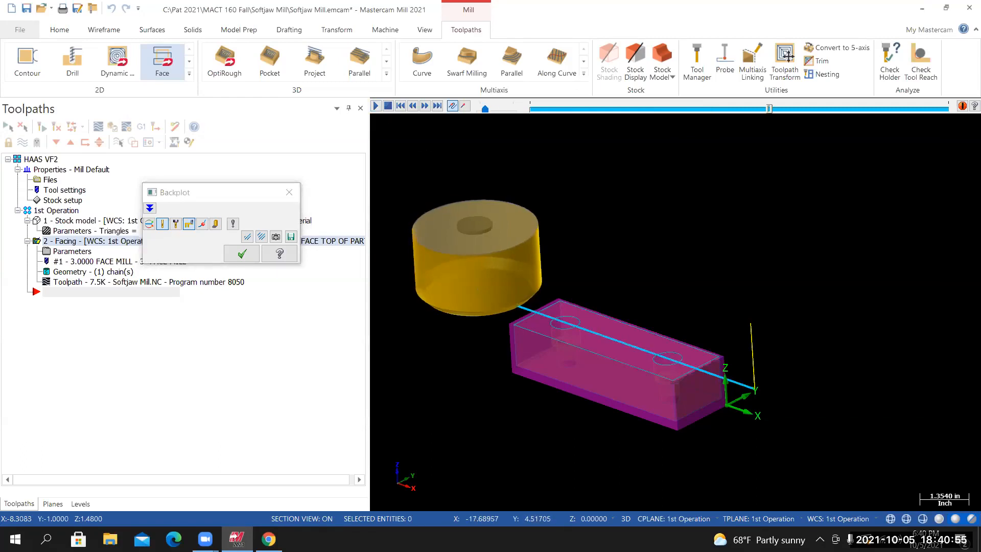
pyautogui.moveTo(485, 109); pyautogui.dragTo(499, 110)
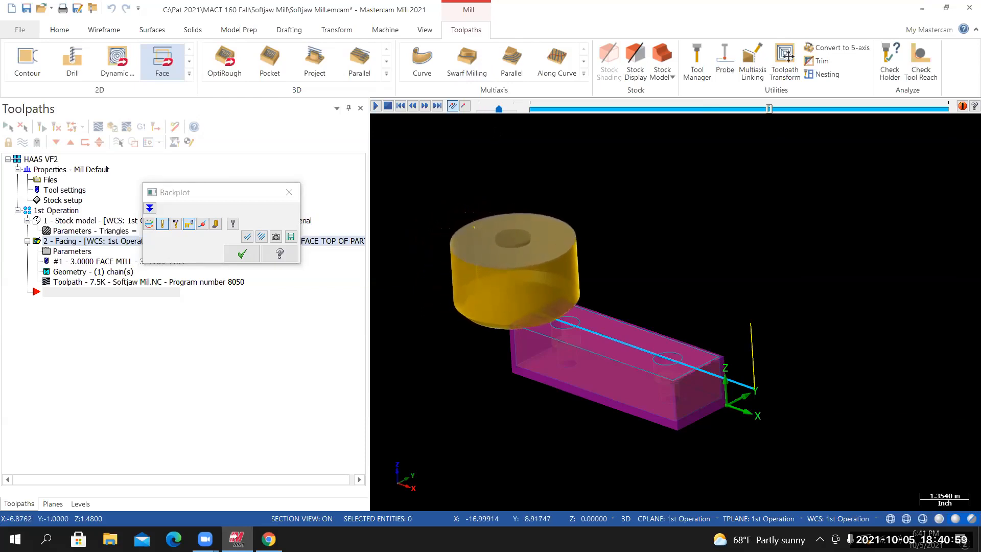
# Examine the face mill's pass across the stock top and its final retract in the backplot, and close the backplot
pyautogui.scroll(3, 537, 317)
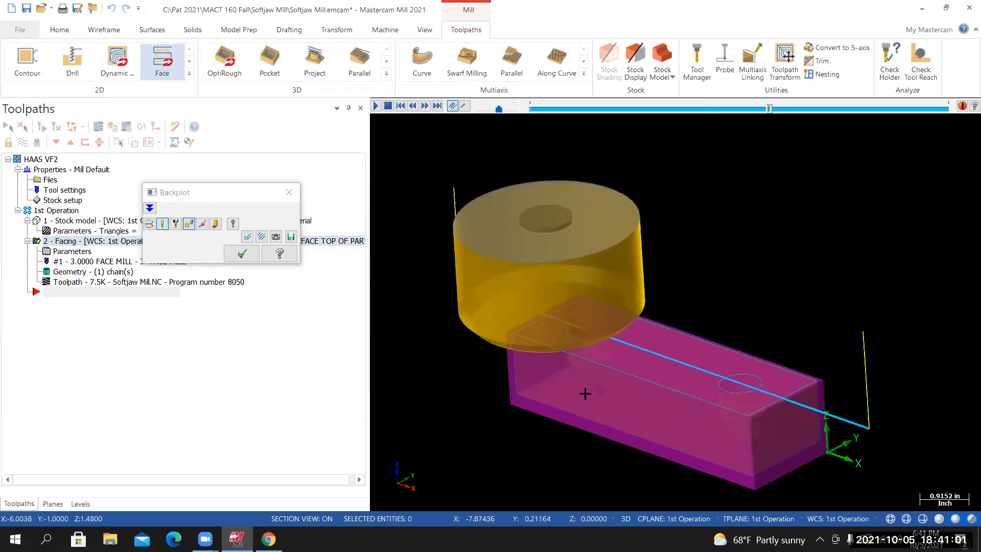
pyautogui.scroll(5, 608, 384)
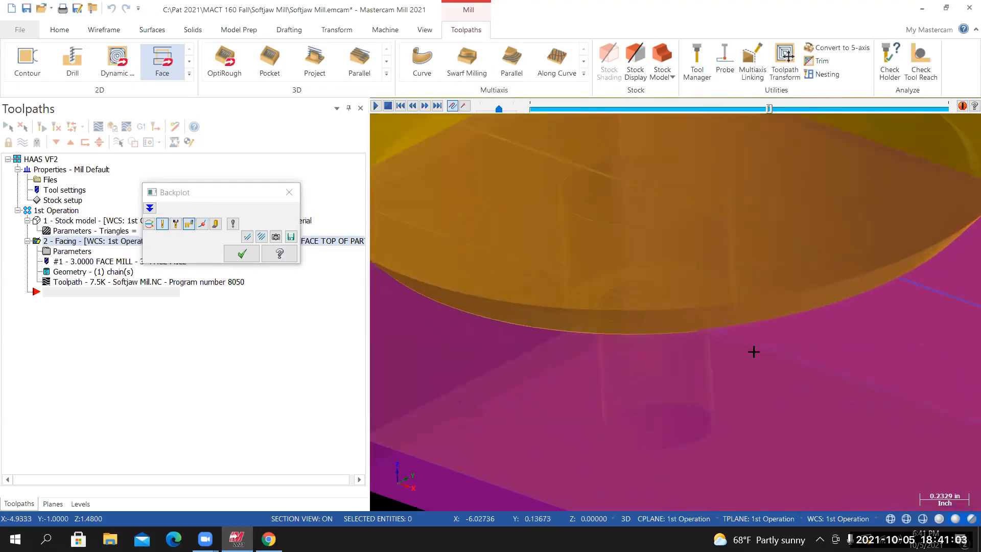
pyautogui.scroll(-6, 760, 358)
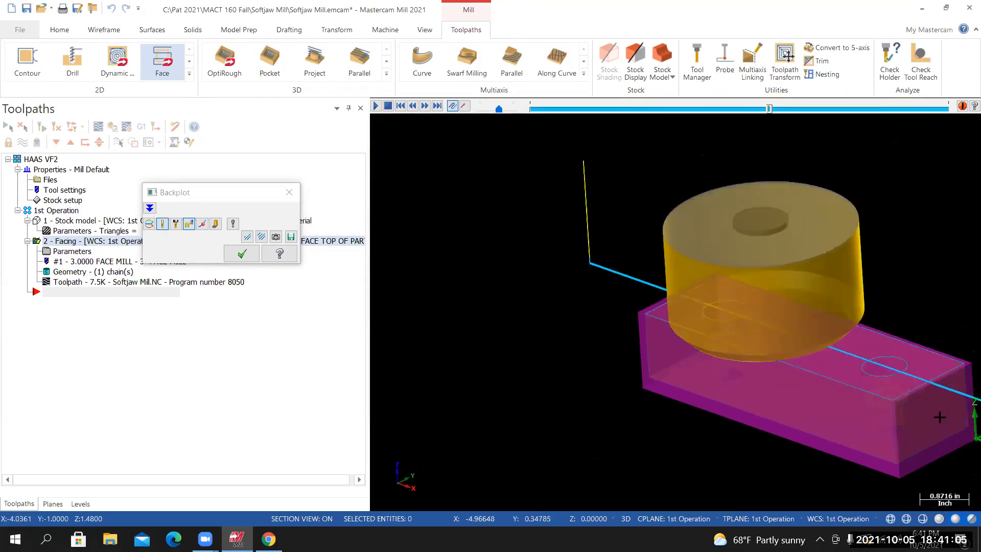
pyautogui.scroll(3, 630, 305)
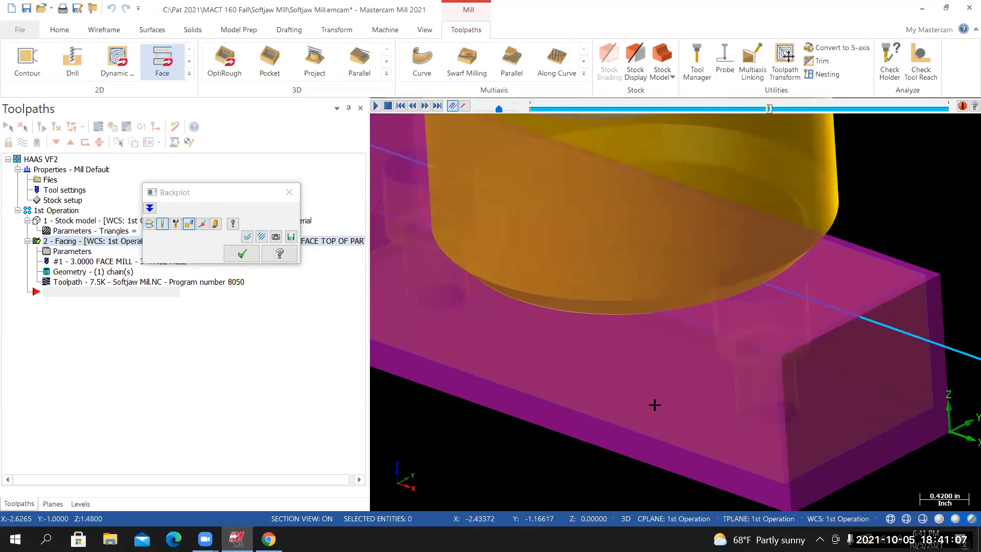
pyautogui.scroll(-3, 647, 414)
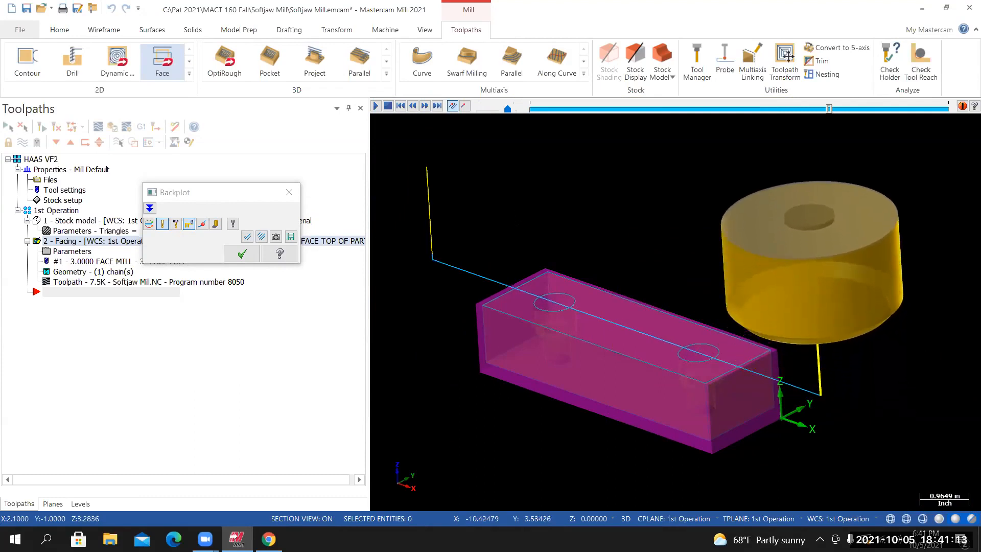
pyautogui.moveTo(646, 414)
pyautogui.mouseDown(button='middle')
pyautogui.moveTo(720, 347)
pyautogui.moveTo(649, 409)
pyautogui.mouseUp(button='middle')
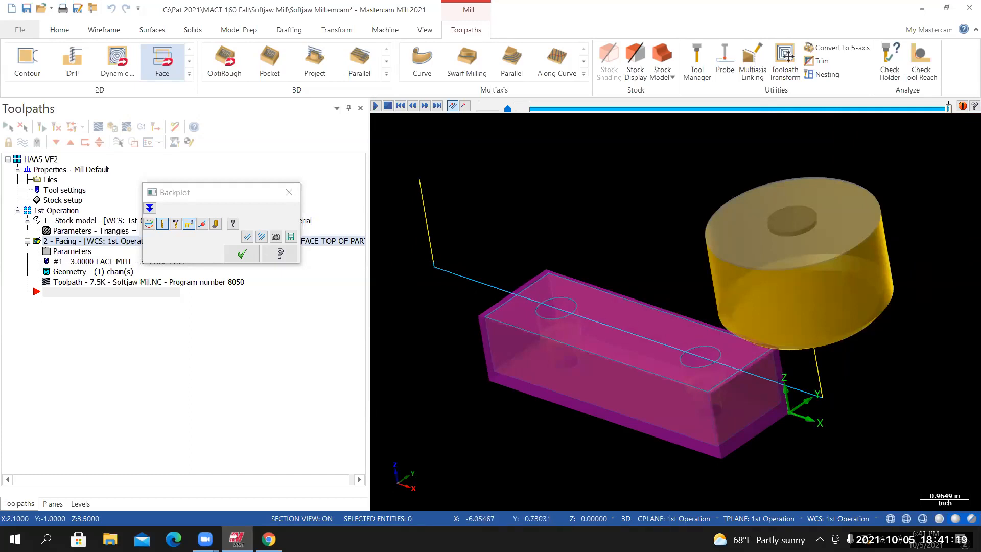
pyautogui.click(289, 192)
# Hide the facing toolpath's display and restore a fitted isometric view of the part
pyautogui.moveTo(464, 276)
pyautogui.mouseDown(button='middle')
pyautogui.moveTo(485, 260)
pyautogui.moveTo(485, 241)
pyautogui.moveTo(470, 261)
pyautogui.moveTo(483, 265)
pyautogui.moveTo(458, 273)
pyautogui.mouseUp(button='middle')
pyautogui.scroll(-4, 470, 261)
pyautogui.scroll(4, 467, 268)
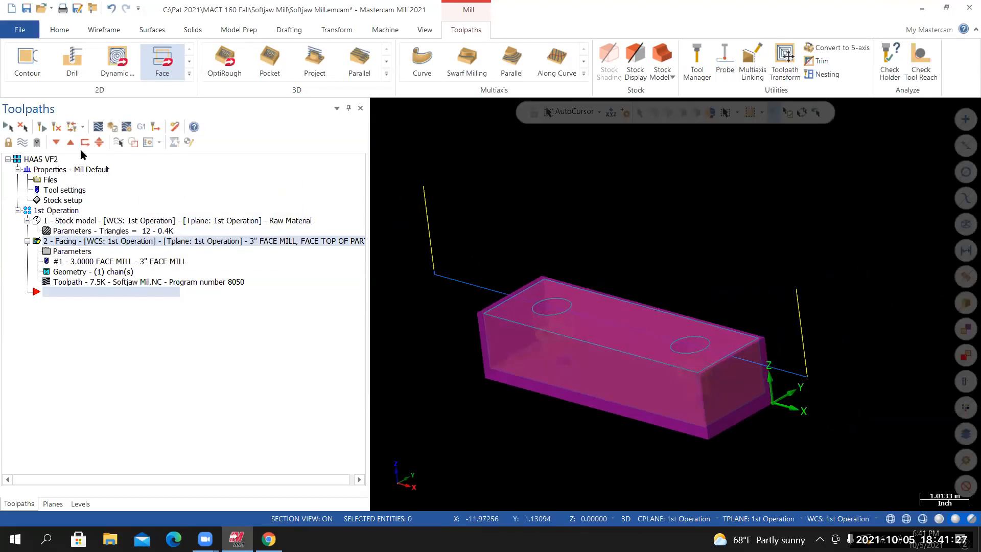
pyautogui.click(36, 142)
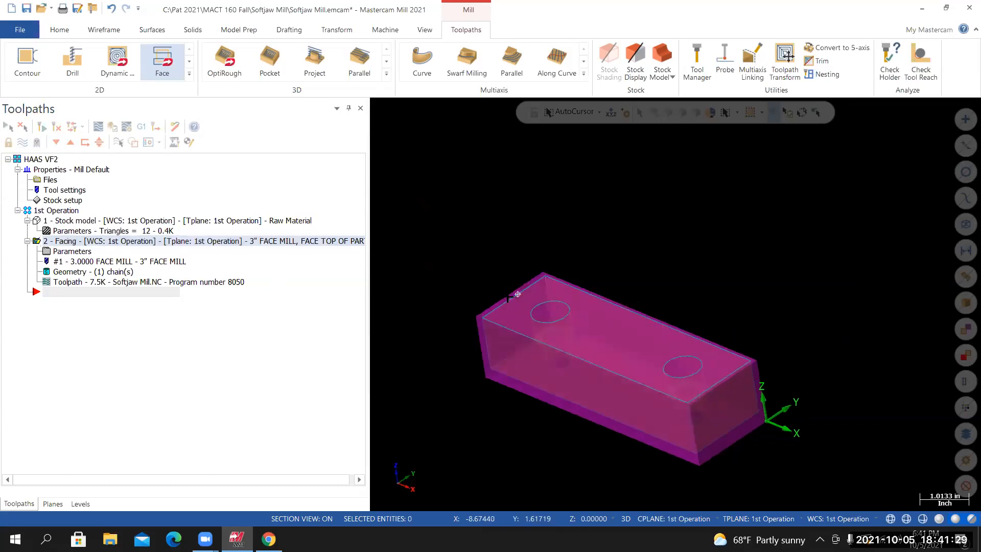
pyautogui.rightClick(504, 218)
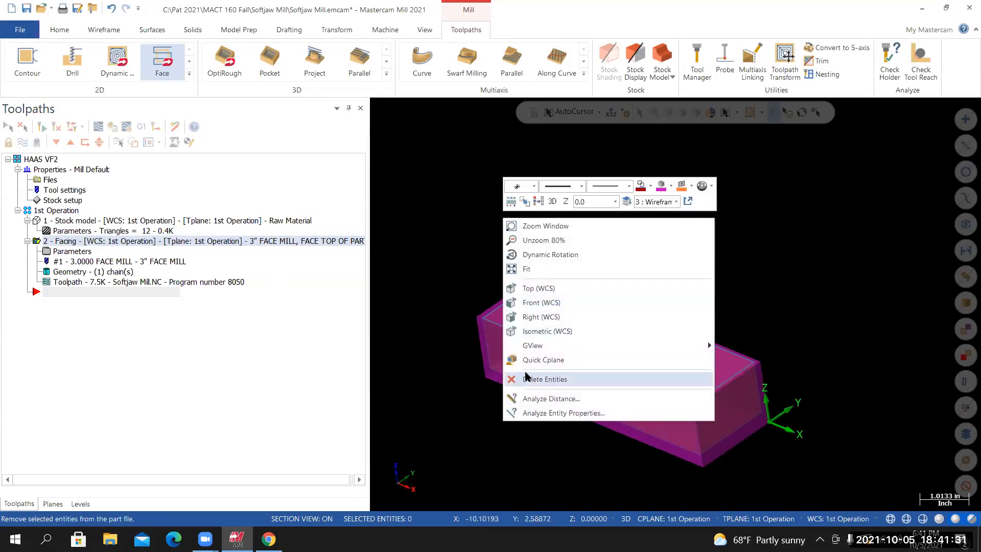
pyautogui.click(539, 332)
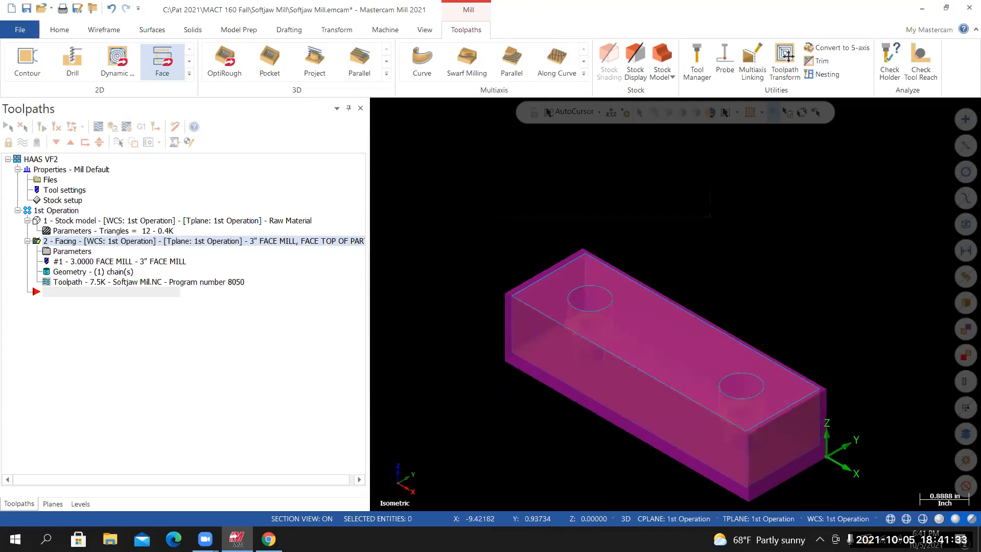
pyautogui.rightClick(498, 220)
pyautogui.click(526, 273)
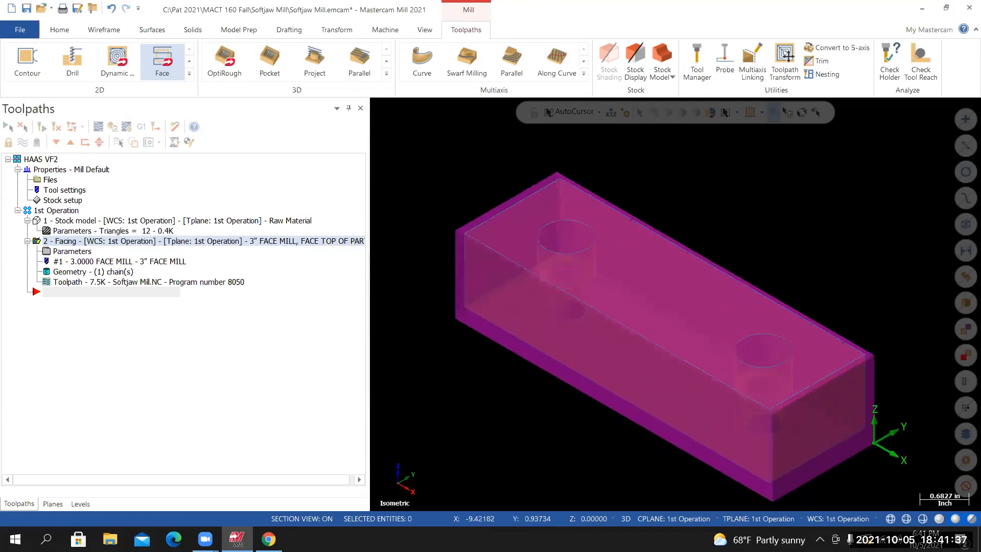
pyautogui.scroll(1, 680, 306)
pyautogui.scroll(-2, 680, 307)
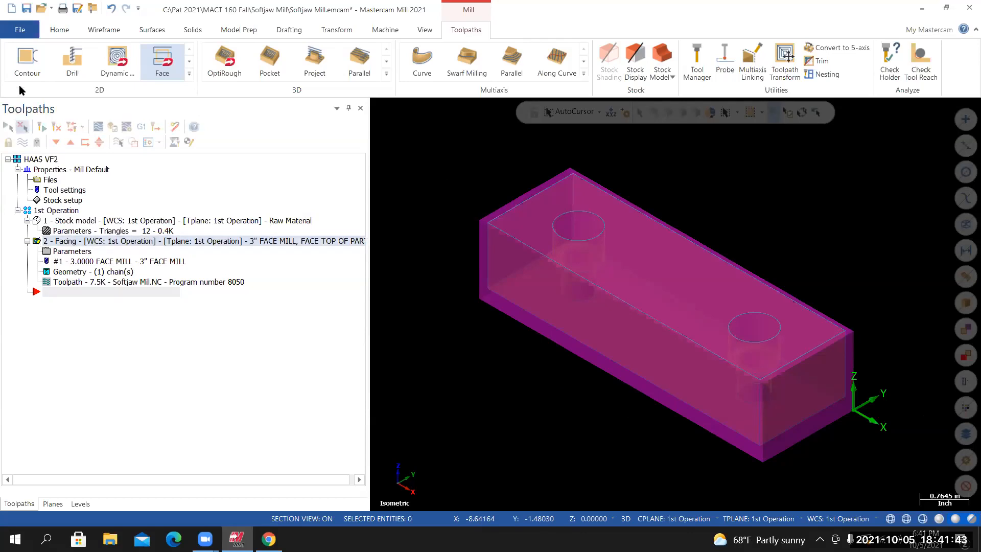
# Save the current Softjaw Mill part file
pyautogui.click(19, 32)
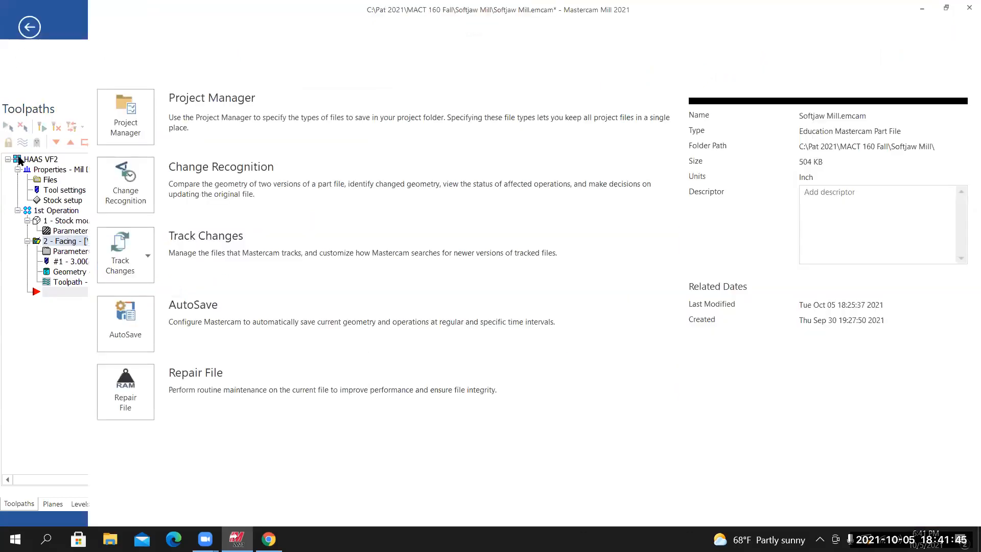
pyautogui.click(43, 158)
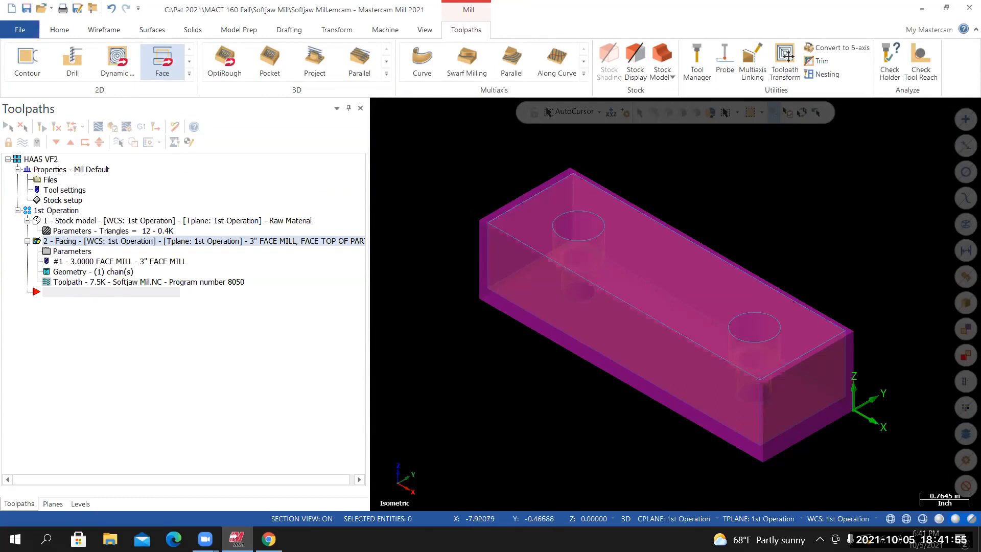
# Load all operations of the 1st Operation group into Verify and set the simulation to stop on a collision
pyautogui.click(49, 211)
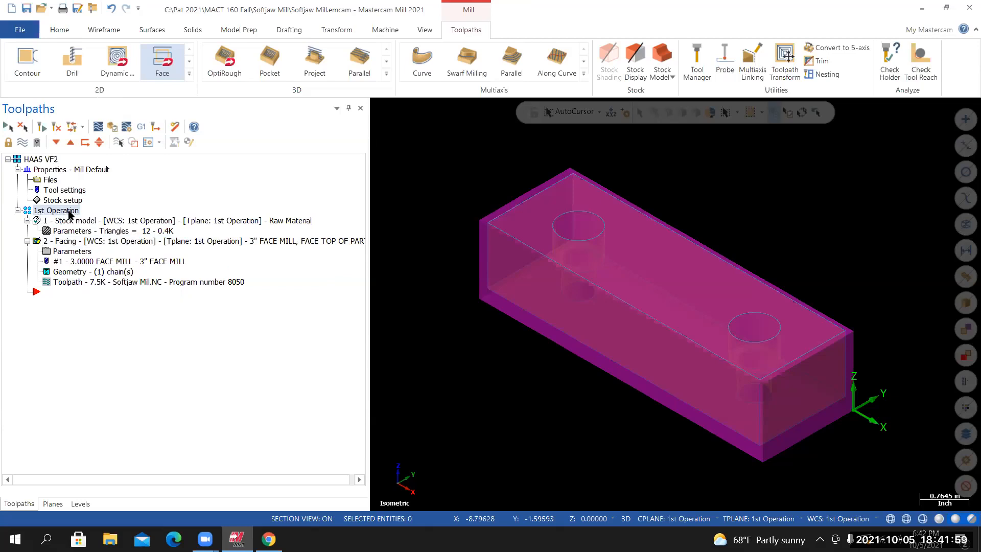
pyautogui.click(111, 126)
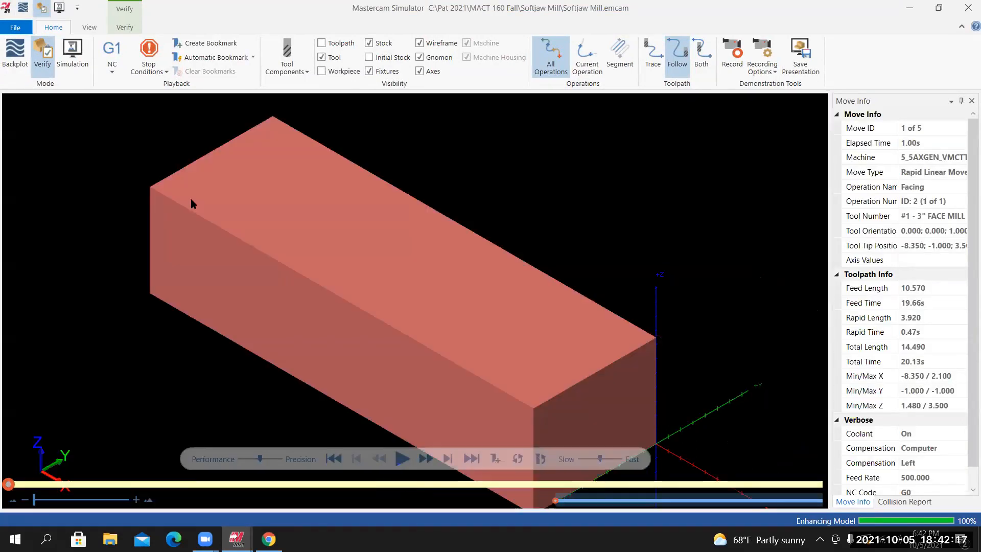
pyautogui.scroll(-3, 321, 291)
pyautogui.scroll(2, 339, 296)
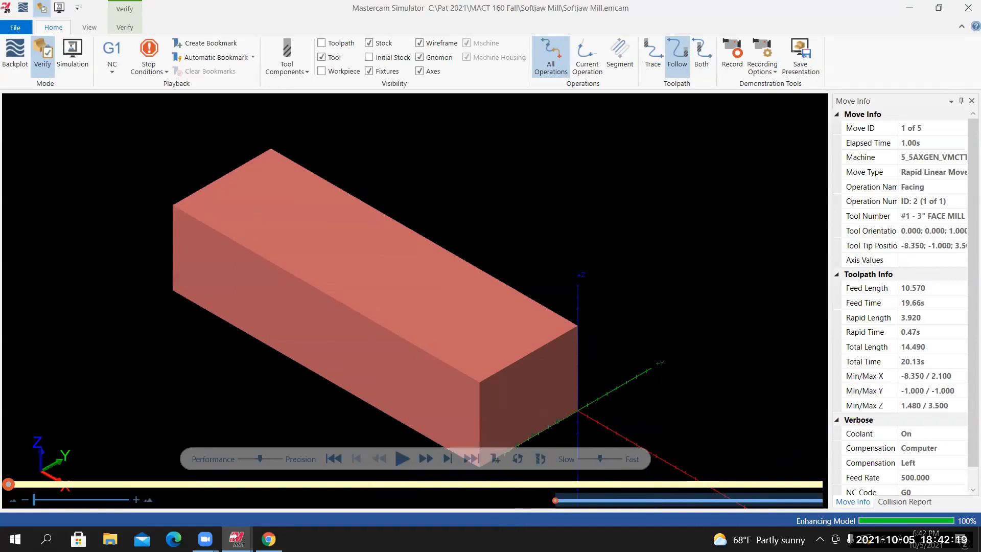
pyautogui.click(153, 71)
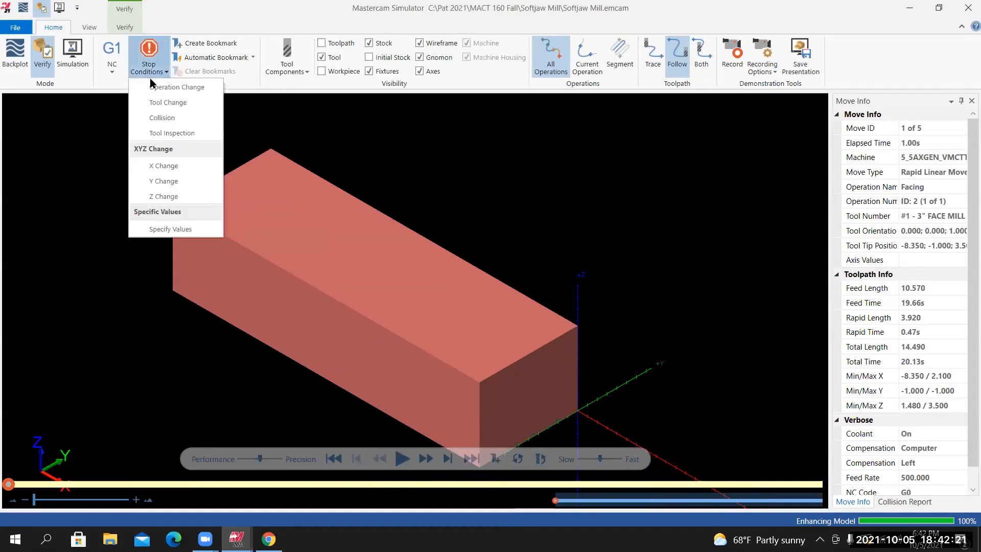
pyautogui.click(158, 117)
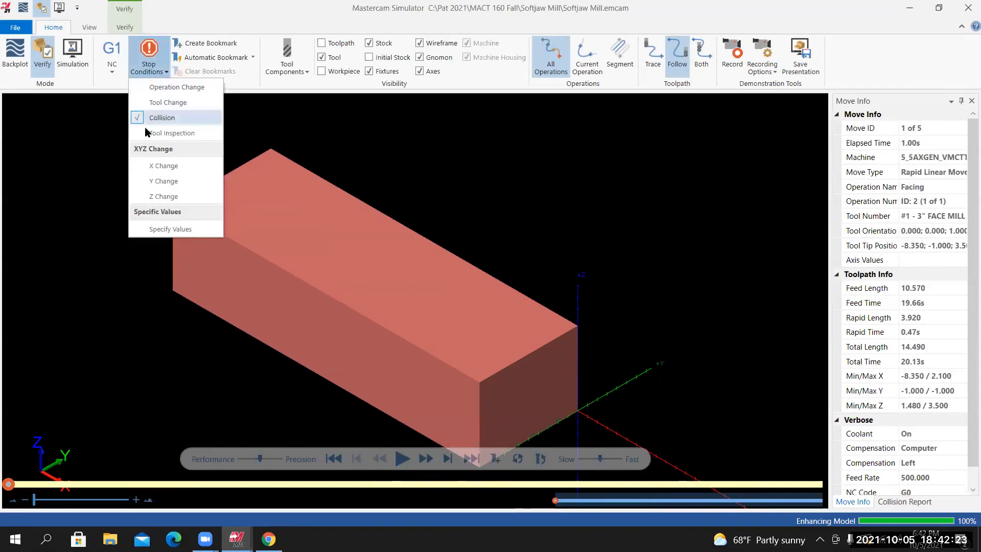
pyautogui.click(149, 57)
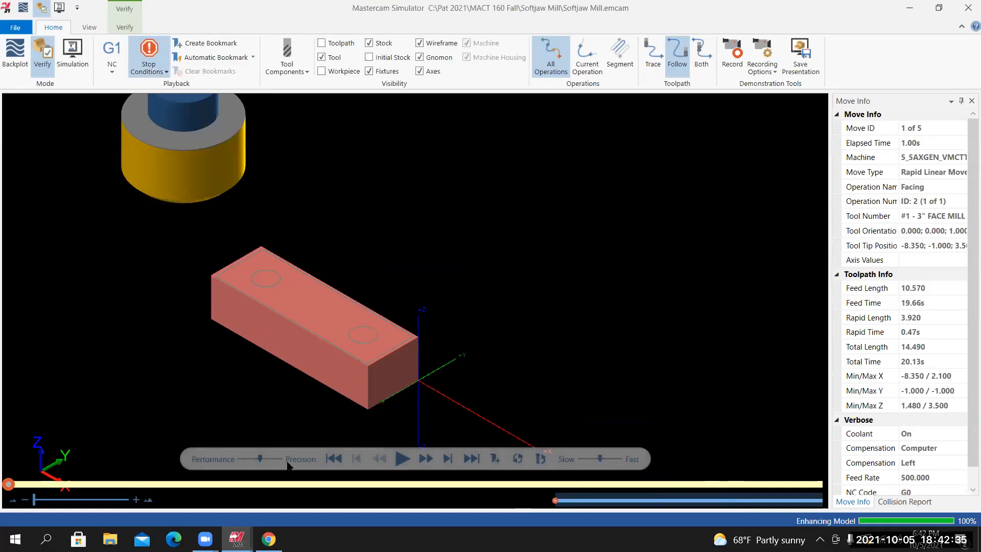
# Run the Verify simulation of the facing operation to its end and examine the faced top of the stock
pyautogui.click(425, 459)
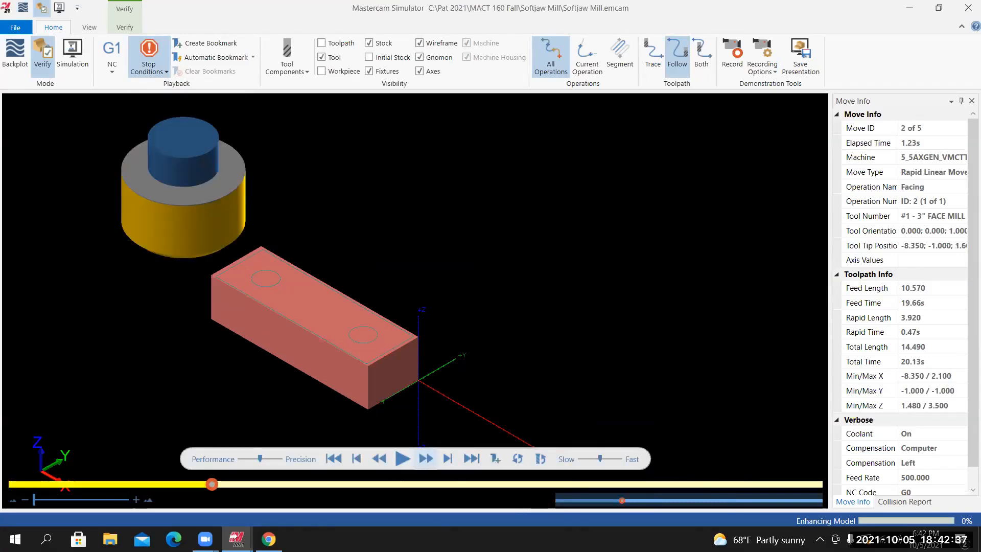
pyautogui.click(404, 459)
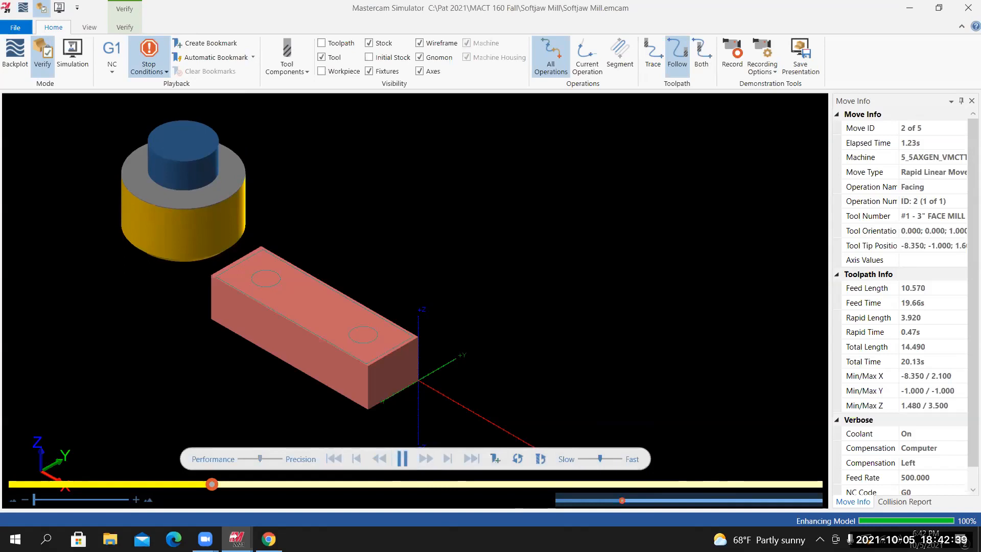
pyautogui.moveTo(179, 327); pyautogui.dragTo(214, 335, button='middle')
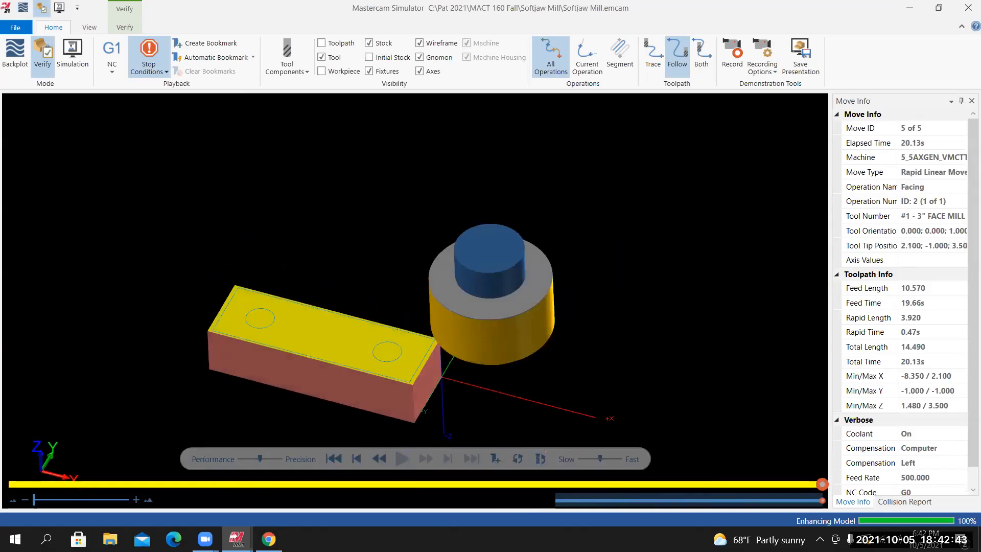
# Examine the faced stock and face mill from several angles, and close the simulator
pyautogui.scroll(5, 210, 307)
pyautogui.moveTo(220, 289); pyautogui.dragTo(244, 196, button='middle')
pyautogui.scroll(-6, 350, 260)
pyautogui.moveTo(411, 276); pyautogui.dragTo(667, 321, button='middle')
pyautogui.scroll(-6, 667, 320)
pyautogui.scroll(8, 668, 319)
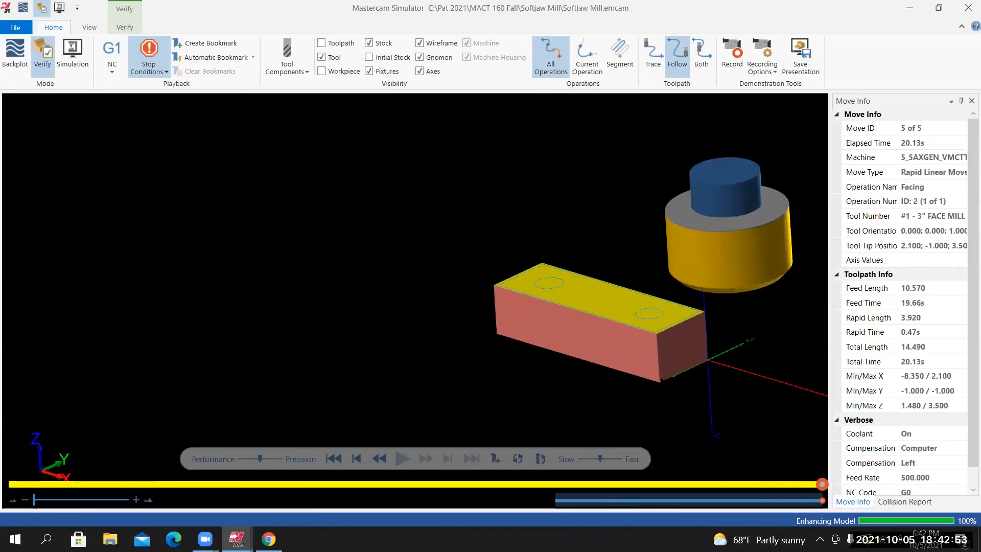
pyautogui.scroll(3, 683, 365)
pyautogui.moveTo(662, 379); pyautogui.dragTo(479, 317, button='middle')
pyautogui.scroll(-6, 512, 362)
pyautogui.click(966, 7)
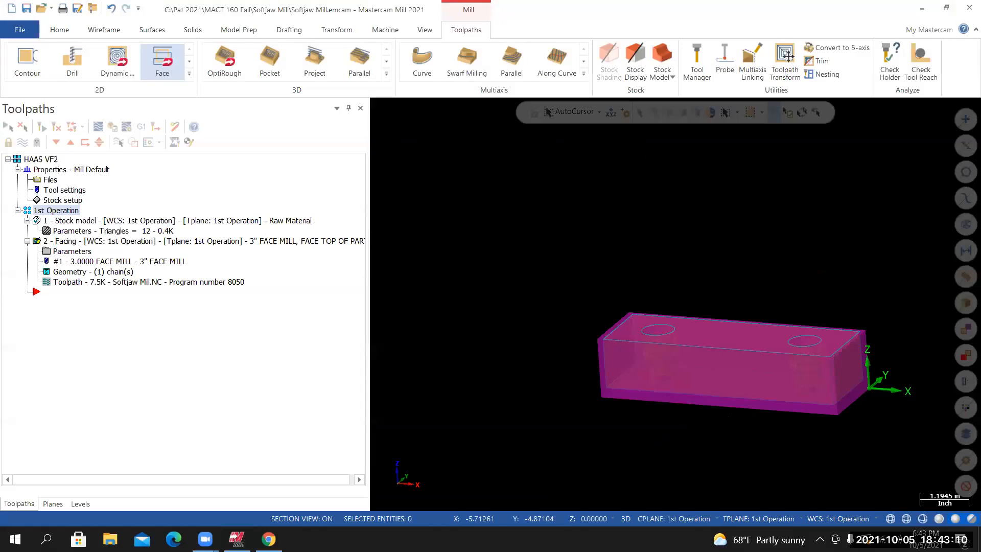
# Restore a fitted isometric view of the soft jaw
pyautogui.rightClick(637, 313)
pyautogui.click(639, 312)
pyautogui.rightClick(477, 241)
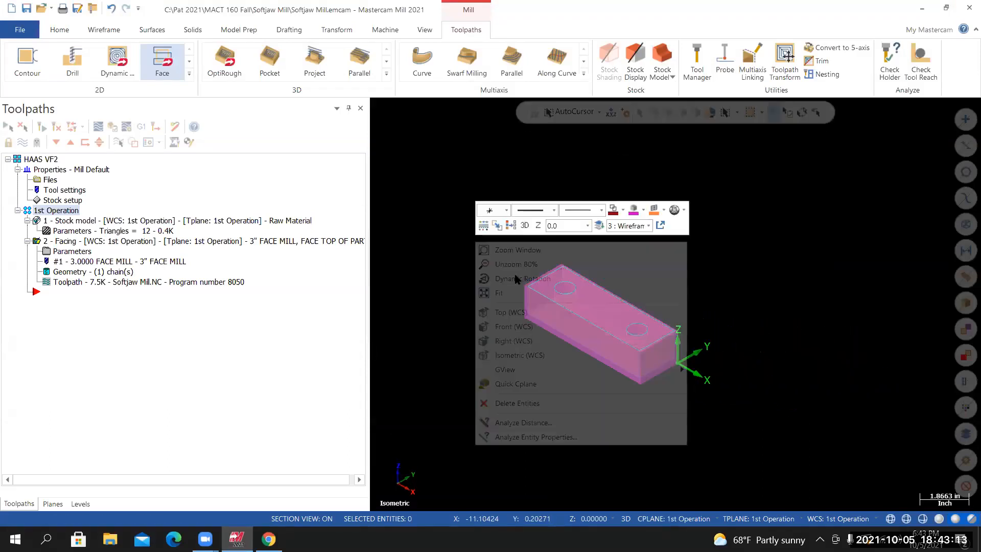
pyautogui.click(502, 298)
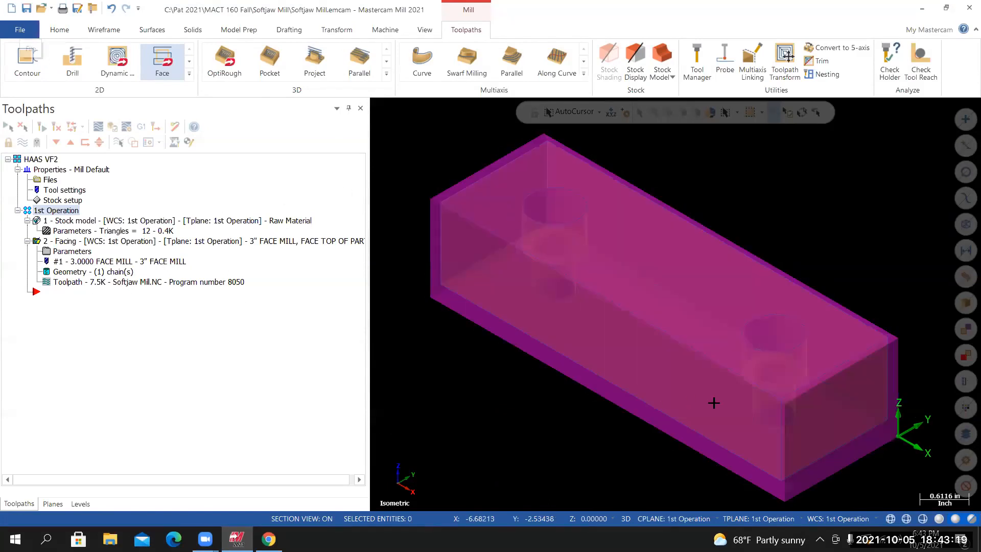
pyautogui.scroll(-1, 810, 428)
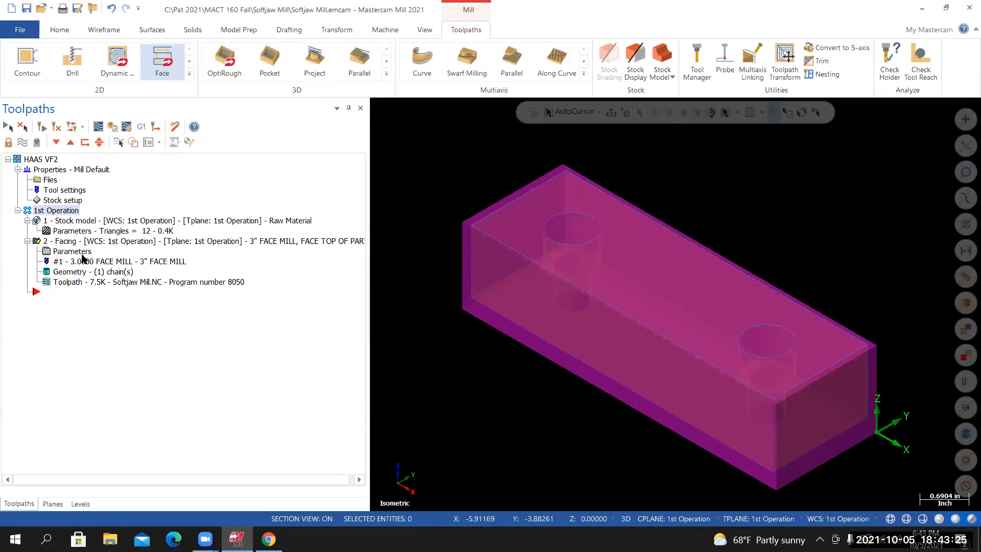
# Collapse the details of the Raw Material stock model and the Facing operation in the operations tree
pyautogui.click(27, 221)
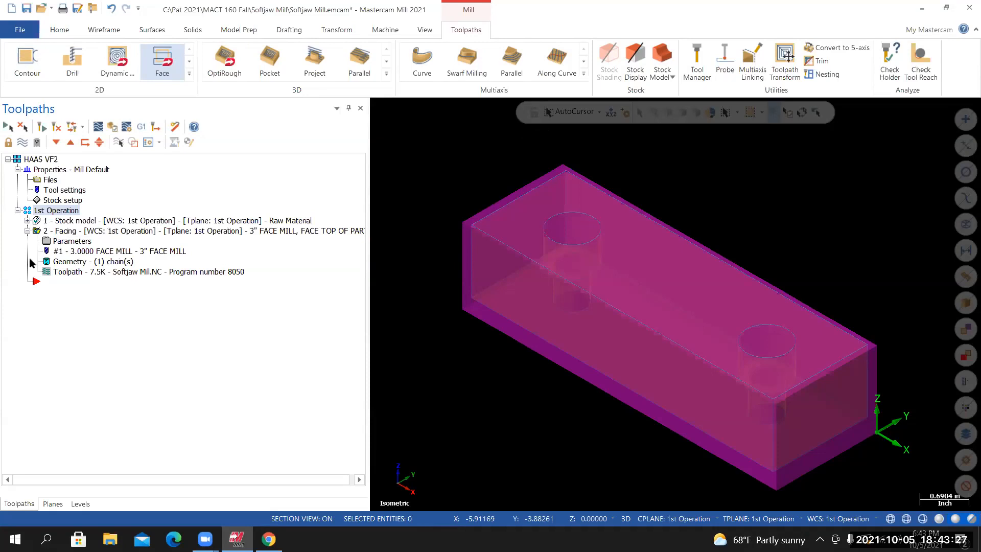
pyautogui.click(28, 230)
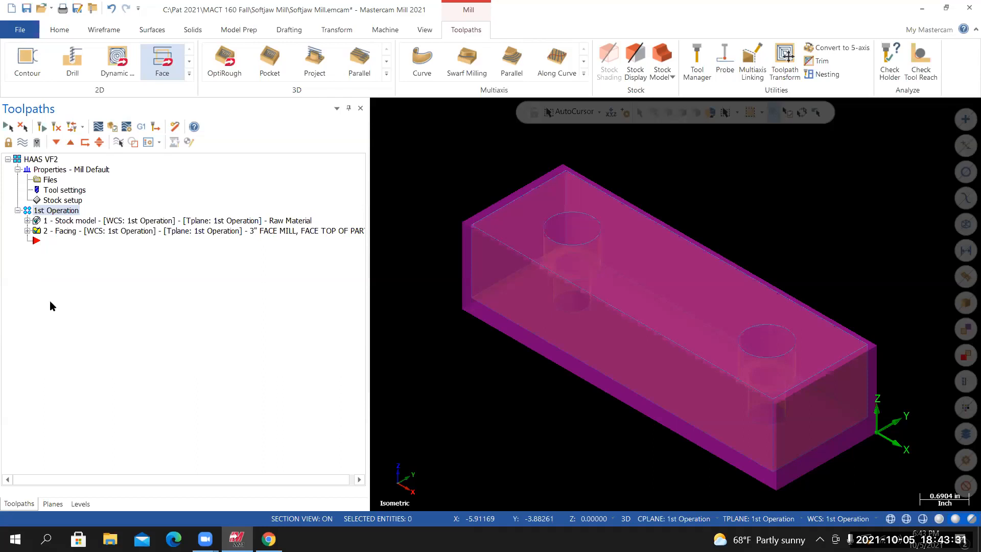
pyautogui.click(28, 230)
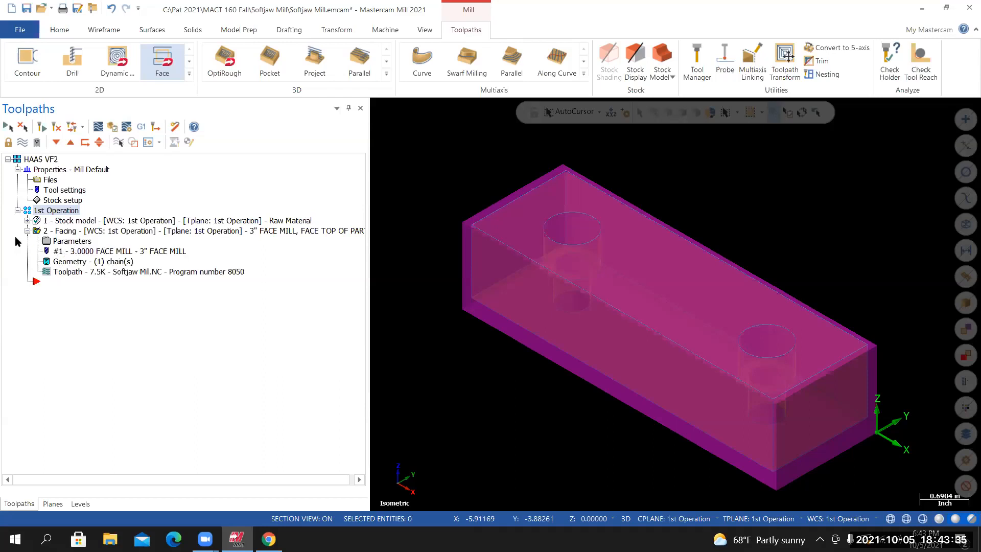
pyautogui.click(28, 231)
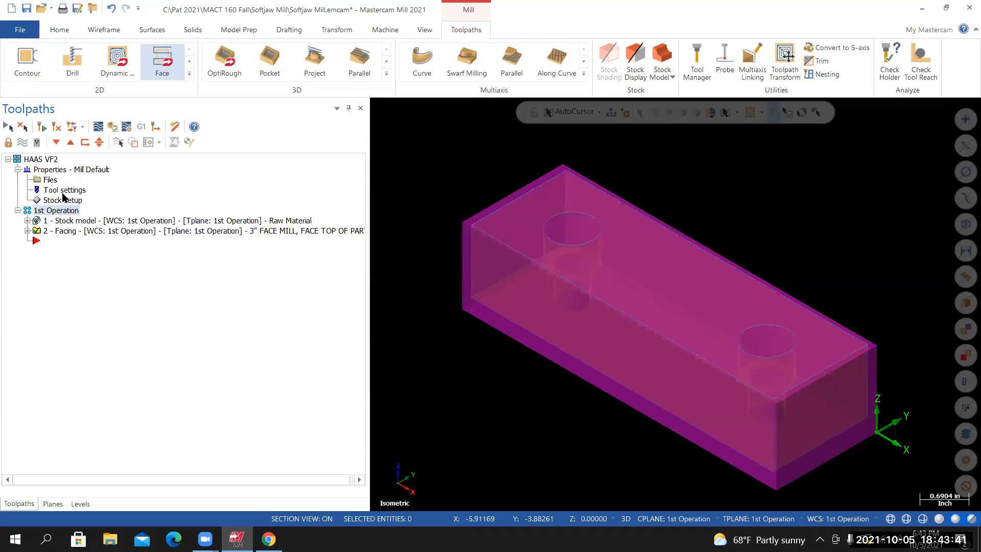
# Enlarge the Toolpaths manager's font to size 16
pyautogui.click(337, 109)
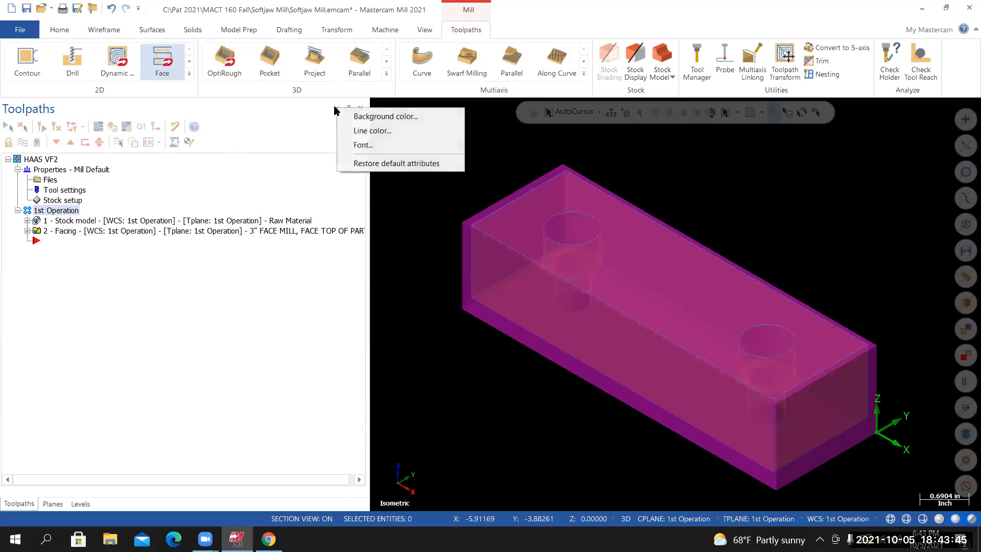
pyautogui.click(358, 144)
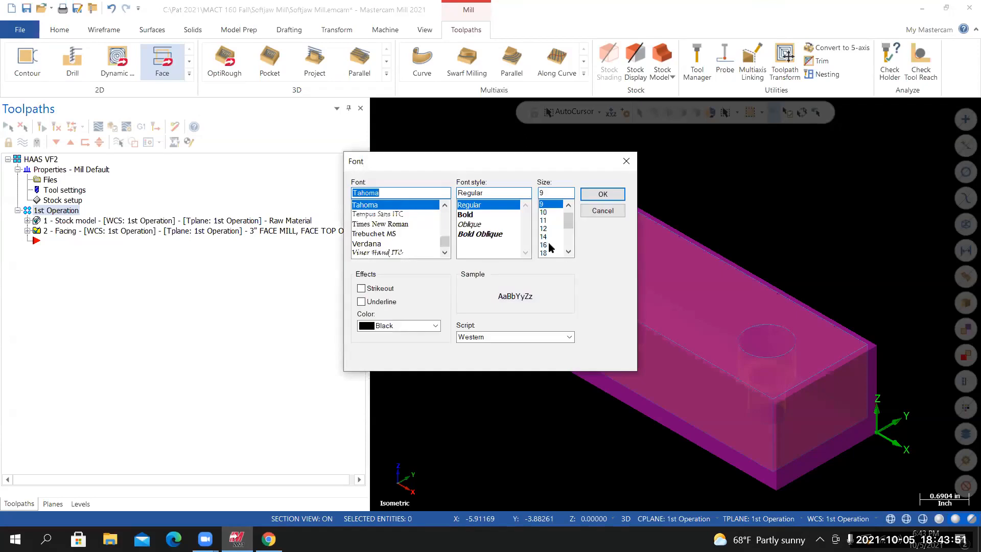
pyautogui.click(545, 237)
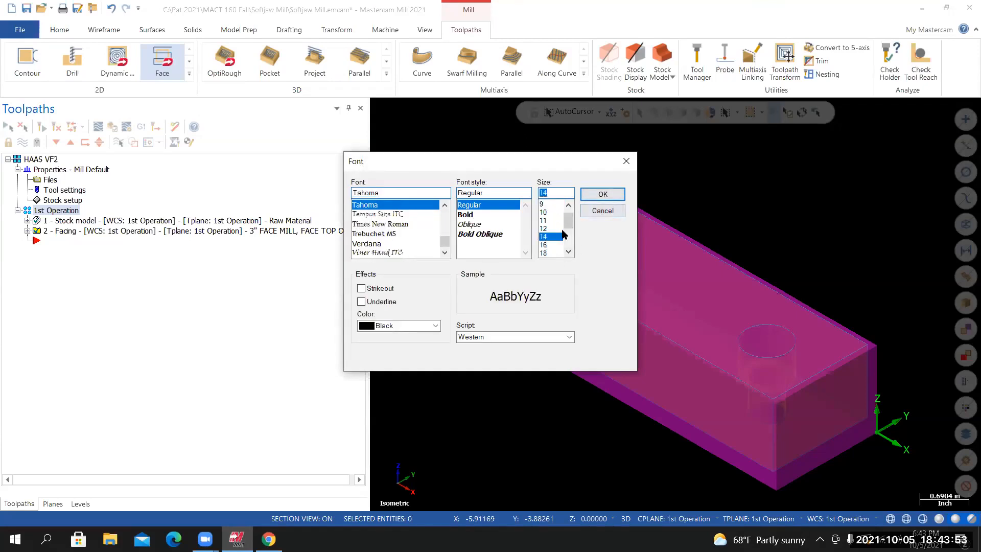
pyautogui.click(596, 214)
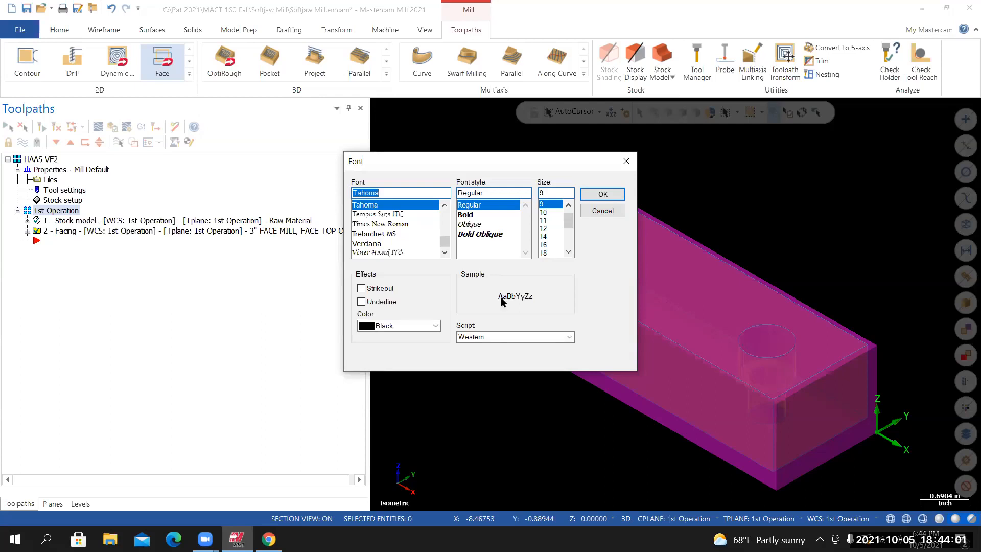
pyautogui.click(549, 245)
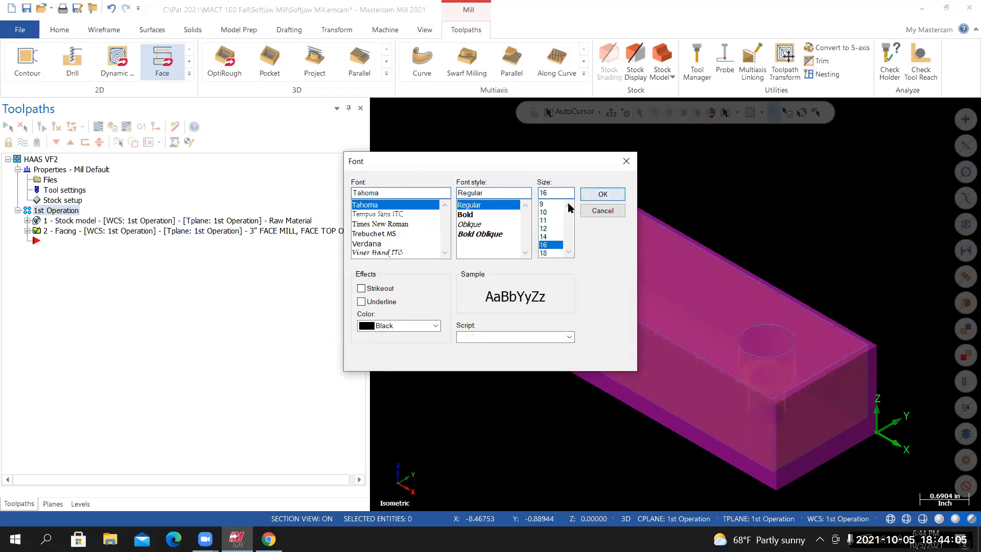
pyautogui.click(600, 195)
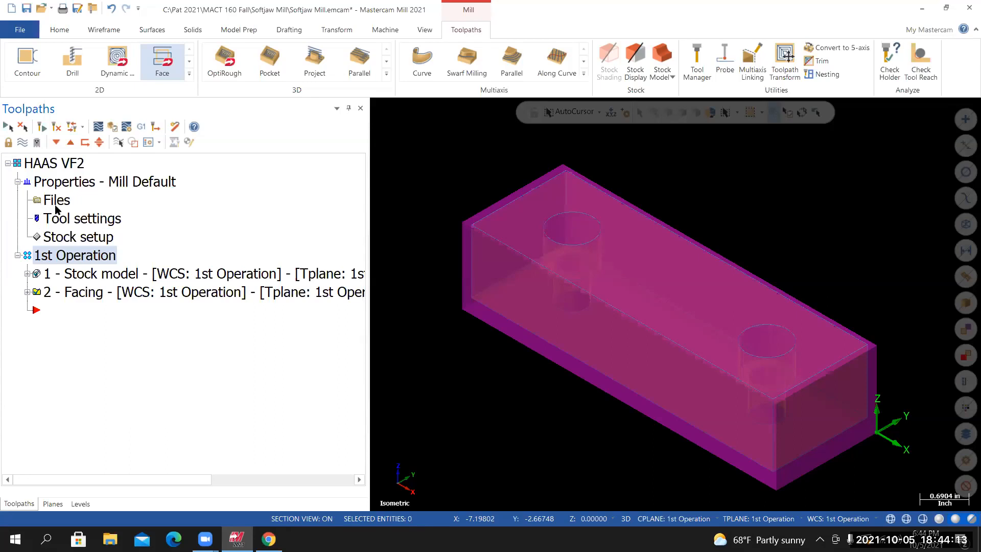
# Return the Toolpaths manager's font to size 9
pyautogui.click(337, 108)
pyautogui.click(371, 145)
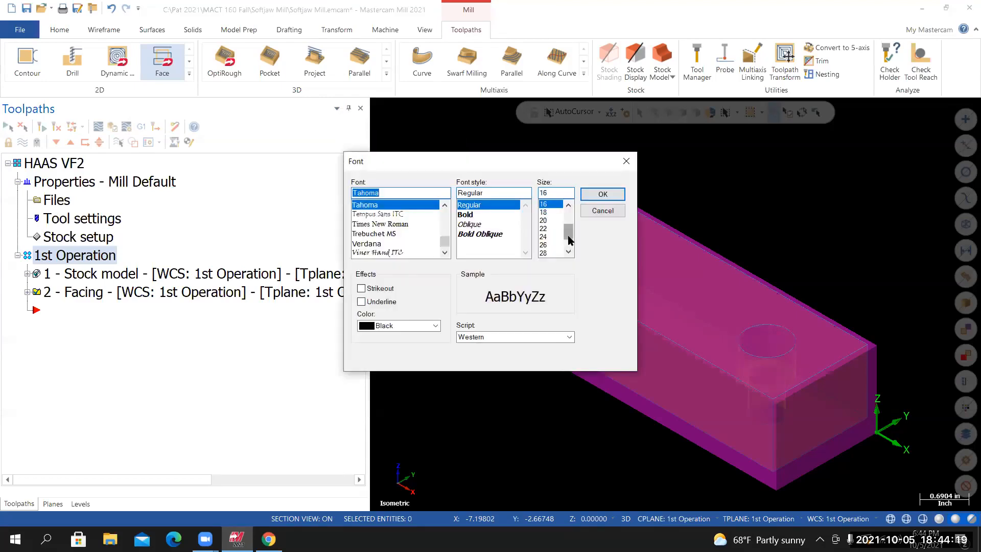
pyautogui.click(568, 204)
pyautogui.click(568, 204)
pyautogui.click(568, 205)
pyautogui.click(568, 205)
pyautogui.click(568, 204)
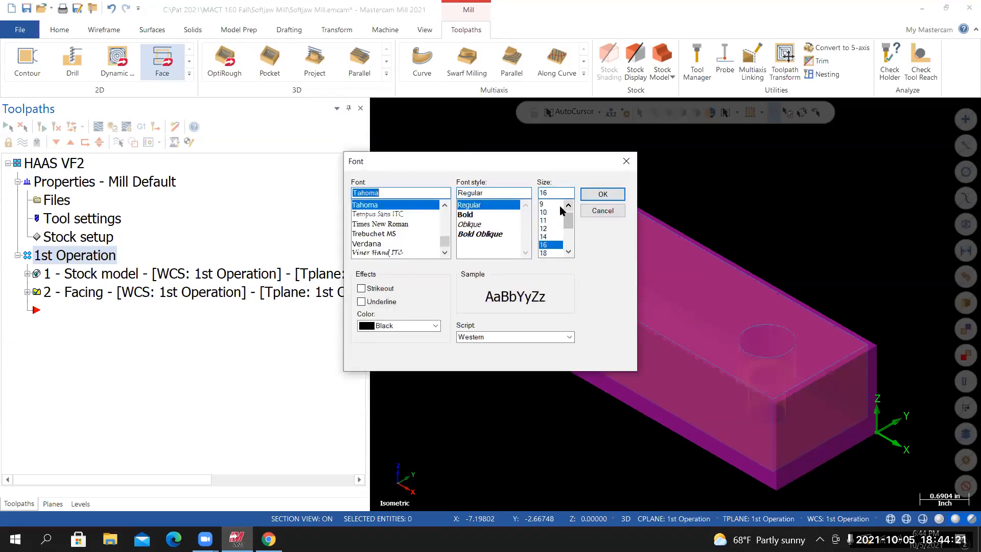
pyautogui.click(551, 204)
pyautogui.press('Return')
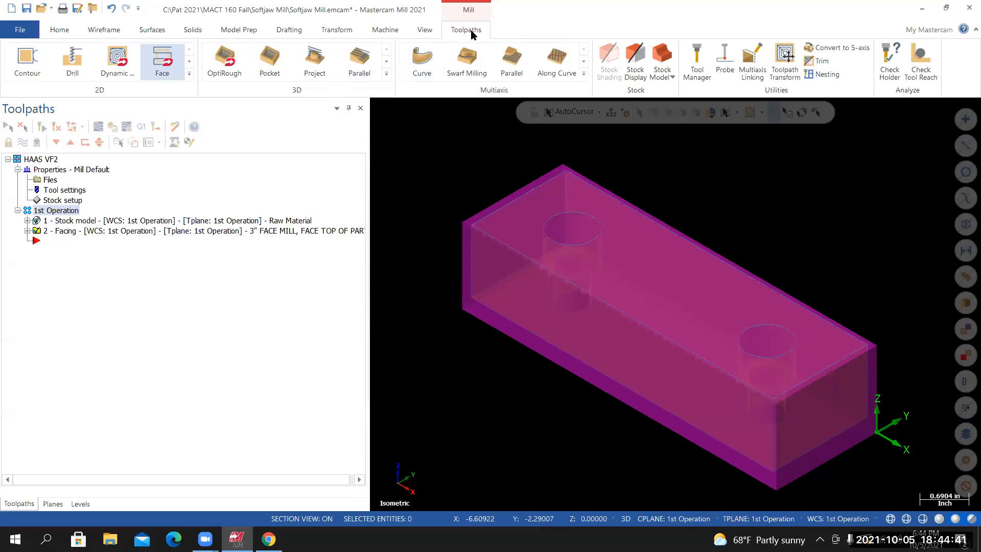
# Start a new stock model named "Face Top of Part" with the Raw Material stock model as its initial shape
pyautogui.click(662, 55)
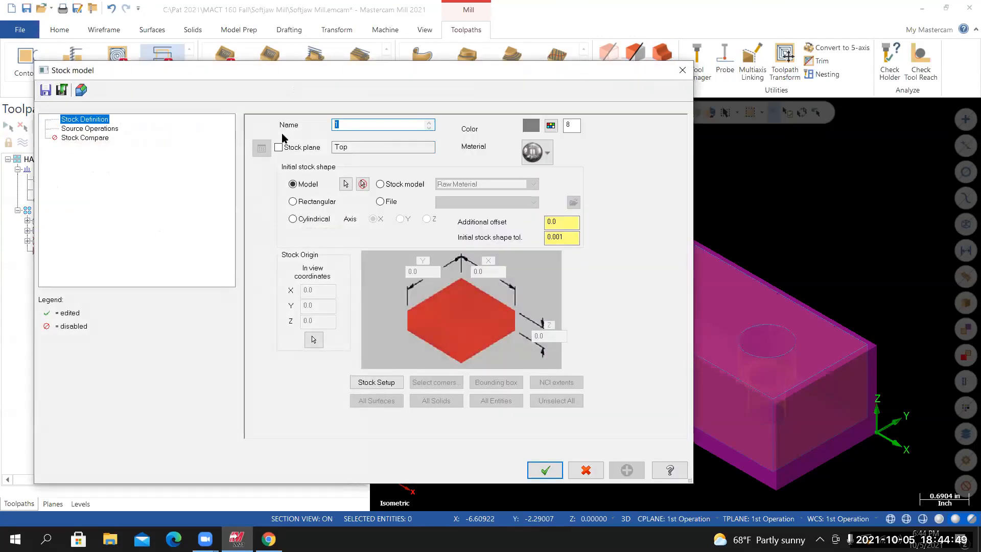
pyautogui.write('fA')
pyautogui.press('BackSpace')
pyautogui.press('BackSpace')
pyautogui.press('BackSpace')
pyautogui.write('Face Top of P')
pyautogui.click(380, 184)
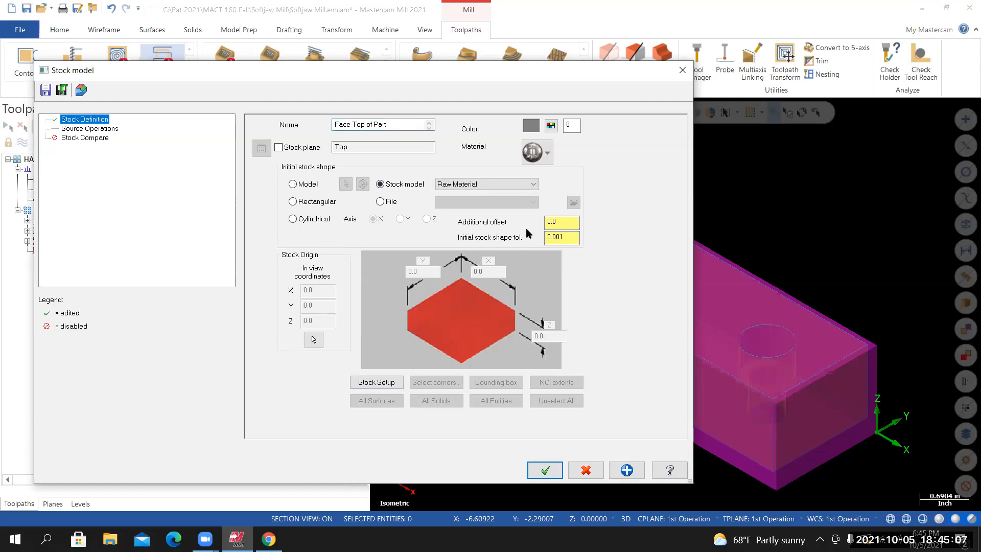
pyautogui.click(534, 185)
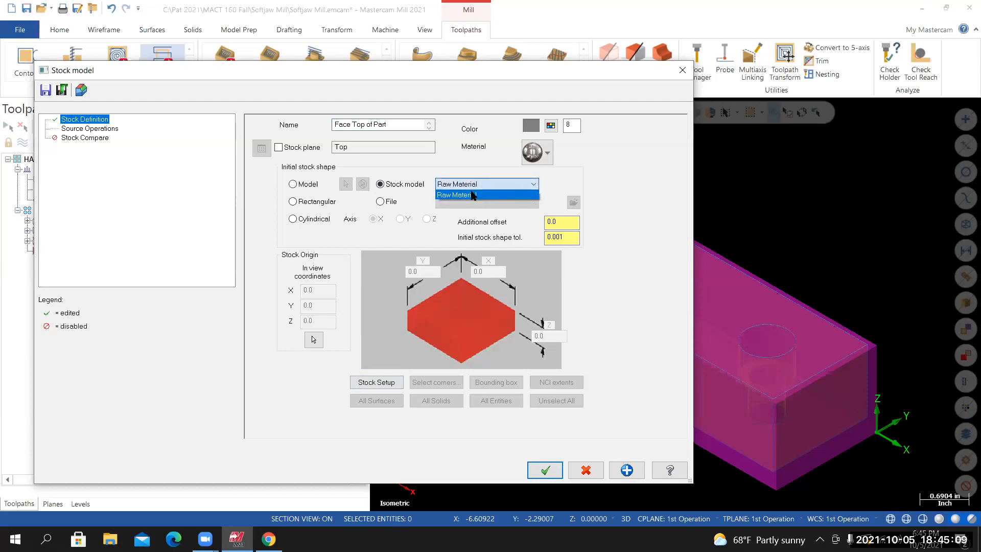
pyautogui.click(458, 195)
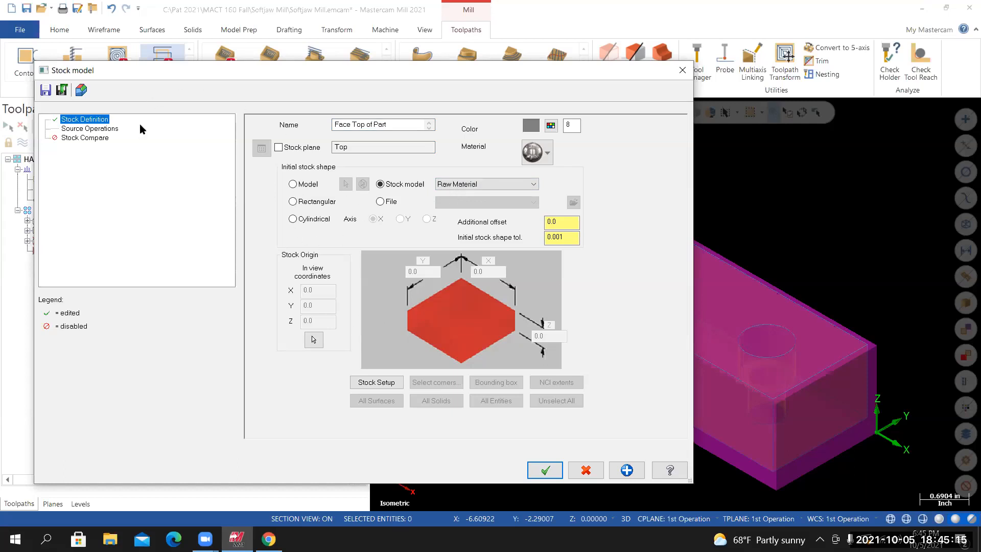
# Use the Facing operation as the stock model's source operation and create the stock model
pyautogui.click(110, 129)
pyautogui.click(428, 174)
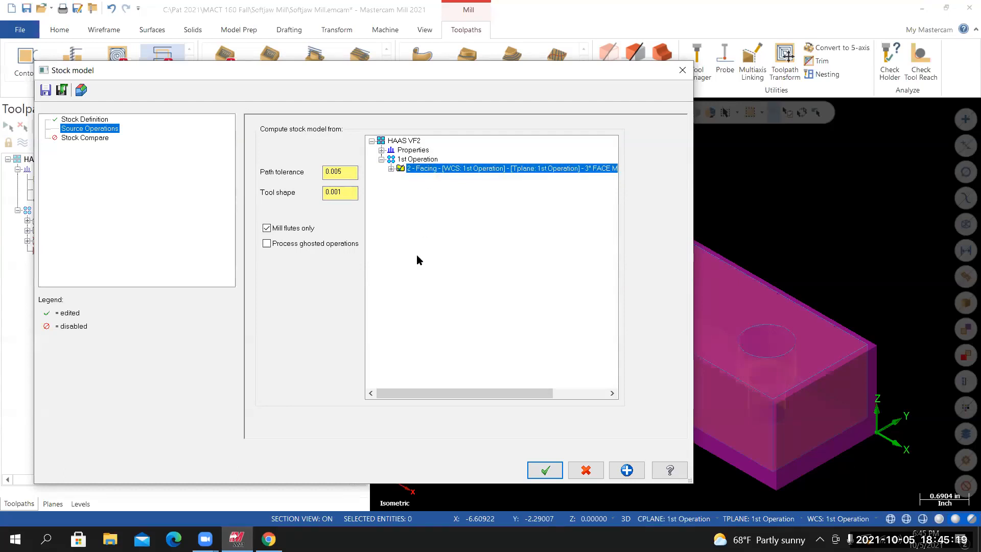
pyautogui.click(545, 471)
# Examine the upper corner and faced top of the new stock model up close against the part
pyautogui.moveTo(478, 428); pyautogui.dragTo(491, 355, button='middle')
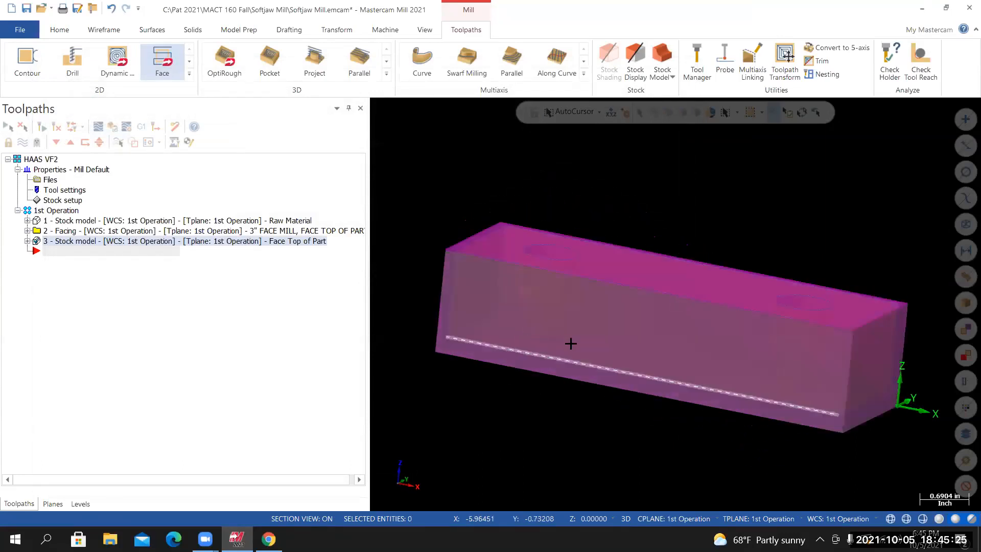
pyautogui.scroll(1, 571, 344)
pyautogui.scroll(-3, 424, 314)
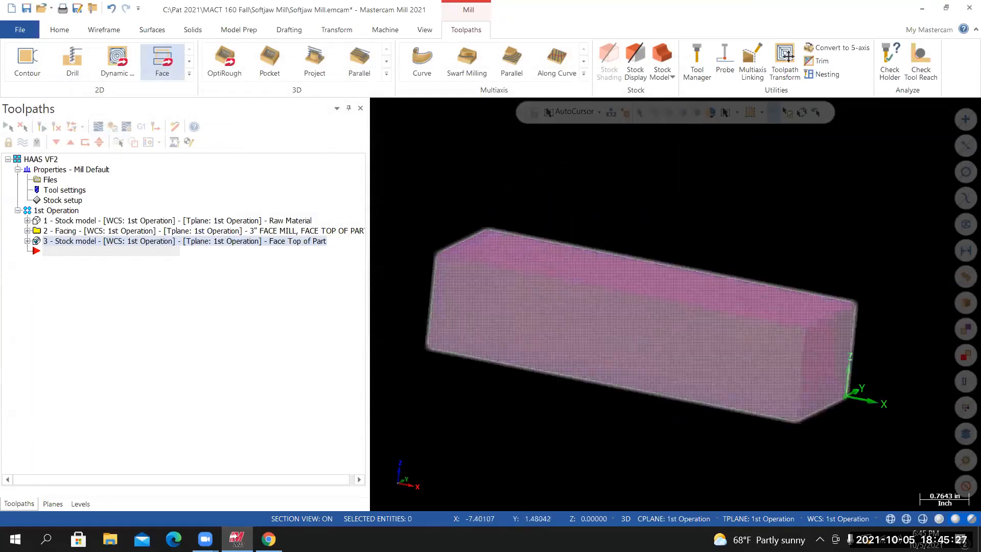
pyautogui.scroll(10, 488, 235)
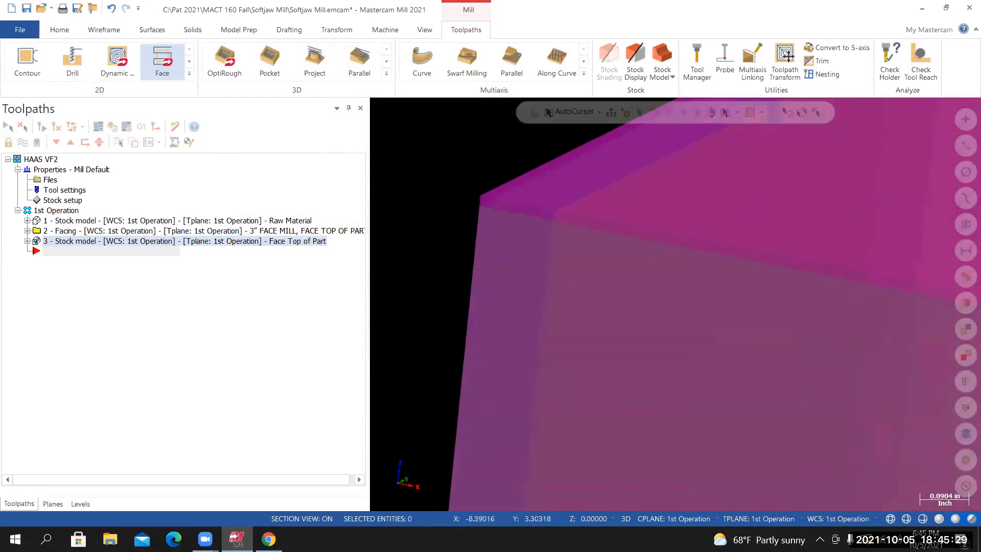
pyautogui.moveTo(483, 211)
pyautogui.mouseDown(button='middle')
pyautogui.moveTo(481, 181)
pyautogui.moveTo(484, 215)
pyautogui.moveTo(482, 194)
pyautogui.mouseUp(button='middle')
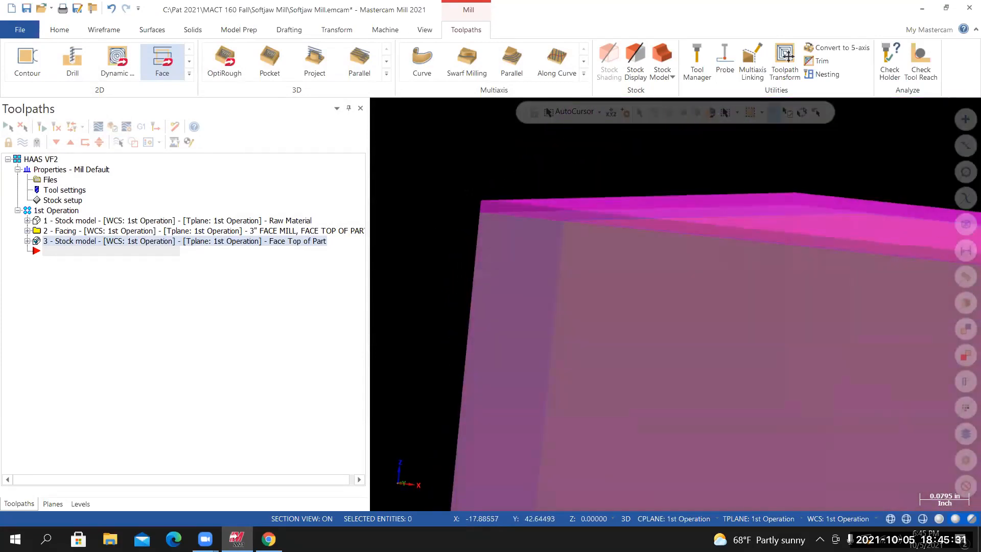
pyautogui.scroll(2, 488, 223)
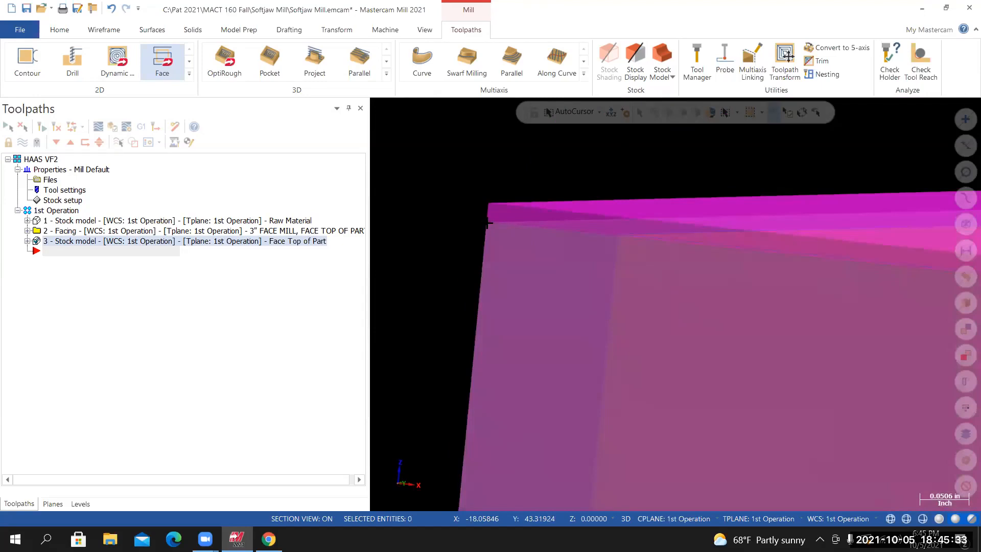
pyautogui.scroll(-2, 494, 208)
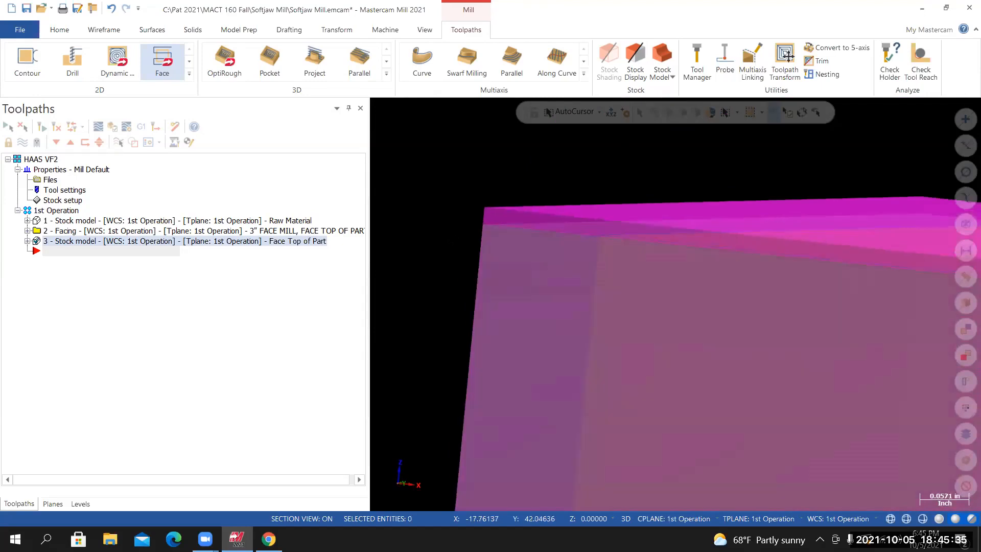
pyautogui.scroll(-2, 481, 261)
pyautogui.scroll(-2, 482, 262)
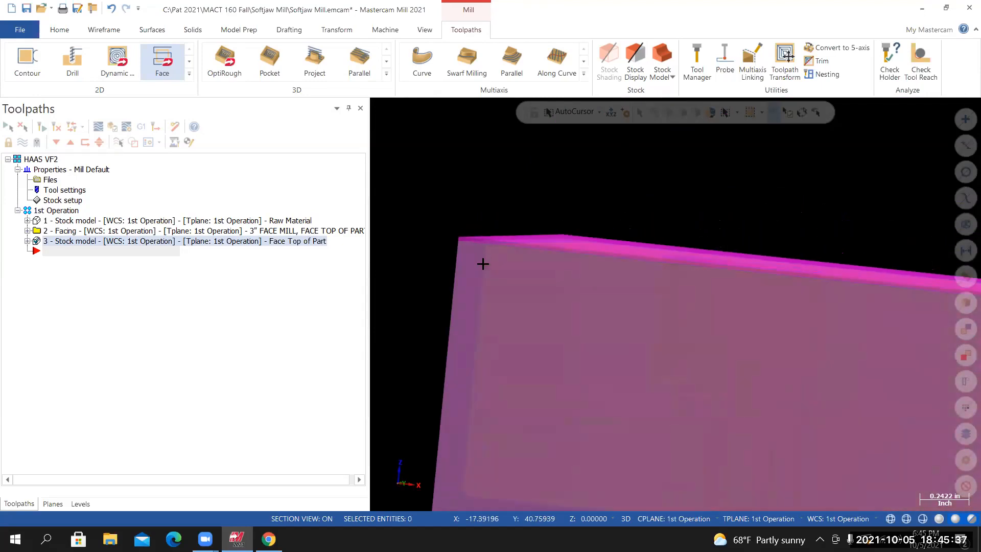
pyautogui.scroll(4, 458, 243)
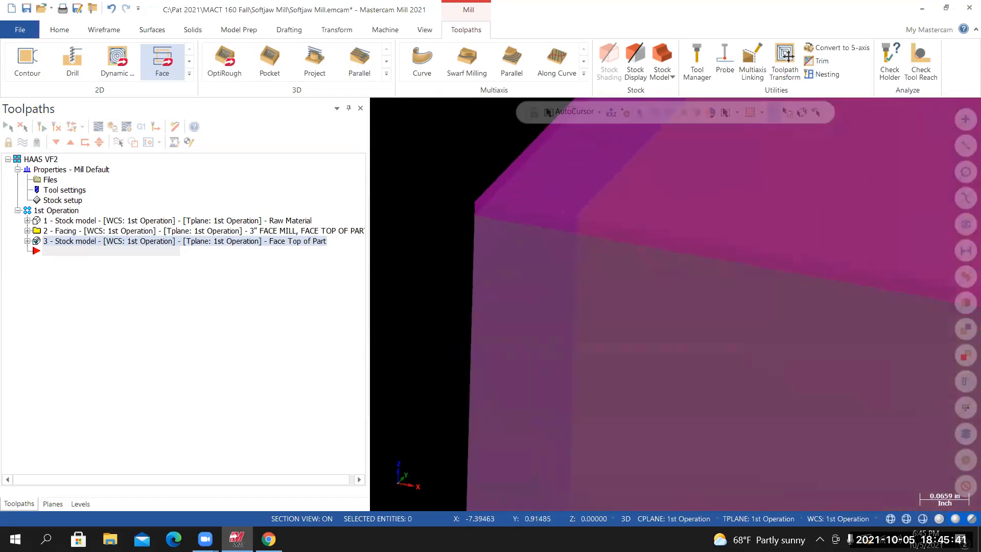
pyautogui.moveTo(437, 243)
pyautogui.mouseDown(button='middle')
pyautogui.moveTo(473, 204)
pyautogui.moveTo(480, 245)
pyautogui.mouseUp(button='middle')
pyautogui.scroll(-2, 480, 281)
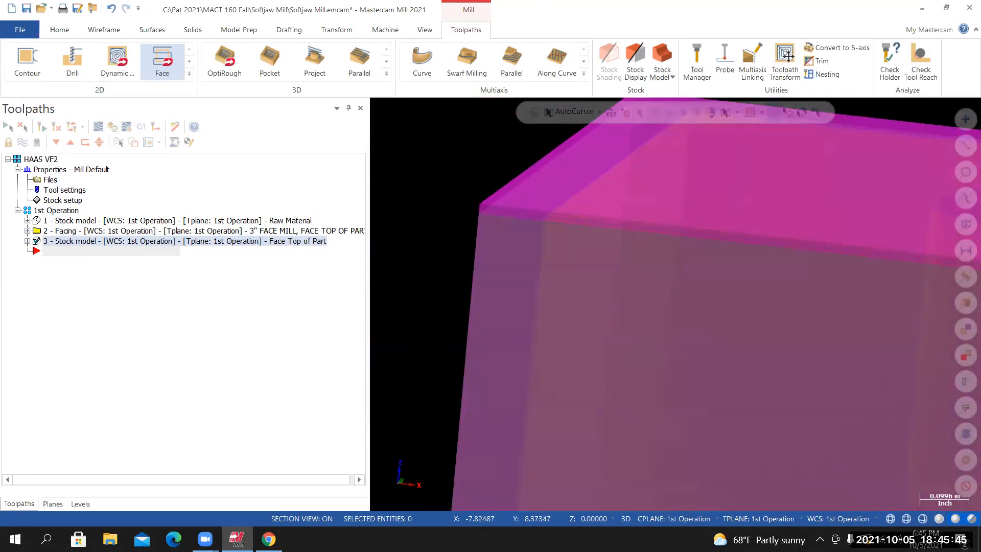
pyautogui.scroll(-2, 534, 301)
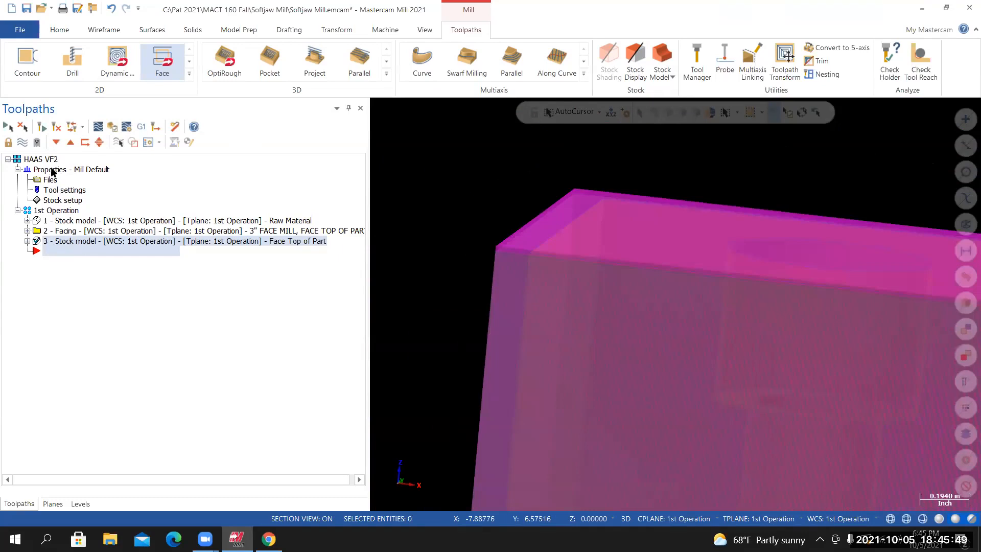
# Toggle the selected operation's display and return the part to a fitted isometric view
pyautogui.click(24, 141)
pyautogui.rightClick(451, 189)
pyautogui.click(484, 304)
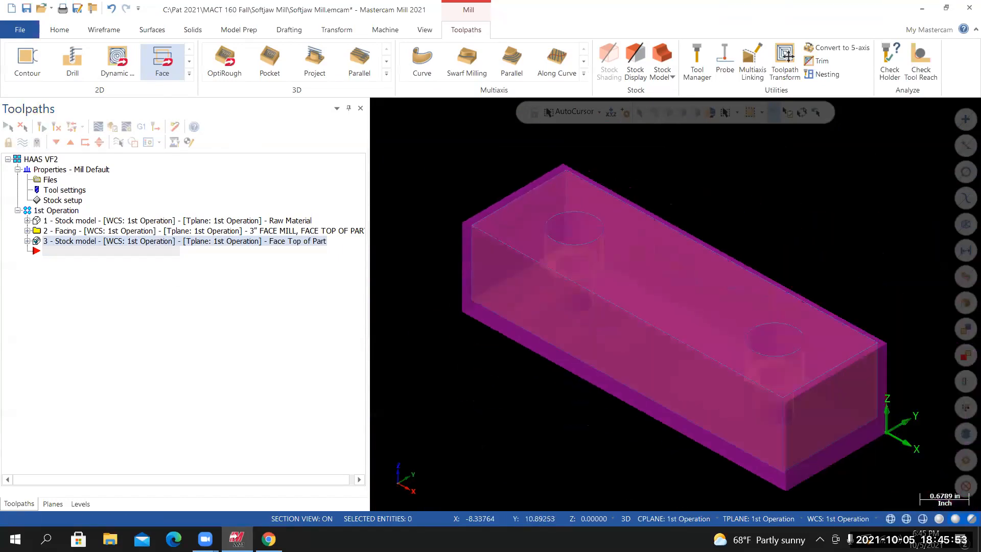
# Save the Softjaw Mill part file
pyautogui.click(23, 30)
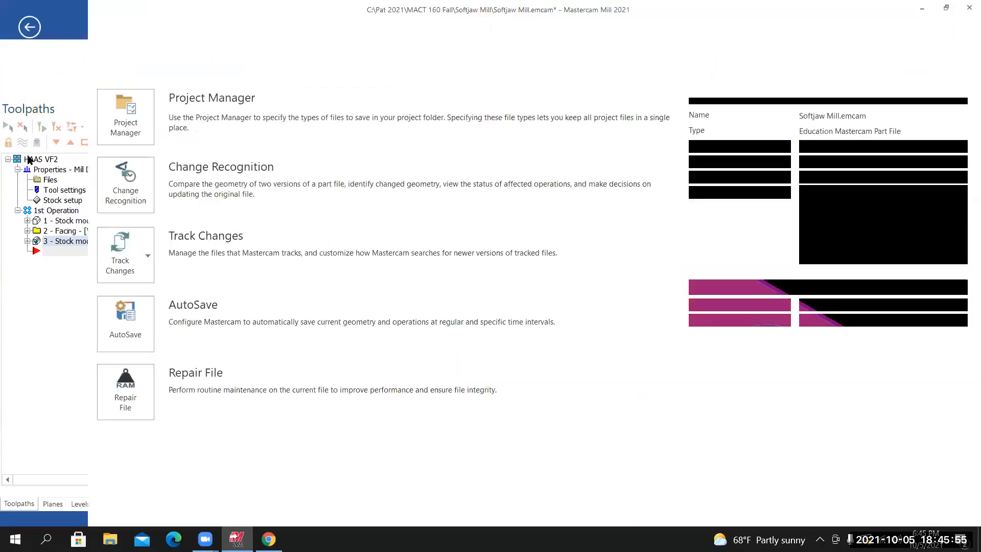
pyautogui.click(25, 160)
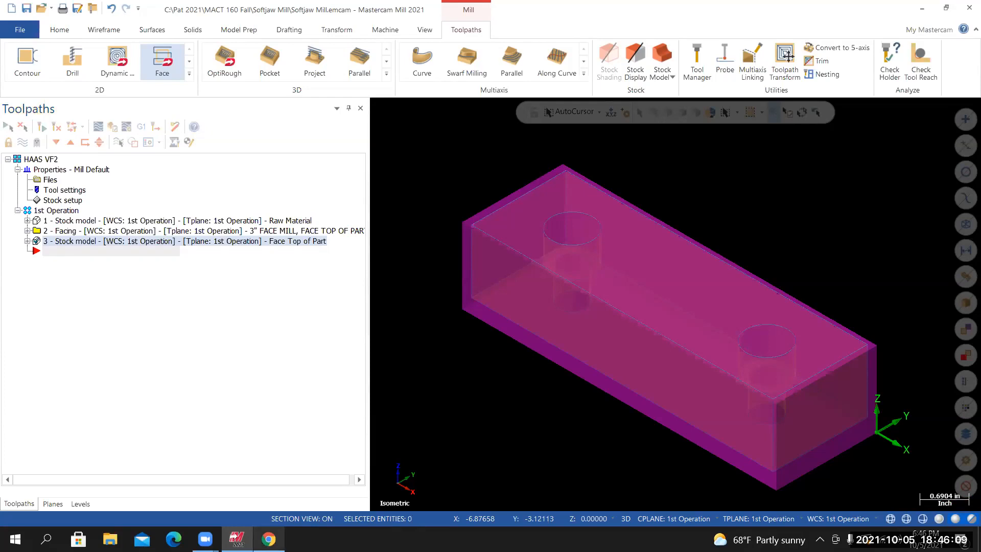
# Switch to the course page in Chrome, read the 1st operation toolpath steps and tool list, and return to Mastercam
pyautogui.moveTo(269, 539)
pyautogui.moveTo(237, 540)
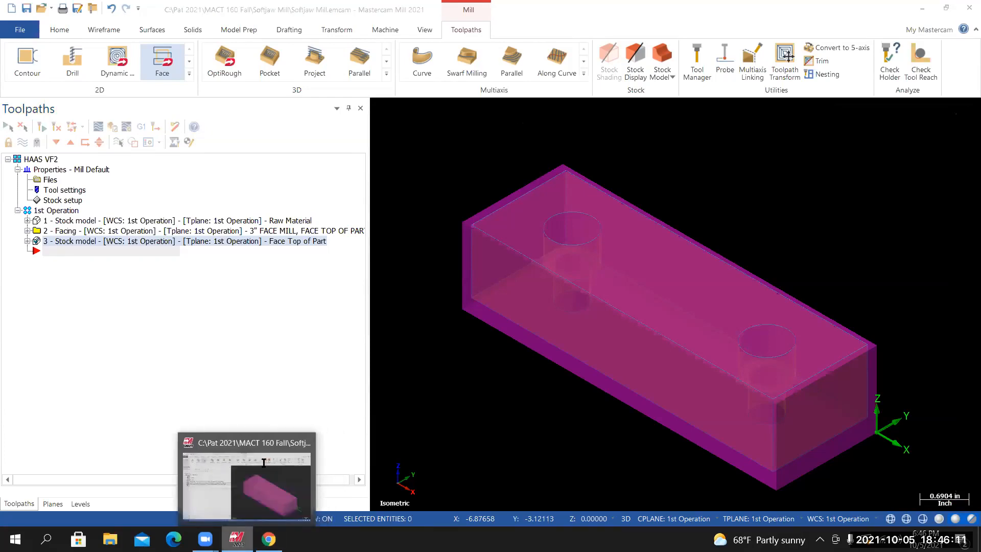
pyautogui.click(263, 462)
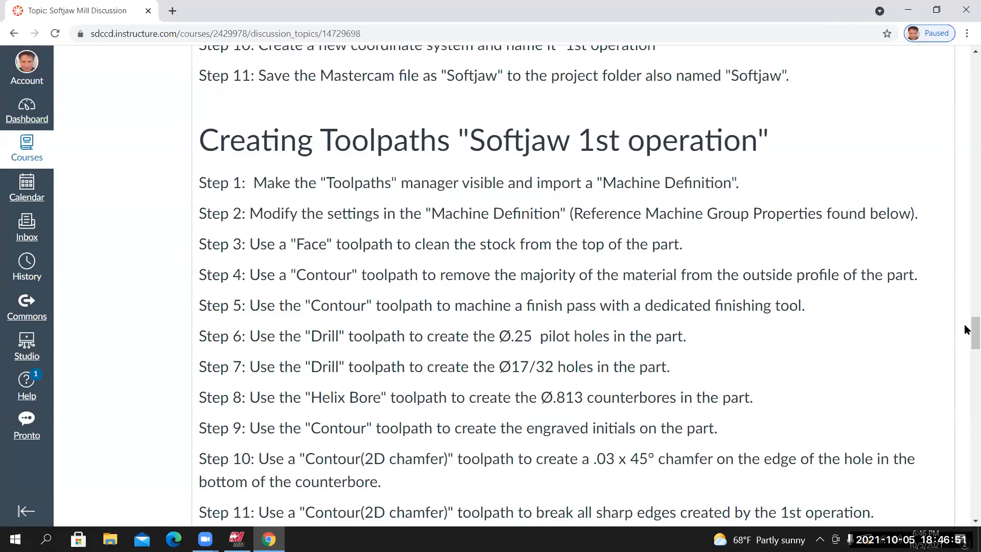
pyautogui.moveTo(974, 332); pyautogui.dragTo(974, 490)
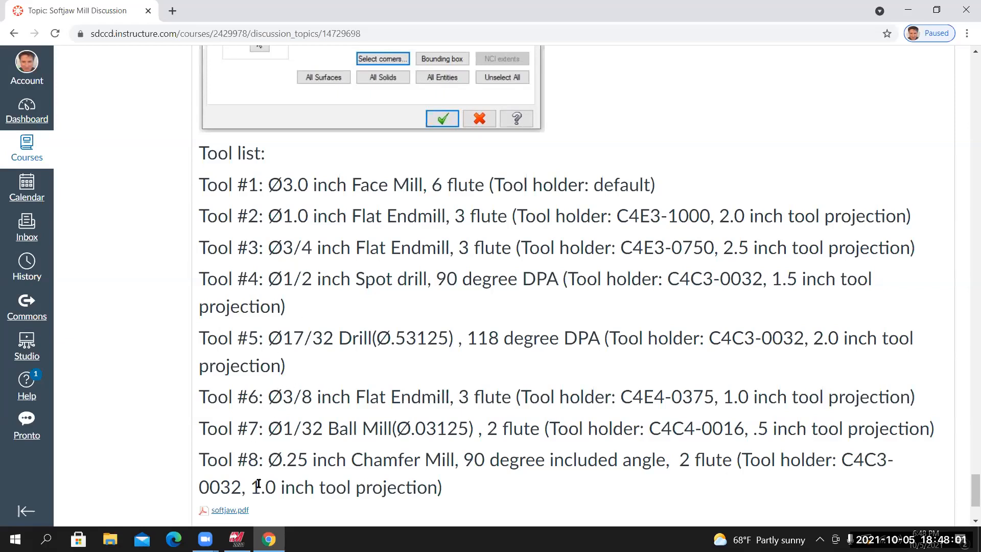
pyautogui.click(237, 539)
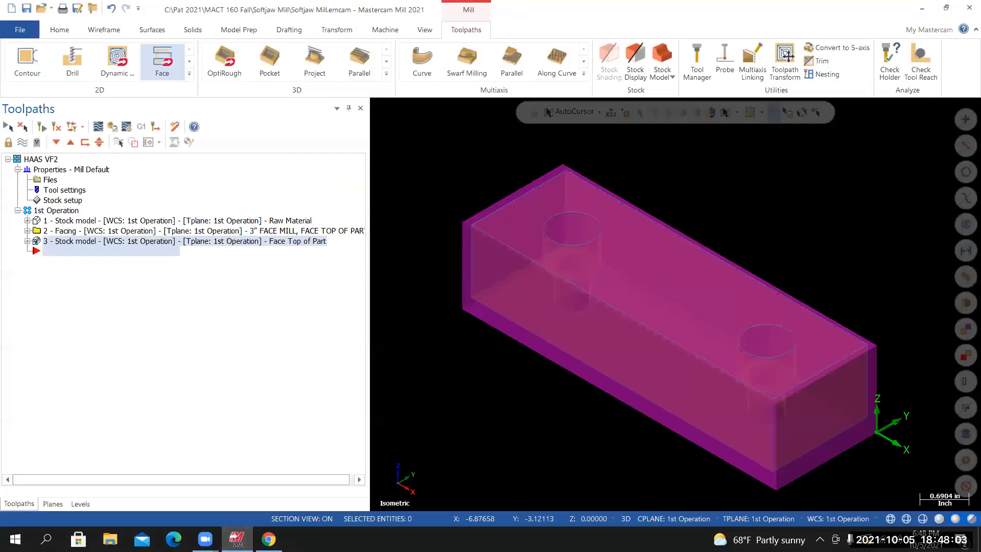
# Start a 2D Contour toolpath using wireframe chaining, with the rectangular outline around the part's top as its chain
pyautogui.scroll(1, 577, 334)
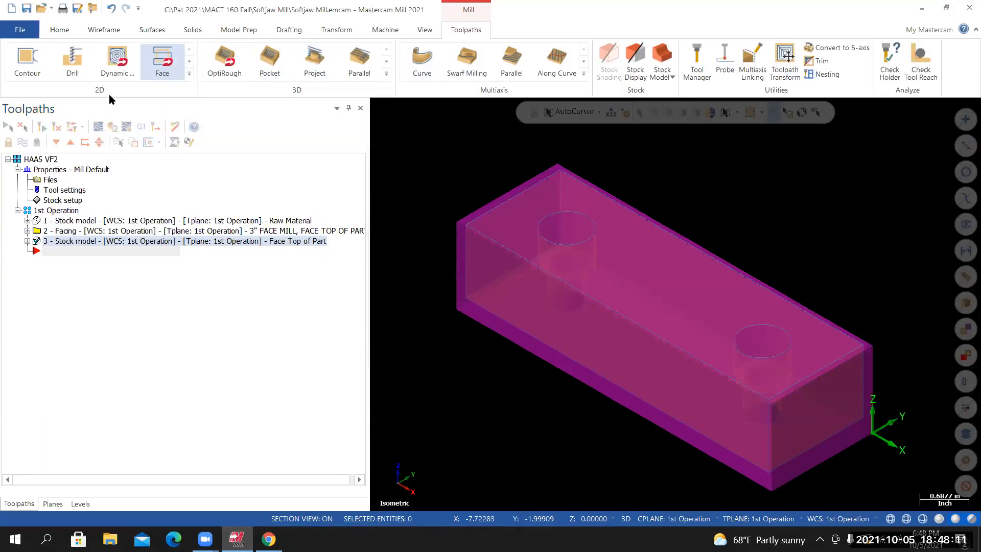
pyautogui.click(31, 61)
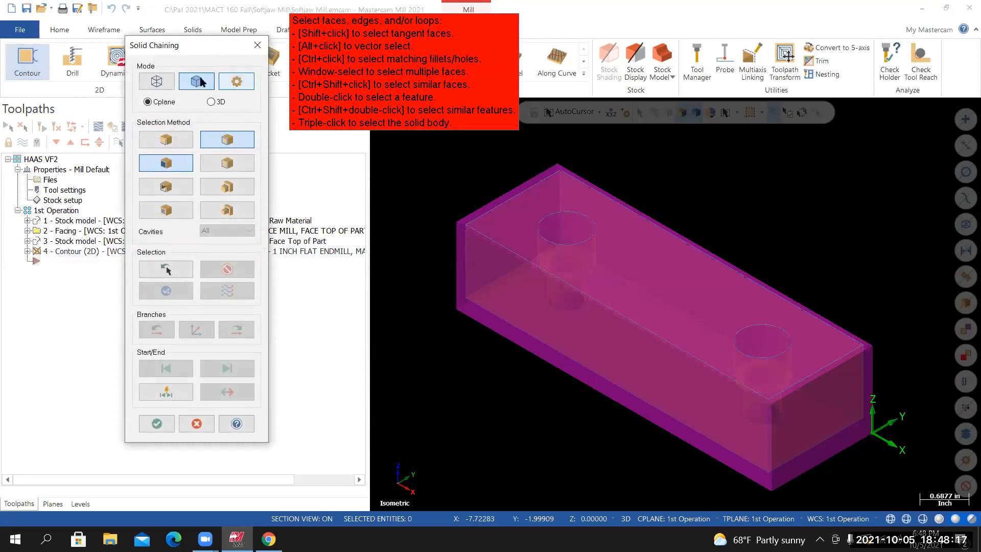
pyautogui.moveTo(176, 50); pyautogui.dragTo(162, 67)
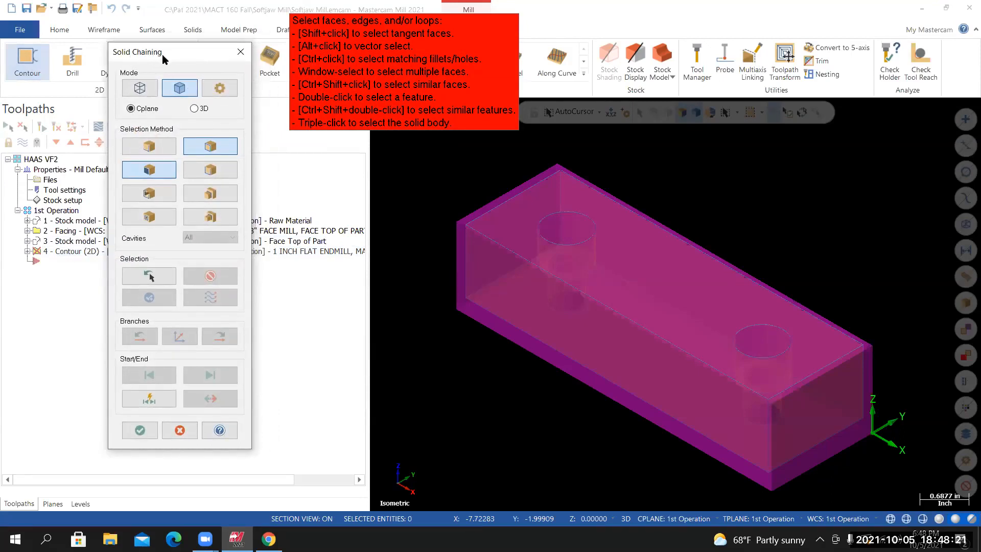
pyautogui.click(140, 88)
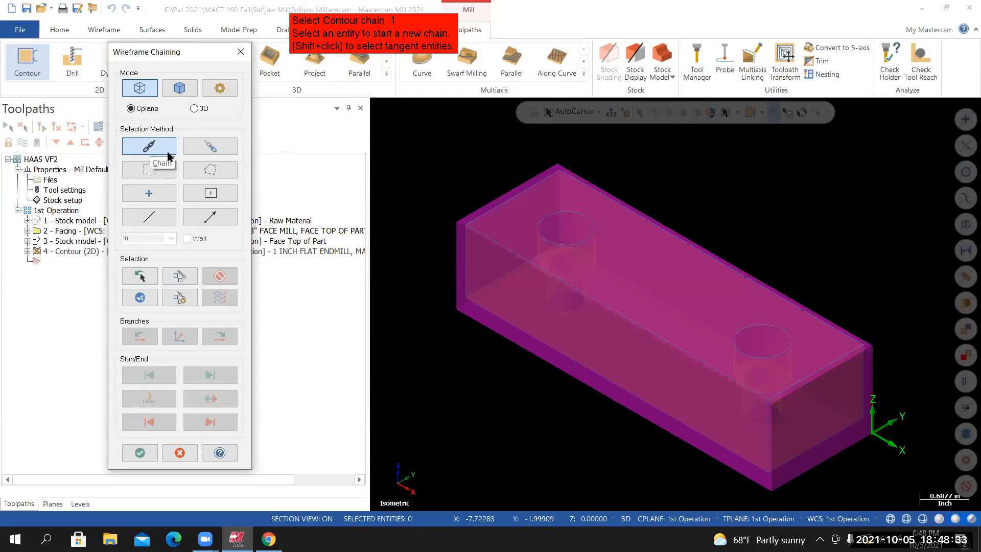
pyautogui.scroll(2, 410, 213)
pyautogui.scroll(1, 537, 195)
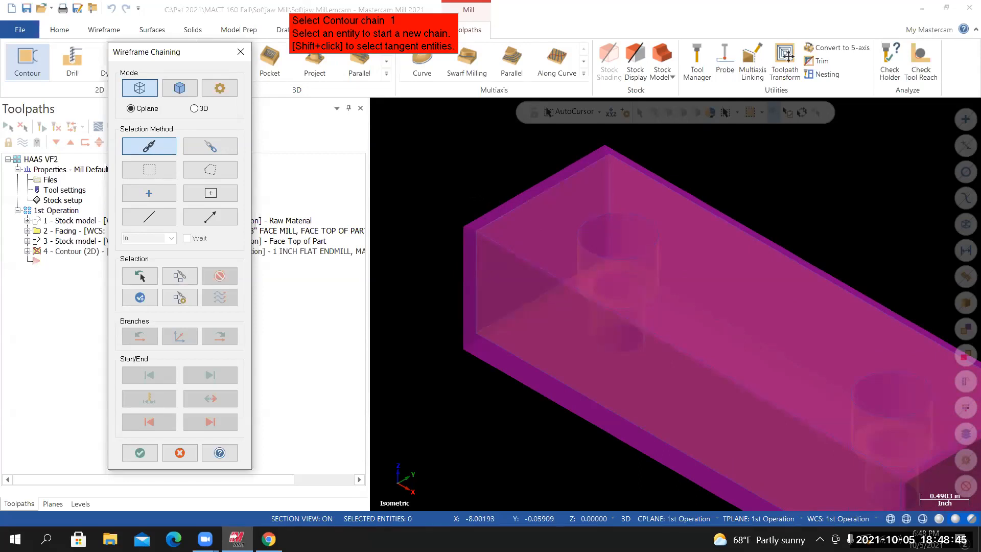
pyautogui.click(490, 222)
pyautogui.scroll(-2, 478, 229)
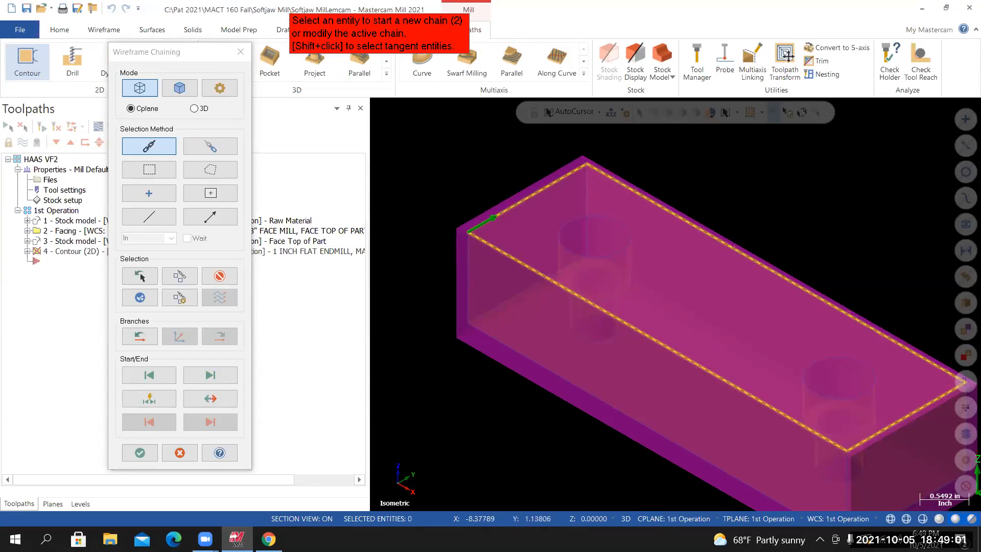
pyautogui.click(140, 452)
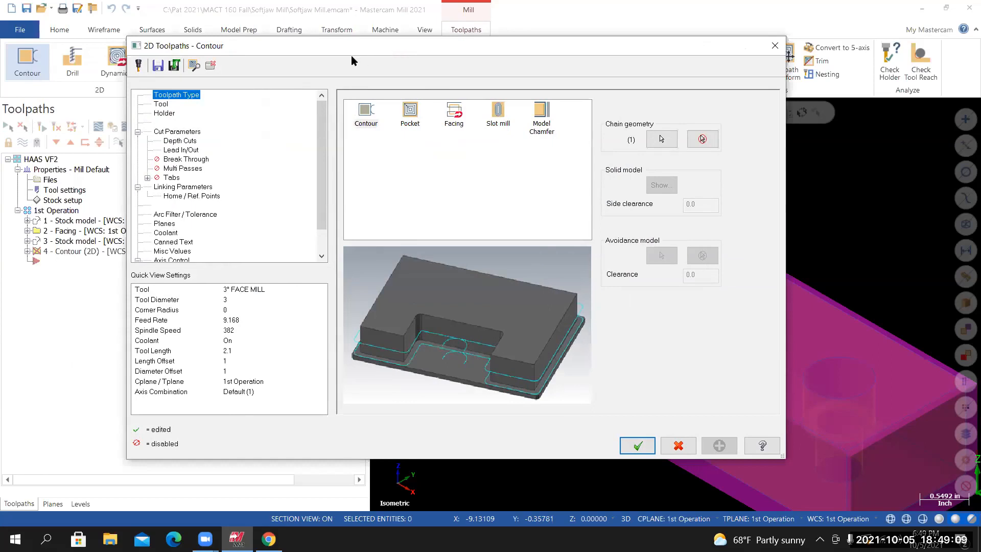
# Limit the Contour toolpath's library tool filter to flat endmills only
pyautogui.click(160, 105)
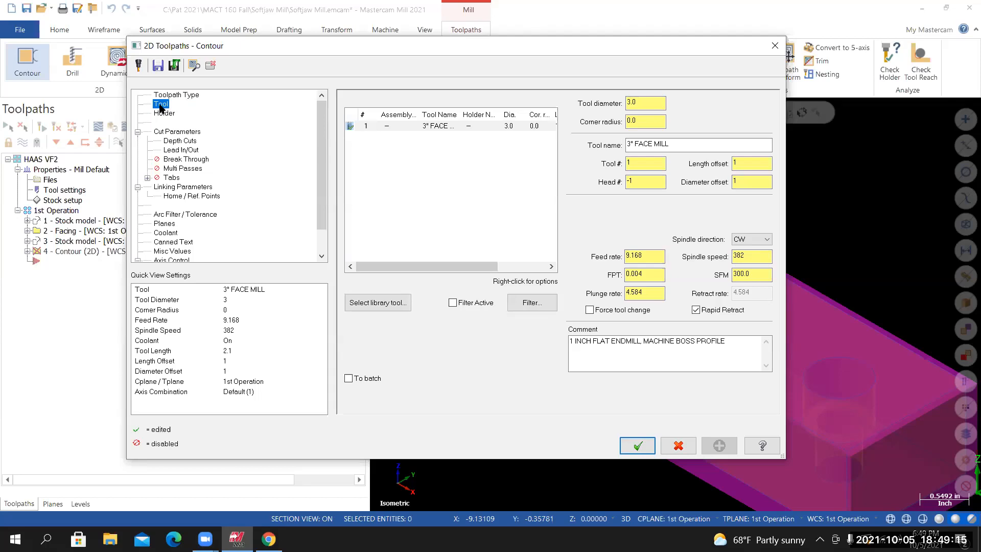
pyautogui.click(379, 303)
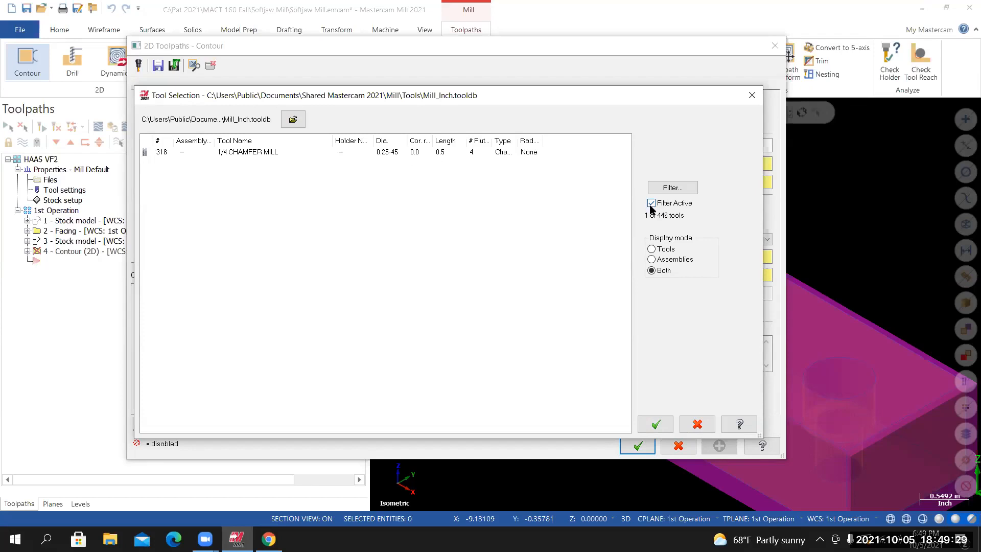
pyautogui.click(670, 188)
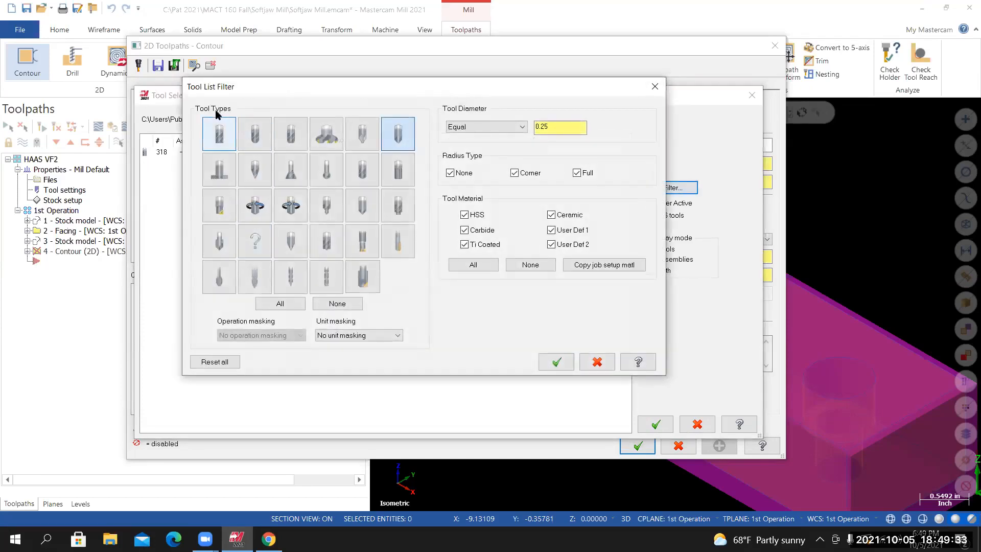
pyautogui.click(285, 304)
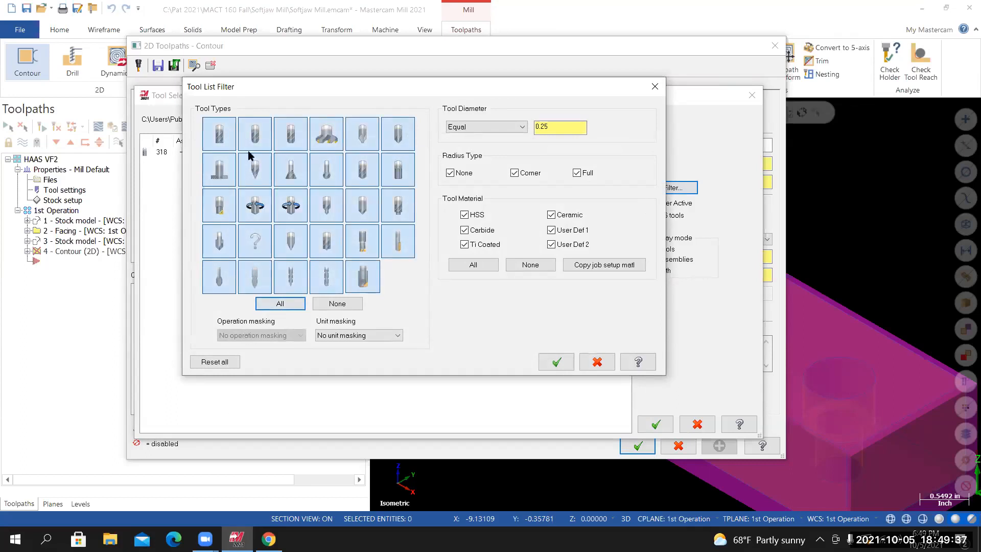
pyautogui.click(338, 305)
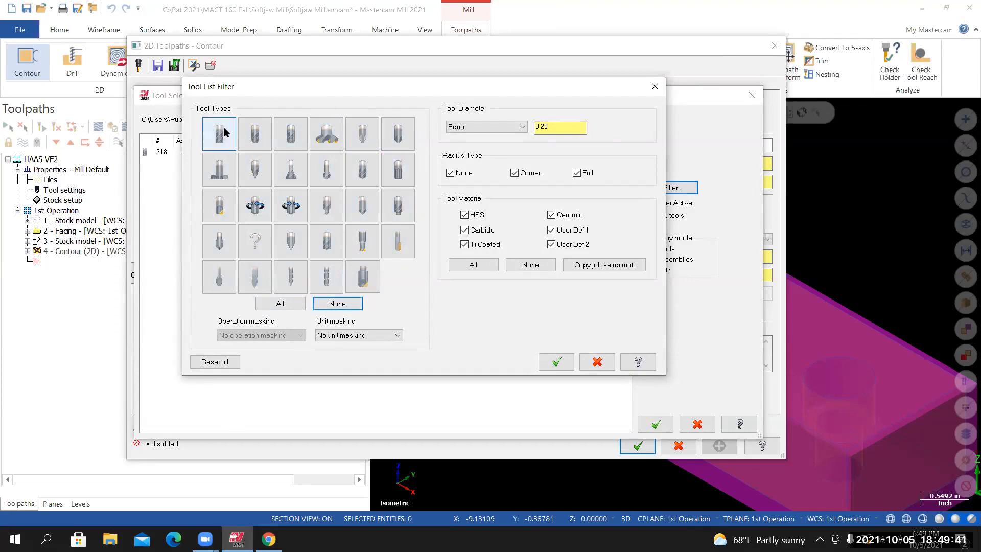
pyautogui.click(224, 132)
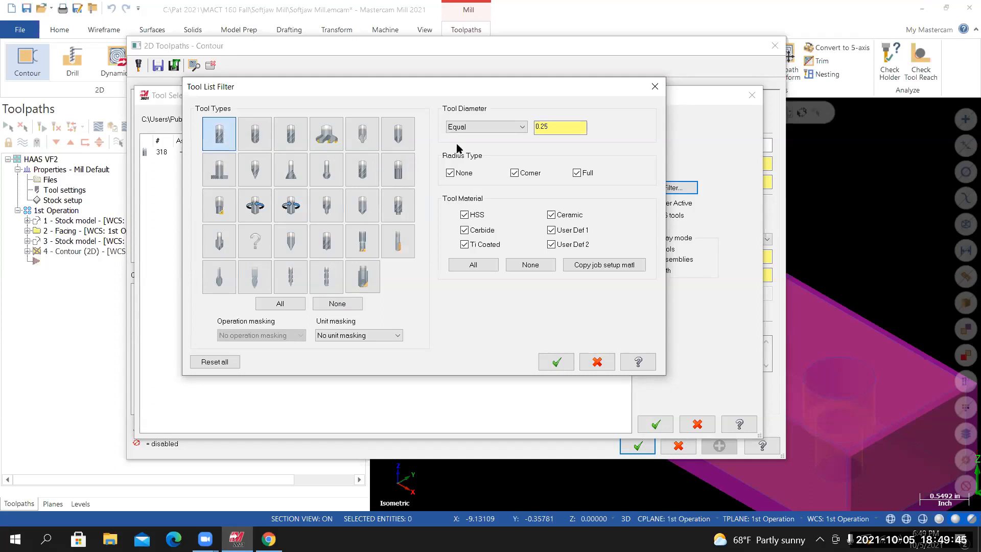
# Filter the library for a tool diameter equal to 1.0 and choose the 1 INCH FLAT ENDMILL for the contour
pyautogui.click(474, 130)
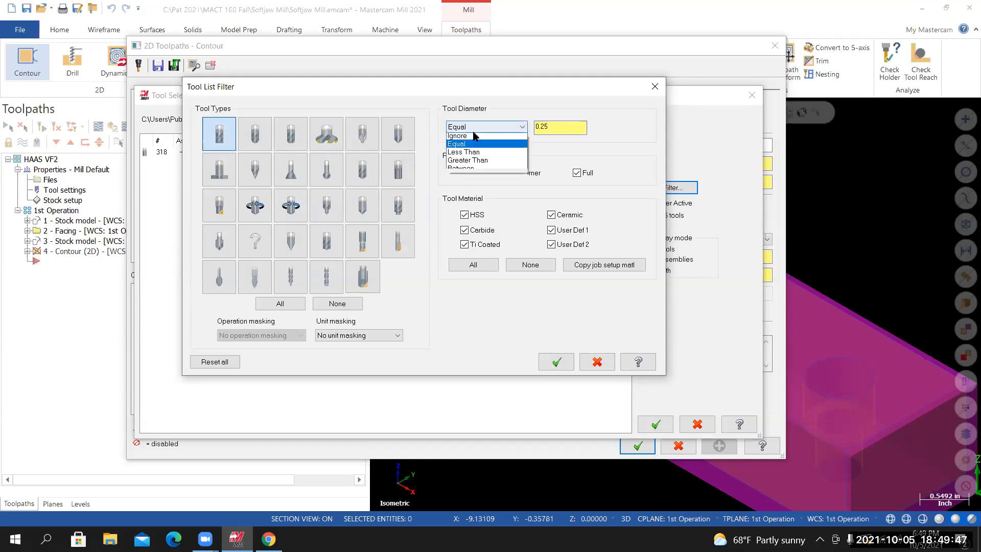
pyautogui.click(458, 146)
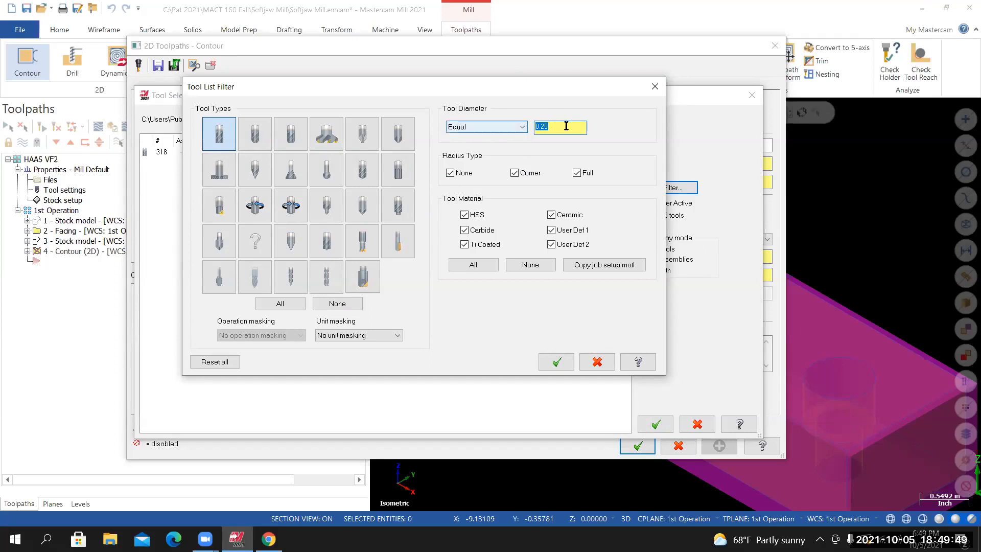
pyautogui.write('1')
pyautogui.click(561, 129)
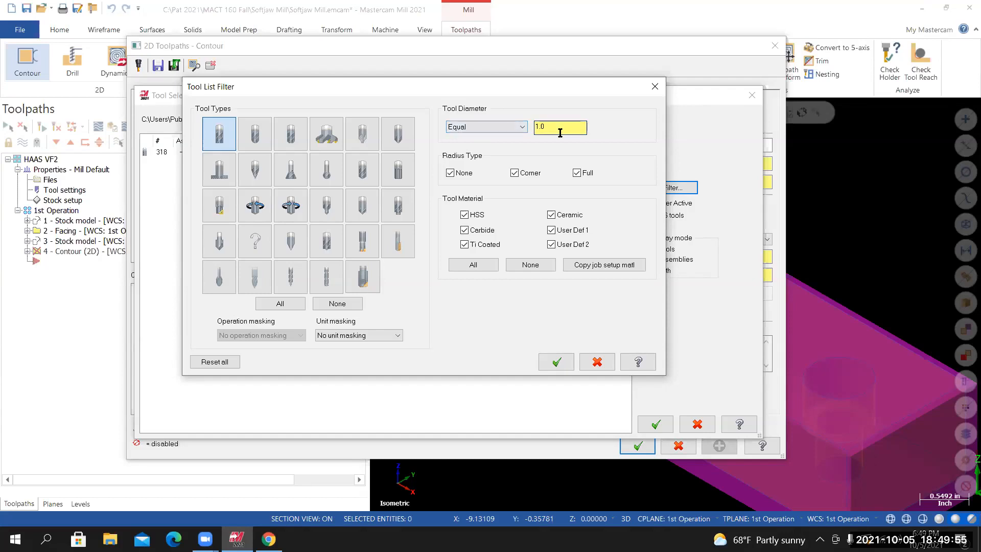
pyautogui.click(557, 363)
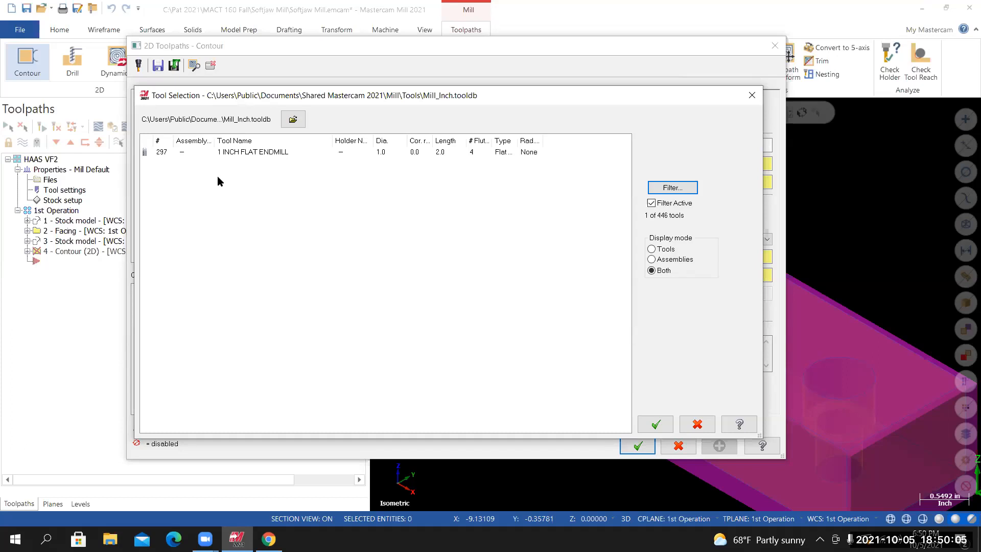
pyautogui.doubleClick(249, 153)
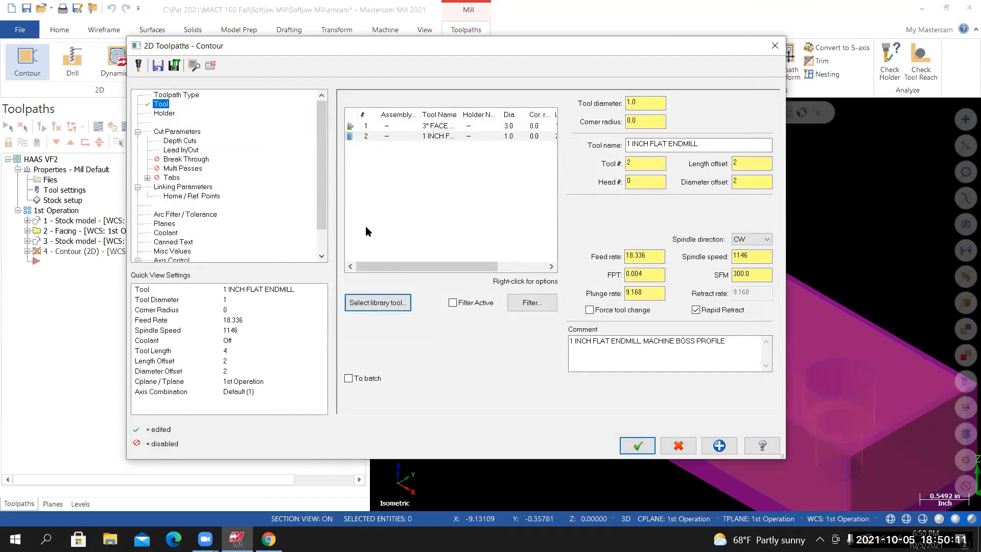
# Open the 1 inch flat endmill for editing and check its specification against the tool list in Chrome
pyautogui.rightClick(436, 137)
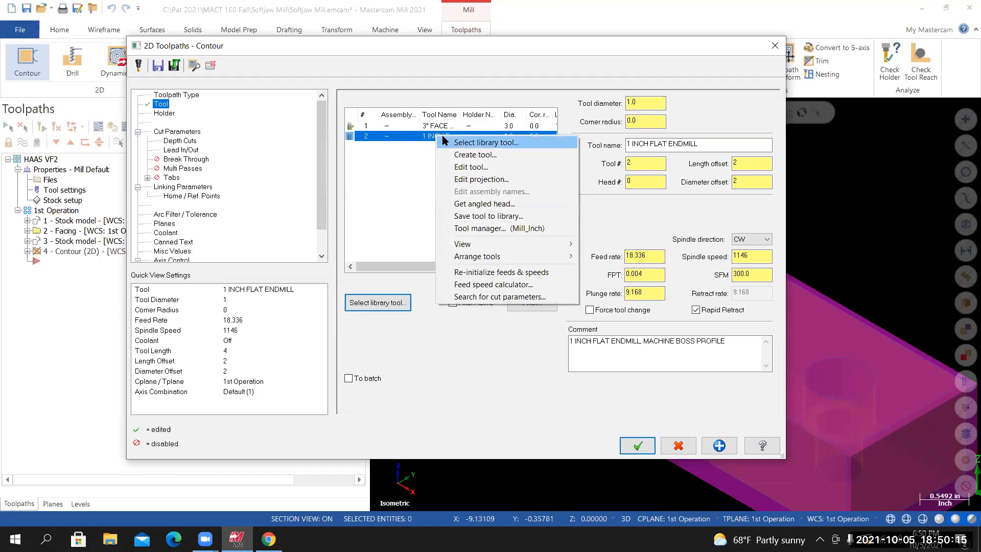
pyautogui.click(467, 167)
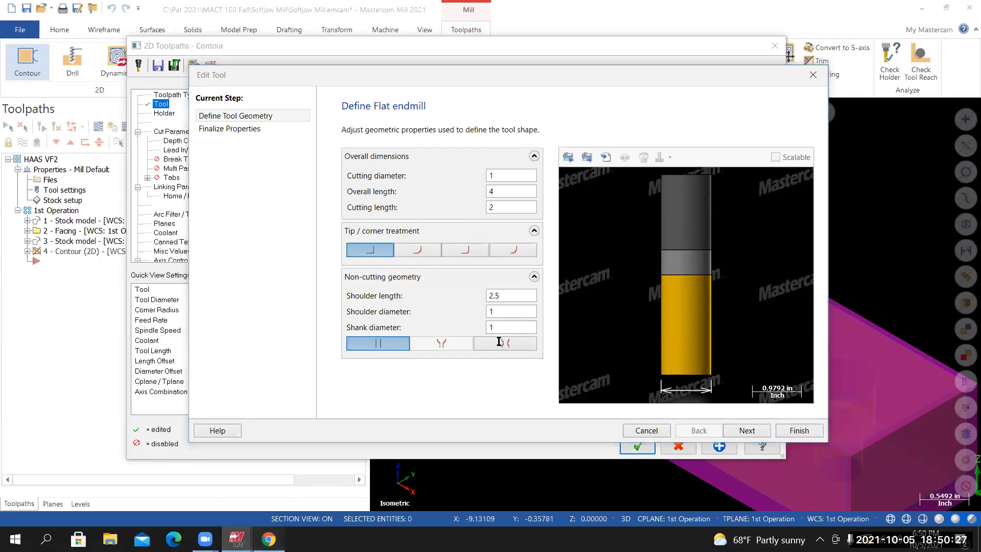
pyautogui.hotkey('alt', 'Tab')
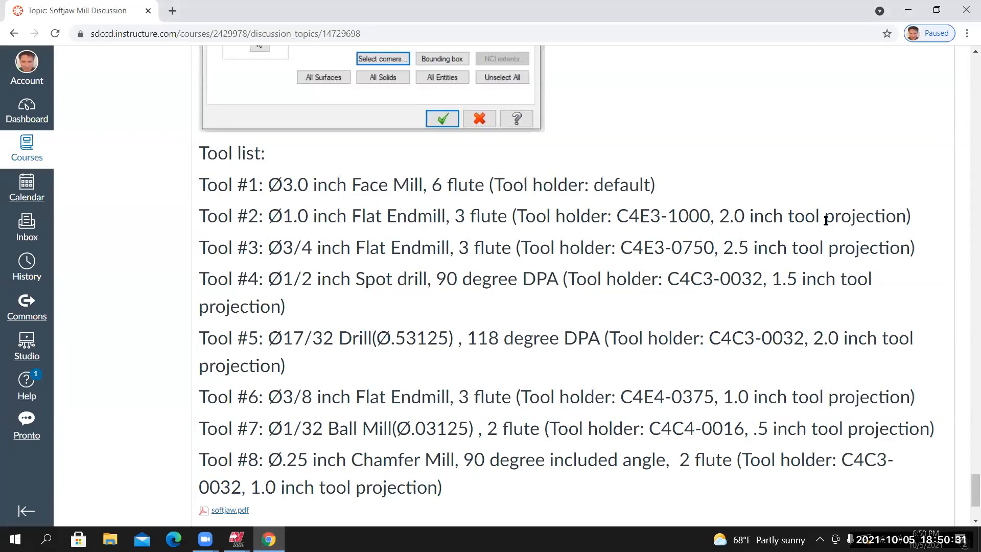
pyautogui.click(205, 539)
pyautogui.moveTo(237, 540)
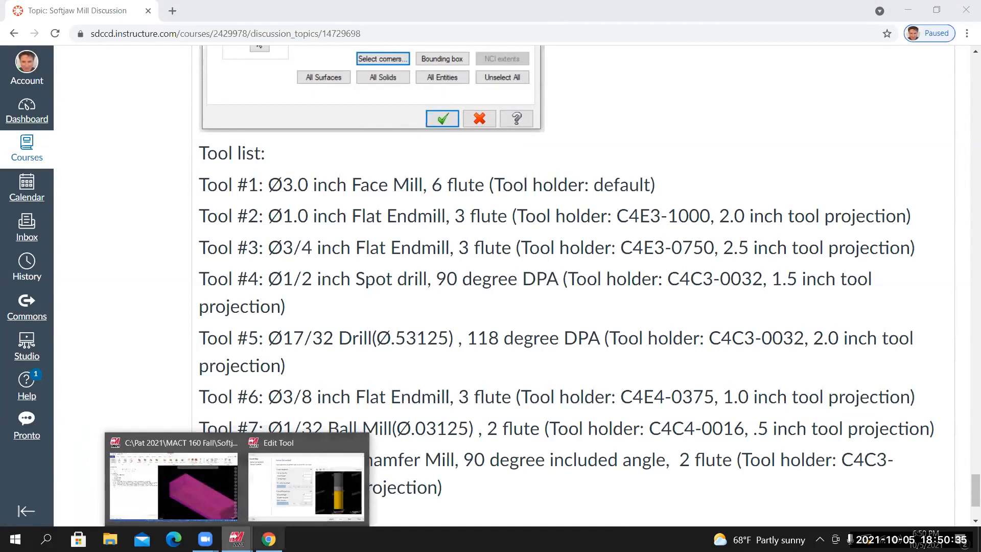
pyautogui.click(306, 485)
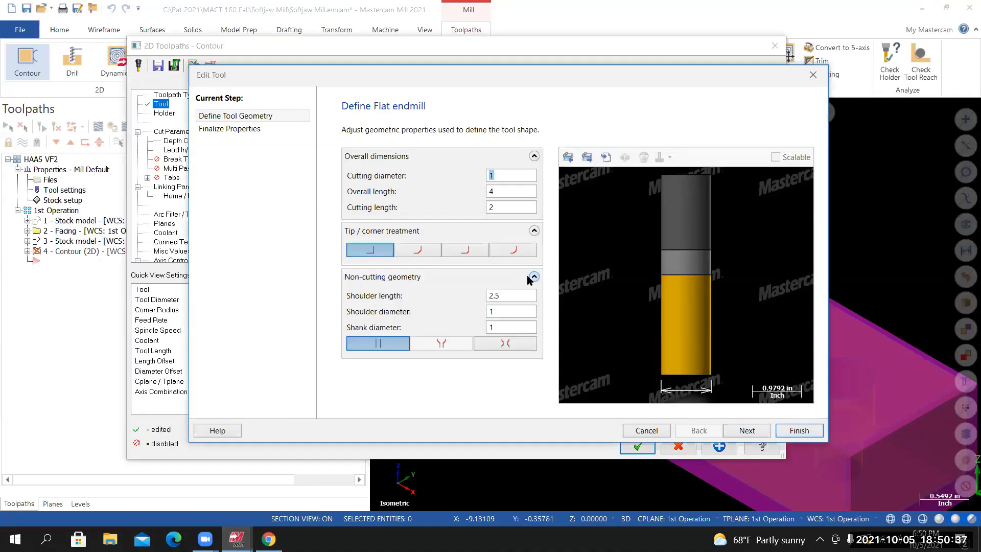
# Set the endmill's cutting length to 1.75 and shoulder length to 2, and proceed to its final properties
pyautogui.click(509, 298)
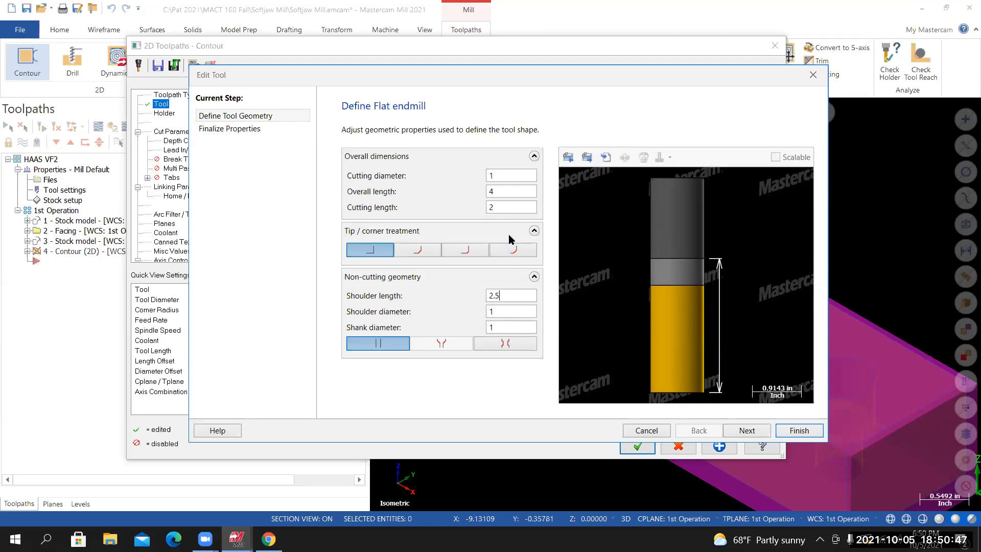
pyautogui.moveTo(507, 206); pyautogui.dragTo(448, 213)
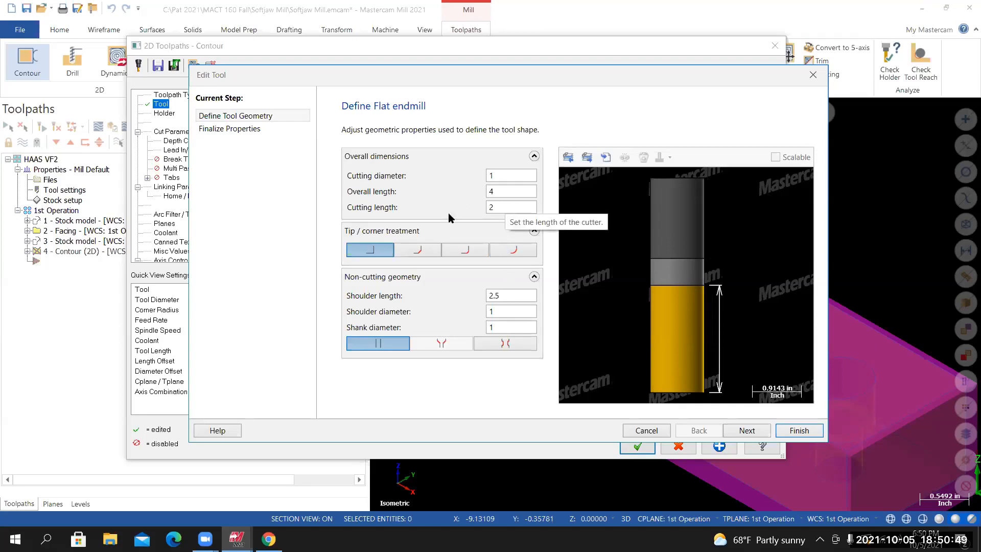
pyautogui.write('1.75')
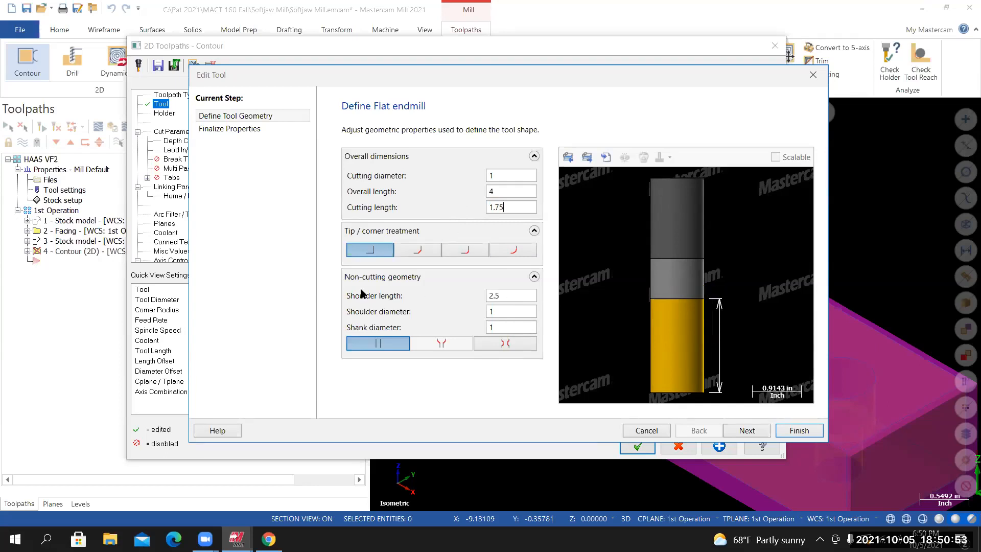
pyautogui.moveTo(523, 299); pyautogui.dragTo(449, 303)
pyautogui.write('5')
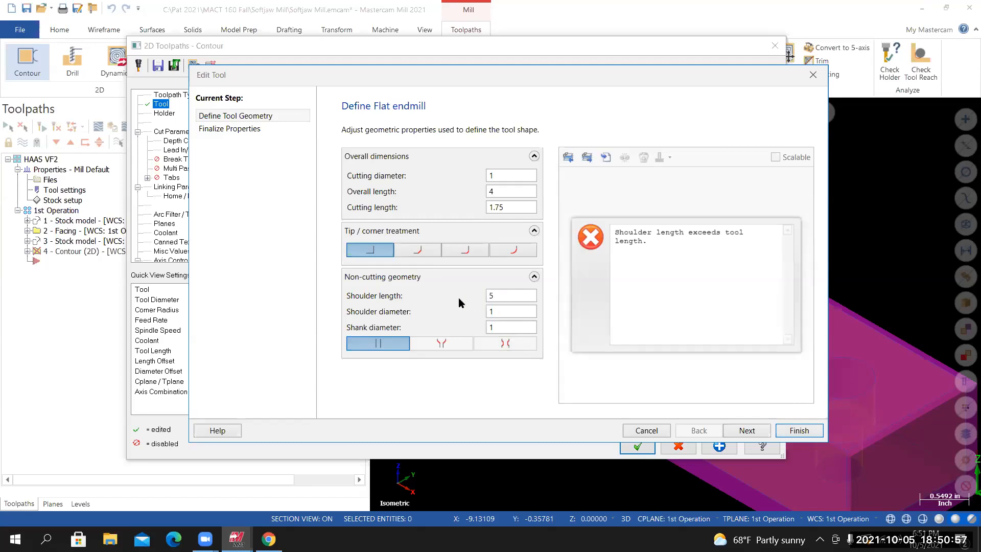
pyautogui.moveTo(506, 297); pyautogui.dragTo(462, 295)
pyautogui.write('2')
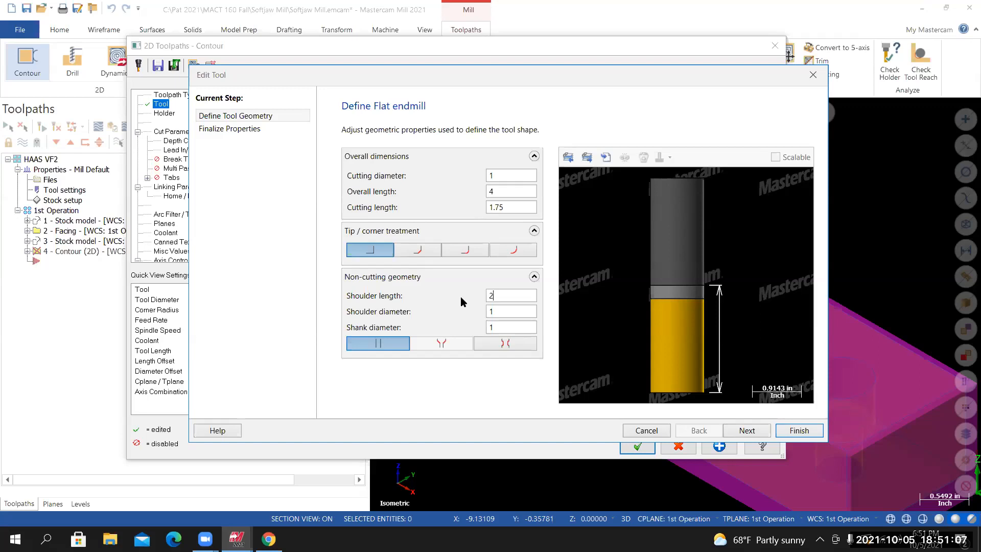
pyautogui.click(520, 207)
pyautogui.click(505, 296)
pyautogui.click(742, 431)
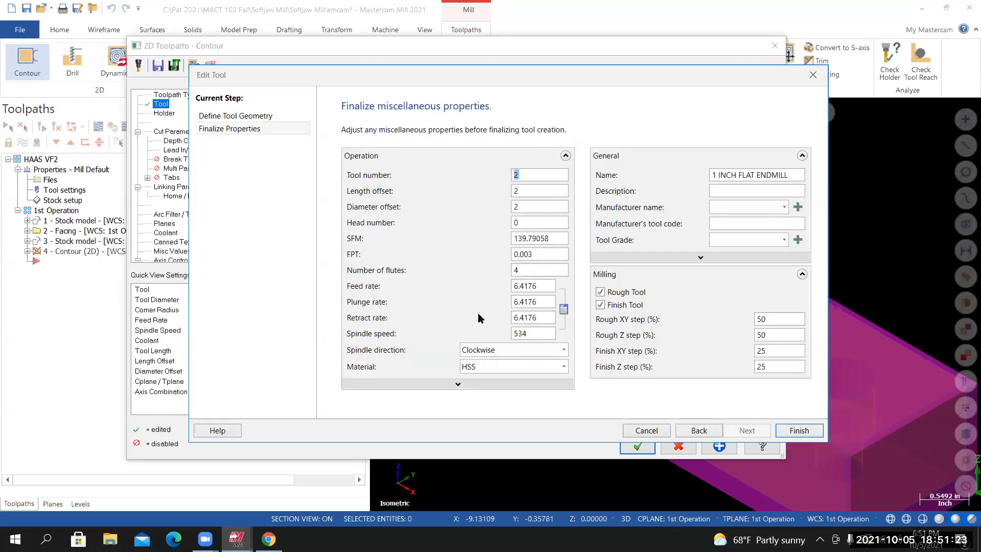
# Set the endmill's number of flutes to 3 and recalculate its feed rates and spindle speed
pyautogui.moveTo(532, 268); pyautogui.dragTo(466, 270)
pyautogui.write('3')
pyautogui.click(564, 310)
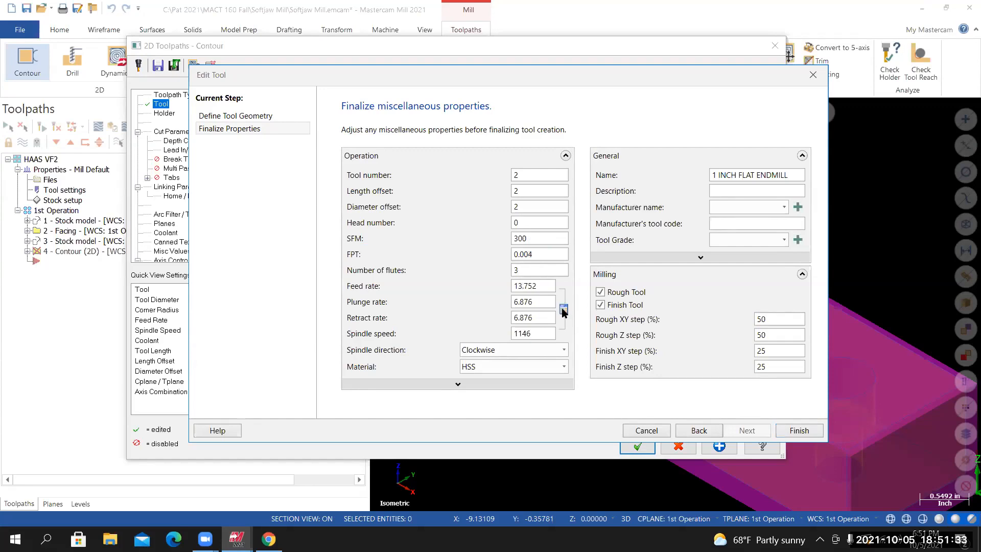
# Turn on flood coolant for the 1 inch endmill, review its operation properties, and finish editing the tool
pyautogui.click(413, 384)
pyautogui.click(371, 374)
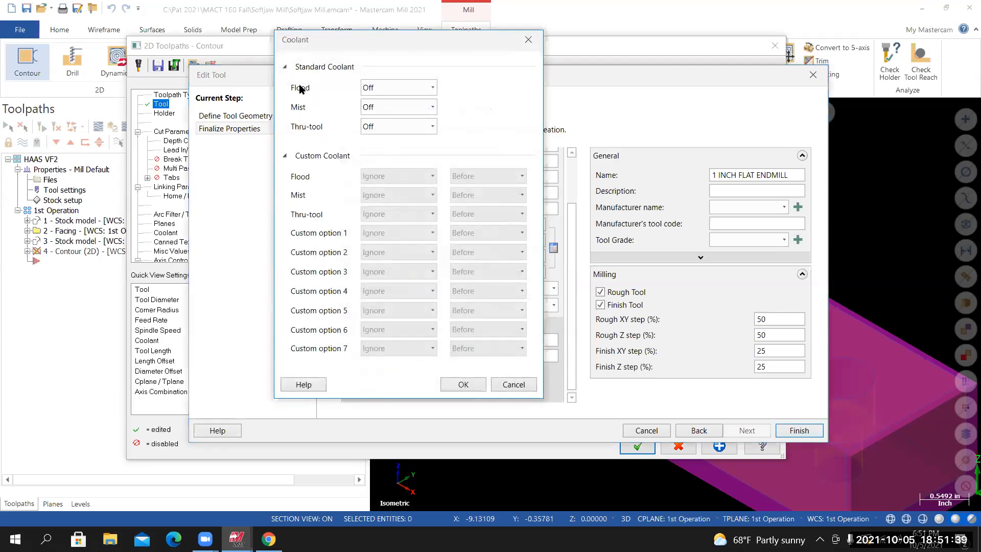
pyautogui.click(399, 87)
pyautogui.click(371, 107)
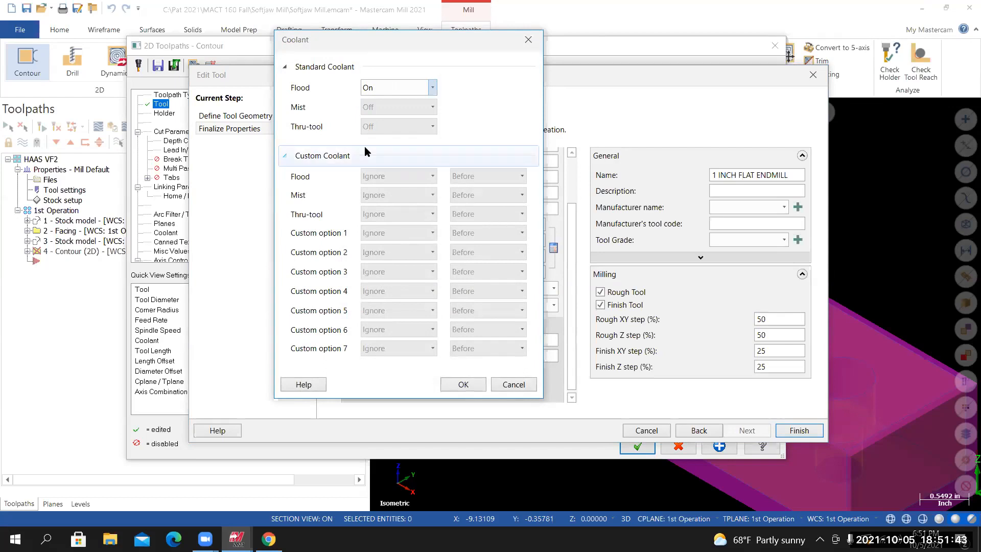
pyautogui.click(463, 384)
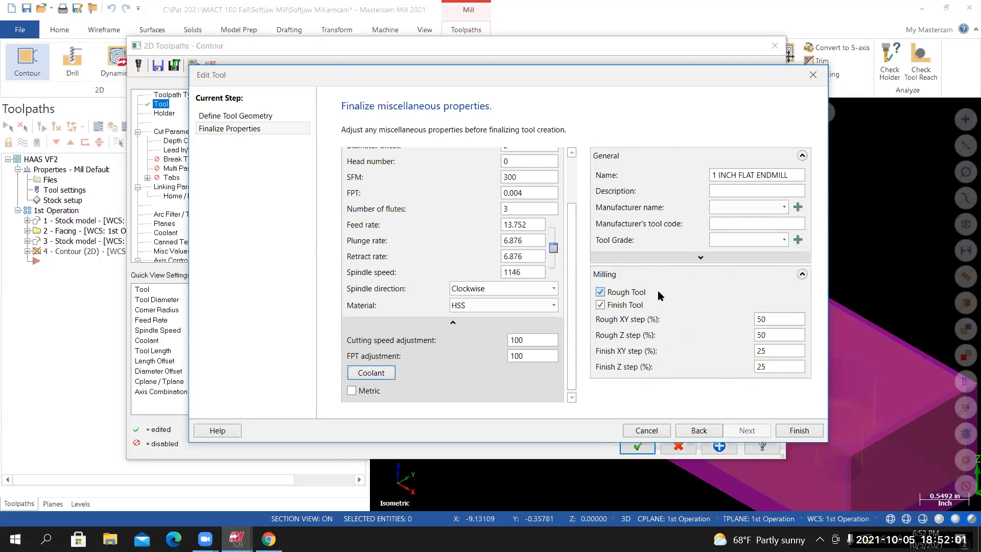
pyautogui.moveTo(572, 222)
pyautogui.mouseDown()
pyautogui.moveTo(572, 187)
pyautogui.moveTo(571, 209)
pyautogui.mouseUp()
pyautogui.click(509, 236)
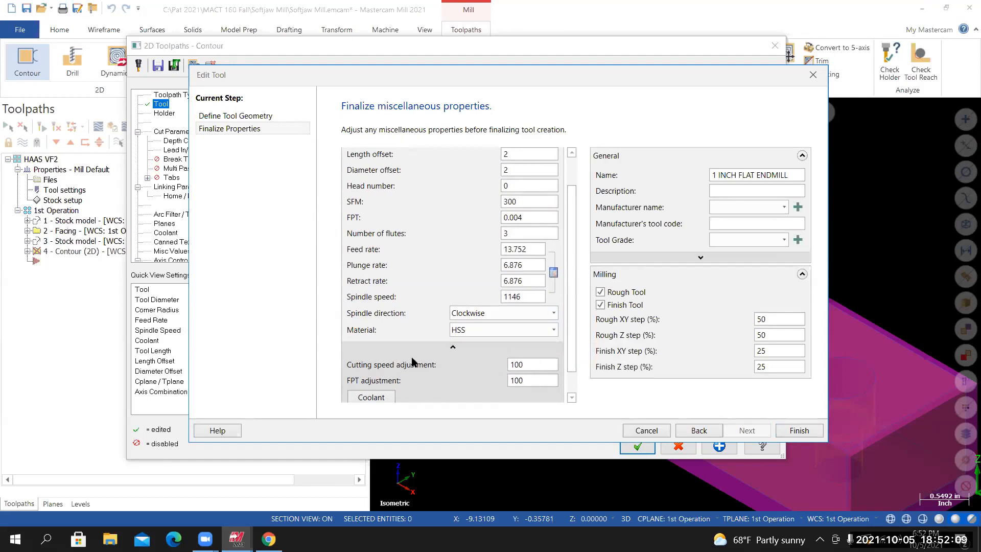
pyautogui.scroll(-1, 399, 362)
pyautogui.scroll(2, 400, 352)
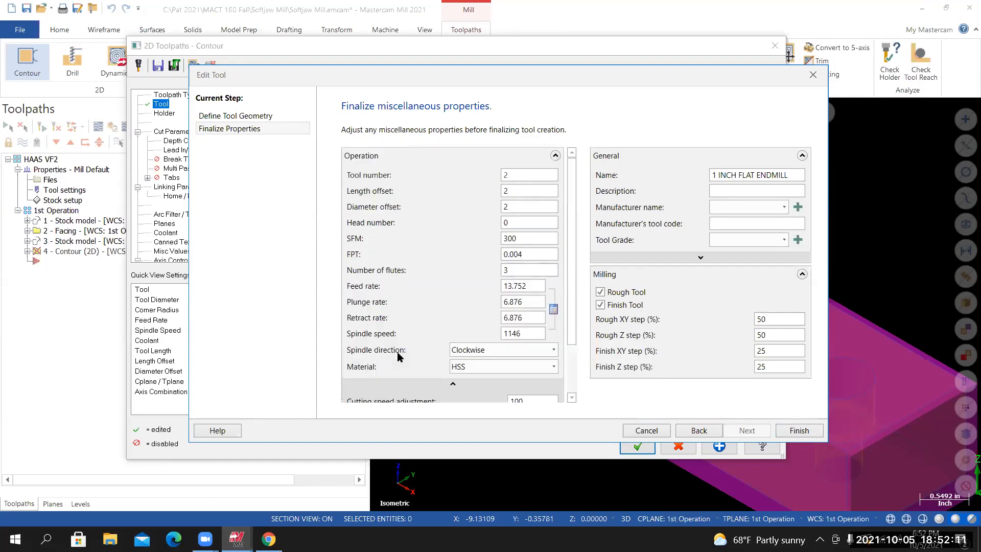
pyautogui.click(791, 430)
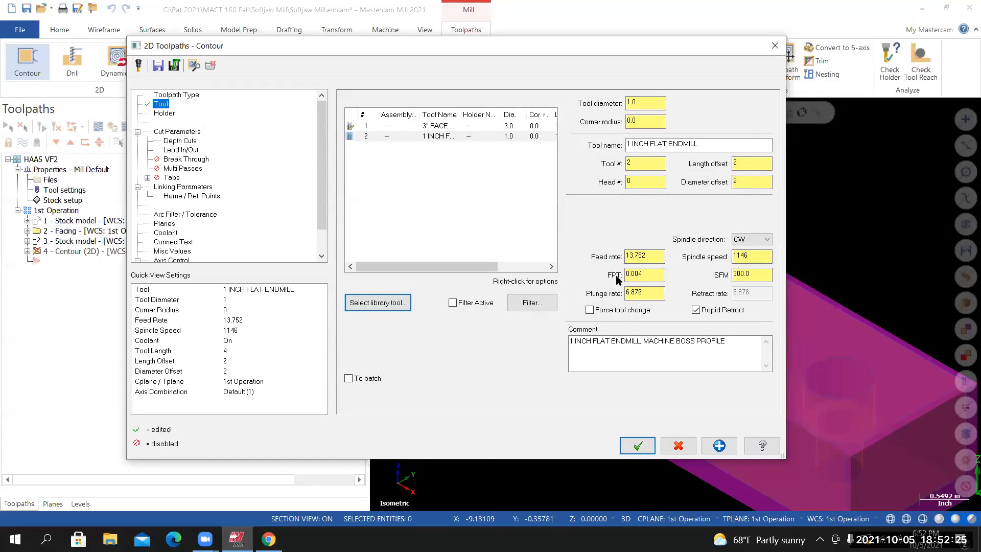
# Set the contour's feed per tooth to 0.01 and its plunge rate to half the 34.38 feed rate
pyautogui.doubleClick(649, 278)
pyautogui.write('1*.01')
pyautogui.press('Return')
pyautogui.moveTo(643, 292); pyautogui.dragTo(565, 303)
pyautogui.write('34.38/2')
pyautogui.press('Return')
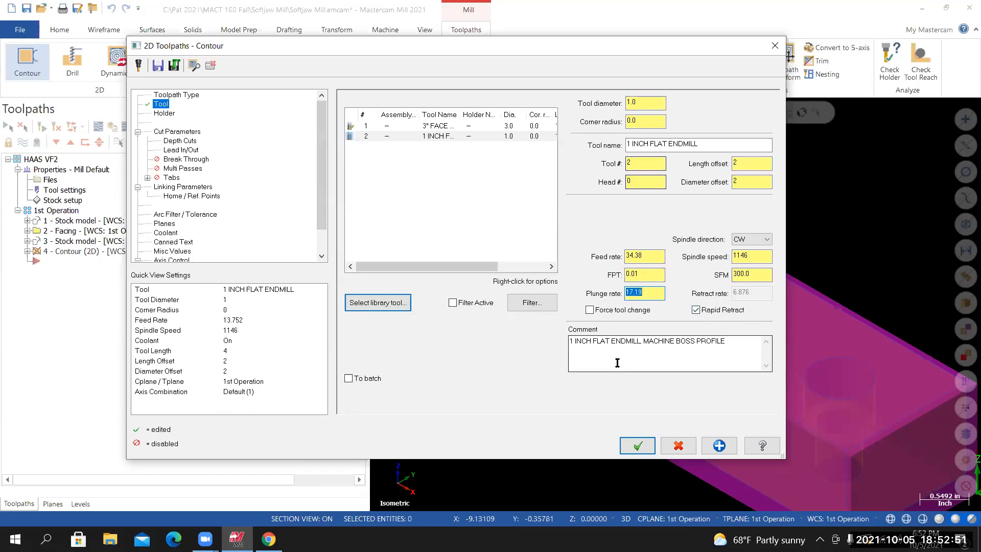
# Replace the contour's comment with a copy of the tool name, 1 INCH FLAT ENDMILL
pyautogui.press('Tab')
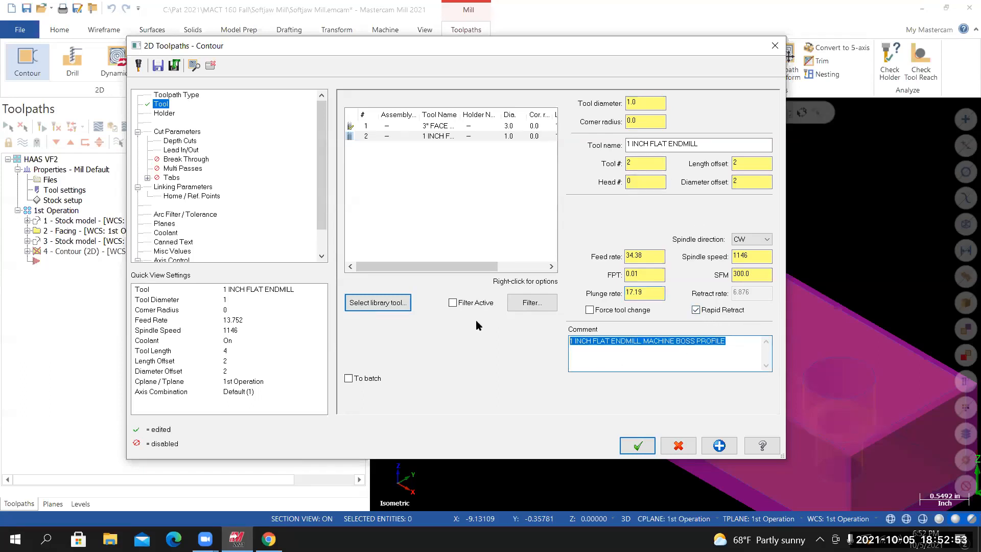
pyautogui.press('Delete')
pyautogui.moveTo(702, 146); pyautogui.dragTo(596, 159)
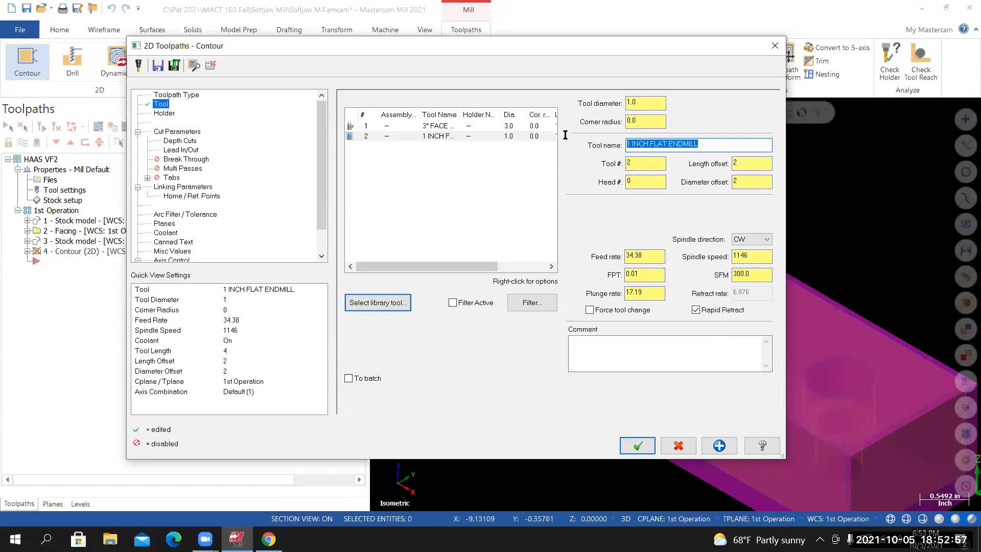
pyautogui.rightClick(675, 145)
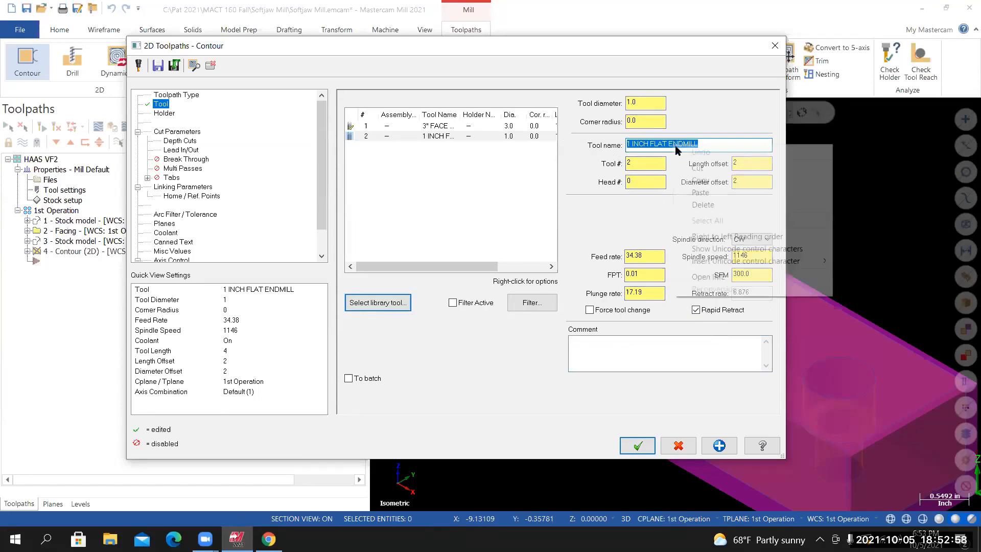
pyautogui.click(698, 182)
pyautogui.click(585, 344)
pyautogui.rightClick(588, 342)
pyautogui.click(616, 391)
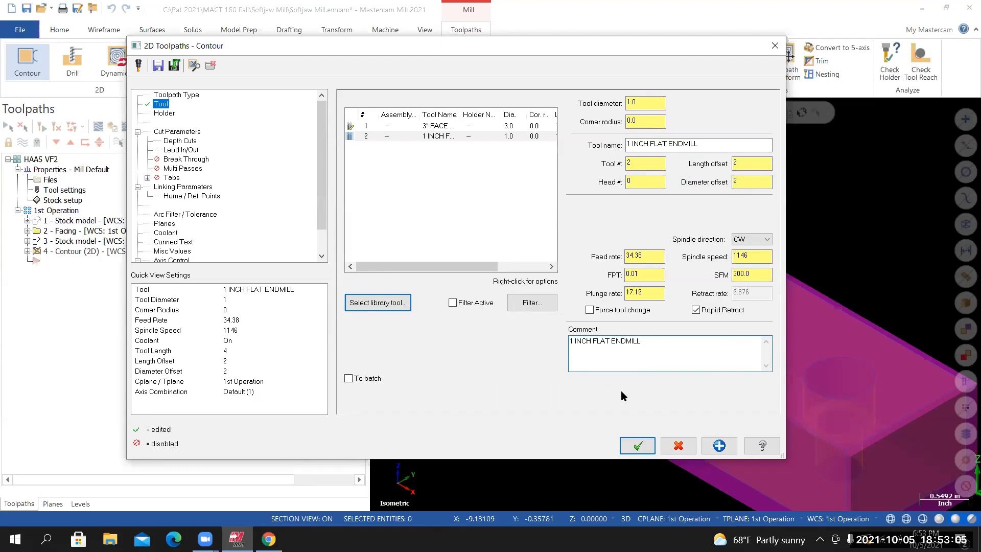
# Extend the comment to read "1 INCH FLAT ENDMILL, ROUGH MACHINE OUTSIDE CONTOUR"
pyautogui.write(', rou')
pyautogui.press('BackSpace')
pyautogui.press('BackSpace')
pyautogui.press('BackSpace')
pyautogui.write('ROUG')
pyautogui.write('H MAHCI')
pyautogui.press('BackSpace')
pyautogui.press('BackSpace')
pyautogui.press('BackSpace')
pyautogui.write('CHINE OUTSIDE CONTOUR')
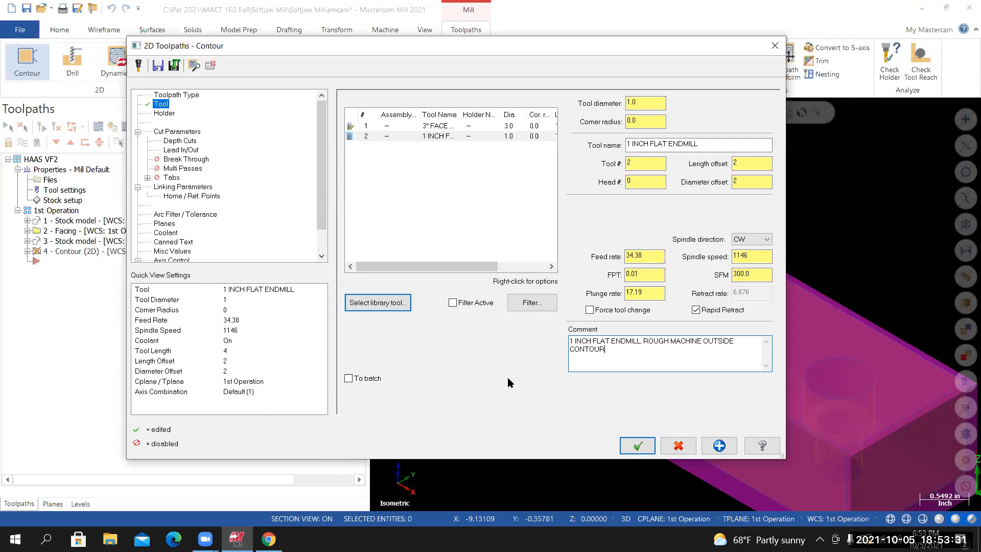
# Open the contour's holder settings and check the holder and projection for tool #2 against the tool list in Chrome
pyautogui.click(195, 132)
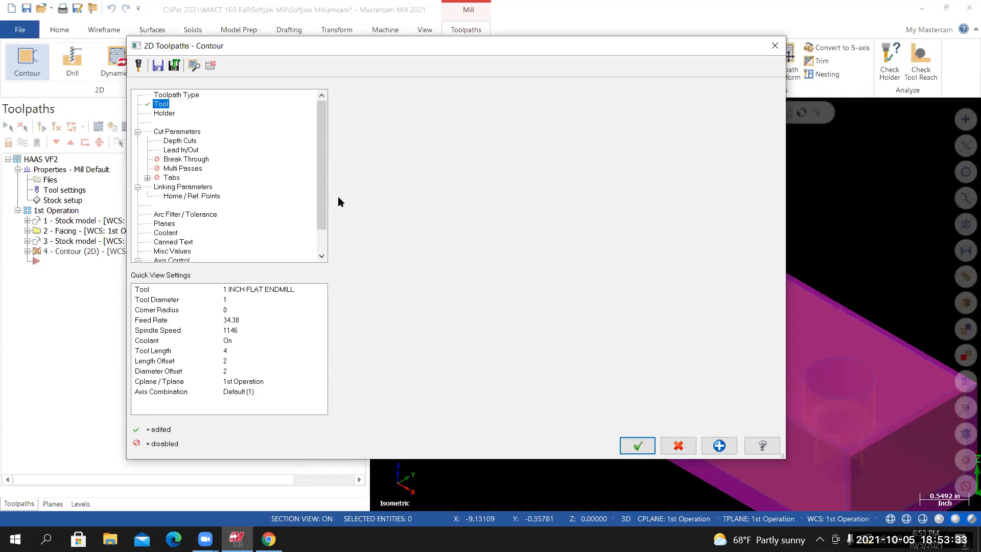
pyautogui.press('Down')
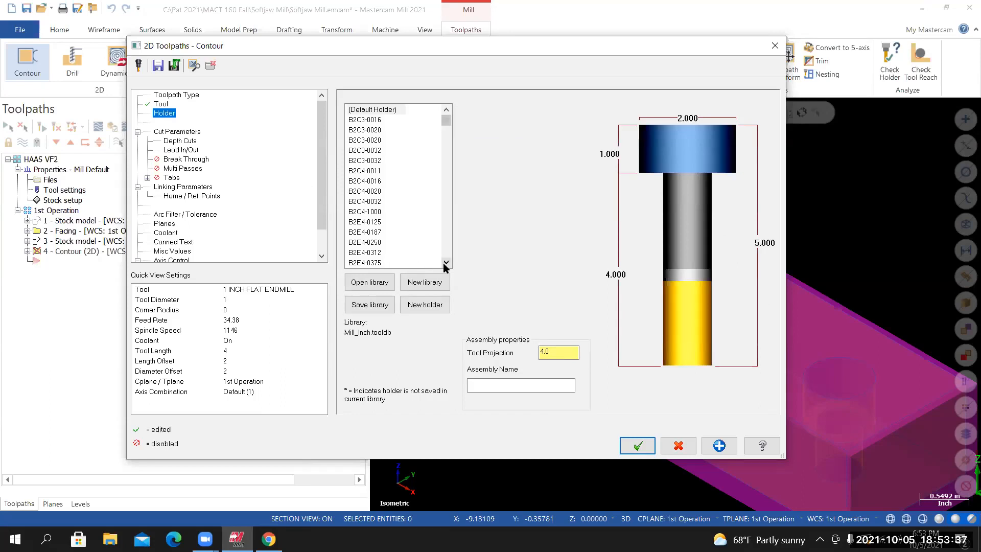
pyautogui.click(275, 534)
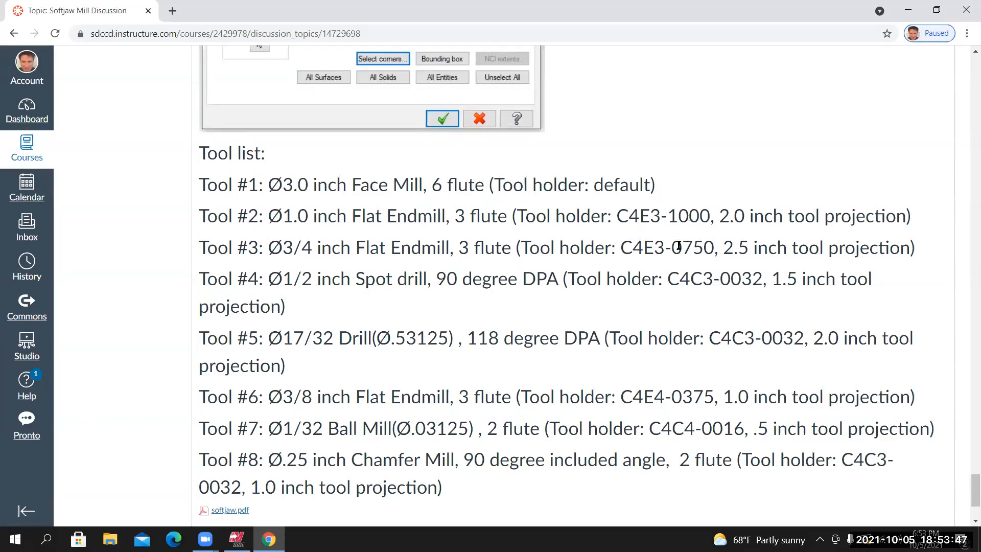
pyautogui.hotkey('alt', 'Tab')
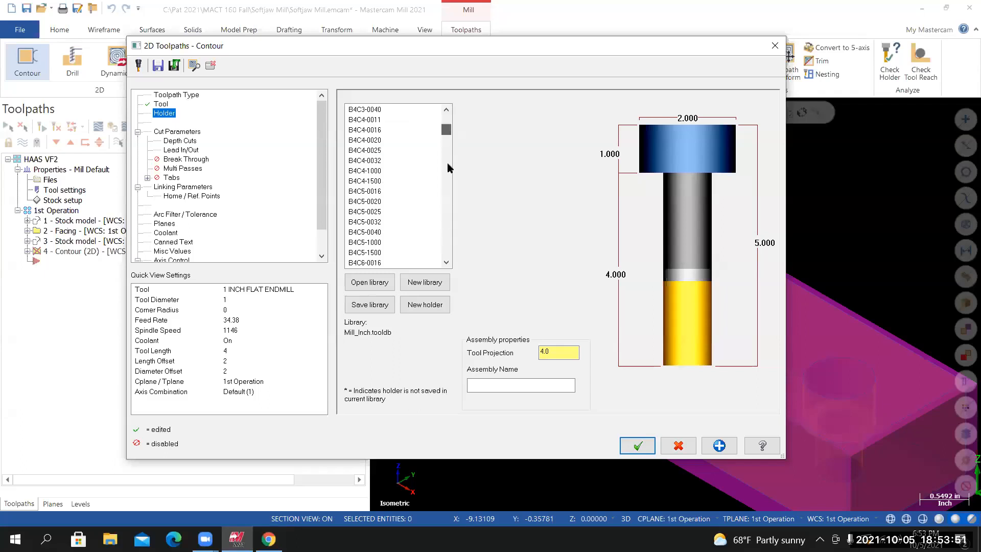
# Load the CT40-in holder library for the contour's tool
pyautogui.click(379, 283)
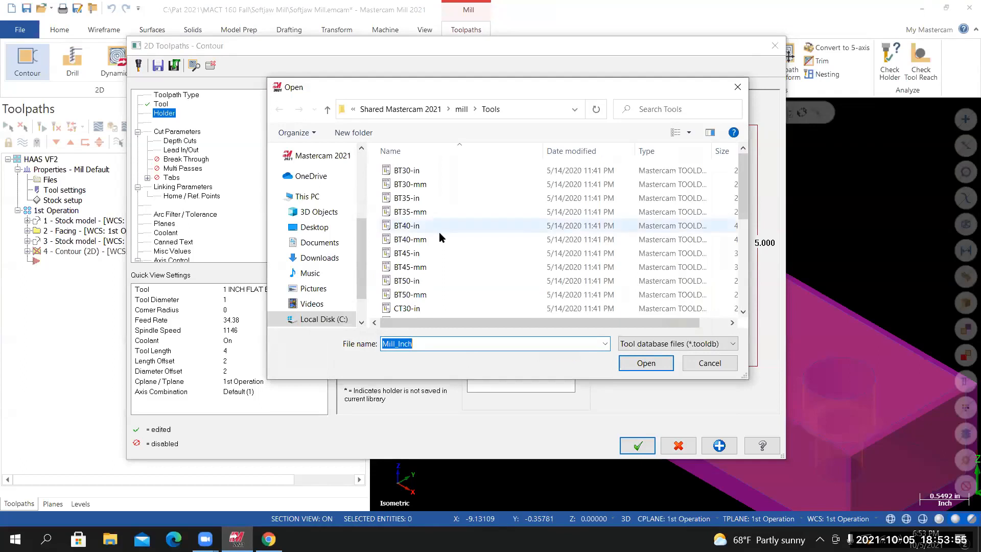
pyautogui.scroll(-2, 460, 250)
pyautogui.click(409, 254)
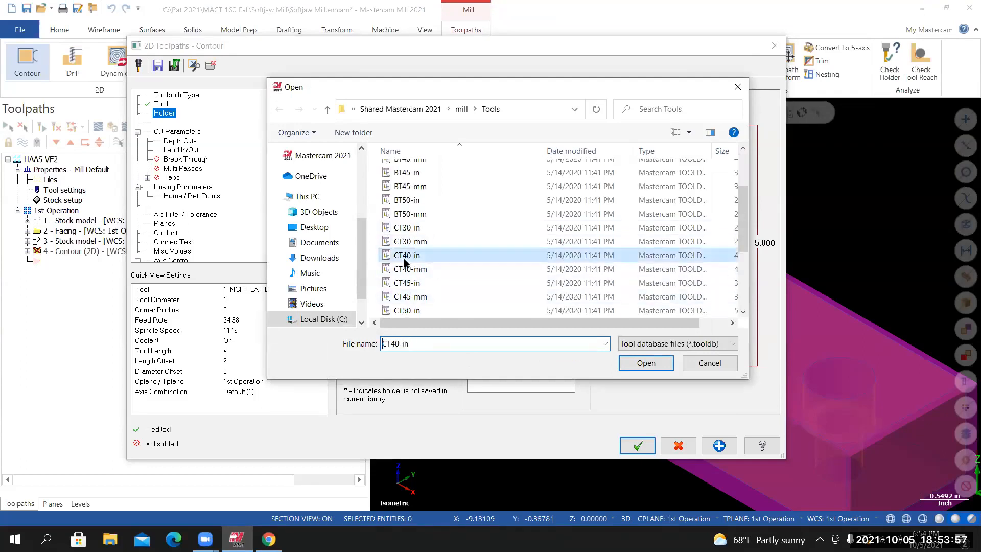
pyautogui.click(653, 364)
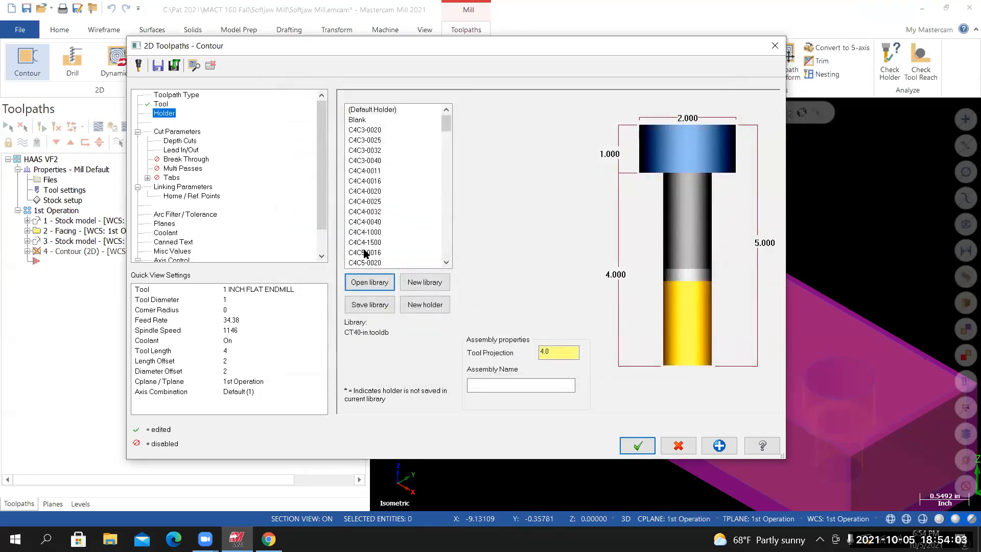
# Recheck the tool list in Chrome and assign holder C4E3-1000 to the endmill
pyautogui.click(365, 232)
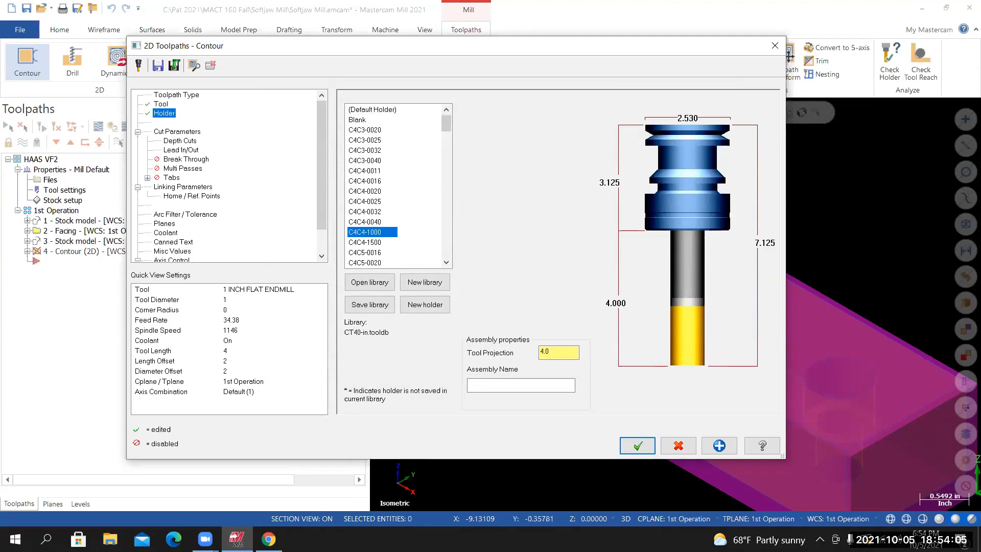
pyautogui.click(269, 539)
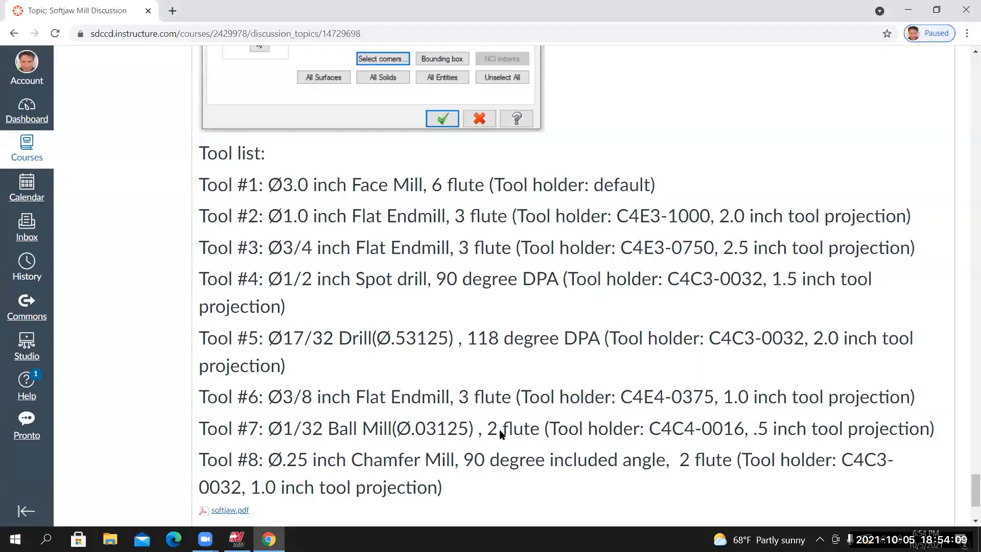
pyautogui.click(236, 540)
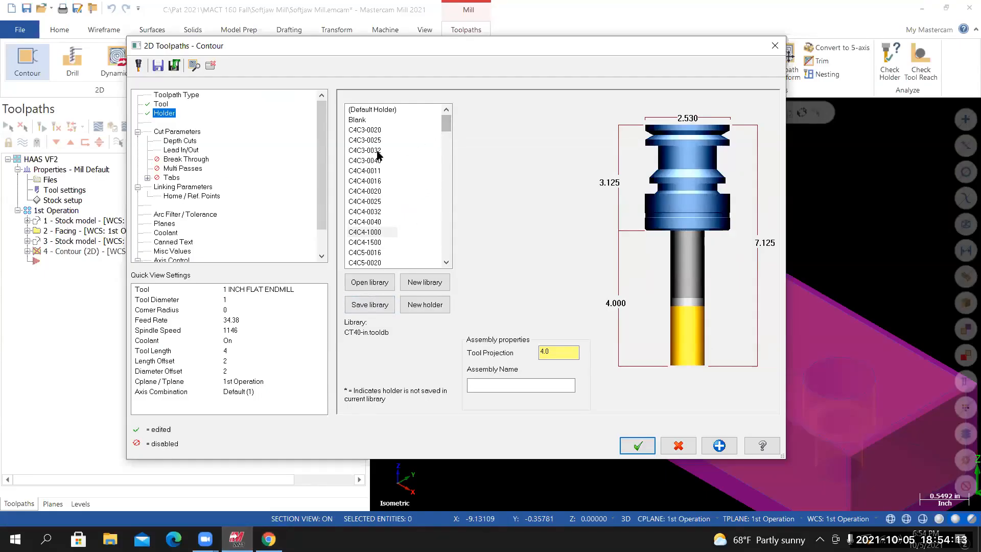
pyautogui.moveTo(446, 129); pyautogui.dragTo(422, 160)
pyautogui.scroll(2, 378, 164)
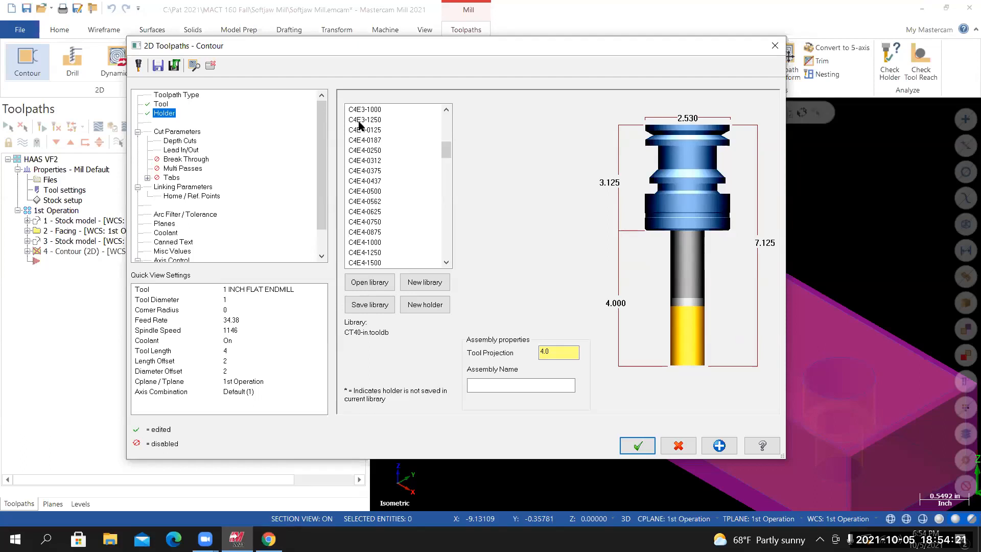
pyautogui.click(370, 110)
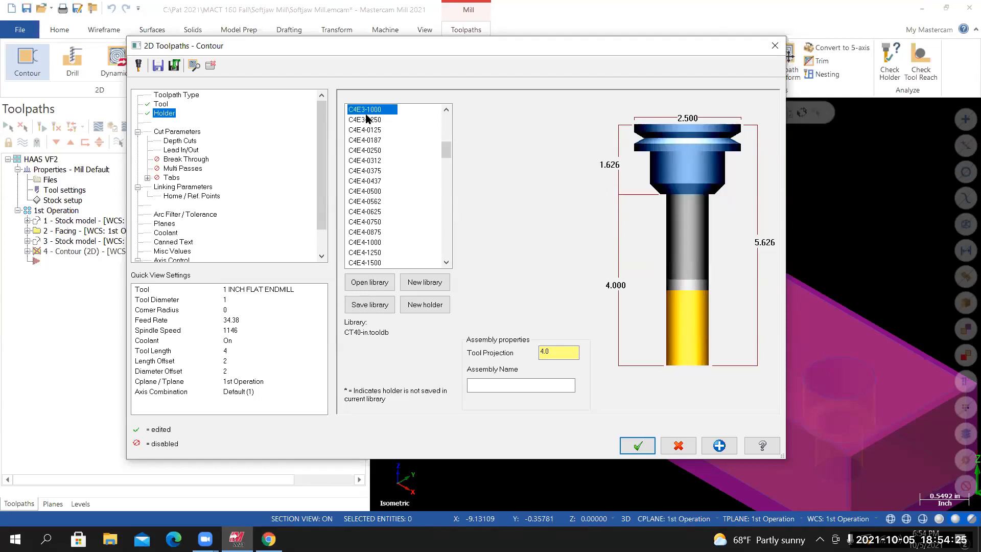
pyautogui.scroll(1, 444, 148)
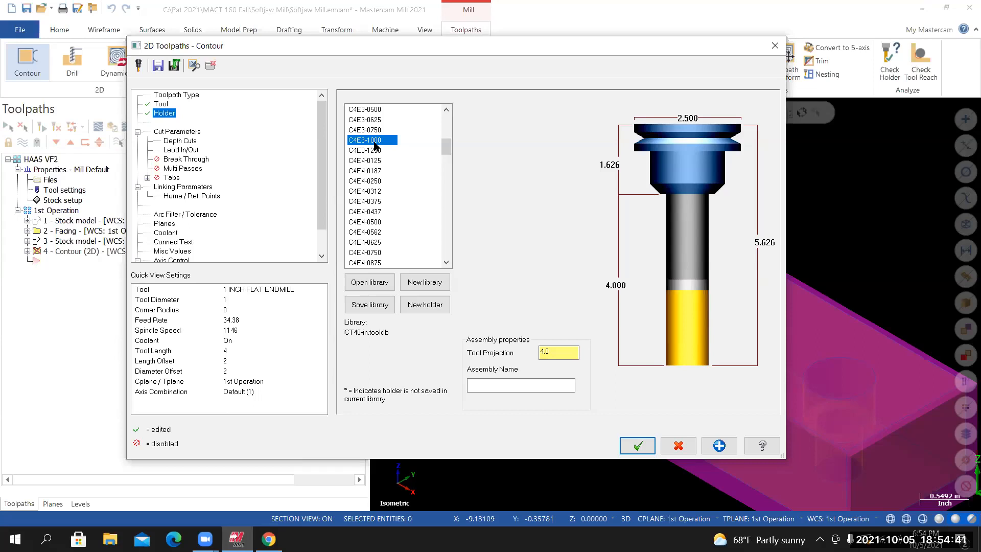
# Set the endmill's tool projection from the holder to 2.0
pyautogui.doubleClick(540, 357)
pyautogui.write('2')
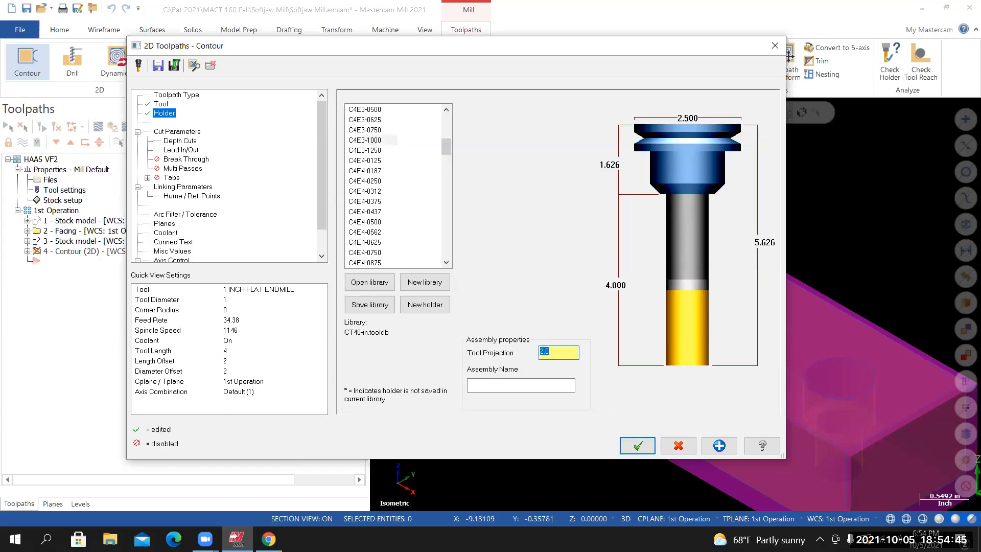
pyautogui.press('Return')
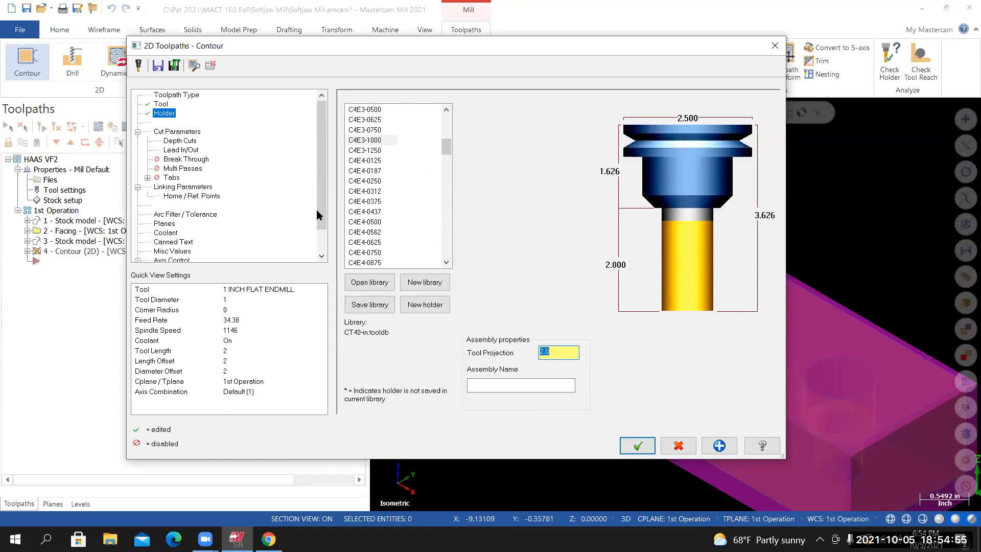
# Set the stock to leave on walls to 0.02 in the contour's cut parameters
pyautogui.click(171, 133)
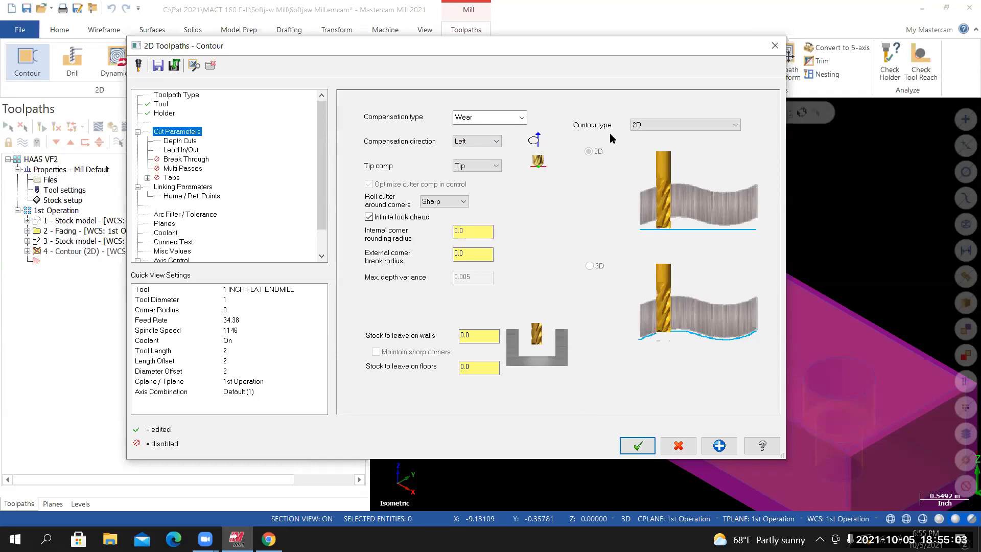
pyautogui.click(482, 337)
pyautogui.press('BackSpace')
pyautogui.write('1*.02')
pyautogui.press('Return')
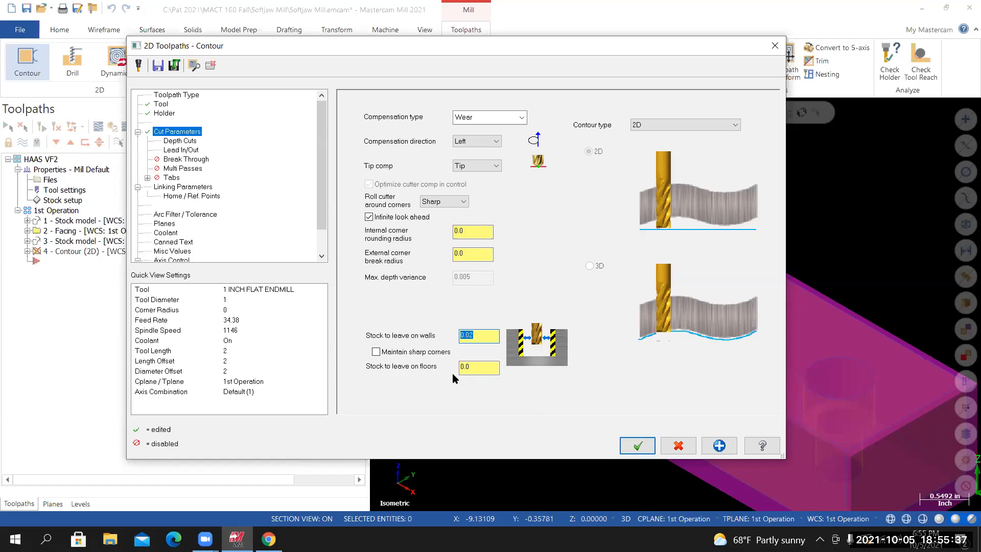
# Review the contour's depth cut settings, moving the toolpath dialog aside to see the part
pyautogui.click(180, 141)
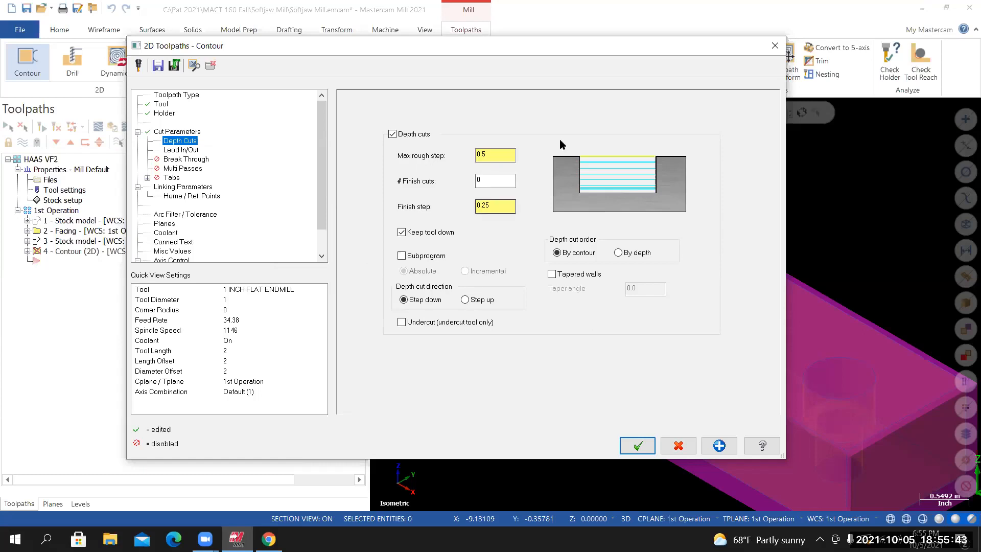
pyautogui.moveTo(731, 42); pyautogui.dragTo(548, 49)
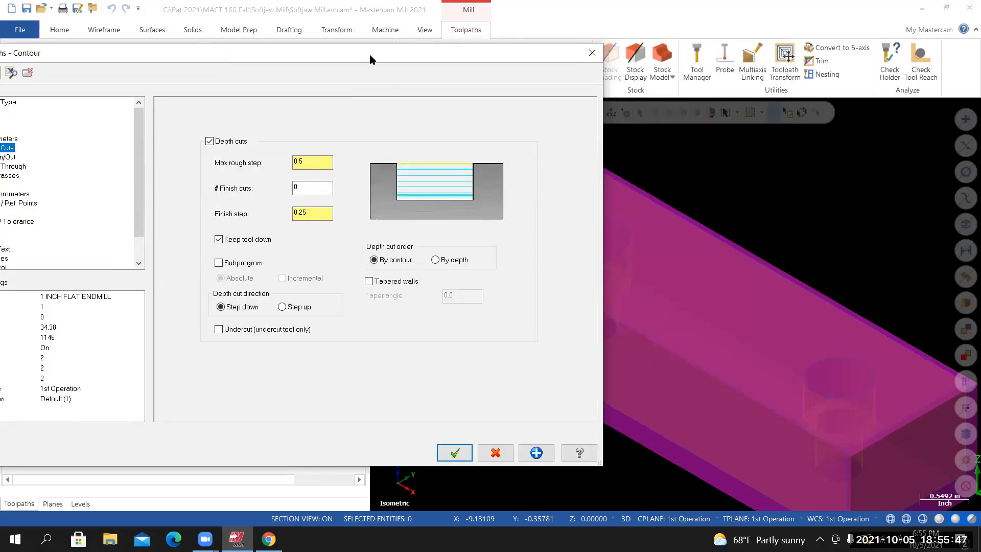
pyautogui.moveTo(369, 55); pyautogui.dragTo(596, 52)
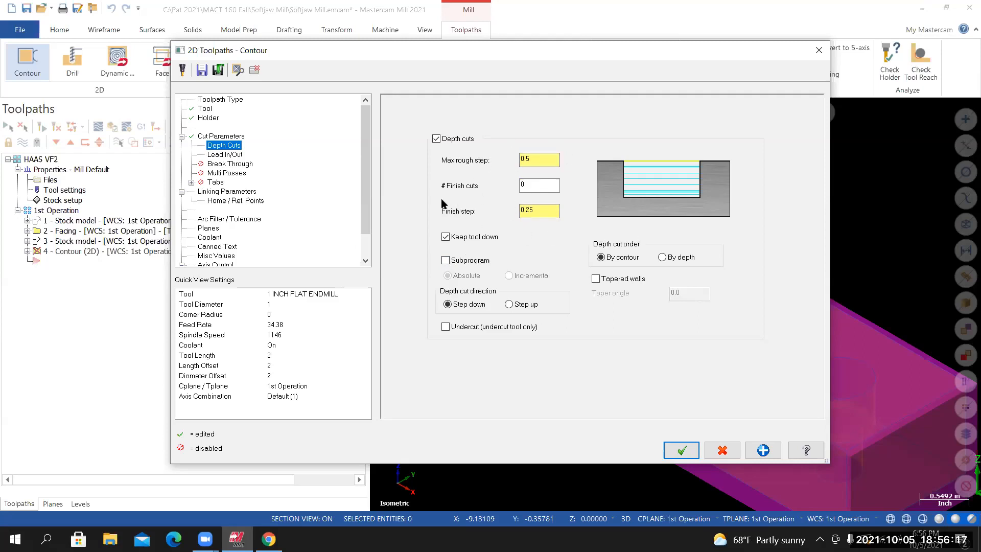
# Set the contour's lead-in line length and arc radius to 25% of the tool diameter and copy the entry settings to the exit
pyautogui.click(230, 154)
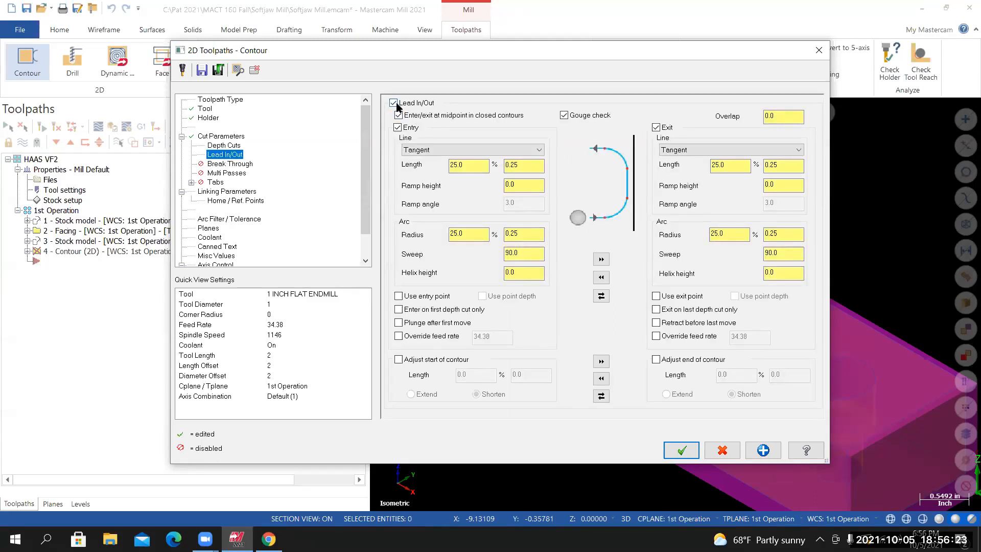
pyautogui.click(464, 165)
pyautogui.click(472, 234)
pyautogui.click(732, 165)
pyautogui.moveTo(475, 167); pyautogui.dragTo(425, 171)
pyautogui.moveTo(465, 234); pyautogui.dragTo(434, 237)
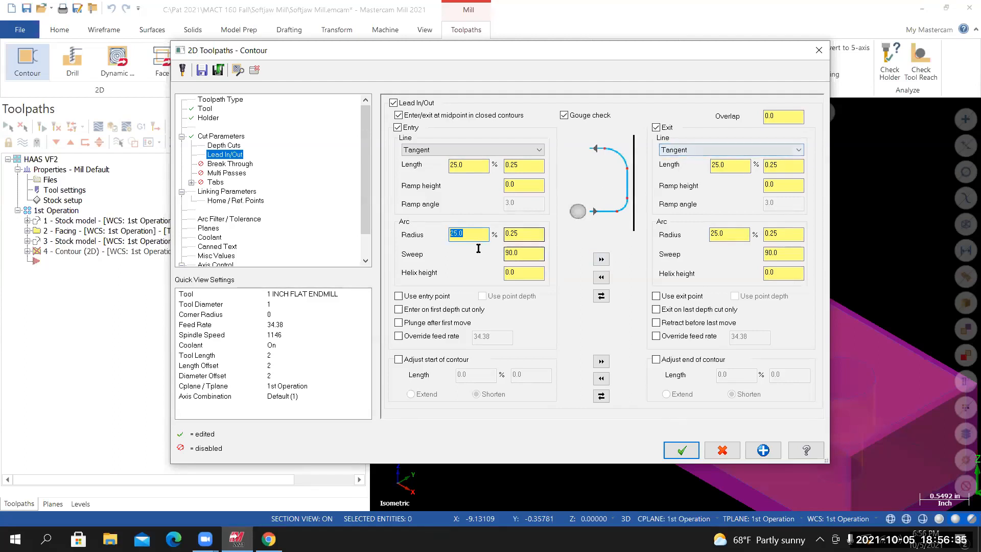
pyautogui.moveTo(469, 164); pyautogui.dragTo(443, 167)
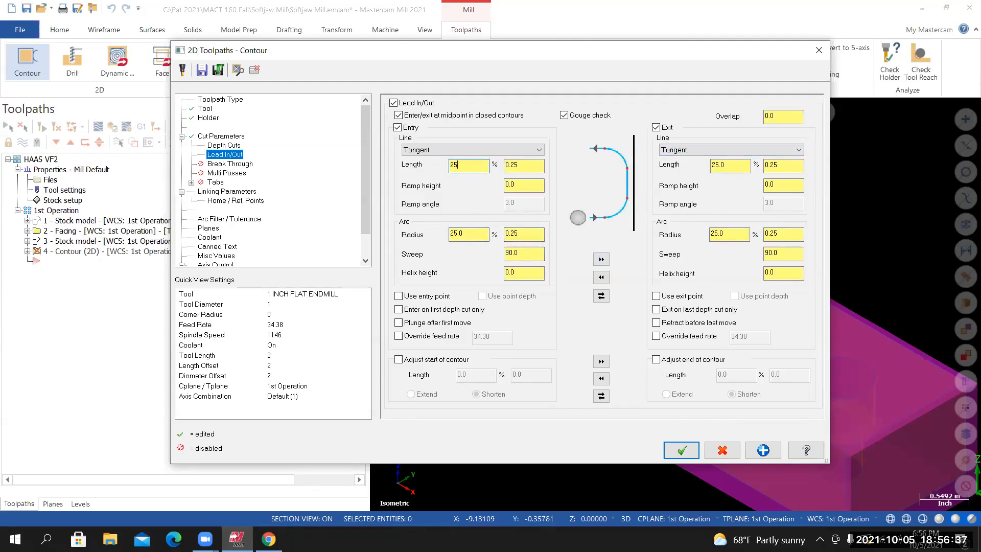
pyautogui.press('Tab')
pyautogui.press('Tab')
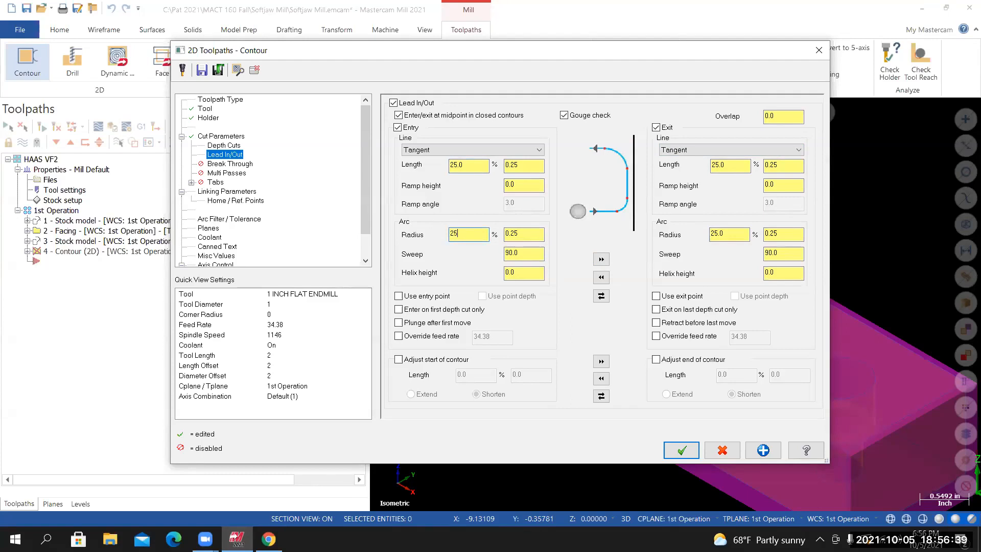
pyautogui.click(604, 260)
pyautogui.moveTo(404, 53); pyautogui.dragTo(402, 37)
# Enable break through for the contour with a break through amount of 0.02
pyautogui.click(220, 148)
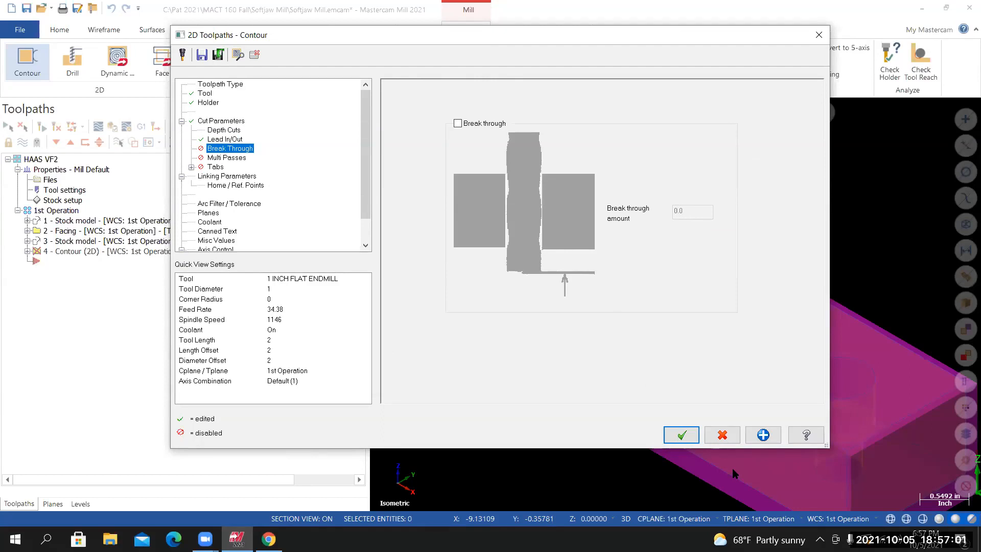
pyautogui.click(485, 124)
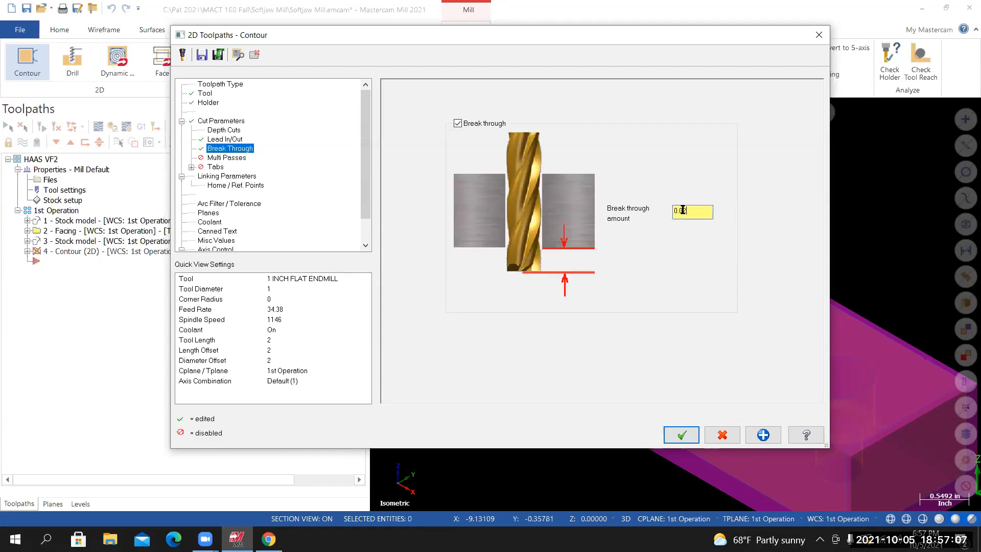
pyautogui.doubleClick(683, 210)
# Enable an absolute clearance of 3.5 used only at the start and end of the operation, and turn off the retract height
pyautogui.click(224, 158)
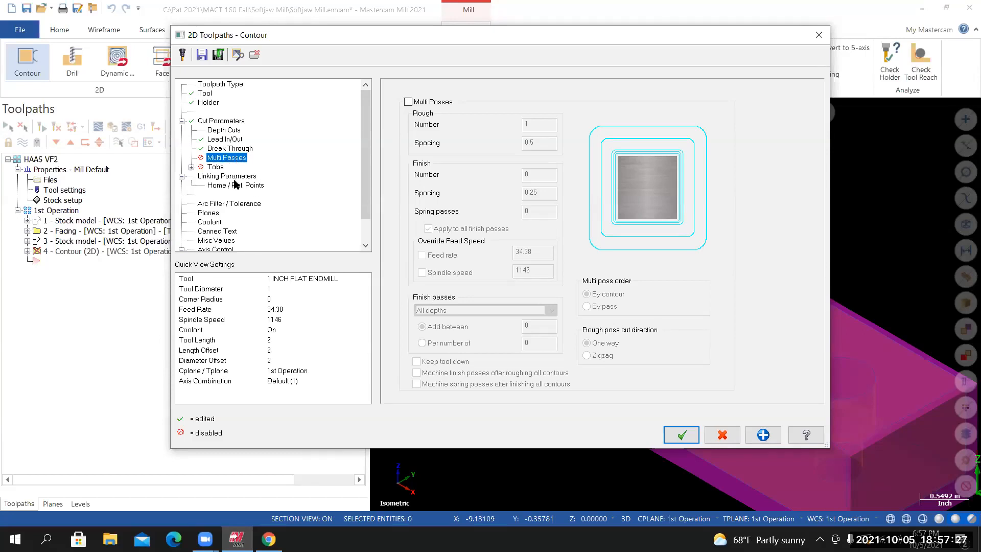
pyautogui.click(233, 176)
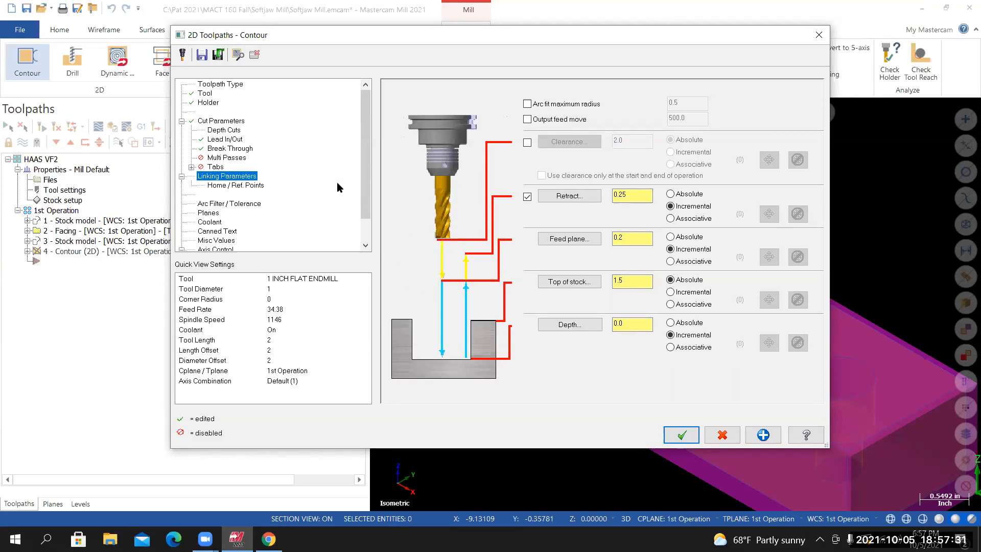
pyautogui.click(527, 144)
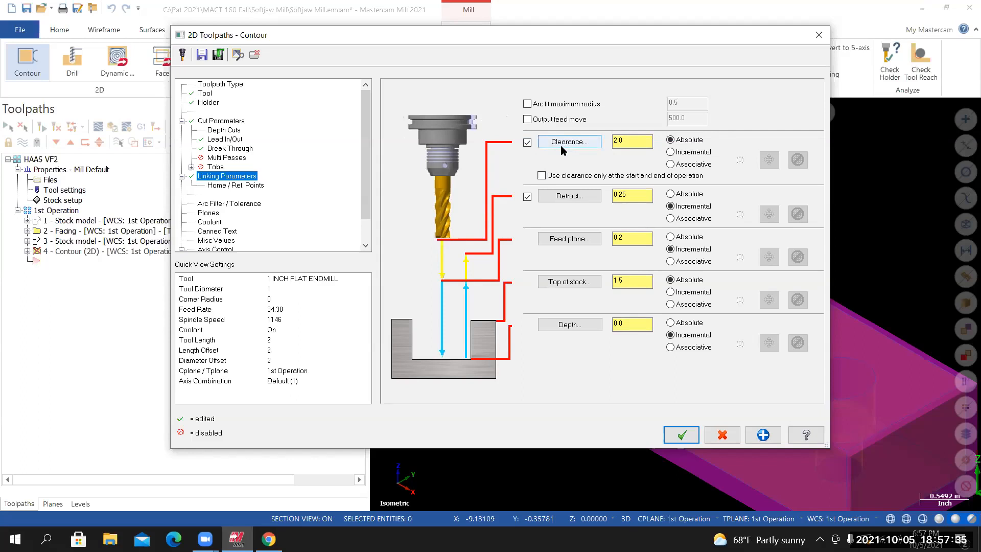
pyautogui.doubleClick(628, 141)
pyautogui.write('3.5')
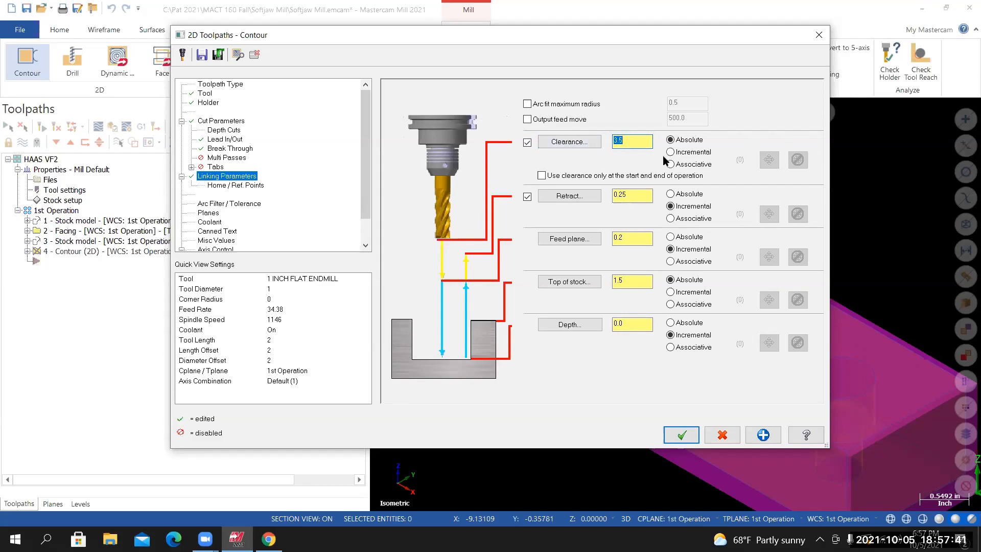
pyautogui.click(548, 178)
pyautogui.click(528, 197)
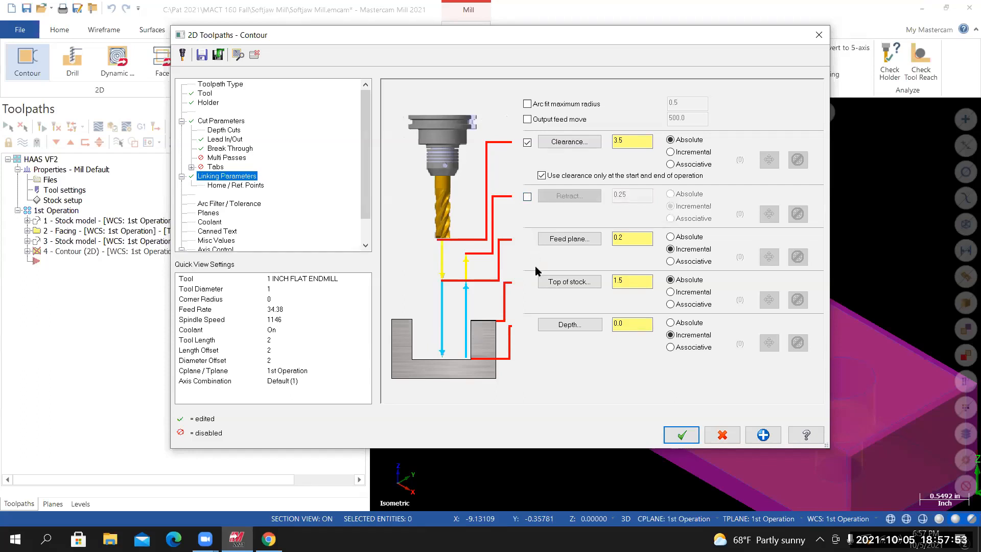
# Set the contour's incremental feed plane to 0.1
pyautogui.doubleClick(634, 239)
pyautogui.press('BackSpace')
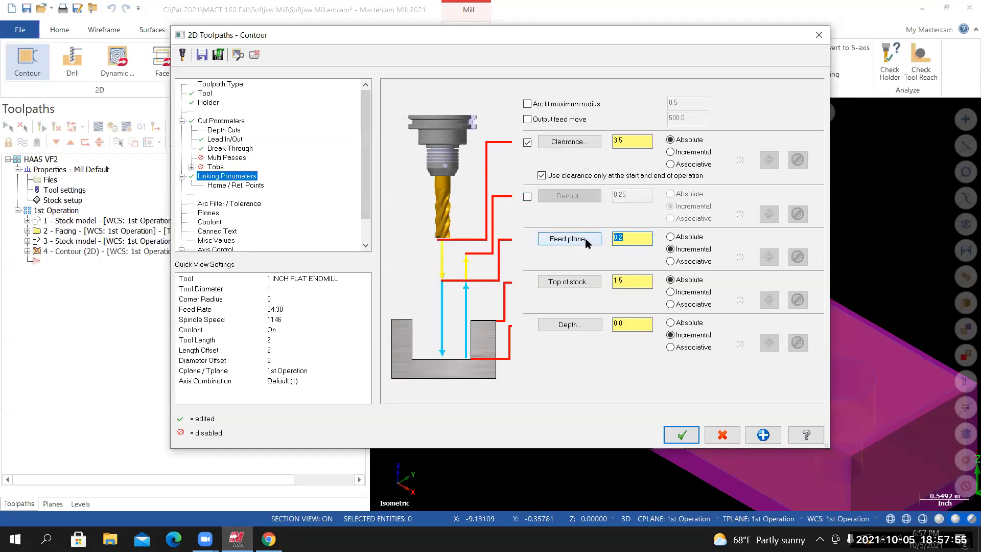
pyautogui.write('0.1')
pyautogui.press('Return')
# Set the top of stock to 1.48 by picking the finished part's upper corner point inside the stock
pyautogui.click(567, 281)
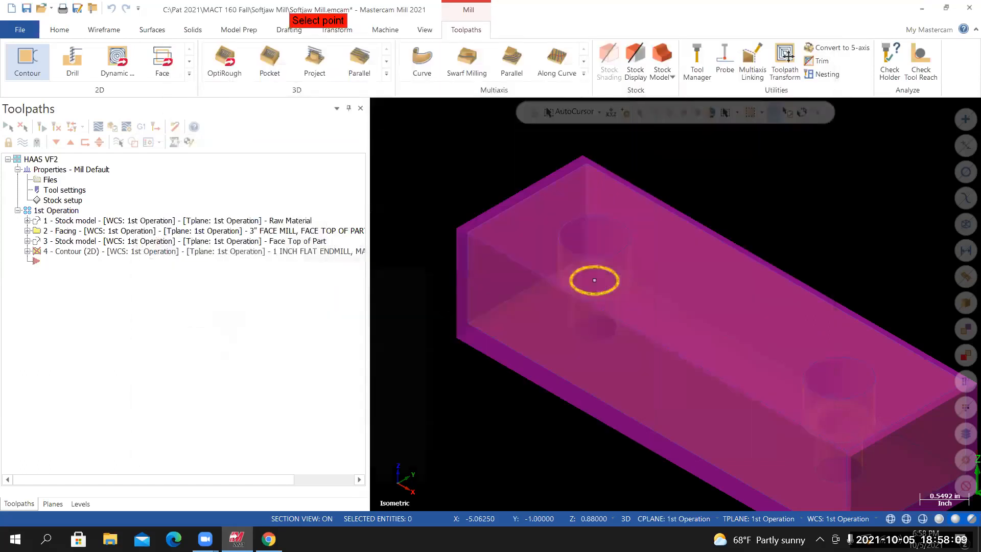
pyautogui.moveTo(676, 304); pyautogui.dragTo(679, 279, button='middle')
pyautogui.scroll(3, 423, 288)
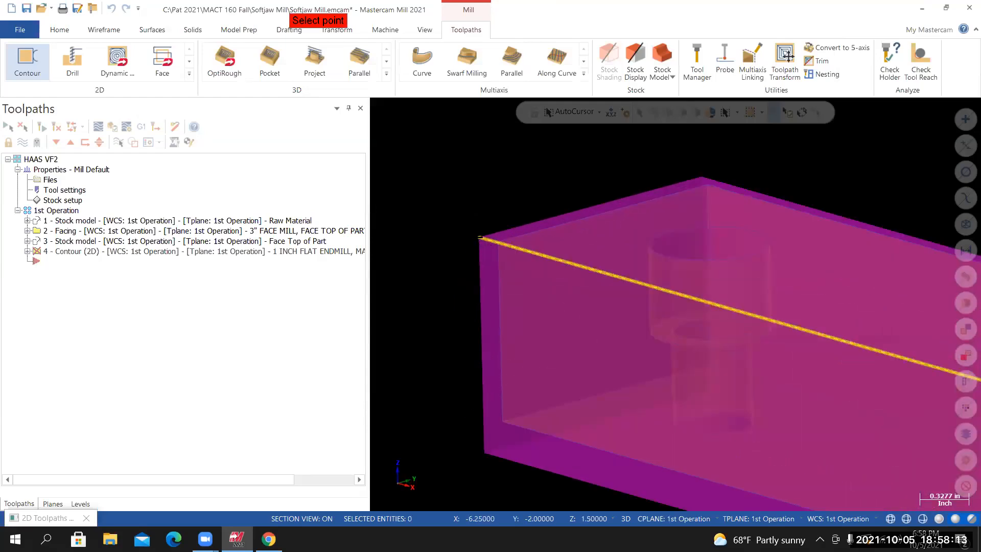
pyautogui.moveTo(444, 242); pyautogui.dragTo(451, 293, button='middle')
pyautogui.scroll(2, 520, 182)
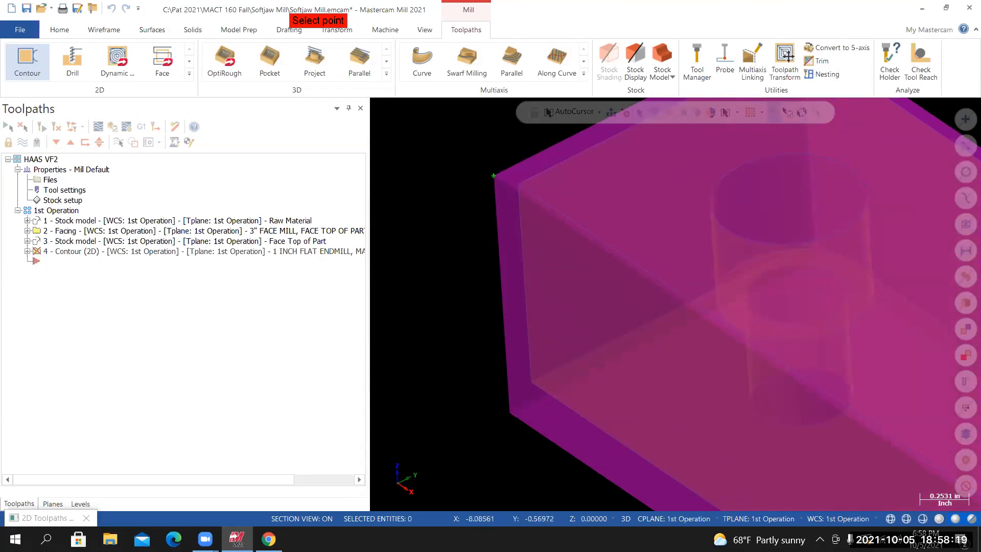
pyautogui.click(519, 181)
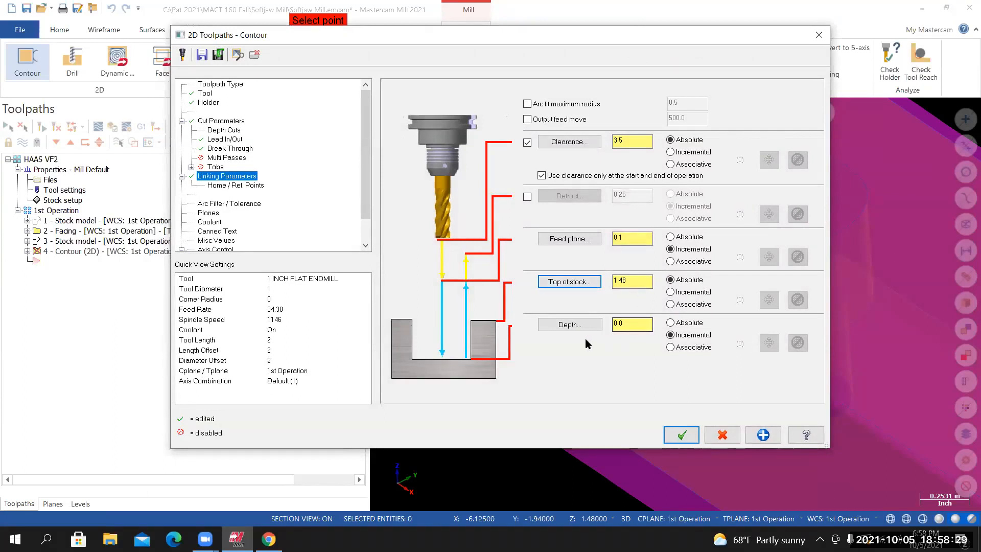
# Switch the contour depth to absolute and set it to 0.23 by picking the finished part's lower corner point
pyautogui.click(670, 323)
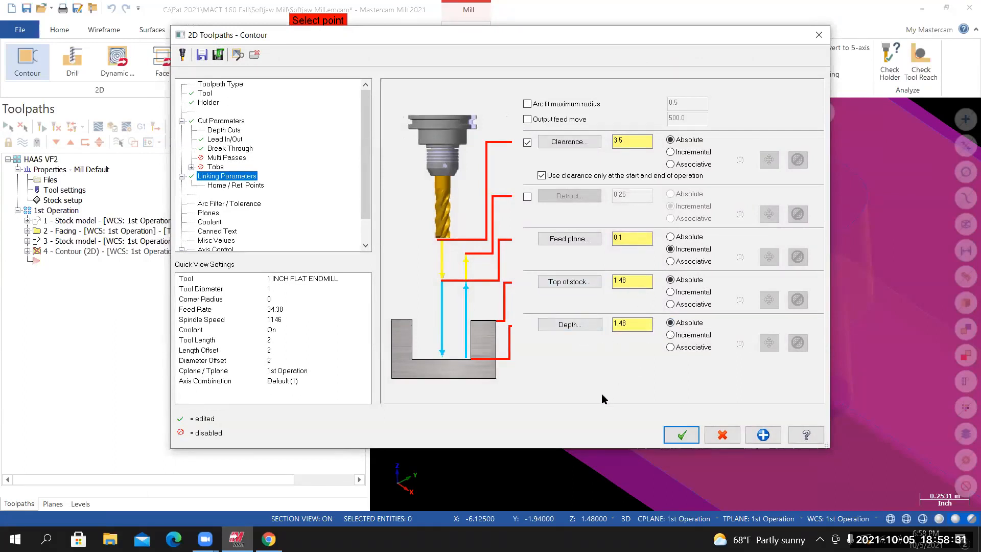
pyautogui.click(569, 324)
pyautogui.scroll(5, 486, 437)
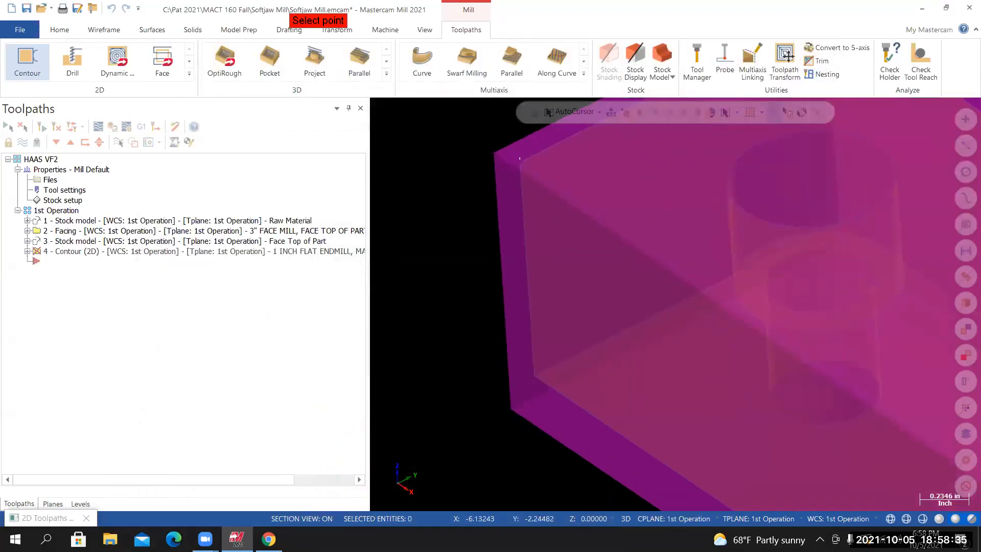
pyautogui.moveTo(654, 306); pyautogui.dragTo(696, 303, button='middle')
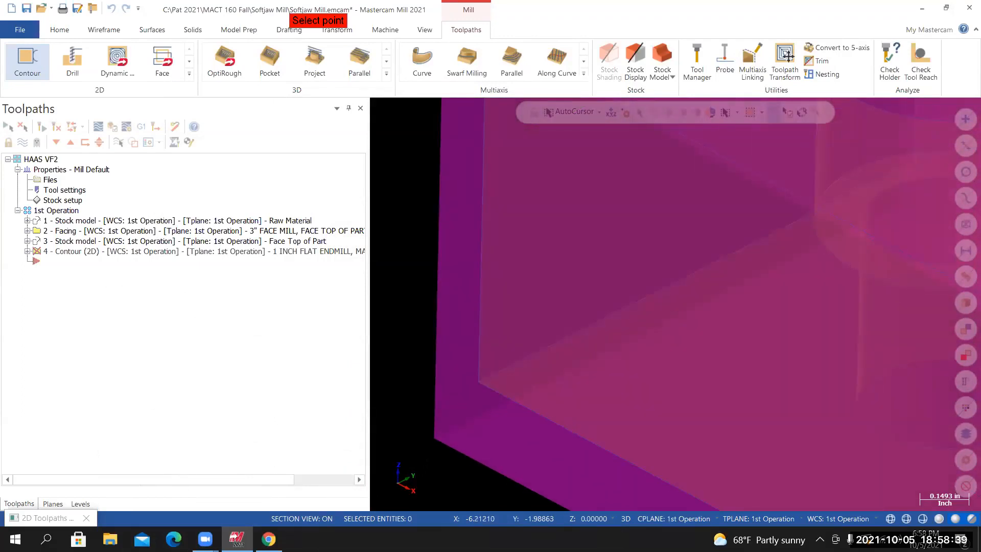
pyautogui.scroll(-3, 456, 414)
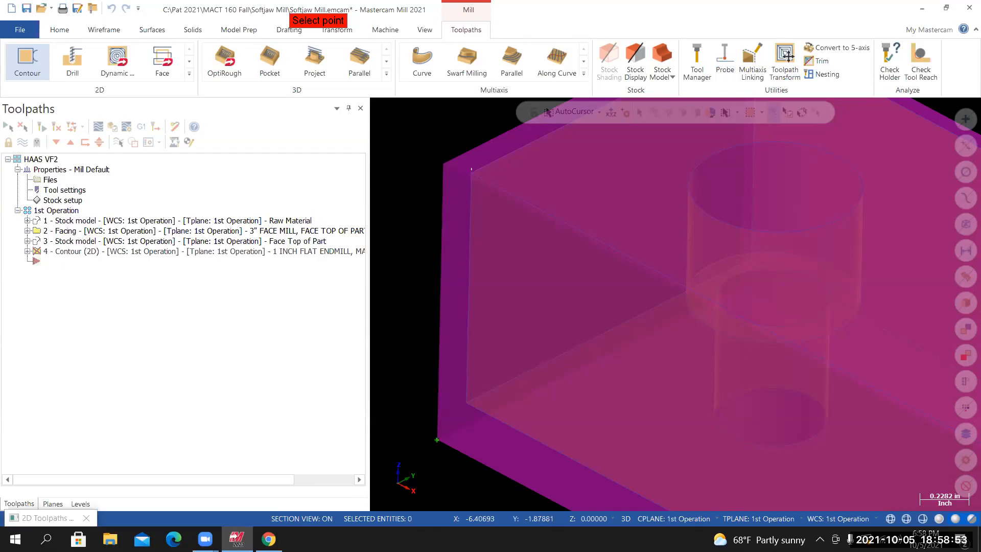
pyautogui.click(466, 402)
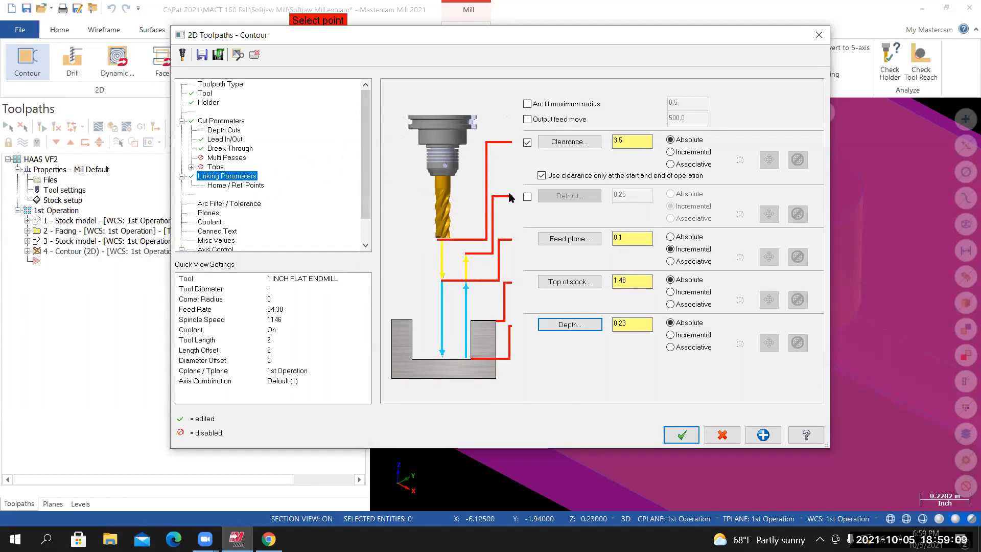
# Accept the contour parameters to generate the toolpath and inspect its passes around the soft jaw
pyautogui.click(680, 434)
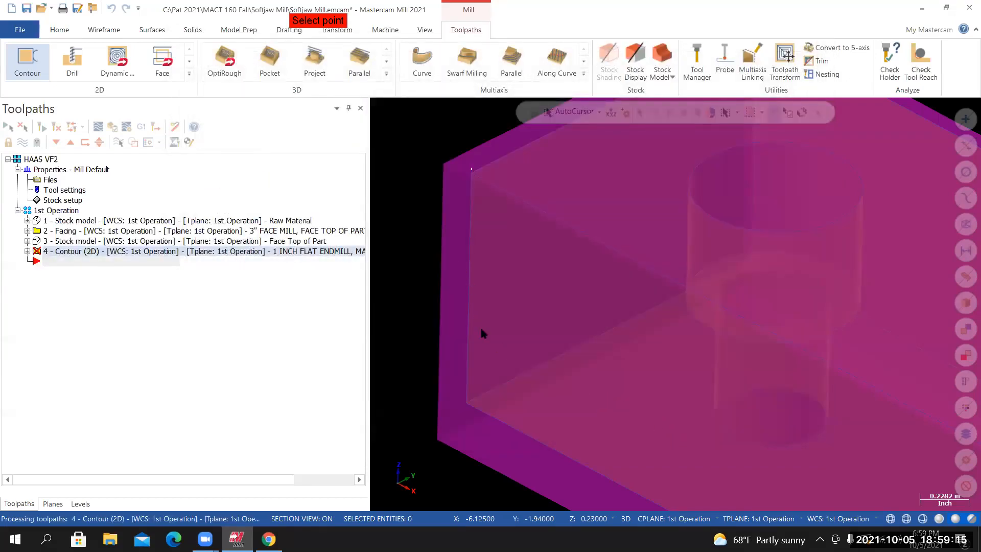
pyautogui.scroll(-5, 561, 396)
pyautogui.rightClick(457, 264)
pyautogui.moveTo(562, 396)
pyautogui.mouseDown(button='middle')
pyautogui.moveTo(457, 263)
pyautogui.moveTo(580, 421)
pyautogui.moveTo(567, 384)
pyautogui.moveTo(553, 379)
pyautogui.mouseUp(button='middle')
pyautogui.moveTo(607, 435)
pyautogui.mouseDown(button='middle')
pyautogui.moveTo(598, 398)
pyautogui.moveTo(623, 394)
pyautogui.moveTo(578, 399)
pyautogui.mouseUp(button='middle')
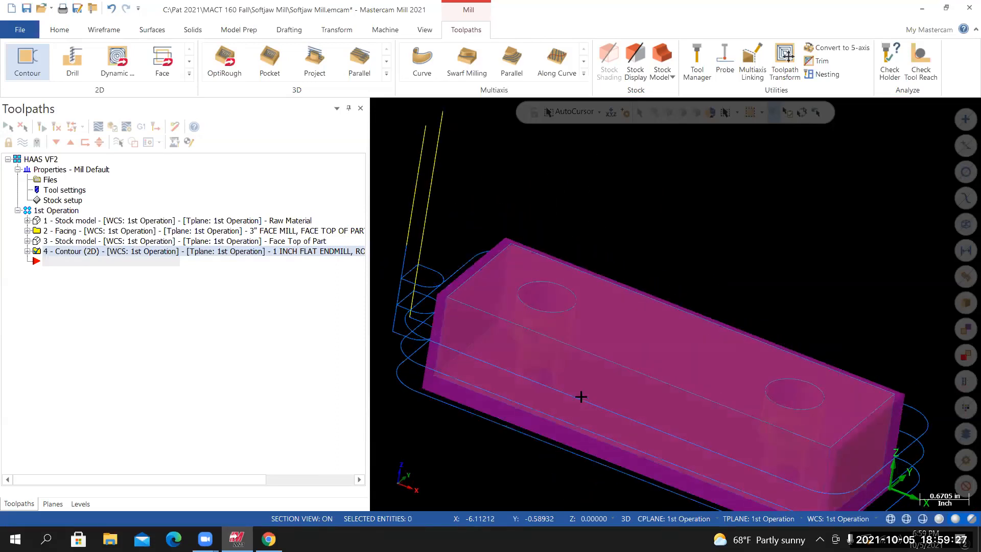
pyautogui.moveTo(500, 305); pyautogui.dragTo(589, 403, button='middle')
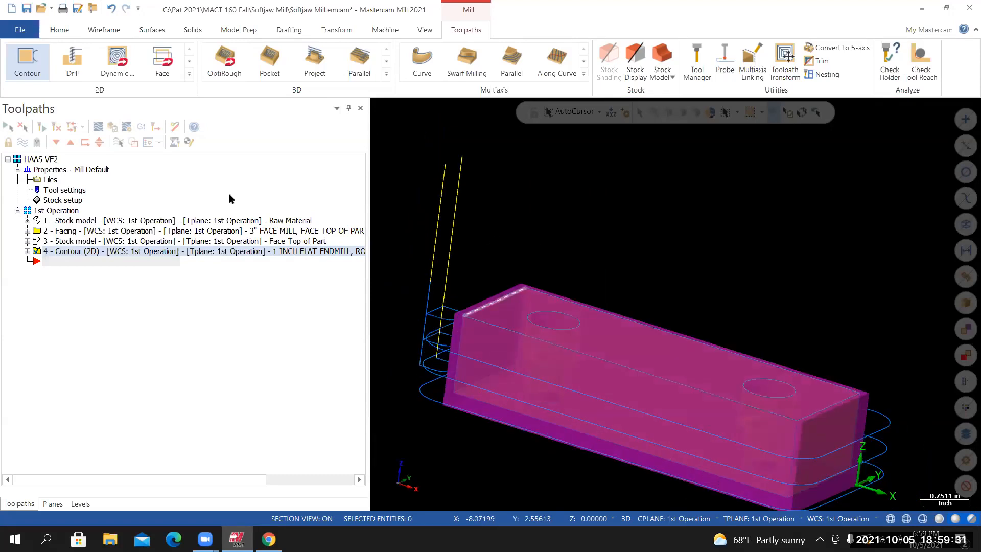
pyautogui.scroll(-3, 590, 404)
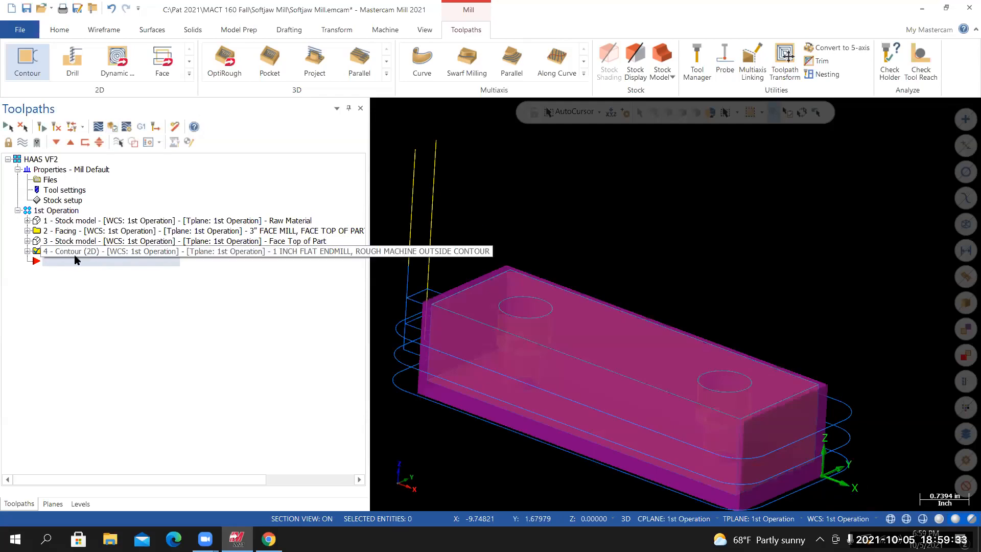
# Backplot the contour toolpath step by step through all depth passes to the final retract, checking it from several angles, and close Backplot
pyautogui.click(97, 127)
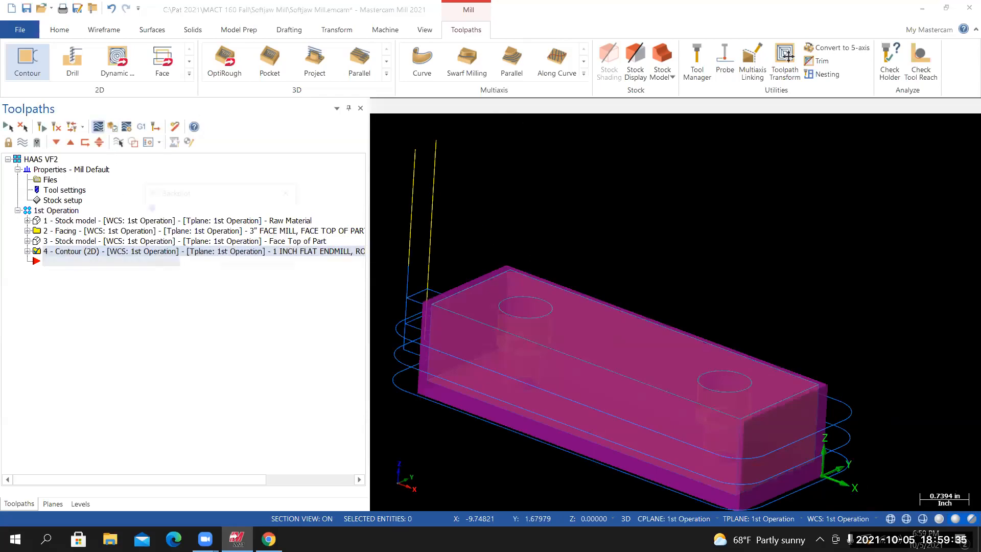
pyautogui.hotkey('alt', 't')
pyautogui.moveTo(511, 344)
pyautogui.mouseDown(button='middle')
pyautogui.moveTo(521, 366)
pyautogui.moveTo(511, 334)
pyautogui.mouseUp(button='middle')
pyautogui.press('s')
pyautogui.press('s')
pyautogui.press('s')
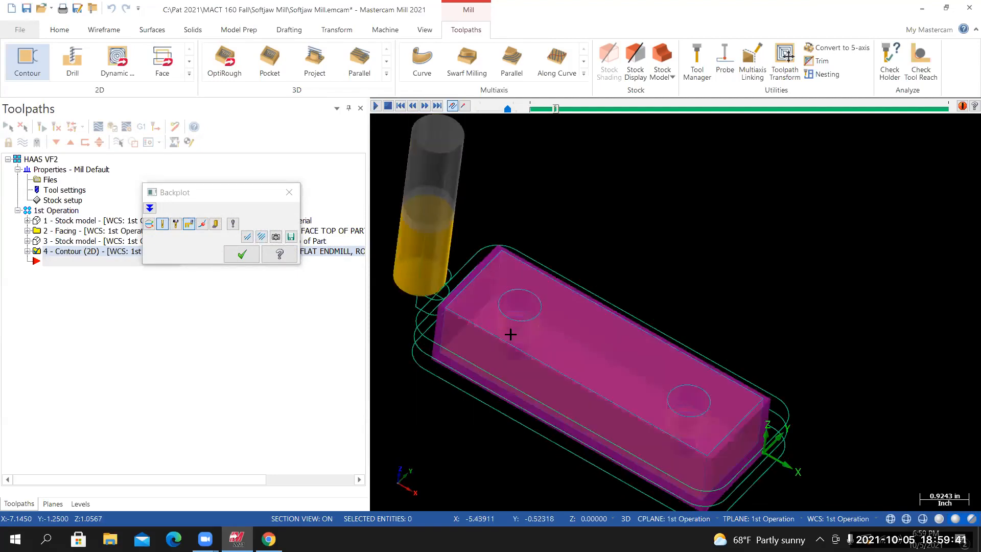
pyautogui.press('s')
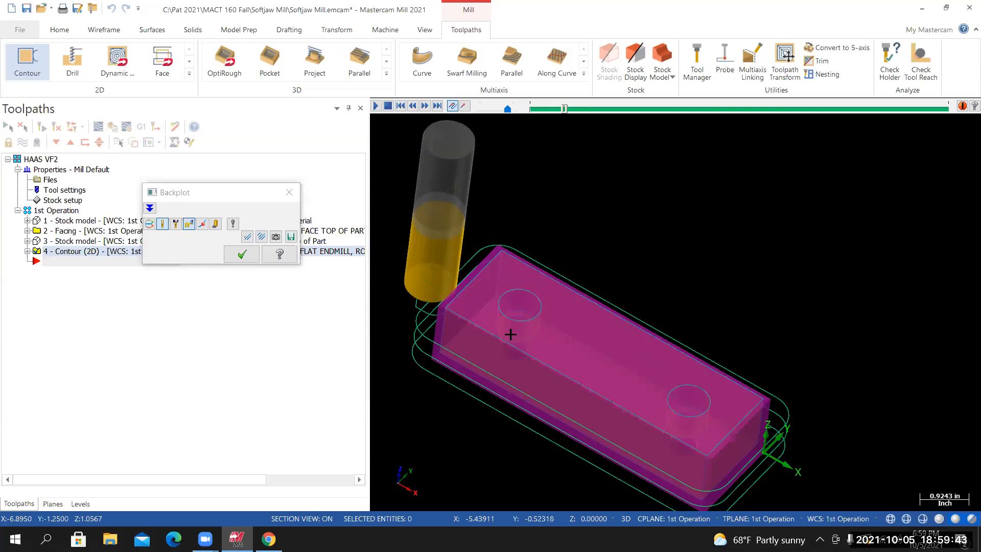
pyautogui.moveTo(566, 328); pyautogui.dragTo(581, 305, button='middle')
pyautogui.press('s')
pyautogui.press('s')
pyautogui.press('s')
pyautogui.press('s')
pyautogui.press('s')
pyautogui.press('s')
pyautogui.press('s')
pyautogui.press('s')
pyautogui.press('s')
pyautogui.press('s')
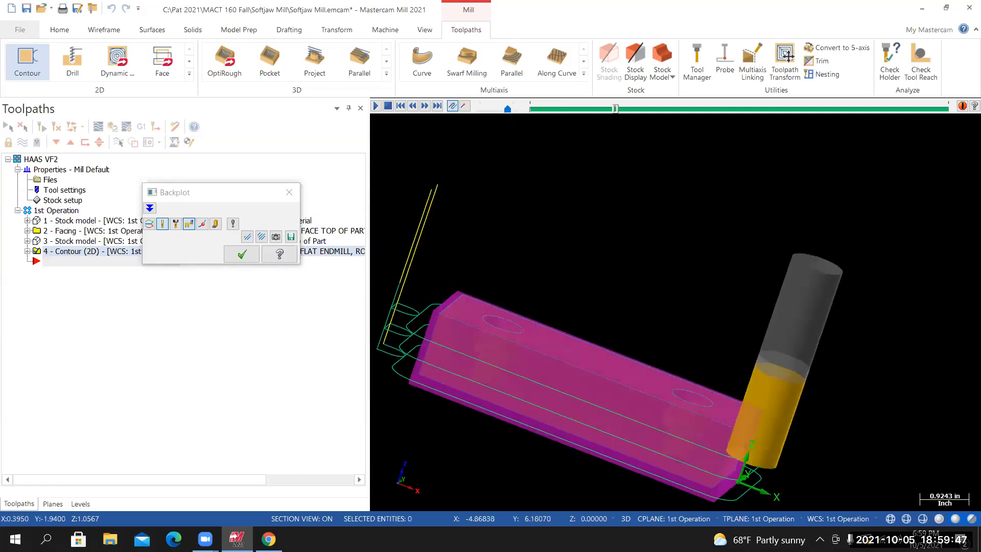
pyautogui.press('s')
pyautogui.moveTo(535, 339); pyautogui.dragTo(545, 348, button='middle')
pyautogui.press('s')
pyautogui.press('s')
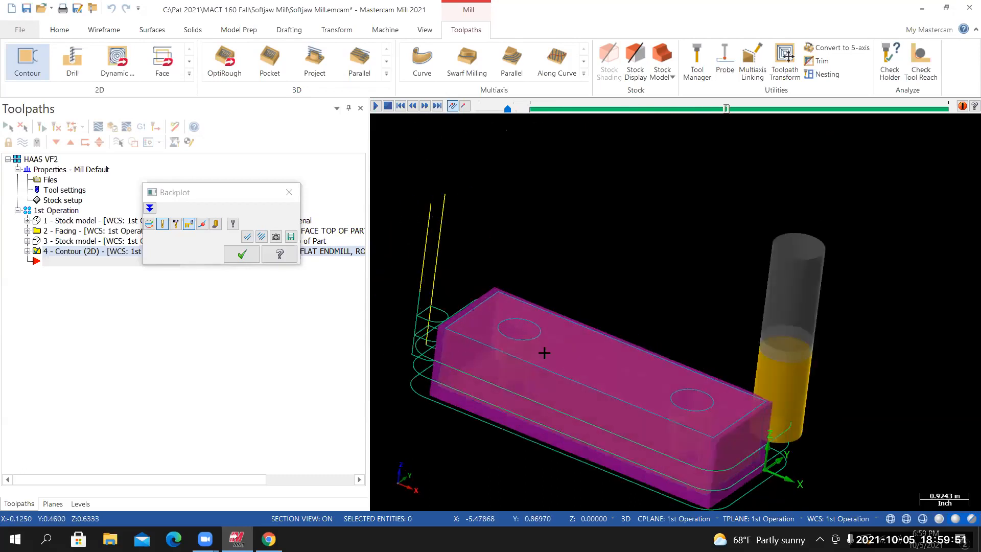
pyautogui.press('s')
pyautogui.press('s')
pyautogui.press('s')
pyautogui.press('s')
pyautogui.press('s')
pyautogui.press('s')
pyautogui.press('s')
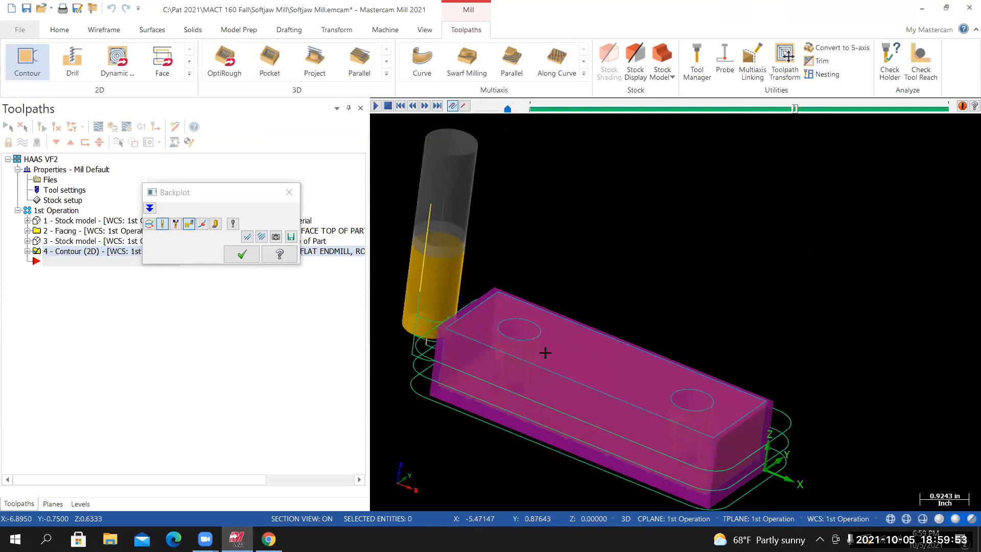
pyautogui.press('s')
pyautogui.press('s')
pyautogui.press('s')
pyautogui.press('s')
pyautogui.press('s')
pyautogui.press('s')
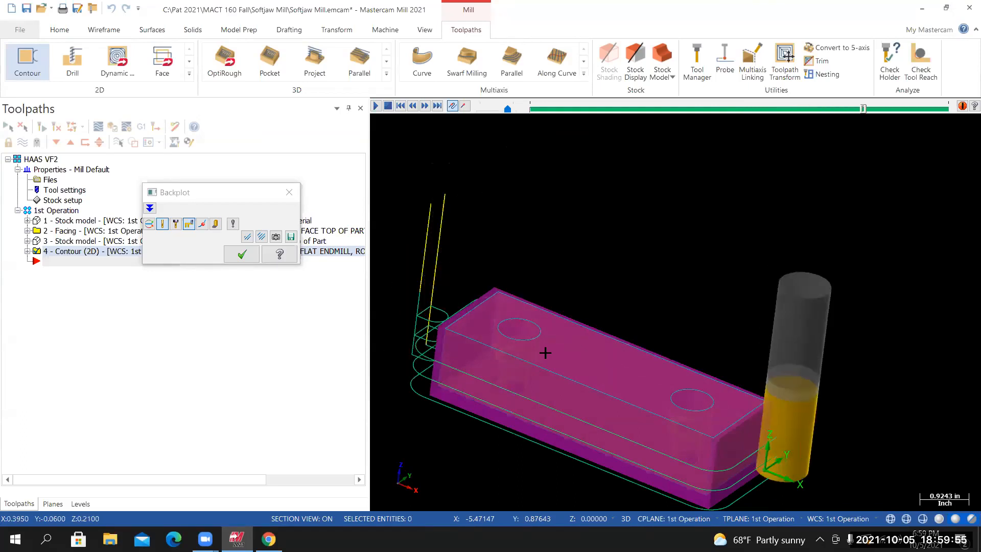
pyautogui.press('s')
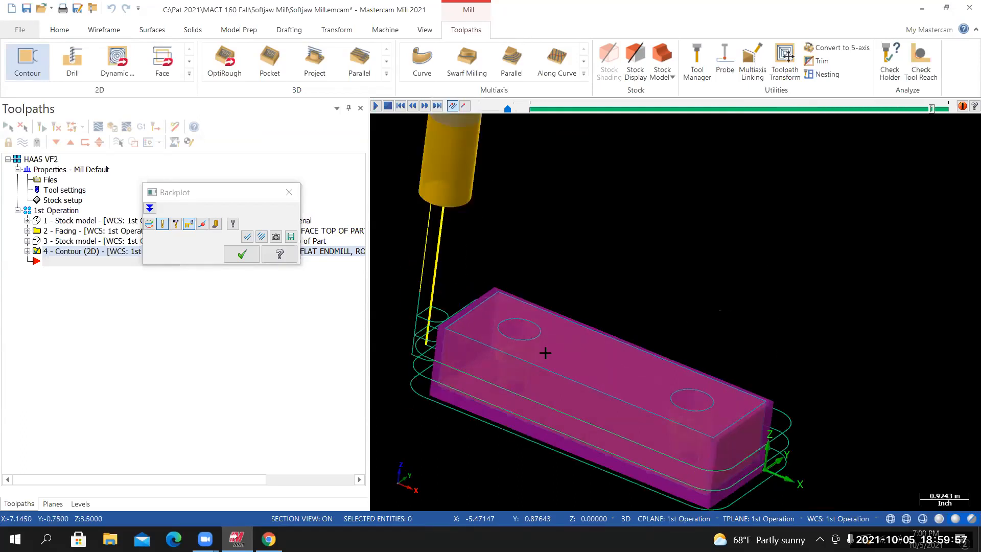
pyautogui.moveTo(565, 344); pyautogui.dragTo(539, 410, button='middle')
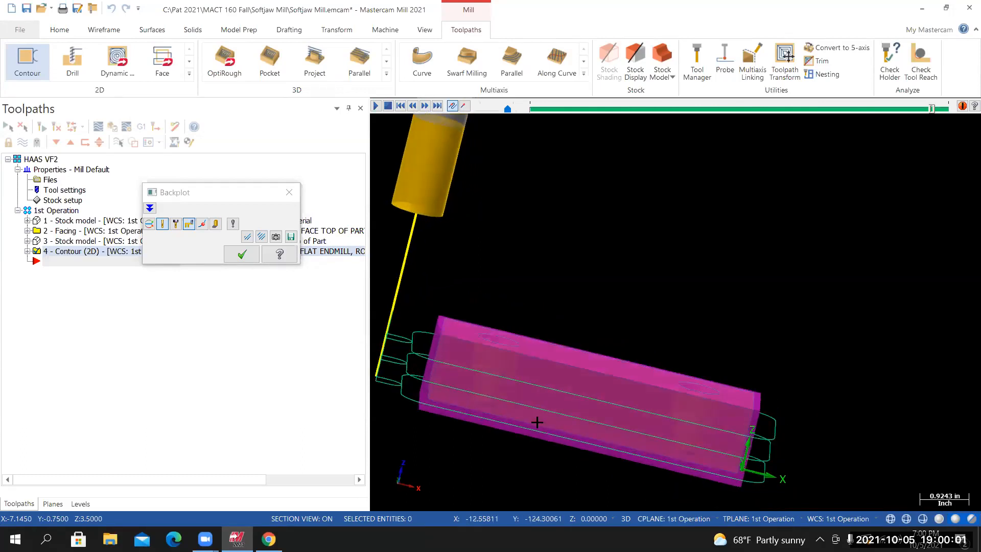
pyautogui.moveTo(568, 380); pyautogui.dragTo(503, 340, button='middle')
pyautogui.click(289, 192)
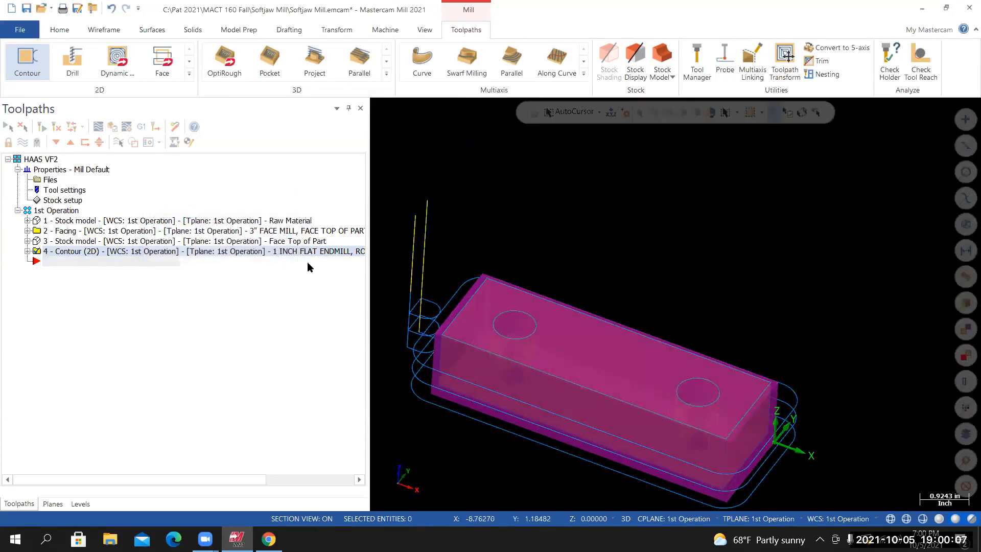
# Hide the contour toolpath's display, show the part in isometric view and save the file
pyautogui.click(22, 143)
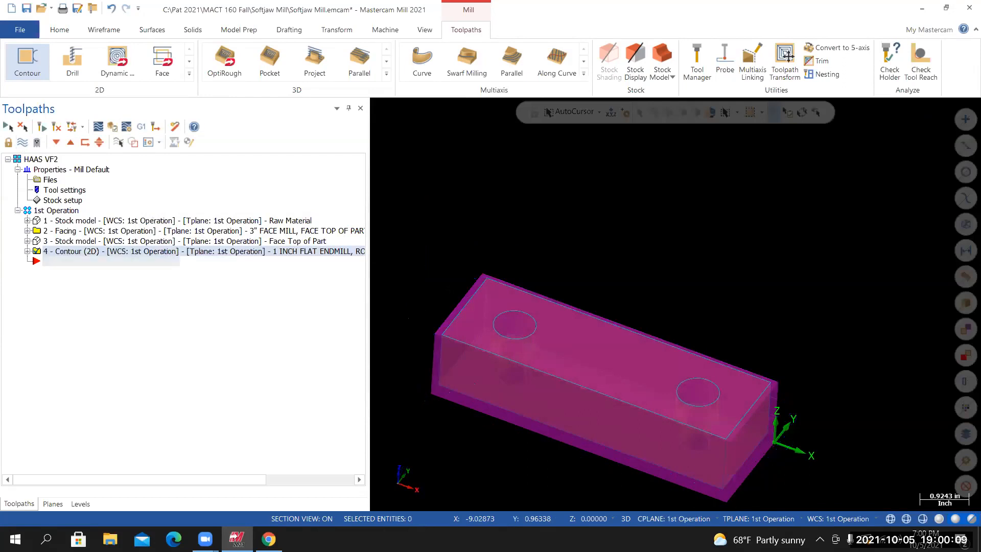
pyautogui.rightClick(431, 185)
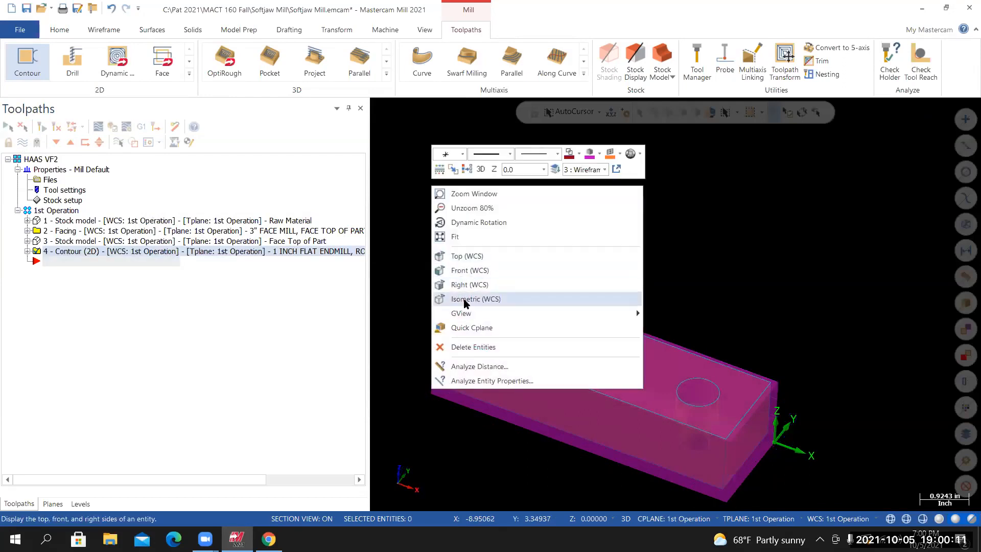
pyautogui.click(464, 300)
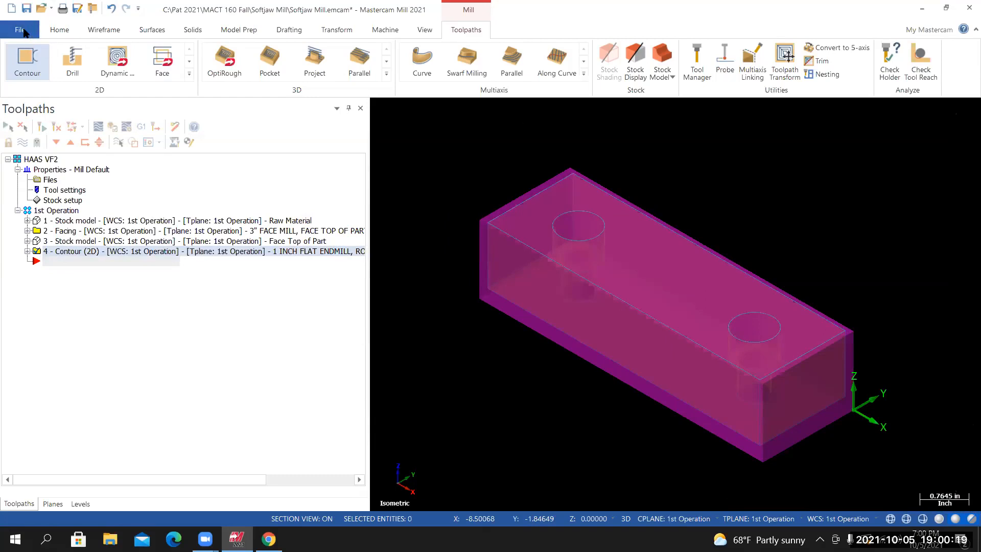
pyautogui.click(22, 30)
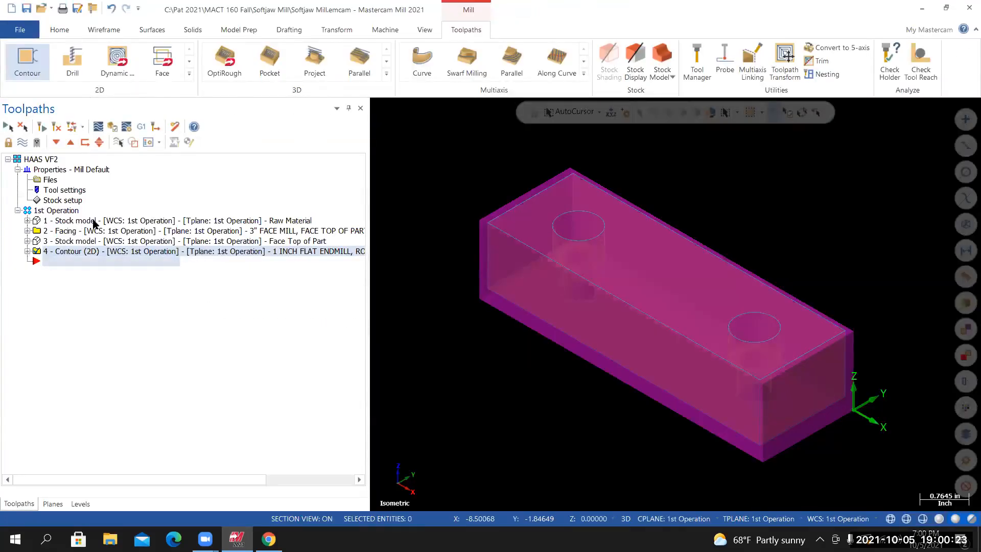
# Verify all toolpaths in the 1st Operation group by playing the solid cutting simulation through to the end
pyautogui.click(47, 211)
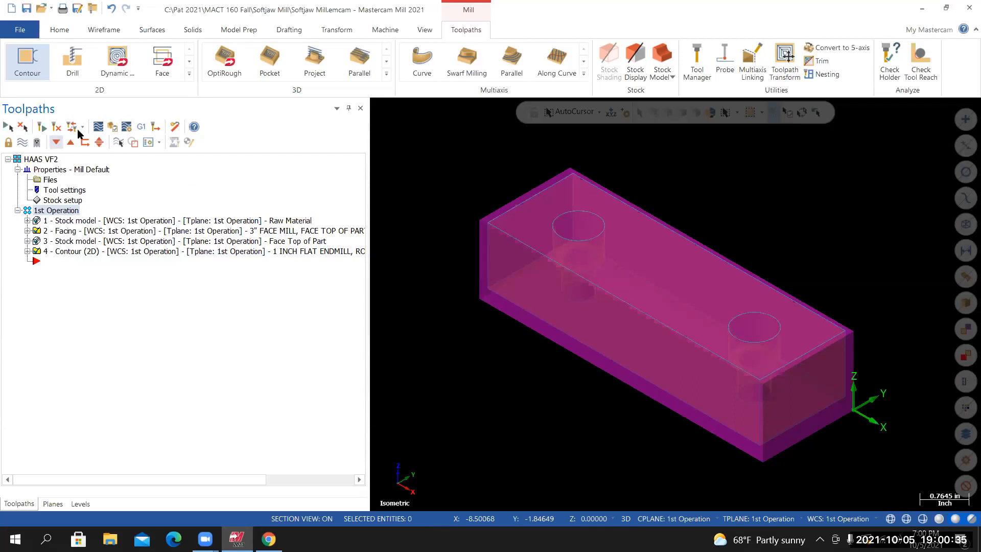
pyautogui.click(113, 126)
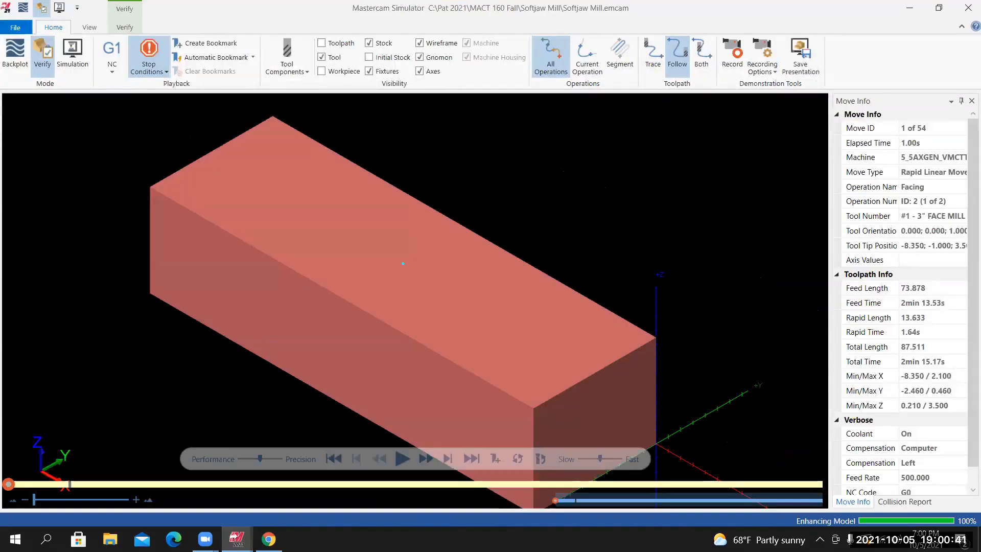
pyautogui.click(153, 76)
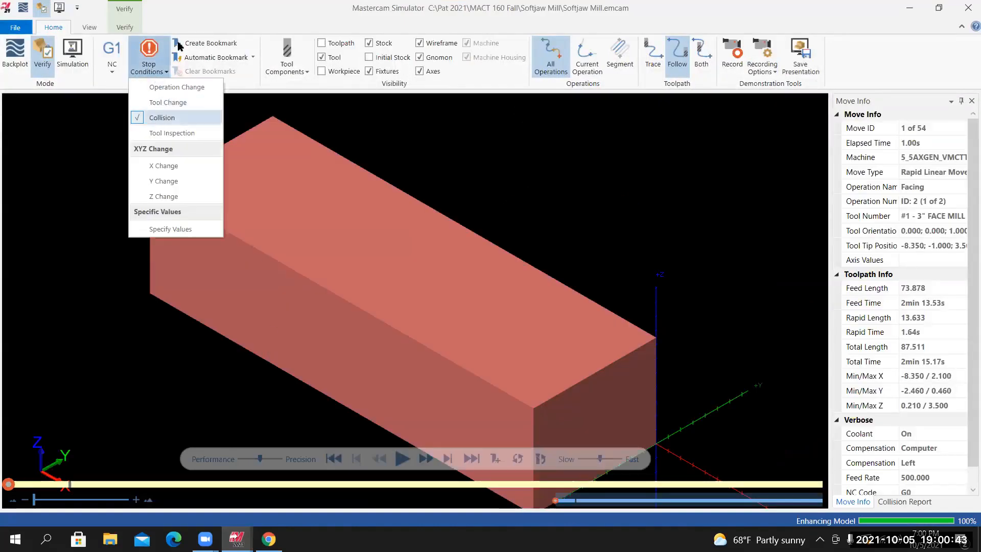
pyautogui.click(196, 12)
pyautogui.scroll(-4, 333, 390)
pyautogui.scroll(1, 332, 390)
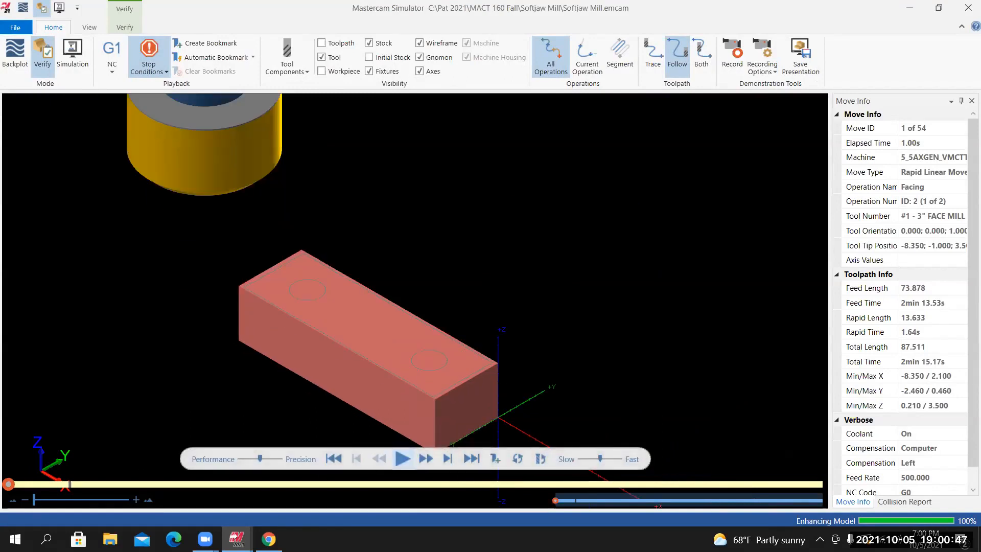
pyautogui.click(403, 458)
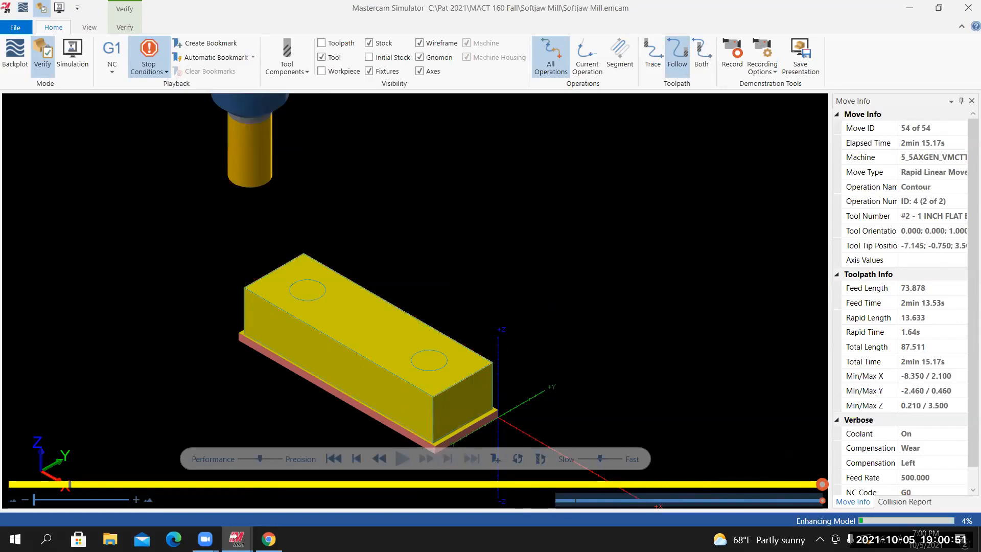
# Examine the simulated part's corners and walls for leftover material against the wireframe, then close the simulator and return to isometric view
pyautogui.moveTo(368, 327); pyautogui.dragTo(401, 333, button='middle')
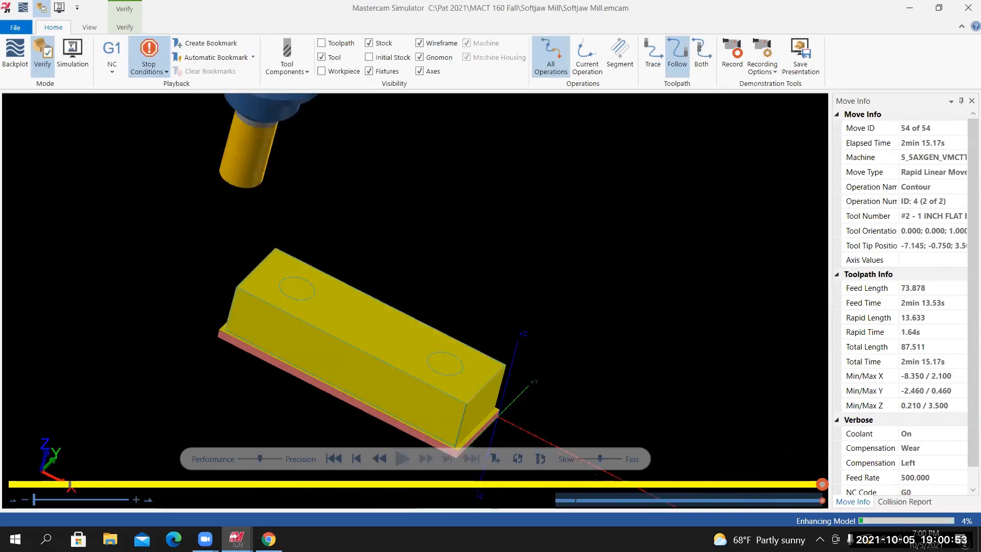
pyautogui.scroll(5, 268, 310)
pyautogui.moveTo(279, 331); pyautogui.dragTo(280, 283, button='middle')
pyautogui.scroll(3, 284, 318)
pyautogui.moveTo(271, 328); pyautogui.dragTo(284, 253, button='middle')
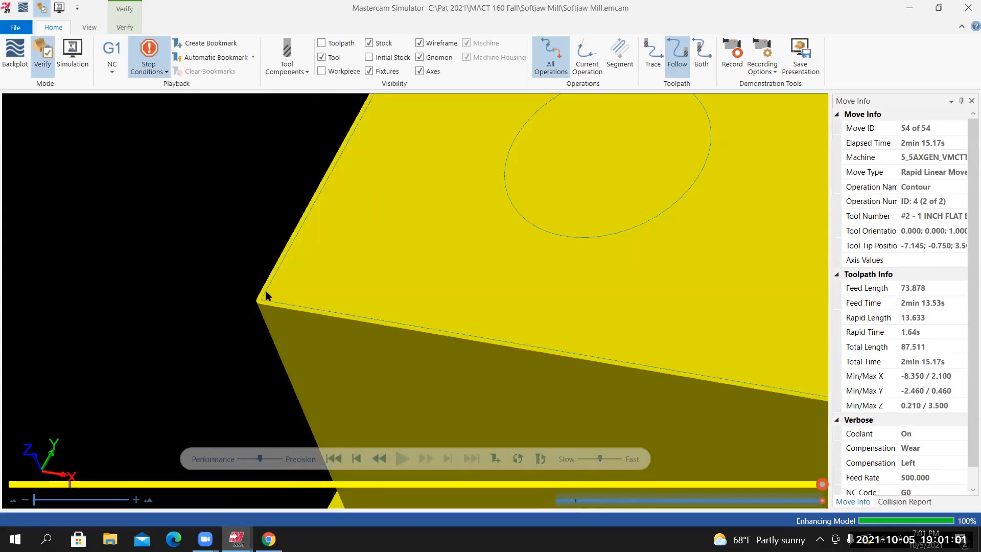
pyautogui.scroll(-3, 292, 339)
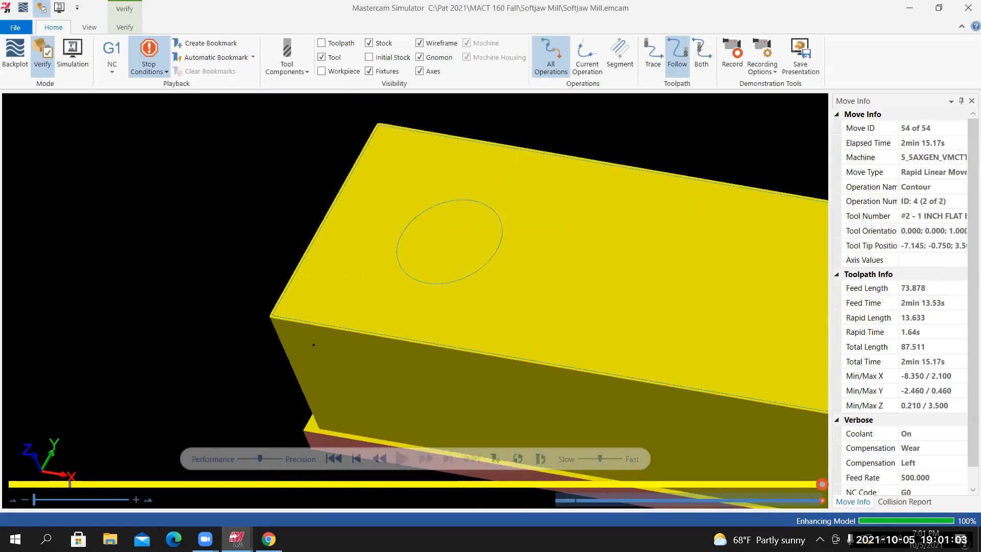
pyautogui.scroll(-4, 306, 348)
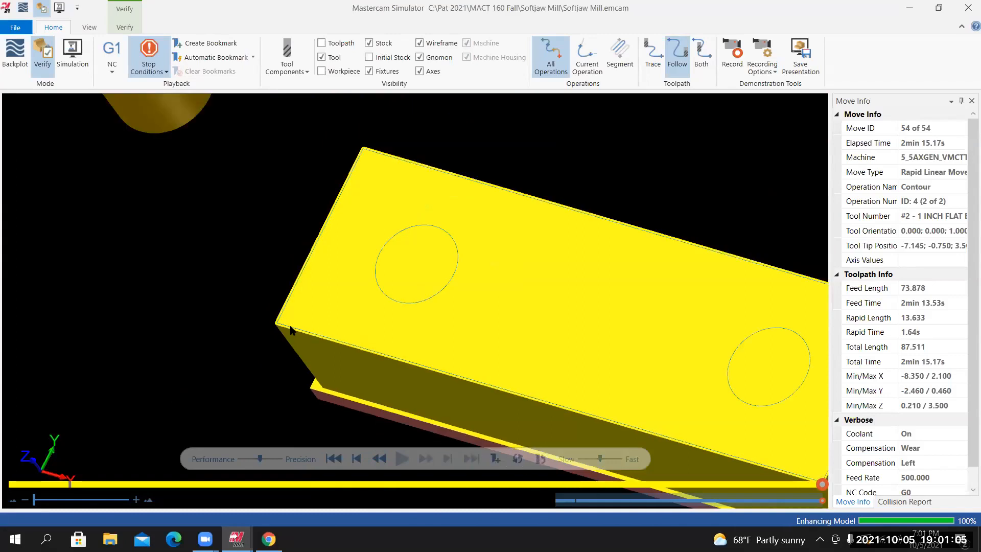
pyautogui.scroll(5, 295, 327)
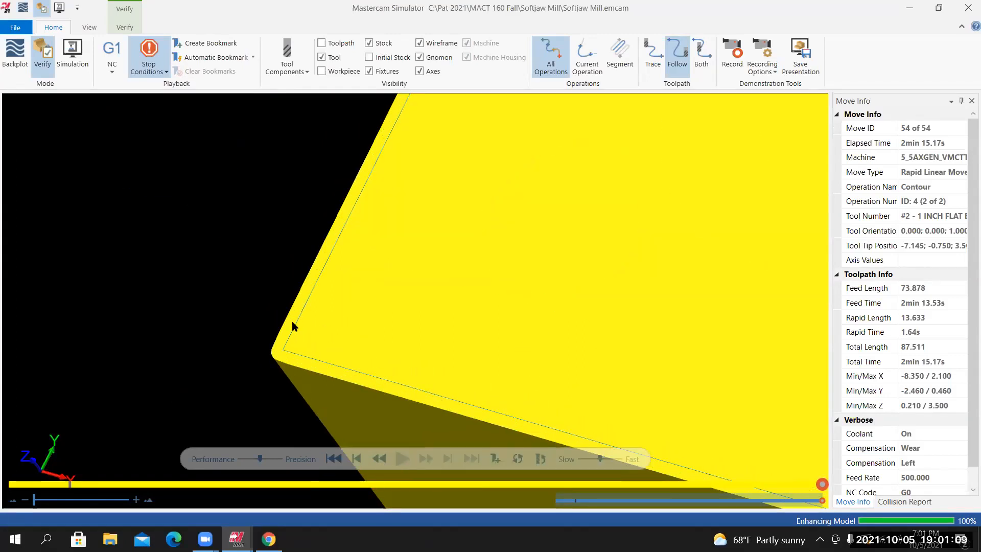
pyautogui.scroll(4, 283, 351)
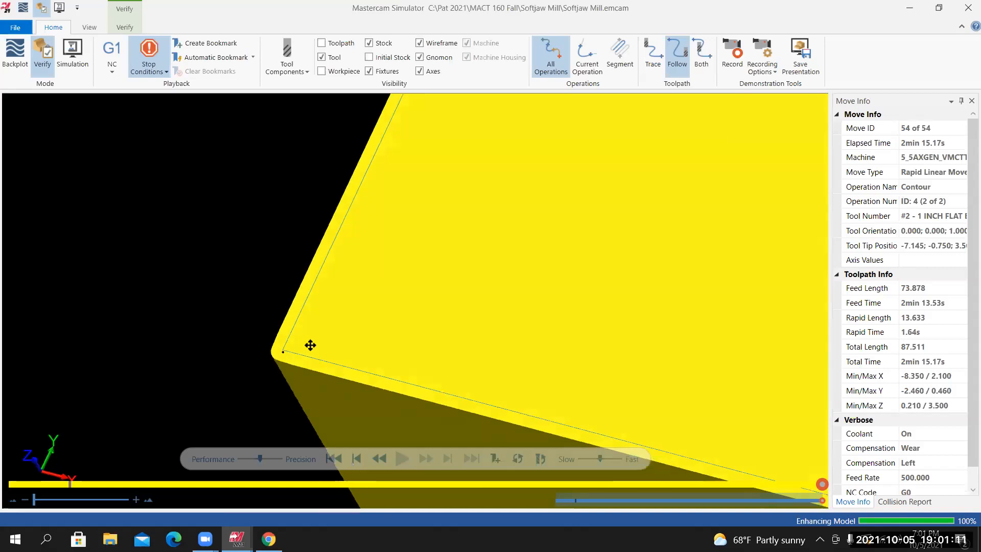
pyautogui.scroll(-8, 308, 353)
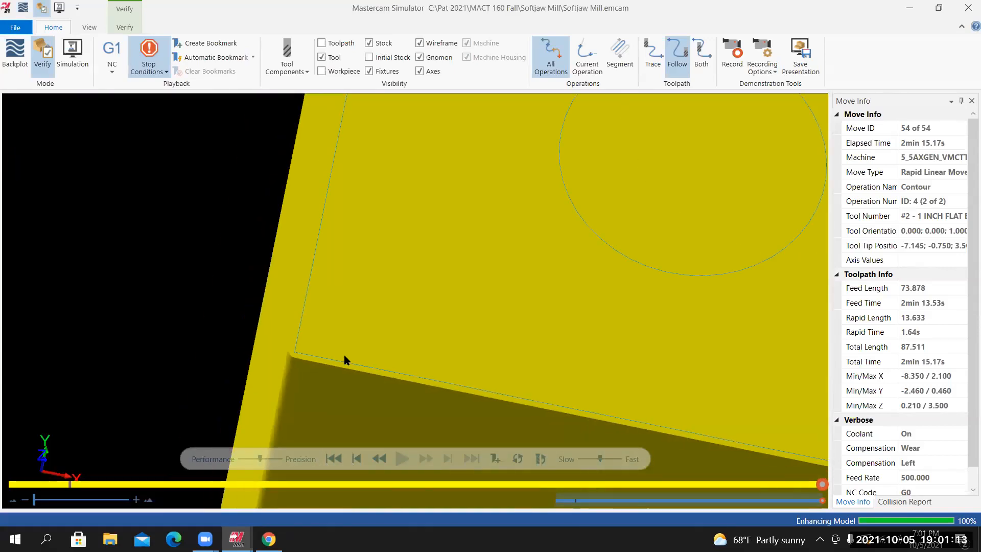
pyautogui.moveTo(316, 369); pyautogui.dragTo(353, 360, button='middle')
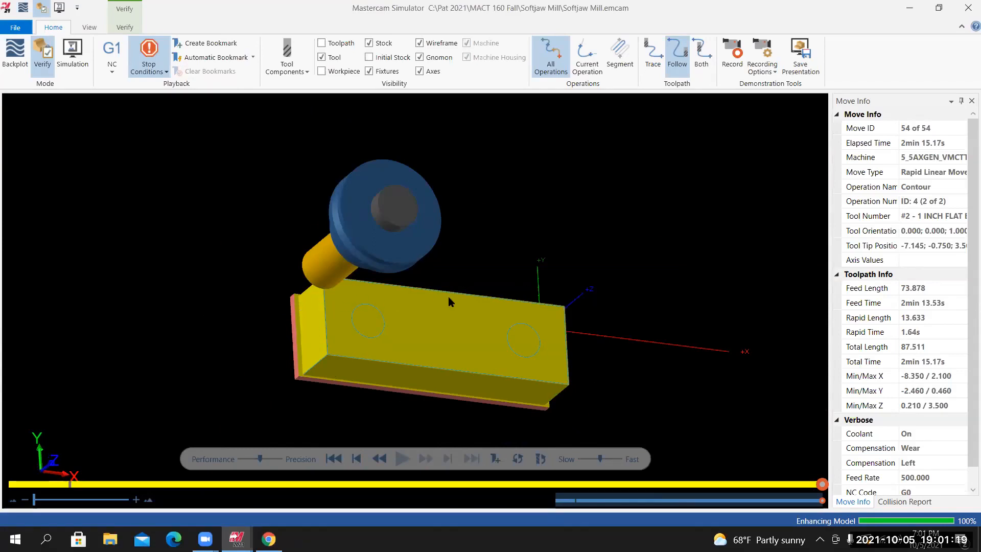
pyautogui.moveTo(442, 343); pyautogui.dragTo(309, 351, button='middle')
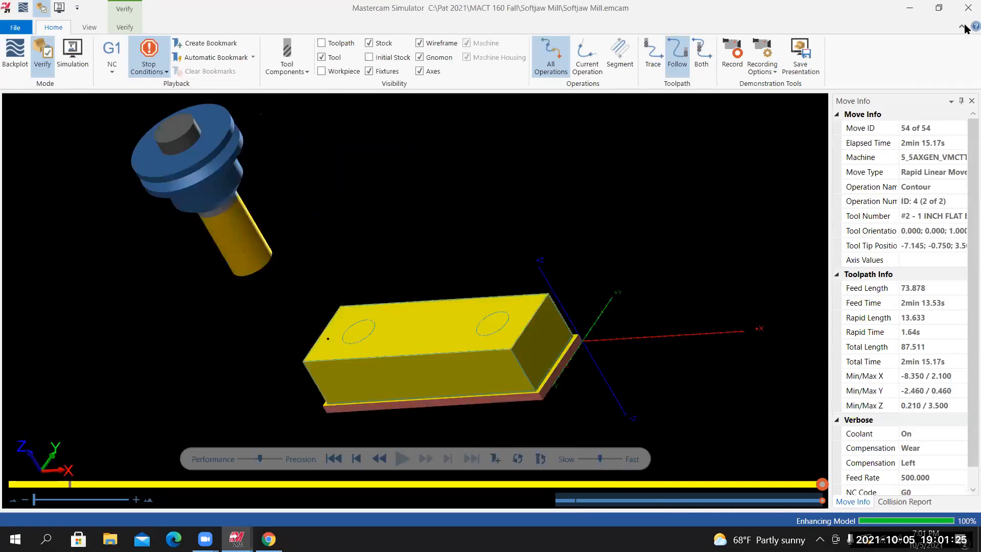
pyautogui.click(966, 8)
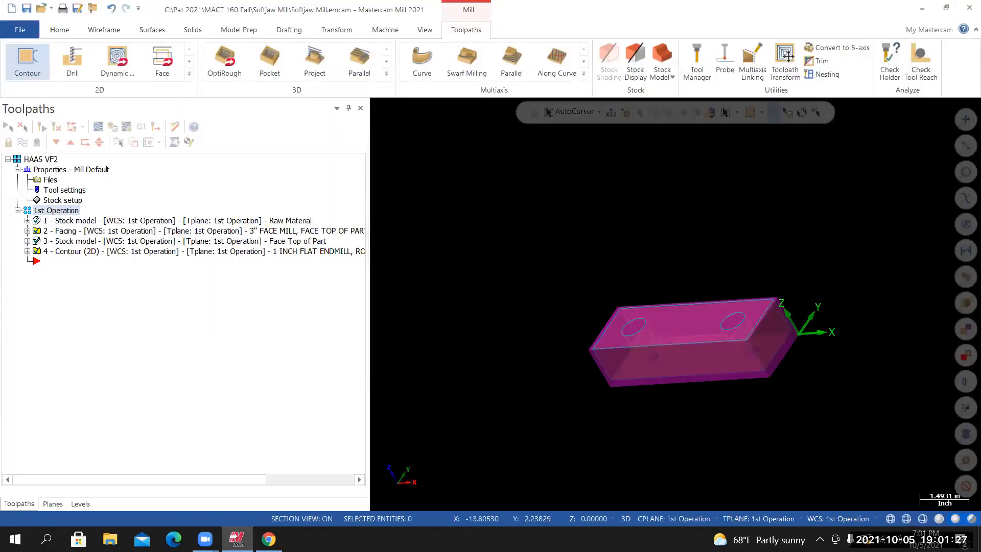
pyautogui.rightClick(433, 201)
pyautogui.click(466, 316)
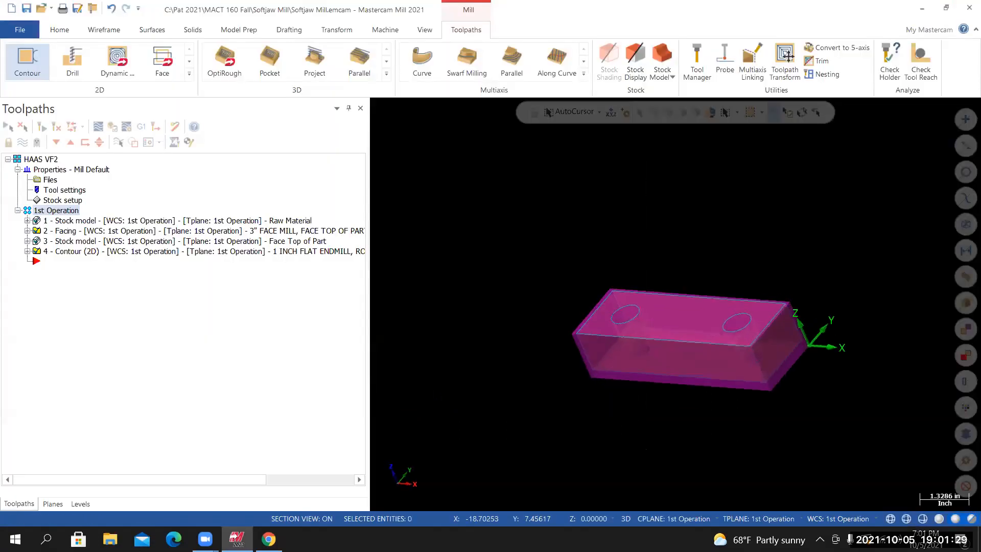
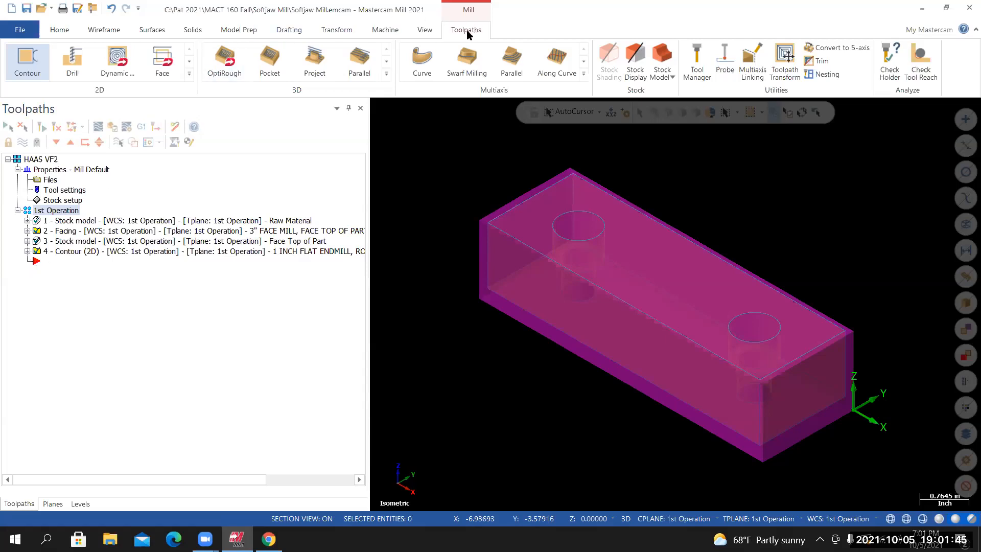
# Add a stock model named Rough Outside Contour with the Face Top of Part stock model as its initial shape
pyautogui.click(657, 65)
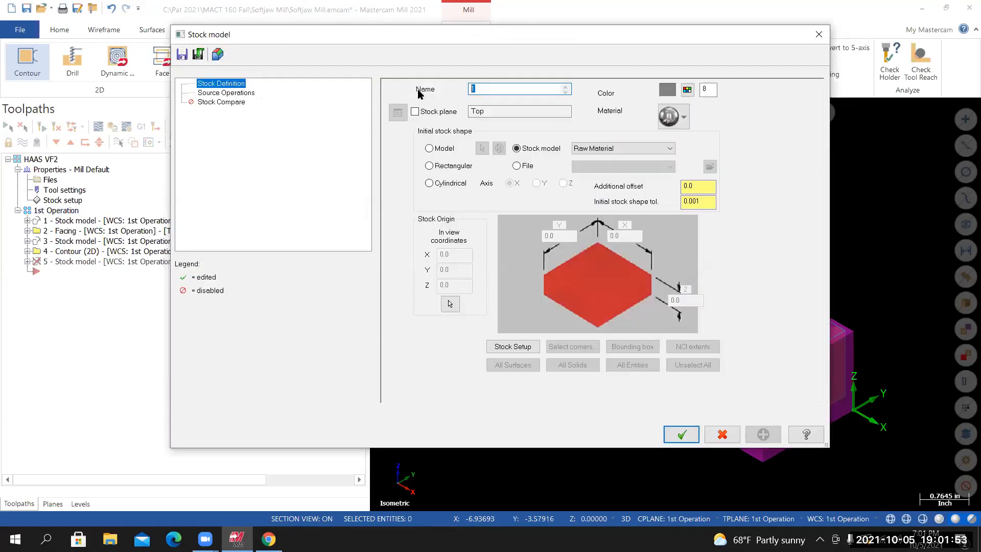
pyautogui.write('rOugh Oust')
pyautogui.press('BackSpace')
pyautogui.press('BackSpace')
pyautogui.write('t')
pyautogui.click(625, 149)
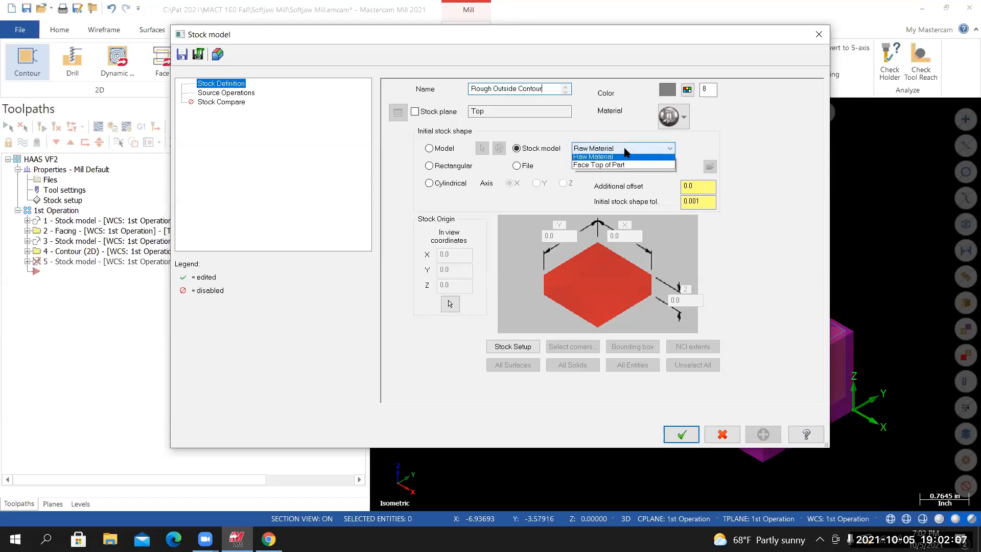
pyautogui.click(593, 167)
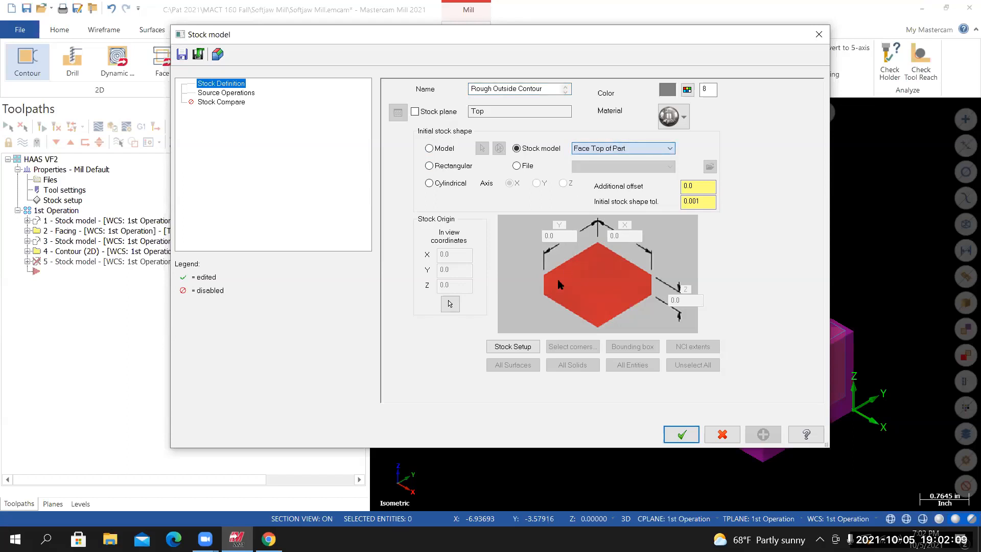
# Use the 2D Contour roughing operation as the stock model's source and generate the stock model
pyautogui.click(243, 94)
pyautogui.click(578, 144)
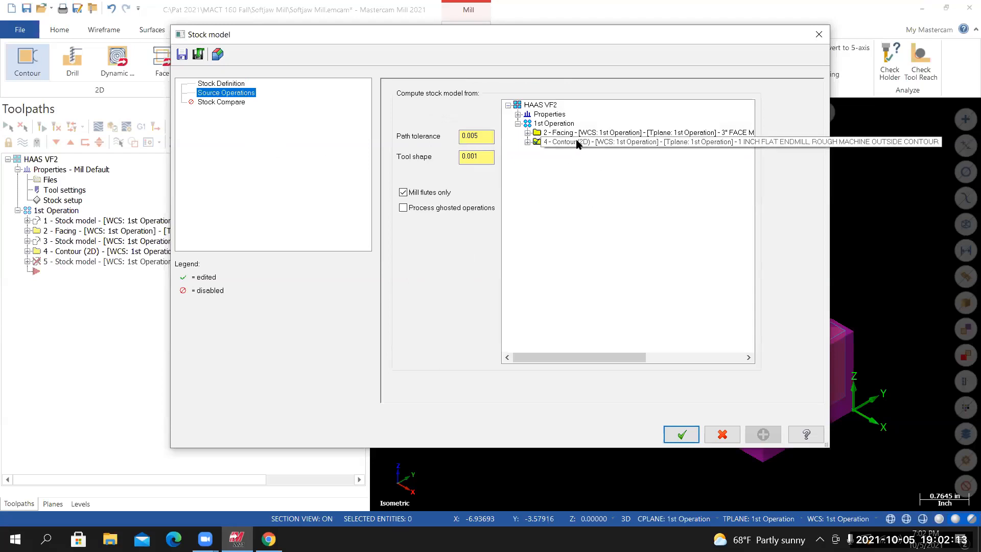
pyautogui.click(682, 435)
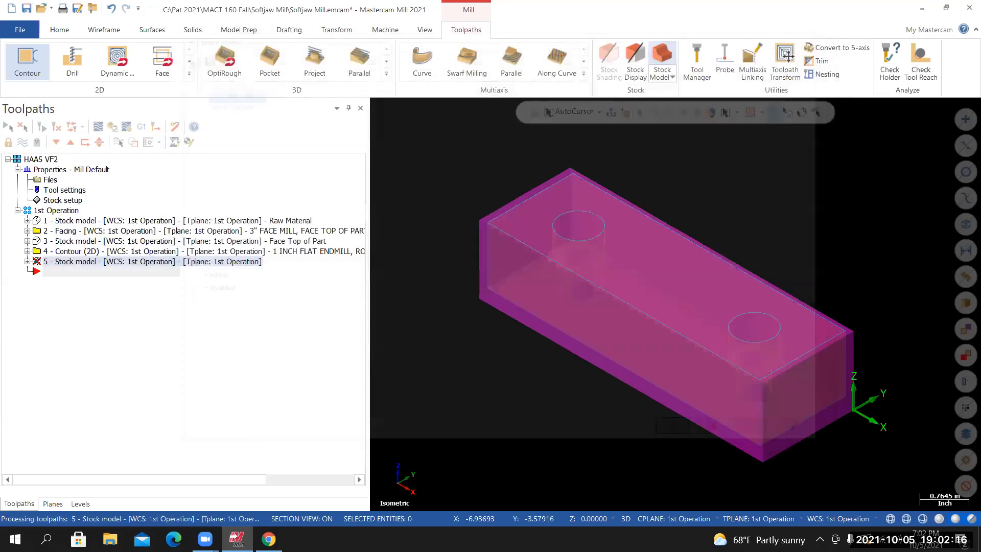
# Hide level 6, Material, to compare the new stock model with the solid part
pyautogui.moveTo(540, 447)
pyautogui.mouseDown(button='middle')
pyautogui.moveTo(614, 381)
pyautogui.moveTo(608, 435)
pyautogui.mouseUp(button='middle')
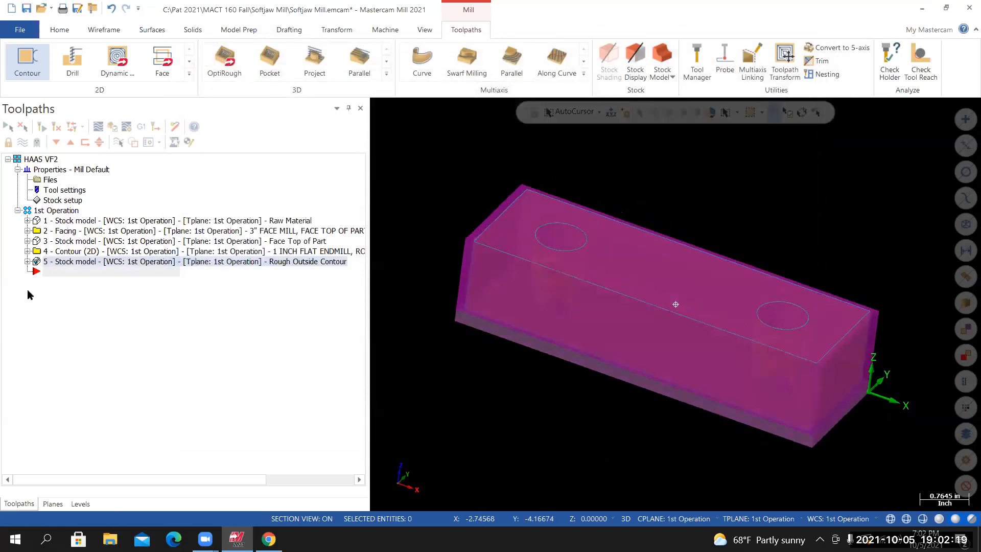
pyautogui.click(80, 504)
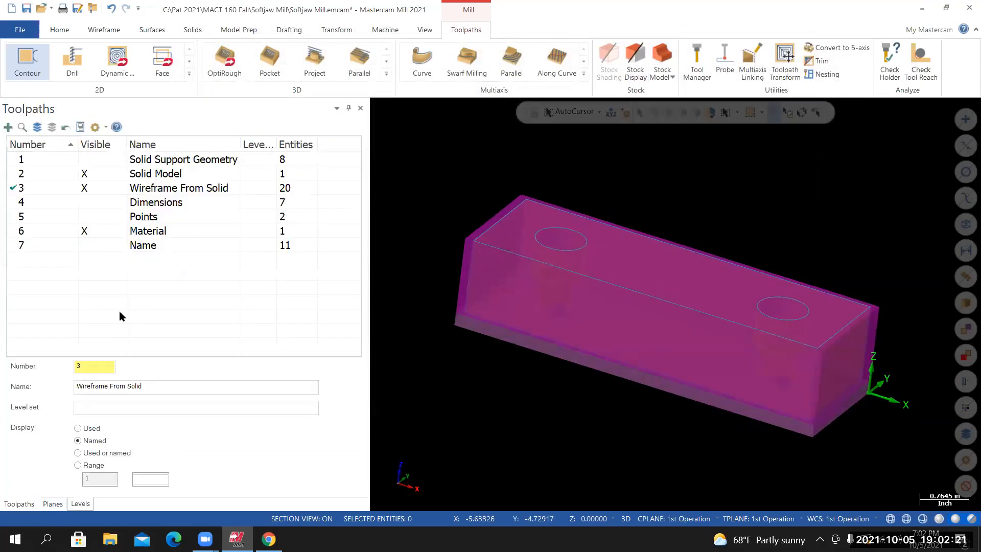
pyautogui.click(84, 231)
# Examine the stock remaining around the part's walls and base from several angles, then return to the toolpath list
pyautogui.moveTo(676, 304)
pyautogui.mouseDown(button='middle')
pyautogui.moveTo(687, 258)
pyautogui.moveTo(674, 327)
pyautogui.mouseUp(button='middle')
pyautogui.scroll(4, 677, 329)
pyautogui.moveTo(498, 358); pyautogui.dragTo(498, 371, button='middle')
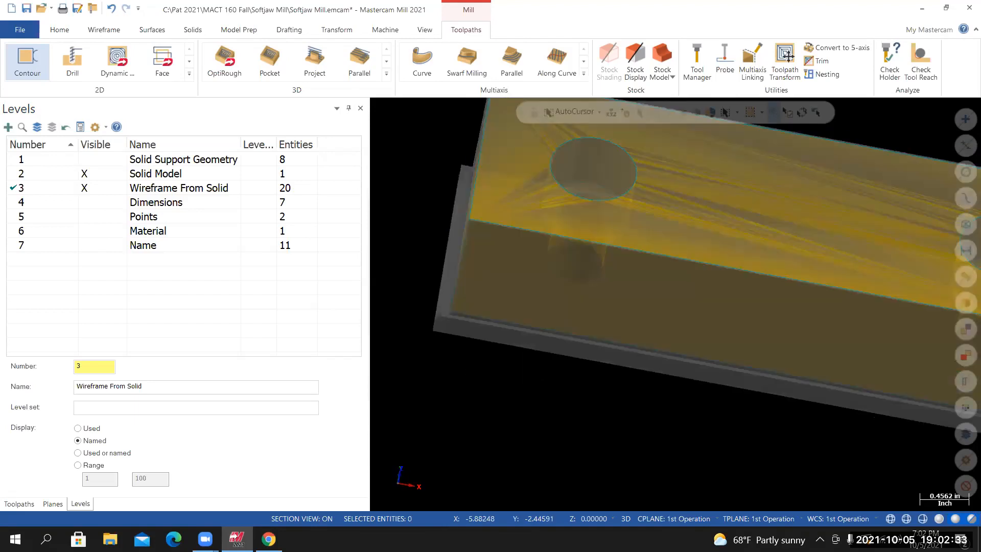
pyautogui.scroll(-3, 498, 371)
pyautogui.moveTo(653, 360); pyautogui.dragTo(653, 386, button='middle')
pyautogui.moveTo(676, 304)
pyautogui.mouseDown(button='middle')
pyautogui.moveTo(676, 294)
pyautogui.moveTo(674, 322)
pyautogui.mouseUp(button='middle')
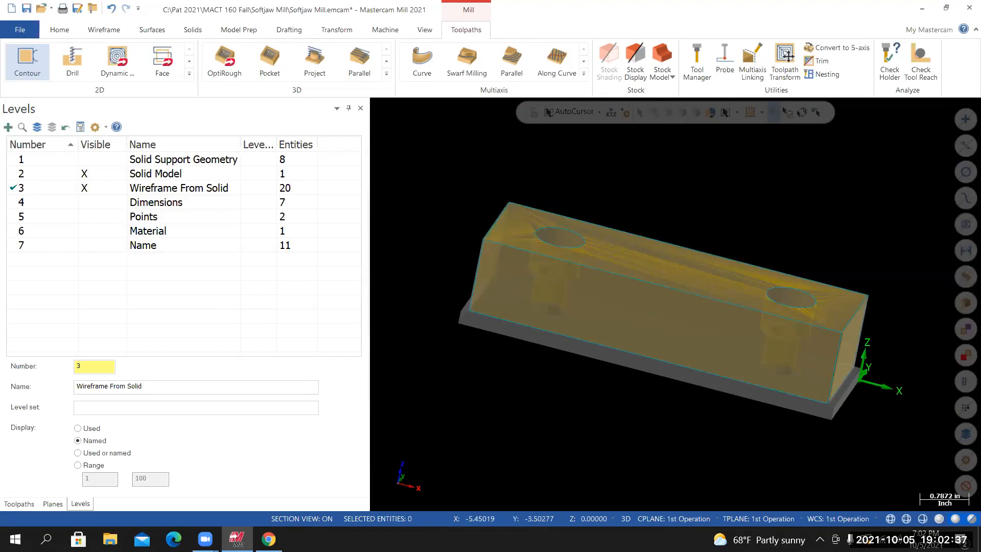
pyautogui.scroll(3, 489, 353)
pyautogui.scroll(2, 473, 296)
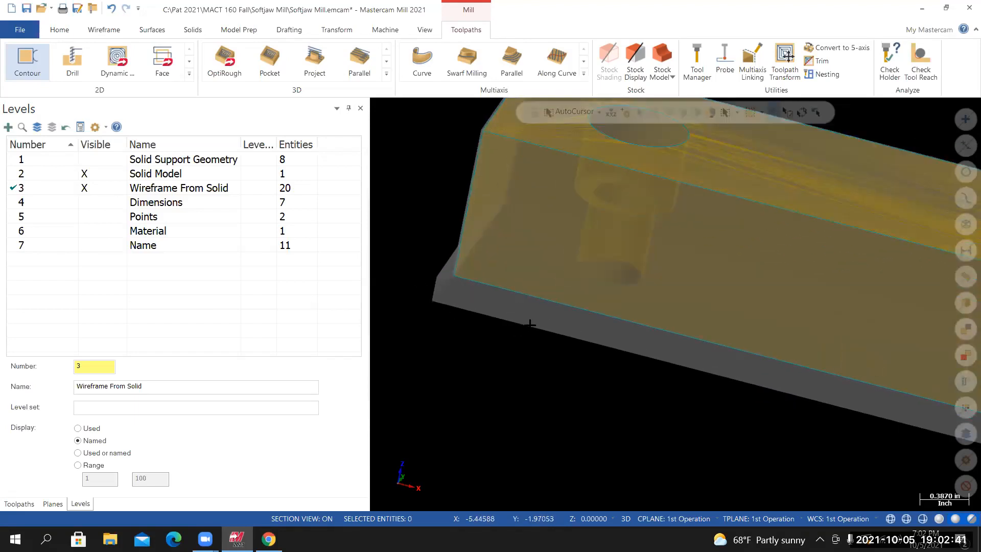
pyautogui.moveTo(538, 297)
pyautogui.mouseDown(button='middle')
pyautogui.moveTo(508, 309)
pyautogui.moveTo(519, 300)
pyautogui.moveTo(644, 318)
pyautogui.mouseUp(button='middle')
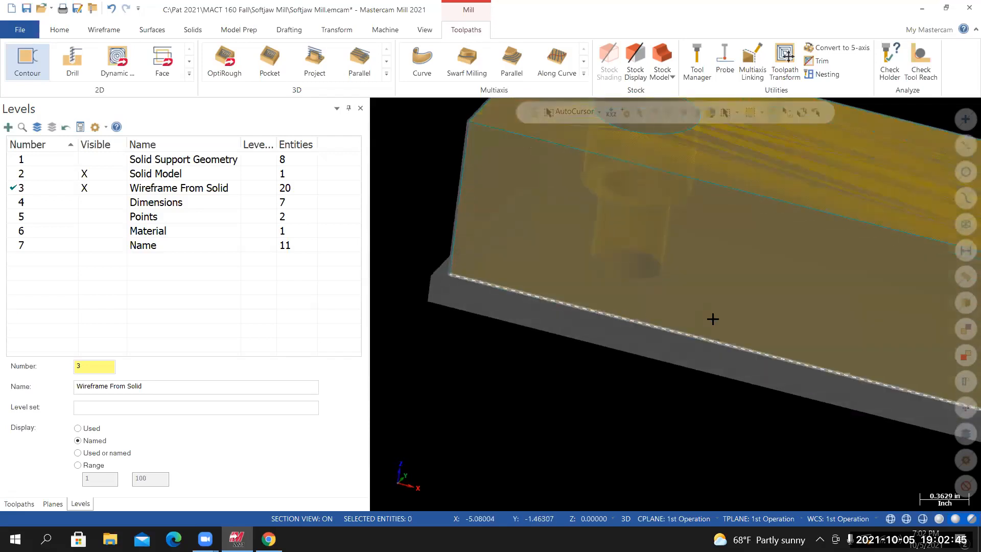
pyautogui.scroll(-2, 728, 321)
pyautogui.scroll(-1, 523, 304)
pyautogui.moveTo(529, 304)
pyautogui.mouseDown(button='middle')
pyautogui.moveTo(608, 371)
pyautogui.moveTo(648, 366)
pyautogui.moveTo(893, 440)
pyautogui.mouseUp(button='middle')
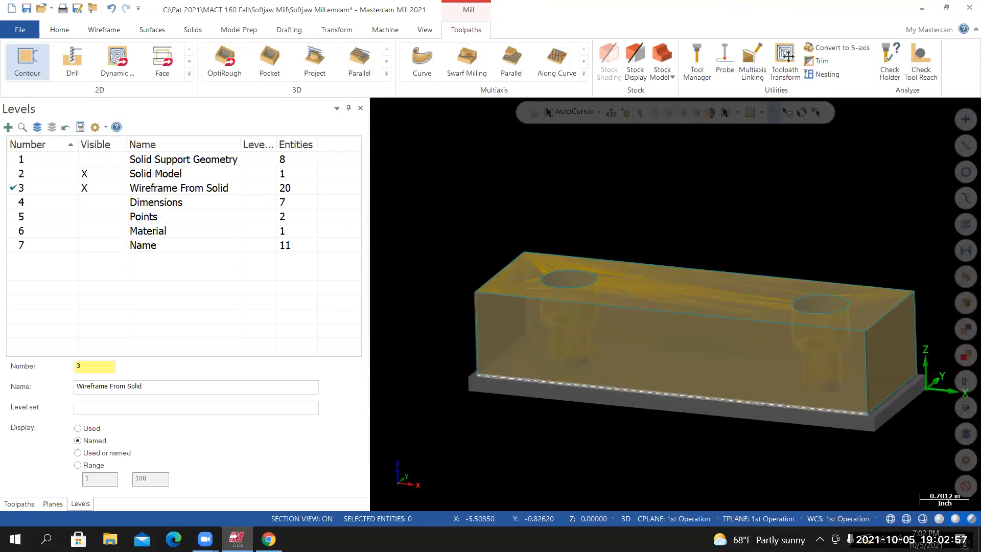
pyautogui.moveTo(676, 304)
pyautogui.mouseDown(button='middle')
pyautogui.moveTo(609, 286)
pyautogui.moveTo(680, 235)
pyautogui.moveTo(638, 245)
pyautogui.moveTo(631, 273)
pyautogui.moveTo(608, 237)
pyautogui.moveTo(588, 245)
pyautogui.moveTo(592, 227)
pyautogui.moveTo(587, 256)
pyautogui.moveTo(522, 280)
pyautogui.moveTo(603, 271)
pyautogui.moveTo(613, 294)
pyautogui.moveTo(608, 245)
pyautogui.moveTo(585, 266)
pyautogui.moveTo(570, 263)
pyautogui.mouseUp(button='middle')
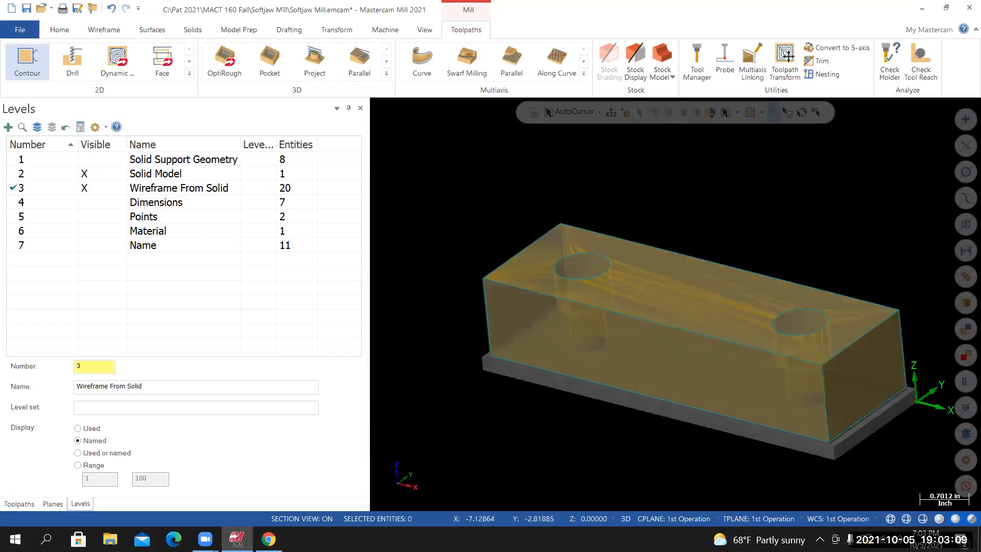
pyautogui.click(19, 504)
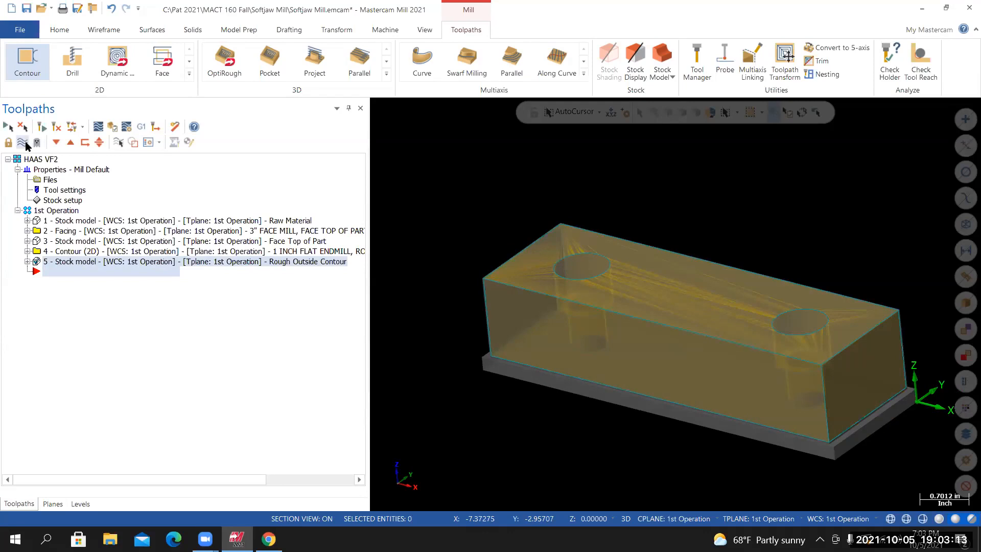
# Hide the Rough Outside Contour stock model's display and save the Softjaw Mill part file
pyautogui.click(37, 142)
pyautogui.rightClick(438, 159)
pyautogui.click(481, 275)
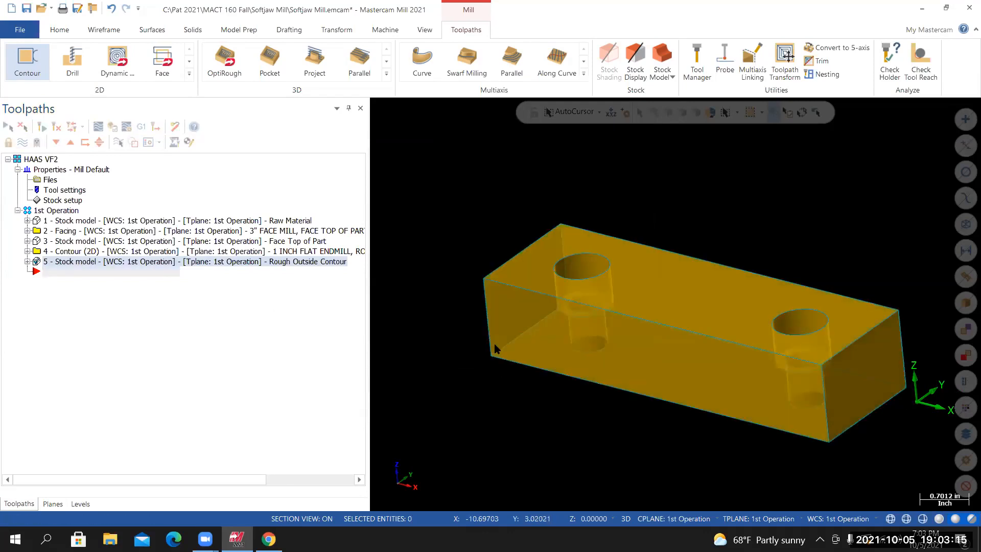
pyautogui.click(23, 30)
pyautogui.click(26, 158)
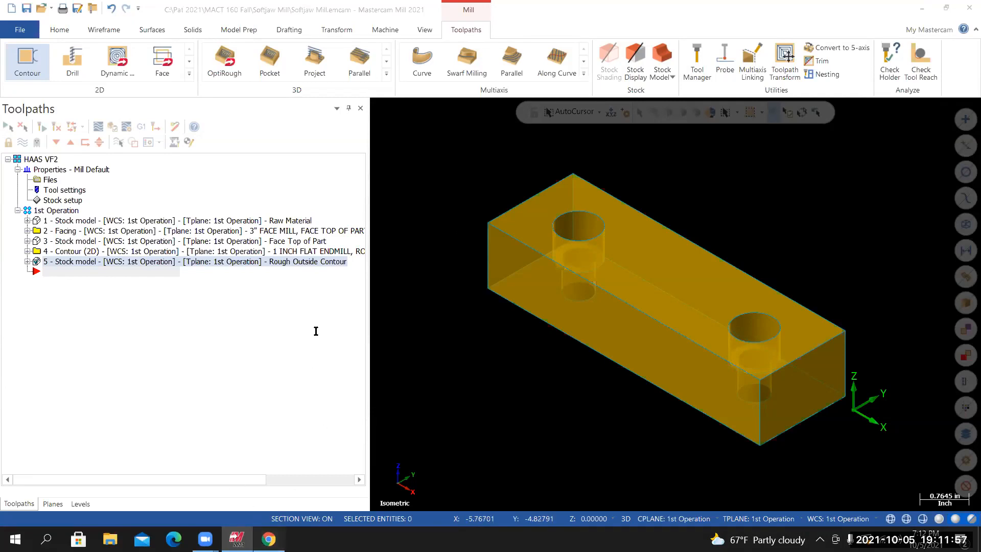
# Check the course page's tool list in Chrome and, back in Mastercam, start a new 2D Contour toolpath on the part's top outer edge chain
pyautogui.hotkey('alt', 'Tab')
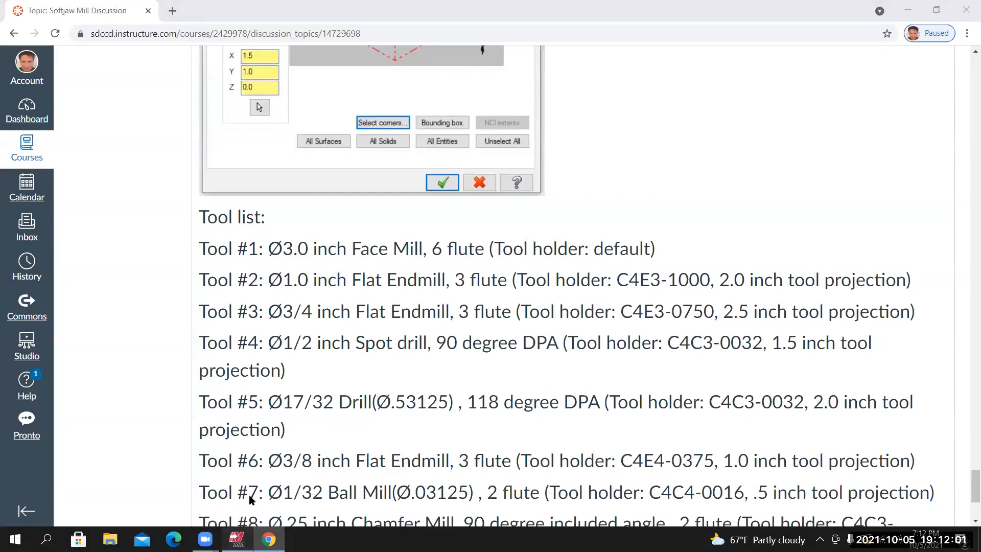
pyautogui.click(237, 539)
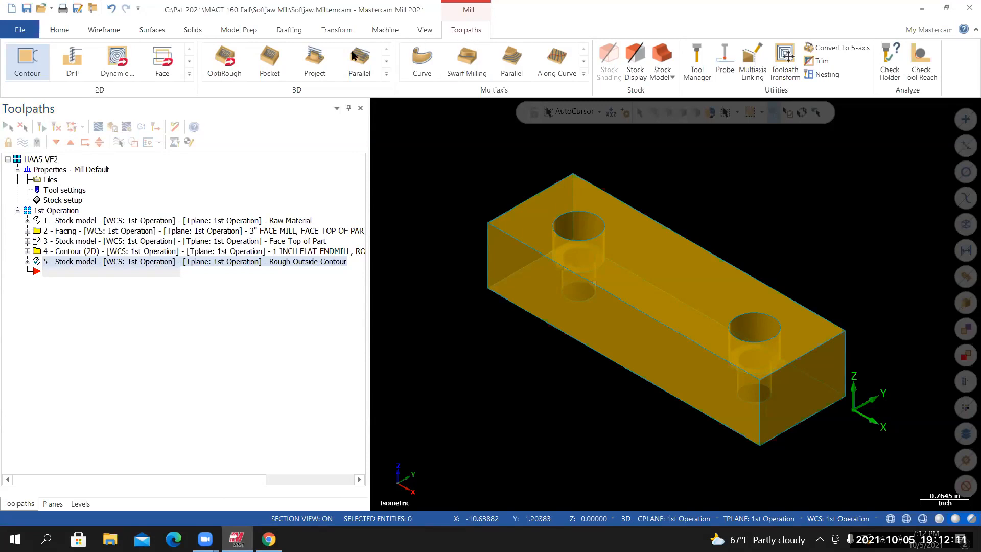
pyautogui.click(26, 61)
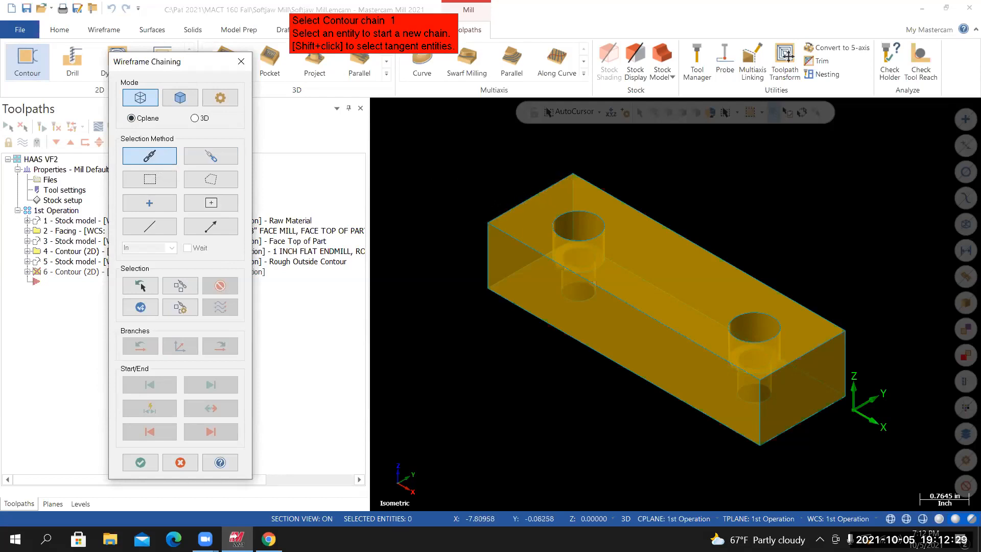
pyautogui.click(516, 206)
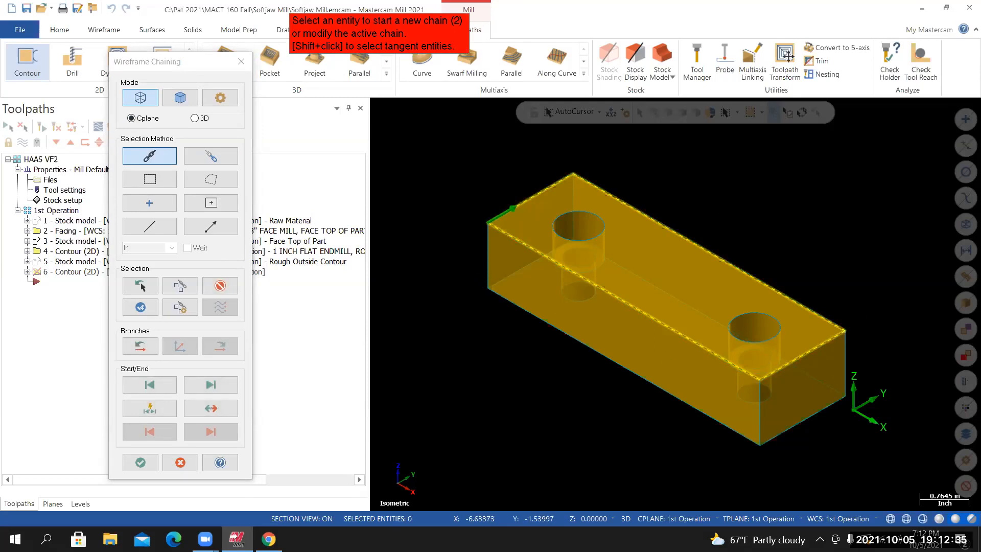
pyautogui.click(142, 462)
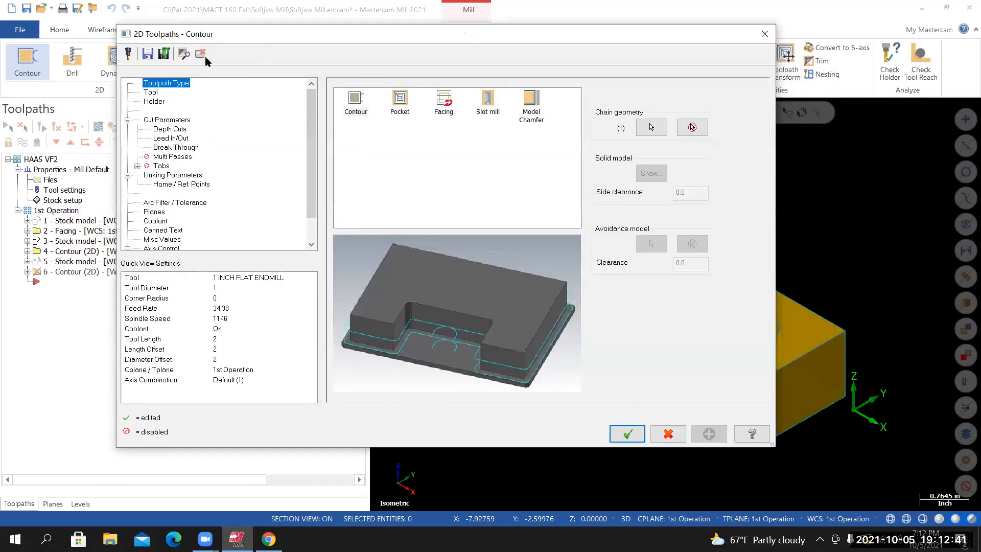
# Filter the tool library to flat endmills with diameter equal to 0.75 and add the 3/4 FLAT ENDMILL to the toolpath
pyautogui.click(152, 93)
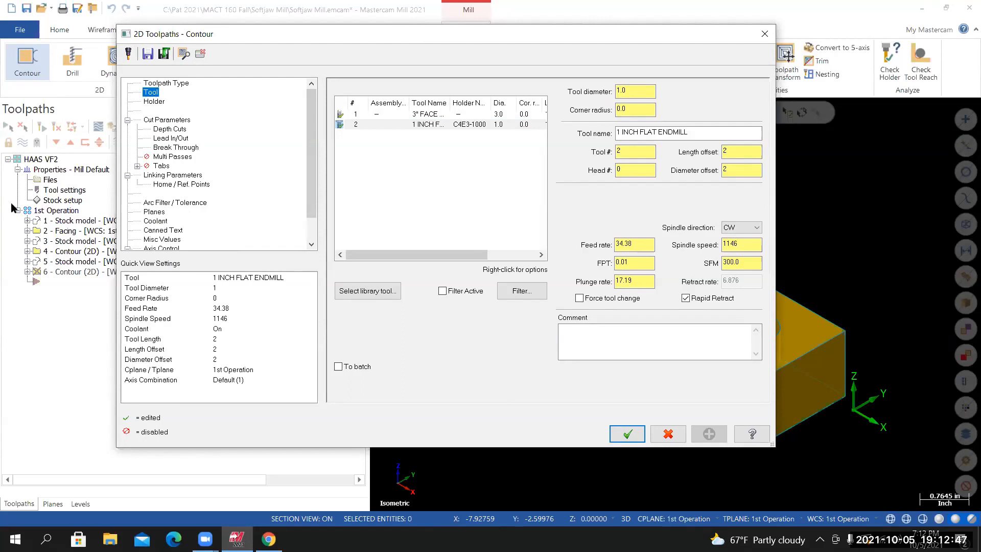
pyautogui.click(374, 295)
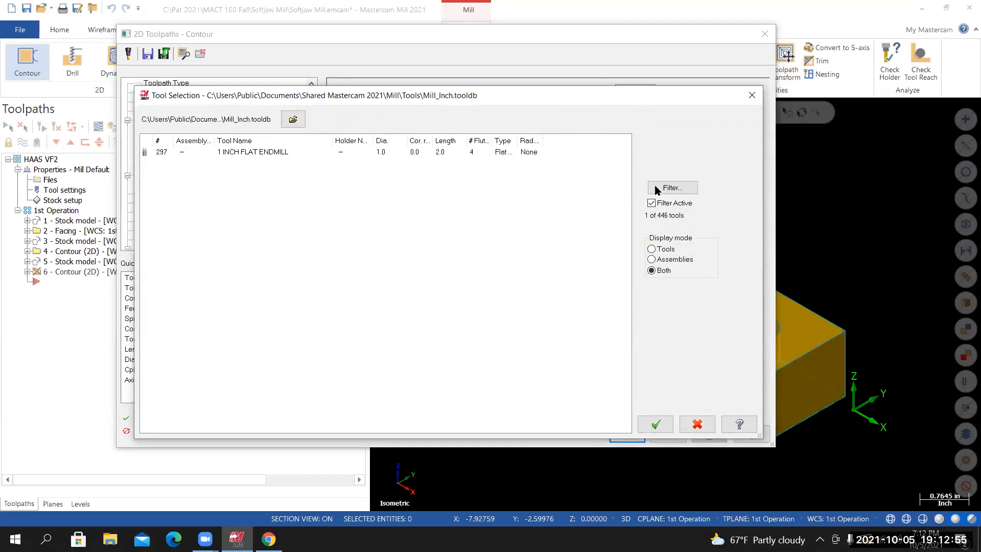
pyautogui.click(671, 189)
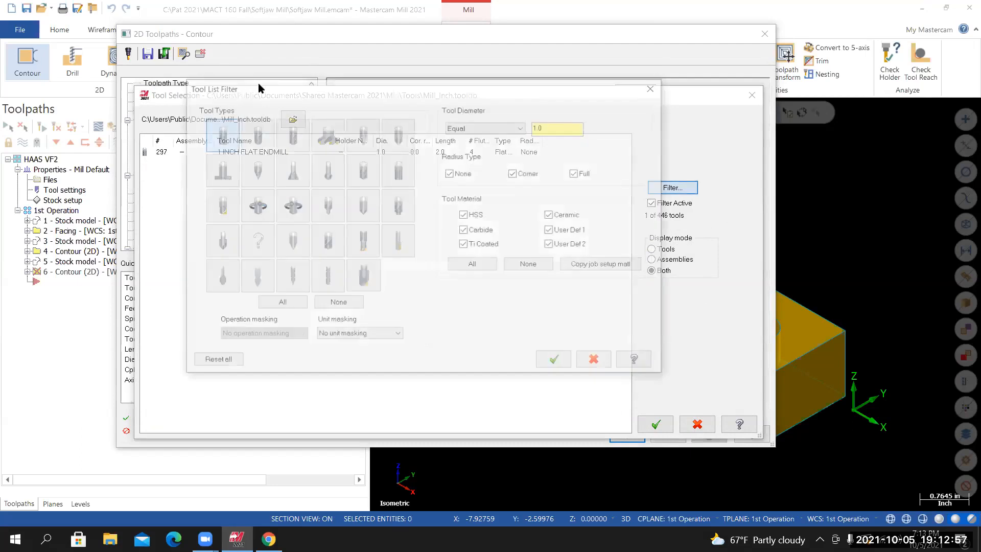
pyautogui.moveTo(361, 88); pyautogui.dragTo(345, 95)
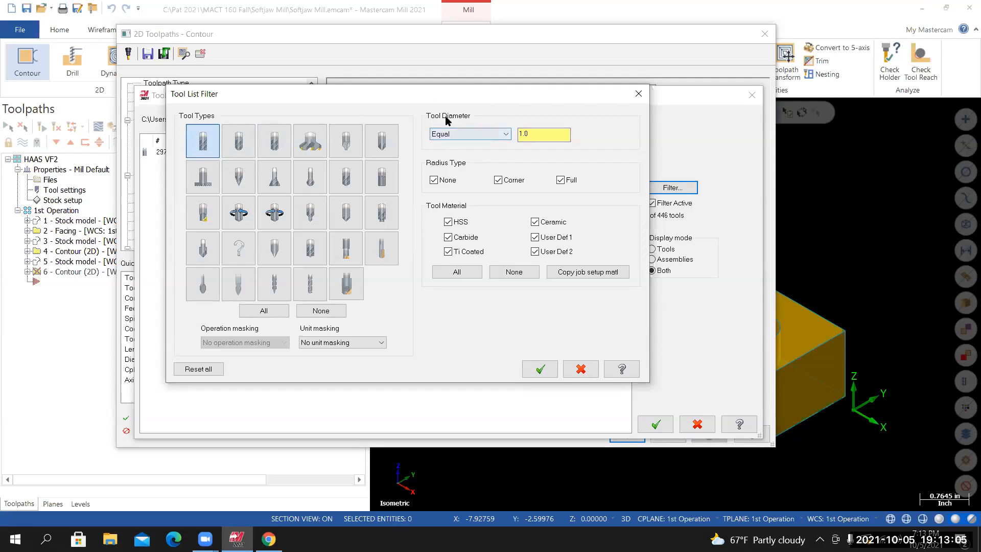
pyautogui.moveTo(548, 136); pyautogui.dragTo(498, 135)
pyautogui.write('.75')
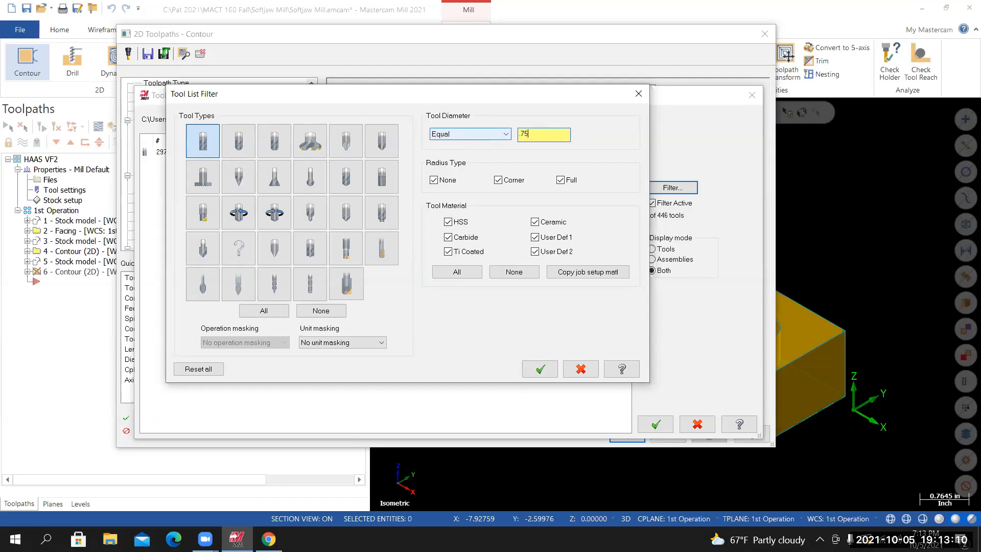
pyautogui.press('BackSpace')
pyautogui.write('3/4')
pyautogui.press('Tab')
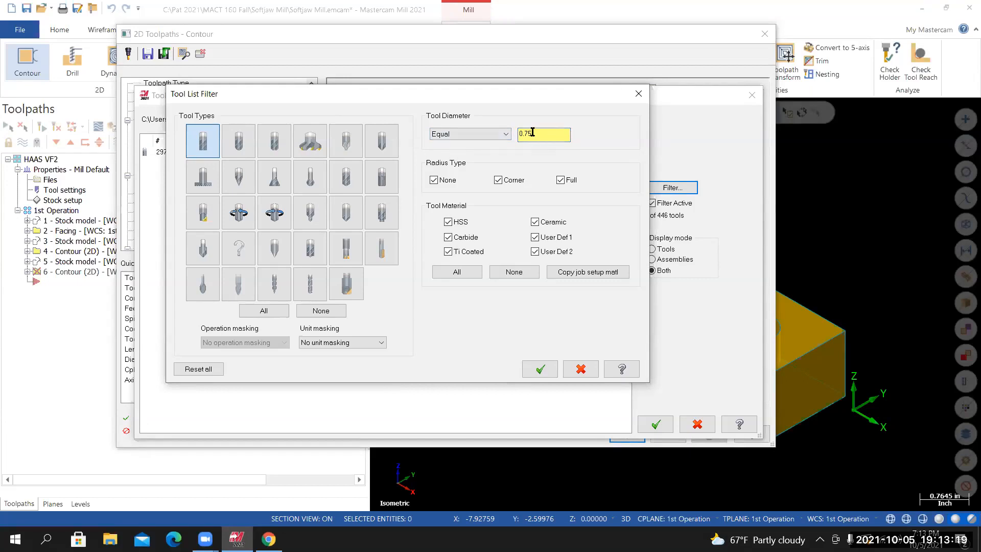
pyautogui.click(542, 370)
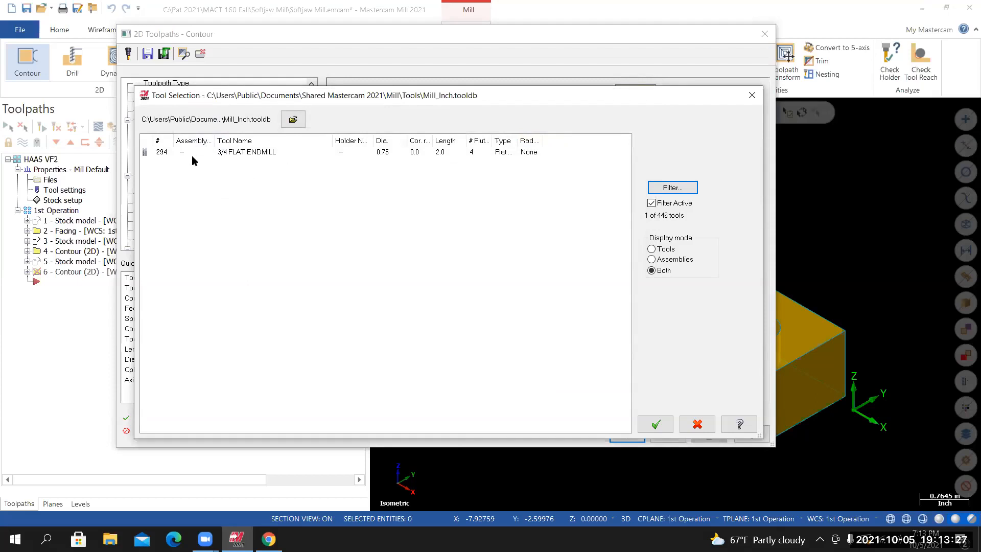
pyautogui.doubleClick(241, 151)
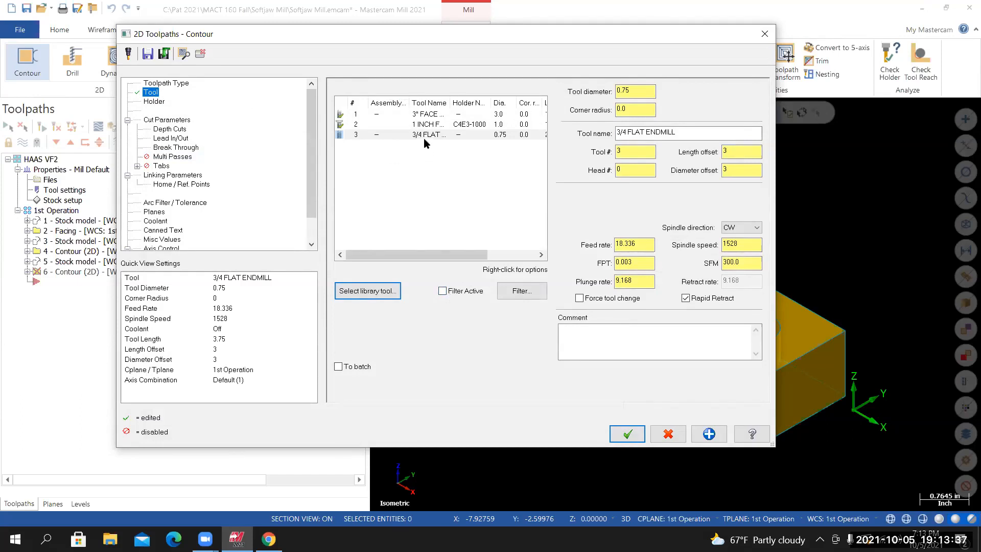
# Open the 3/4 flat endmill's definition and compare its geometry with tool #3 in the course page's tool list
pyautogui.rightClick(407, 135)
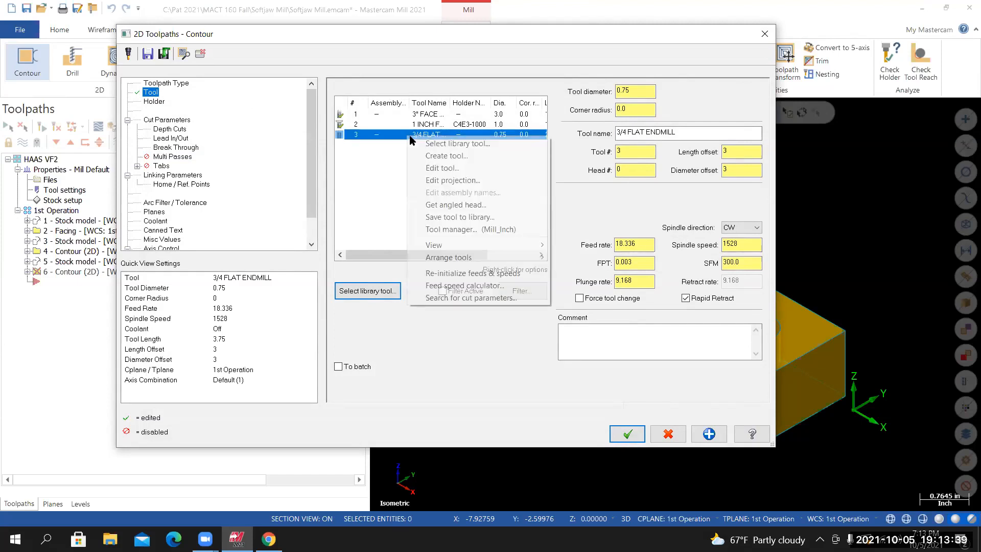
pyautogui.click(438, 168)
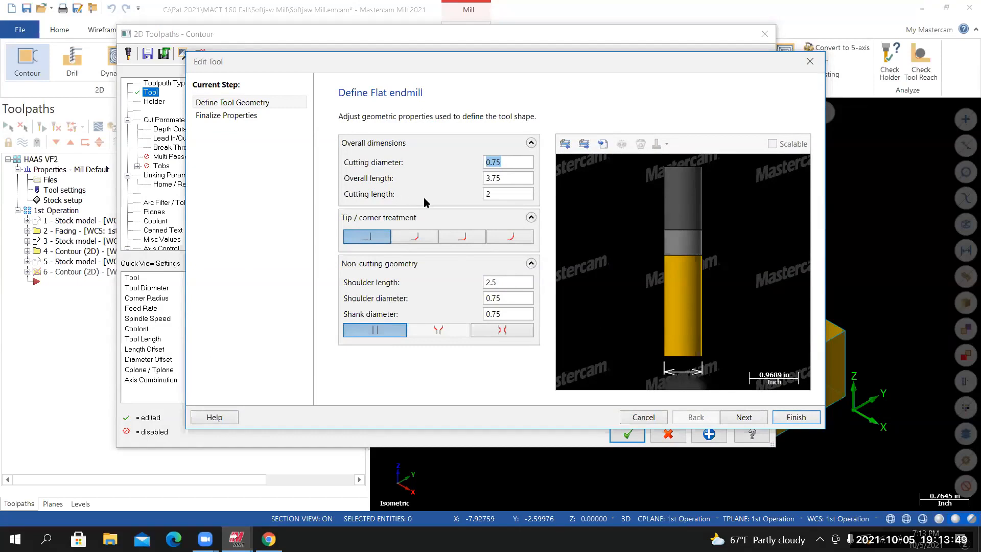
pyautogui.click(271, 539)
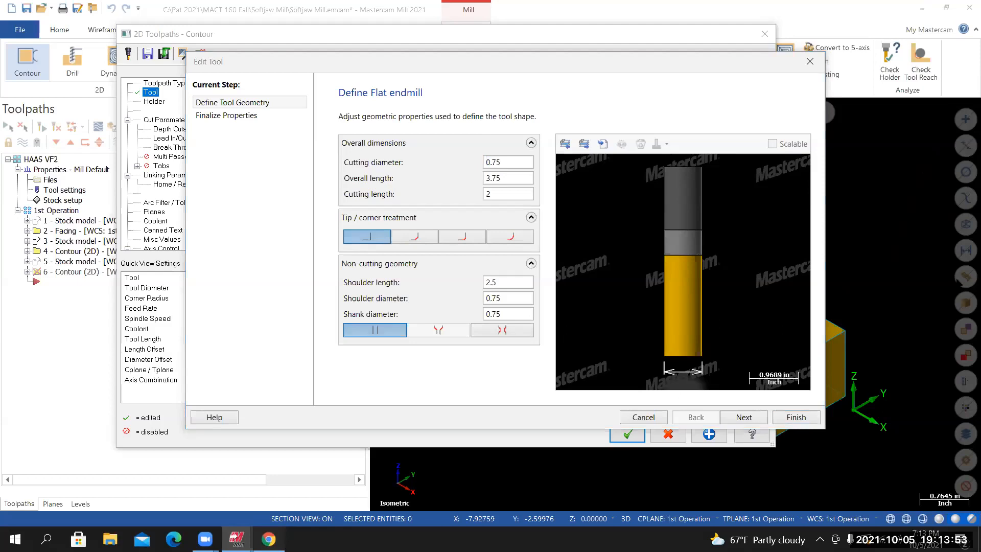
pyautogui.scroll(-2, 966, 491)
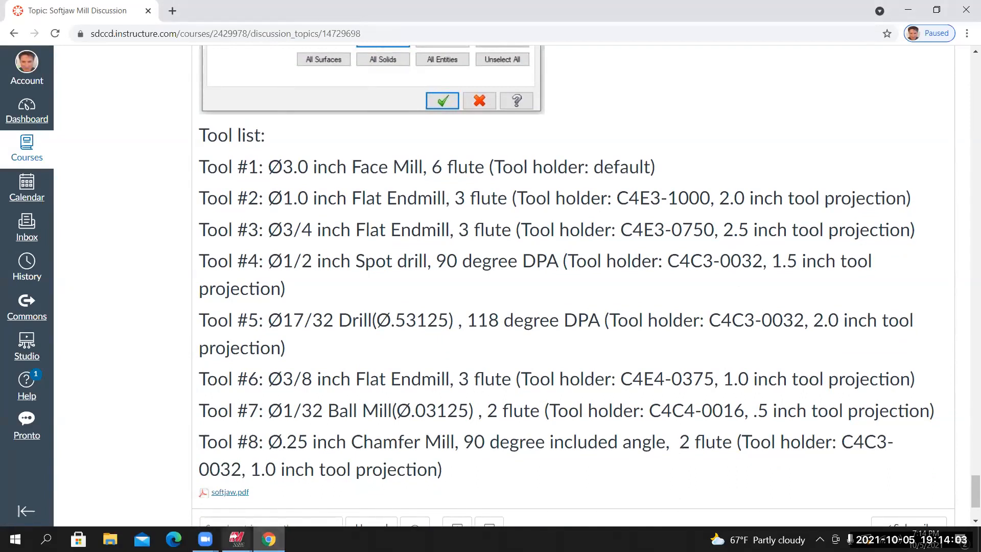
pyautogui.click(237, 539)
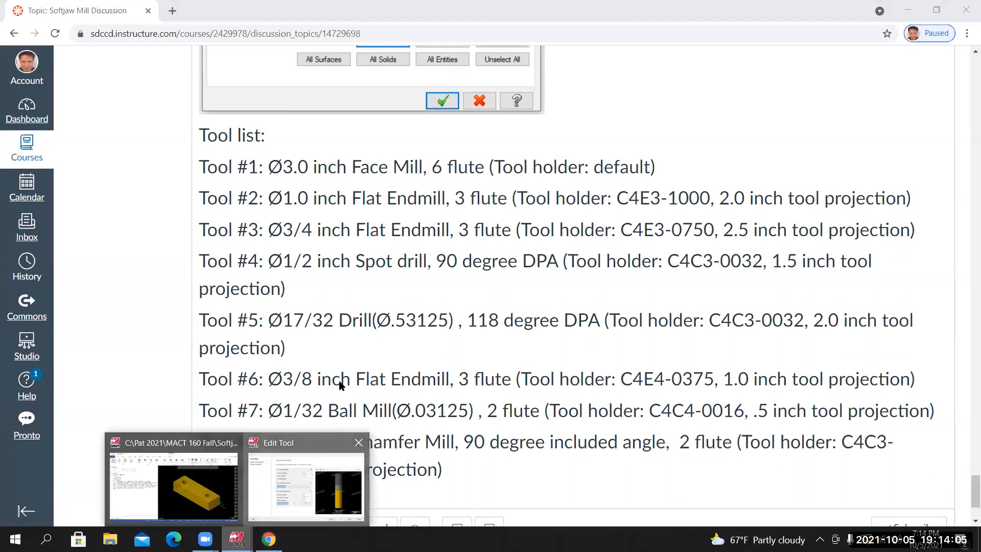
pyautogui.click(305, 483)
pyautogui.click(502, 283)
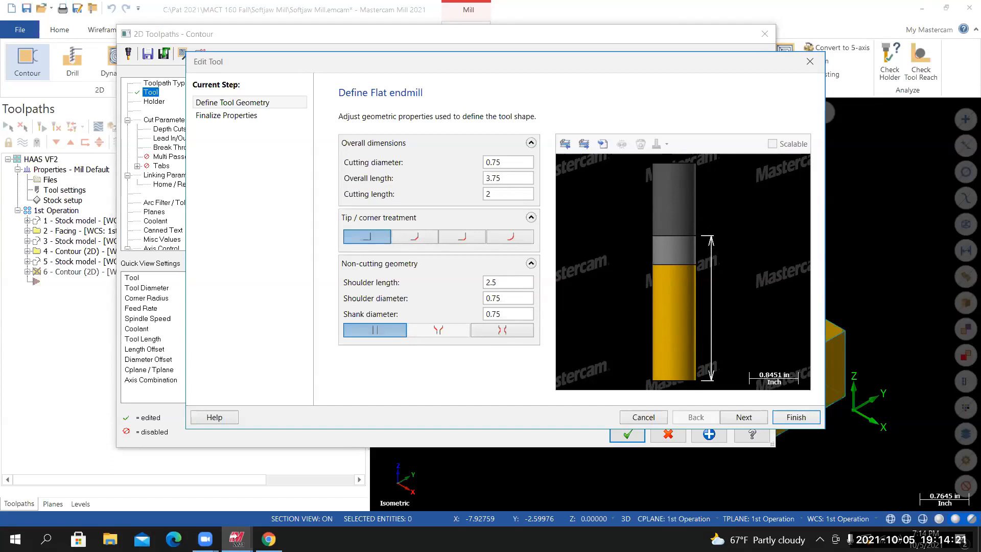
pyautogui.click(523, 276)
# Set the 3/4 flat endmill's number of flutes to 3 and recalculate its feeds and speeds
pyautogui.click(744, 418)
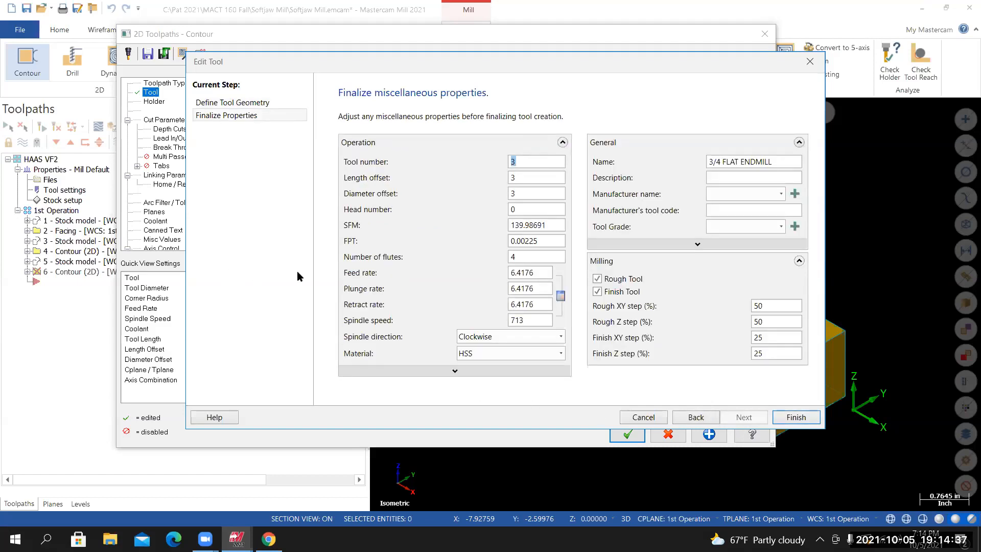
pyautogui.doubleClick(513, 256)
pyautogui.write('3')
pyautogui.click(561, 296)
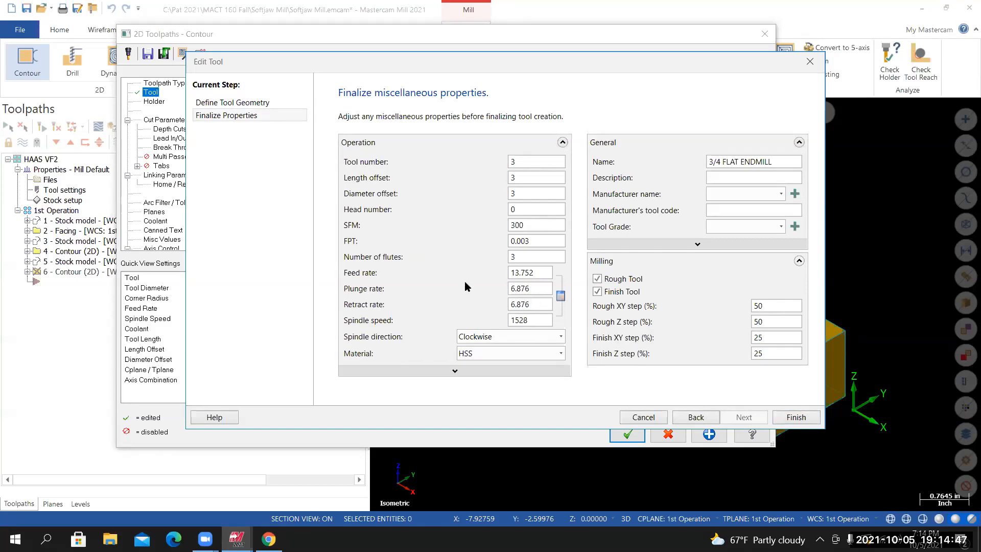
# Turn on flood coolant for the 3/4 flat endmill and finish editing the tool
pyautogui.click(416, 371)
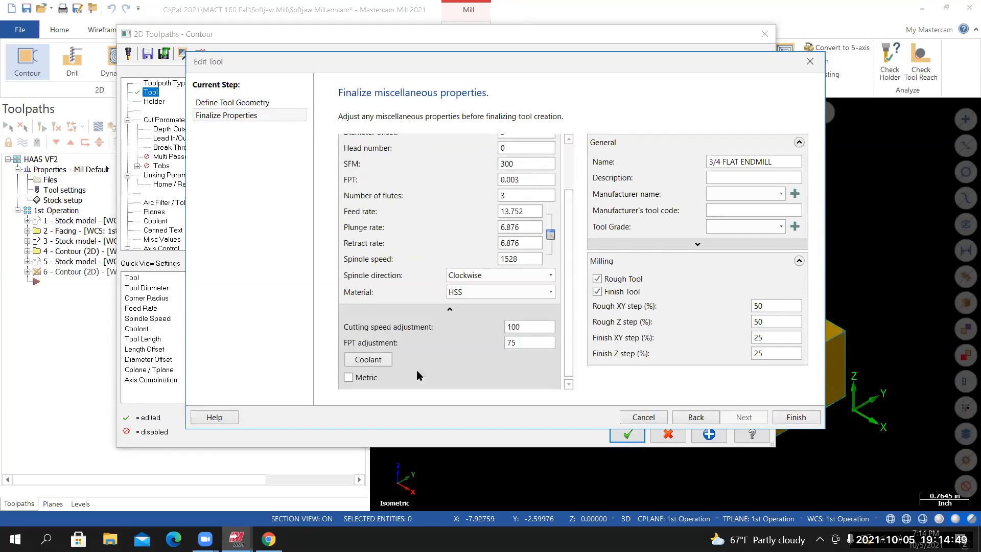
pyautogui.click(367, 360)
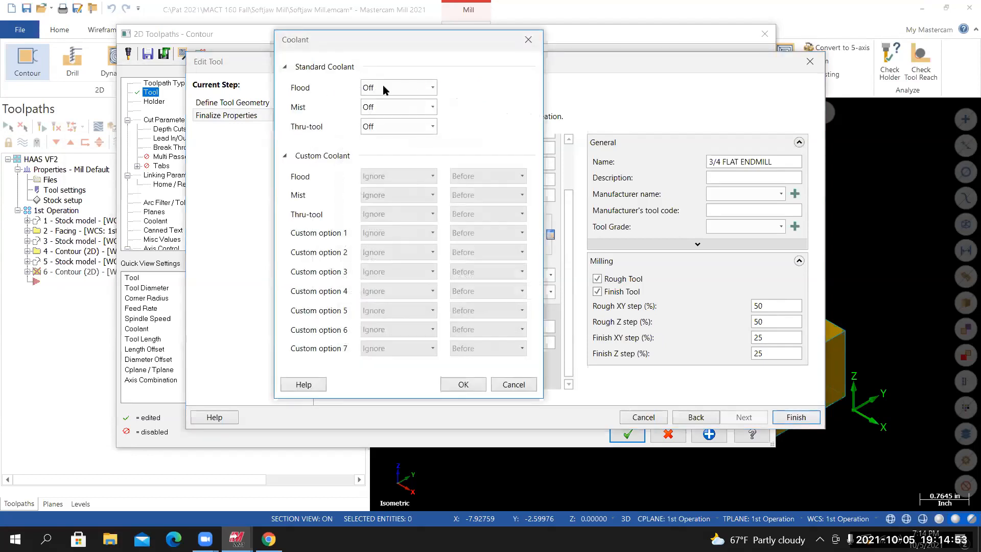
pyautogui.click(433, 88)
pyautogui.click(387, 107)
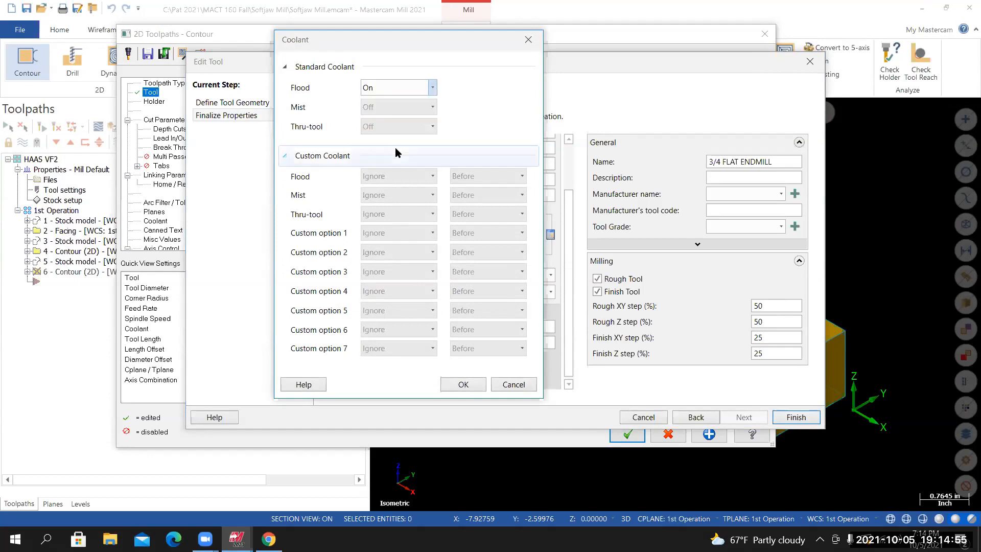
pyautogui.click(463, 385)
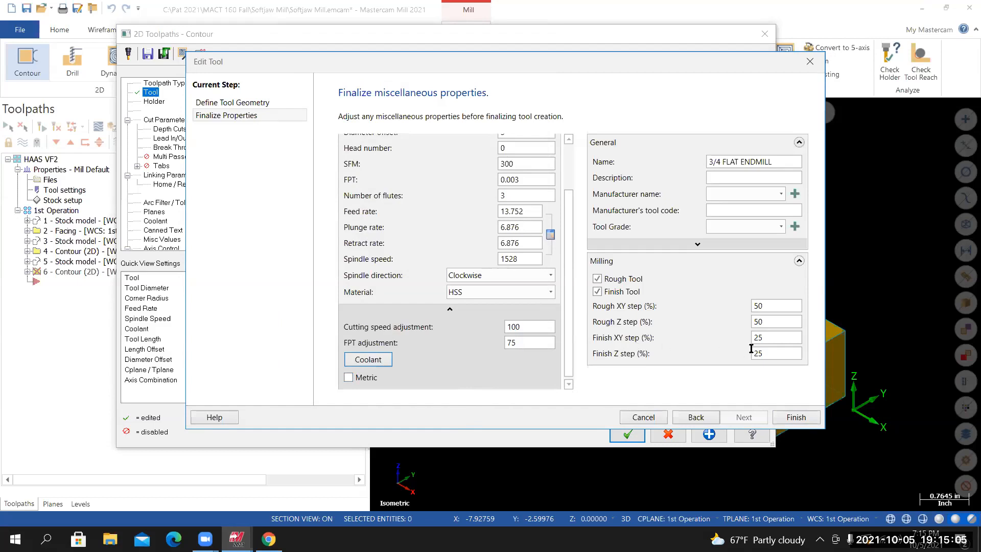
pyautogui.click(772, 338)
pyautogui.moveTo(736, 341); pyautogui.dragTo(642, 345)
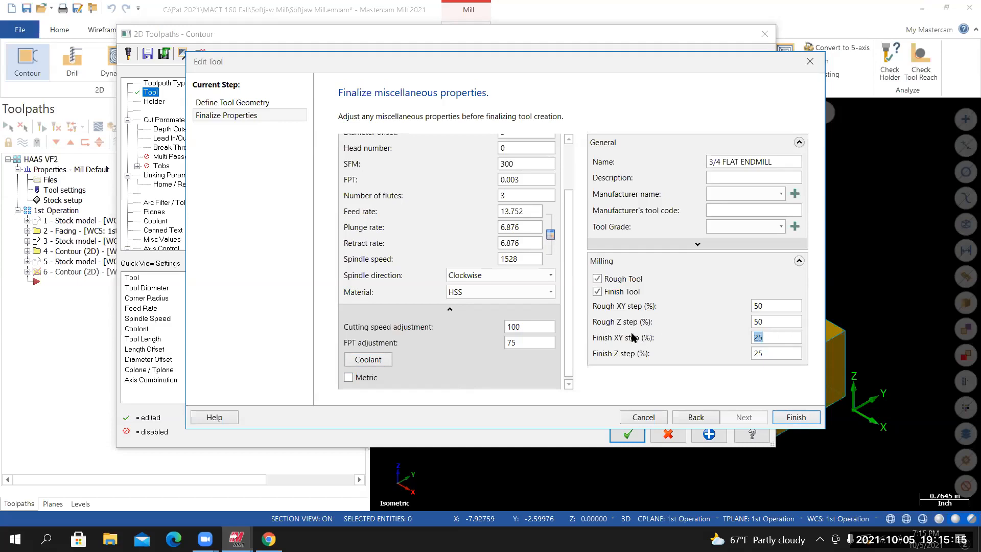
pyautogui.click(796, 419)
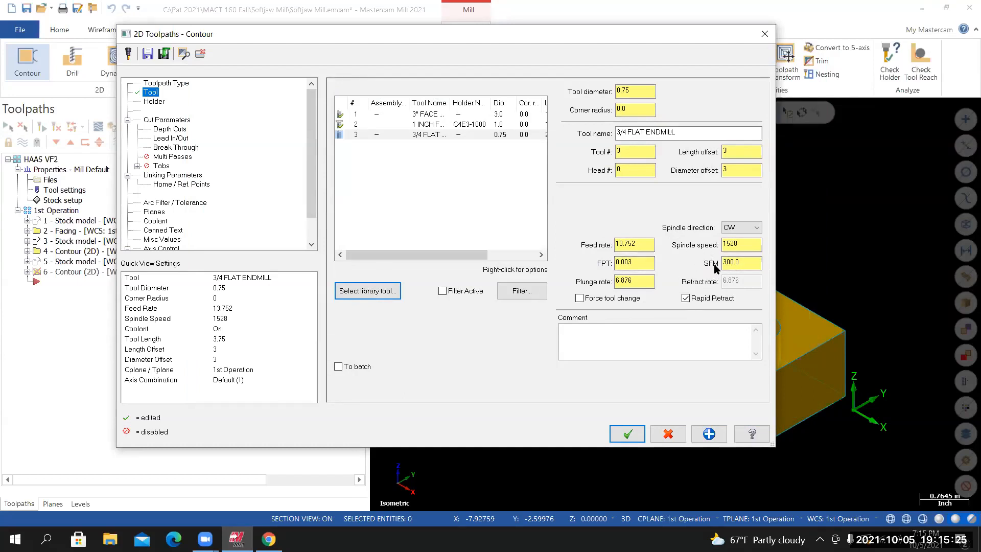
# Set the contour toolpath's feed per tooth to 0.0075 and its plunge rate to half the feed rate, 34.38/2
pyautogui.click(731, 266)
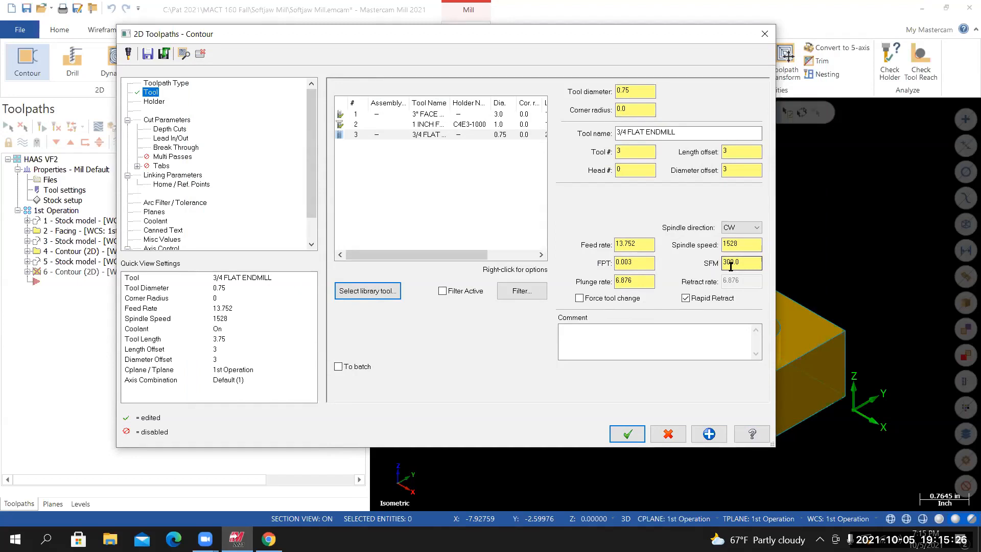
pyautogui.click(636, 264)
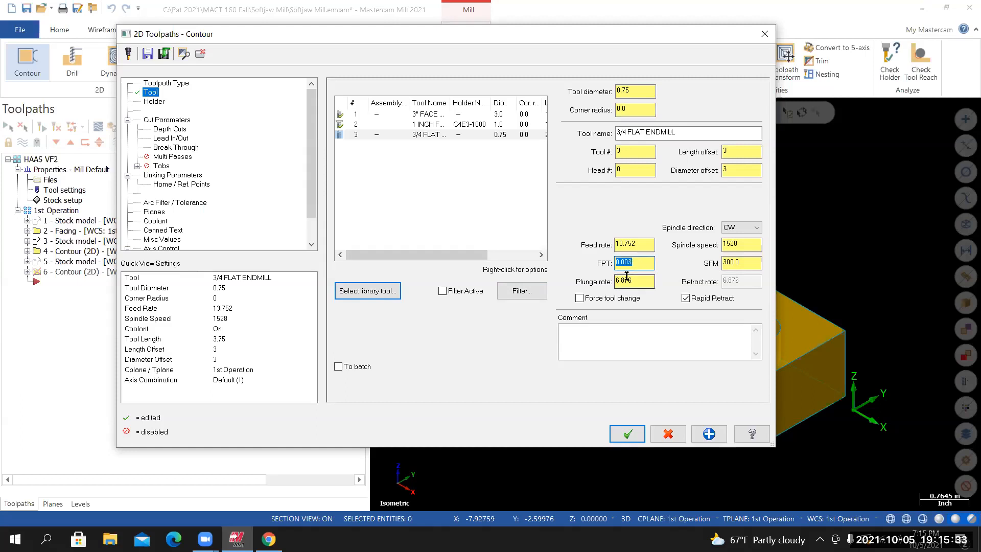
pyautogui.click(617, 92)
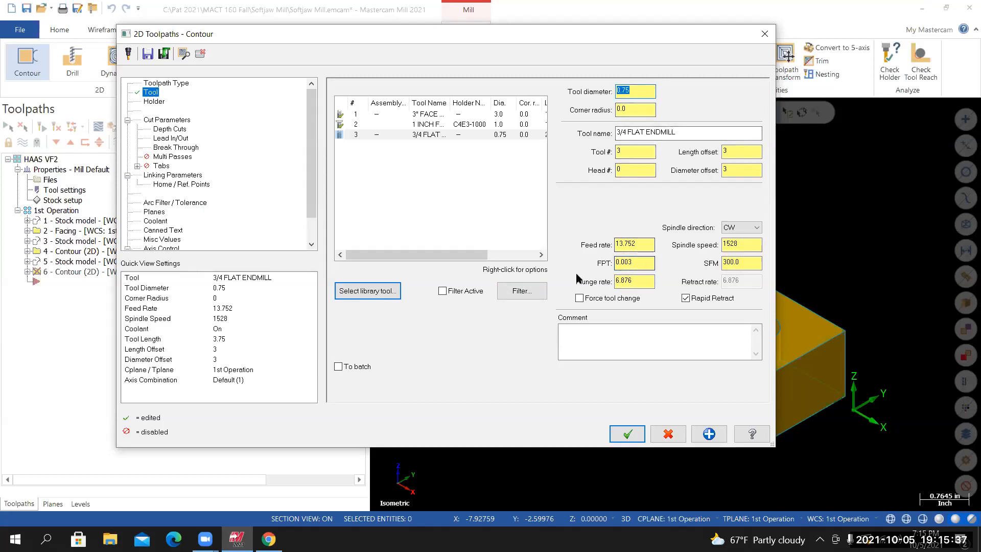
pyautogui.click(616, 267)
pyautogui.write('.75*.0')
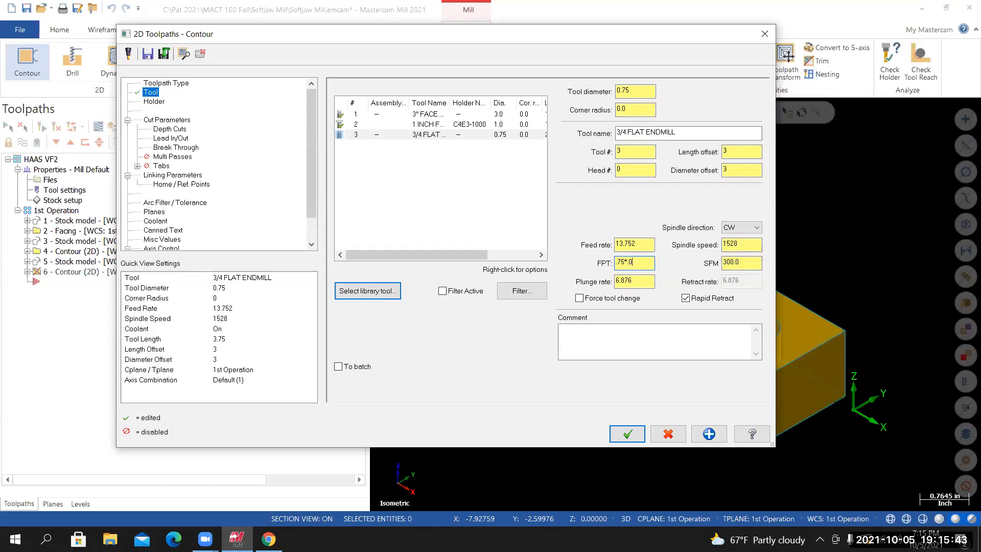
pyautogui.write('21')
pyautogui.press('Return')
pyautogui.press('Tab')
pyautogui.write('34.38/2')
pyautogui.press('Return')
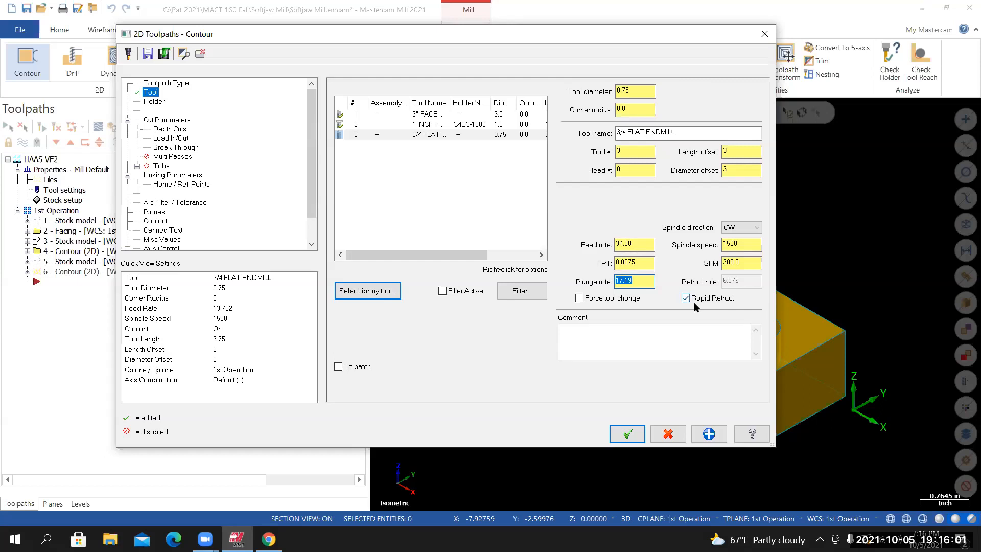
# Enter the contour toolpath's comment as "3/4 FLAT ENDMILL, MACHINE FINISH PASS OUTSIDE PROFILE", reusing the tool name
pyautogui.click(591, 335)
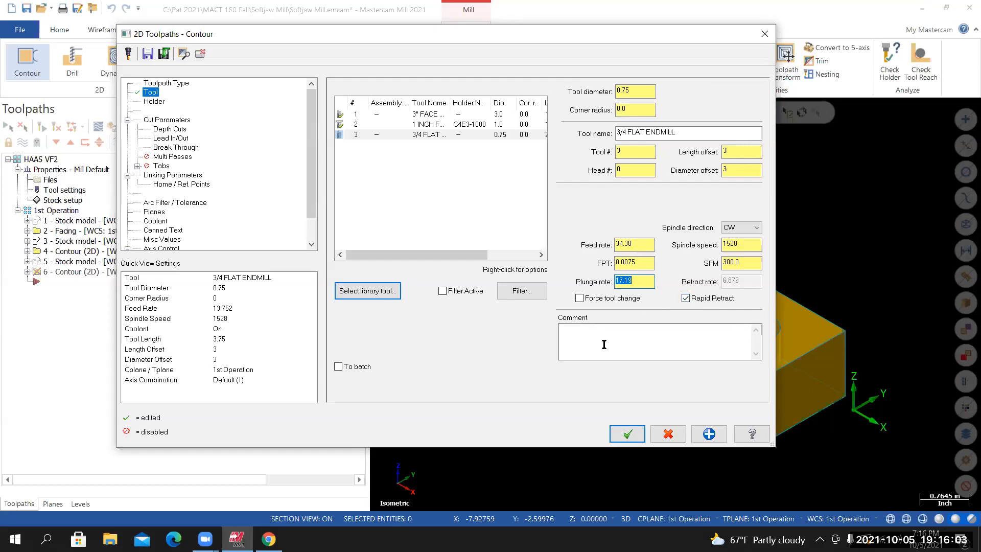
pyautogui.click(635, 133)
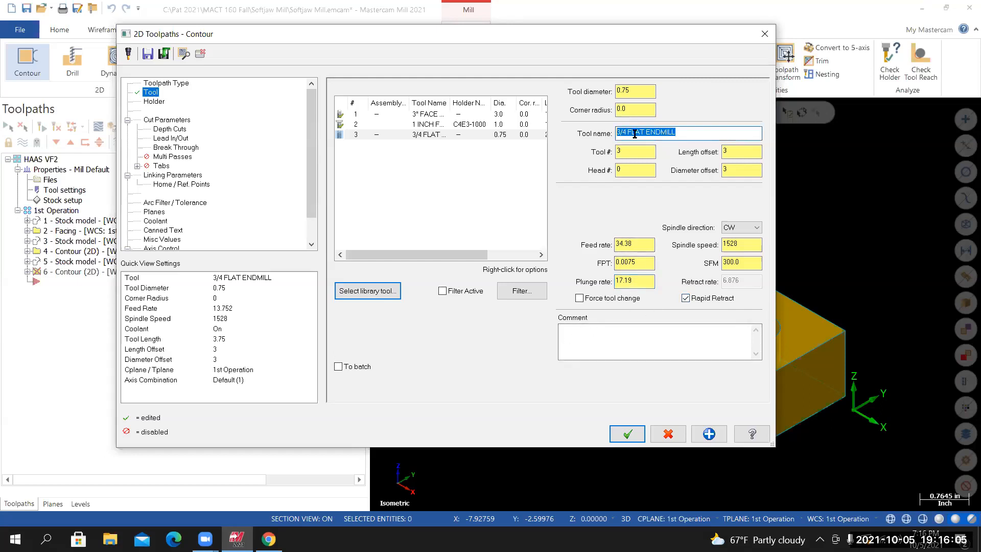
pyautogui.click(575, 337)
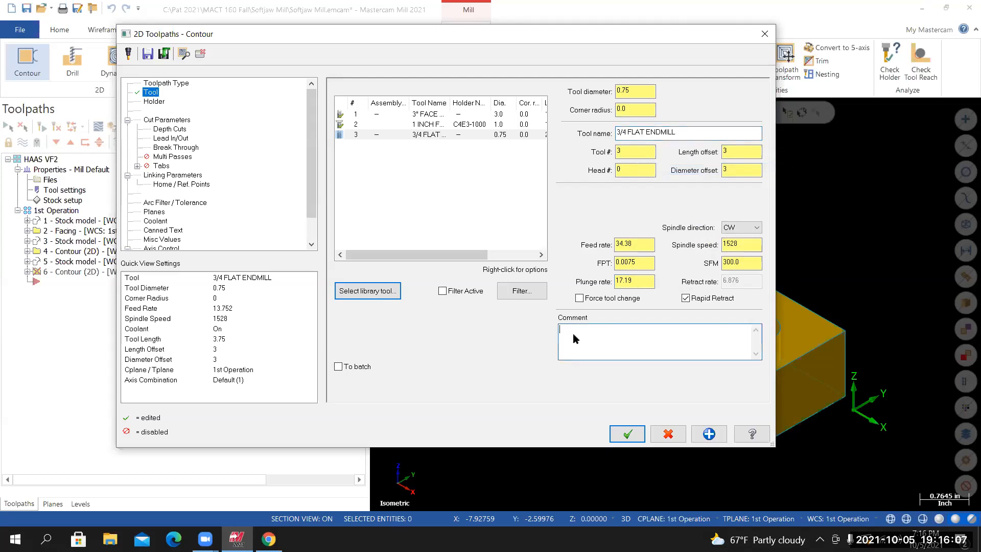
pyautogui.rightClick(573, 334)
pyautogui.click(588, 383)
pyautogui.write('rough')
pyautogui.press('BackSpace')
pyautogui.press('BackSpace')
pyautogui.press('BackSpace')
pyautogui.press('BackSpace')
pyautogui.press('BackSpace')
pyautogui.write('MACHINE FINISH')
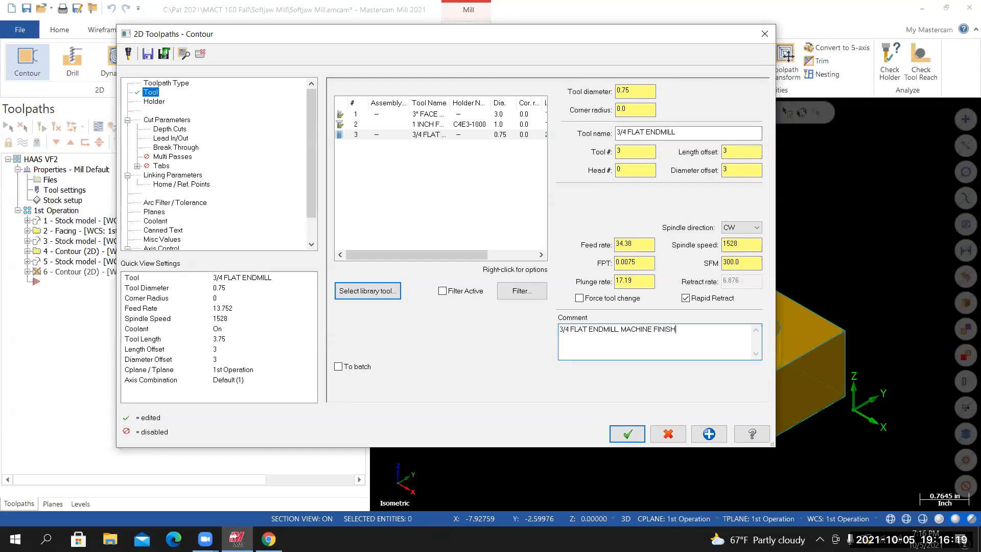
pyautogui.write(' PASS OUTSIDE PROFILE')
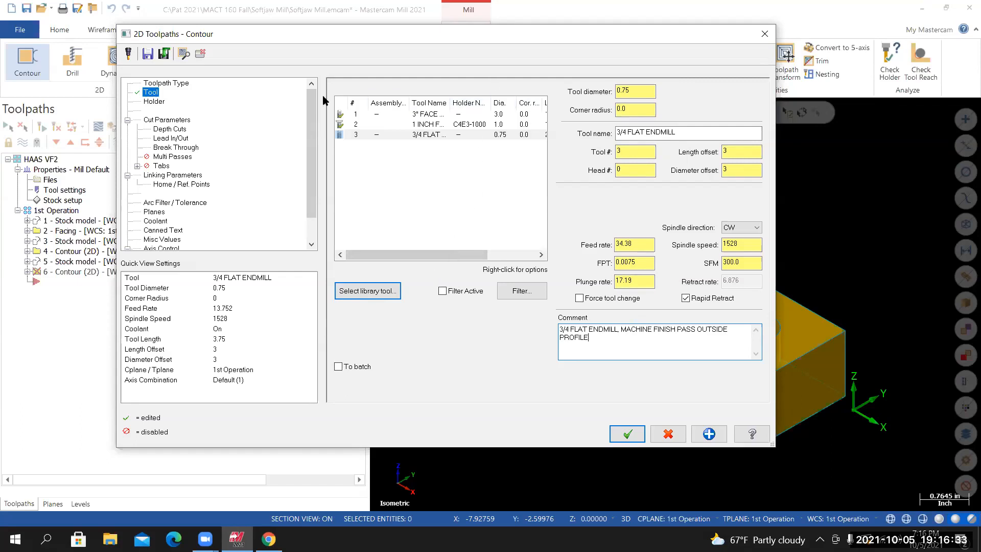
# Open the contour toolpath's holder settings and look up tool #3's holder and projection in the course page's tool list
pyautogui.click(156, 102)
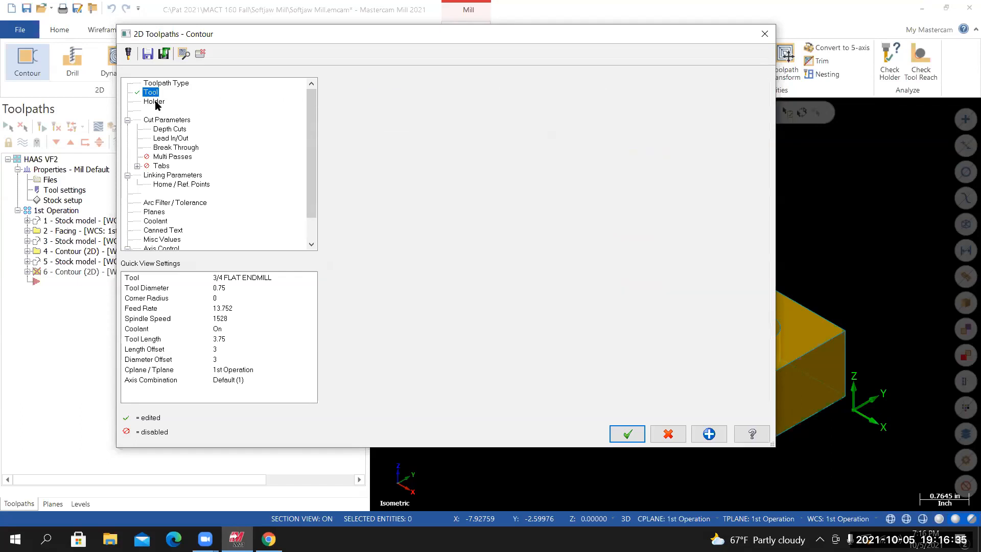
pyautogui.click(299, 513)
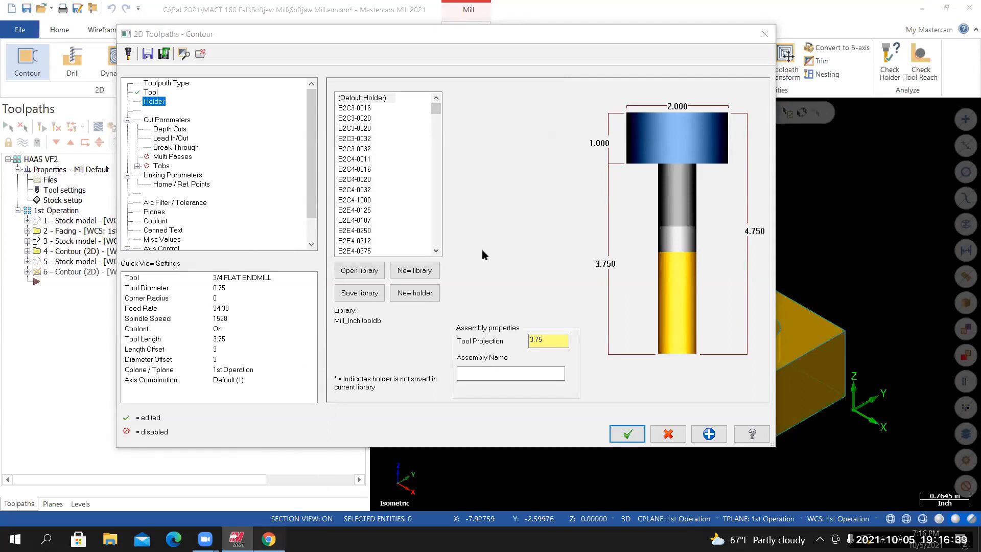
pyautogui.hotkey('alt', 'Tab')
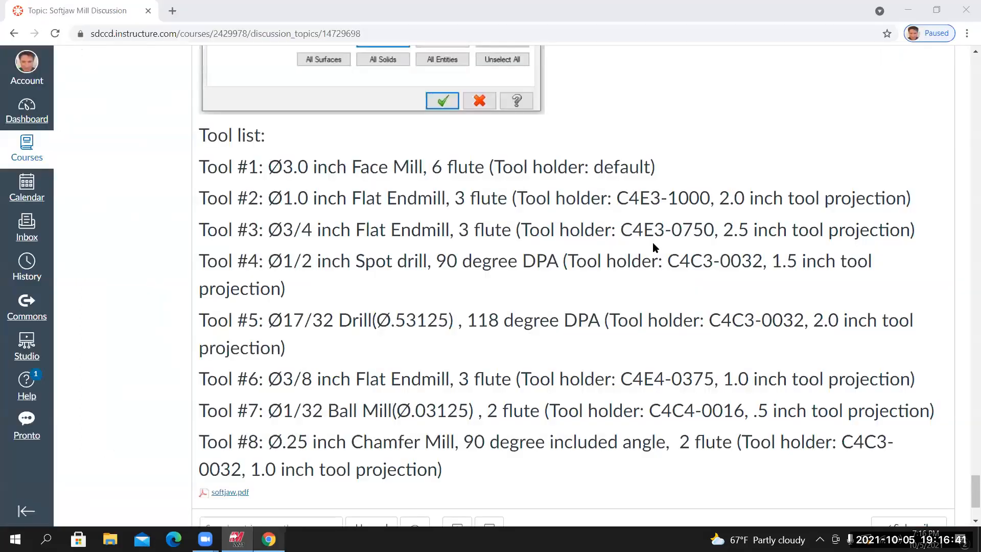
pyautogui.click(675, 236)
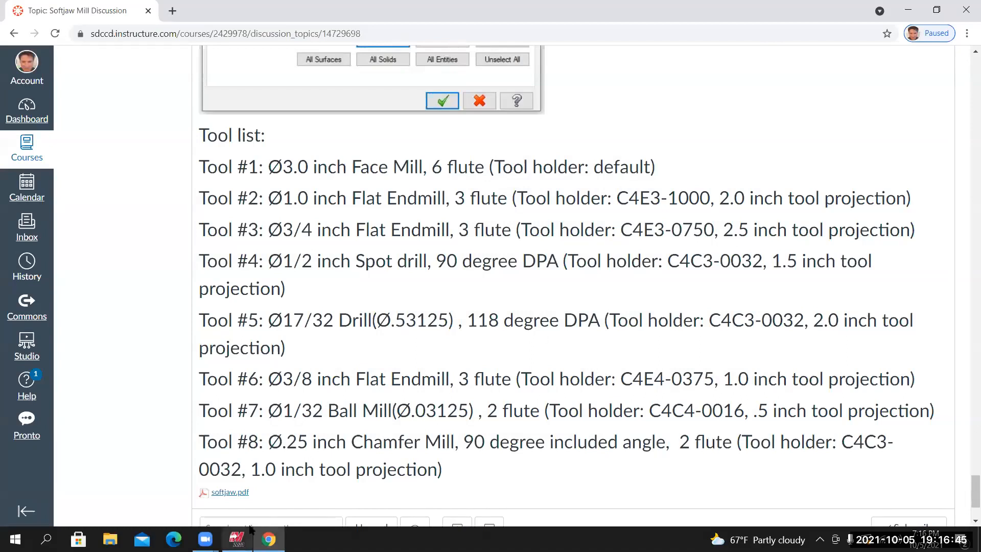
# Return to Mastercam and load the CT40-in holder library for the contour toolpath
pyautogui.hotkey('alt', 'Tab')
pyautogui.moveTo(436, 117)
pyautogui.mouseDown()
pyautogui.moveTo(437, 232)
pyautogui.moveTo(439, 102)
pyautogui.mouseUp()
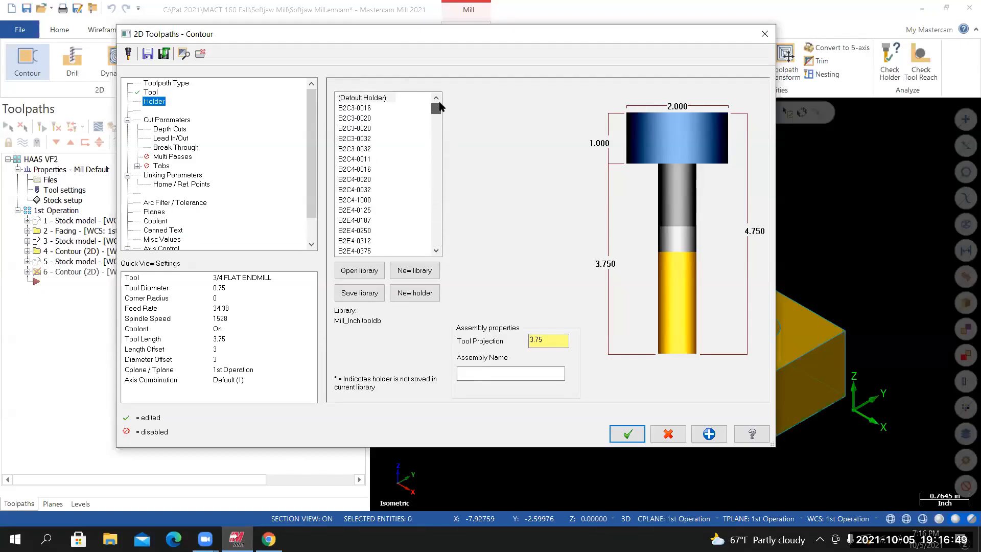
pyautogui.click(360, 270)
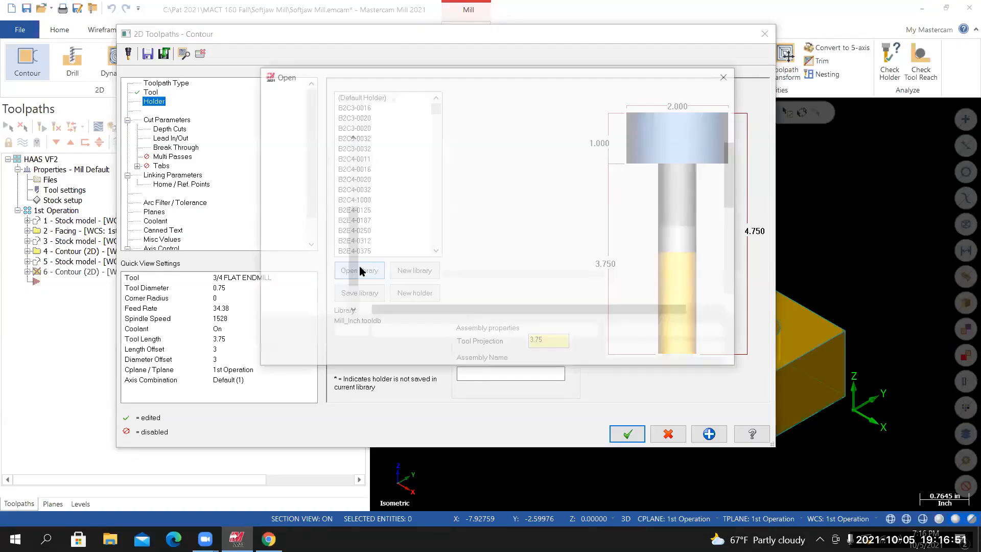
pyautogui.scroll(-2, 410, 272)
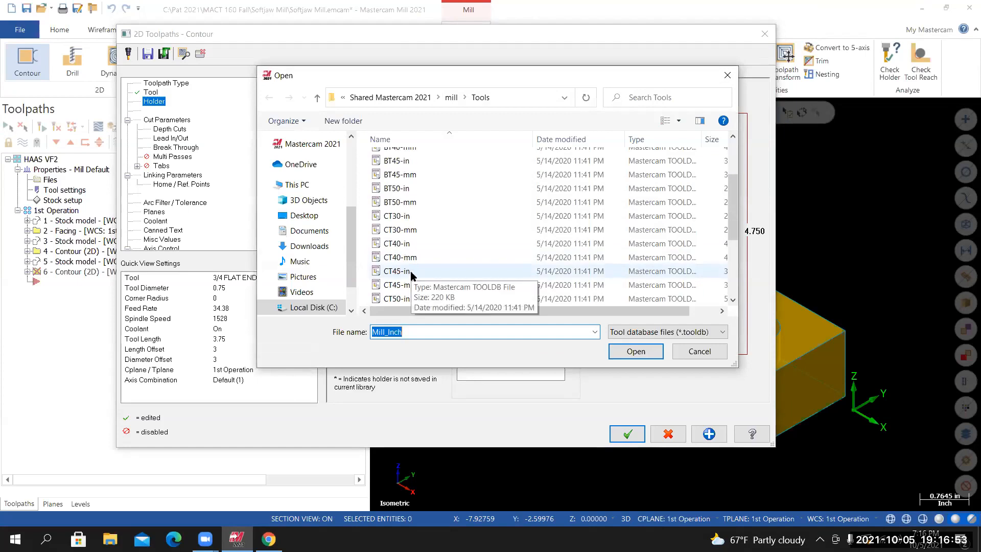
pyautogui.click(406, 245)
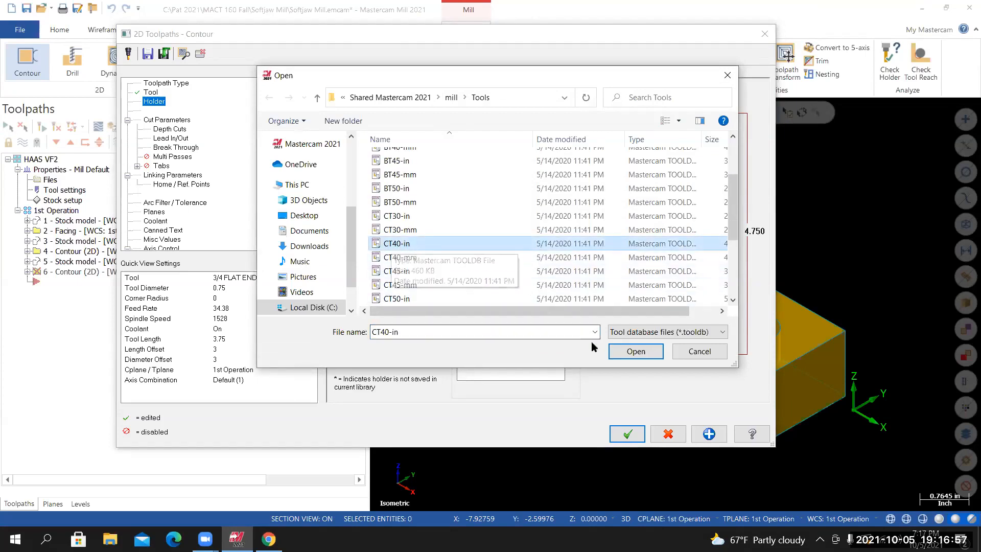
pyautogui.click(621, 348)
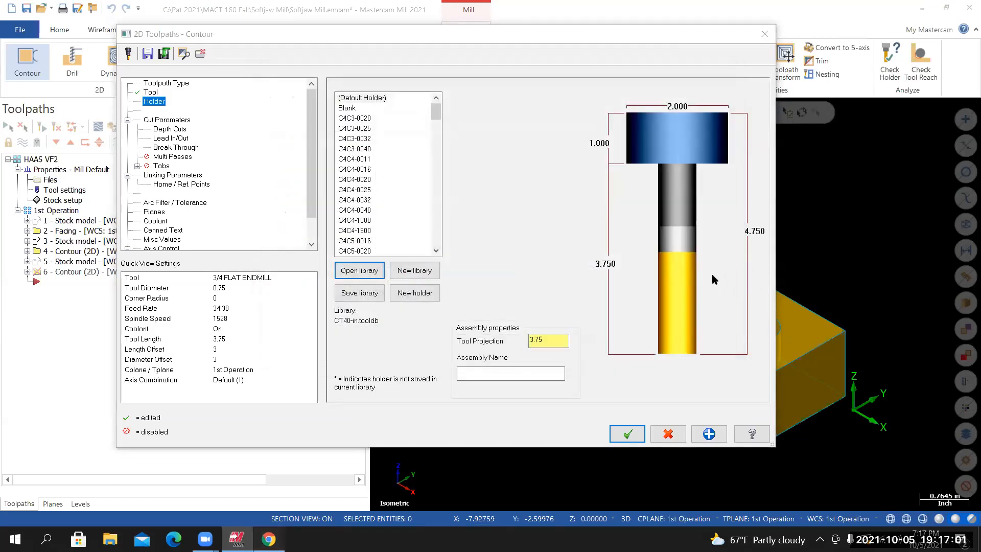
# Recheck the course page's tool list, assign holder C4E3-0750 to the 3/4 flat endmill and set its tool projection to 2.5
pyautogui.hotkey('alt', 'Tab')
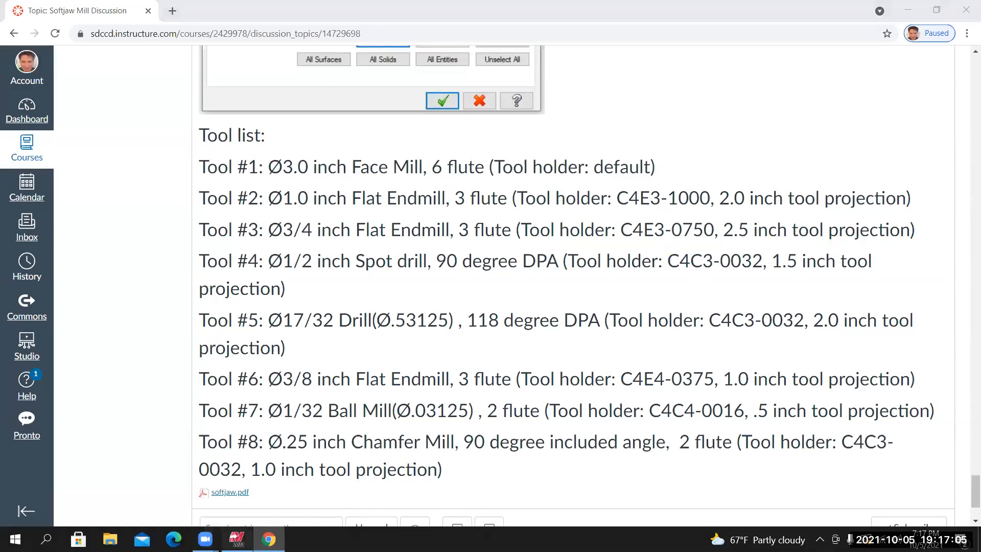
pyautogui.click(237, 540)
pyautogui.moveTo(436, 112); pyautogui.dragTo(436, 137)
pyautogui.scroll(1, 395, 181)
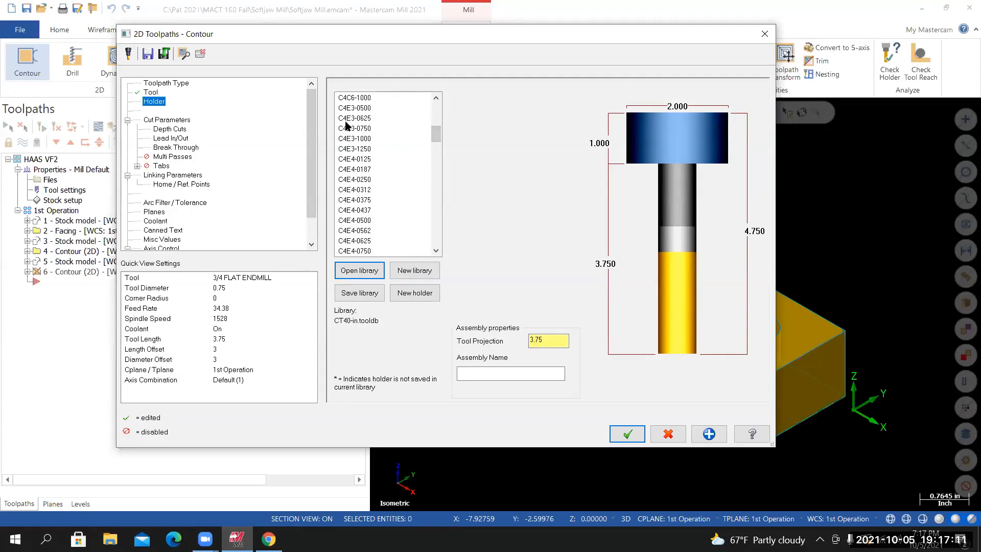
pyautogui.click(364, 130)
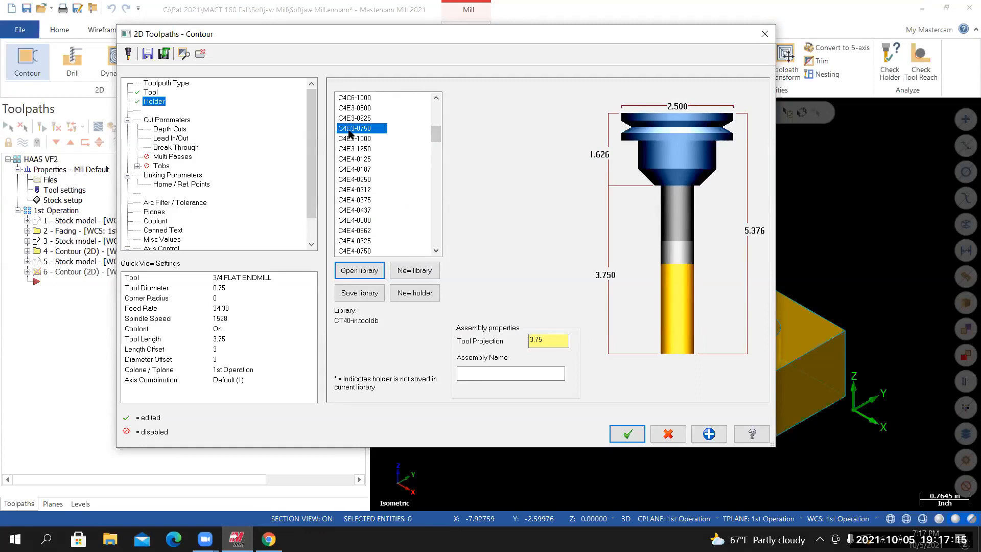
pyautogui.click(546, 341)
pyautogui.write('2.5')
pyautogui.press('Return')
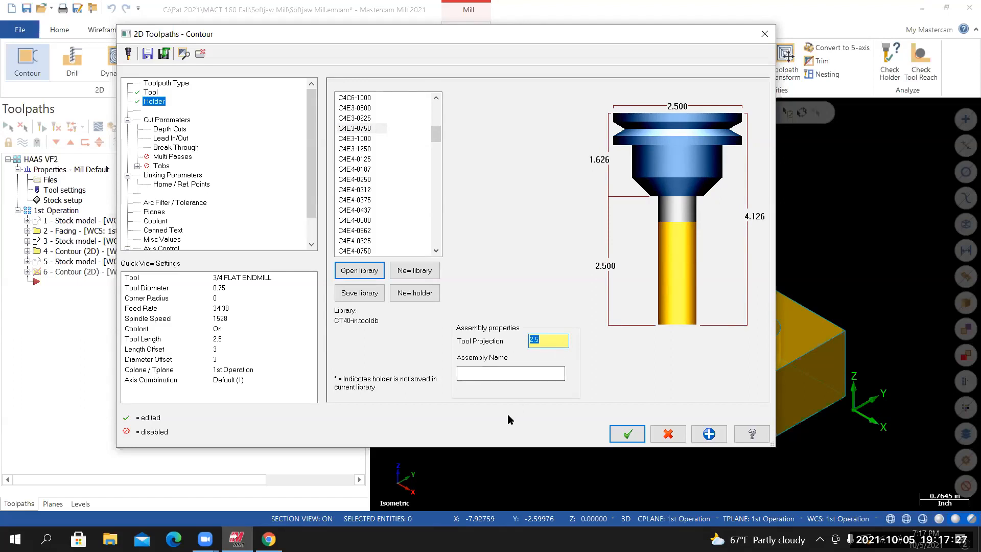
# Set the contour toolpath's stock to leave on walls to 0
pyautogui.click(163, 121)
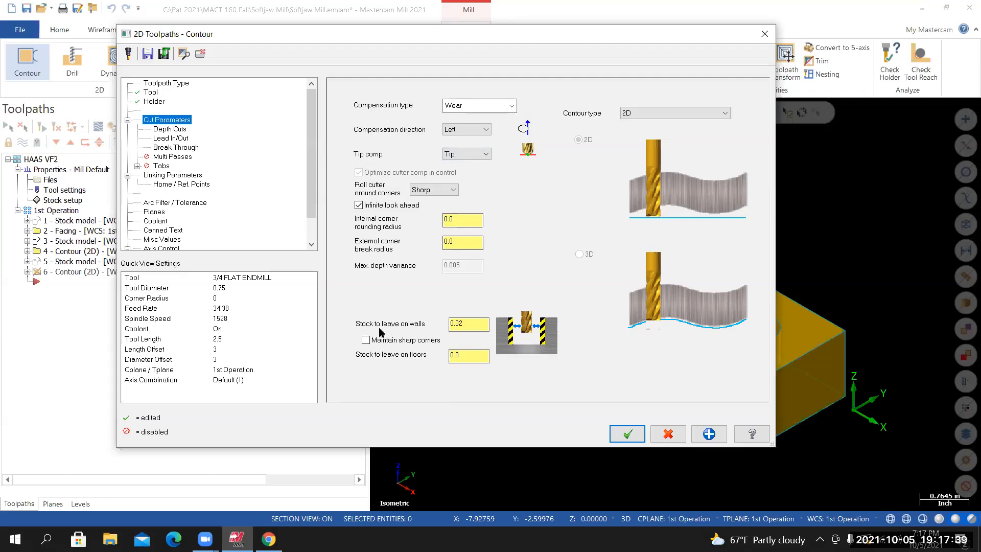
pyautogui.moveTo(479, 327); pyautogui.dragTo(427, 330)
pyautogui.write('0')
pyautogui.press('Return')
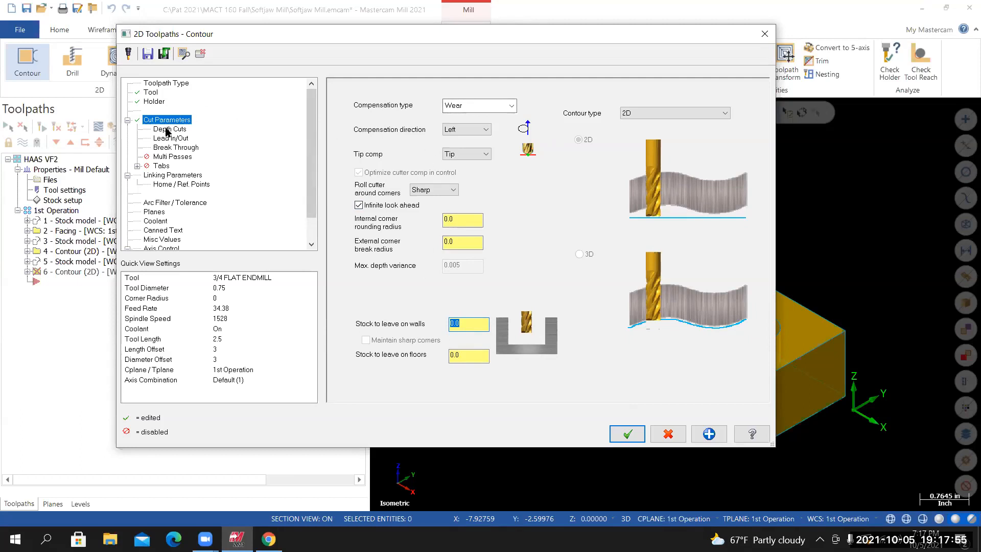
# Turn off depth cuts for the contour and review its lead in/out, break through and multi passes settings
pyautogui.click(166, 132)
pyautogui.click(498, 168)
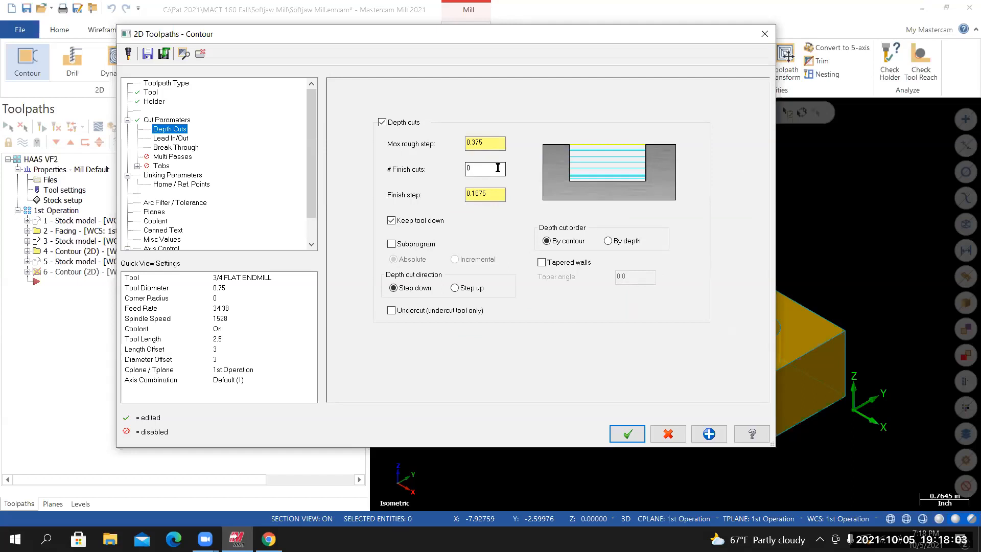
pyautogui.click(382, 123)
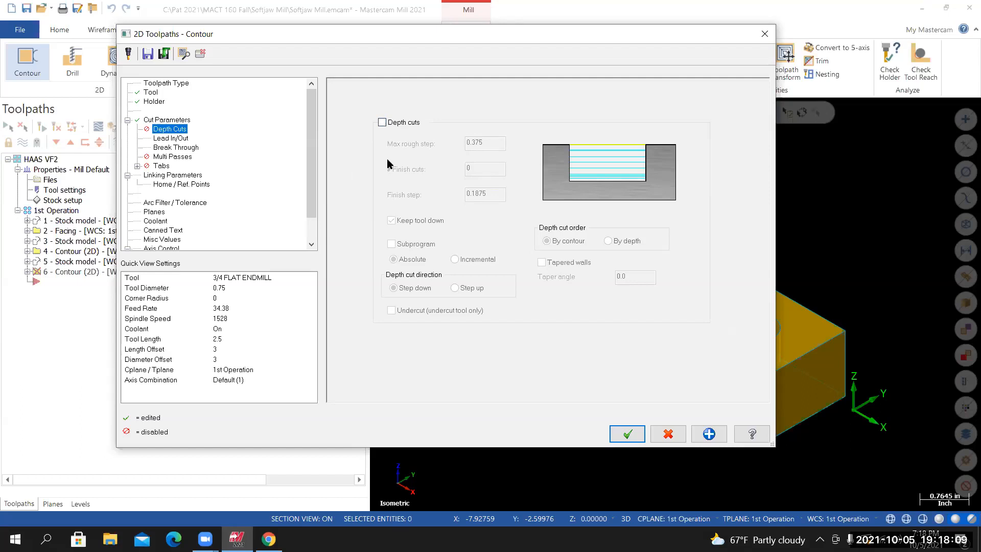
pyautogui.click(179, 140)
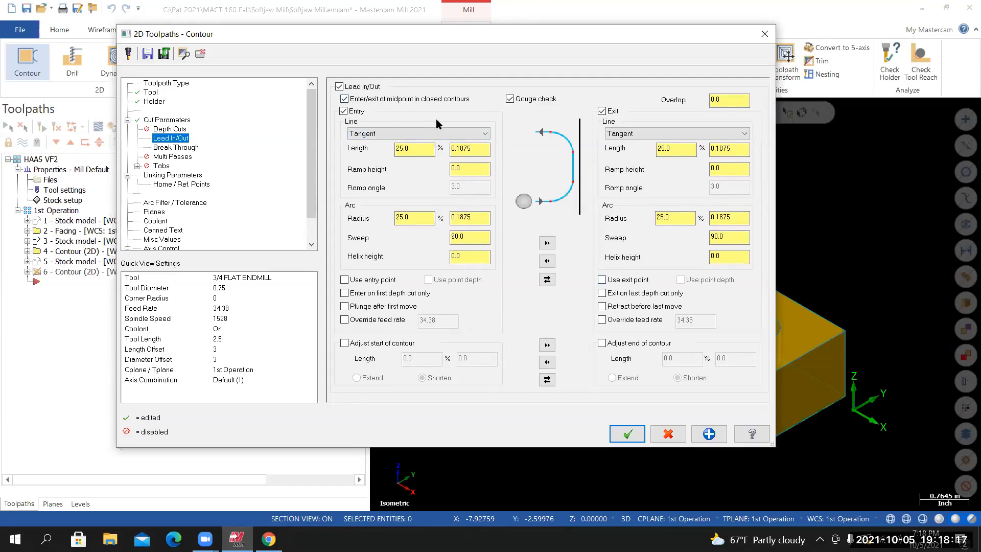
pyautogui.click(181, 148)
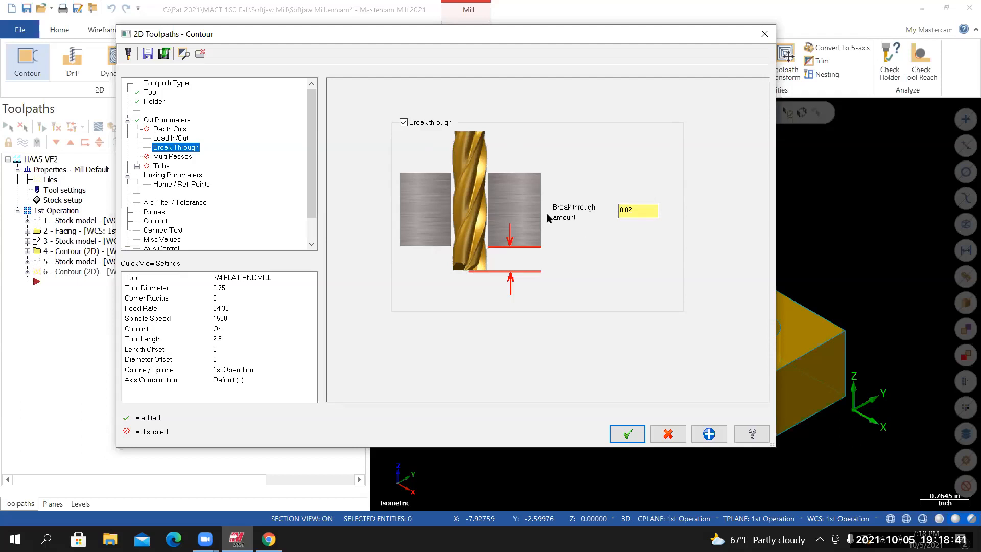
pyautogui.click(176, 156)
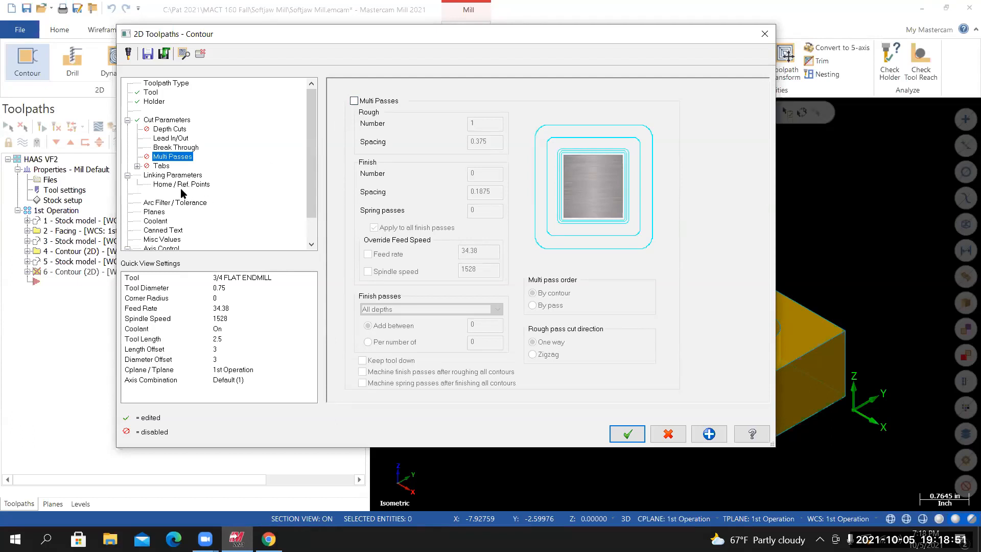
# Set the top of stock to 1.48 and the depth to 0.23 from the part's top and bottom corners, and accept the contour toolpath
pyautogui.click(173, 175)
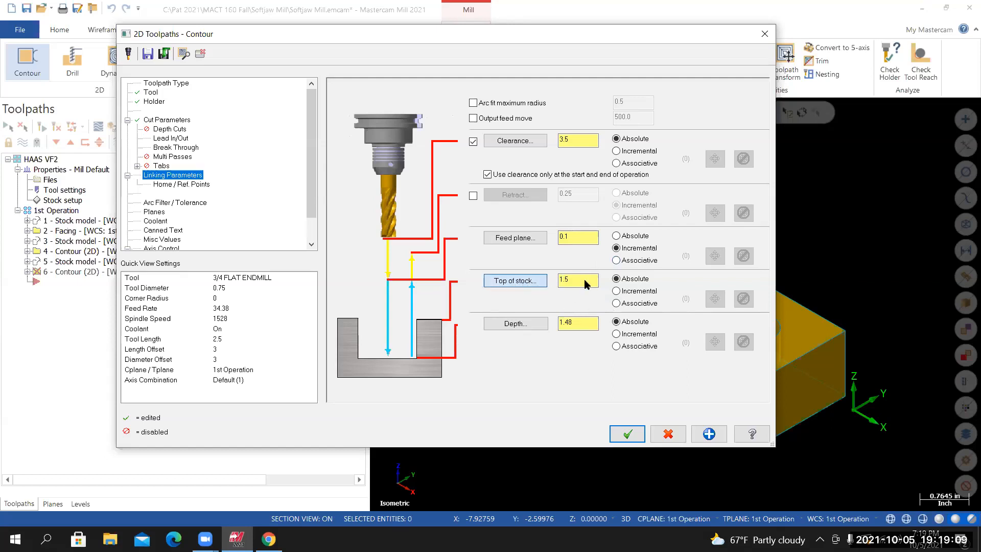
pyautogui.click(510, 281)
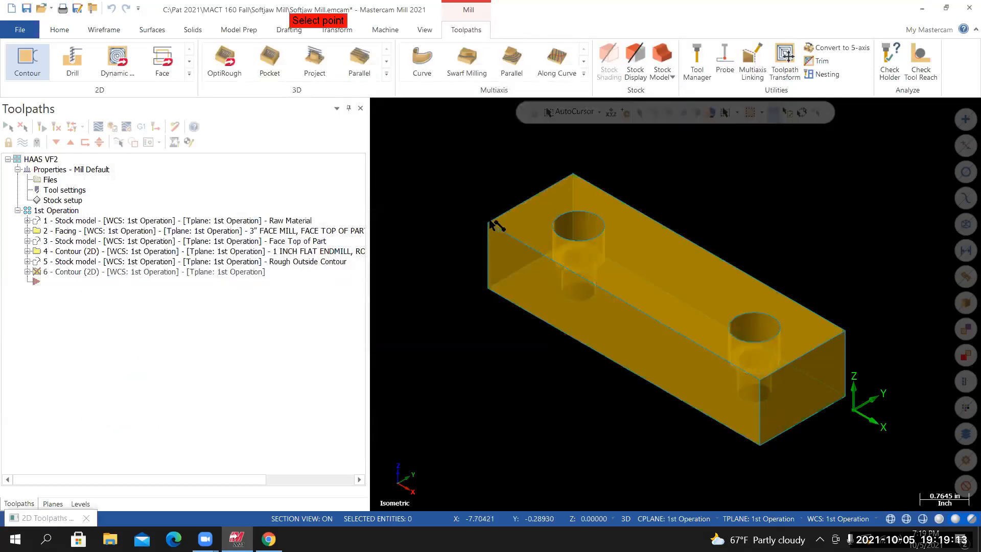
pyautogui.click(489, 224)
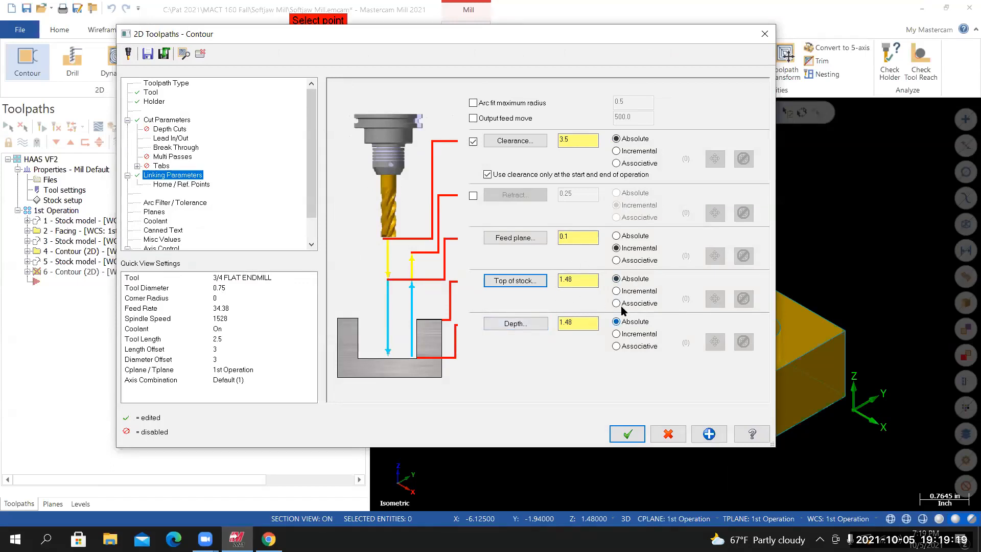
pyautogui.click(526, 323)
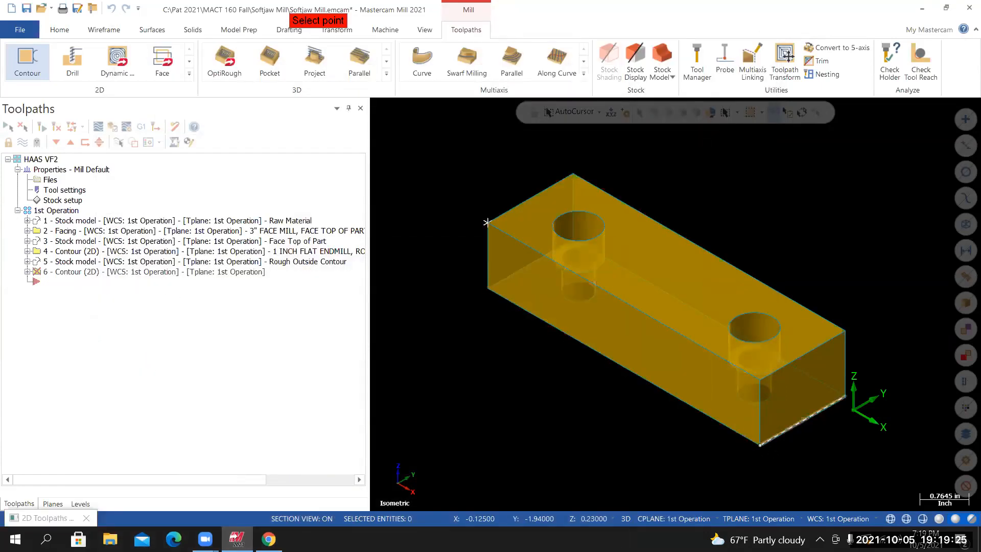
pyautogui.click(487, 223)
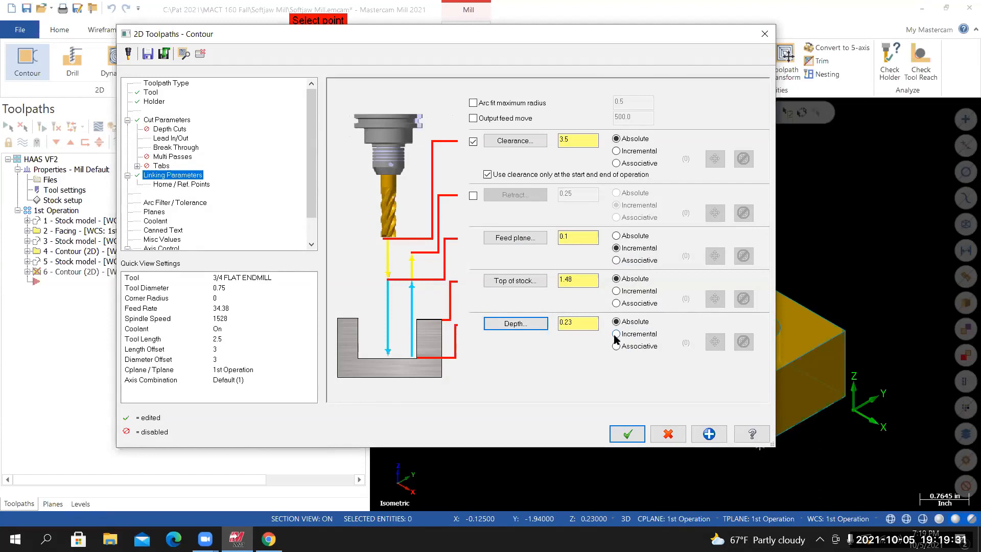
pyautogui.click(611, 432)
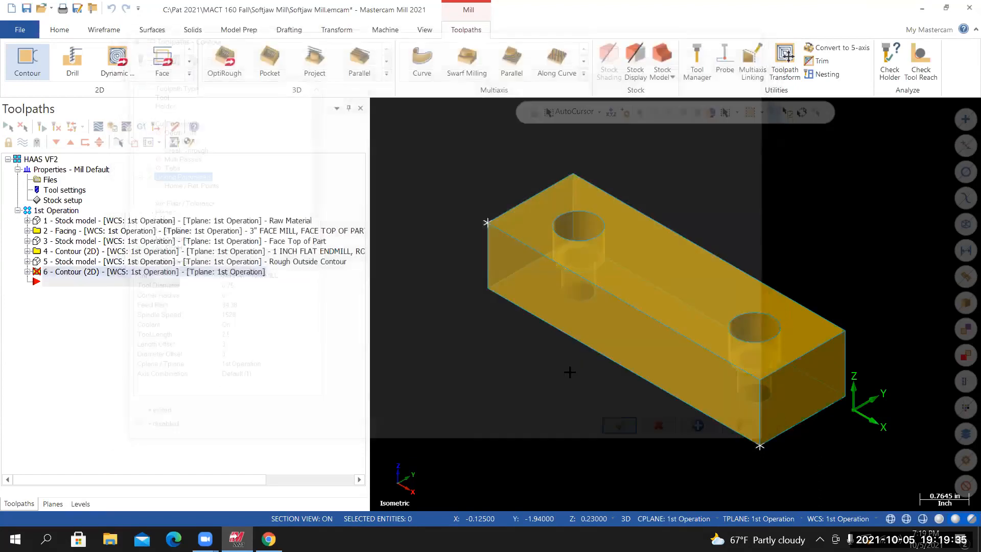
# Backplot the new 3/4 flat endmill contour and step the tool around the soft jaw's outside profile
pyautogui.moveTo(564, 369)
pyautogui.mouseDown(button='middle')
pyautogui.moveTo(630, 468)
pyautogui.moveTo(578, 380)
pyautogui.moveTo(611, 401)
pyautogui.moveTo(626, 394)
pyautogui.moveTo(510, 287)
pyautogui.moveTo(495, 283)
pyautogui.moveTo(527, 304)
pyautogui.moveTo(488, 283)
pyautogui.moveTo(579, 314)
pyautogui.moveTo(537, 256)
pyautogui.moveTo(609, 245)
pyautogui.moveTo(573, 260)
pyautogui.moveTo(582, 255)
pyautogui.mouseUp(button='middle')
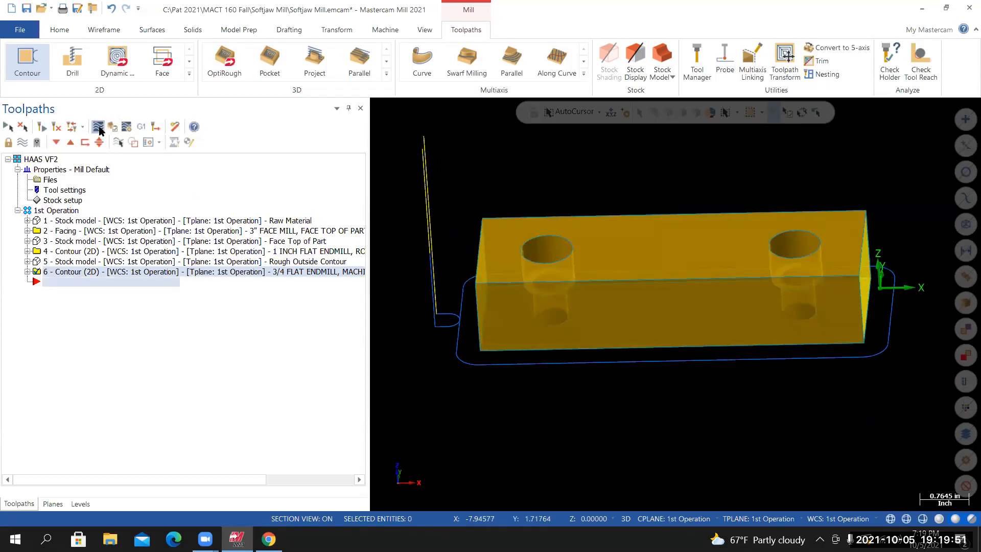
pyautogui.click(99, 128)
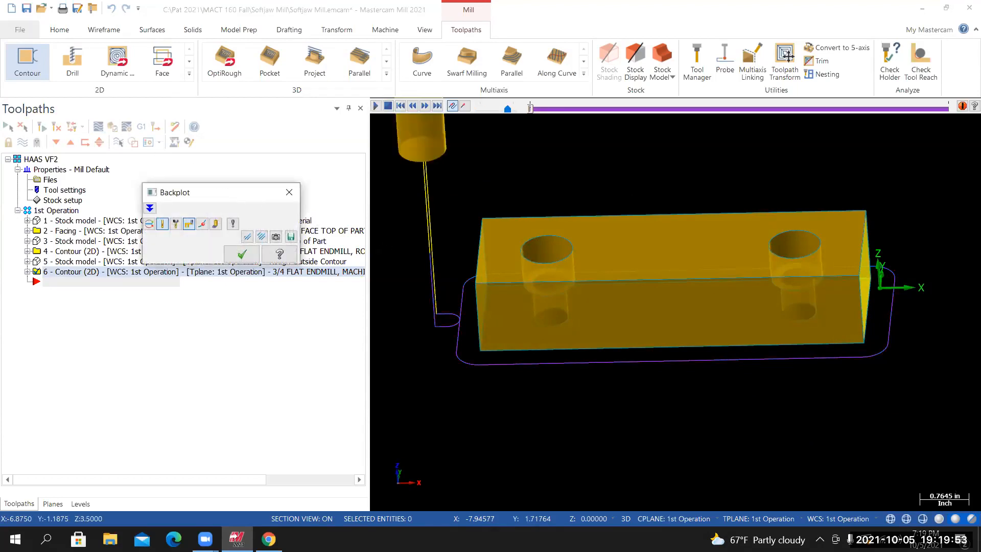
pyautogui.moveTo(490, 265)
pyautogui.mouseDown(button='middle')
pyautogui.moveTo(523, 276)
pyautogui.moveTo(496, 273)
pyautogui.mouseUp(button='middle')
pyautogui.press('s')
pyautogui.press('s')
pyautogui.press('s')
pyautogui.press('s')
pyautogui.moveTo(541, 307); pyautogui.dragTo(500, 352, button='middle')
pyautogui.press('s')
pyautogui.press('s')
pyautogui.press('s')
pyautogui.press('s')
pyautogui.press('s')
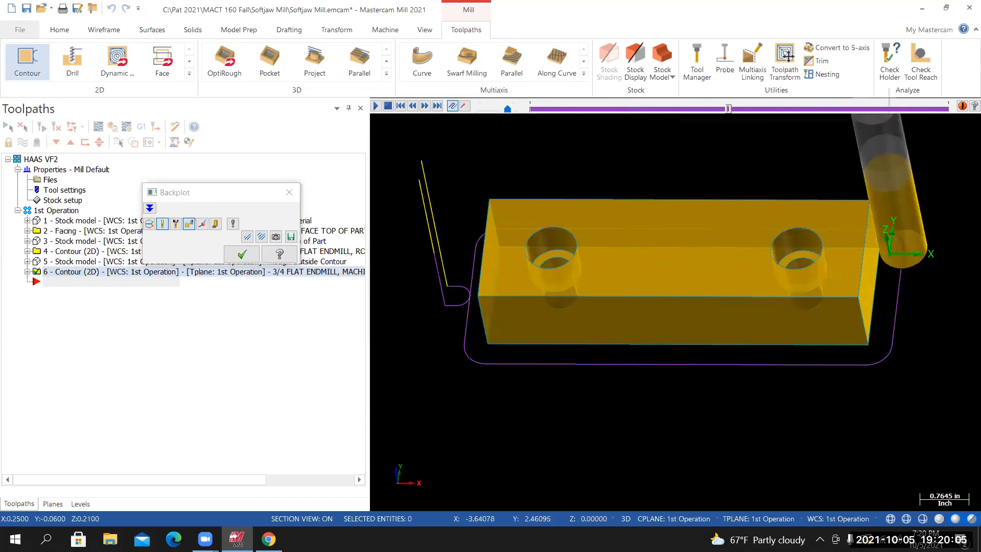
# Check the backplotted 3/4 flat endmill from the top view as it rounds the jaw's corners, and close the backplot
pyautogui.rightClick(675, 125)
pyautogui.click(701, 198)
pyautogui.scroll(5, 954, 308)
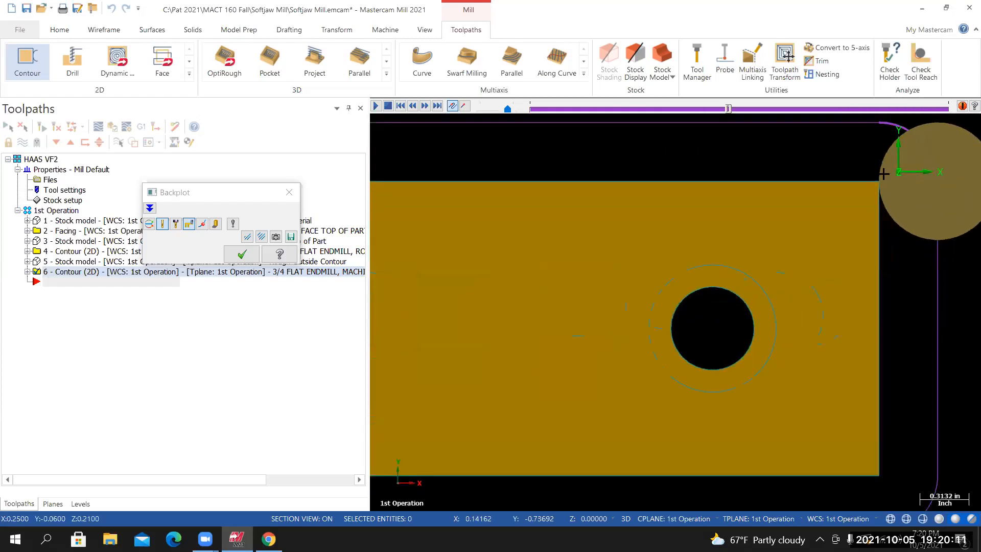
pyautogui.scroll(3, 884, 174)
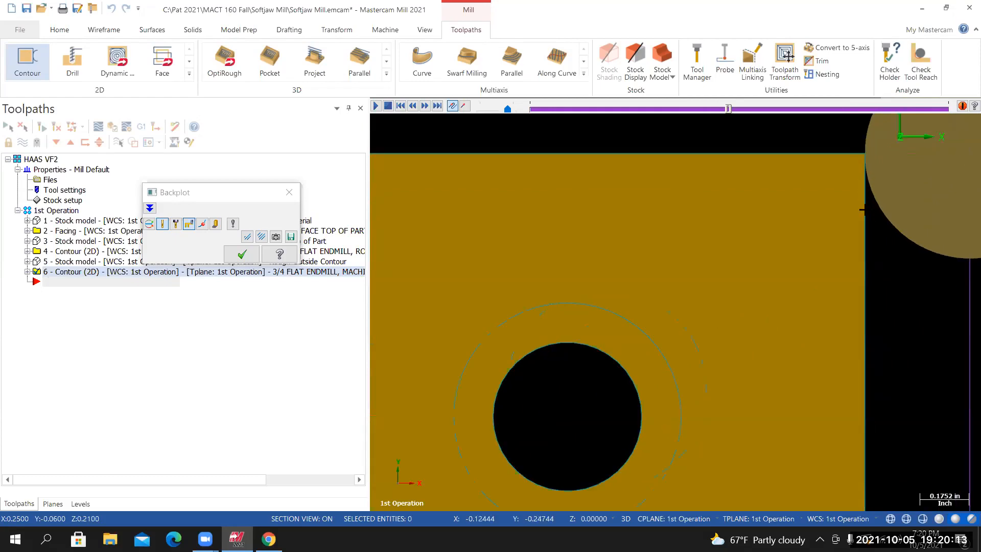
pyautogui.scroll(-3, 870, 299)
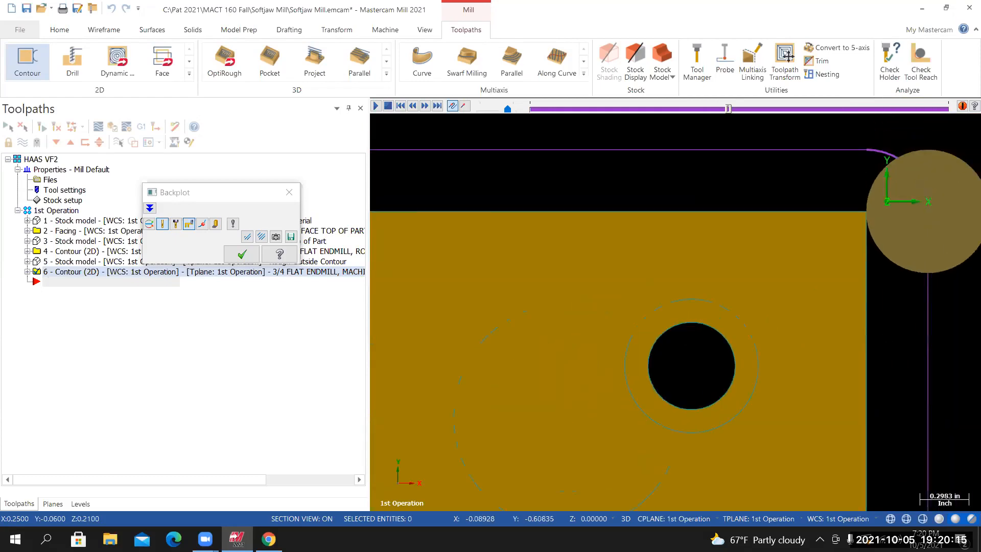
pyautogui.scroll(-3, 971, 365)
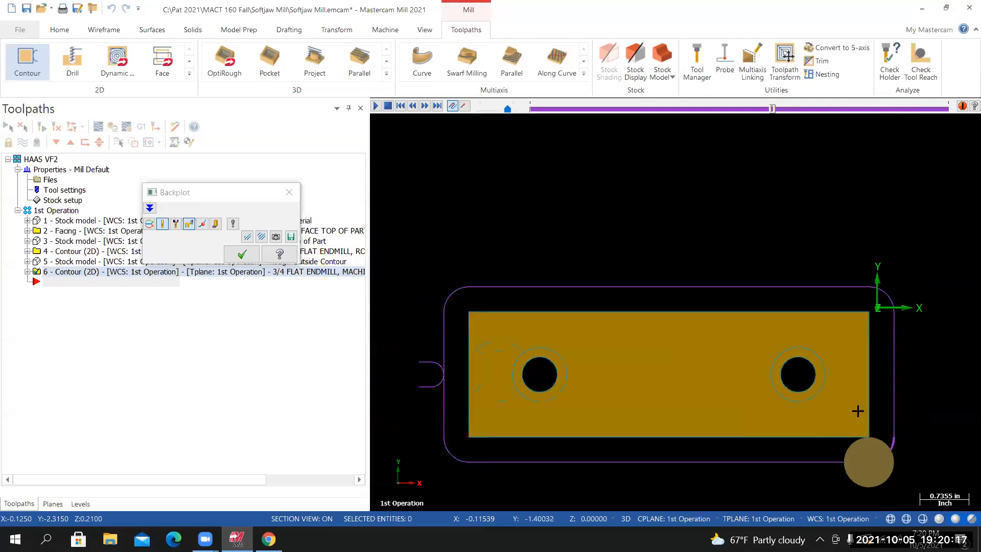
pyautogui.scroll(4, 583, 373)
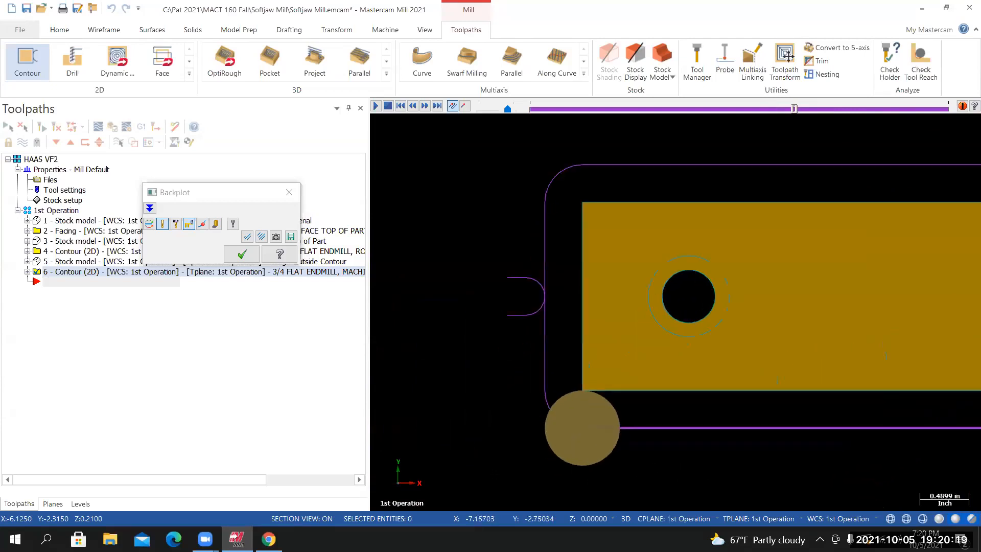
pyautogui.scroll(-2, 646, 322)
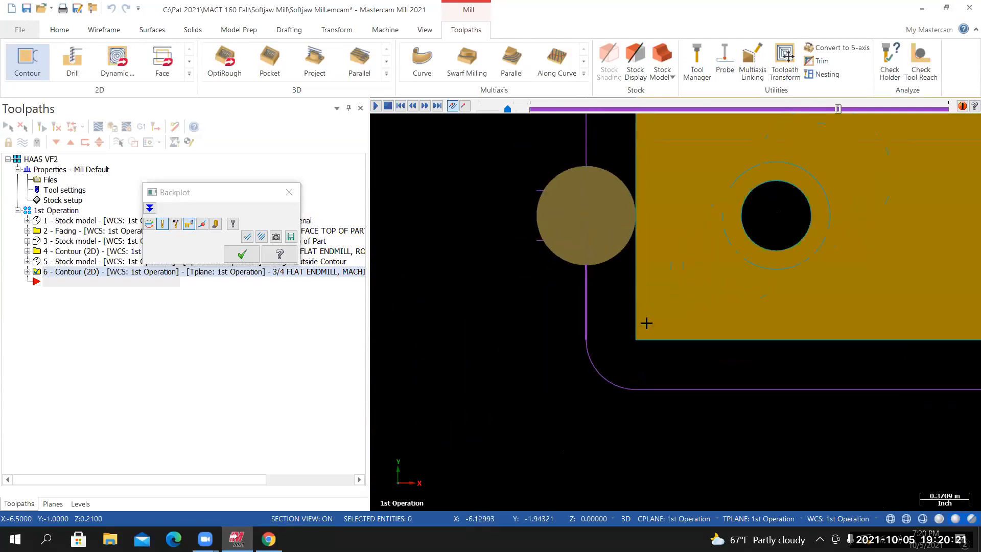
pyautogui.scroll(1, 648, 337)
pyautogui.moveTo(645, 320); pyautogui.dragTo(613, 220, button='middle')
pyautogui.scroll(-5, 650, 271)
pyautogui.moveTo(654, 276); pyautogui.dragTo(608, 314, button='middle')
pyautogui.click(290, 192)
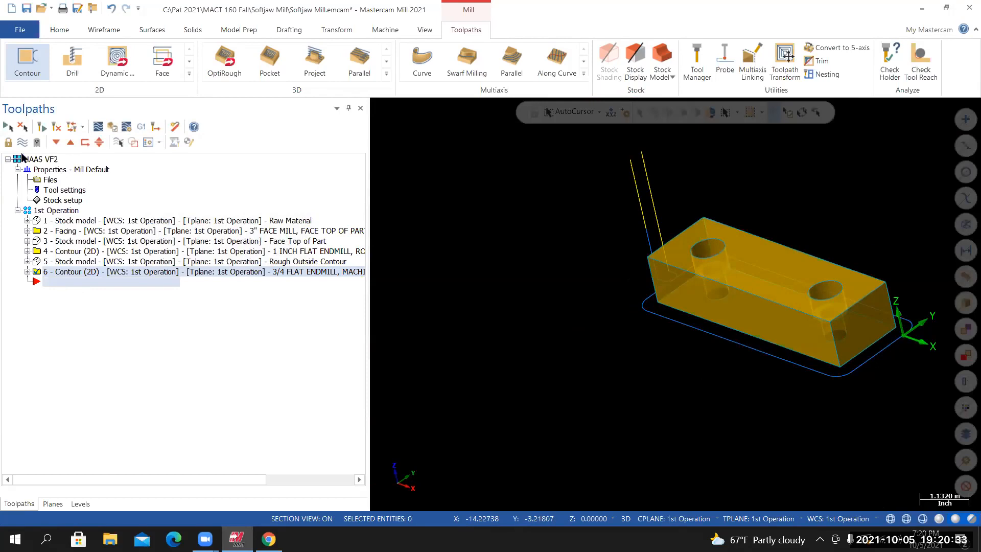
# Hide the finish contour's toolpath display, return to the isometric view and save the file
pyautogui.click(22, 143)
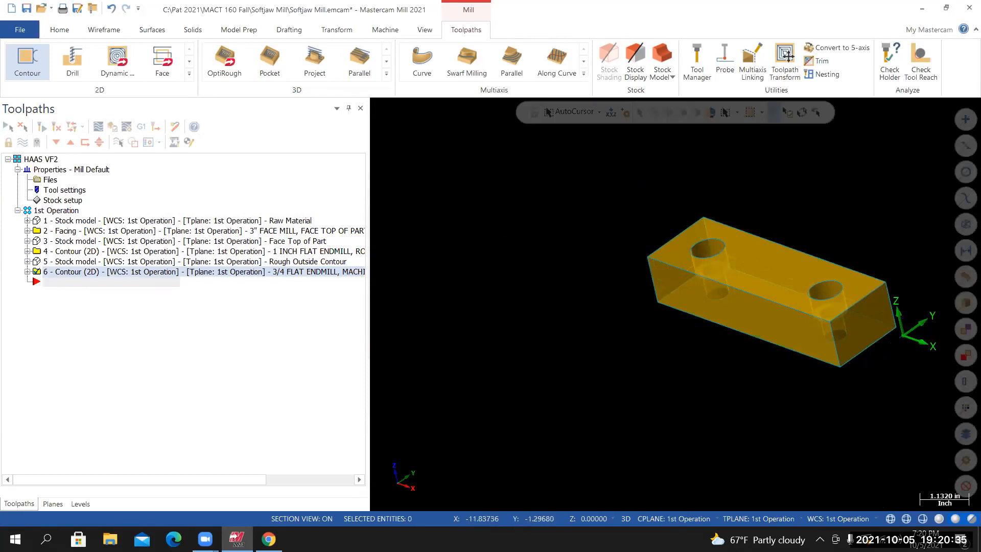
pyautogui.rightClick(506, 196)
pyautogui.click(543, 348)
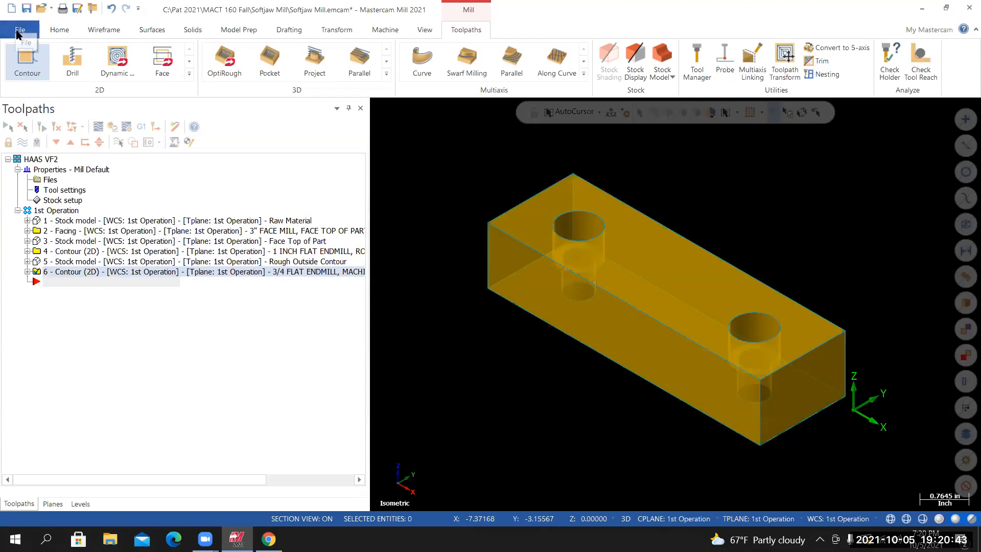
pyautogui.click(20, 29)
pyautogui.click(25, 158)
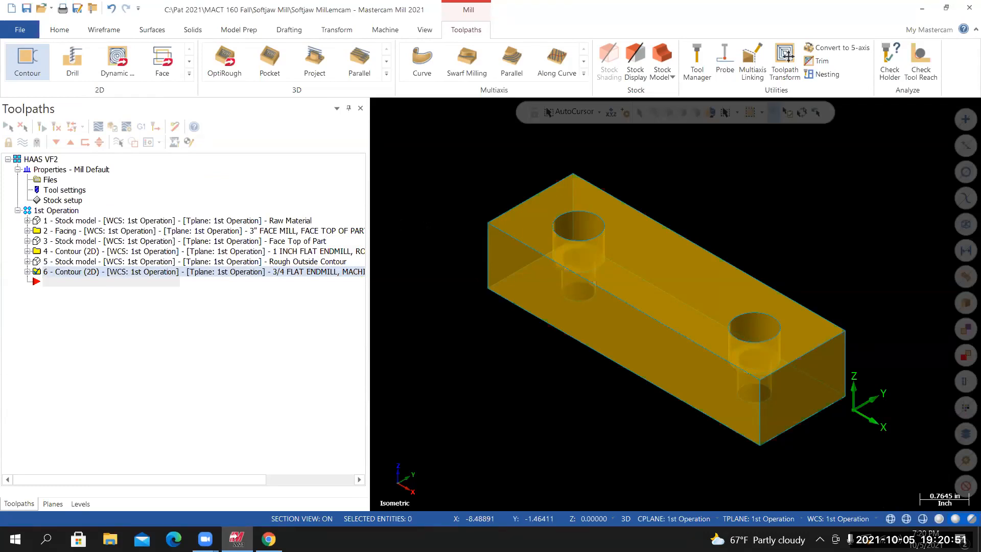
# Verify all toolpaths in the 1st Operation group, running the simulation with slightly higher precision
pyautogui.click(39, 211)
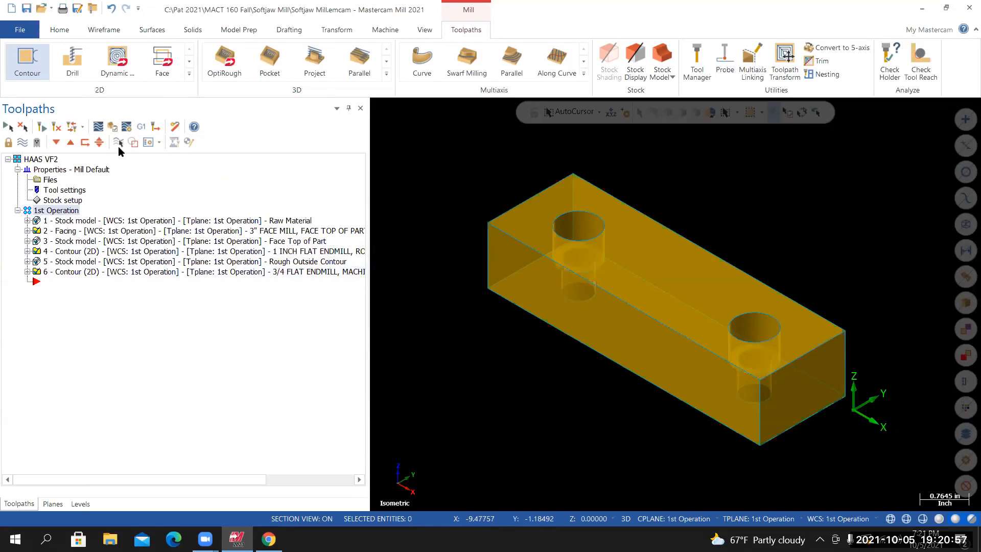
pyautogui.click(112, 127)
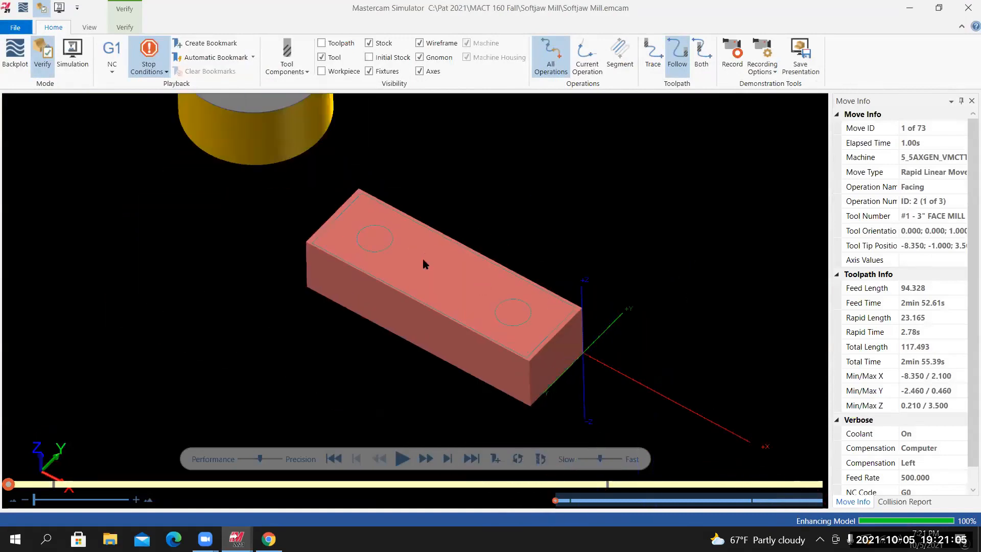
pyautogui.click(148, 66)
pyautogui.click(194, 22)
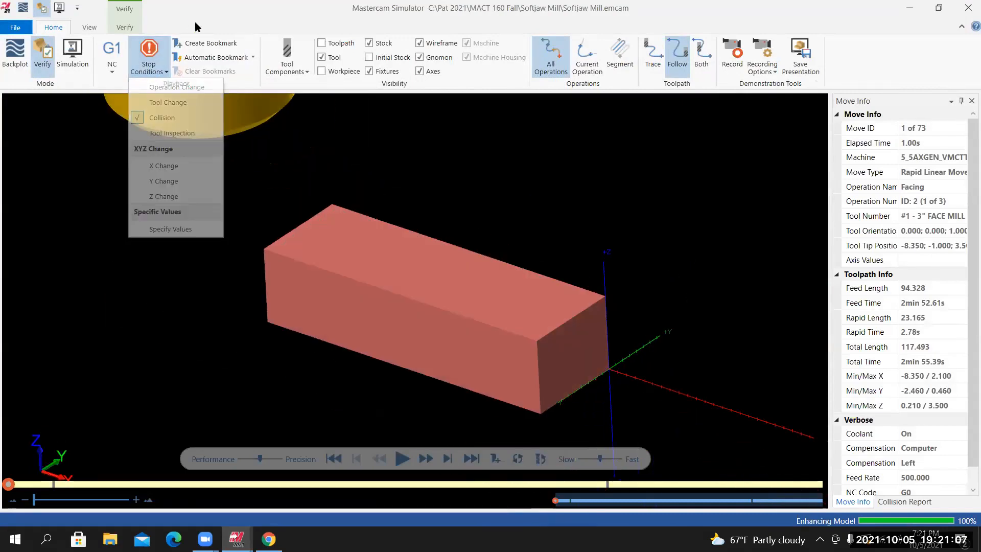
pyautogui.click(270, 460)
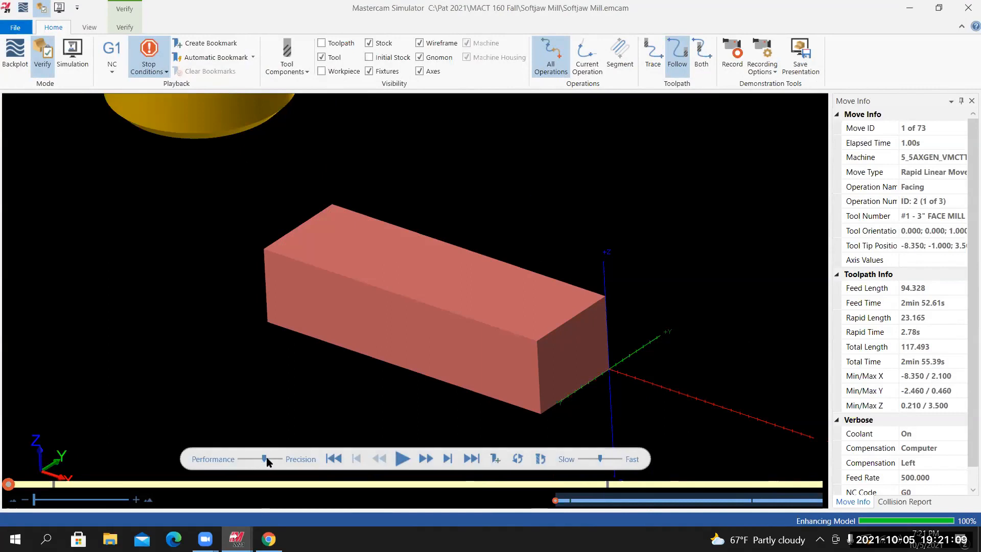
pyautogui.click(403, 459)
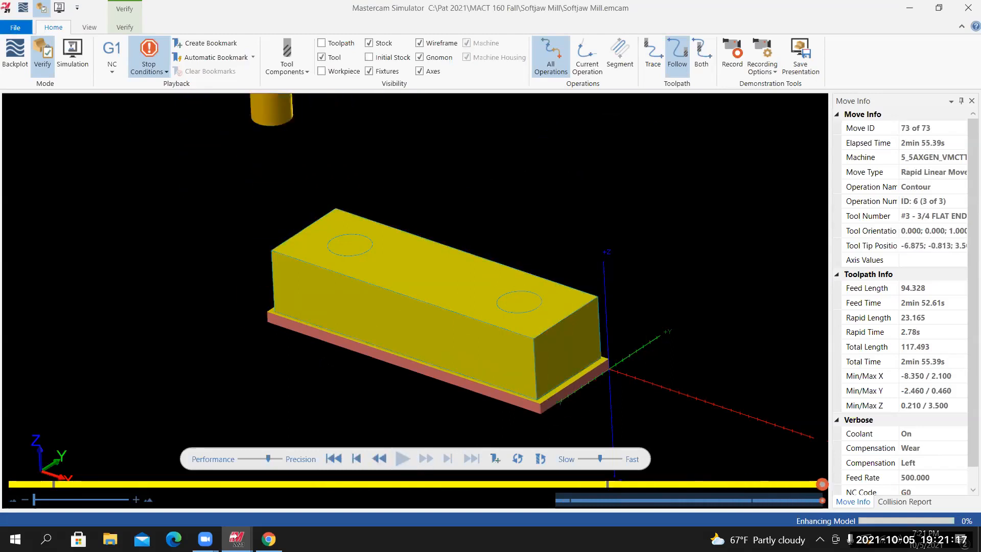
# Examine the simulated jaw's finished walls and upper corner edges against the part wireframe
pyautogui.moveTo(245, 312); pyautogui.dragTo(285, 289, button='middle')
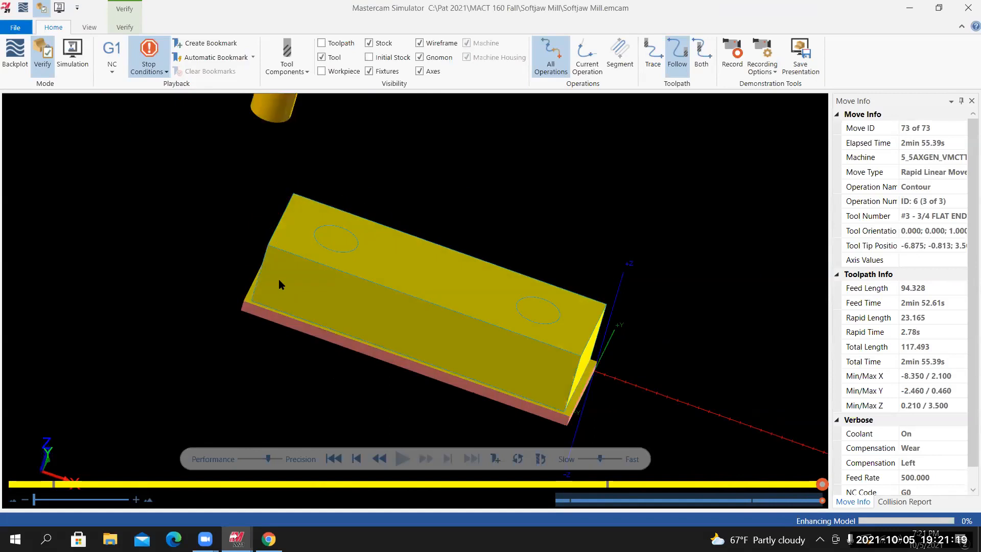
pyautogui.scroll(-5, 280, 282)
pyautogui.scroll(9, 296, 284)
pyautogui.moveTo(229, 266); pyautogui.dragTo(214, 240, button='middle')
pyautogui.scroll(4, 214, 255)
pyautogui.moveTo(204, 276); pyautogui.dragTo(188, 257, button='middle')
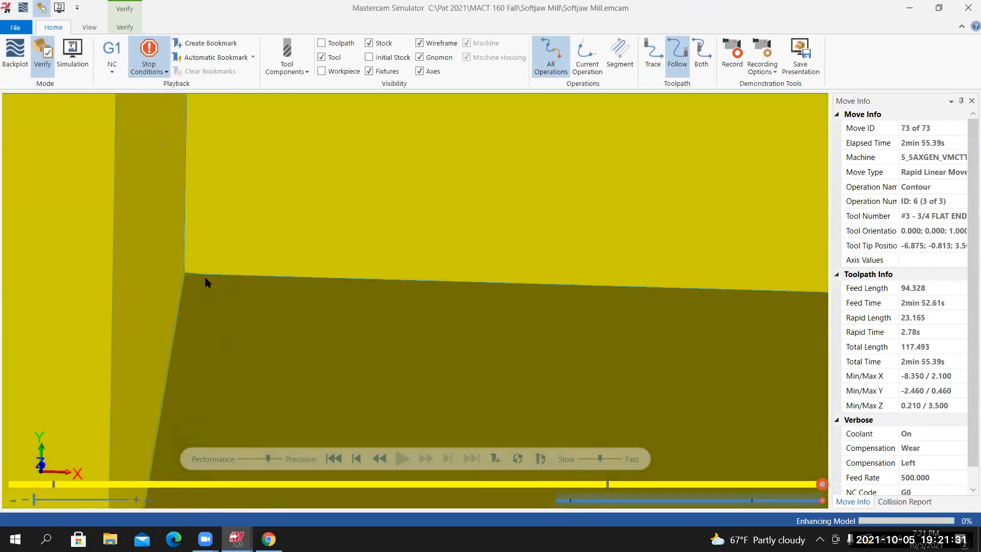
pyautogui.scroll(-5, 449, 313)
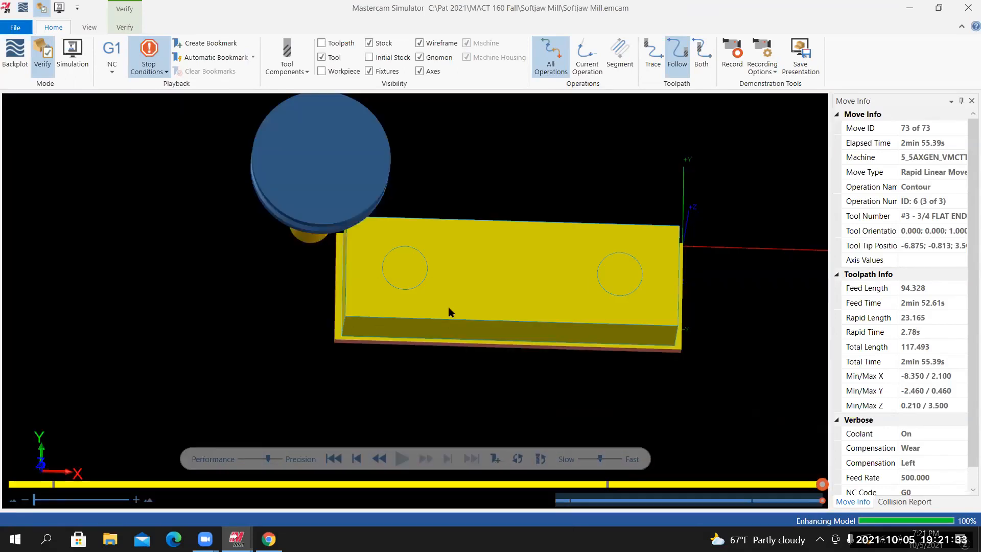
pyautogui.scroll(4, 465, 321)
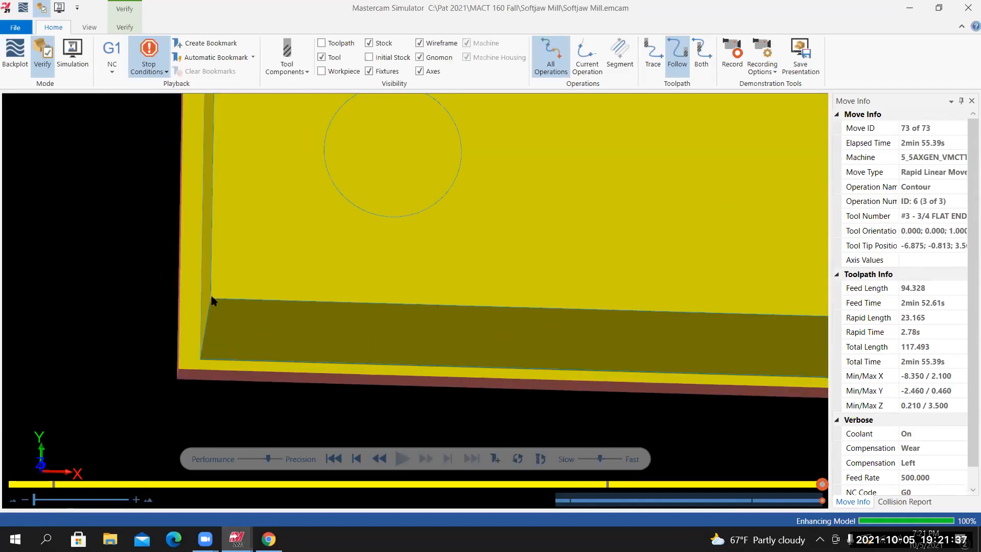
pyautogui.moveTo(316, 301); pyautogui.dragTo(330, 281, button='middle')
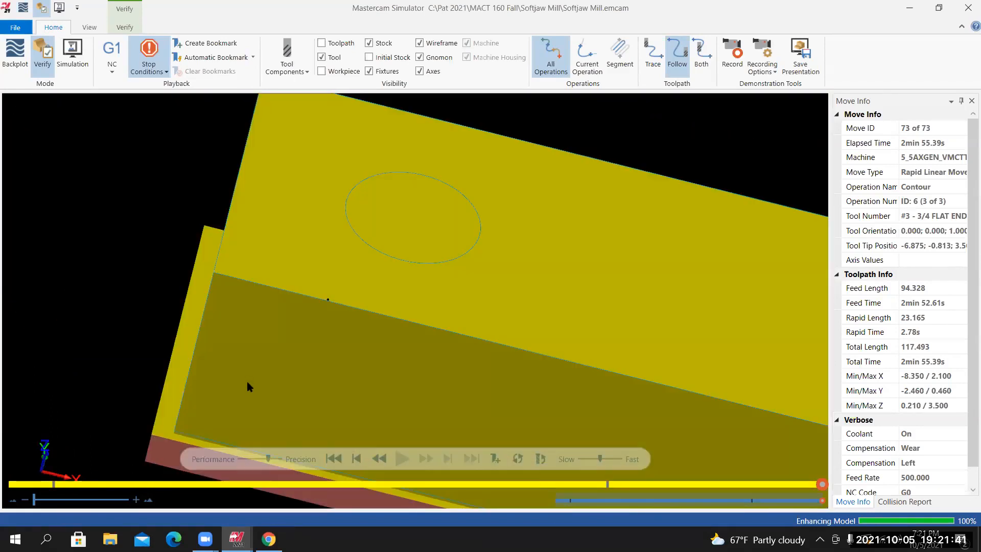
pyautogui.scroll(2, 247, 381)
pyautogui.scroll(-3, 238, 377)
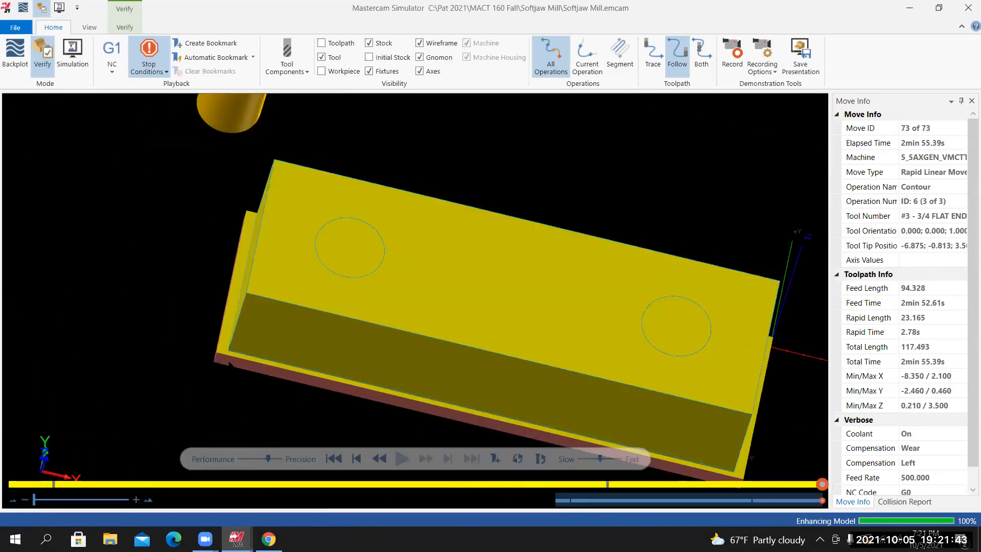
# Examine the lower corner where the finished walls meet the remaining stock ledge, and close the simulation
pyautogui.scroll(4, 204, 307)
pyautogui.moveTo(205, 308); pyautogui.dragTo(201, 246, button='middle')
pyautogui.scroll(3, 192, 360)
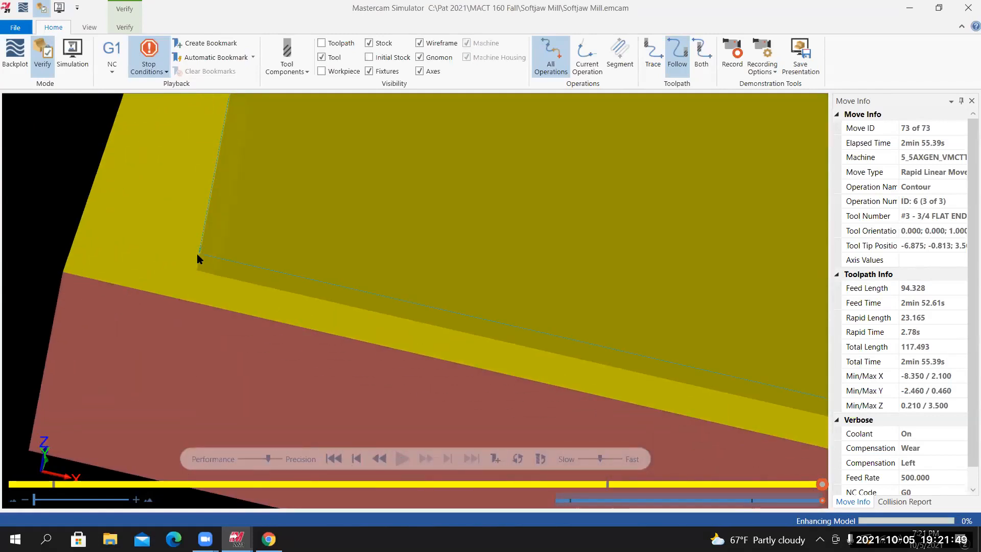
pyautogui.scroll(-4, 231, 310)
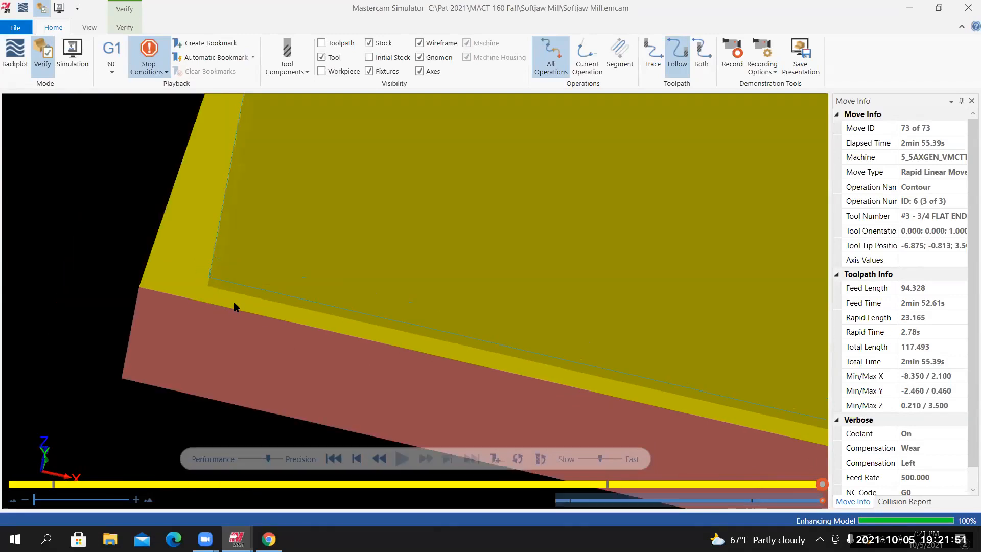
pyautogui.moveTo(238, 313); pyautogui.dragTo(257, 178, button='middle')
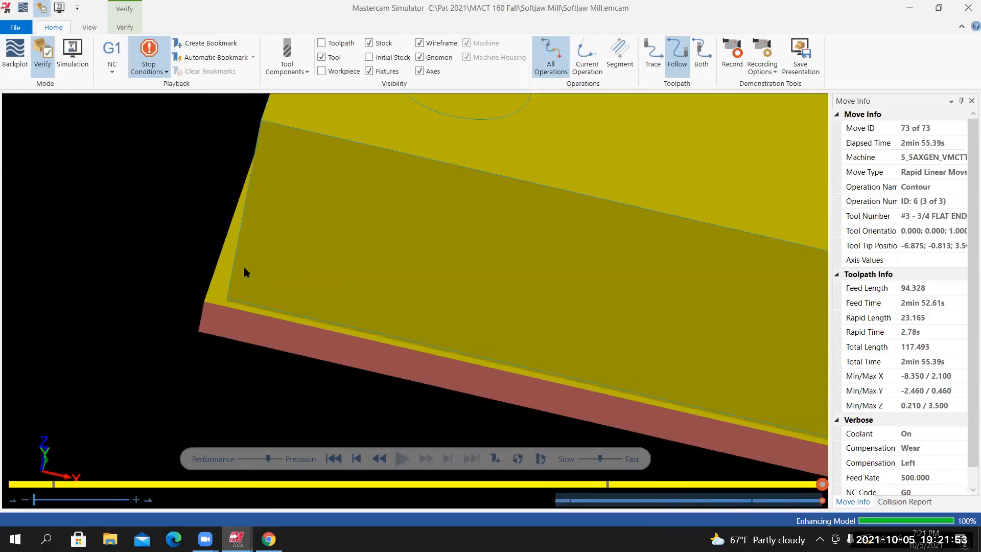
pyautogui.scroll(5, 231, 311)
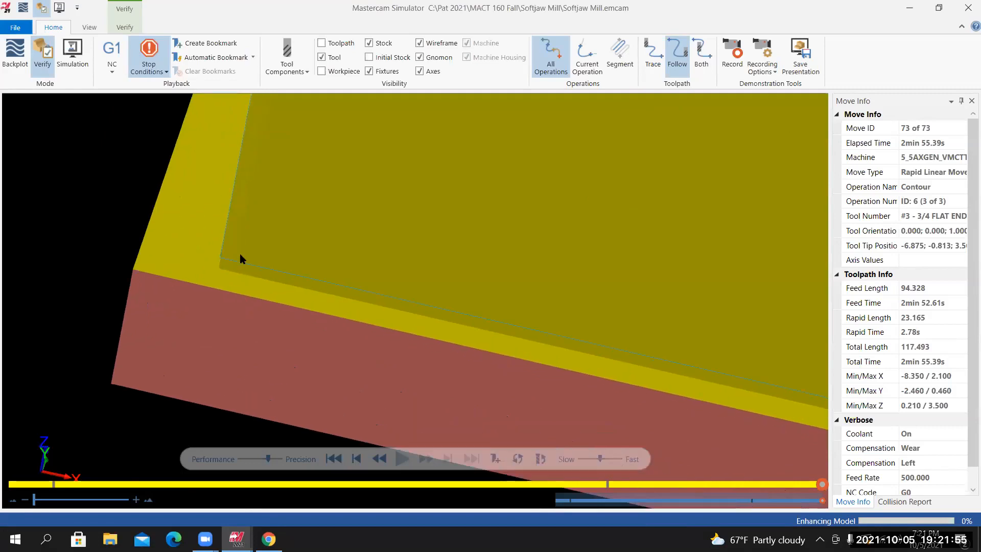
pyautogui.scroll(-5, 284, 267)
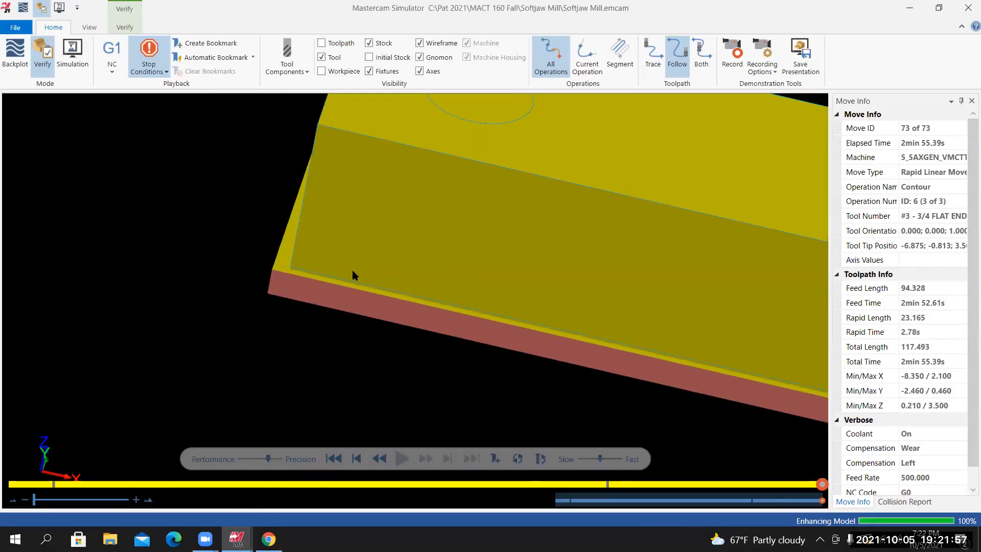
pyautogui.scroll(-5, 364, 273)
pyautogui.moveTo(364, 273); pyautogui.dragTo(386, 279, button='middle')
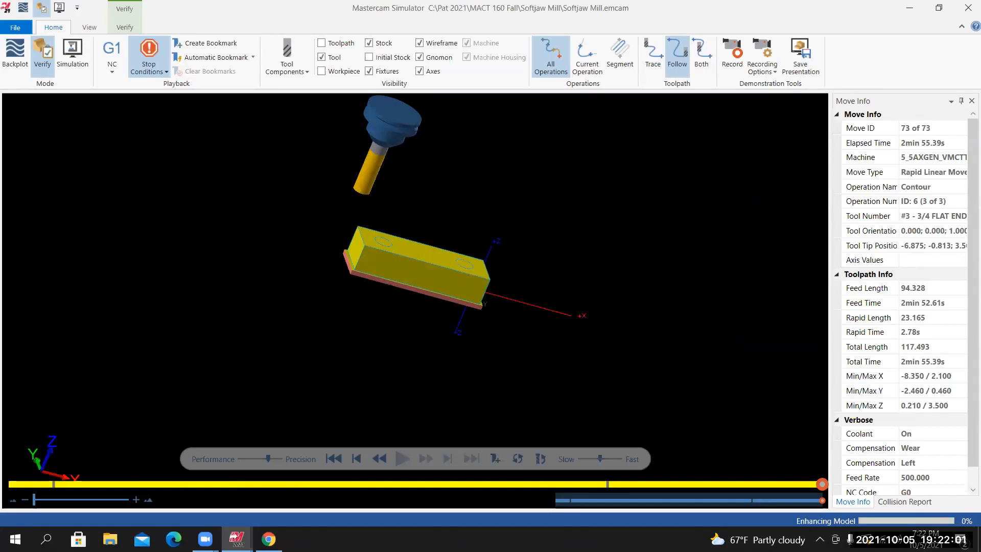
pyautogui.moveTo(404, 277); pyautogui.dragTo(513, 250, button='middle')
pyautogui.scroll(-3, 419, 260)
pyautogui.scroll(8, 419, 245)
pyautogui.click(960, 13)
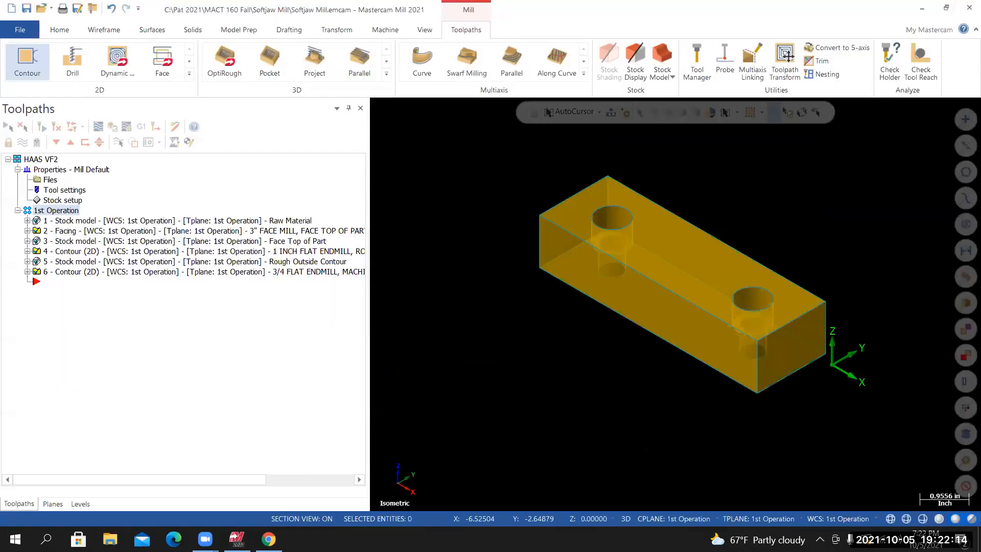
pyautogui.scroll(1, 499, 284)
pyautogui.rightClick(409, 174)
pyautogui.click(437, 226)
pyautogui.scroll(1, 580, 246)
pyautogui.rightClick(443, 139)
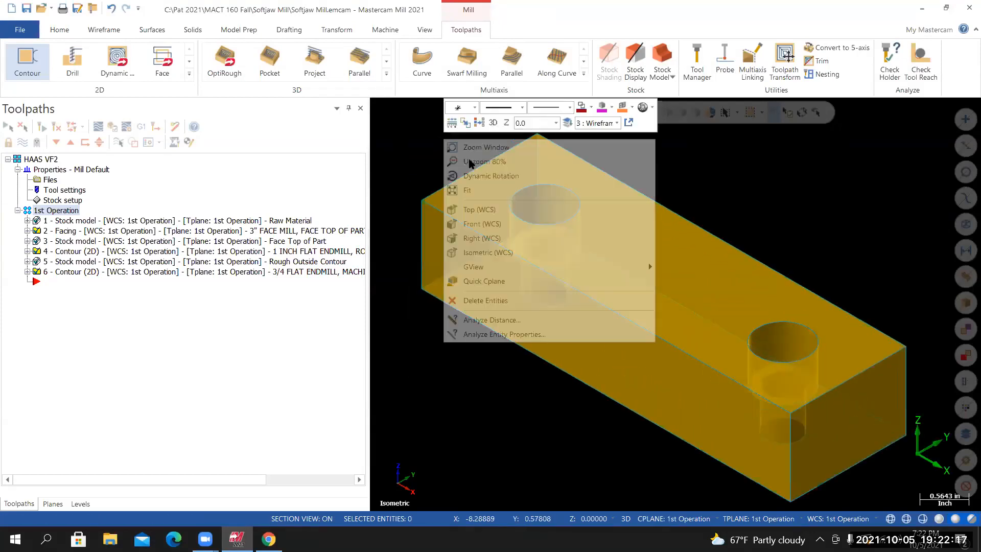
pyautogui.click(19, 33)
pyautogui.press('Escape')
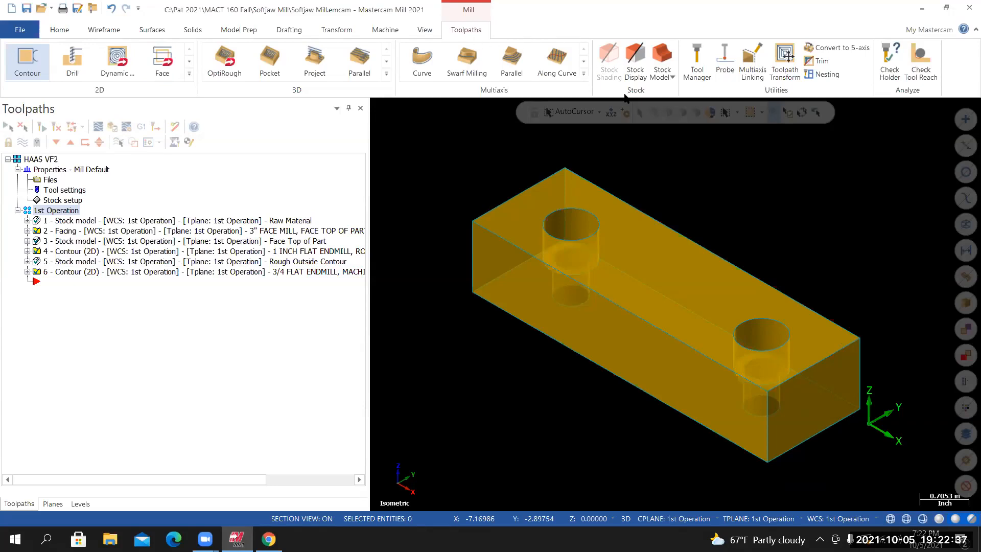
# Start a new stock model named Finish Pass Outide Profile, with Rough Outside Contour as its initial stock shape
pyautogui.click(663, 70)
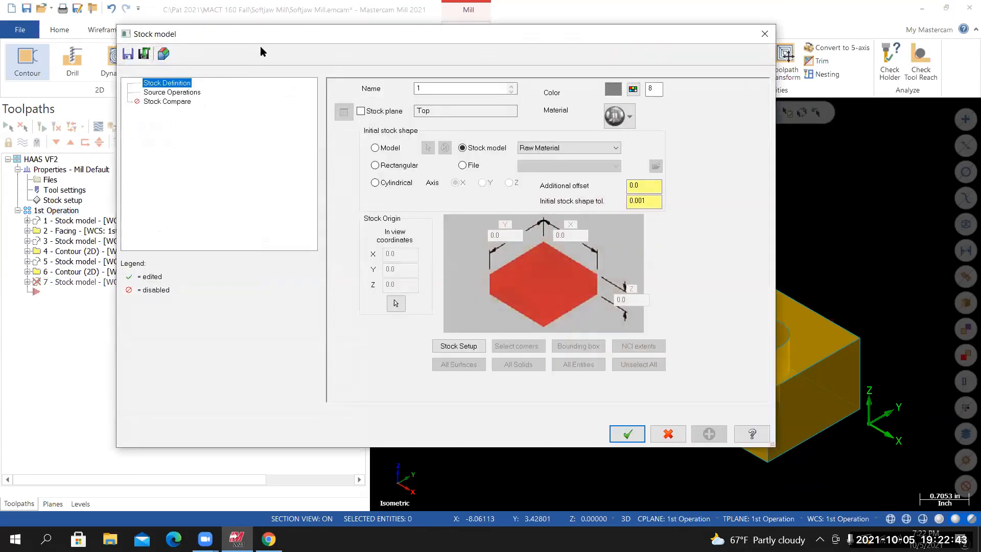
pyautogui.moveTo(268, 40); pyautogui.dragTo(258, 36)
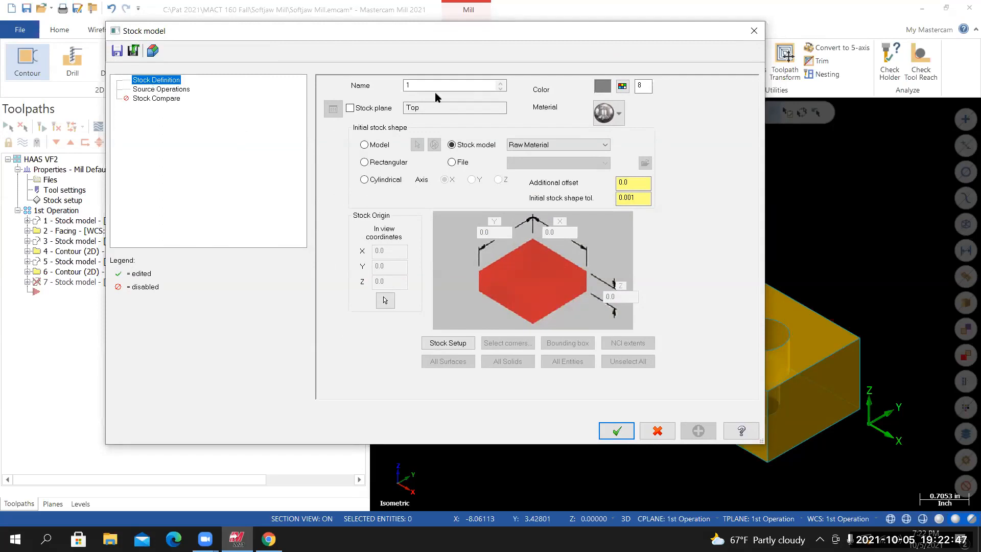
pyautogui.moveTo(434, 86); pyautogui.dragTo(342, 87)
pyautogui.write('fin')
pyautogui.write('st')
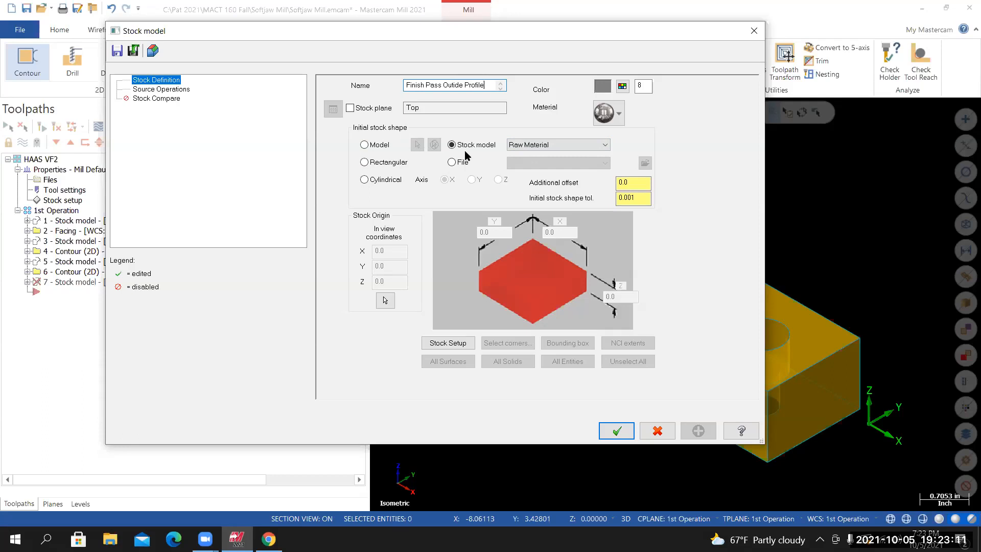
pyautogui.click(589, 146)
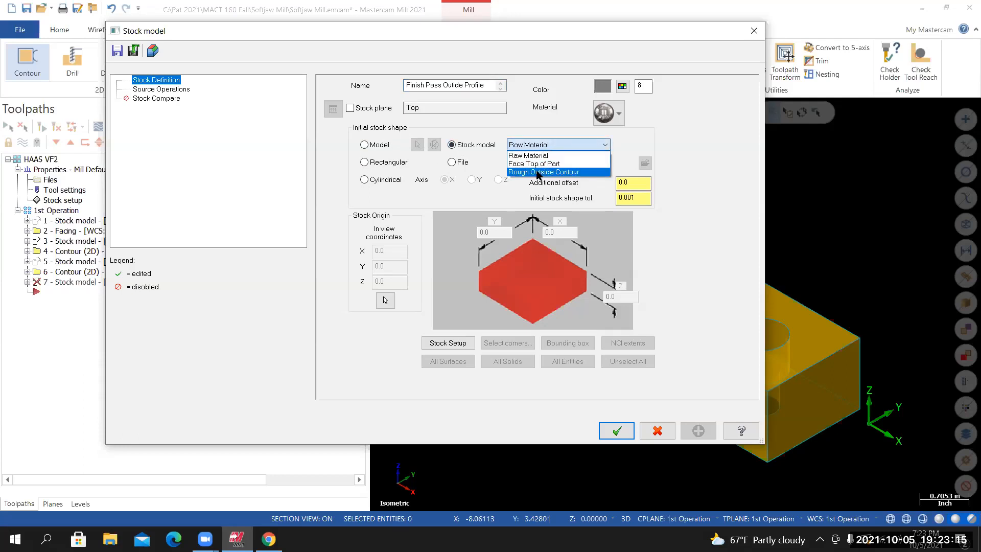
pyautogui.click(538, 172)
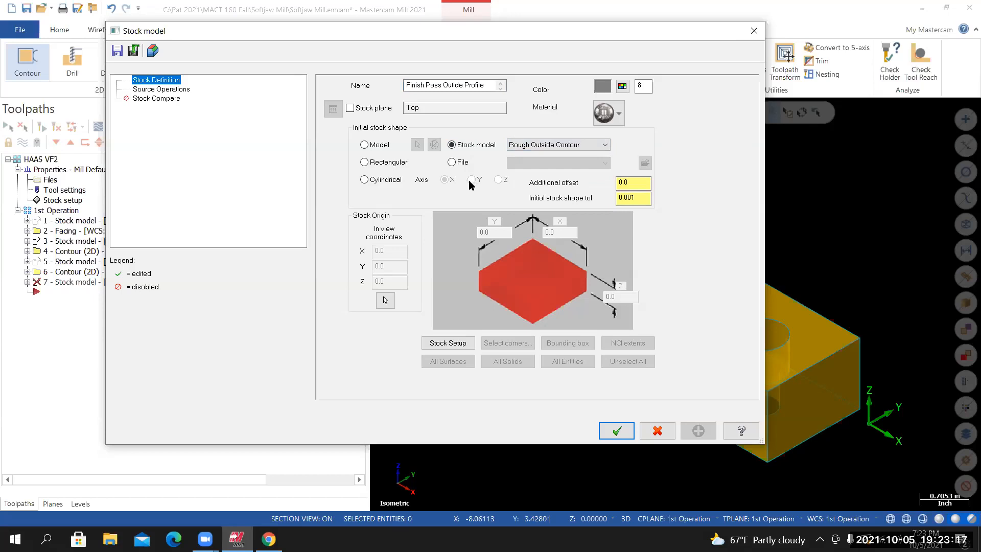
# Rename the new stock model as Finish Pass Outside Contour
pyautogui.click(494, 89)
pyautogui.write('===')
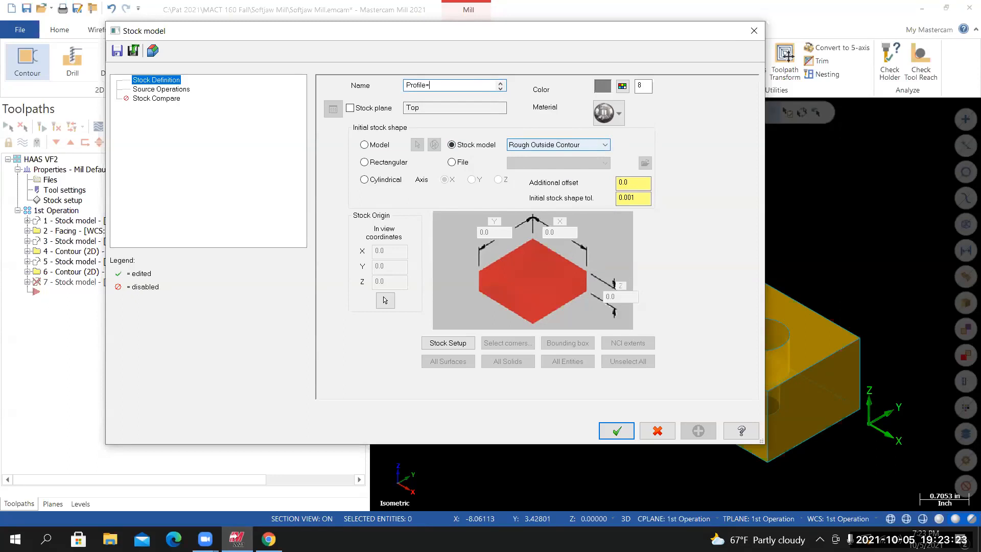
pyautogui.press('BackSpace')
pyautogui.press('BackSpace')
pyautogui.press('BackSpace')
pyautogui.press('BackSpace')
pyautogui.press('BackSpace')
pyautogui.write('tour')
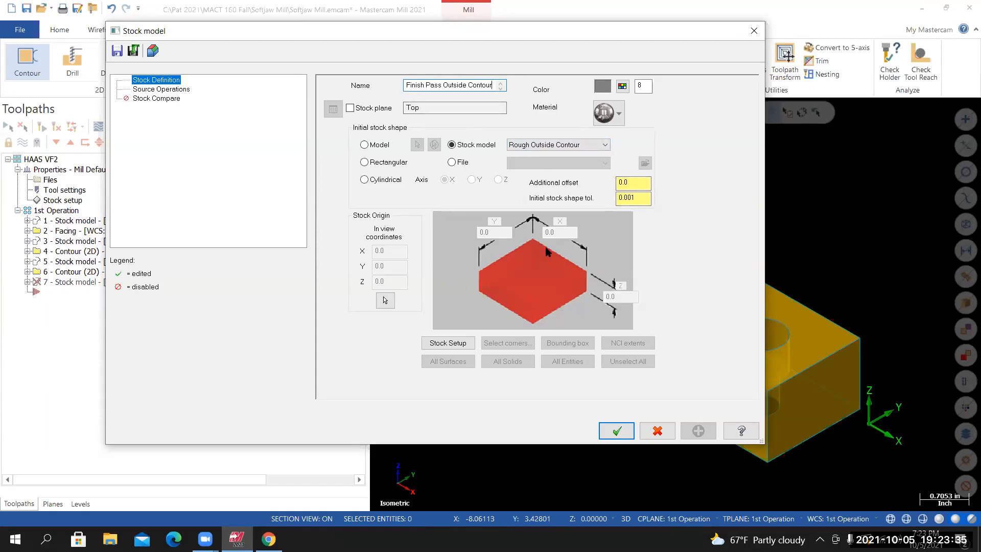
# Set the 3/4 flat endmill Contour (2D) operation 6 as the stock model's source operation and generate the stock model
pyautogui.click(169, 90)
pyautogui.click(508, 149)
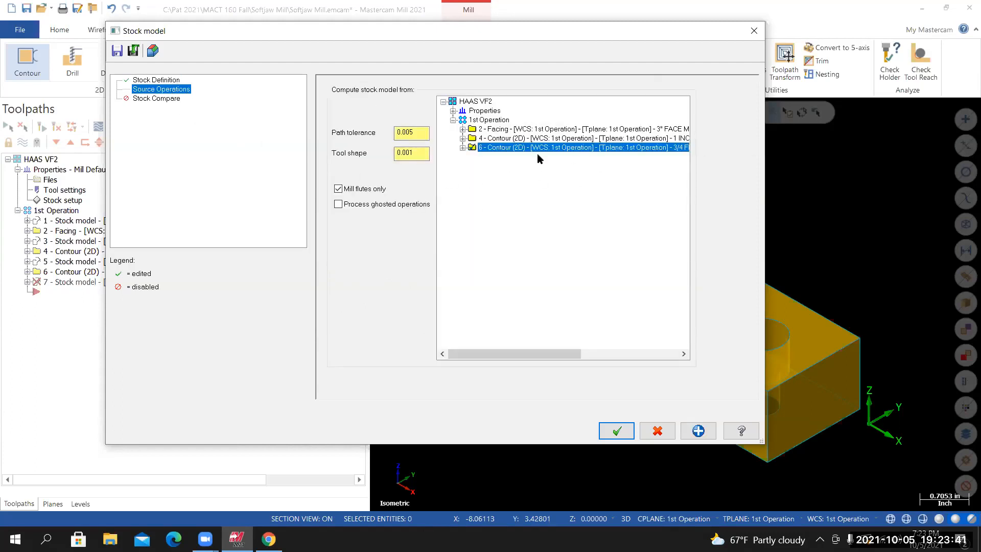
pyautogui.click(621, 432)
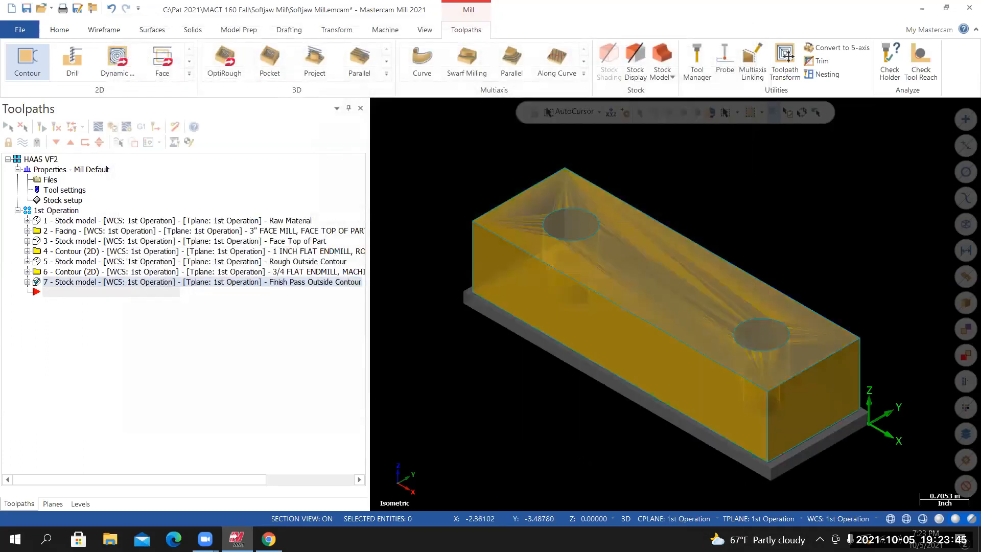
# Examine the finished stock model around the jaw's walls, lower corner and remaining stock ledge
pyautogui.moveTo(676, 304)
pyautogui.mouseDown(button='middle')
pyautogui.moveTo(674, 320)
pyautogui.moveTo(683, 291)
pyautogui.moveTo(675, 305)
pyautogui.mouseUp(button='middle')
pyautogui.scroll(6, 462, 374)
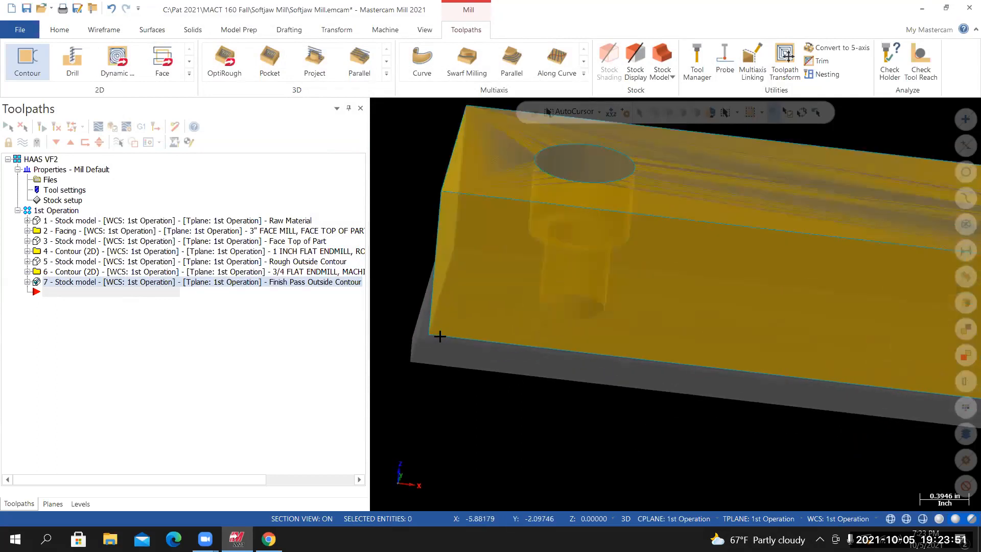
pyautogui.moveTo(461, 373); pyautogui.dragTo(475, 336, button='middle')
pyautogui.scroll(-3, 482, 298)
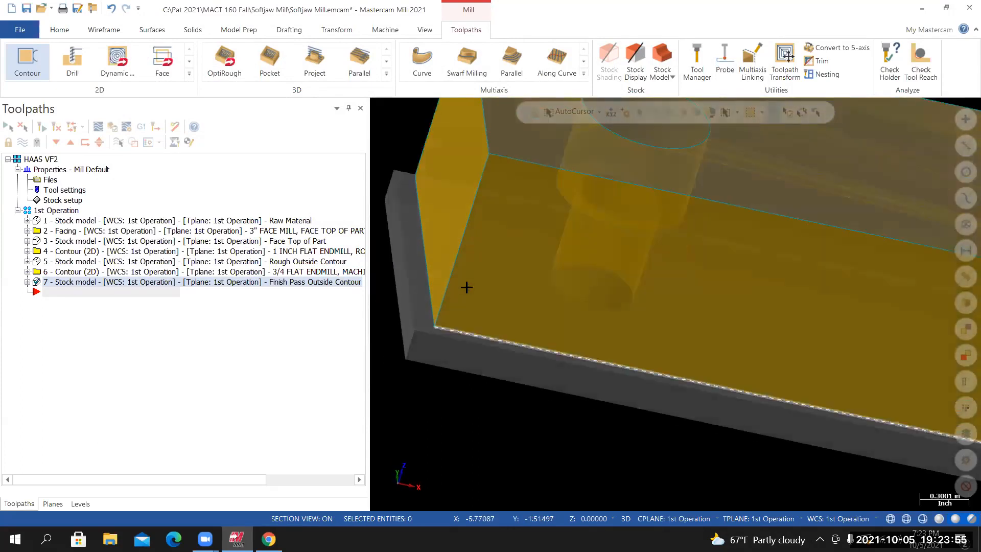
pyautogui.moveTo(459, 303); pyautogui.dragTo(618, 266, button='middle')
pyautogui.scroll(2, 443, 269)
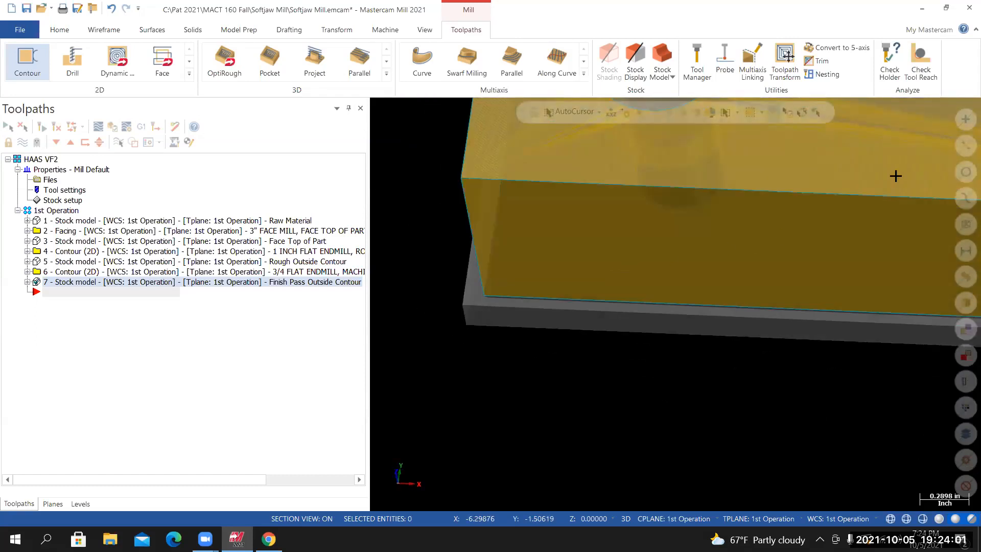
pyautogui.scroll(-3, 497, 192)
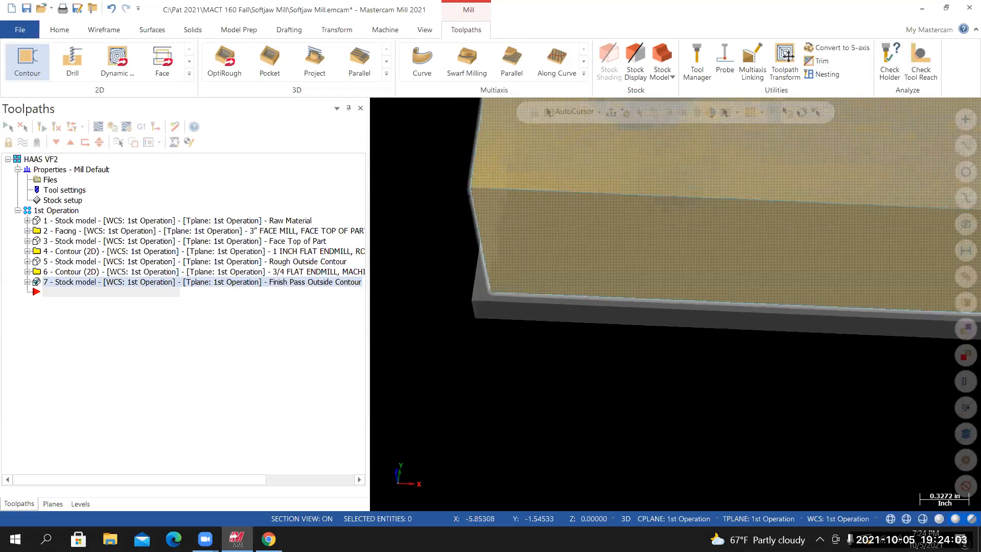
pyautogui.moveTo(499, 209); pyautogui.dragTo(600, 261, button='middle')
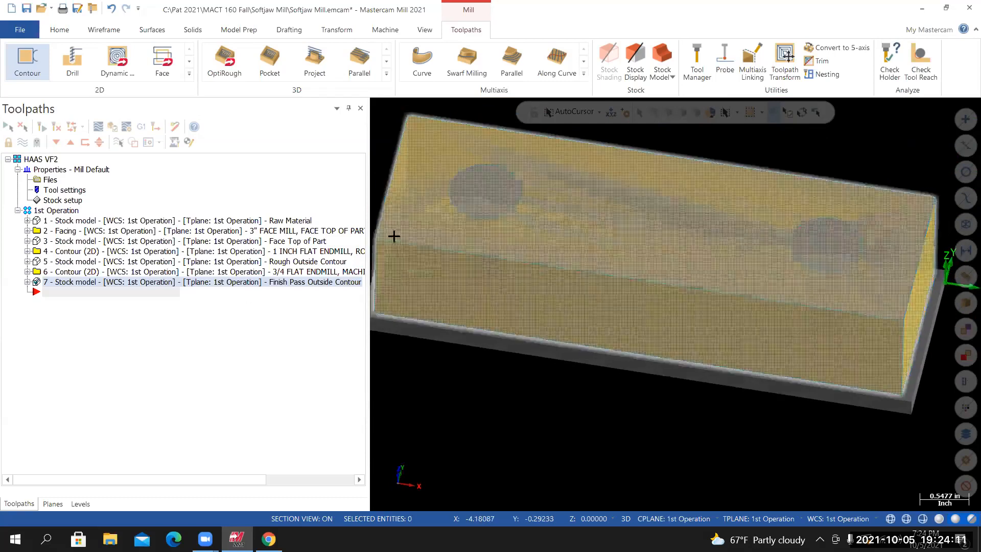
pyautogui.moveTo(394, 236); pyautogui.dragTo(393, 214, button='middle')
pyautogui.scroll(-2, 392, 220)
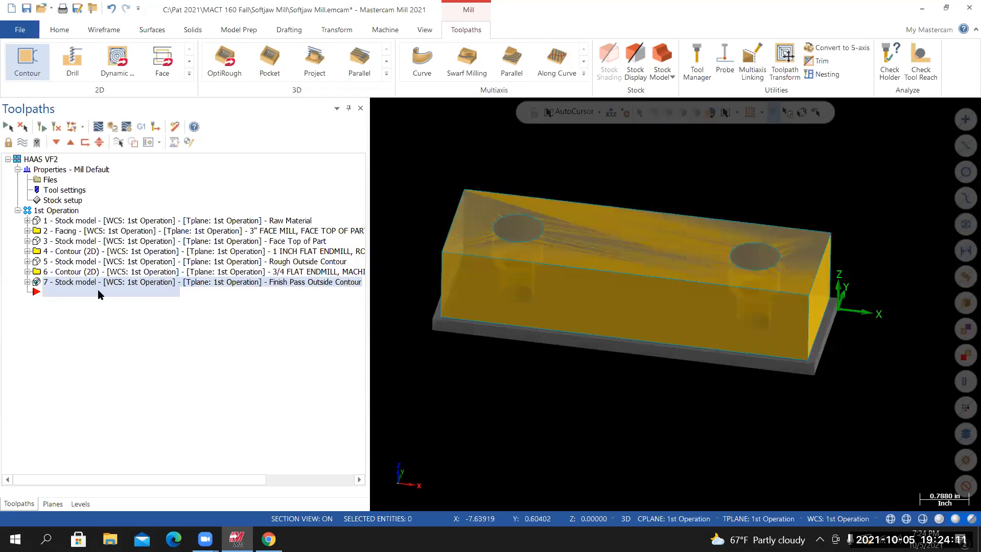
# Hide the Finish Pass Outside Contour stock model, returning to the isometric view, and save the part file
pyautogui.click(22, 142)
pyautogui.rightClick(418, 275)
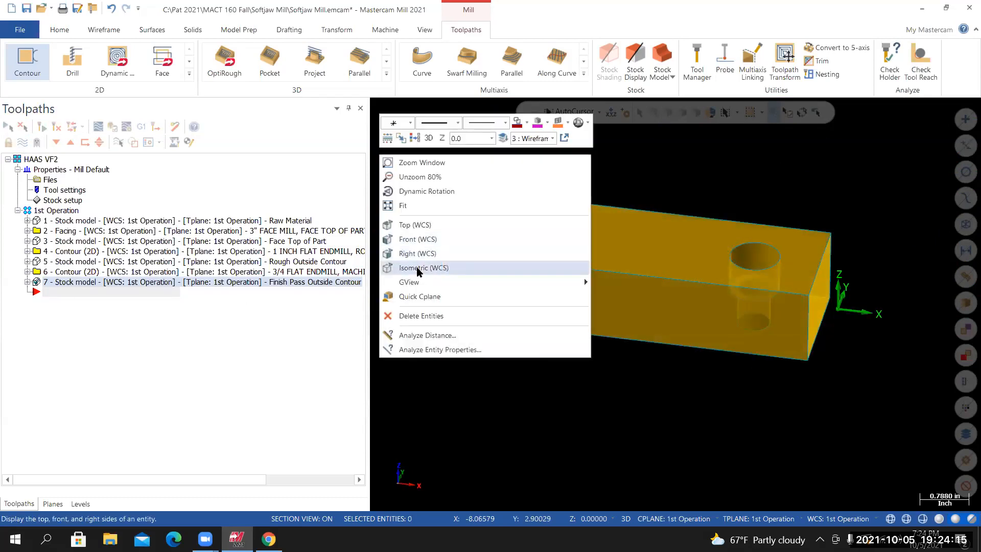
pyautogui.click(417, 268)
pyautogui.click(19, 32)
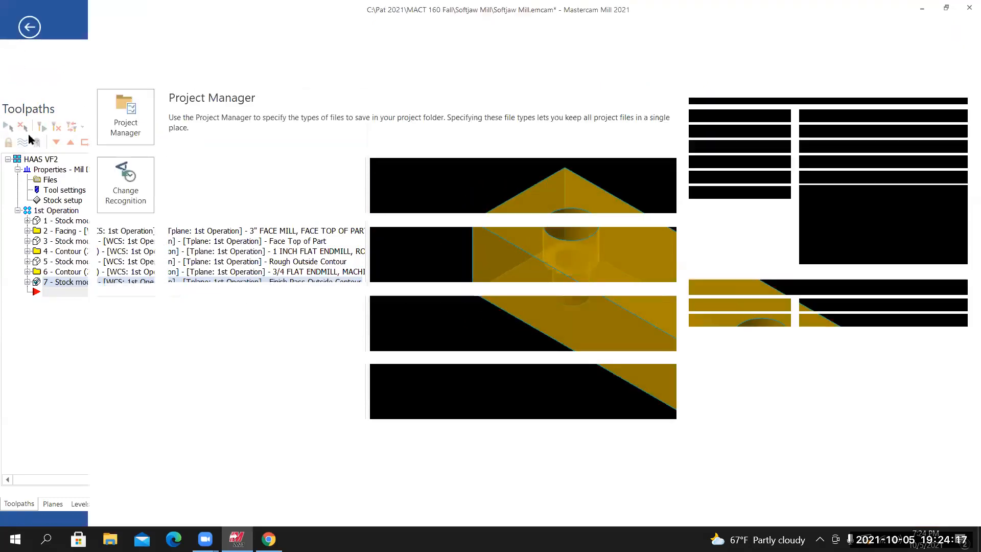
pyautogui.click(26, 158)
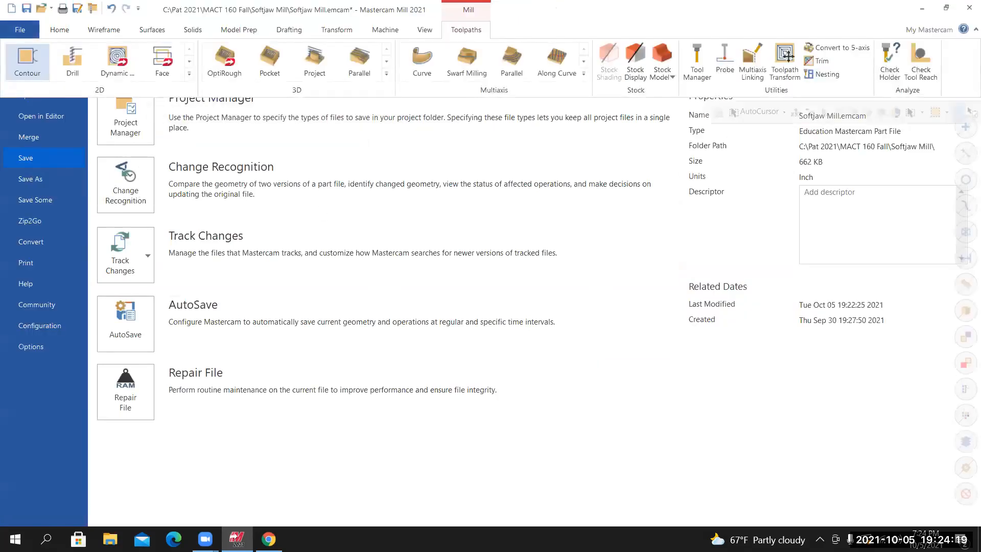